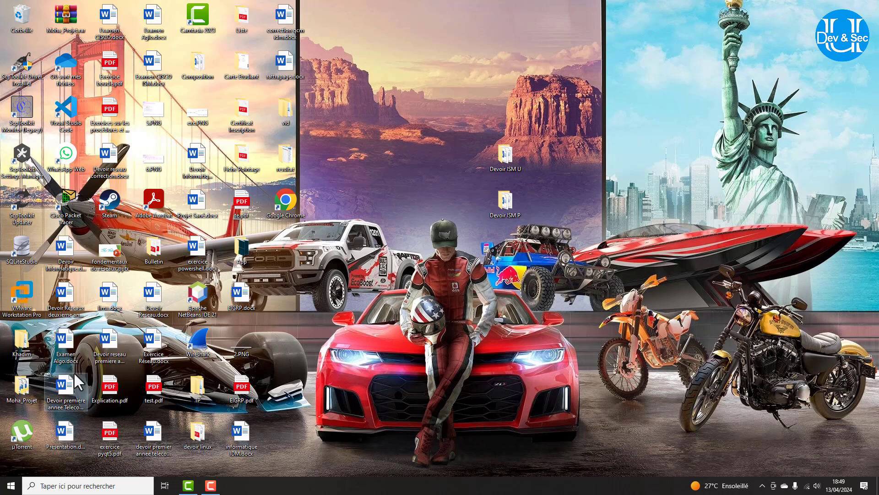
# Launch Microsoft Access by searching 'acc' from the Windows Start menu.
pyautogui.click(11, 486)
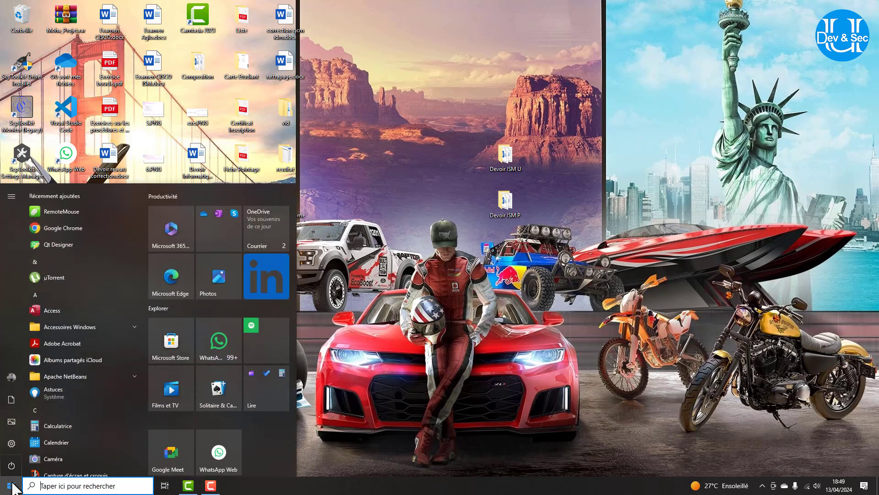
pyautogui.write('acc')
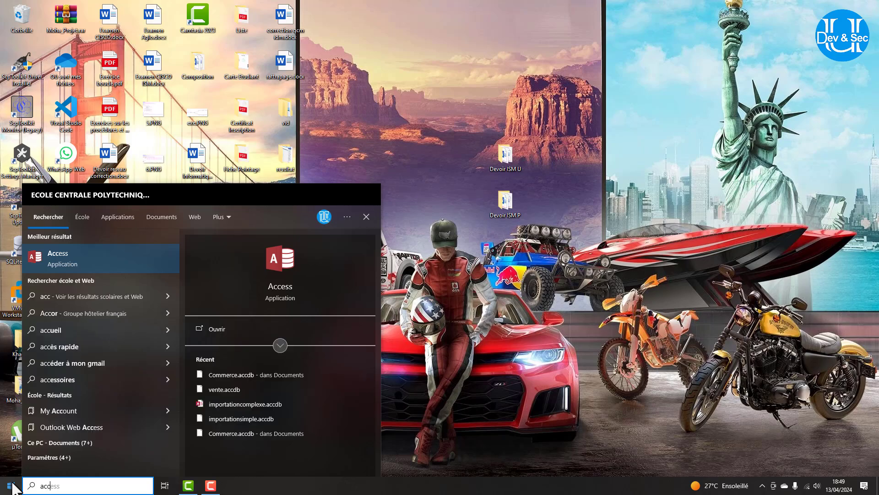
pyautogui.press('Return')
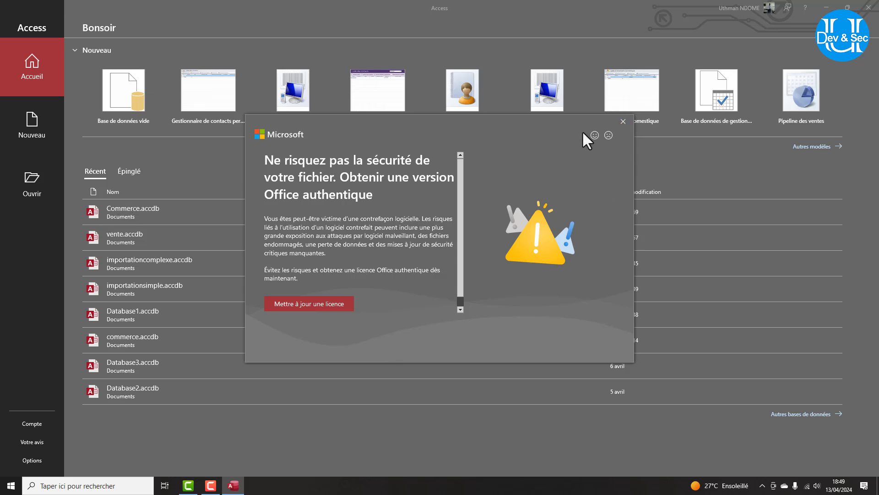
# Dismiss the licence notice and remove Commerce.accdb from the recent databases list.
pyautogui.click(619, 123)
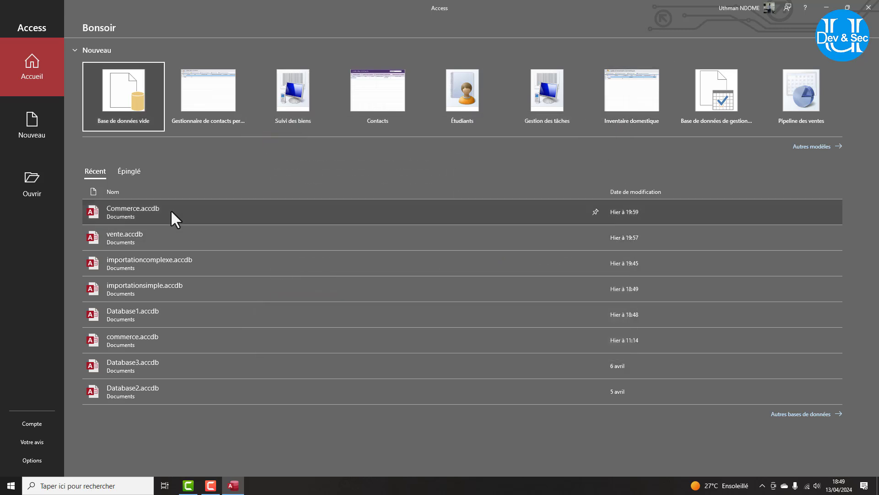
pyautogui.rightClick(172, 211)
pyautogui.click(204, 247)
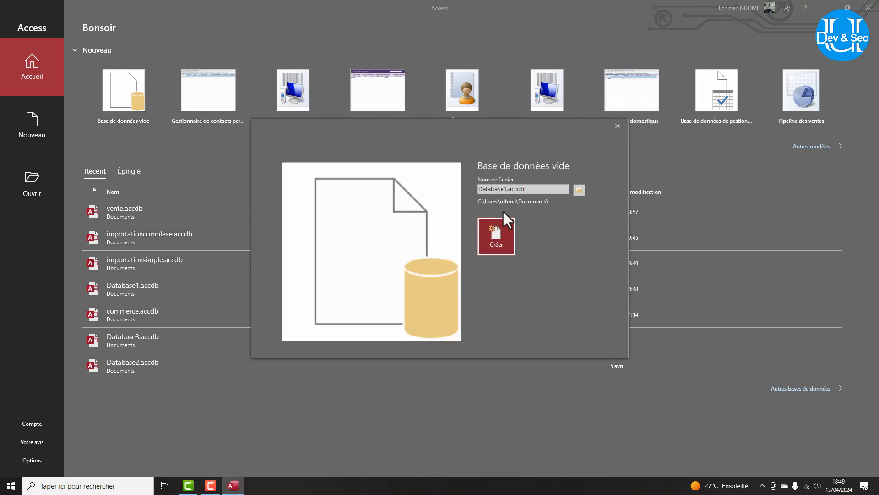
# Create a blank database with the file name 'commerces'.
pyautogui.click(504, 189)
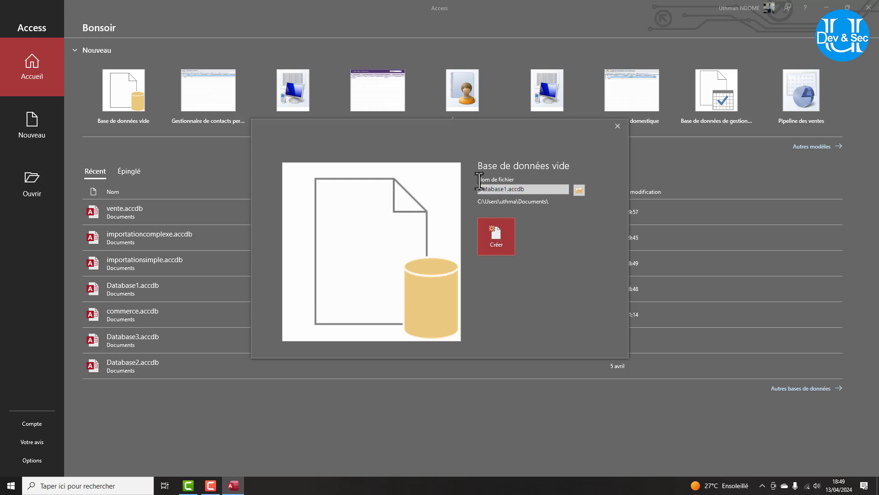
pyautogui.moveTo(478, 188); pyautogui.dragTo(507, 188)
pyautogui.write('commerces')
pyautogui.press('Return')
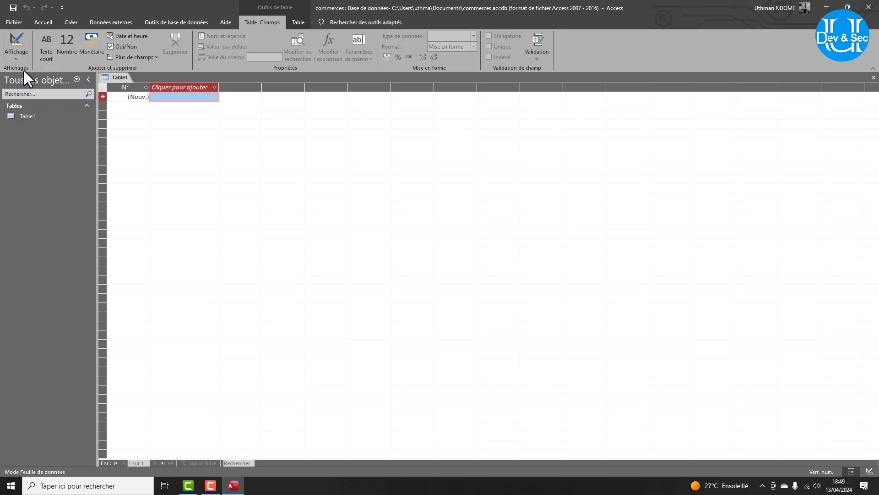
# Switch Table1 to design view, saving the table as 'clients'.
pyautogui.click(19, 57)
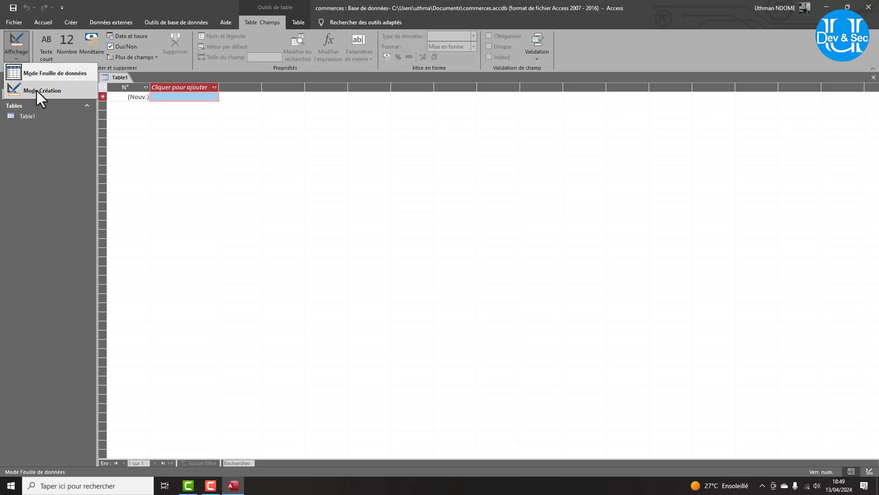
pyautogui.click(60, 143)
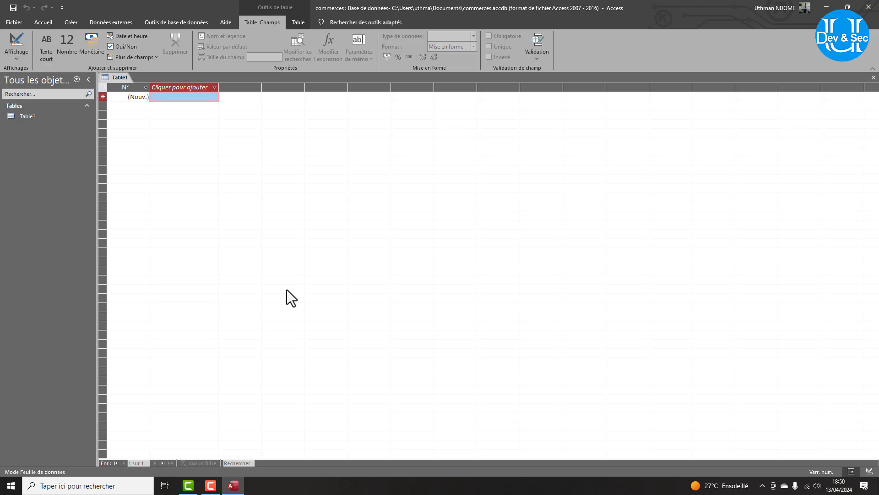
pyautogui.click(870, 472)
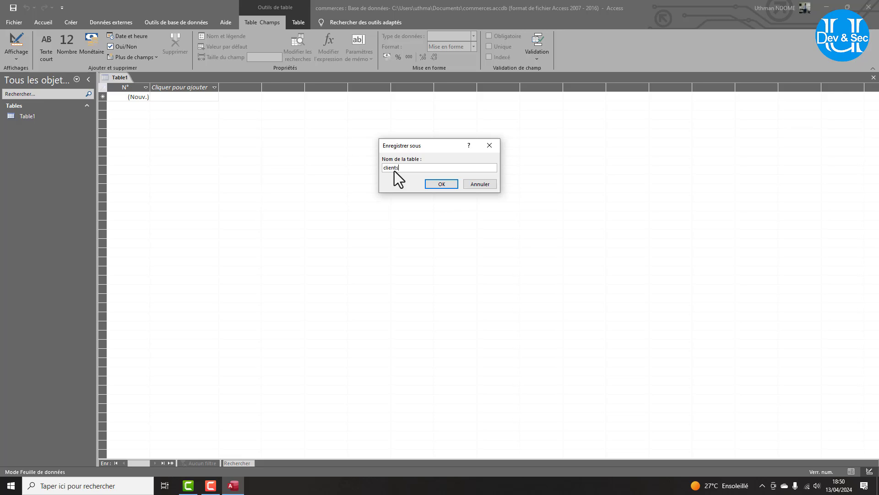
pyautogui.press('Return')
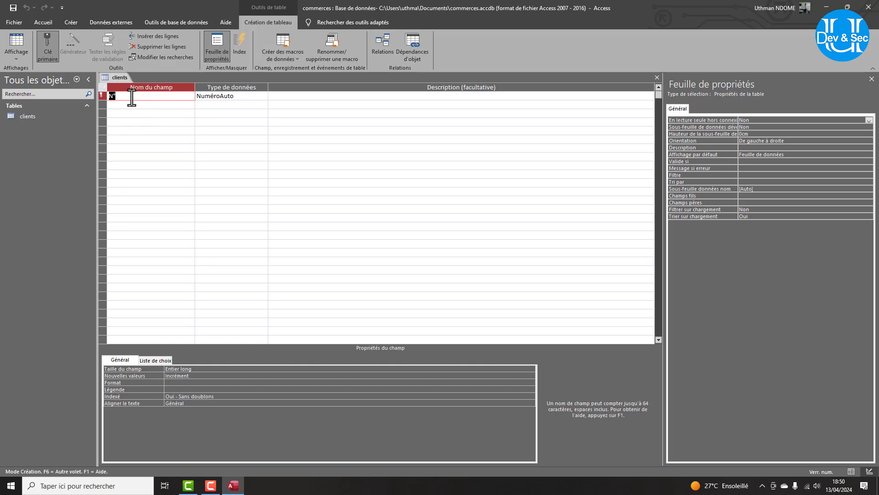
# Name the first field 'matricule client', keeping its NuméroAuto data type.
pyautogui.write('matricule client')
pyautogui.click(237, 98)
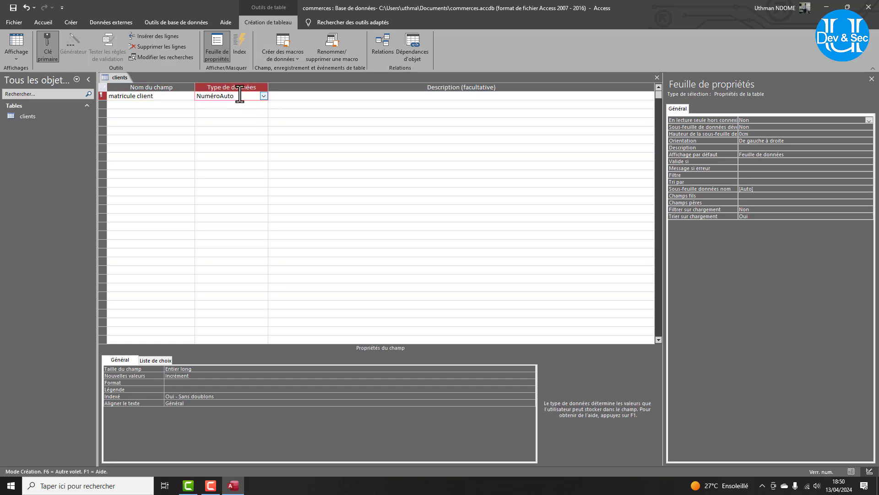
pyautogui.moveTo(234, 97); pyautogui.dragTo(196, 96)
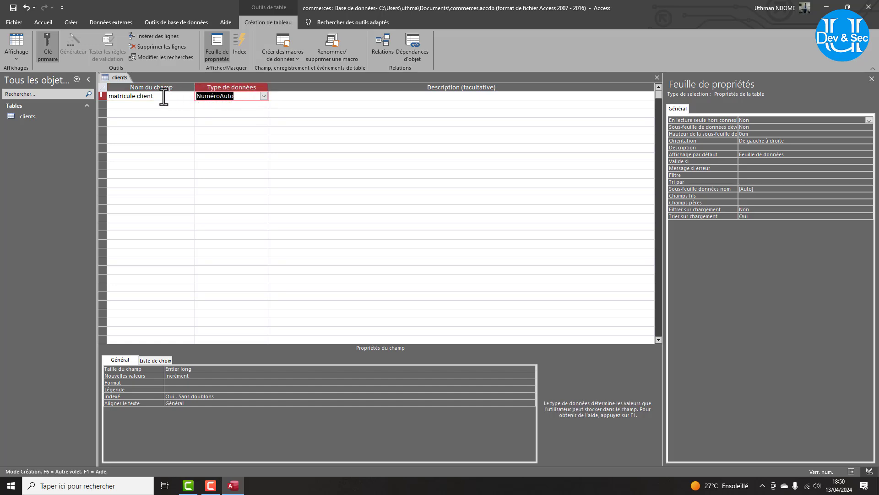
pyautogui.click(151, 97)
pyautogui.click(264, 95)
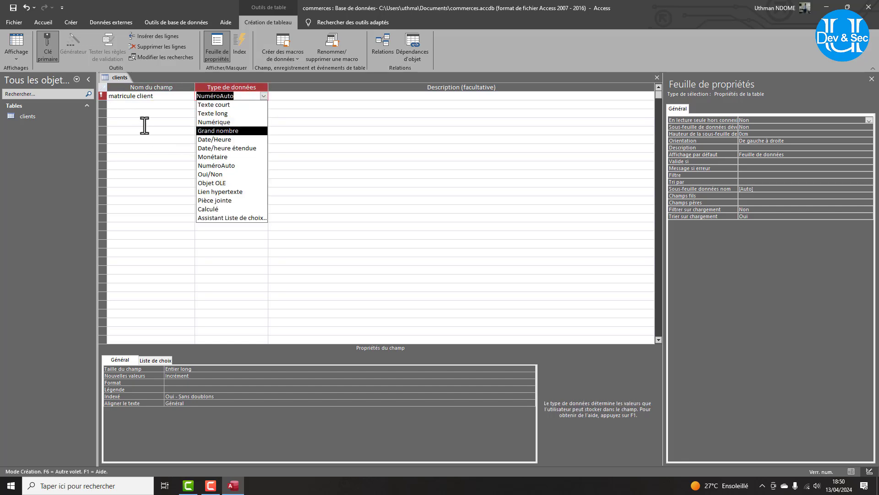
pyautogui.click(144, 105)
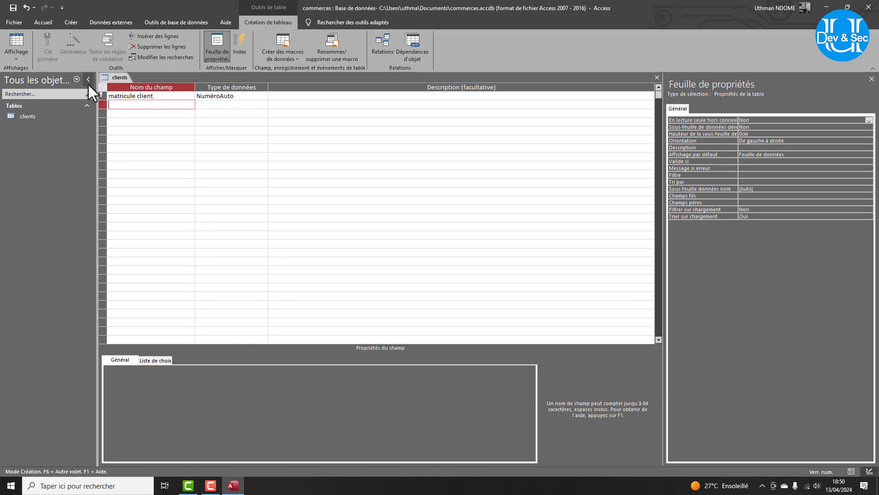
pyautogui.click(124, 96)
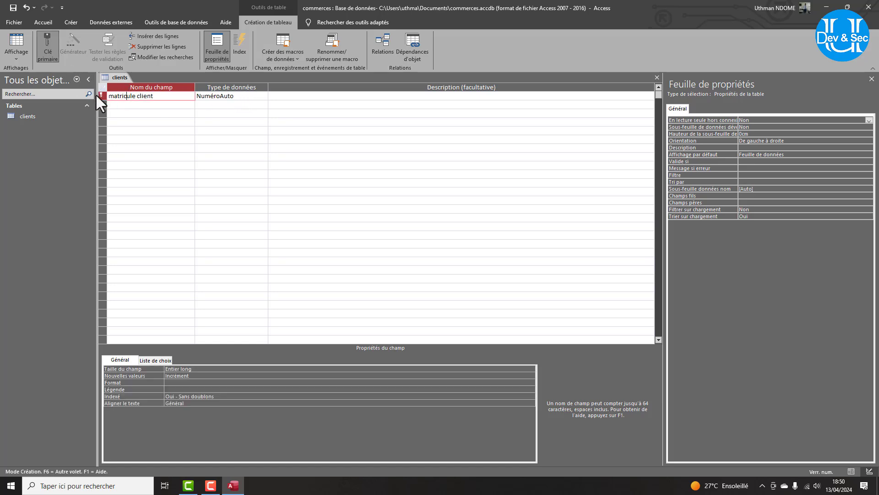
# Add a second field 'nom' of type Texte court.
pyautogui.click(133, 104)
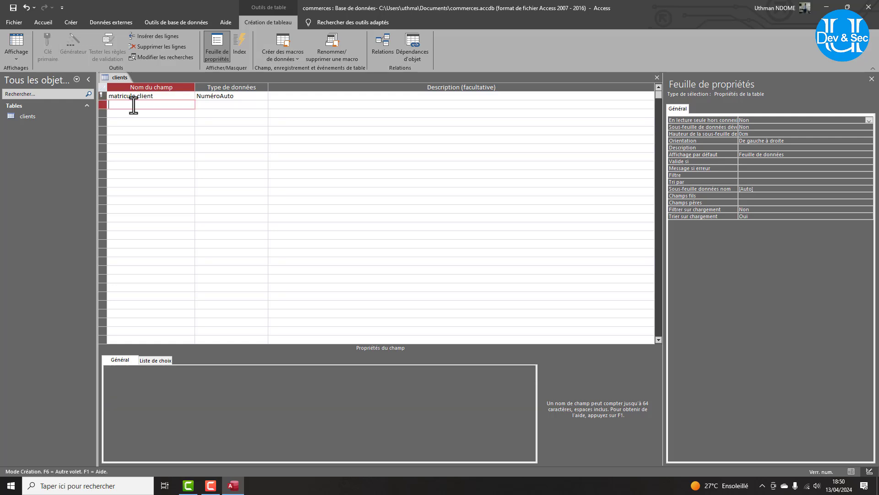
pyautogui.write('nom')
pyautogui.click(238, 103)
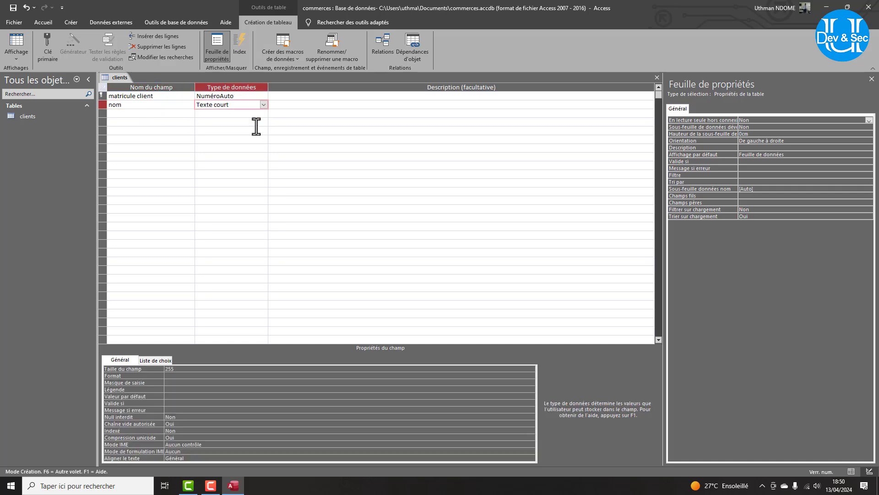
pyautogui.moveTo(182, 372); pyautogui.dragTo(153, 372)
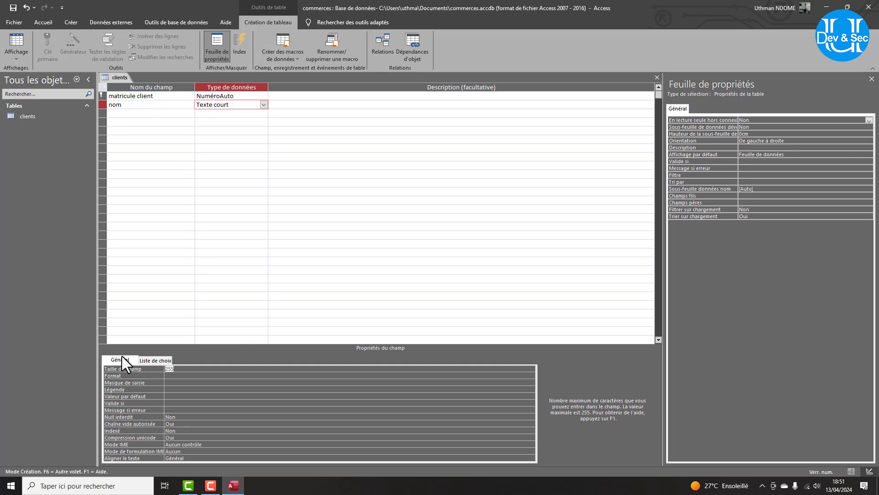
pyautogui.doubleClick(114, 104)
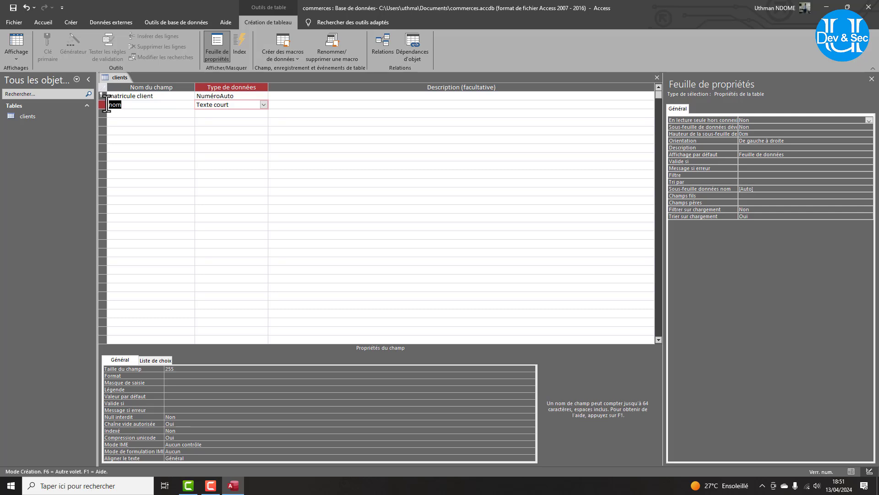
pyautogui.click(205, 104)
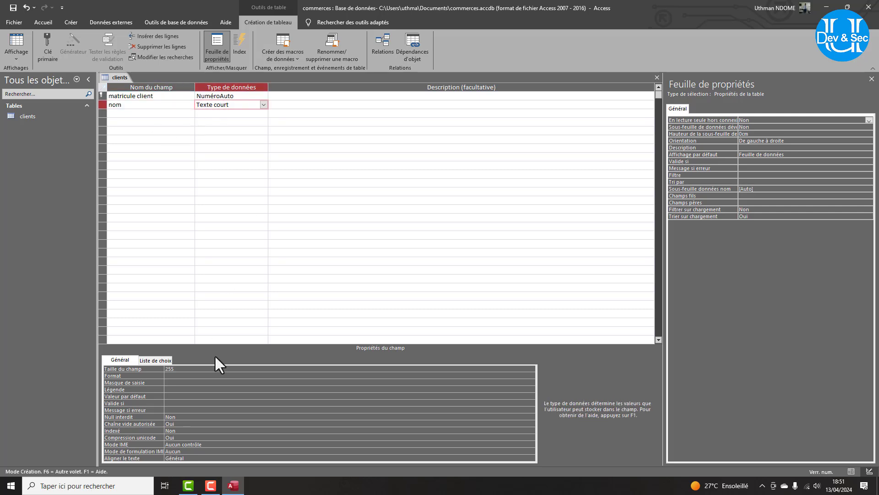
# Set the nom field's size to 15 and its Format to '>'.
pyautogui.click(146, 368)
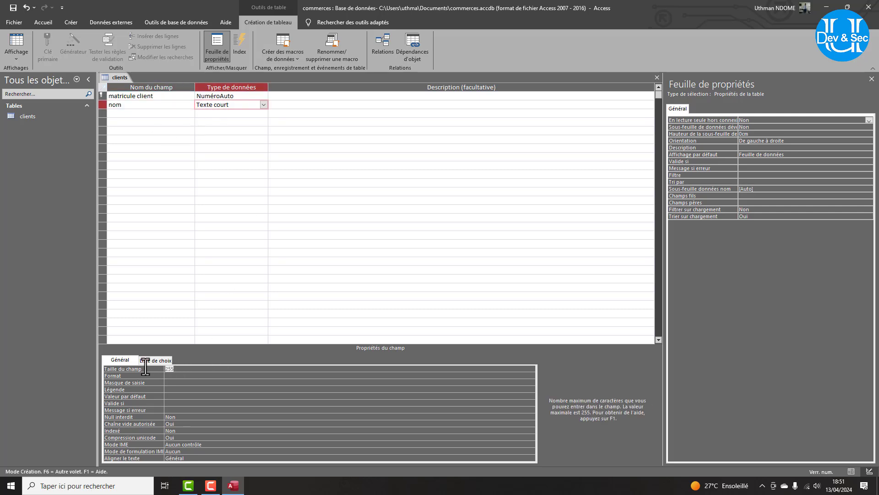
pyautogui.write('15')
pyautogui.click(177, 375)
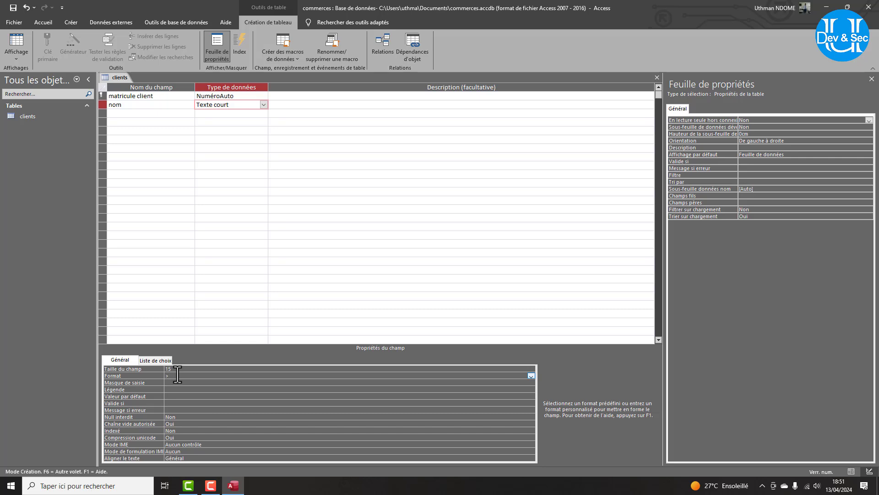
pyautogui.click(164, 375)
pyautogui.click(167, 376)
pyautogui.click(143, 113)
# Add a 'prenom' Texte court field with a field size of 15.
pyautogui.write('prenom')
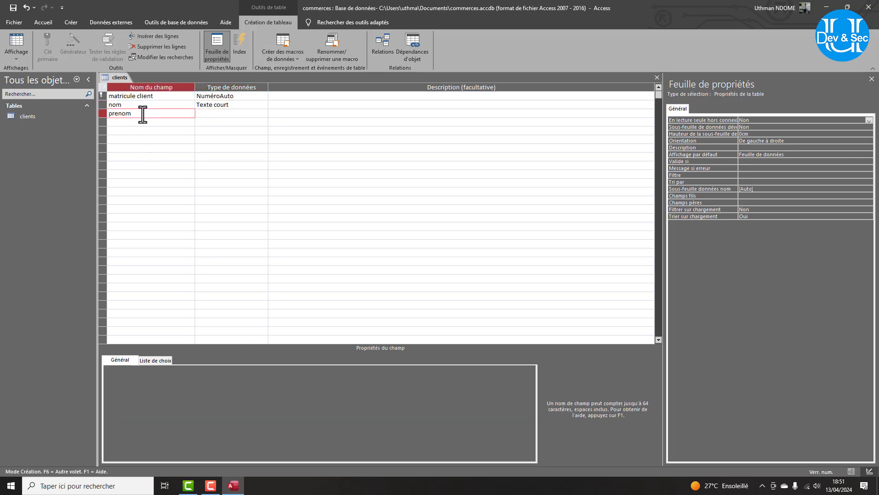
pyautogui.click(216, 114)
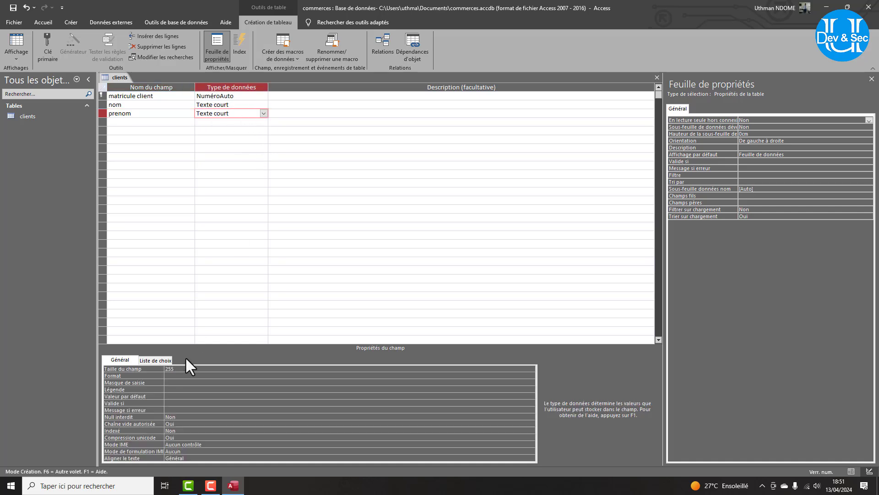
pyautogui.doubleClick(169, 368)
pyautogui.write('15')
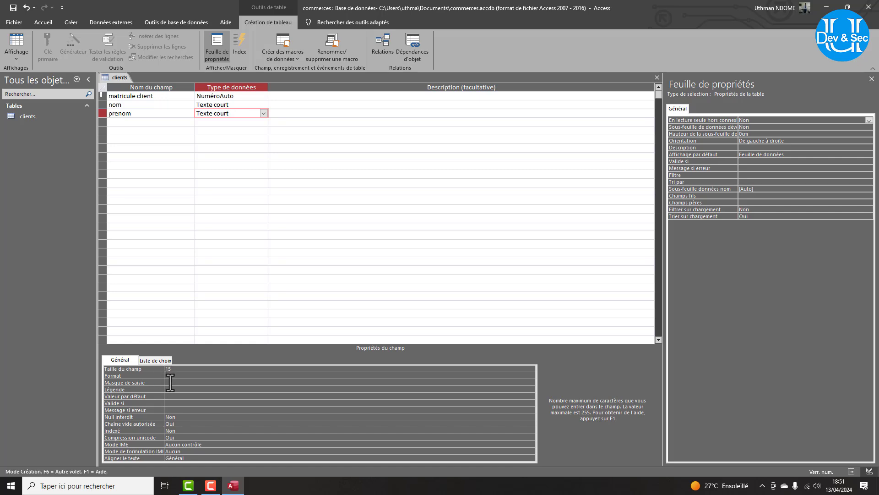
# Enter prenom's input mask starting >?< followed by ? placeholders.
pyautogui.click(168, 382)
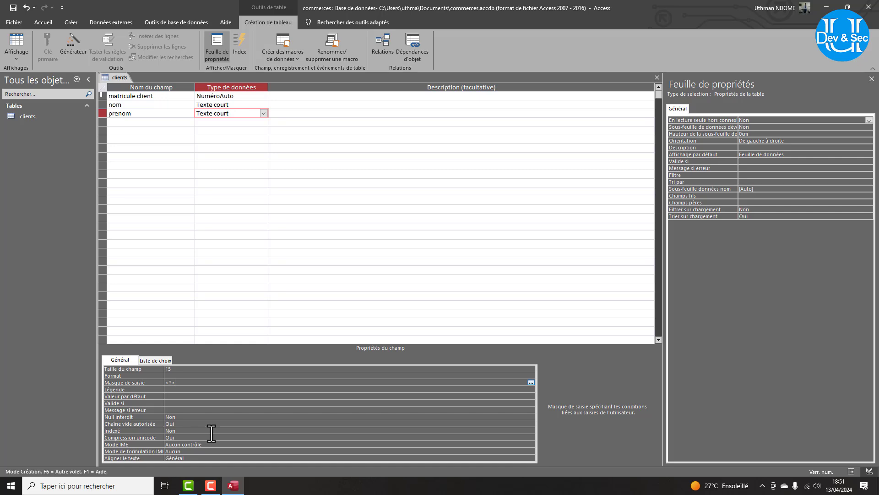
pyautogui.click(172, 368)
pyautogui.moveTo(173, 370); pyautogui.dragTo(168, 369)
pyautogui.click(211, 486)
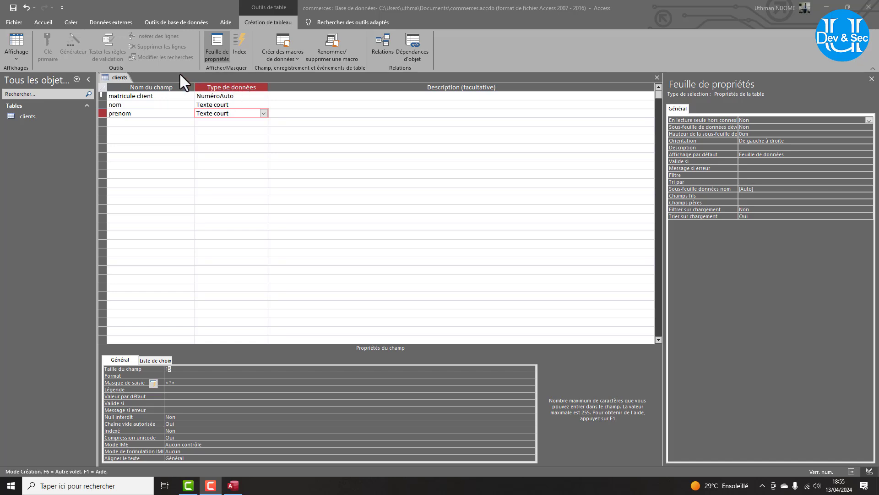
pyautogui.click(181, 383)
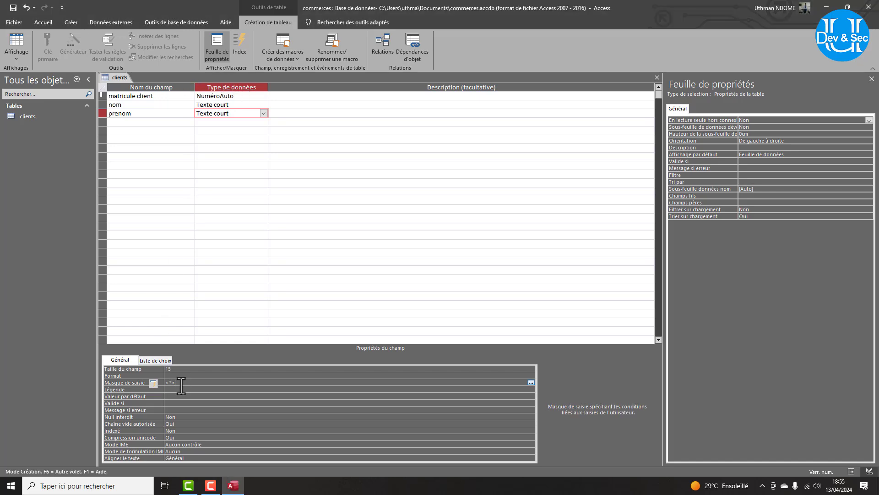
pyautogui.click(169, 369)
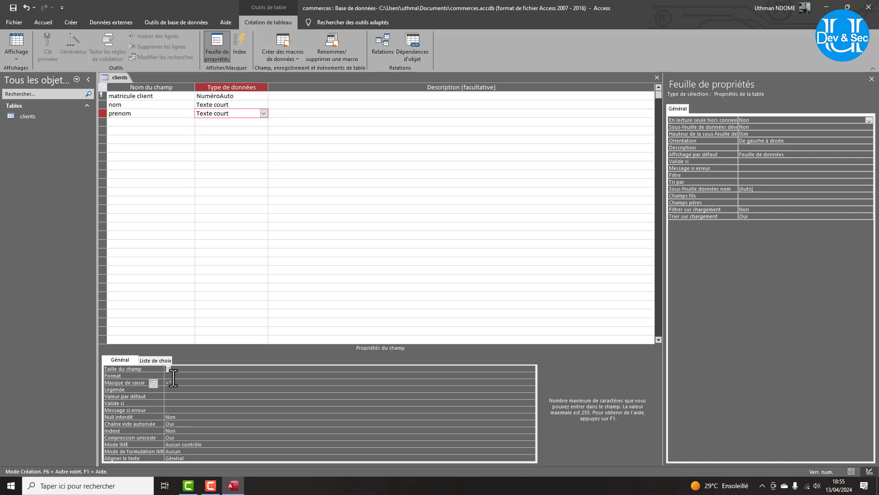
pyautogui.click(165, 383)
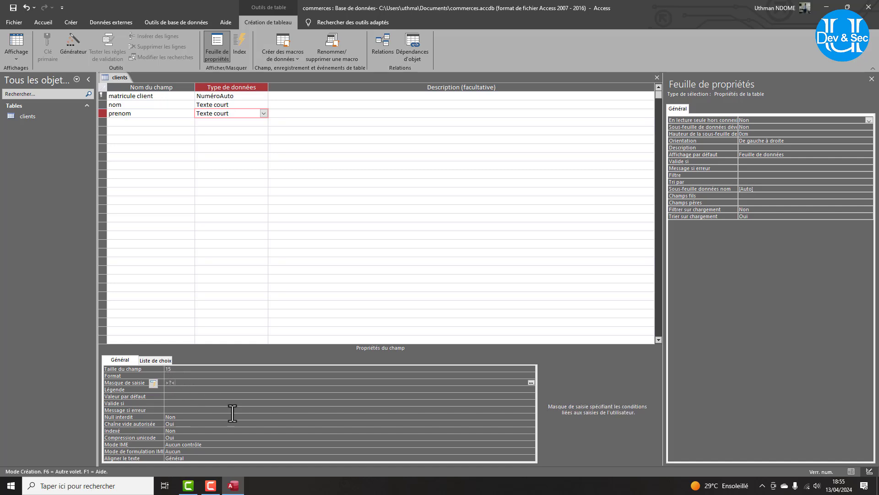
pyautogui.write('?')
pyautogui.click(170, 369)
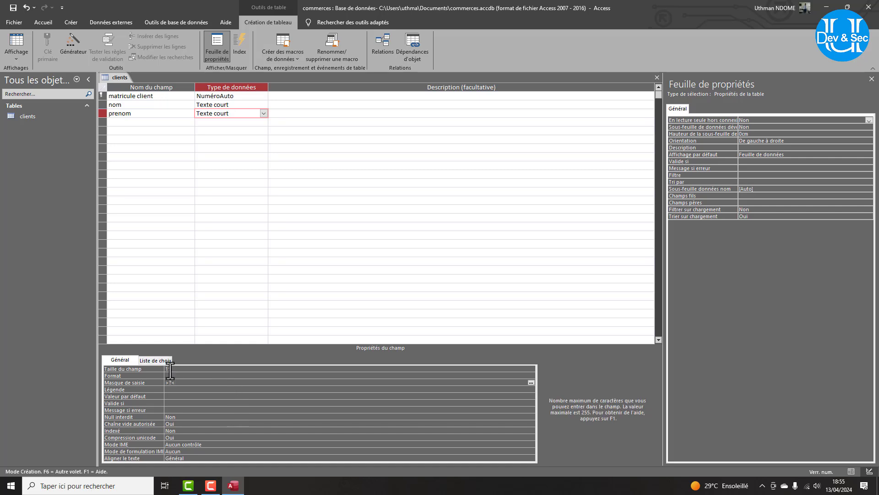
pyautogui.click(166, 382)
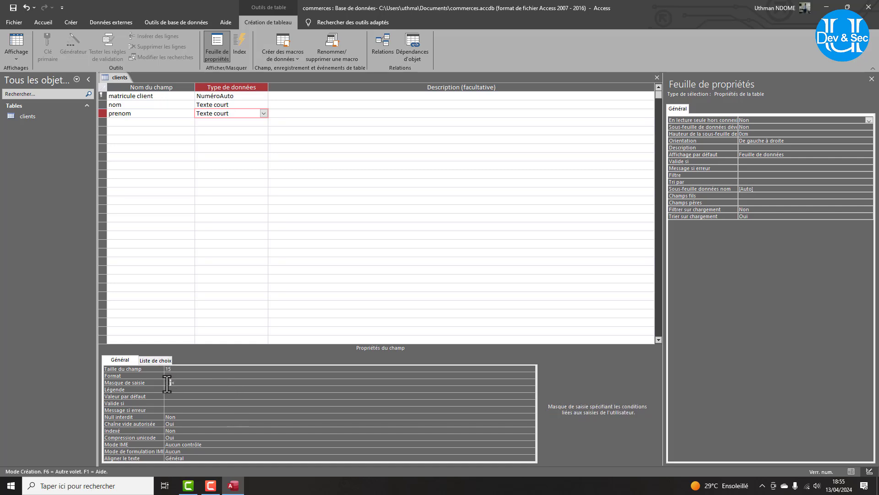
pyautogui.click(180, 385)
# Add a 'date naissance' field of type Date/Heure.
pyautogui.click(126, 122)
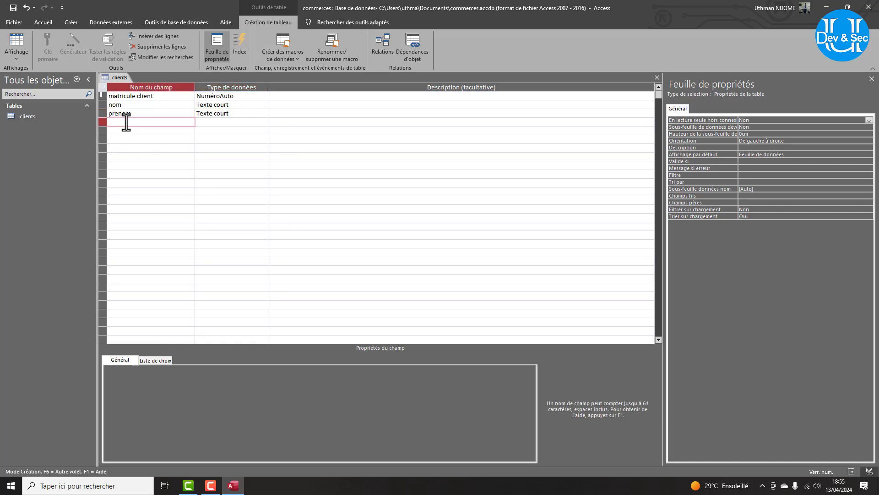
pyautogui.write('date naissance')
pyautogui.click(203, 122)
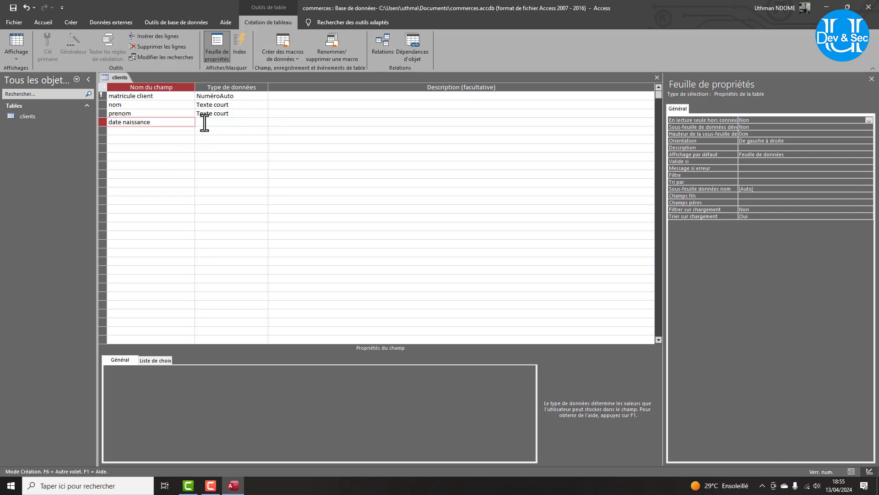
pyautogui.click(265, 123)
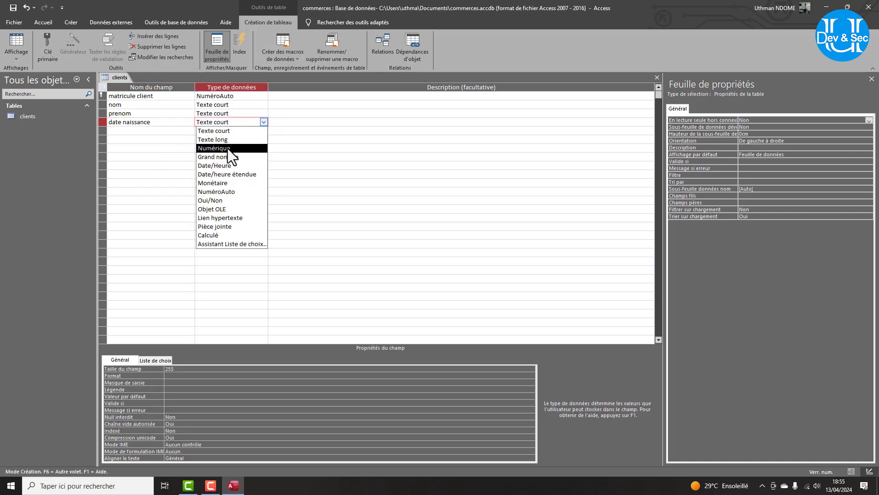
pyautogui.click(229, 166)
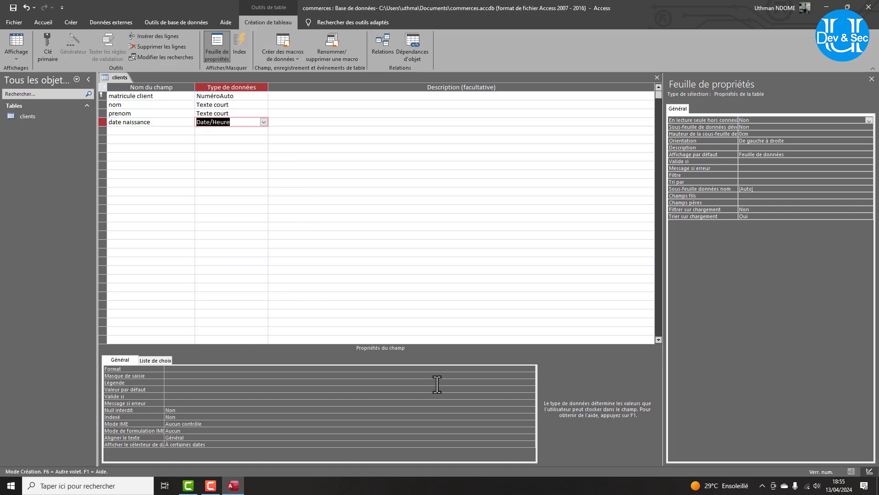
# Give date naissance the Date, abrégé format and a 00/00/0000 input mask.
pyautogui.click(529, 369)
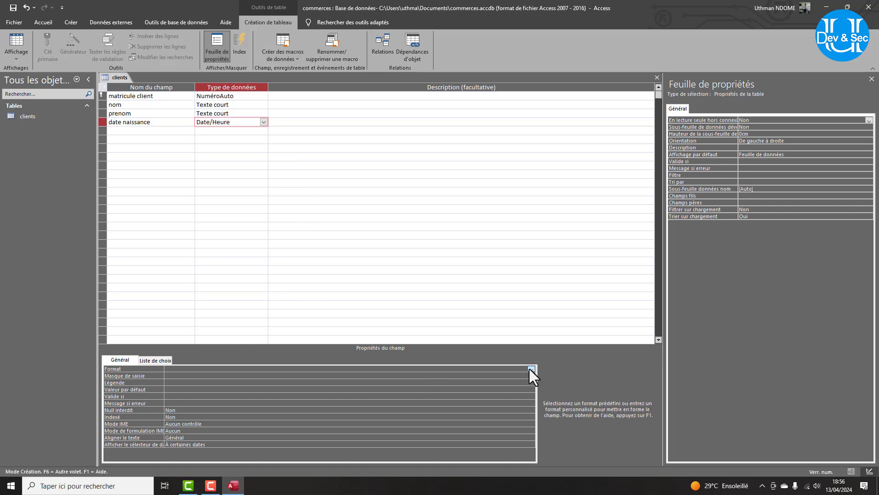
pyautogui.click(531, 369)
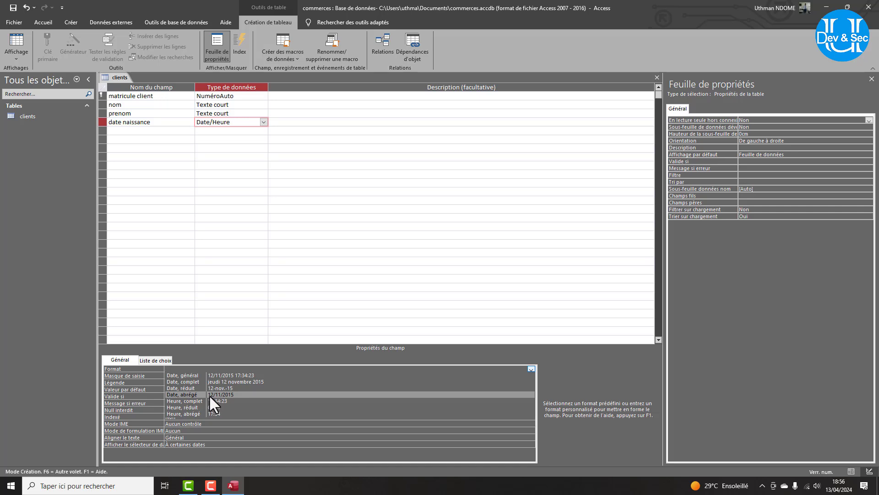
pyautogui.click(223, 394)
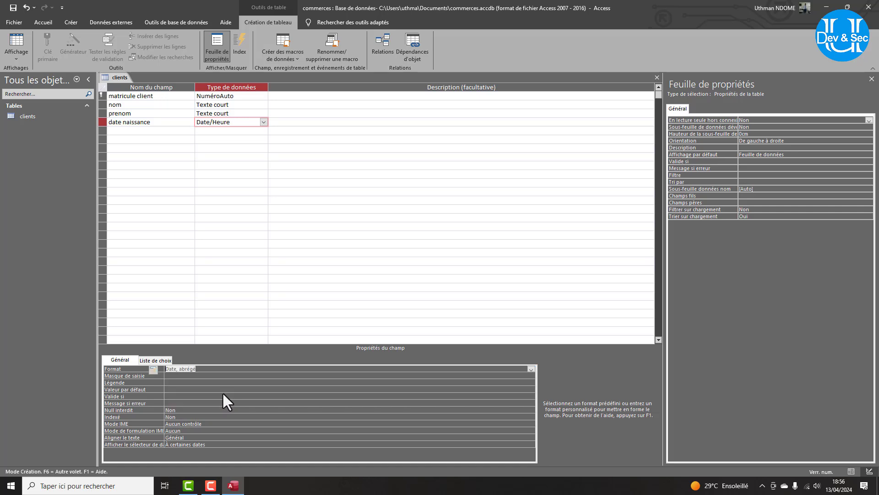
pyautogui.click(203, 376)
pyautogui.write('00/00')
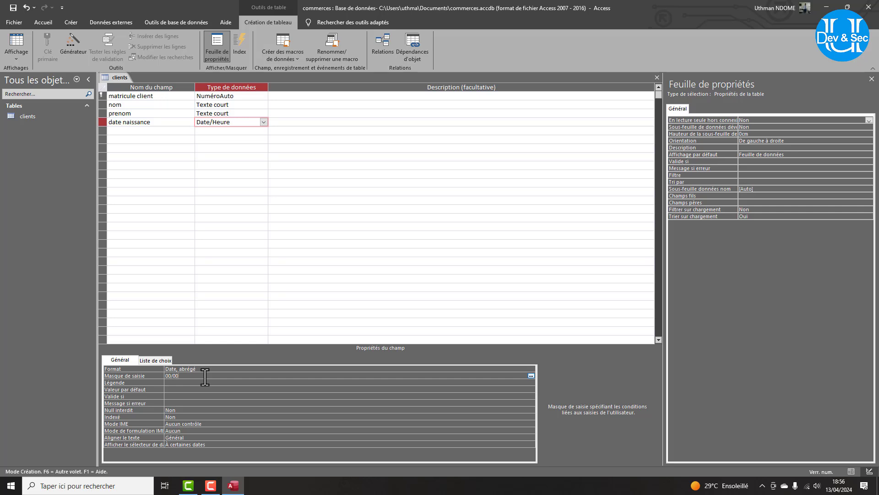
pyautogui.write('/0000')
# Add a Numérique 'contact' field formatted 000000000, then name the next field 'ville'.
pyautogui.click(161, 130)
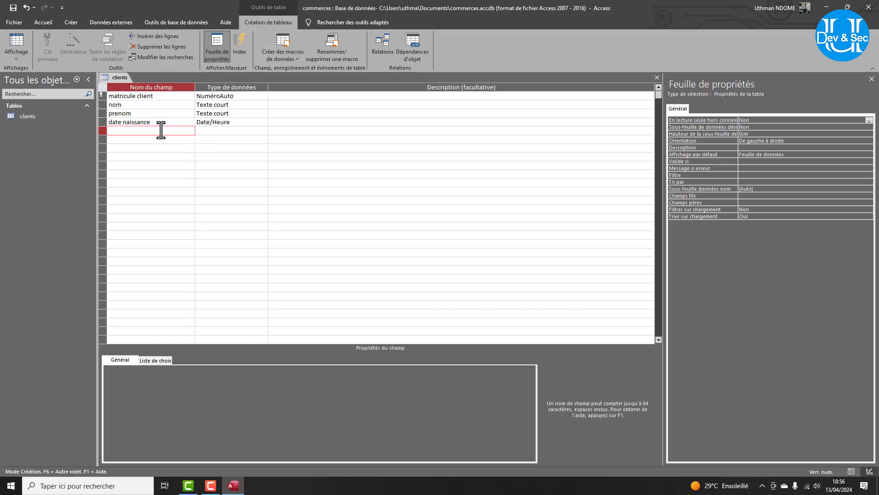
pyautogui.write('contact')
pyautogui.click(247, 131)
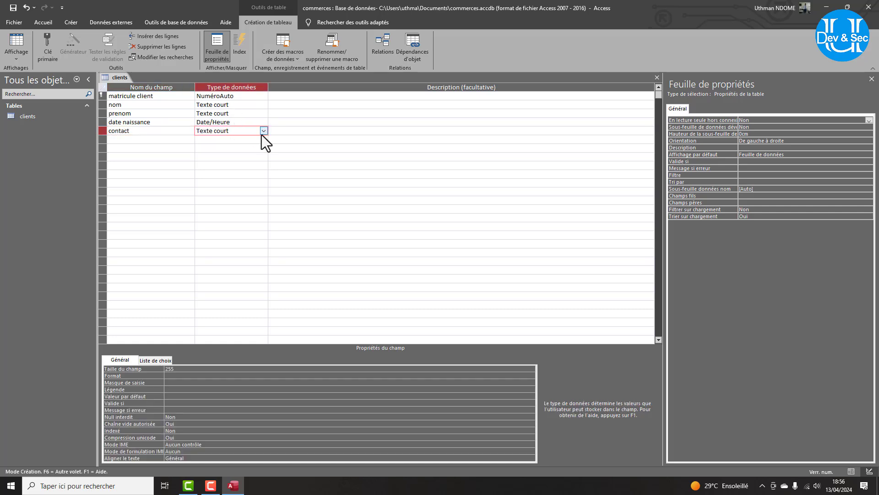
pyautogui.click(263, 131)
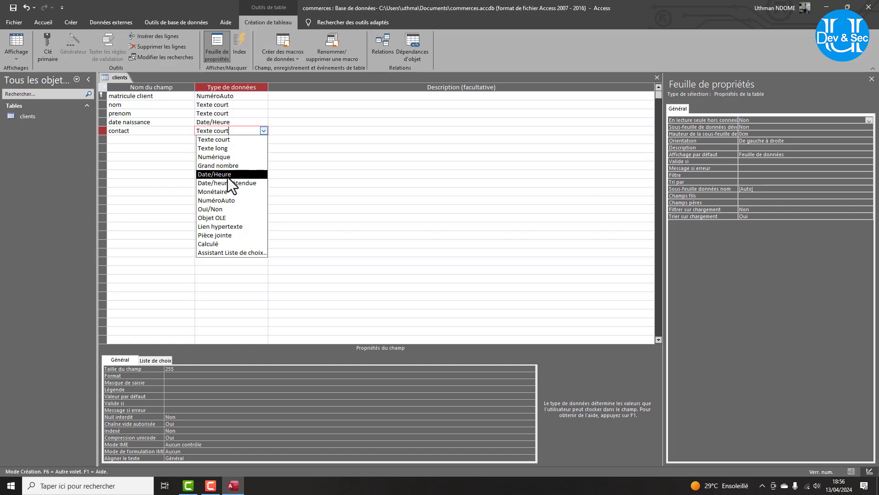
pyautogui.click(211, 158)
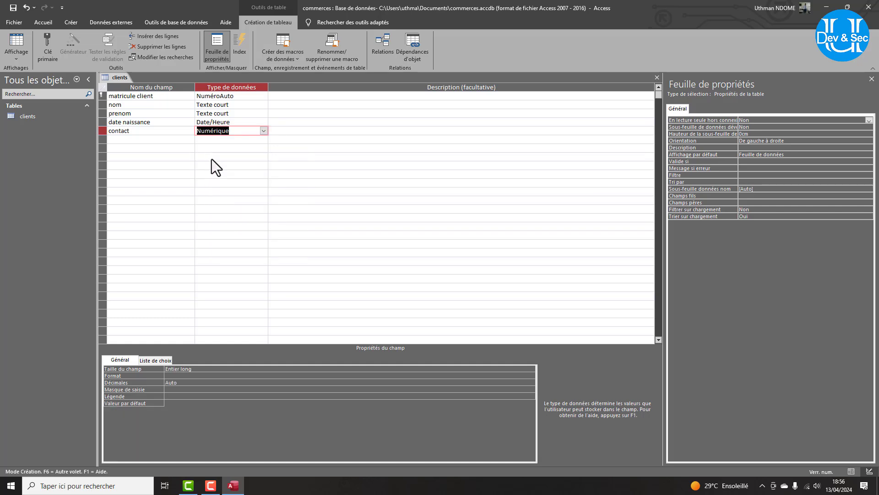
pyautogui.click(172, 376)
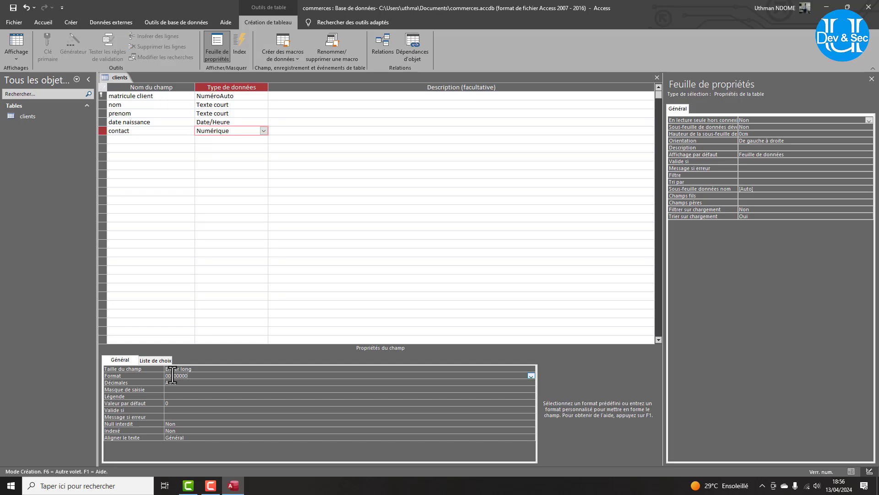
pyautogui.click(126, 140)
pyautogui.write('ville')
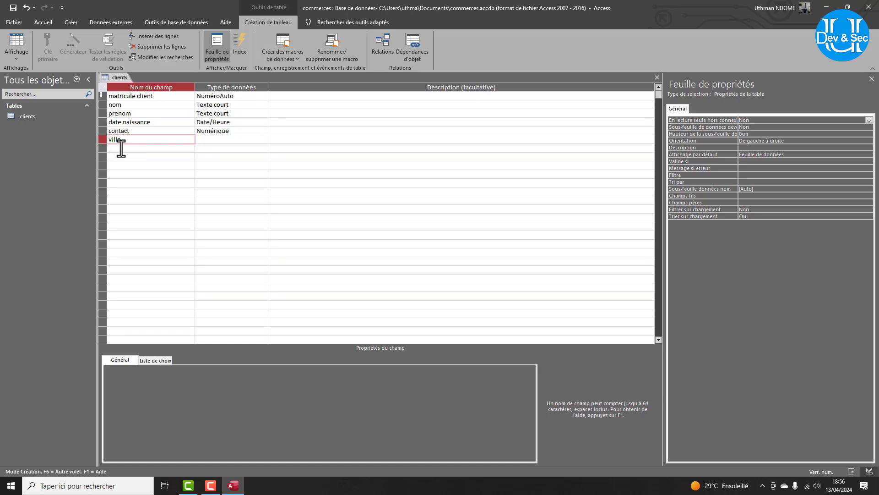
# Add a 'région' Texte court field below ville.
pyautogui.click(121, 148)
pyautogui.write('région')
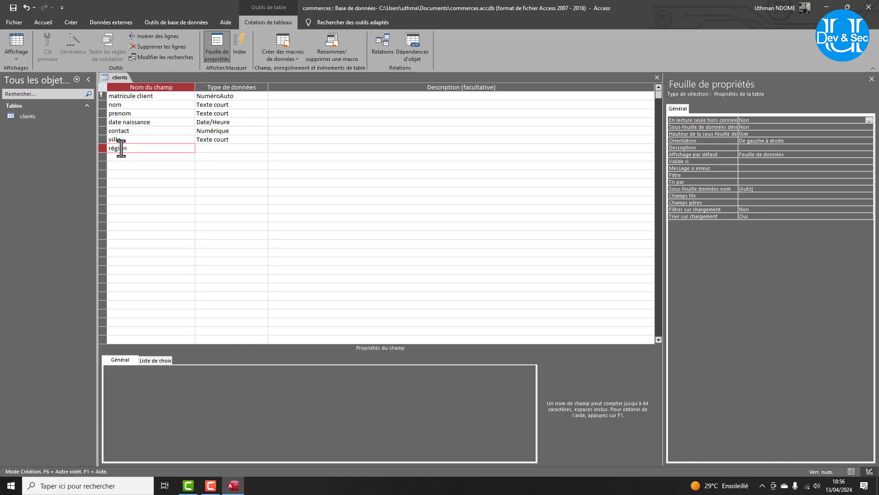
pyautogui.click(221, 149)
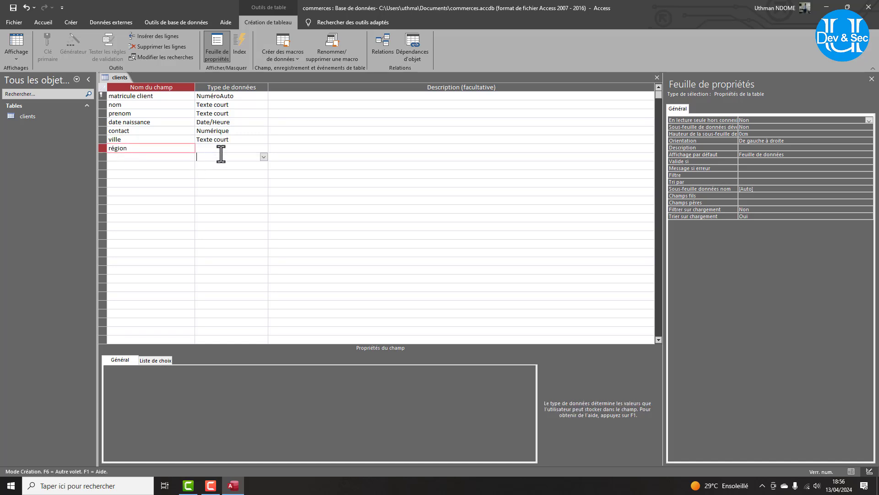
# Limit ville and région to 20 characters and give région the '>' format.
pyautogui.click(221, 140)
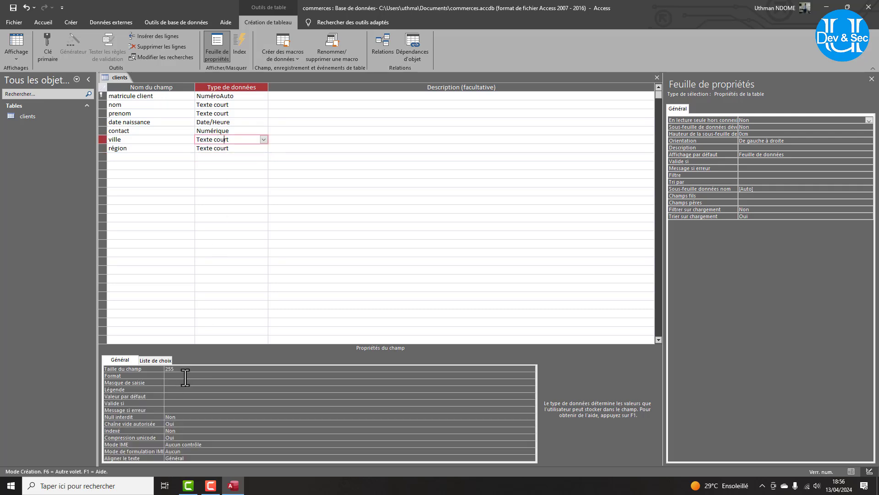
pyautogui.click(176, 369)
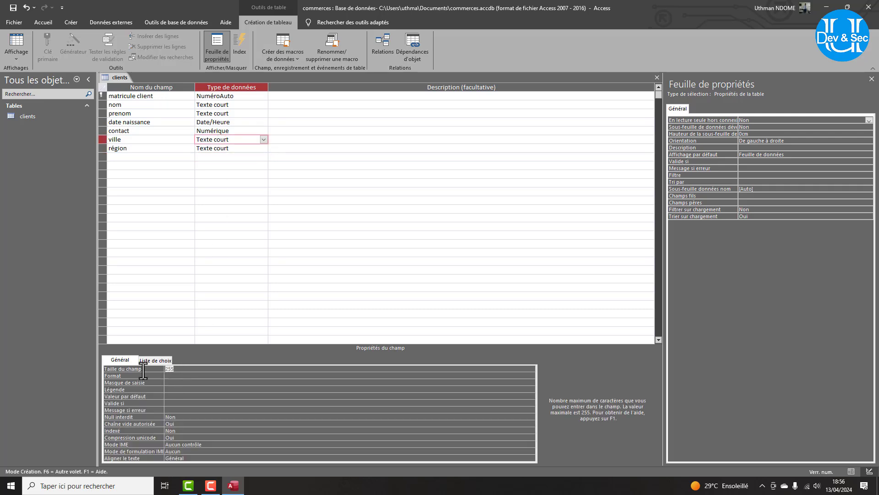
pyautogui.write('20')
pyautogui.click(174, 376)
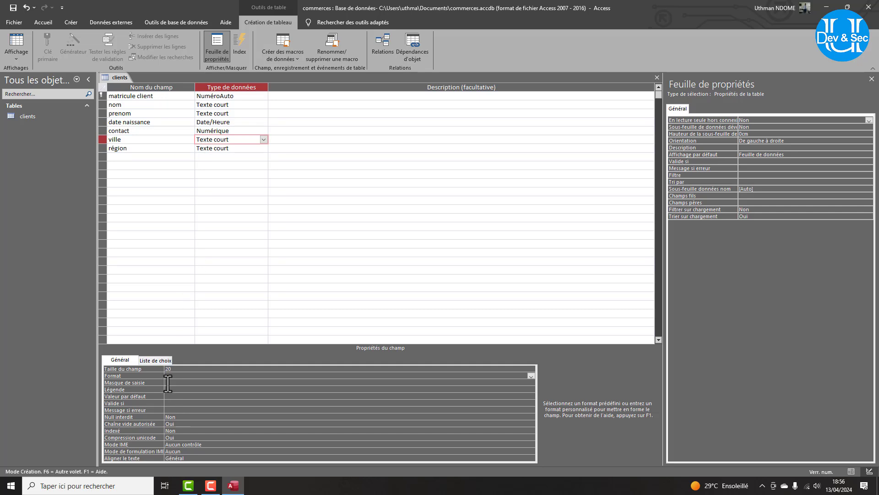
pyautogui.click(207, 148)
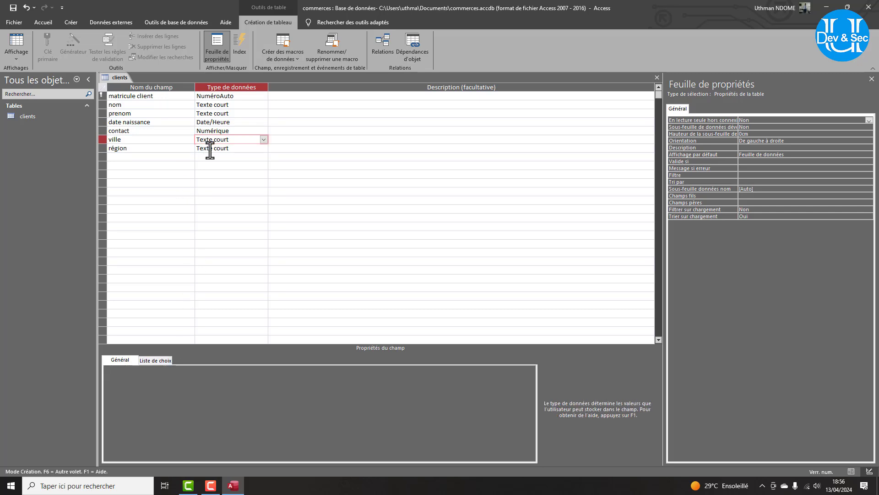
pyautogui.moveTo(173, 369); pyautogui.dragTo(152, 372)
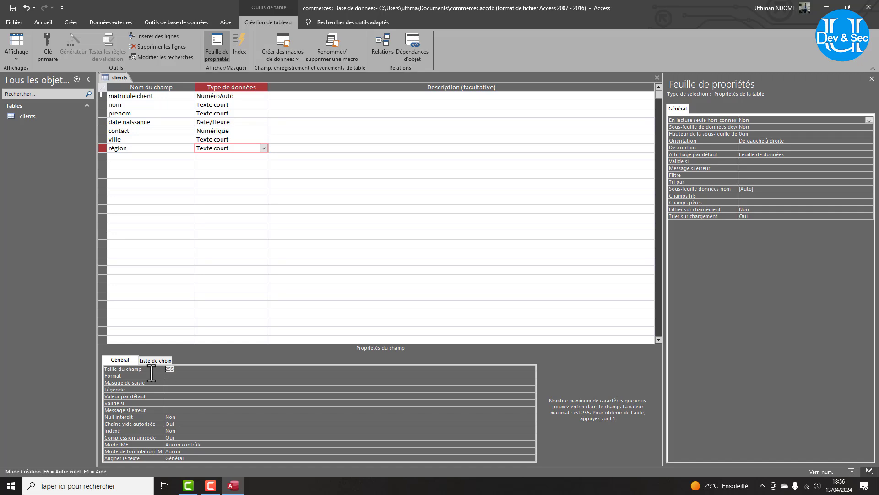
pyautogui.write('20')
pyautogui.click(167, 376)
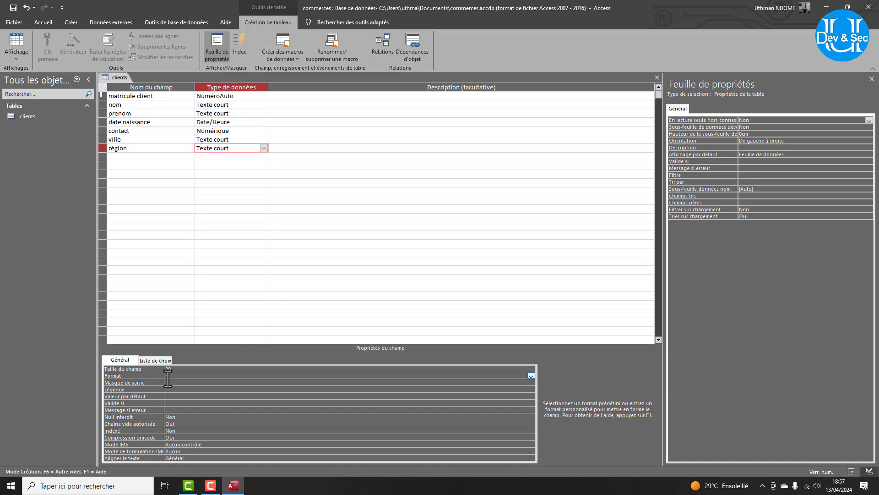
pyautogui.write('>')
# Start a new blank table, try saving it as 'commande', and close Access's no-fields error.
pyautogui.click(71, 22)
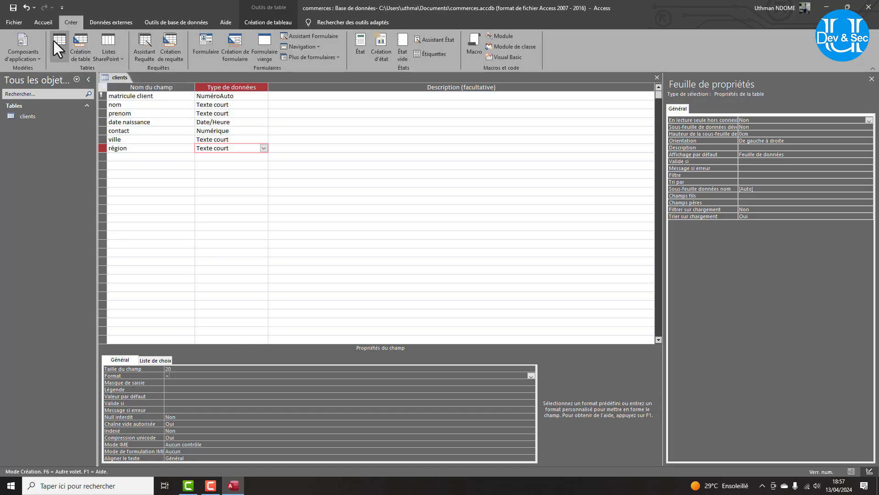
pyautogui.click(81, 52)
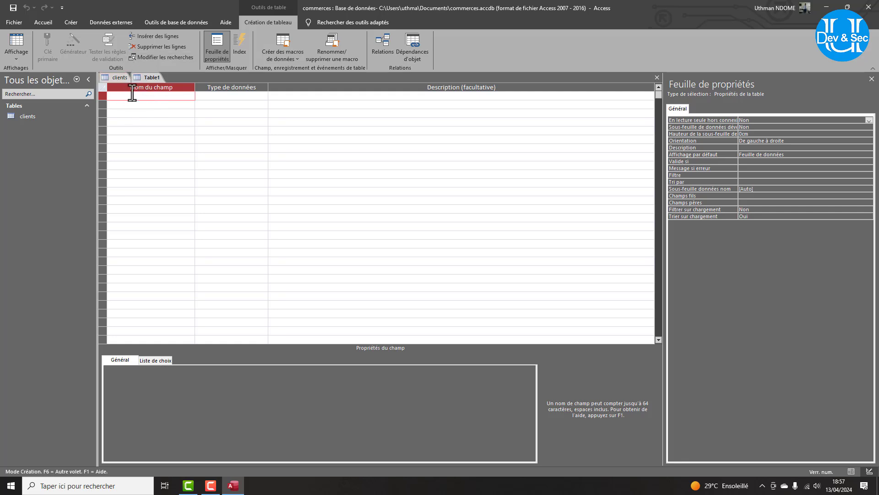
pyautogui.hotkey('ctrl', 's')
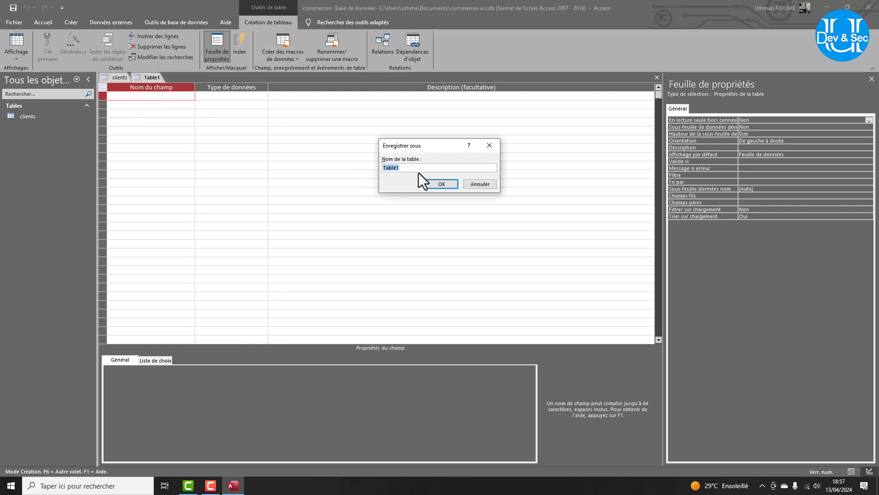
pyautogui.write('commande')
pyautogui.press('Return')
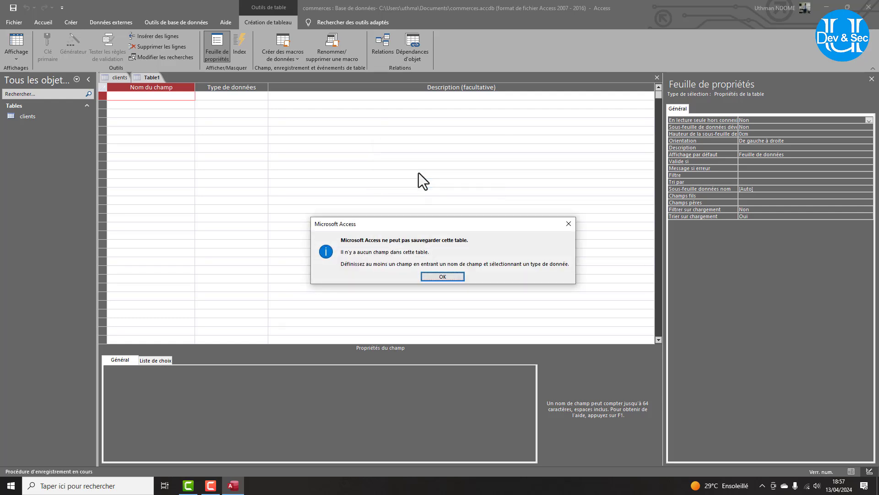
pyautogui.press('Return')
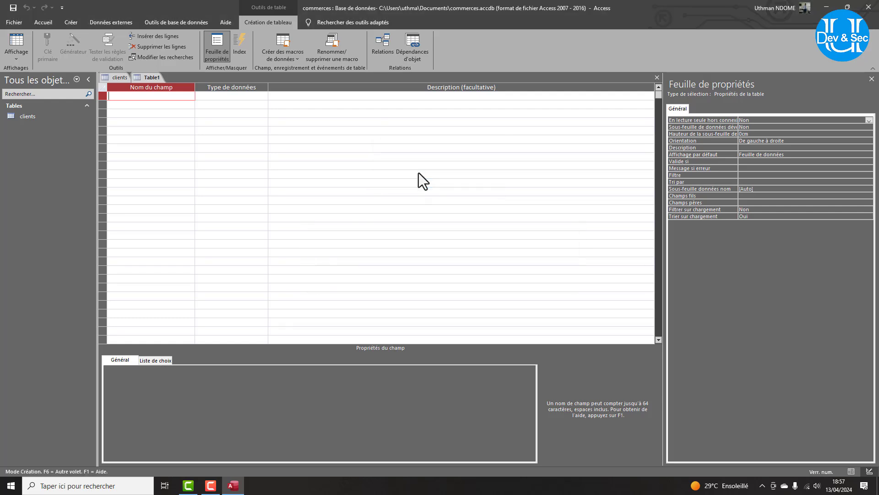
# Close the unsaved Table1 without keeping it and start a new blank table.
pyautogui.rightClick(158, 78)
pyautogui.click(182, 98)
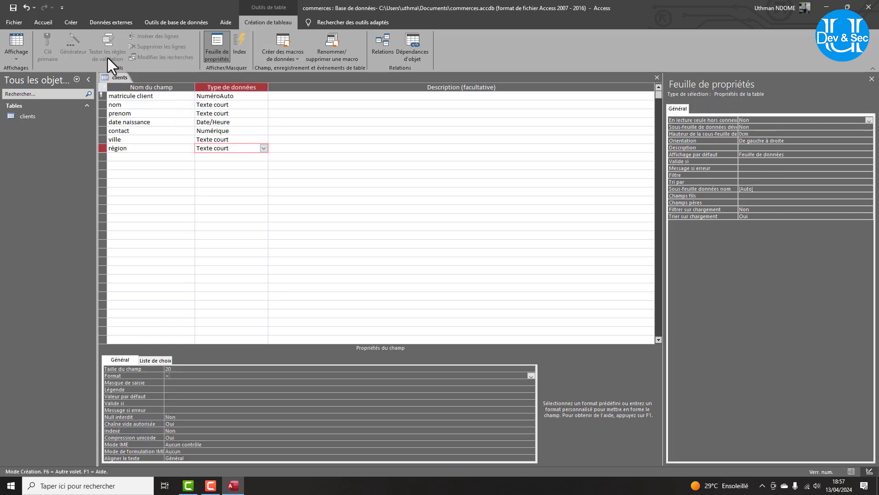
pyautogui.click(64, 21)
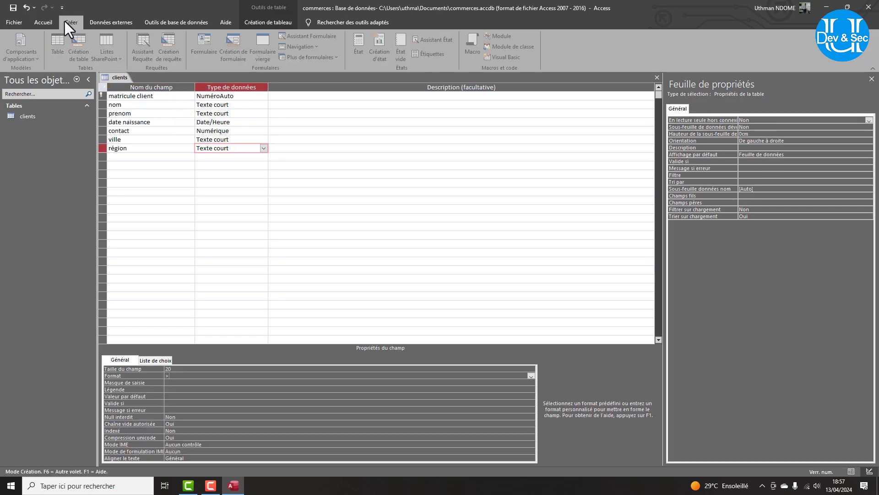
pyautogui.click(57, 45)
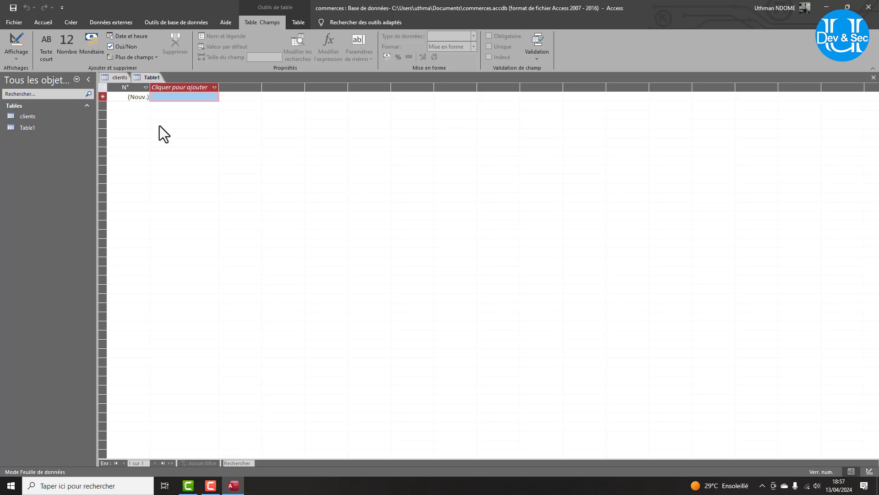
# Save the new table under the name 'commandes'.
pyautogui.hotkey('ctrl', 's')
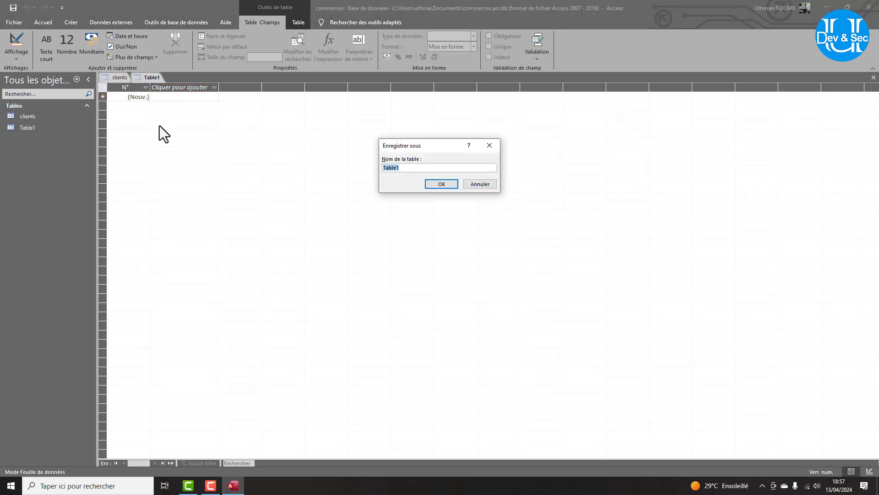
pyautogui.write('commandes')
pyautogui.press('Return')
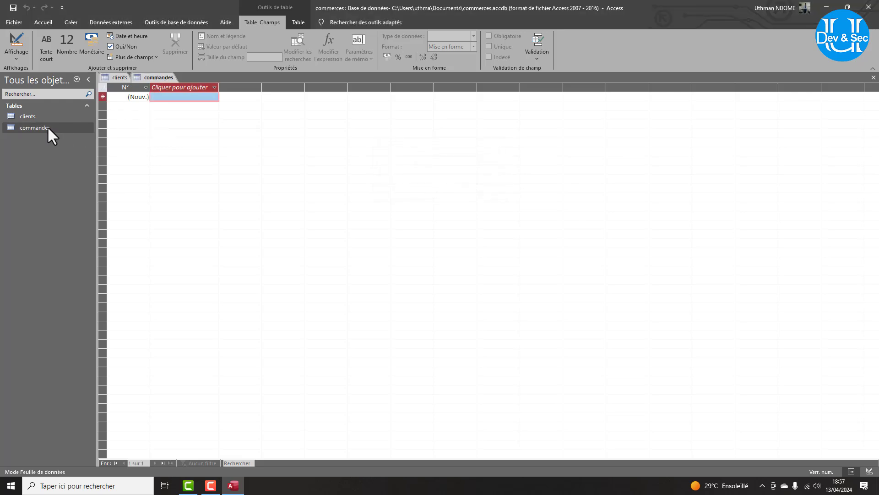
pyautogui.click(20, 52)
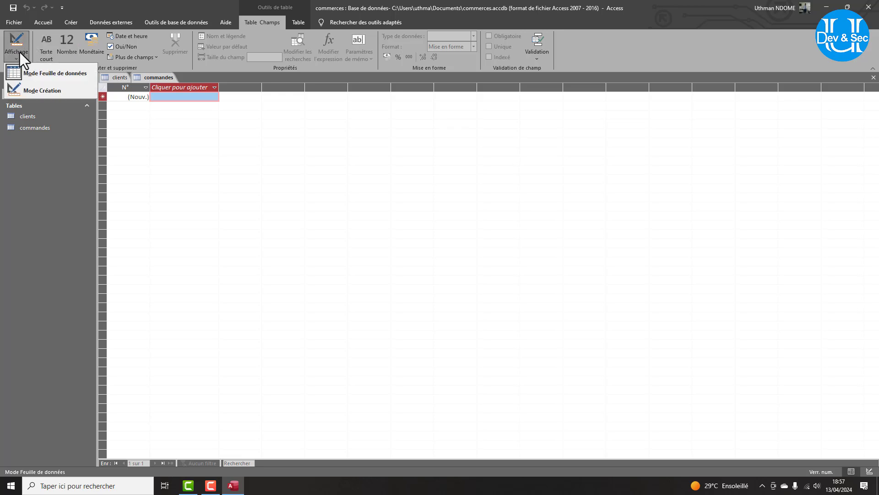
# In commandes design view, rename the first auto-number key field to 'numerocommande'.
pyautogui.click(43, 90)
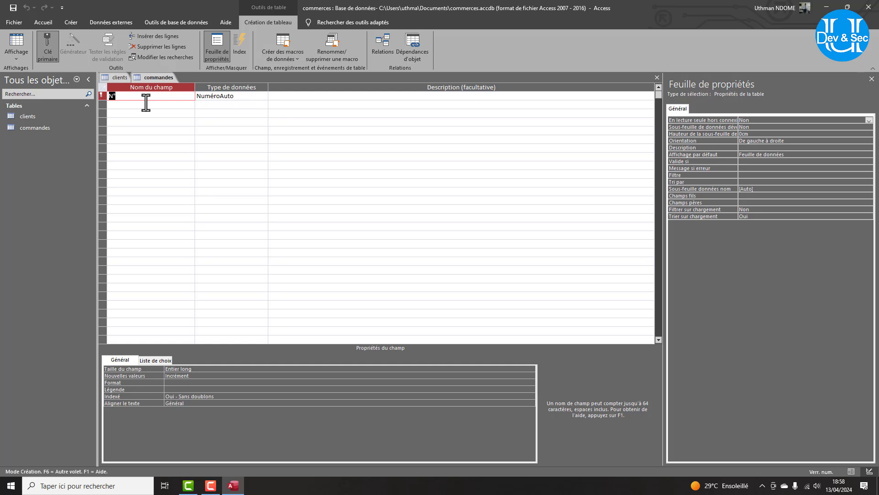
pyautogui.write('numerocmm')
pyautogui.press('BackSpace')
pyautogui.press('BackSpace')
pyautogui.press('BackSpace')
pyautogui.write('comm')
pyautogui.press('BackSpace')
pyautogui.press('BackSpace')
pyautogui.press('BackSpace')
pyautogui.write('ommande')
pyautogui.click(116, 81)
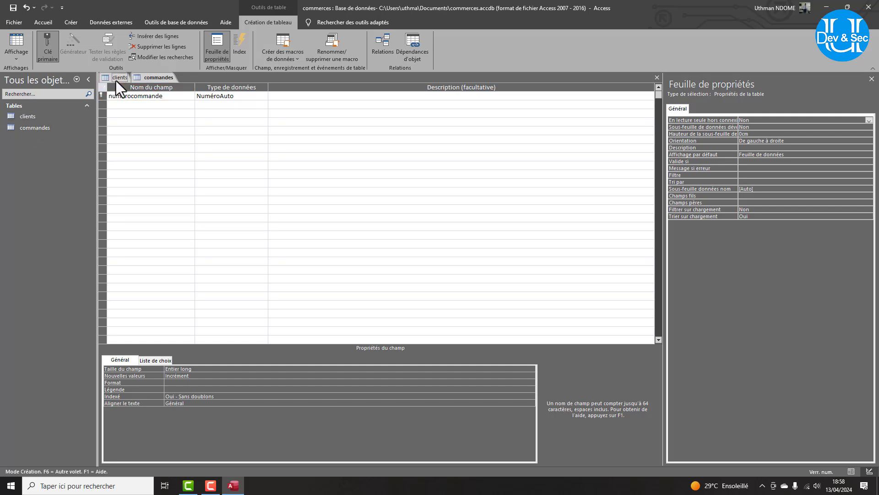
pyautogui.click(149, 79)
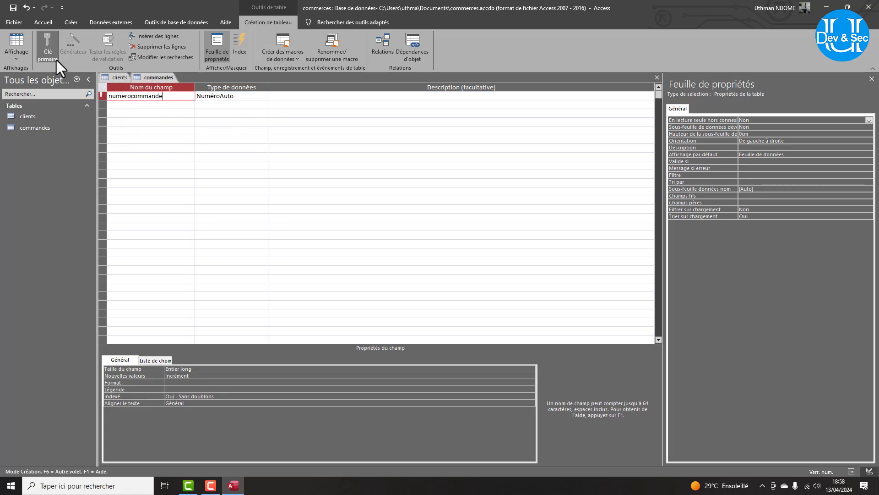
pyautogui.click(122, 105)
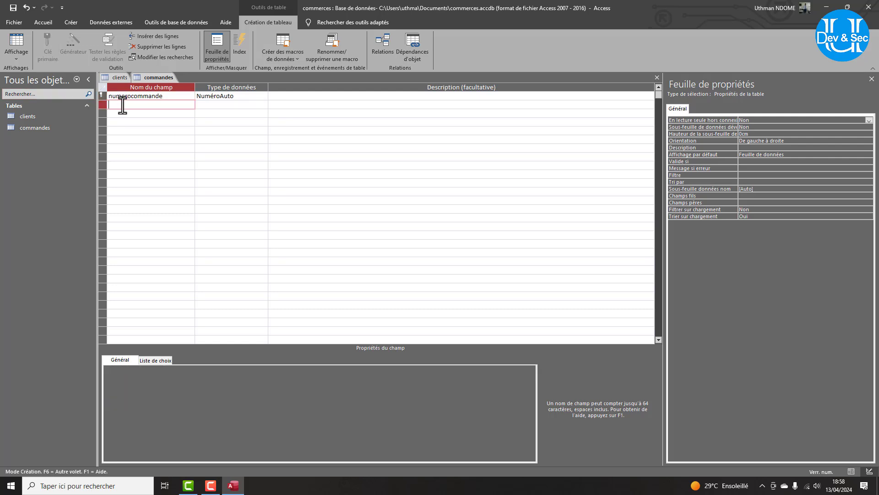
# Open clients, saving the commandes design when asked, then return to the commandes design.
pyautogui.click(40, 118)
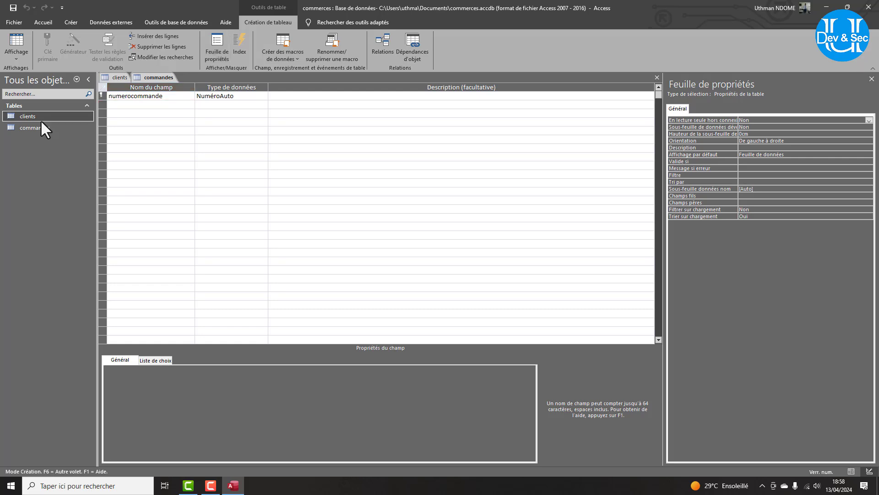
pyautogui.doubleClick(64, 116)
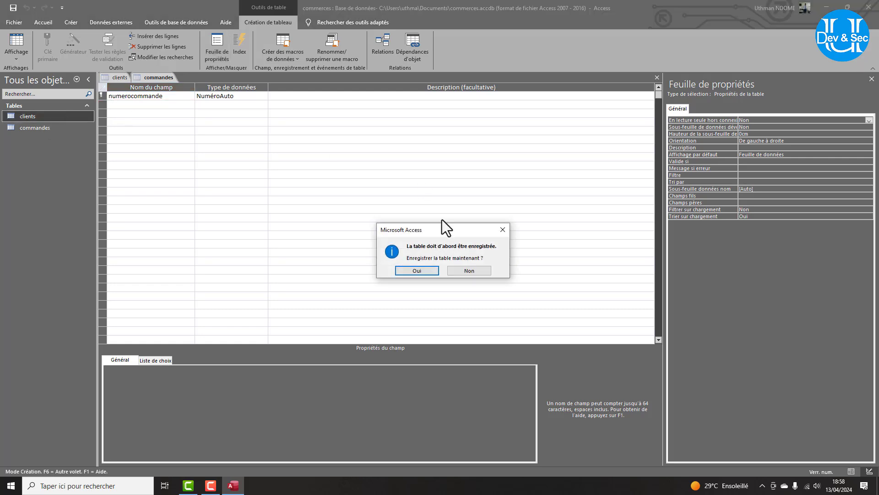
pyautogui.click(505, 231)
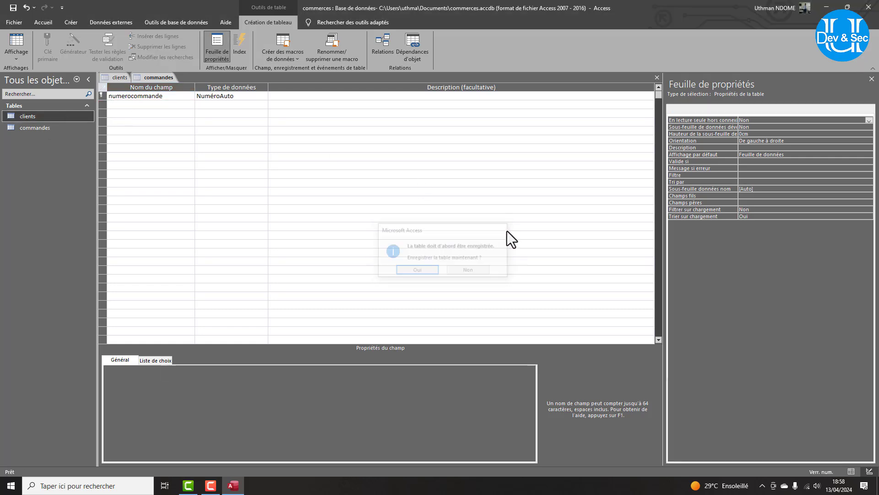
pyautogui.click(152, 78)
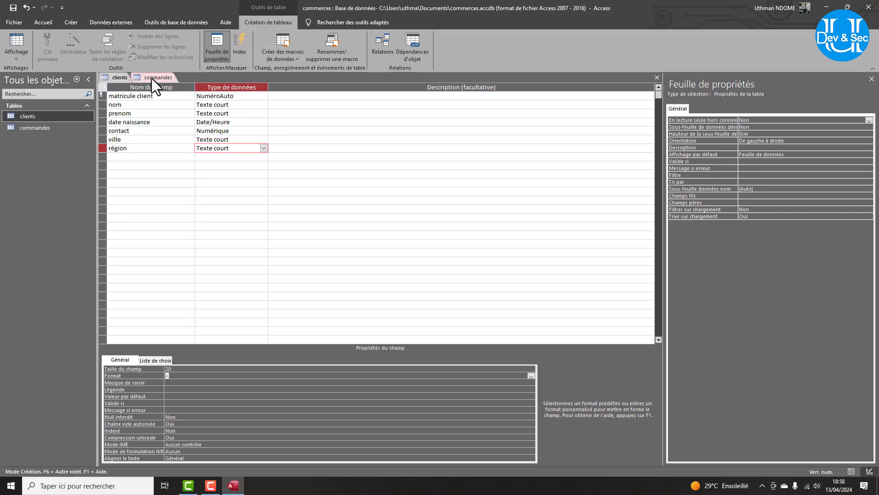
pyautogui.click(116, 78)
pyautogui.click(139, 78)
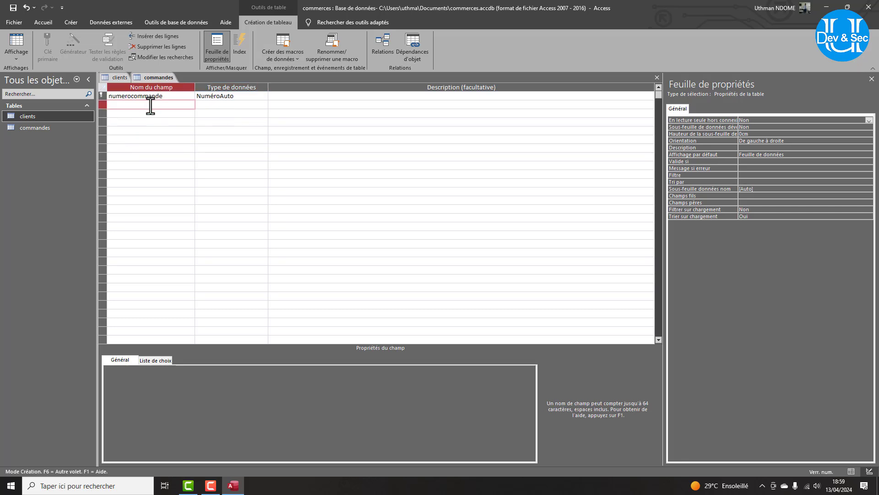
# Add a 'matricule client' field with the Numérique data type.
pyautogui.write('matricle')
pyautogui.press('BackSpace')
pyautogui.press('BackSpace')
pyautogui.press('BackSpace')
pyautogui.write('ule clie')
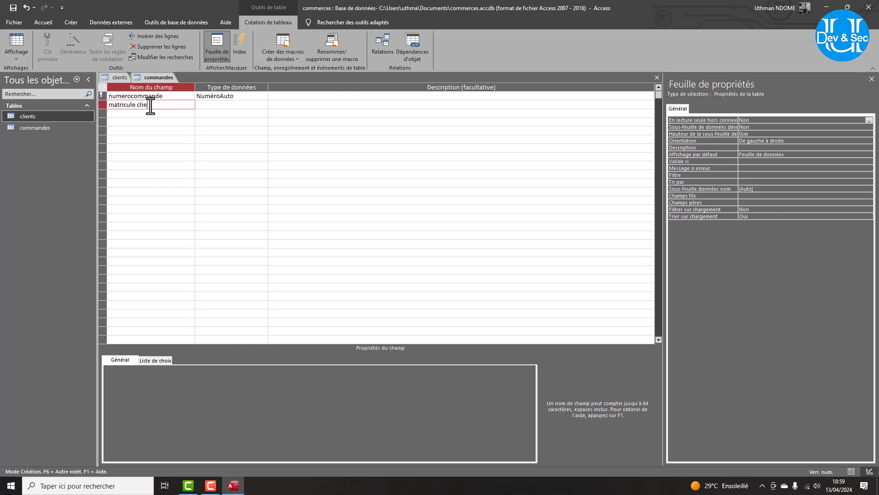
pyautogui.write('nt')
pyautogui.click(235, 104)
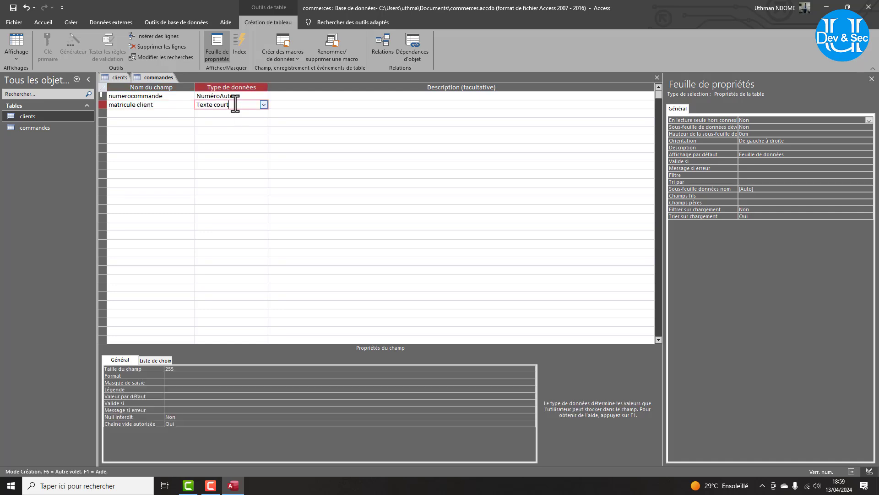
pyautogui.click(263, 104)
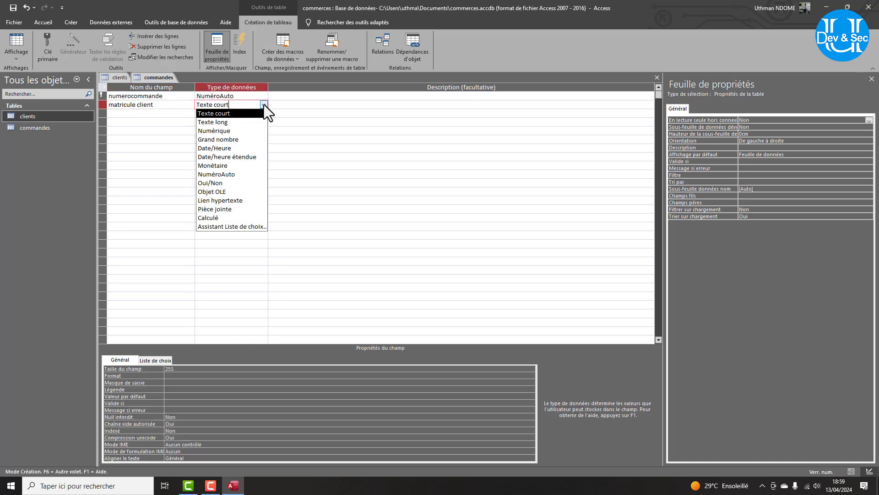
pyautogui.click(220, 130)
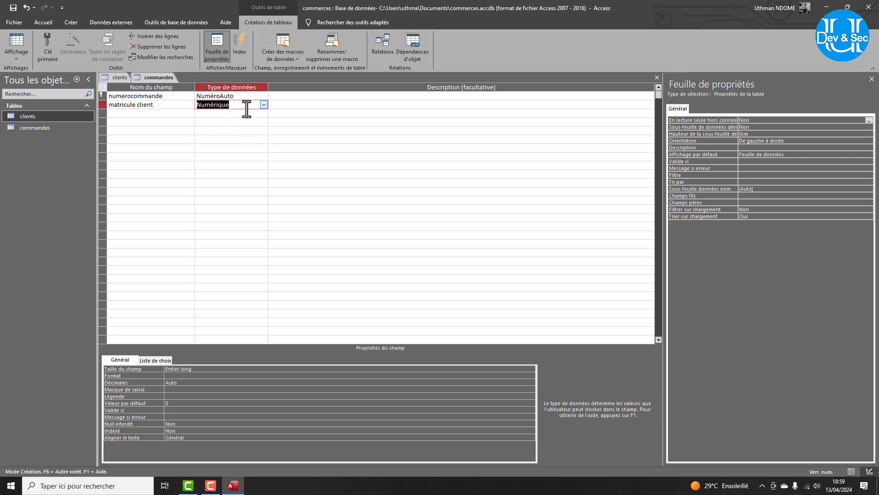
# Add the 'montant' and 'date commande' fields in the next two rows.
pyautogui.click(129, 113)
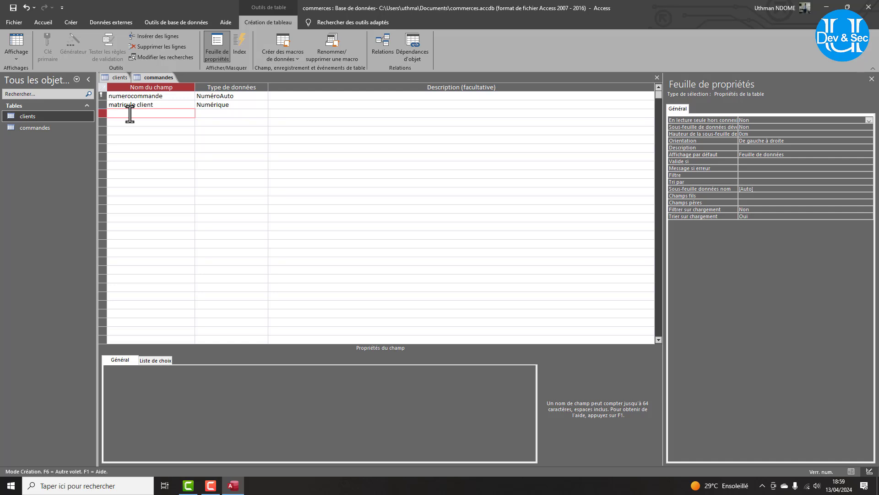
pyautogui.write('montan')
pyautogui.click(136, 122)
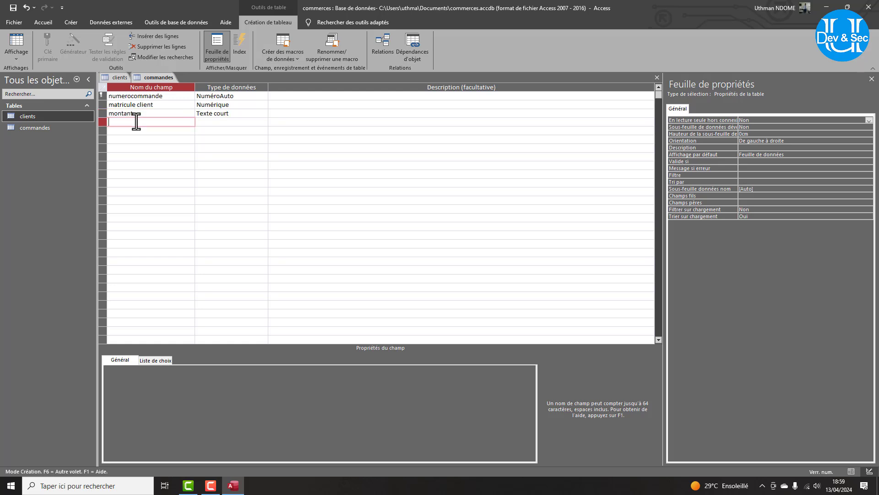
pyautogui.write('date commande')
pyautogui.click(216, 108)
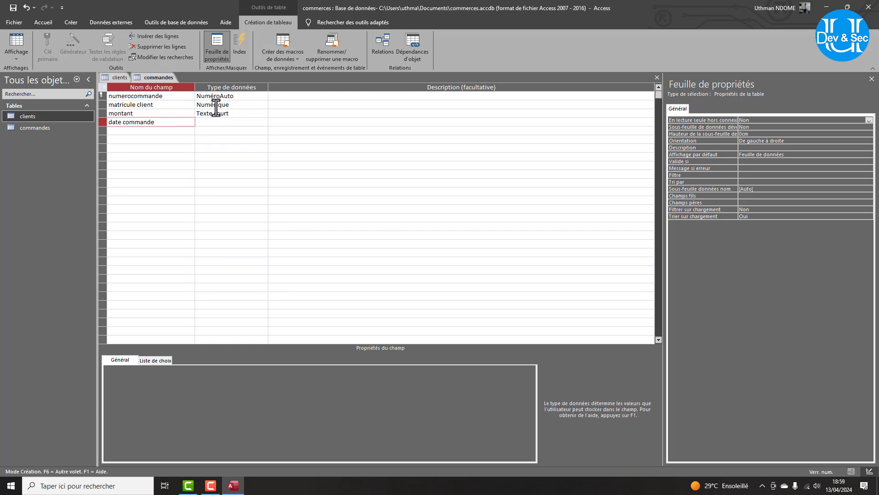
# Make montant a Numérique field with Entier size and the 0" CFA" format.
pyautogui.click(215, 113)
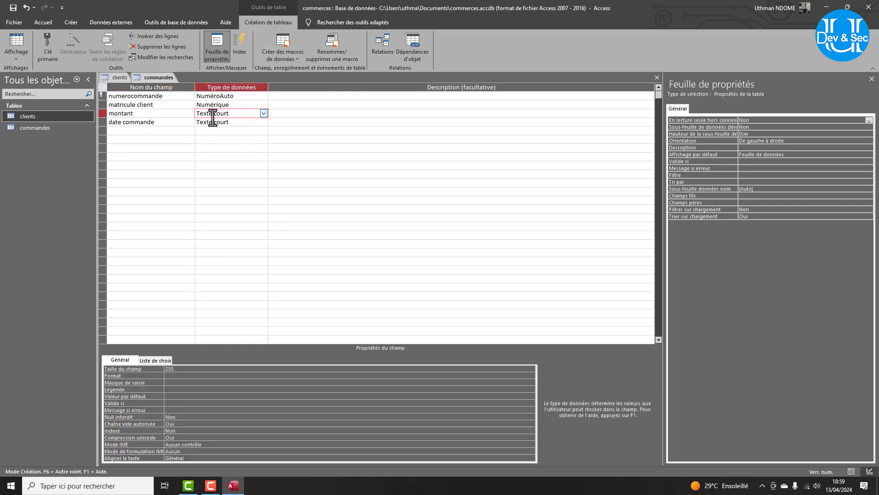
pyautogui.click(264, 113)
pyautogui.click(235, 139)
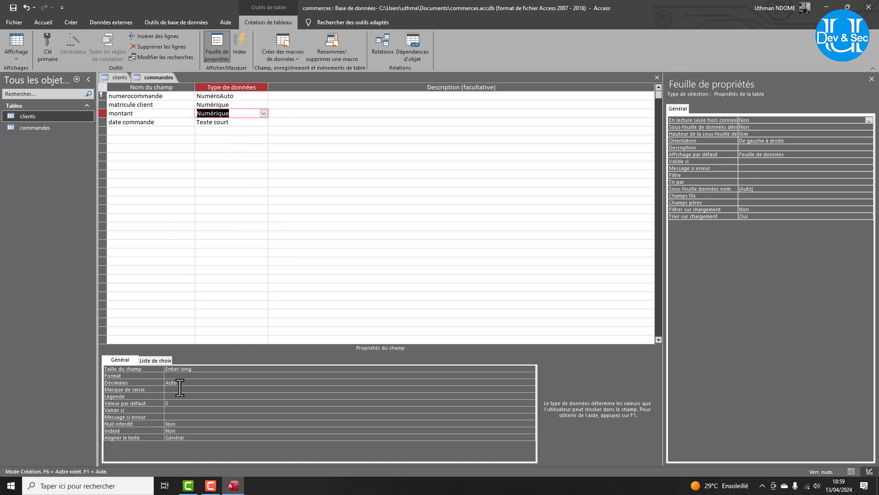
pyautogui.click(518, 369)
pyautogui.click(529, 369)
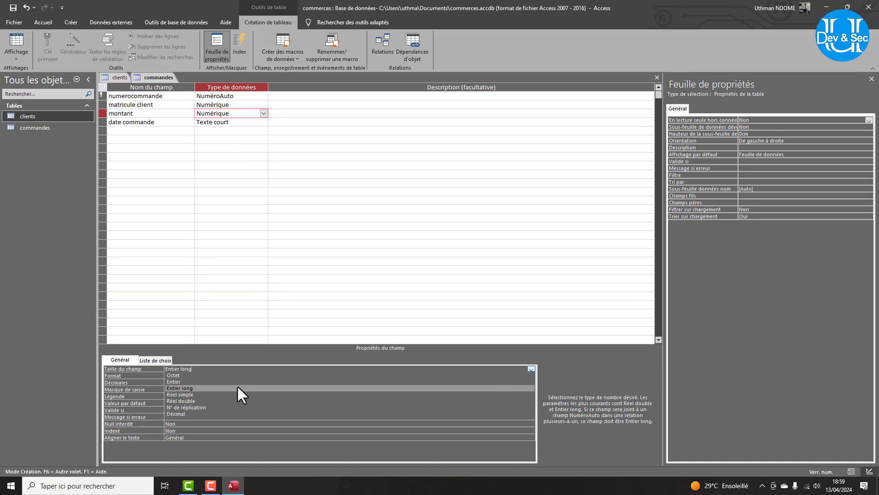
pyautogui.click(204, 381)
pyautogui.click(196, 375)
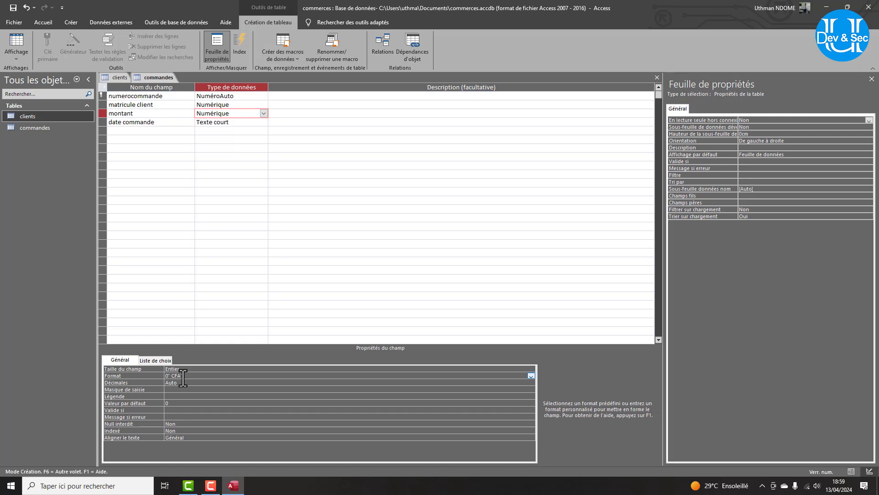
pyautogui.moveTo(183, 377); pyautogui.dragTo(157, 378)
pyautogui.click(234, 121)
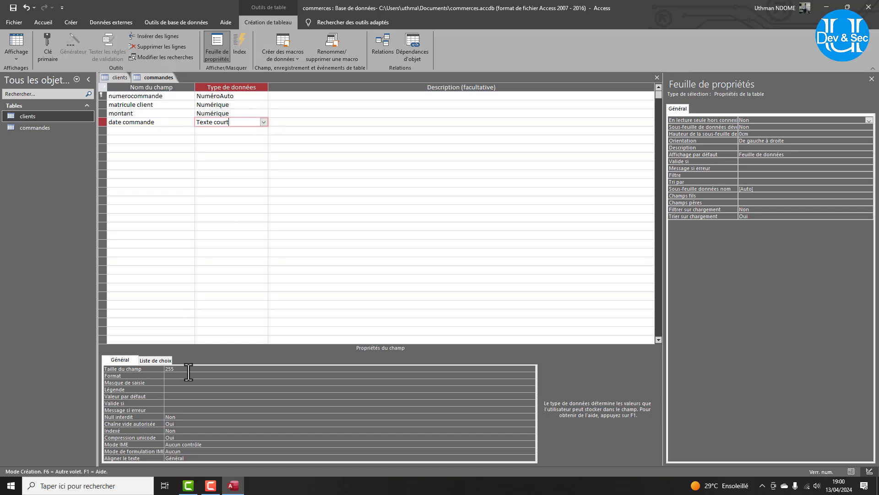
# Make date commande a Date/Heure field with the 'Date, abrégé' format.
pyautogui.click(264, 122)
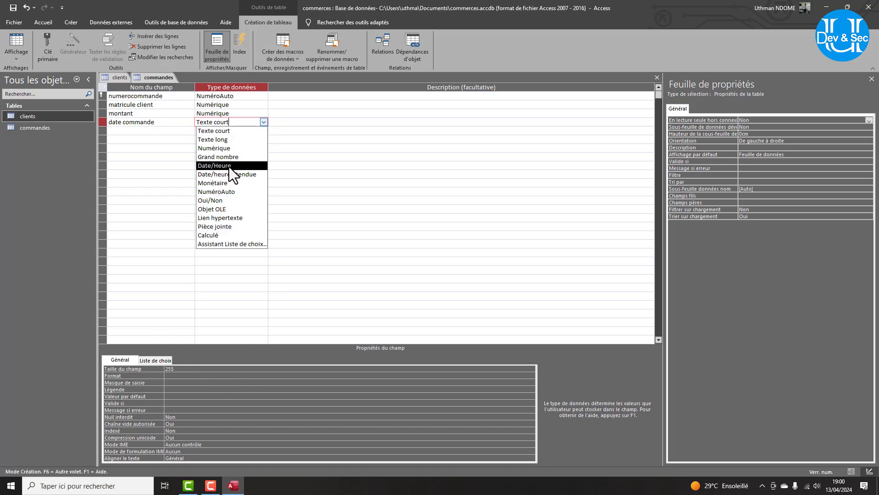
pyautogui.click(229, 167)
pyautogui.click(176, 369)
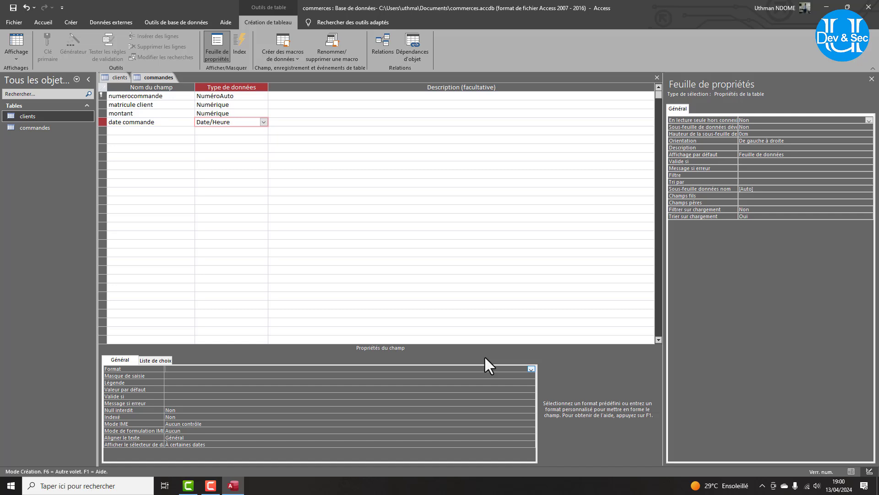
pyautogui.click(531, 368)
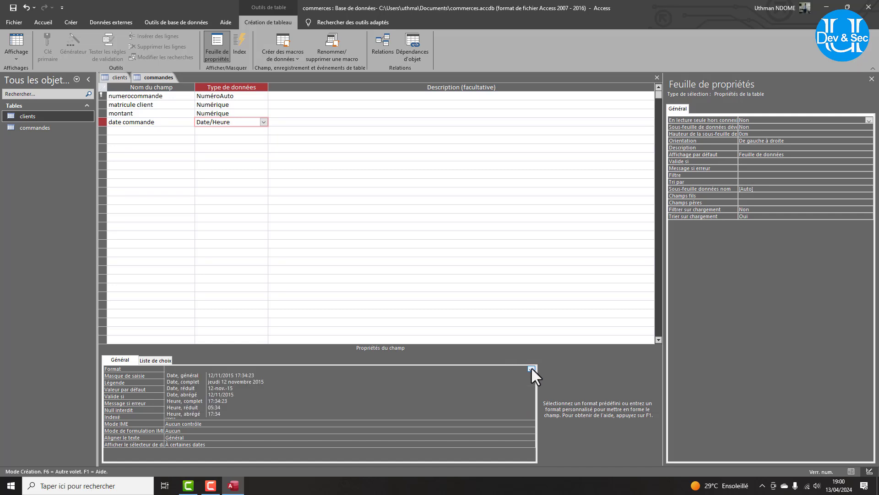
pyautogui.click(222, 393)
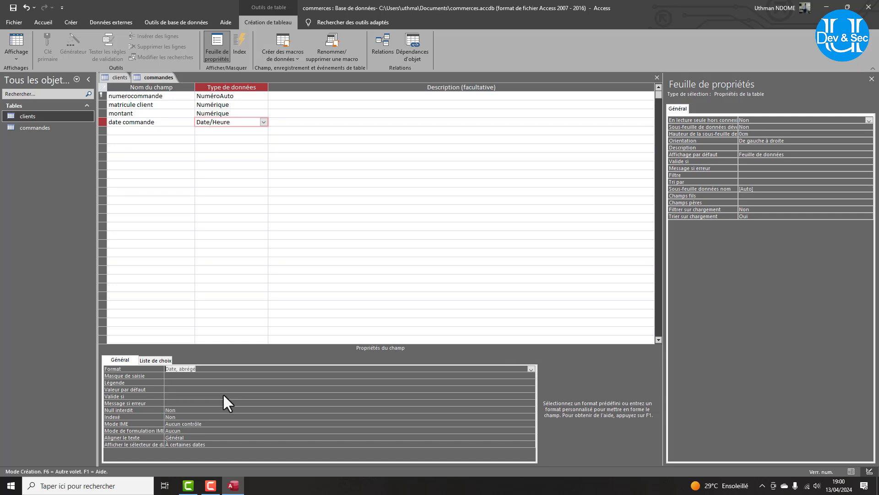
# Give date commande a default value of =Date() and save the table design.
pyautogui.click(170, 389)
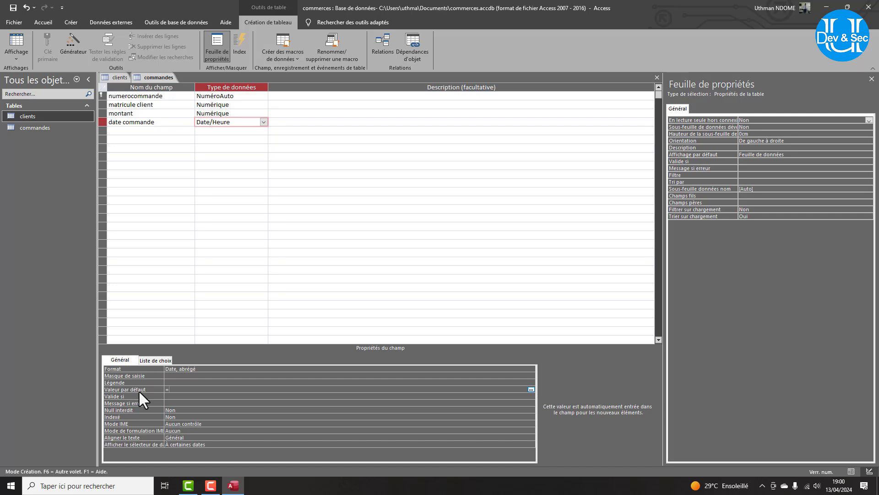
pyautogui.write('=date(')
pyautogui.click(211, 388)
pyautogui.click(7, 10)
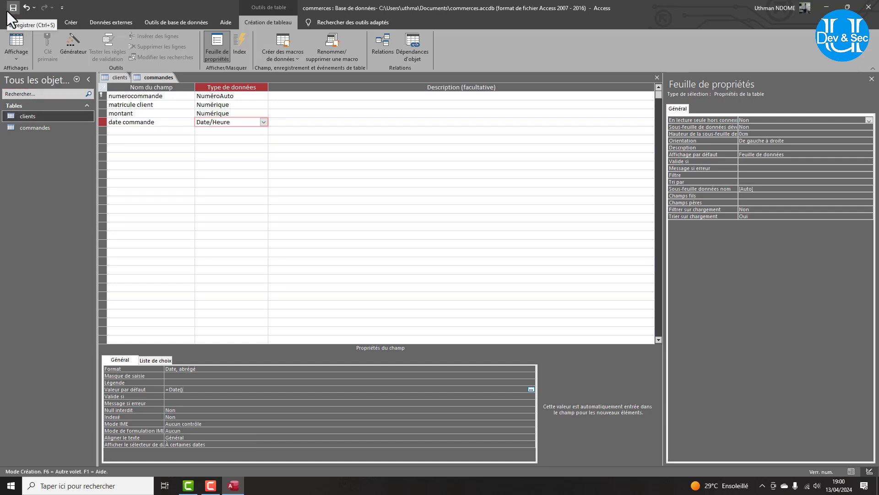
# Close all open tables and open the Relations window from Outils de base de données.
pyautogui.click(119, 78)
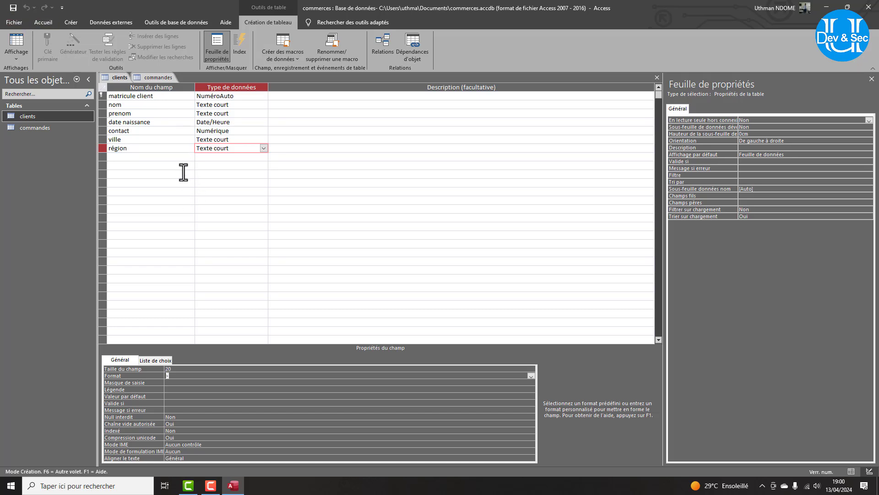
pyautogui.rightClick(109, 78)
pyautogui.click(131, 109)
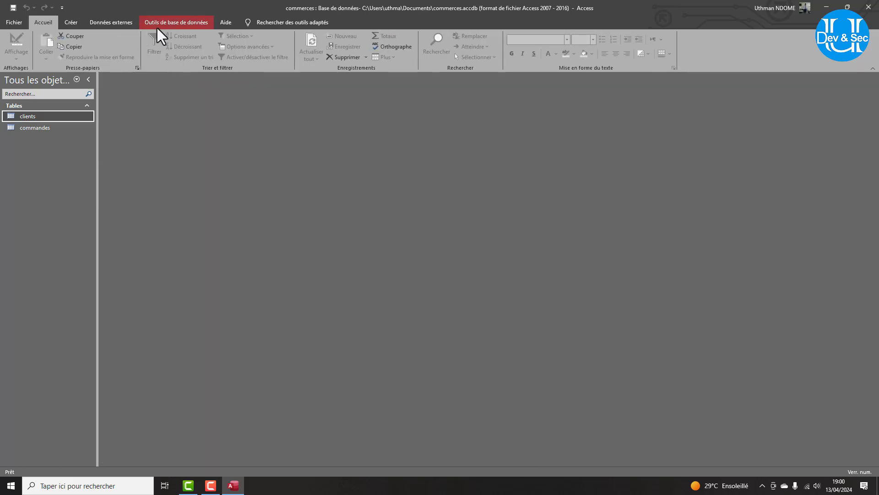
pyautogui.click(157, 27)
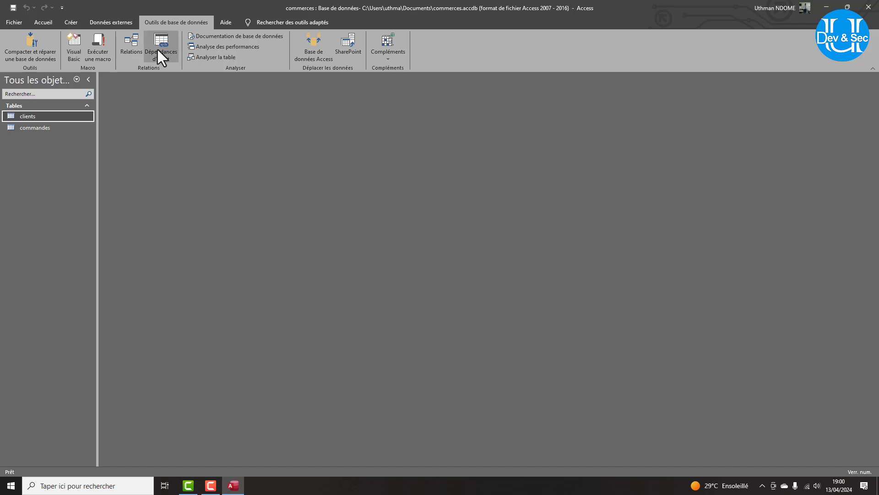
pyautogui.click(126, 45)
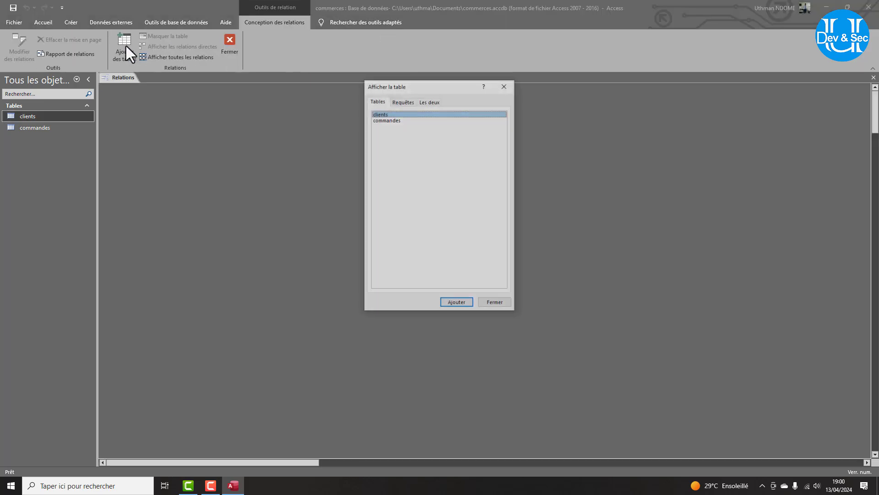
# Add the clients and commandes tables to the relationships layout.
pyautogui.click(389, 120)
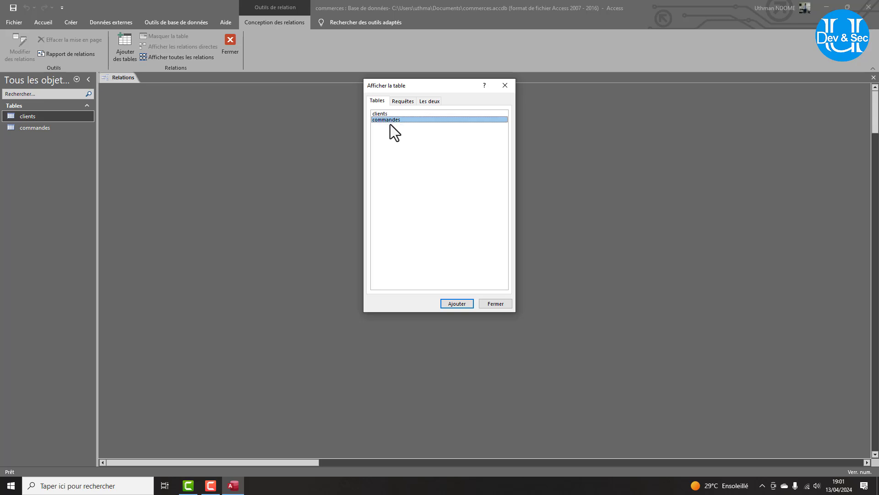
pyautogui.click(384, 114)
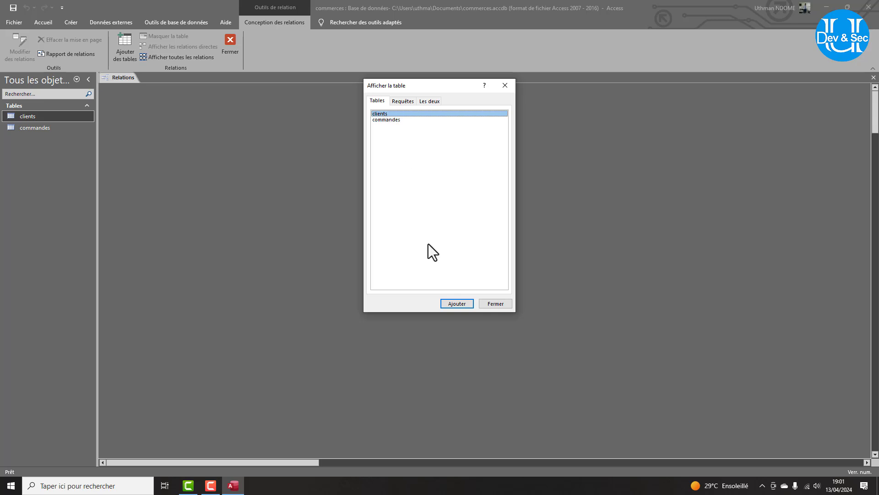
pyautogui.click(456, 303)
pyautogui.click(392, 120)
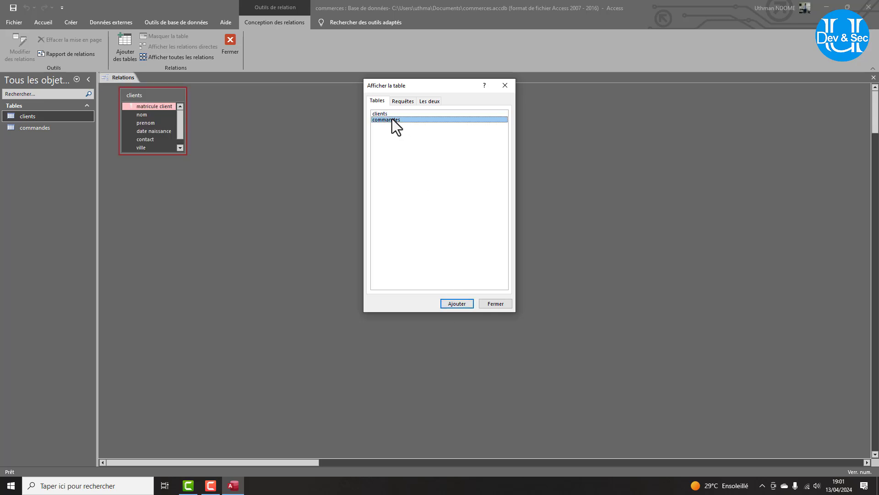
pyautogui.click(453, 304)
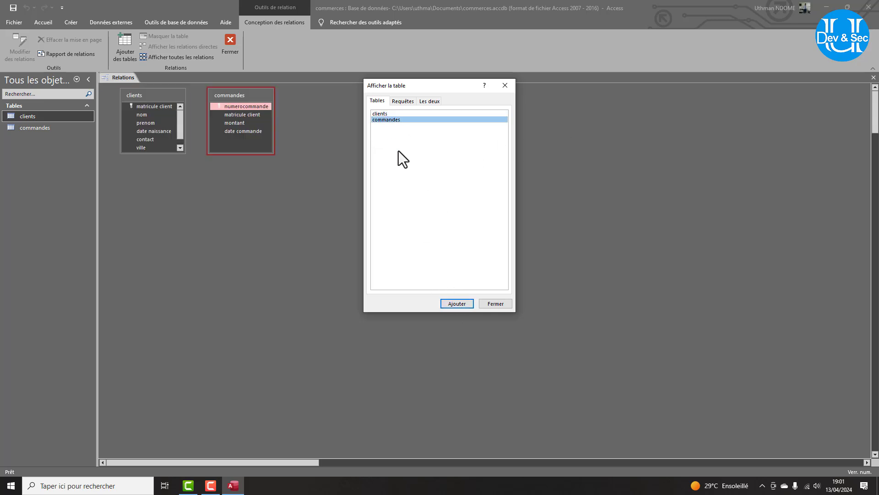
pyautogui.keyDown('shift'); pyautogui.click(392, 113); pyautogui.keyUp('shift')
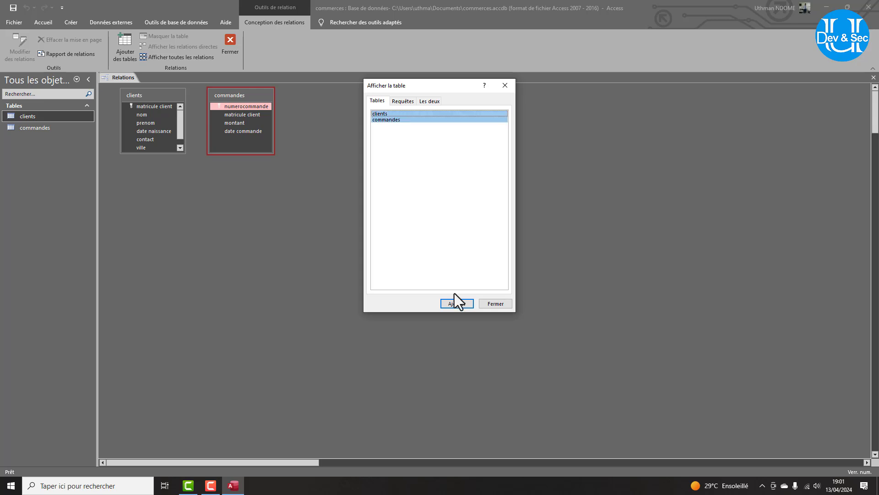
pyautogui.click(494, 303)
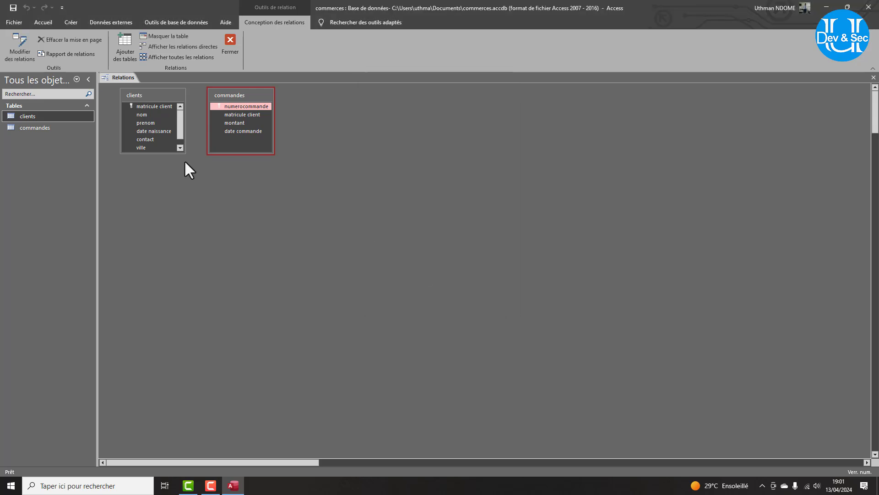
# Link clients to commandes on matricule client with referential integrity and cascading updates.
pyautogui.moveTo(150, 154); pyautogui.dragTo(152, 192)
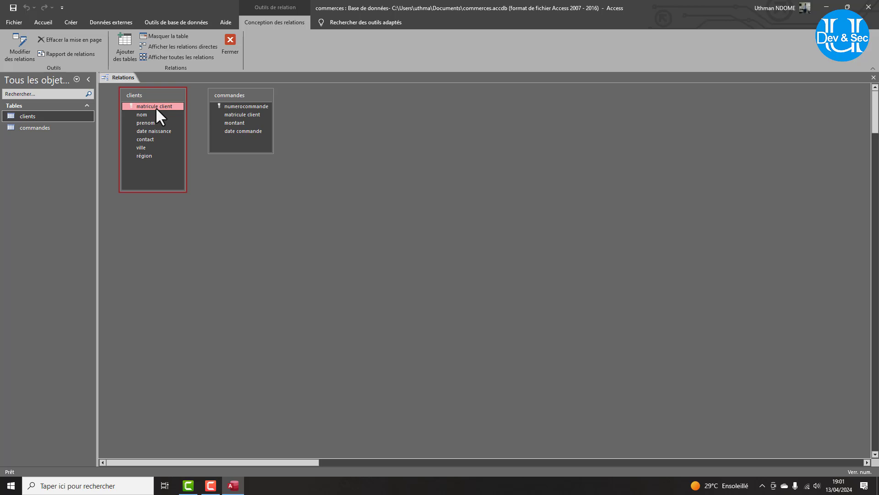
pyautogui.moveTo(155, 106); pyautogui.dragTo(243, 114)
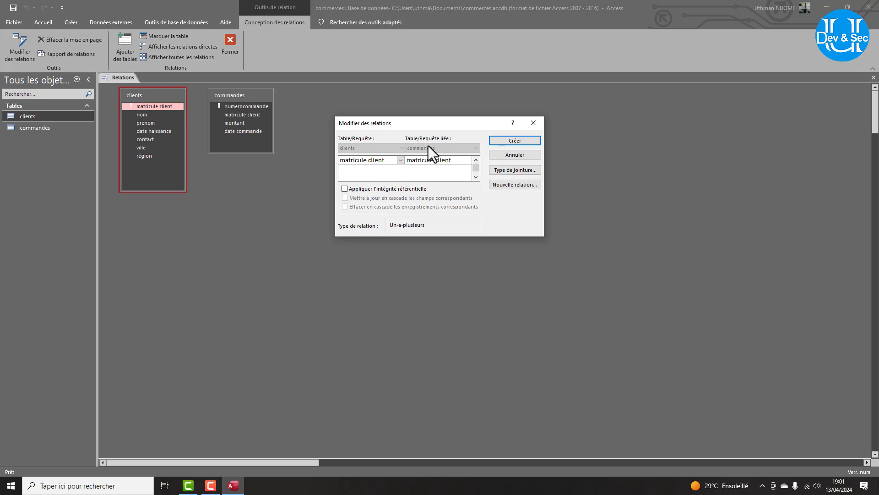
pyautogui.click(345, 190)
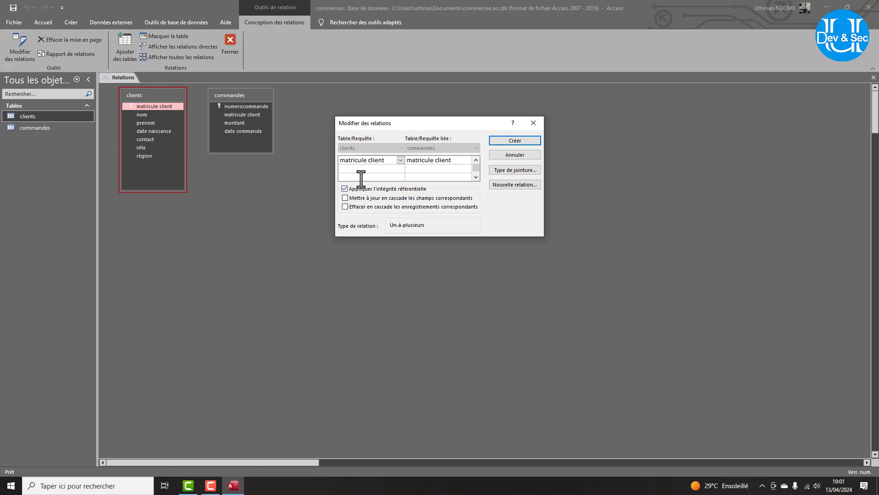
pyautogui.click(344, 199)
pyautogui.click(525, 141)
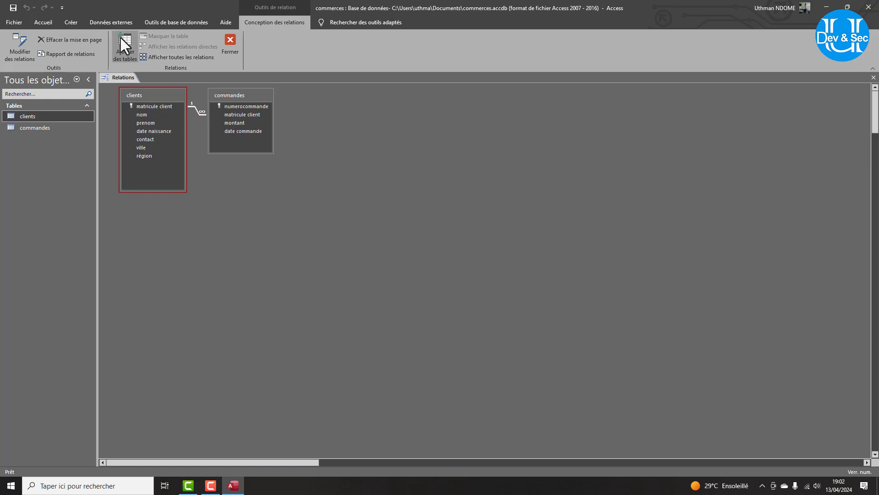
# Close and save the relationships layout, then reopen it briefly to check the link.
pyautogui.rightClick(127, 75)
pyautogui.click(146, 89)
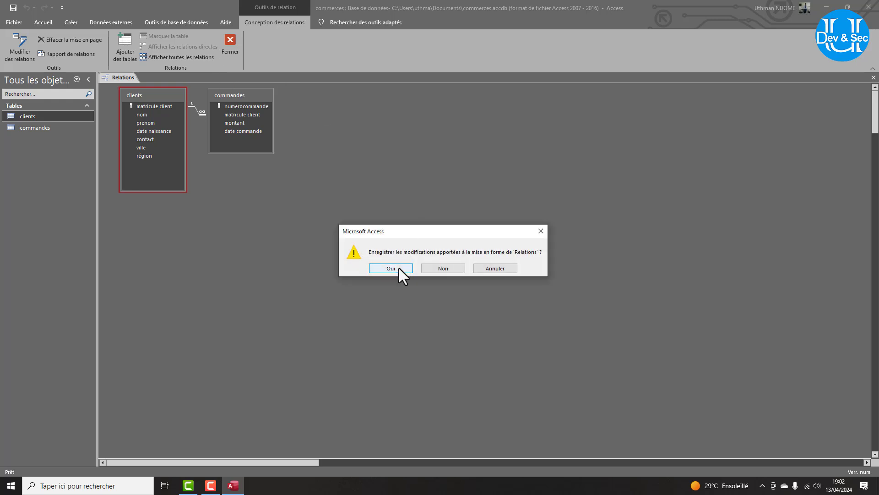
pyautogui.click(400, 268)
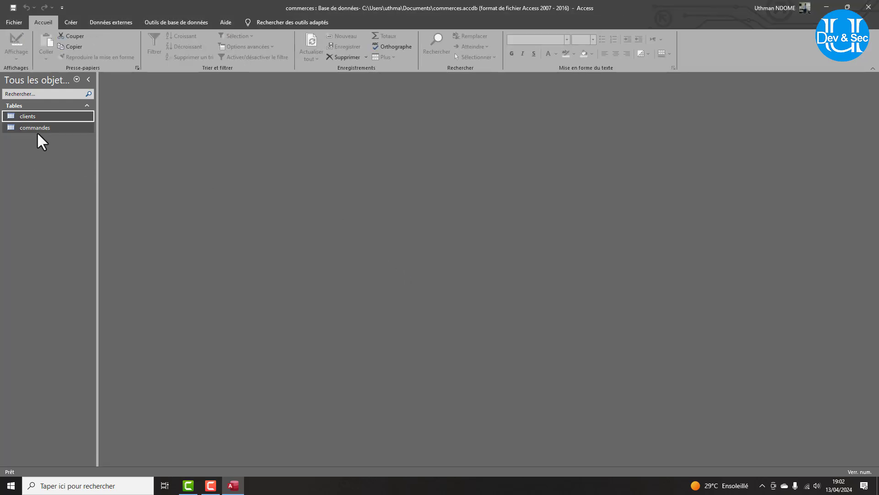
pyautogui.click(171, 22)
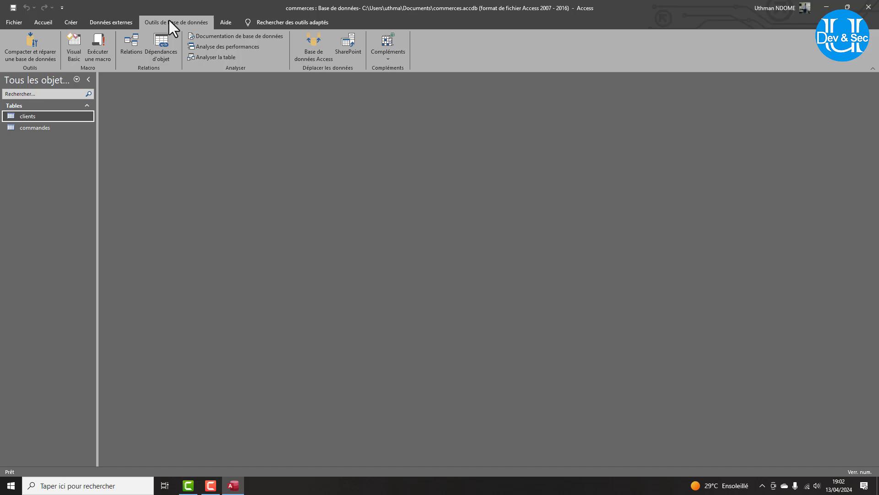
pyautogui.click(138, 41)
pyautogui.click(230, 41)
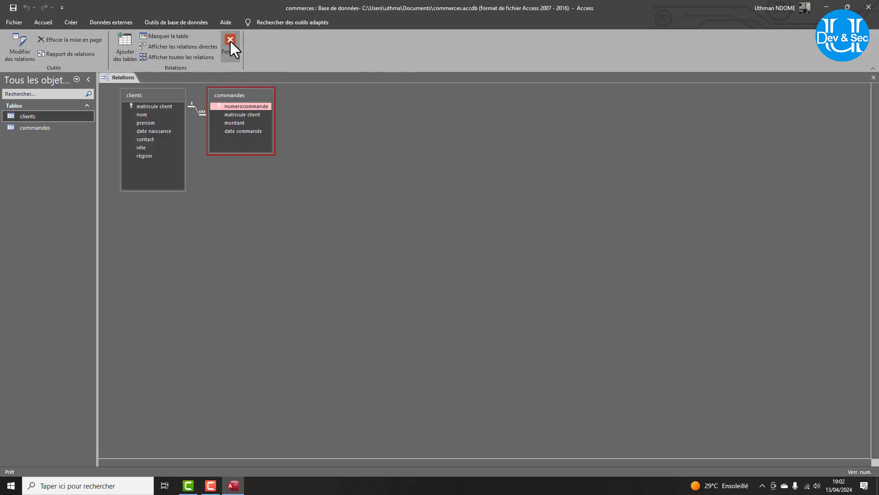
# Open clients and enter the first client's surname, first name, birth date 12/11/2000 and contact number.
pyautogui.doubleClick(26, 116)
pyautogui.click(164, 96)
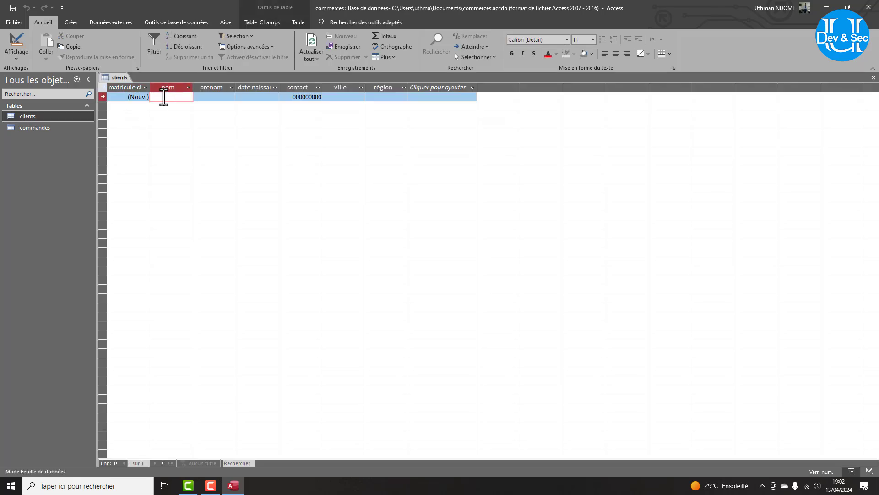
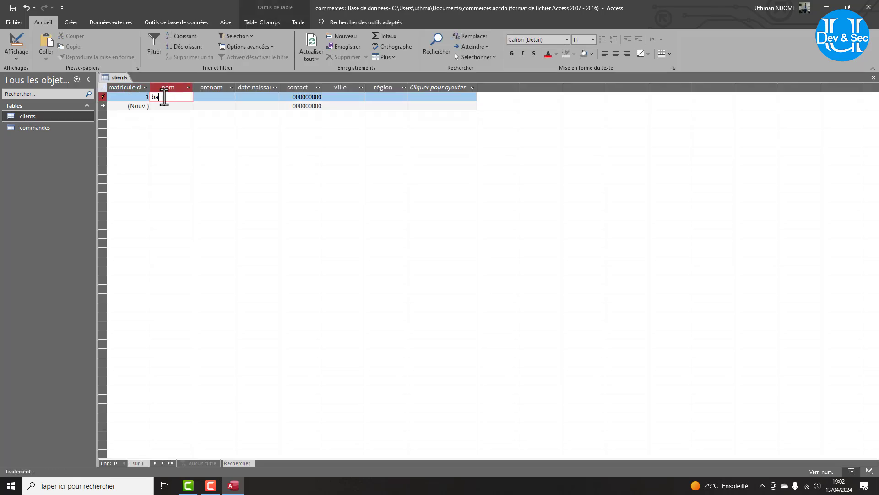
pyautogui.press('Tab')
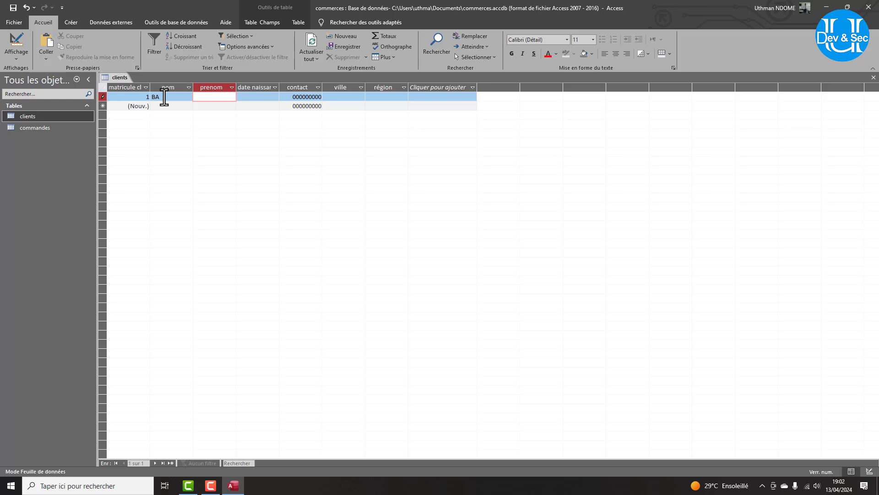
pyautogui.press('Tab')
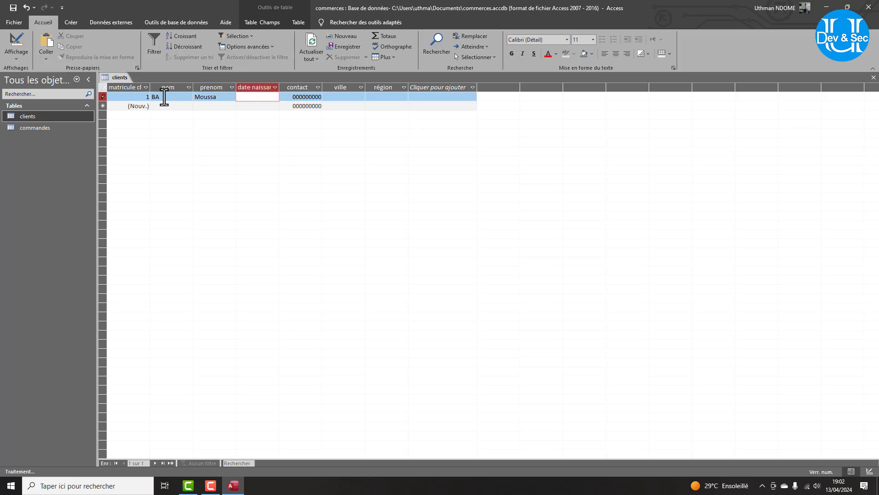
pyautogui.write('12/11/')
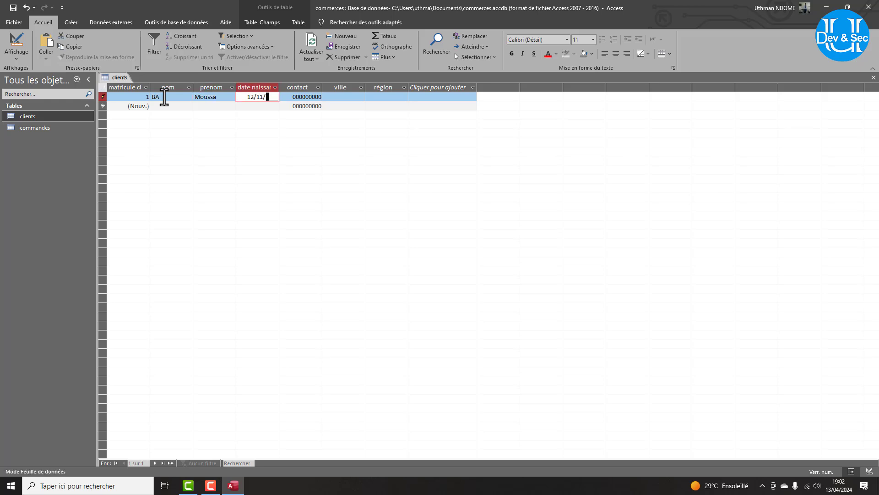
pyautogui.write('2000')
pyautogui.press('Tab')
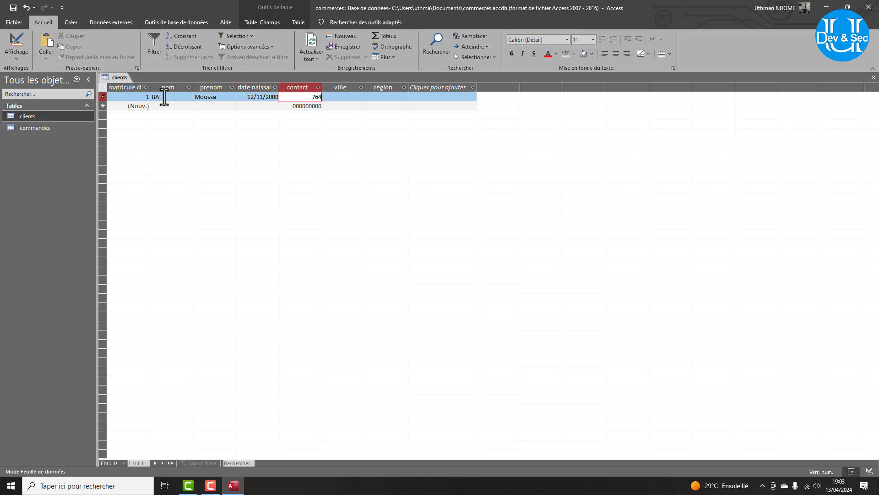
pyautogui.click(16, 56)
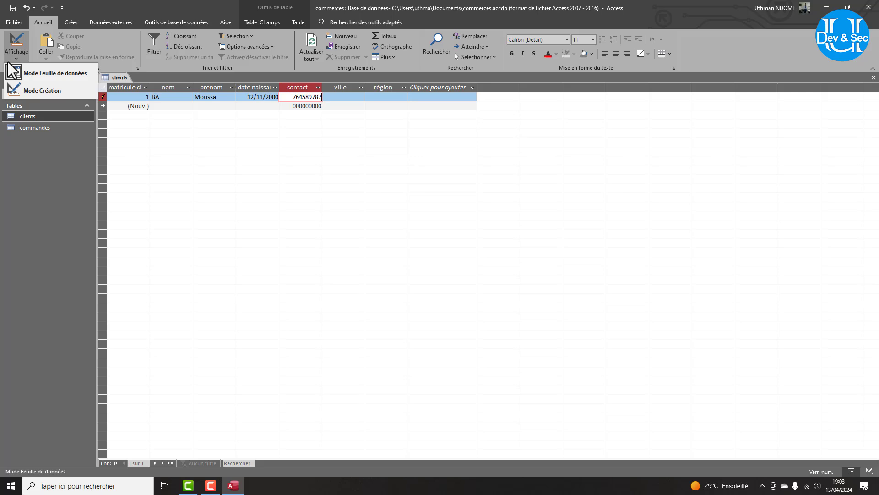
# In clients design view, clear the contact field's Format and set its input mask to 000000000.
pyautogui.click(48, 88)
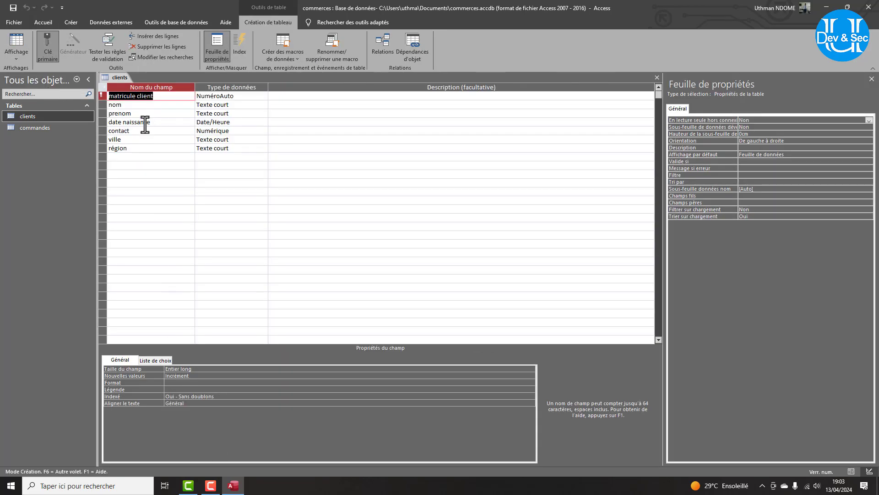
pyautogui.click(134, 131)
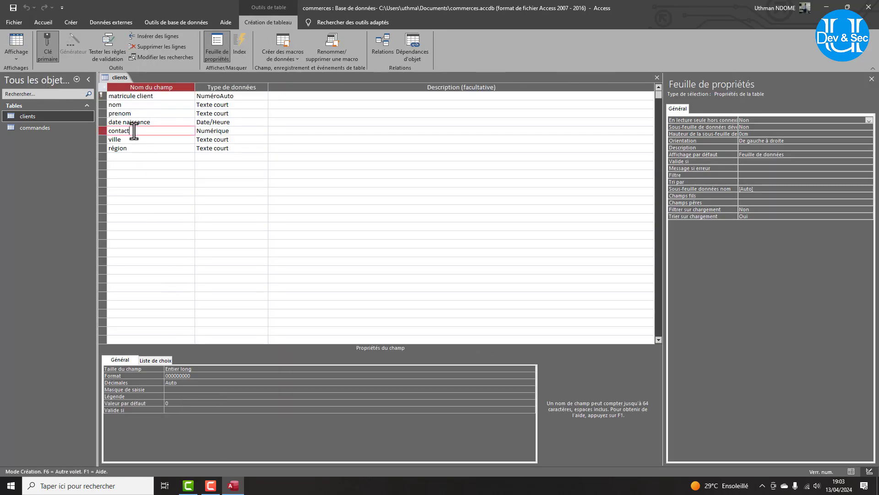
pyautogui.click(181, 375)
pyautogui.hotkey('ctrl', 'c')
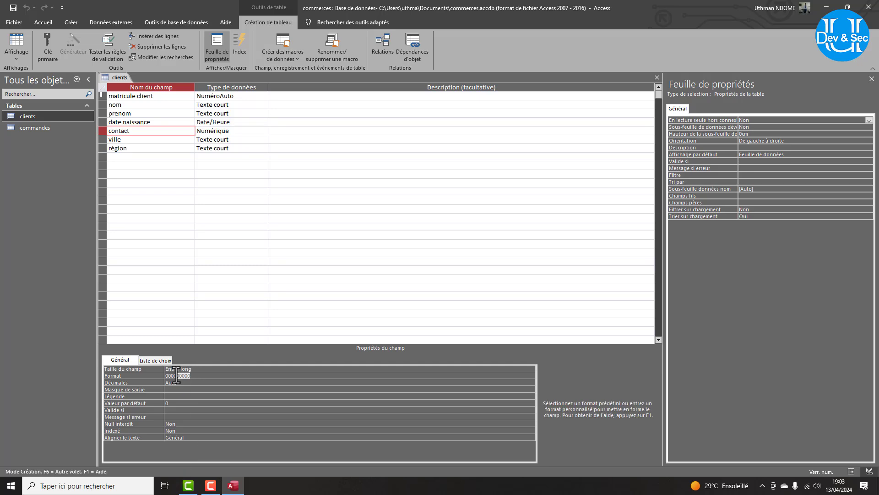
pyautogui.press('Delete')
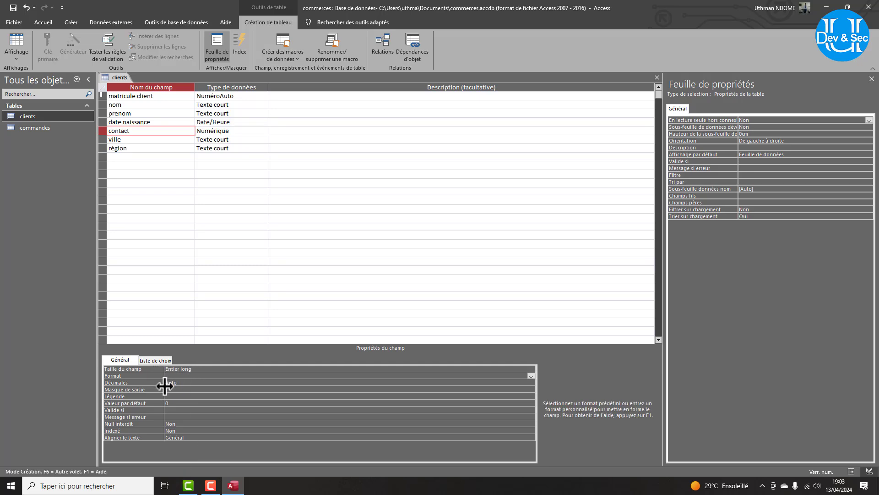
pyautogui.click(170, 389)
pyautogui.hotkey('ctrl', 'v')
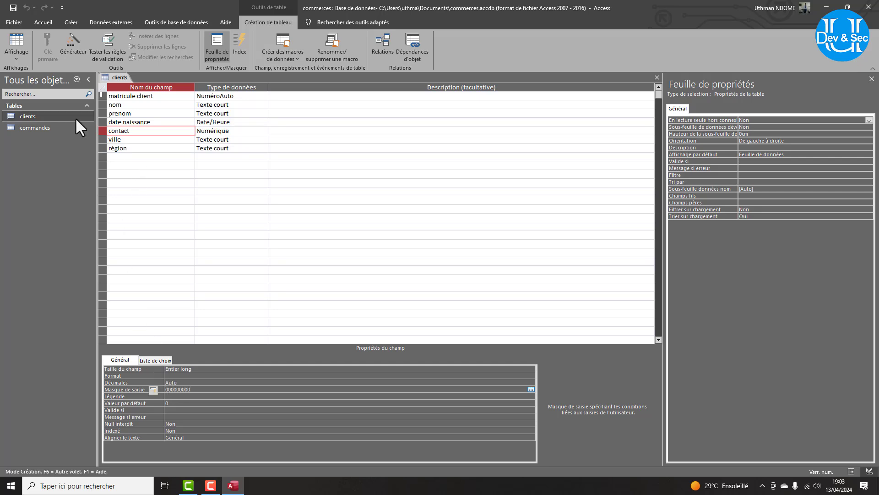
pyautogui.click(11, 57)
pyautogui.click(37, 89)
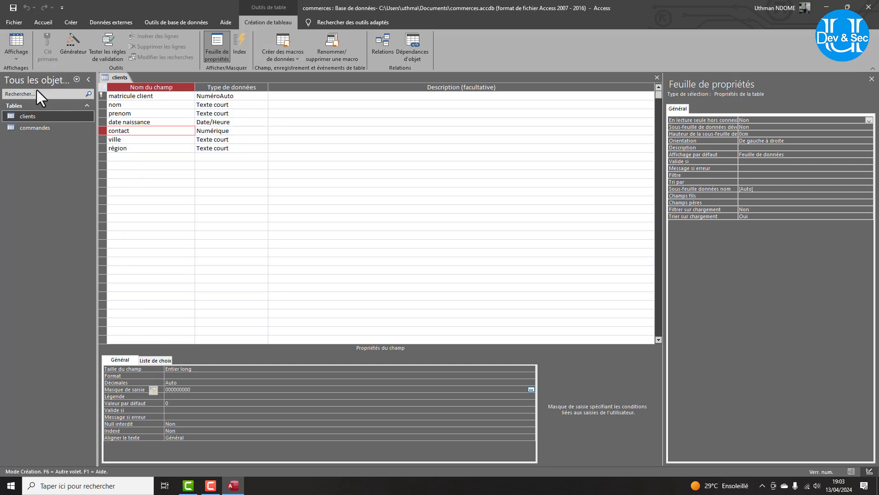
# Switch clients to Datasheet view and fill client 1's town MBOUR and region THIES.
pyautogui.click(21, 55)
pyautogui.click(31, 75)
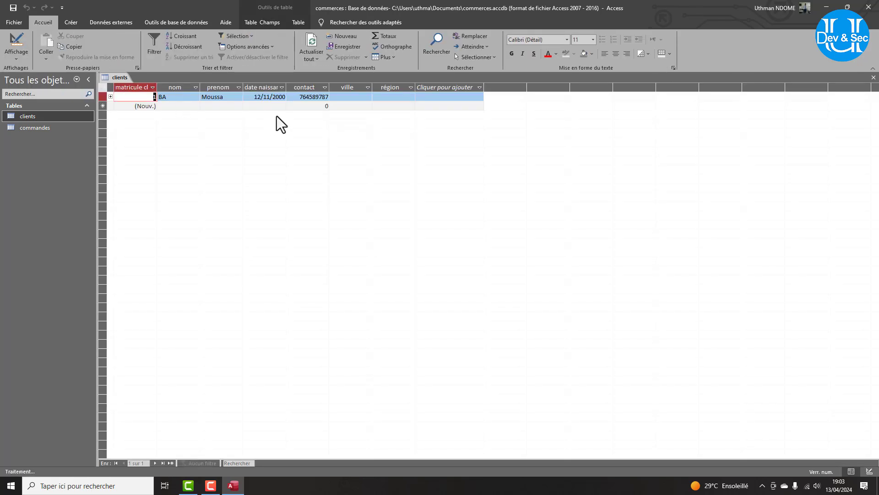
pyautogui.click(341, 97)
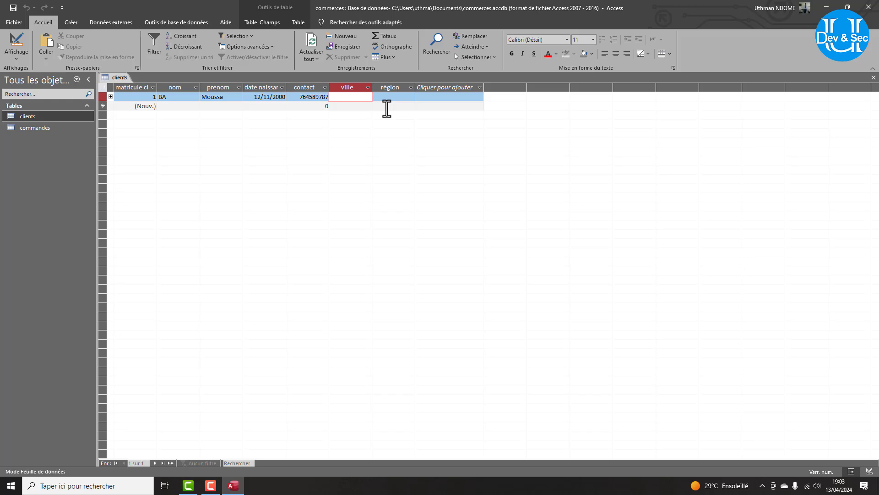
pyautogui.write('moubr')
pyautogui.press('BackSpace')
pyautogui.press('BackSpace')
pyautogui.press('BackSpace')
pyautogui.write('bour')
pyautogui.press('Tab')
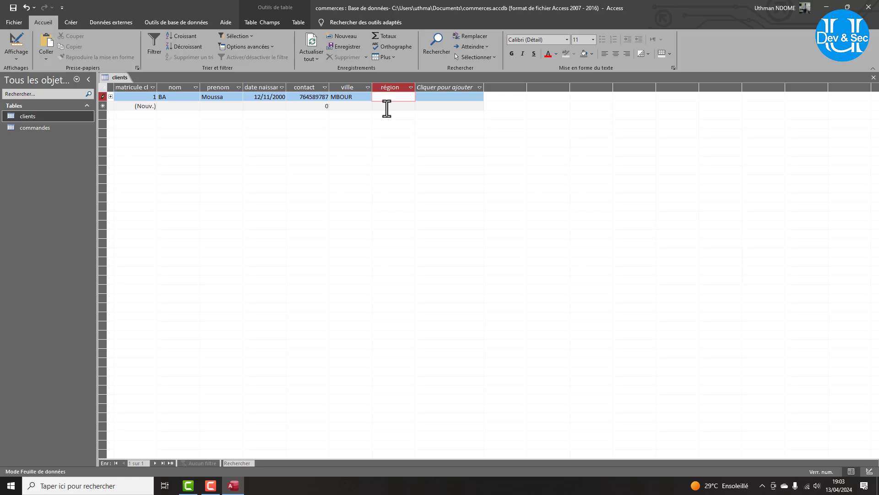
pyautogui.write('thies')
pyautogui.click(172, 107)
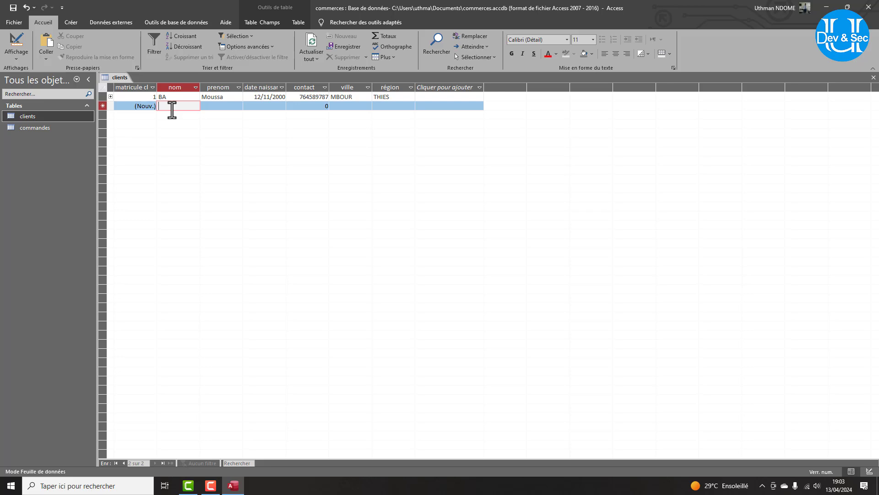
pyautogui.press('Tab')
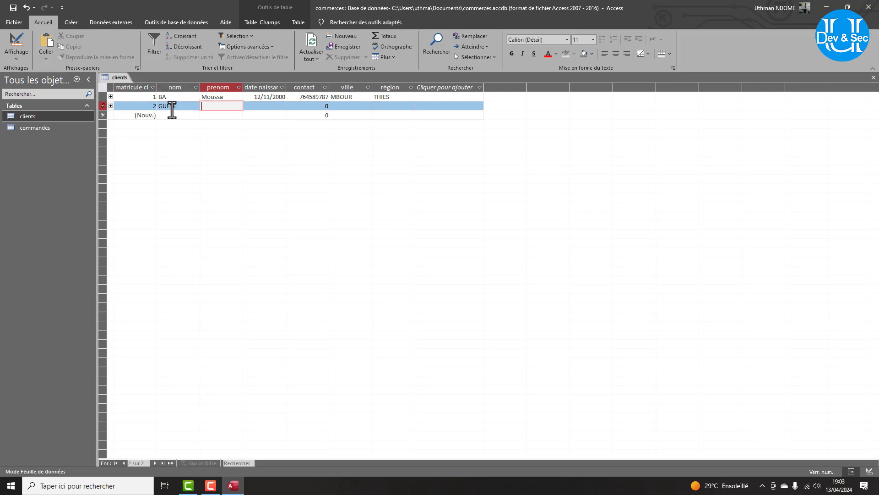
pyautogui.press('Tab')
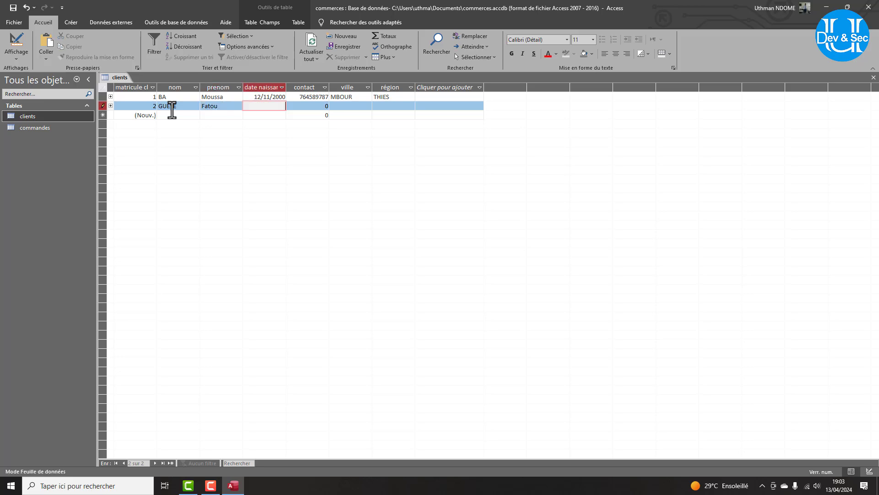
pyautogui.write('10/01/1999')
pyautogui.press('Tab')
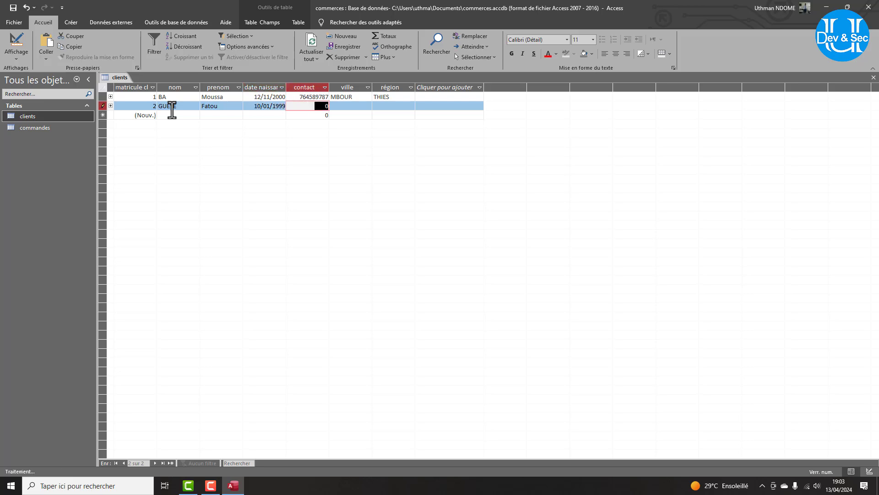
pyautogui.press('Tab')
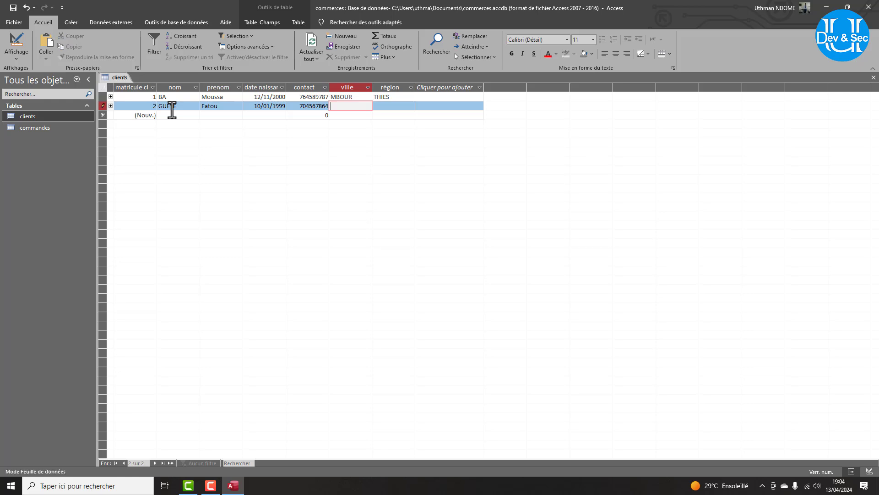
pyautogui.write('Hann bv')
pyautogui.press('BackSpace')
pyautogui.press('BackSpace')
pyautogui.write('bel air')
pyautogui.press('Tab')
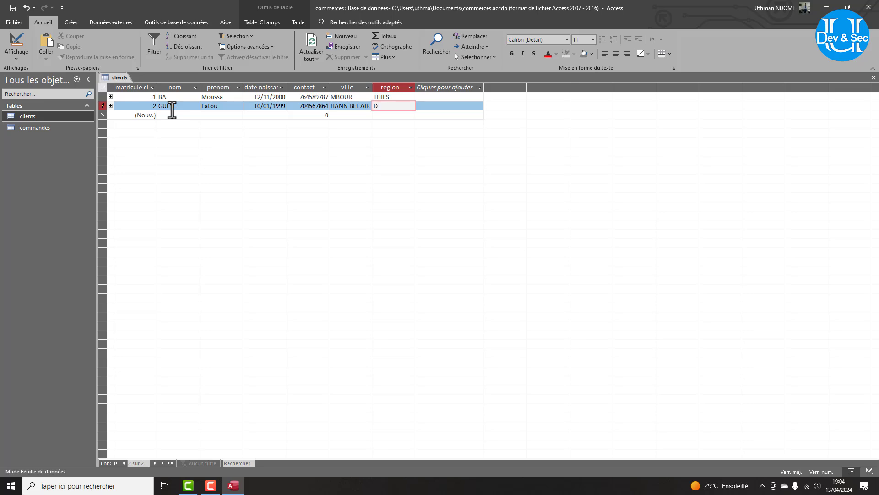
pyautogui.write('Dakar')
# Start a third client record and enter the client's last name, correcting a typo.
pyautogui.click(174, 115)
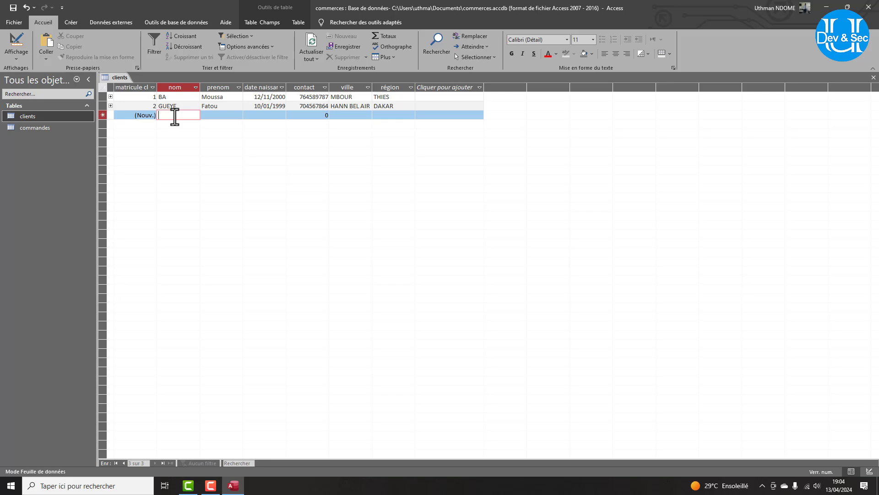
pyautogui.write('gy')
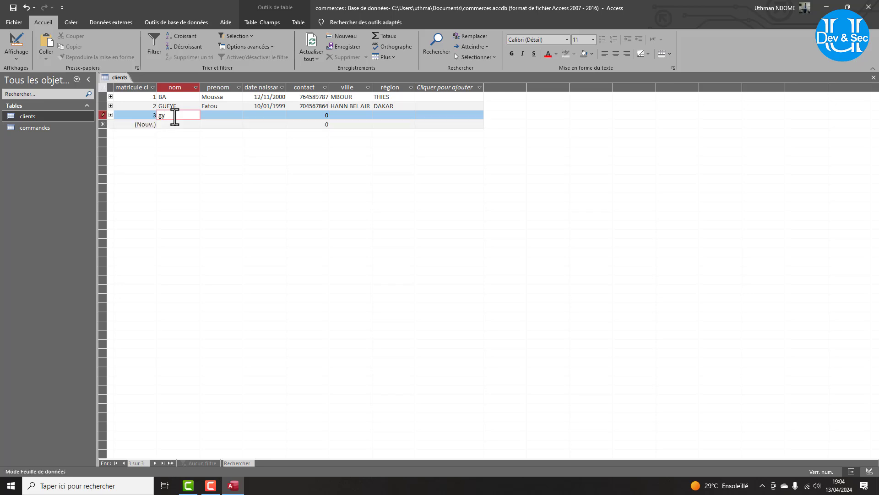
pyautogui.press('BackSpace')
pyautogui.press('Tab')
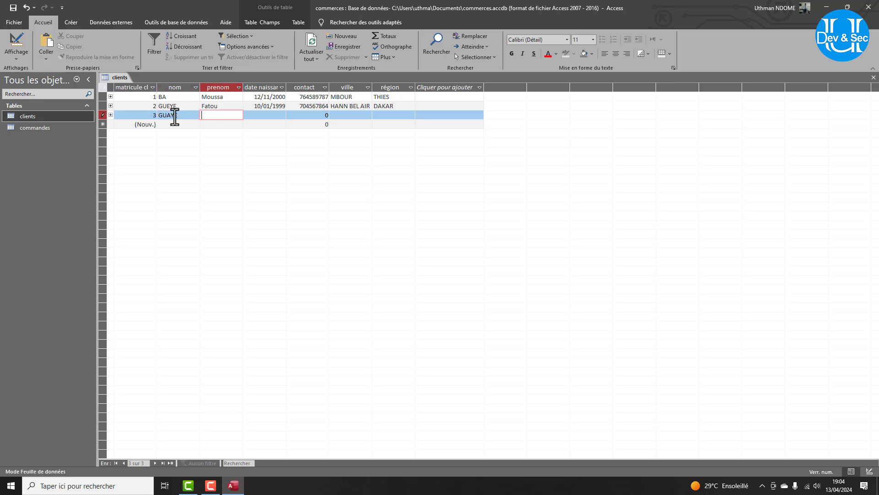
pyautogui.click(165, 116)
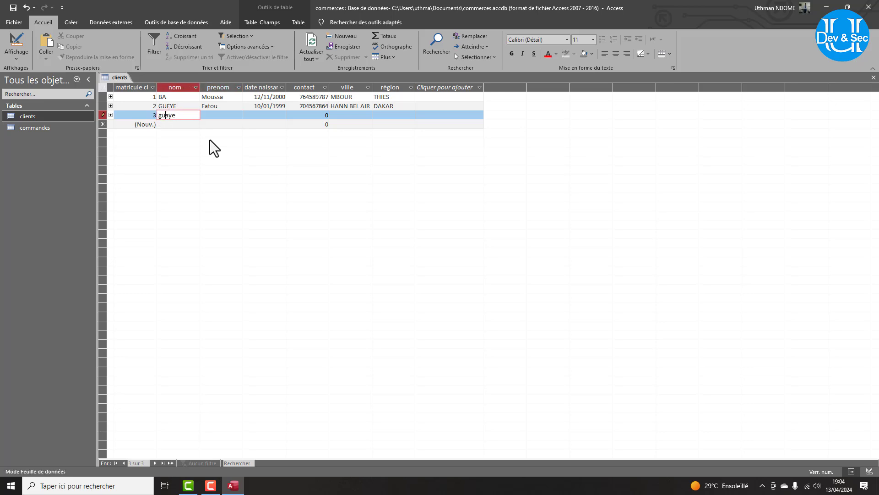
pyautogui.press('BackSpace')
pyautogui.press('Tab')
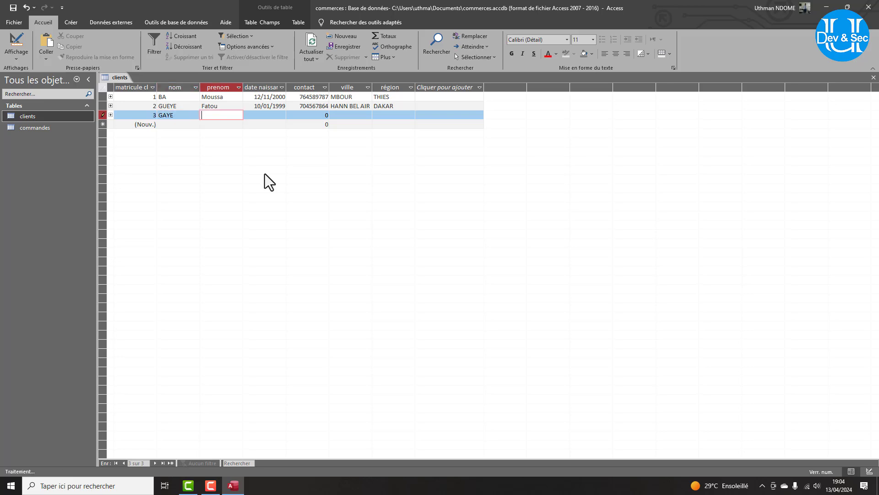
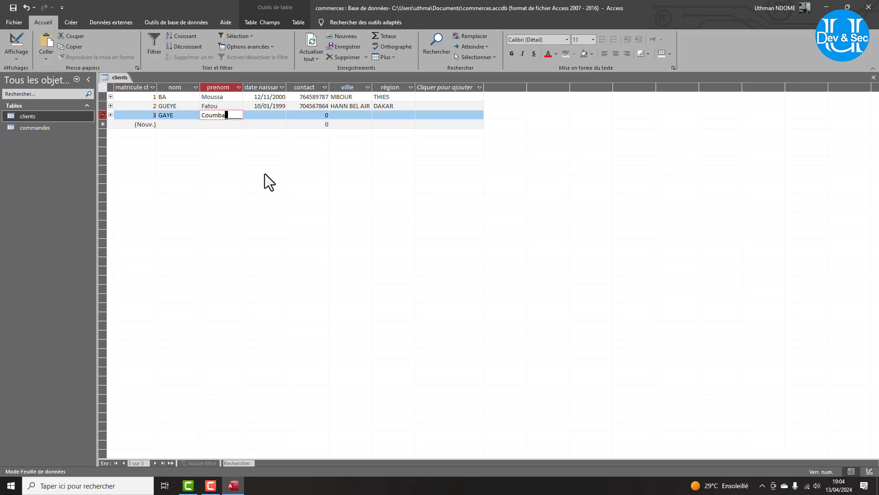
pyautogui.press('Tab')
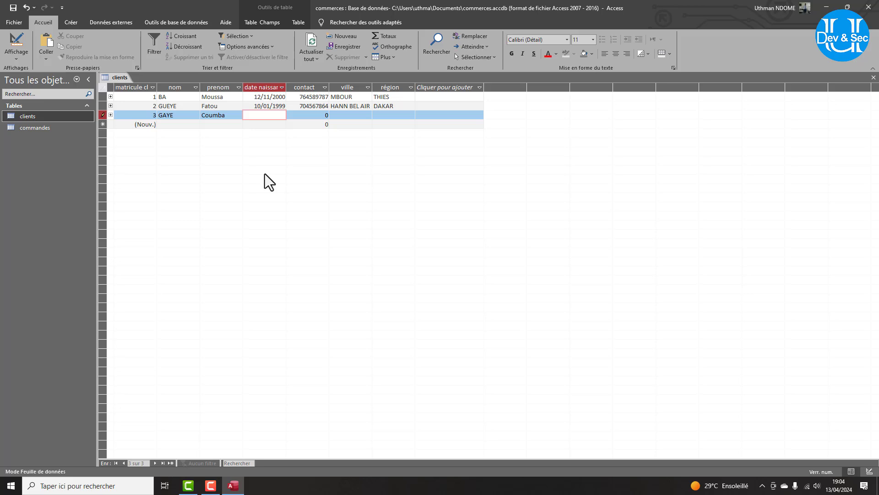
pyautogui.write('02/10/2')
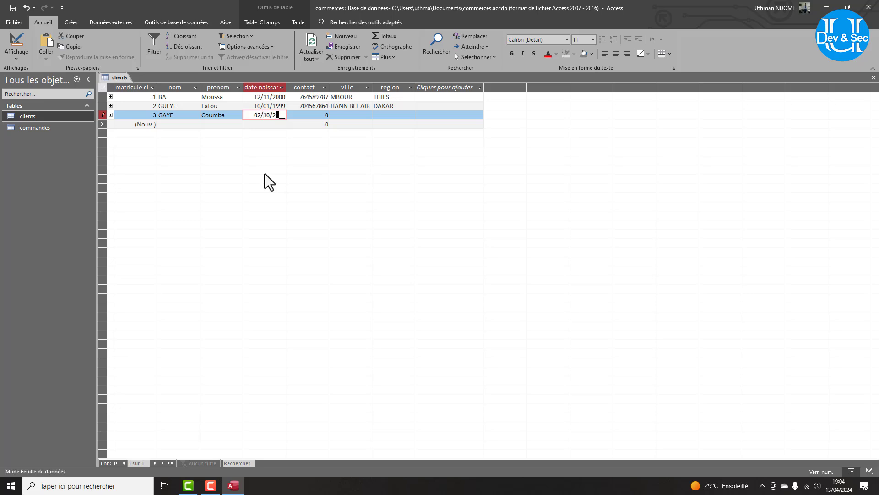
pyautogui.write('001')
pyautogui.press('Tab')
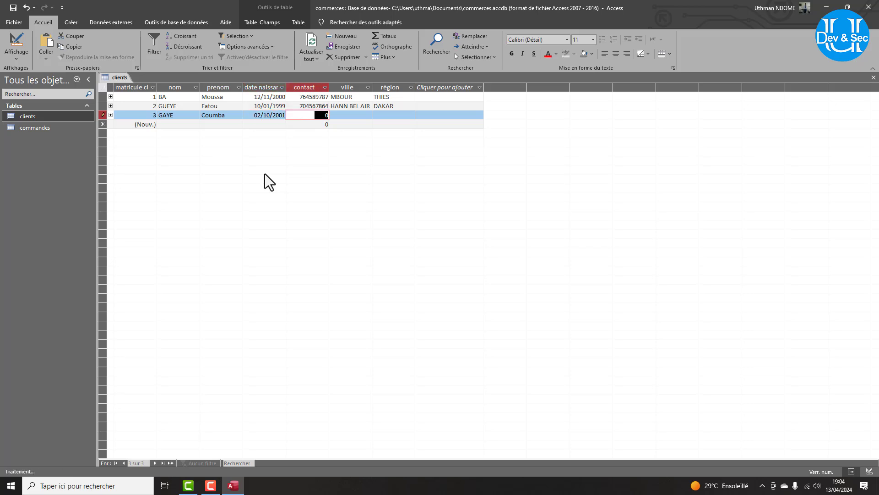
pyautogui.press('Tab')
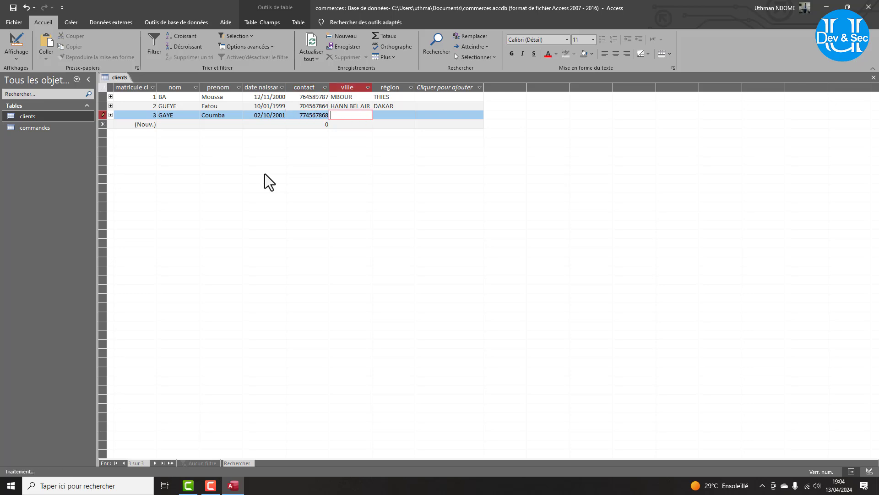
pyautogui.write('pikine')
pyautogui.press('Tab')
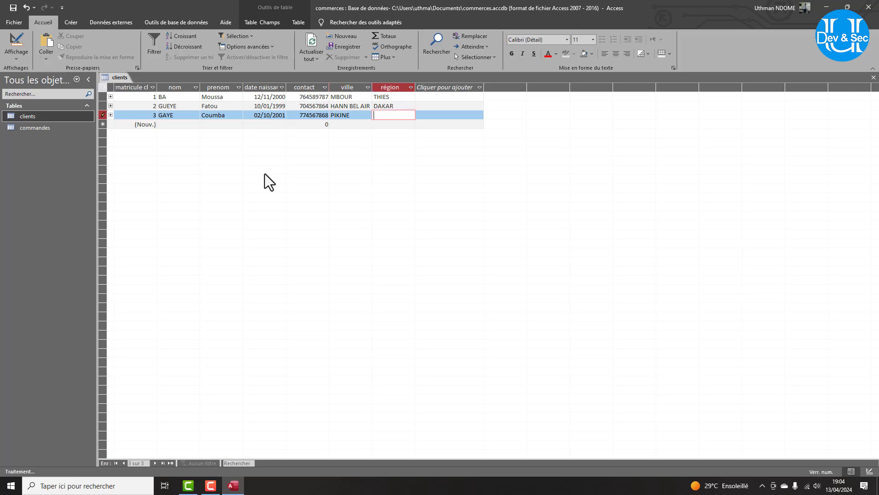
pyautogui.write('dakar')
pyautogui.press('Tab')
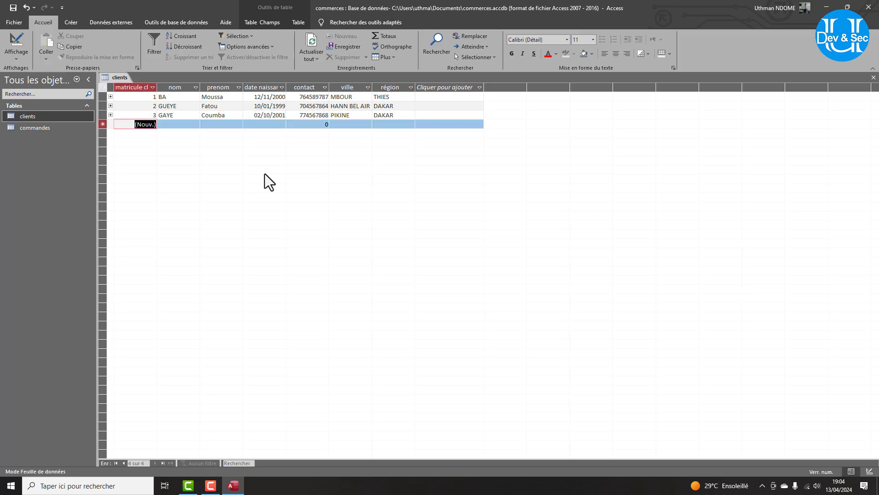
# Start a fourth client record with the last name in capitals and the first name.
pyautogui.press('Tab')
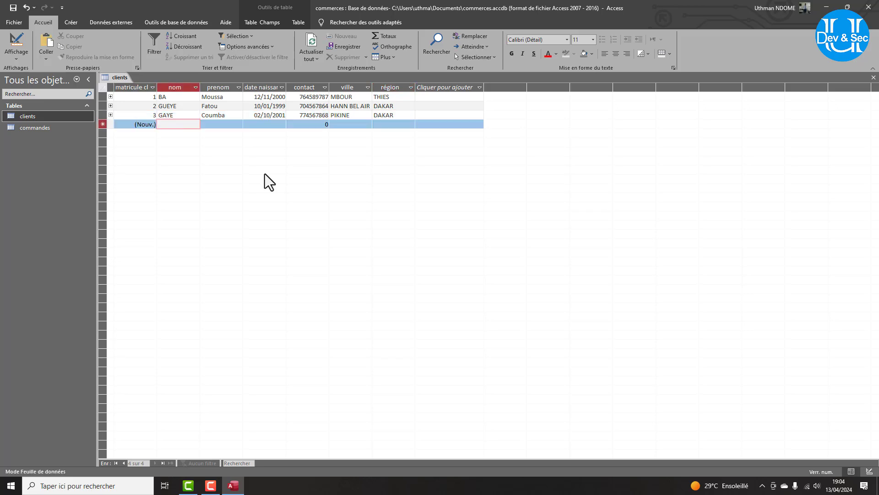
pyautogui.press('capslock')
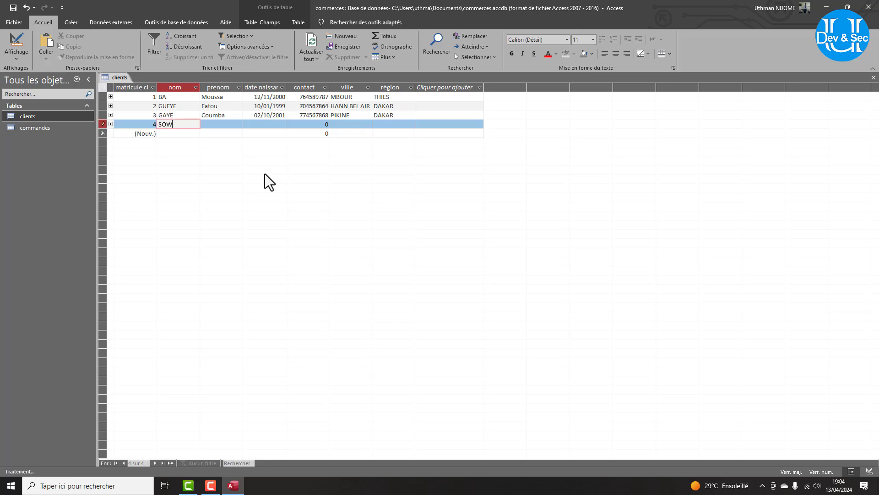
pyautogui.press('Tab')
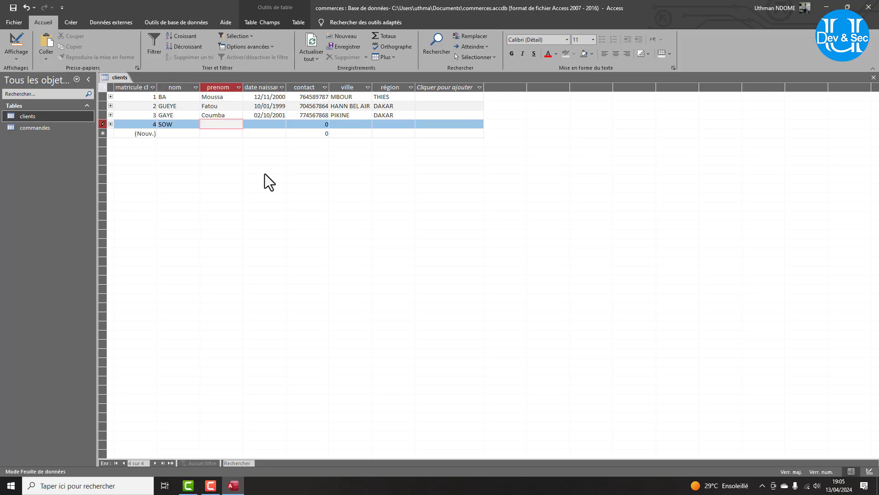
pyautogui.press('capslock')
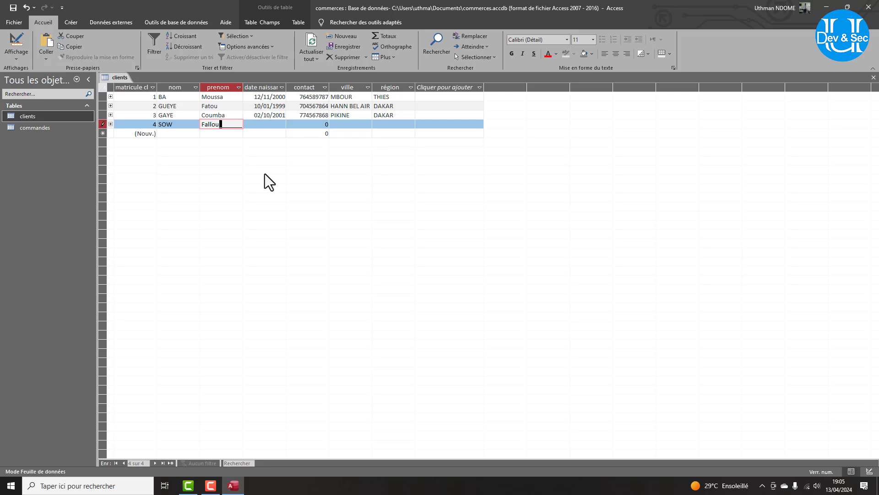
pyautogui.press('Tab')
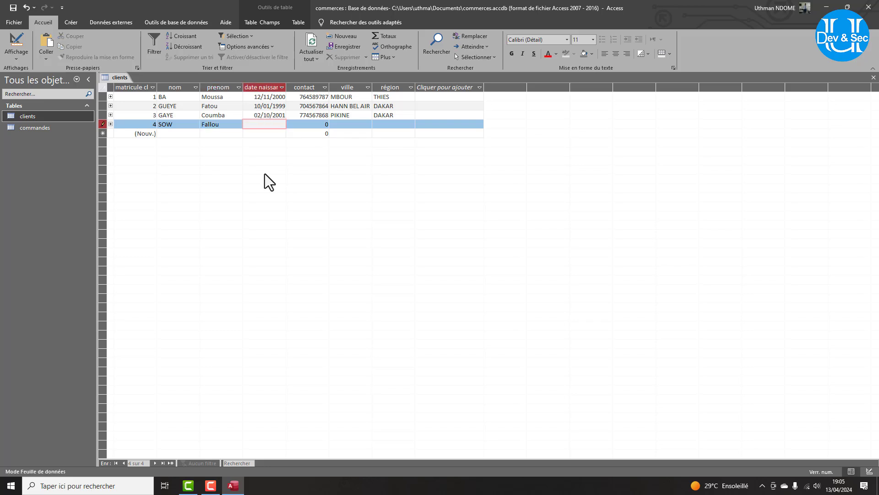
pyautogui.write('11/11/1992')
pyautogui.press('Tab')
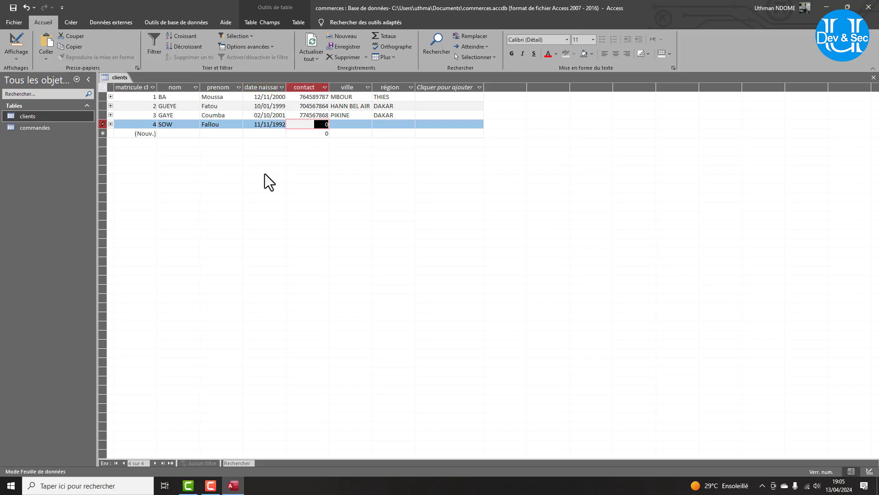
pyautogui.press('Tab')
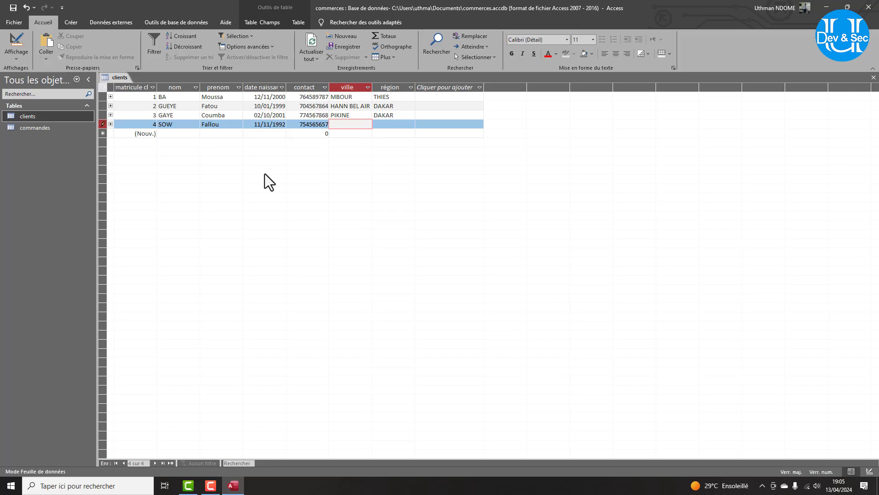
pyautogui.write('Guédiawaye')
pyautogui.press('Tab')
pyautogui.write('dakar')
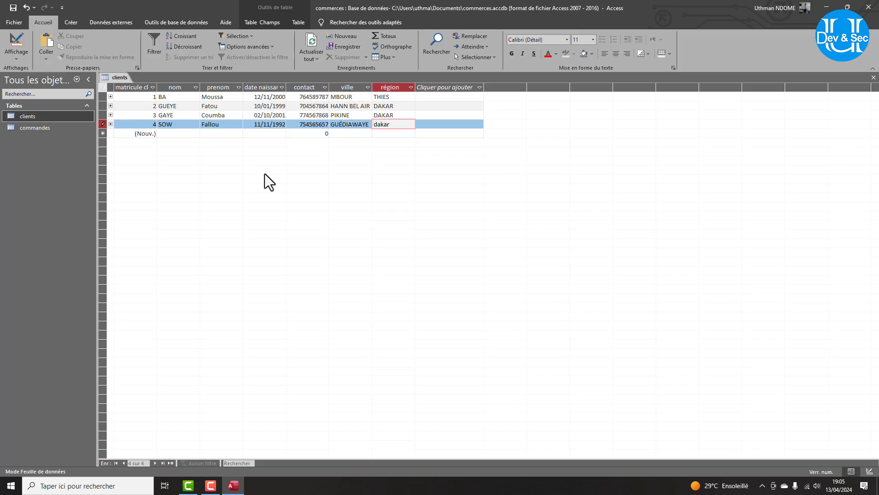
pyautogui.press('Tab')
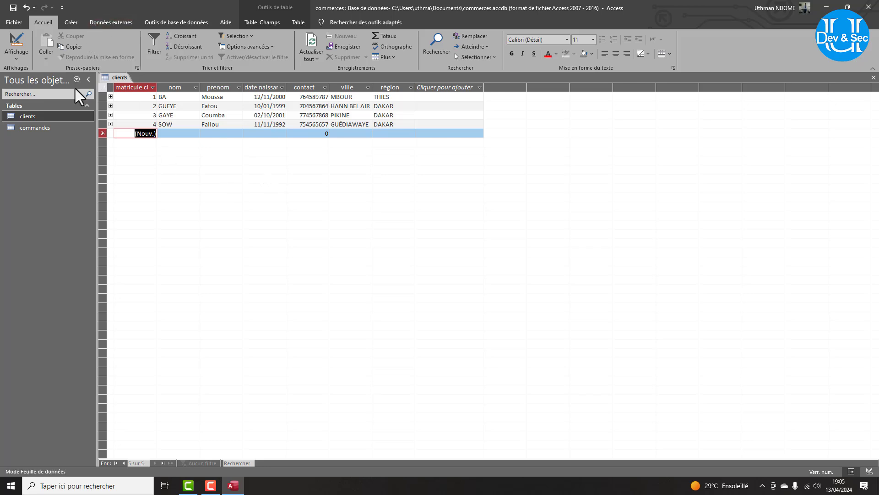
# Open the commandes table in the navigation pane.
pyautogui.click(110, 115)
pyautogui.click(111, 115)
pyautogui.click(28, 125)
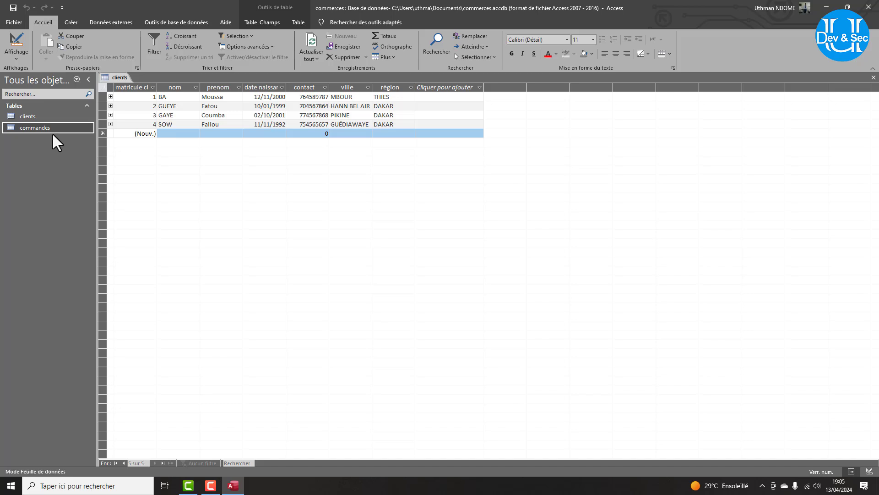
pyautogui.doubleClick(45, 126)
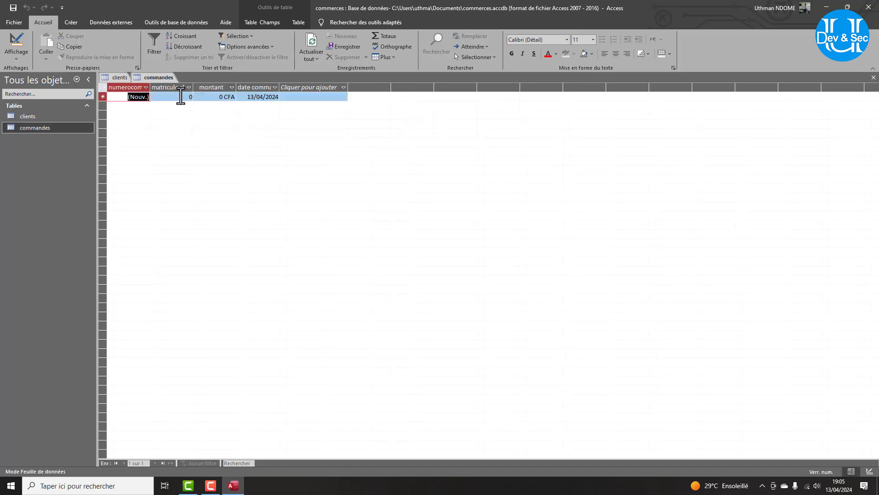
# Enter two orders for client 1 with amounts 15000 and 12000.
pyautogui.press('Tab')
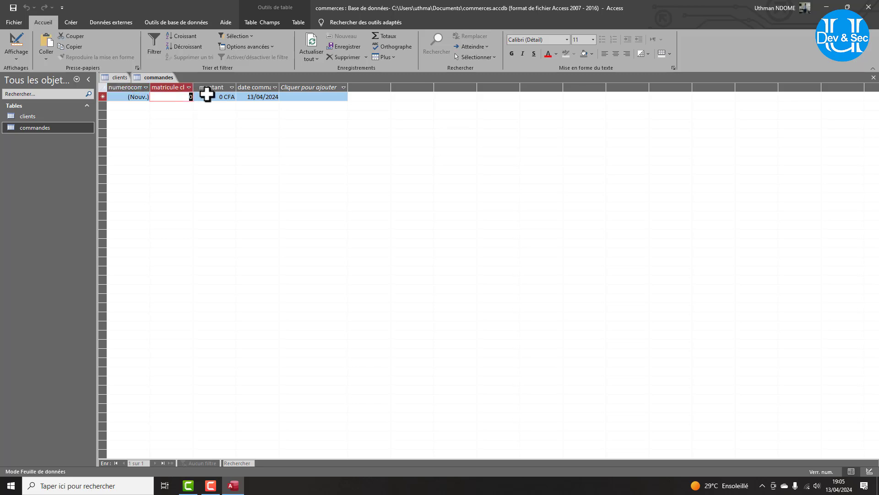
pyautogui.write('1')
pyautogui.press('Tab')
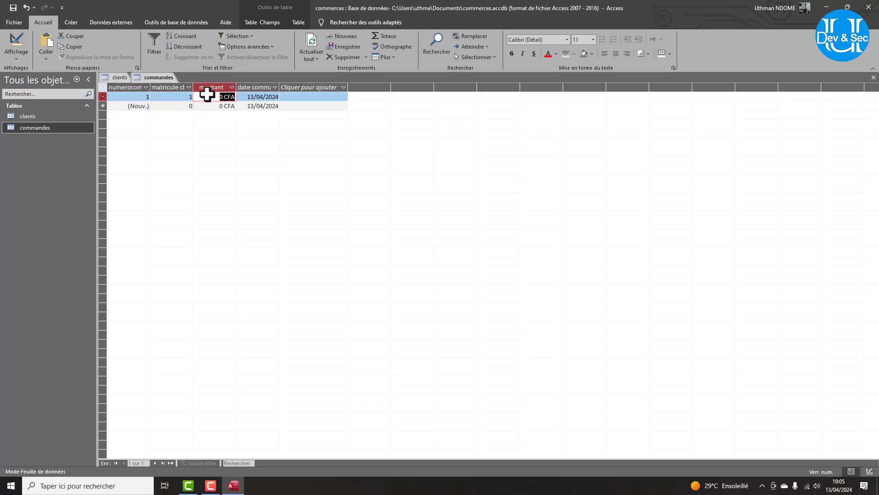
pyautogui.write('15 00')
pyautogui.write('0')
pyautogui.press('Down')
pyautogui.press('Left')
pyautogui.press('Left')
pyautogui.press('Right')
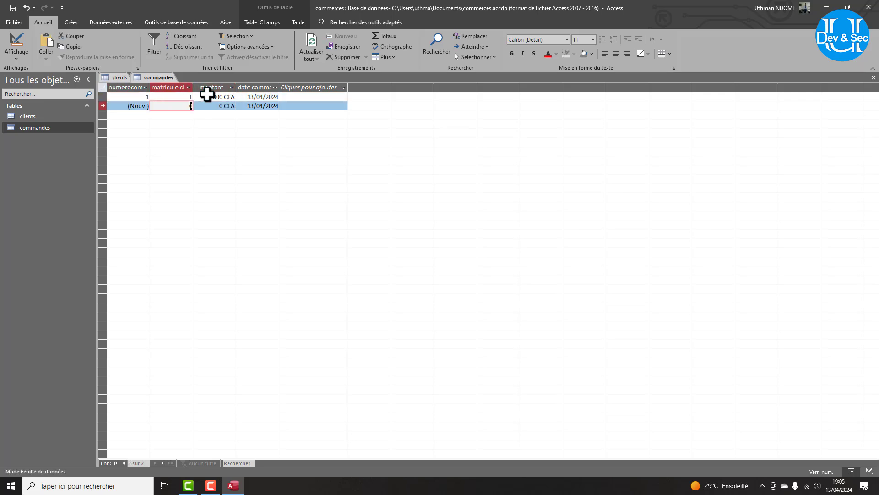
pyautogui.write('1')
pyautogui.press('Tab')
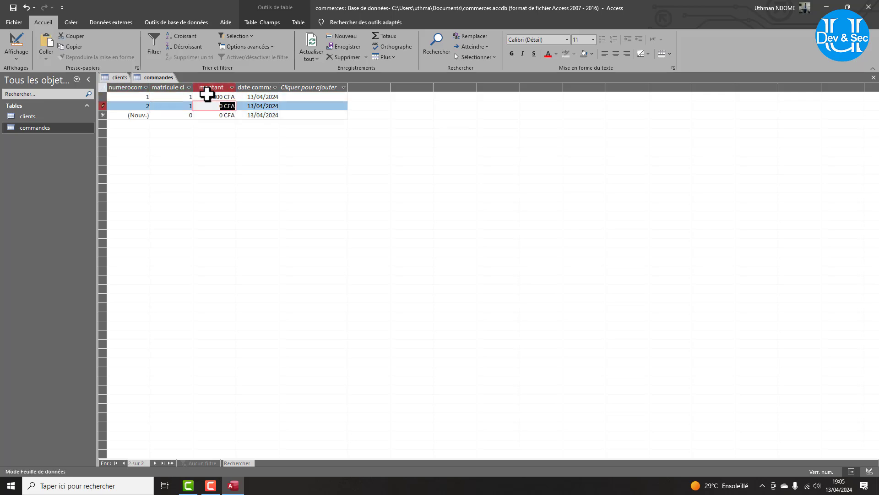
pyautogui.write('12000')
pyautogui.press('Down')
# Enter an order for client 1 at 2000 and one for client 2 at 30000.
pyautogui.press('Left')
pyautogui.press('Left')
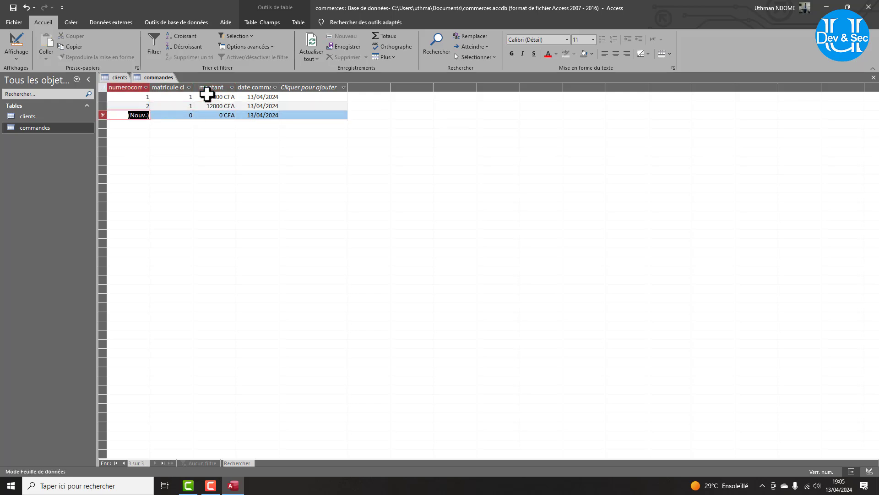
pyautogui.press('Right')
pyautogui.write('1')
pyautogui.press('Tab')
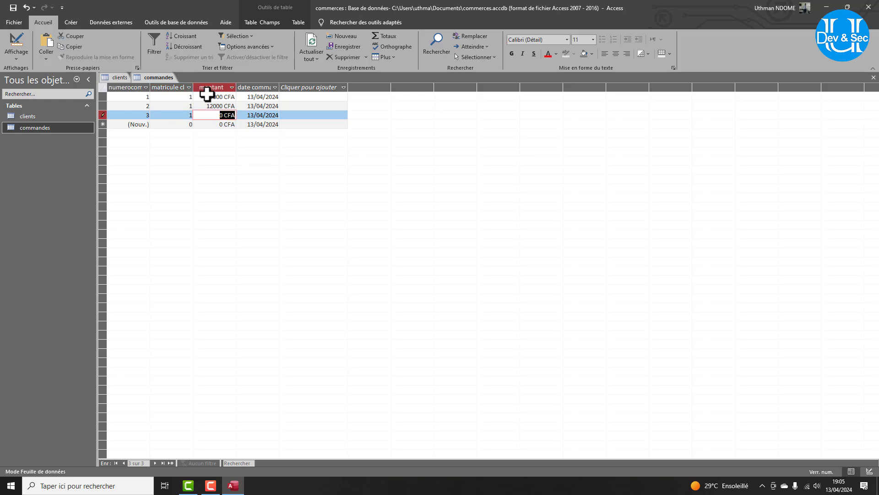
pyautogui.write('2000')
pyautogui.press('Down')
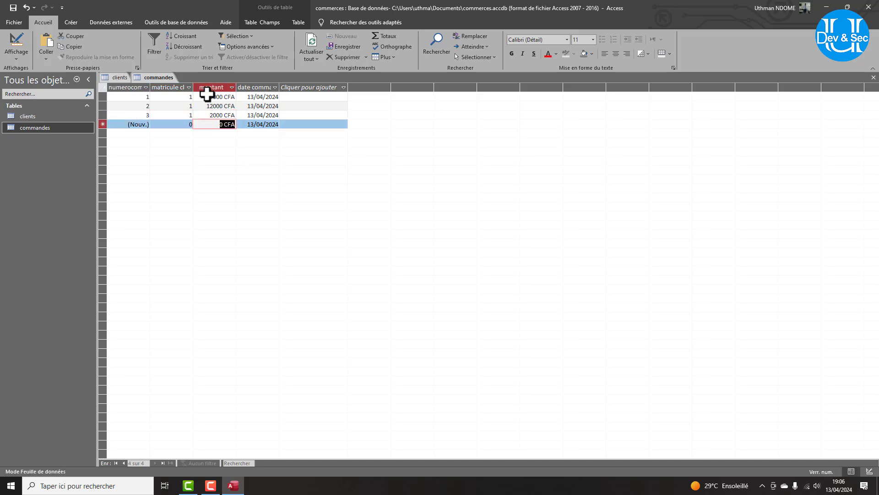
pyautogui.press('Left')
pyautogui.write('2')
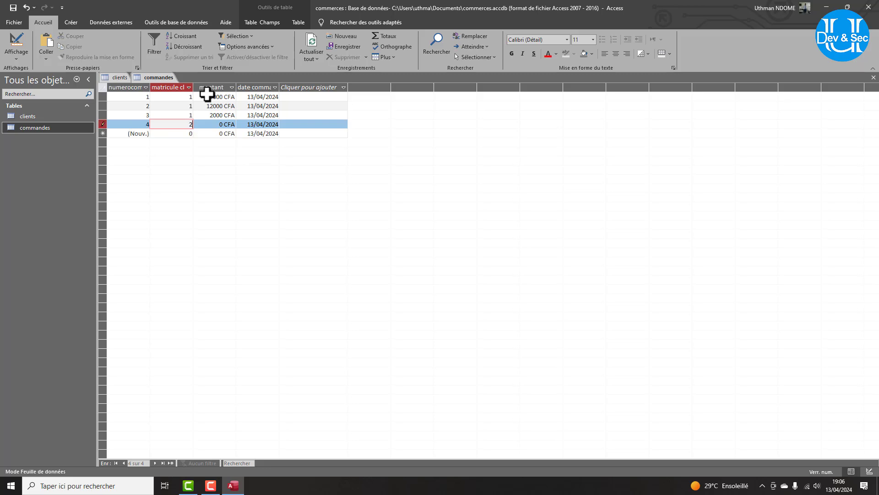
pyautogui.press('Tab')
pyautogui.write('3')
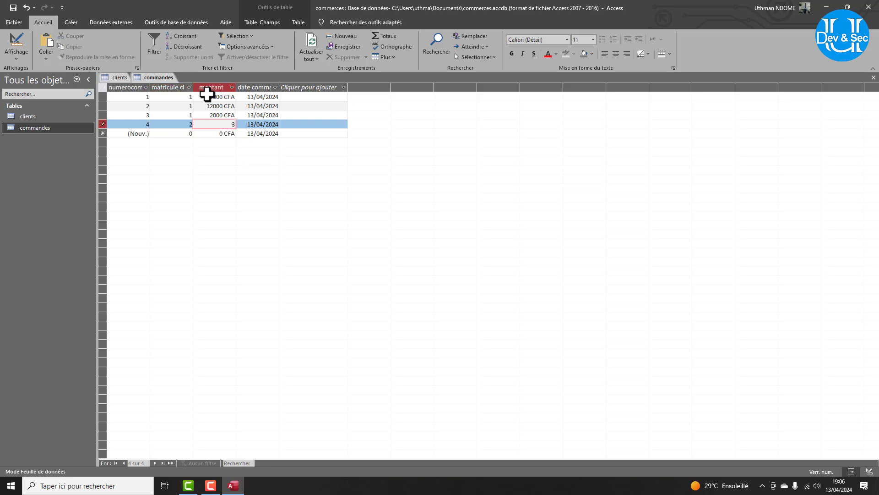
pyautogui.write('000')
pyautogui.press('Tab')
pyautogui.press('Tab')
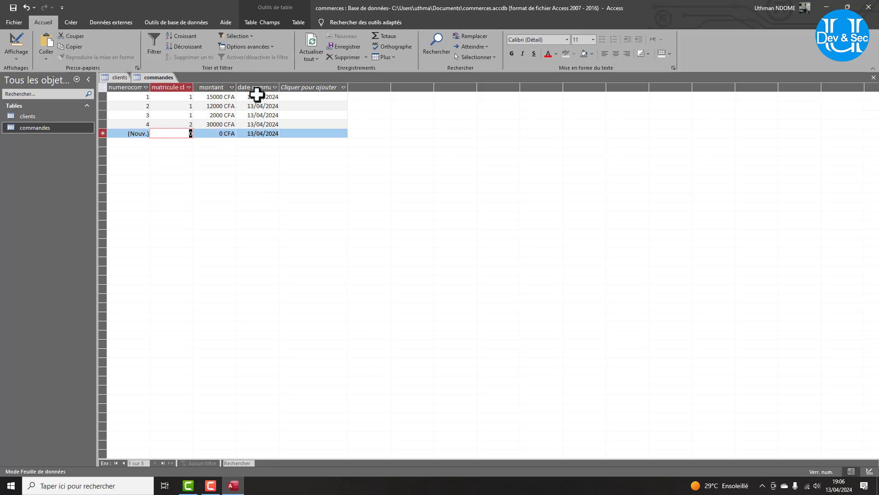
# Enter a fifth order for client 2, correcting its amount from 15000 to 5000.
pyautogui.write('2')
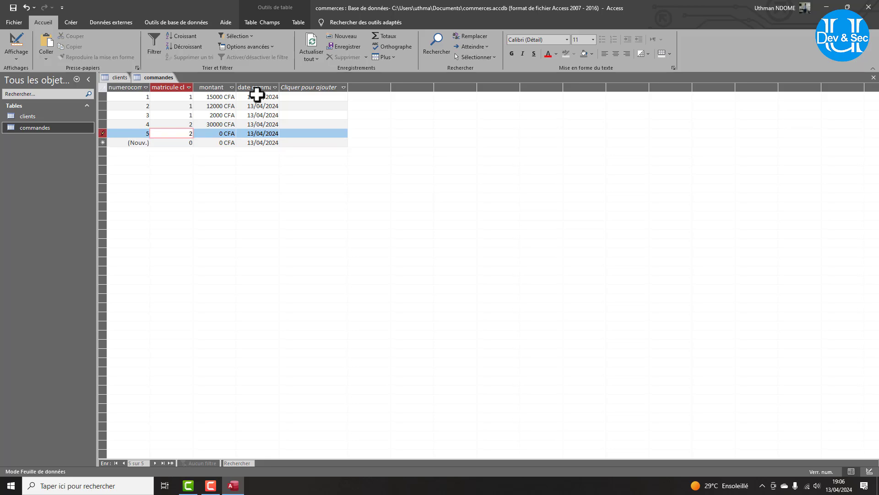
pyautogui.press('Tab')
pyautogui.write('15000')
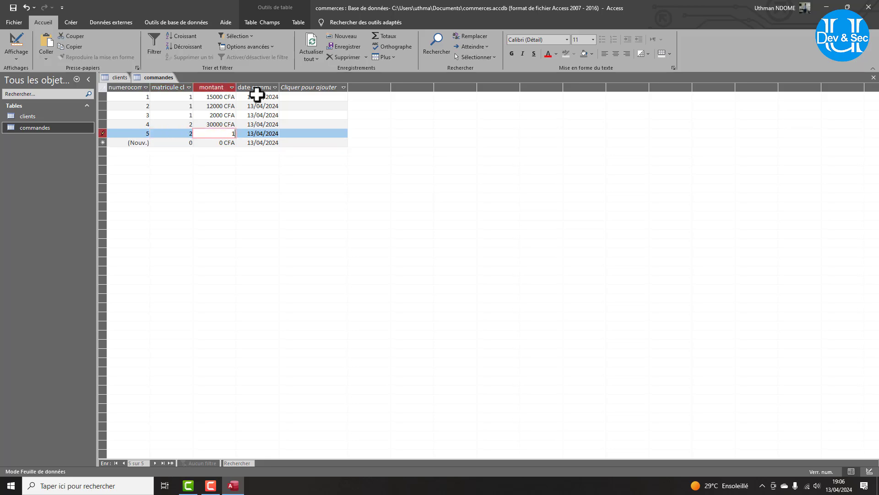
pyautogui.press('Tab')
pyautogui.press('Tab')
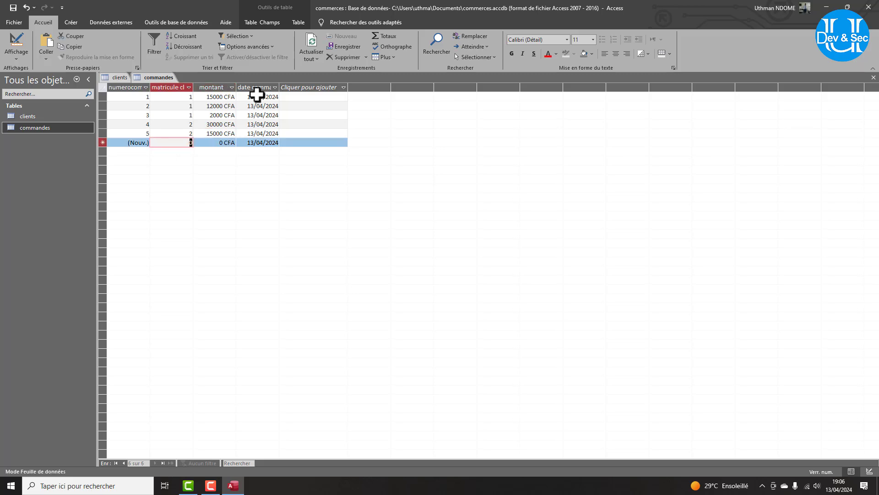
pyautogui.hotkey('shift', 'Tab')
pyautogui.hotkey('shift', 'Tab')
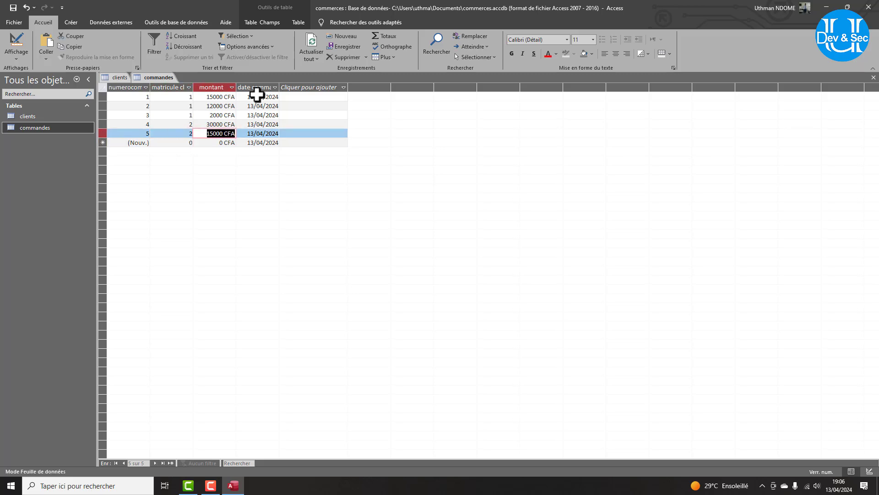
pyautogui.write('500')
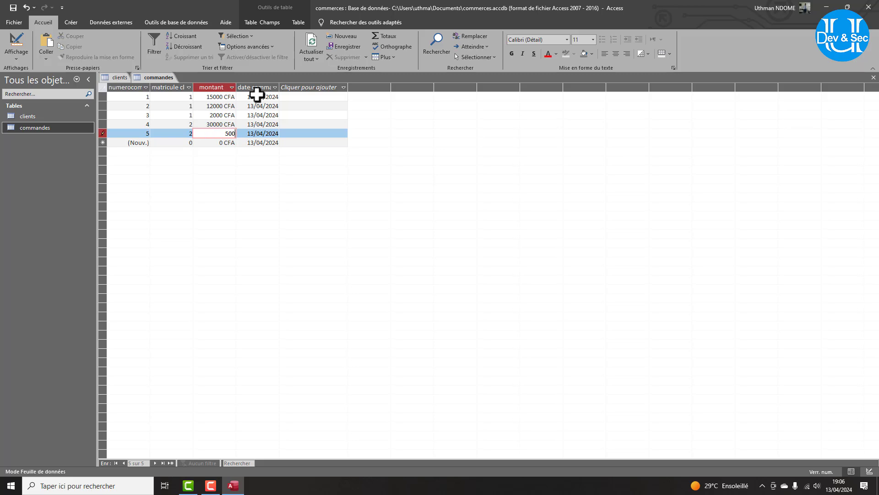
pyautogui.write('0')
pyautogui.press('Tab')
pyautogui.press('Tab')
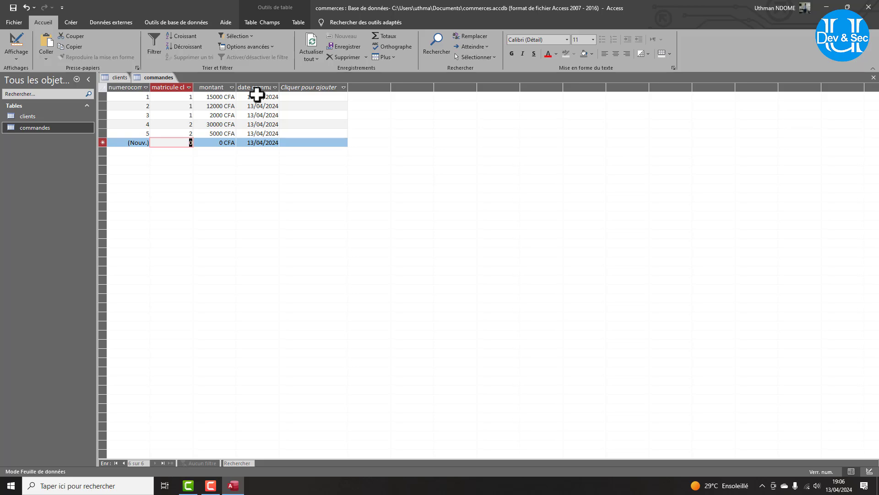
# Enter an order for client 3 at 14000 and a seventh for client 1 at 13000.
pyautogui.write('3')
pyautogui.press('Tab')
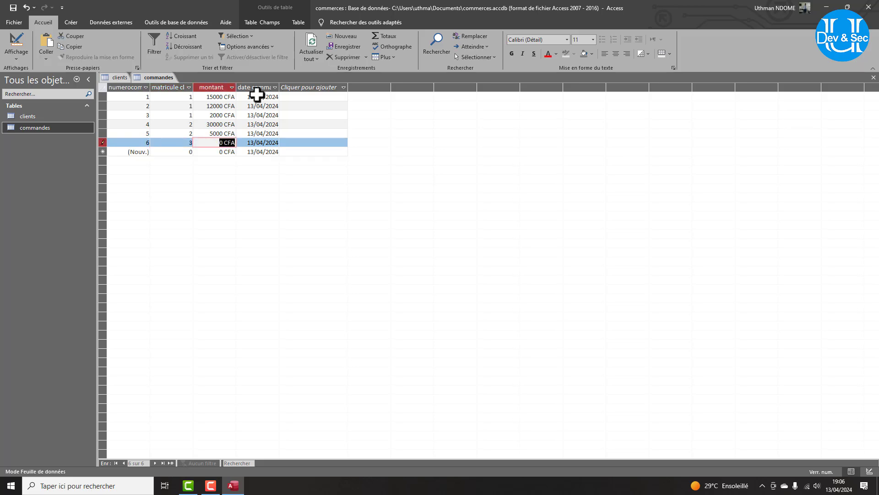
pyautogui.write('14000')
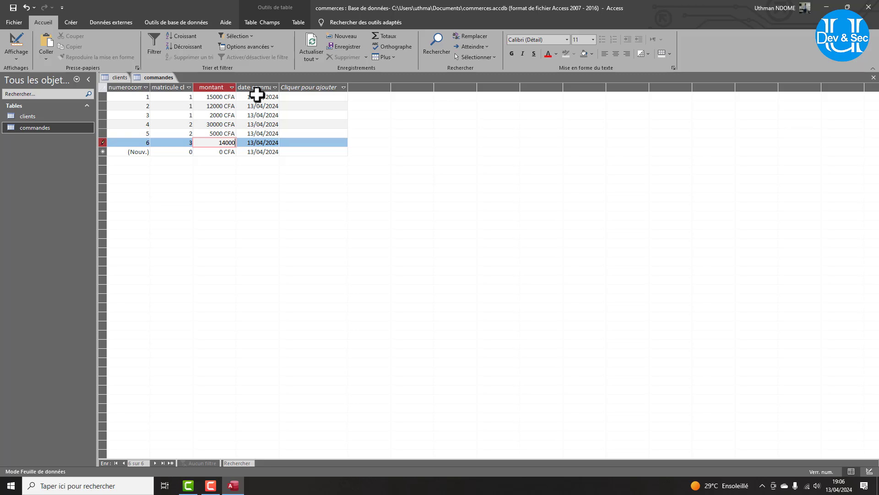
pyautogui.press('Down')
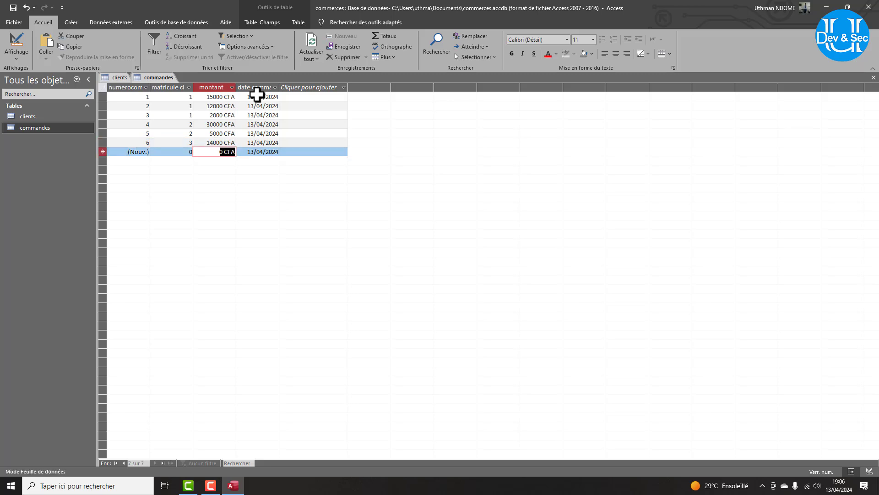
pyautogui.press('Left')
pyautogui.write('1')
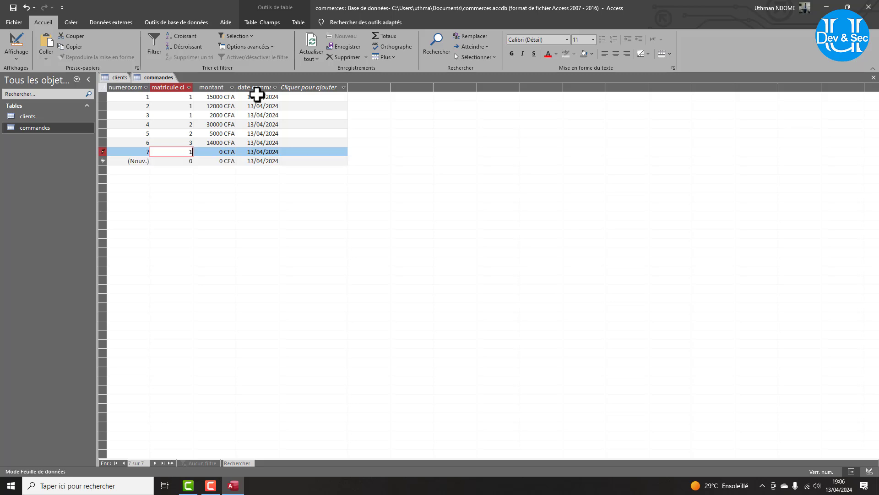
pyautogui.press('Tab')
pyautogui.write('1')
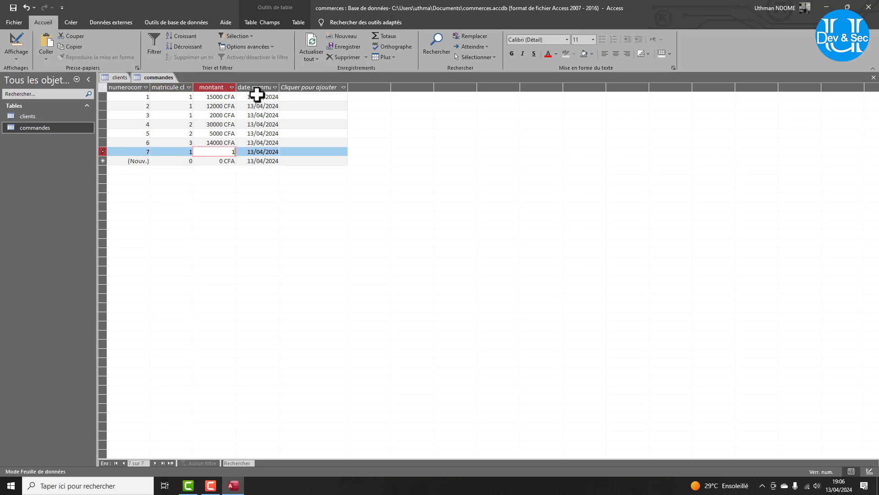
pyautogui.write('3000')
# Open the clients table in Design view and insert a field row named civilite above nom.
pyautogui.doubleClick(25, 117)
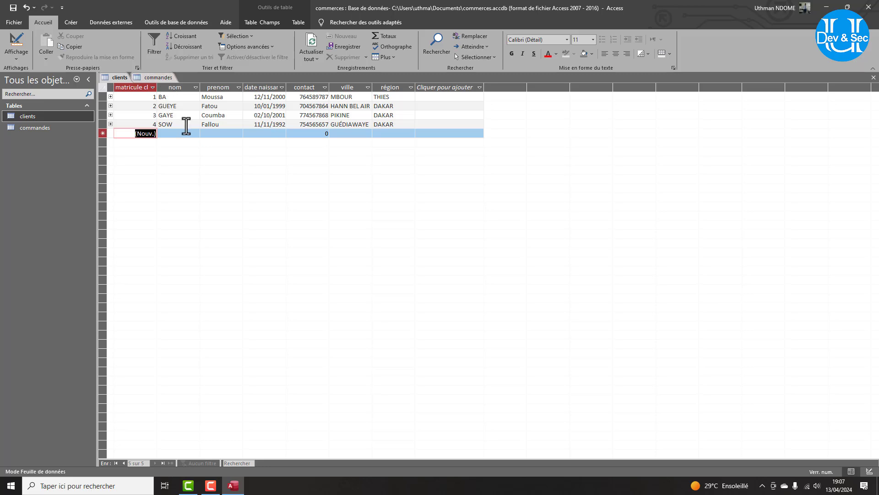
pyautogui.click(16, 53)
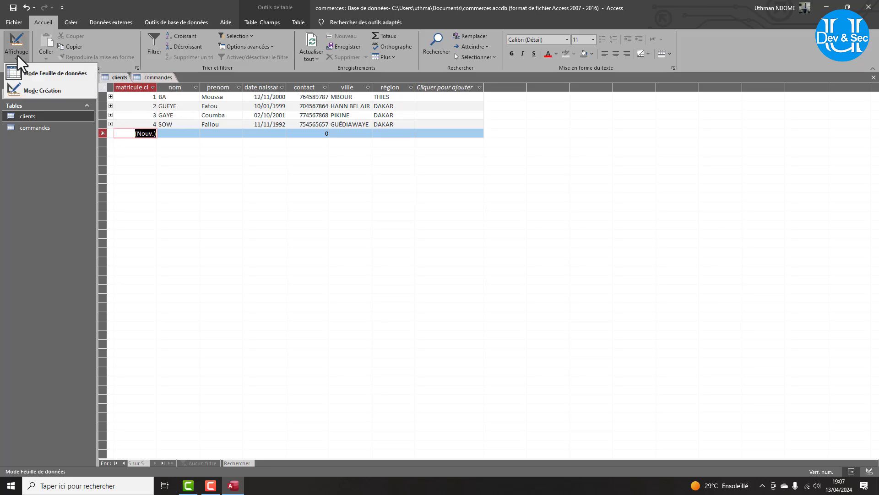
pyautogui.click(51, 86)
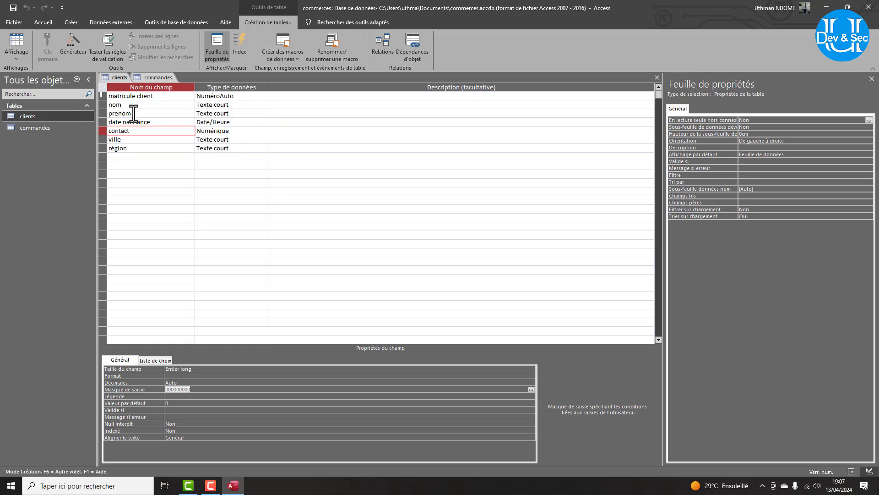
pyautogui.click(102, 105)
pyautogui.rightClick(102, 105)
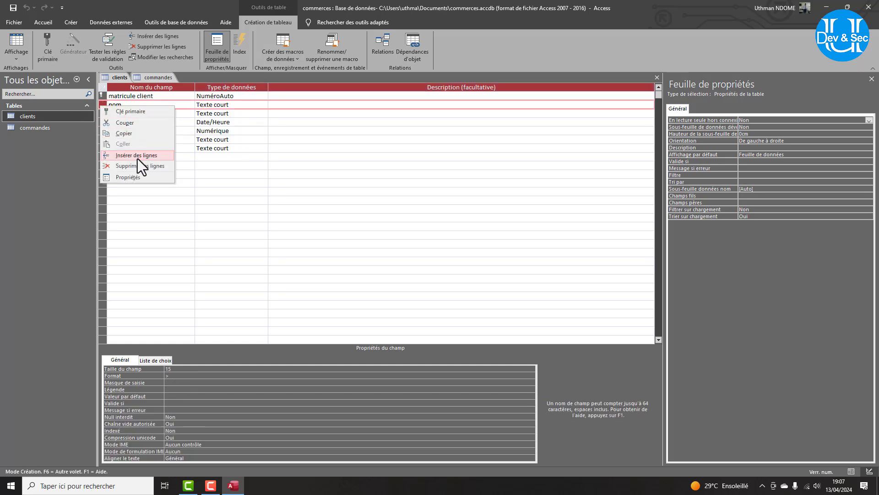
pyautogui.click(137, 156)
pyautogui.click(112, 105)
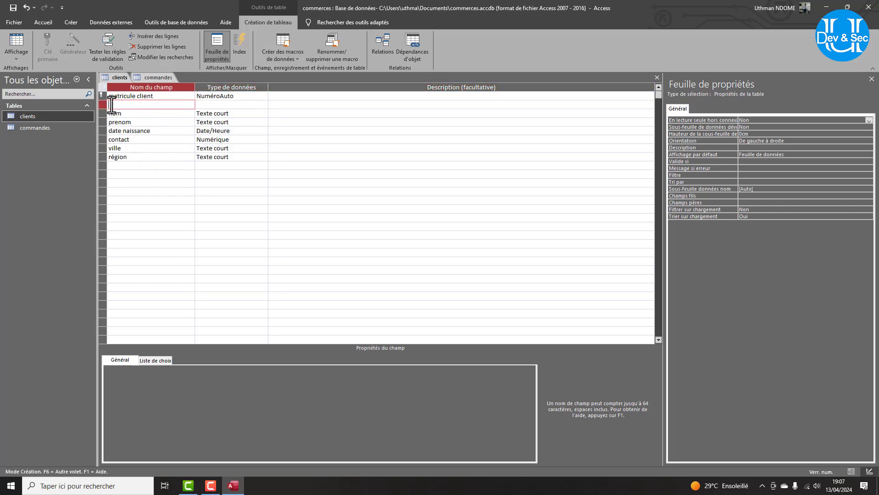
pyautogui.write('civilite')
# Give civilite the Lookup Wizard data type, choosing to type the values yourself, and advance.
pyautogui.click(207, 105)
pyautogui.click(263, 105)
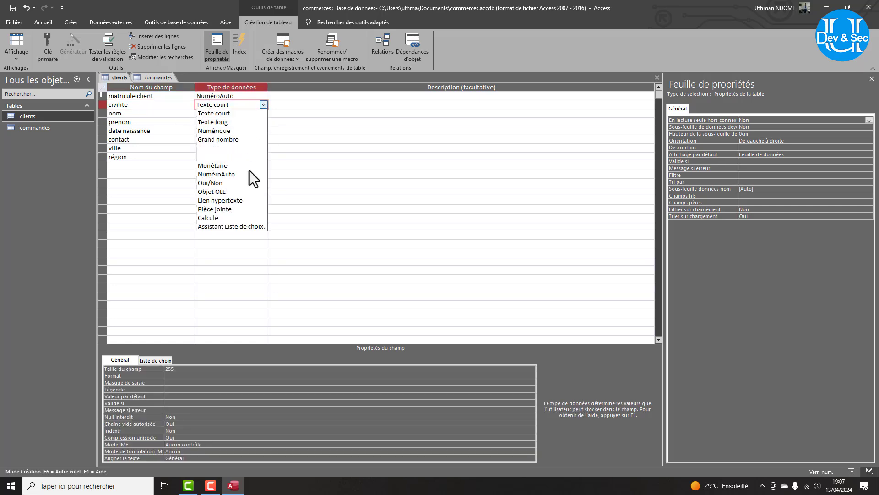
pyautogui.click(236, 226)
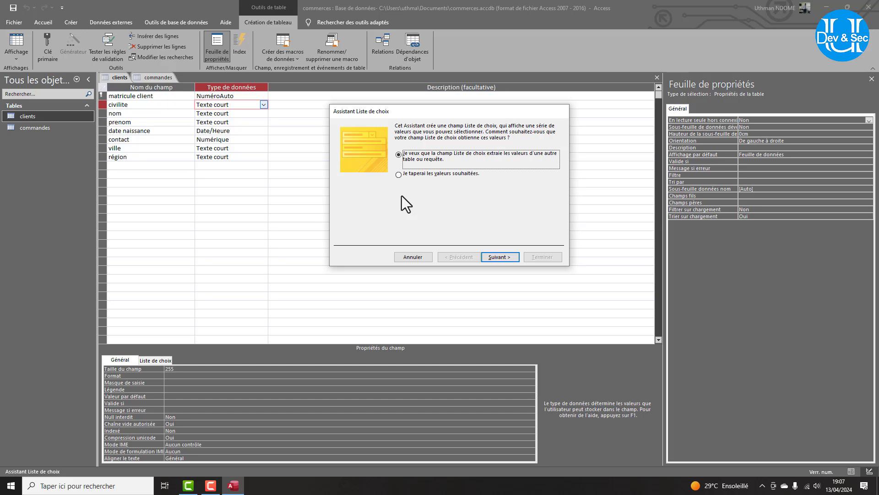
pyautogui.click(412, 256)
pyautogui.click(263, 105)
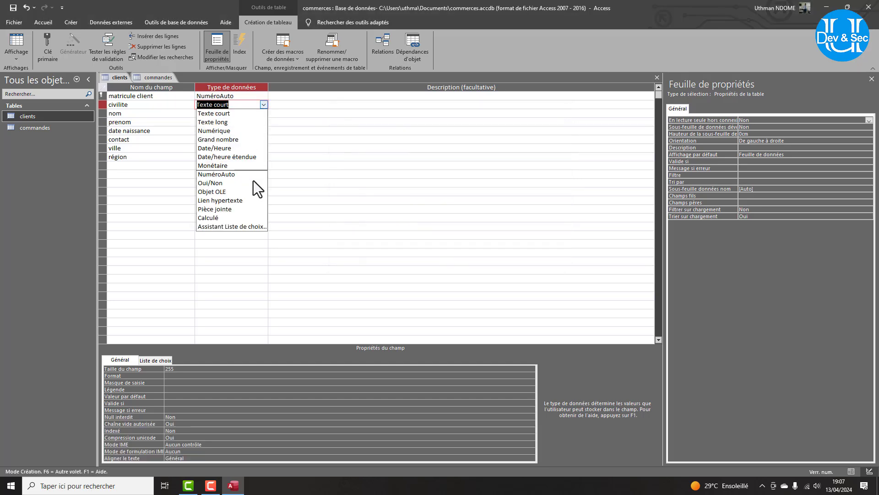
pyautogui.click(238, 227)
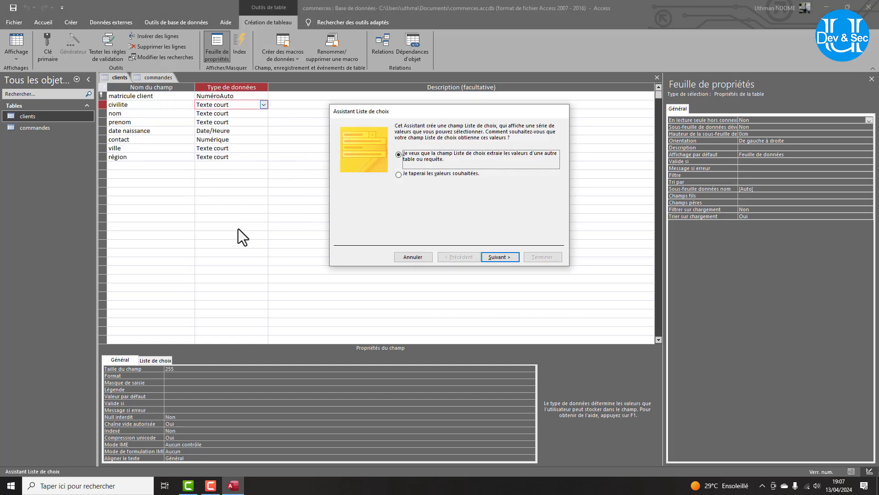
pyautogui.click(413, 173)
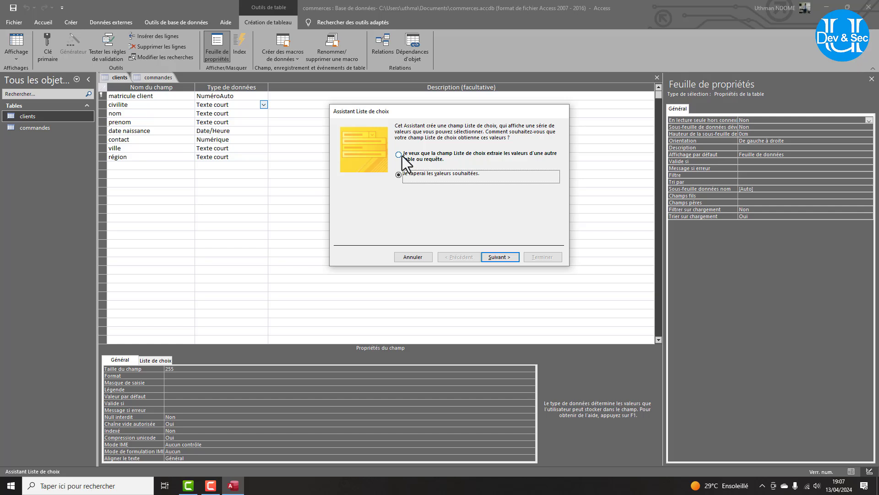
pyautogui.click(400, 156)
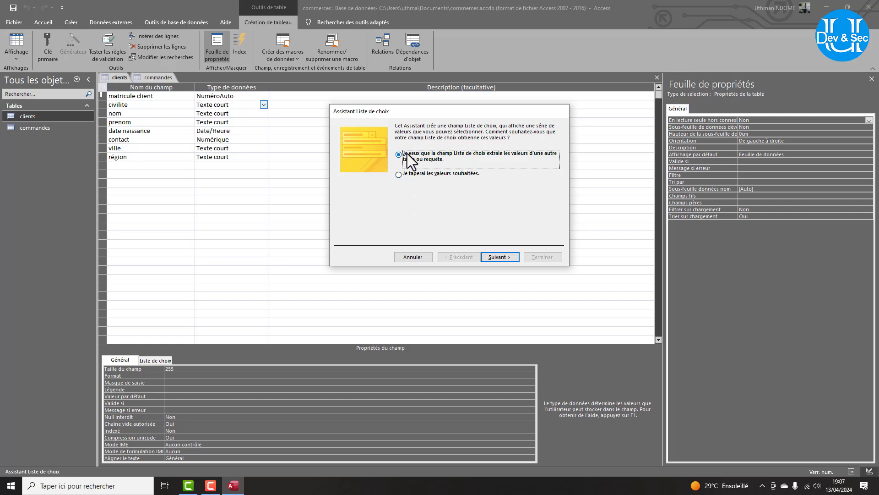
pyautogui.click(397, 178)
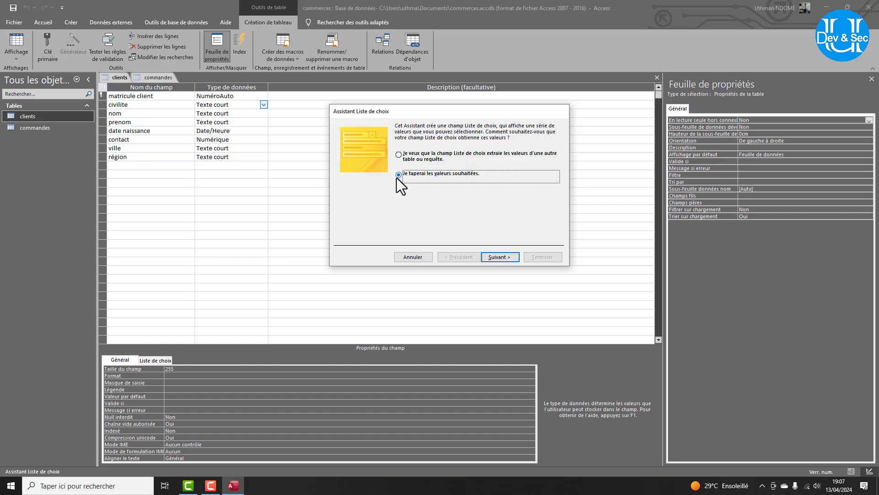
pyautogui.click(492, 257)
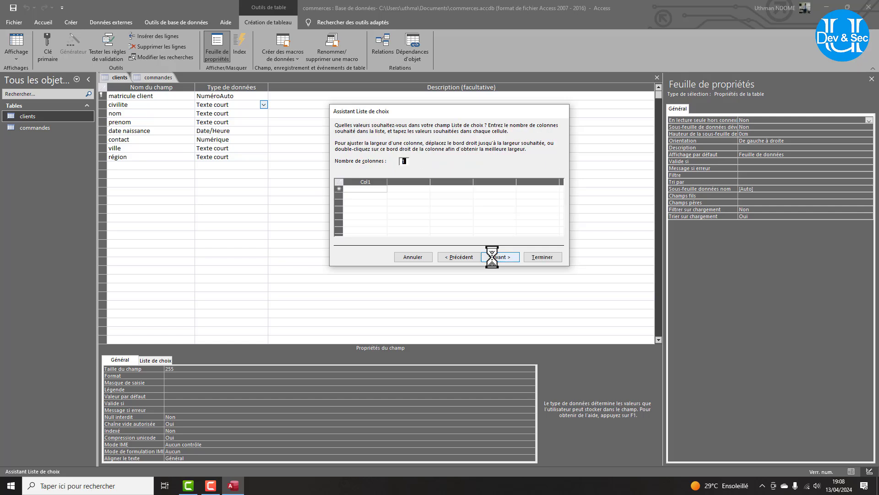
# Keep the label civilite, limit entries to the list, and leave multiple values turned off.
pyautogui.click(502, 255)
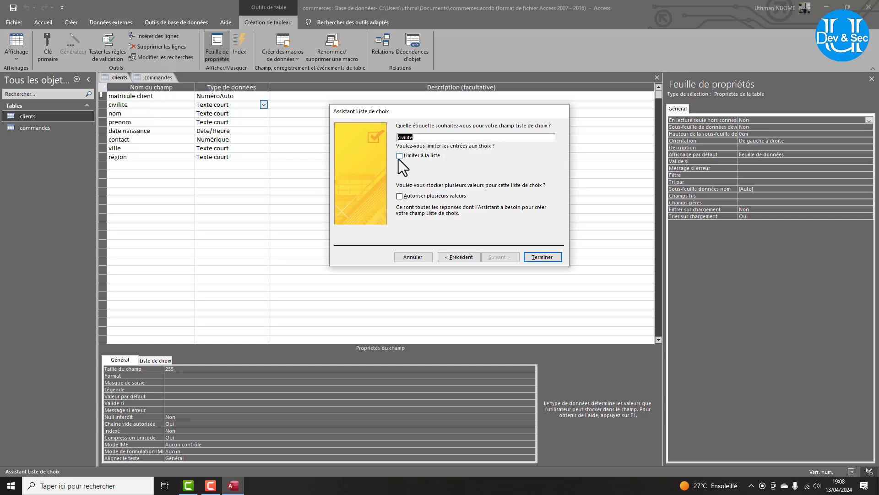
pyautogui.press('Tab')
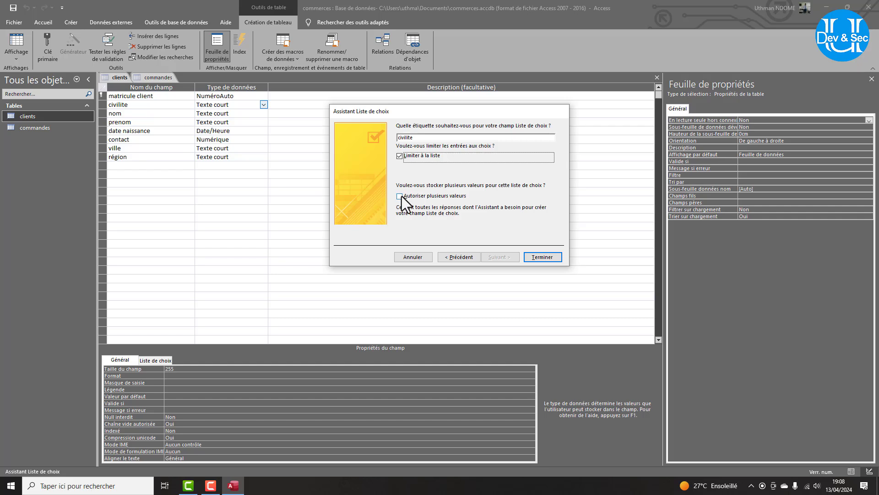
pyautogui.click(400, 196)
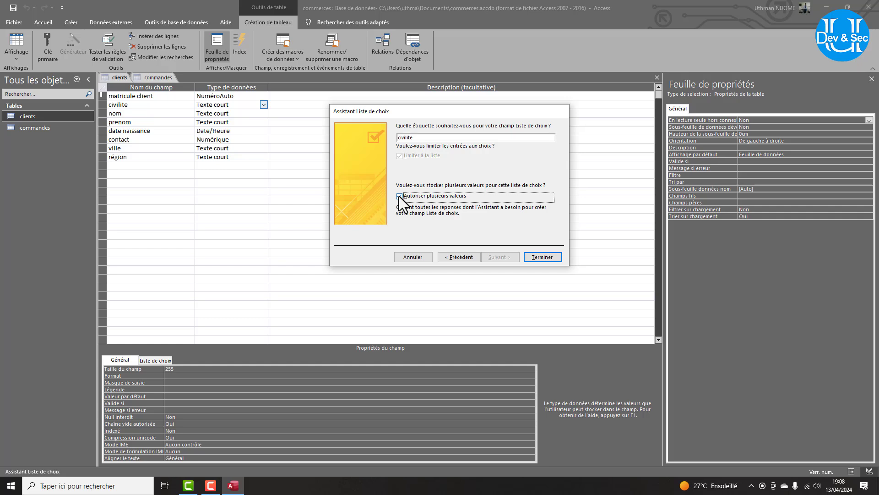
pyautogui.click(399, 196)
# Finish the wizard, set civilite's lookup list contents to "M";"Mme", and save the design.
pyautogui.click(540, 258)
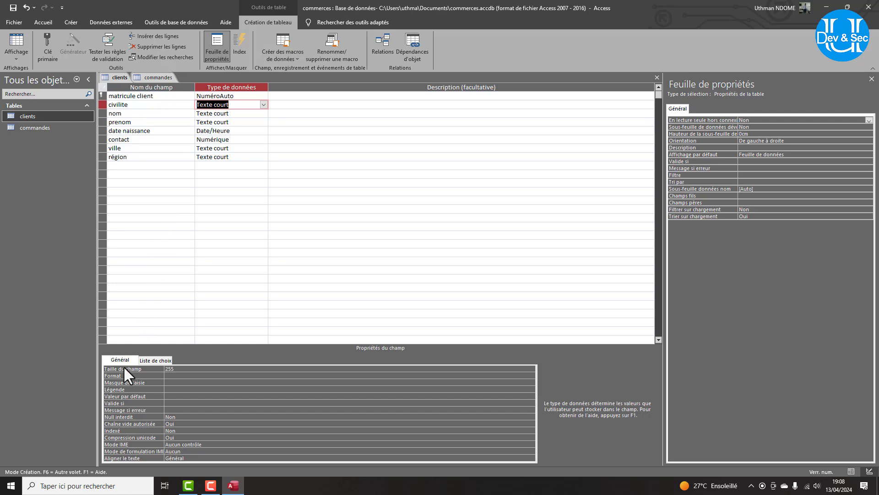
pyautogui.click(153, 360)
pyautogui.click(172, 382)
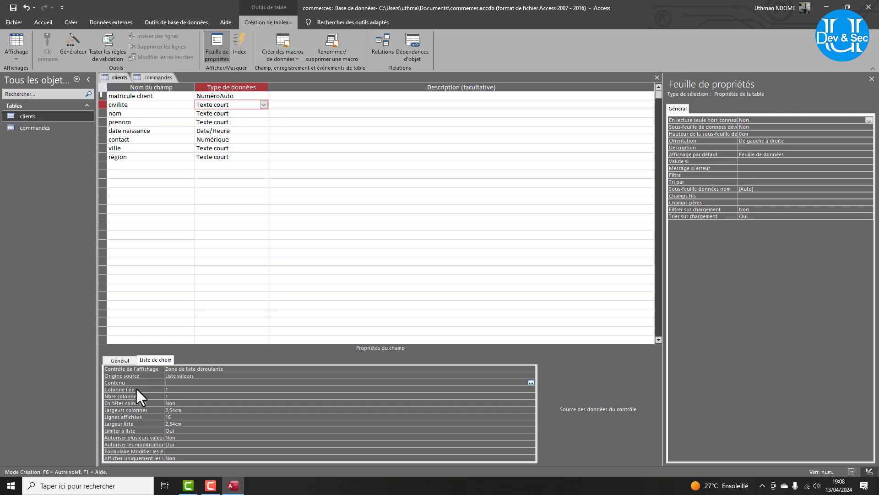
pyautogui.write('"M";"')
pyautogui.write('Mme')
pyautogui.hotkey('ctrl', 's')
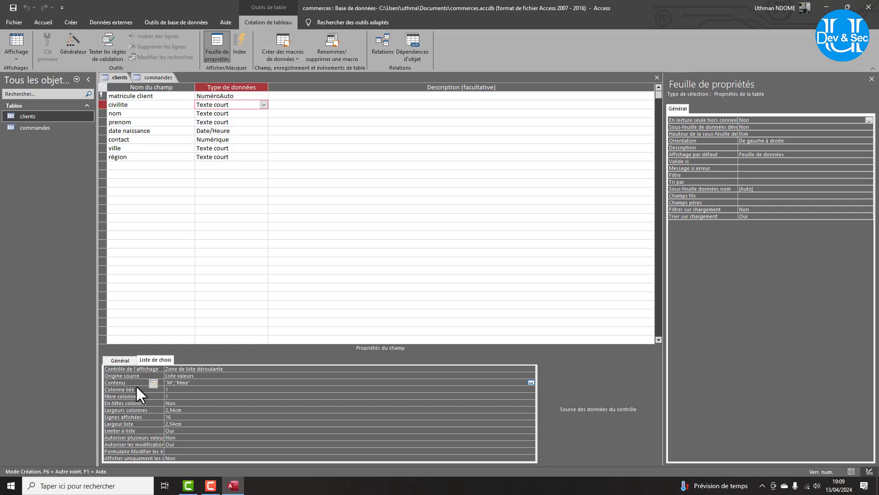
# In Datasheet view, pick civilite M, Mme, Mme and M for clients 1 to 4.
pyautogui.click(12, 35)
pyautogui.click(196, 97)
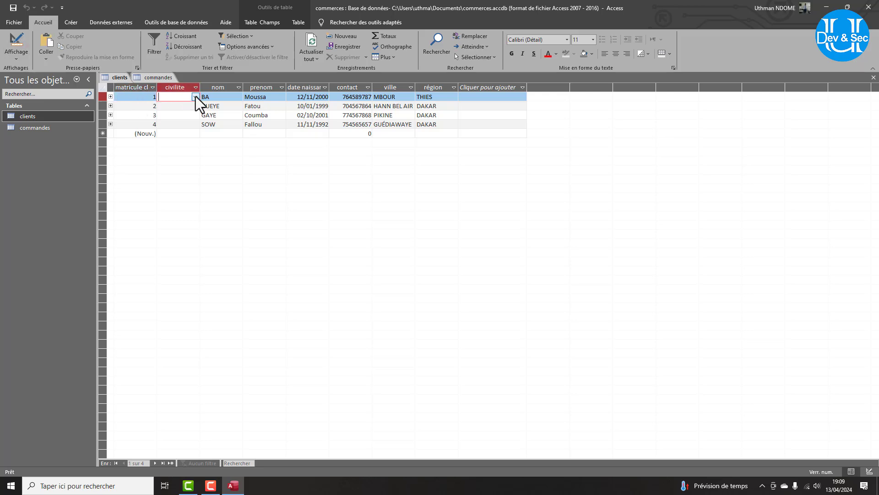
pyautogui.click(196, 97)
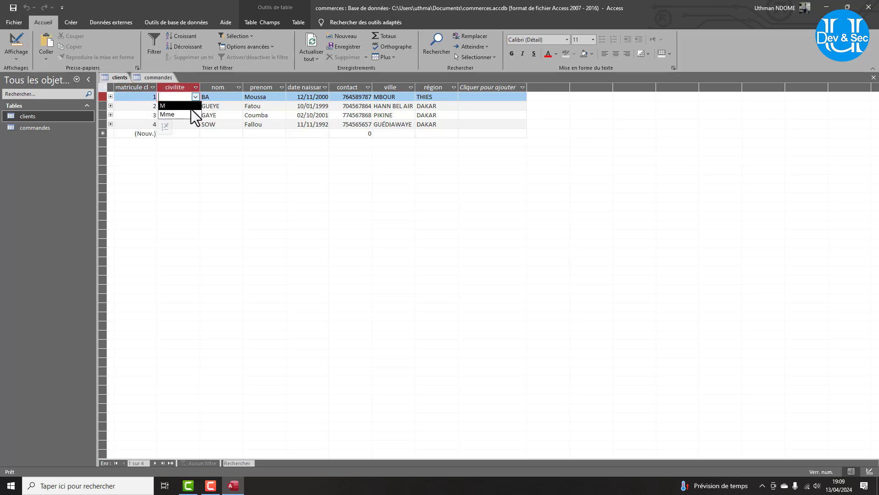
pyautogui.click(191, 106)
pyautogui.click(195, 106)
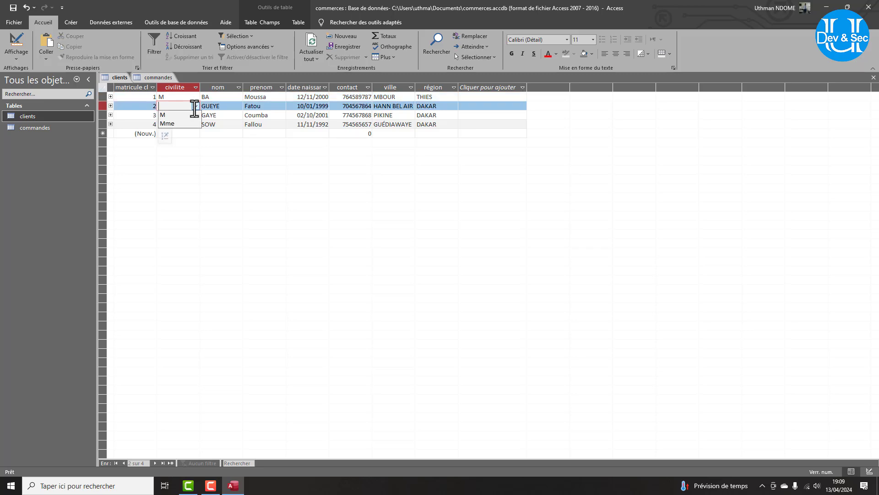
pyautogui.click(186, 123)
pyautogui.click(187, 115)
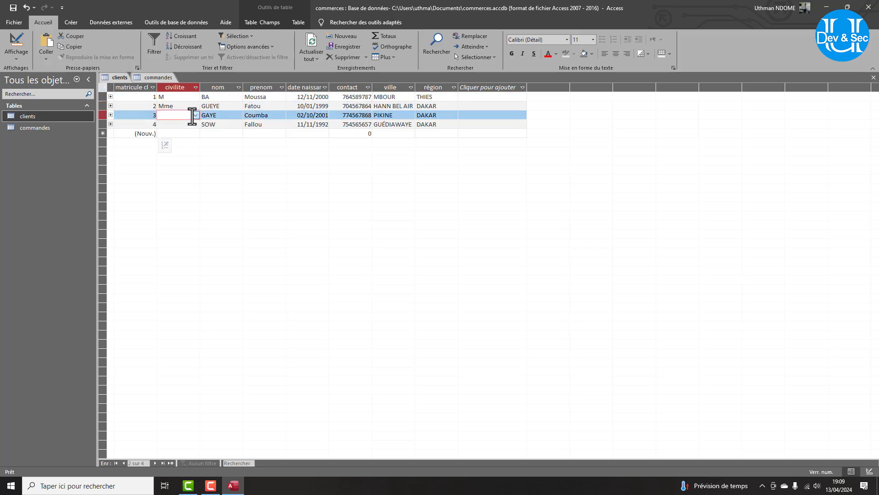
pyautogui.click(195, 115)
pyautogui.click(190, 132)
pyautogui.click(186, 124)
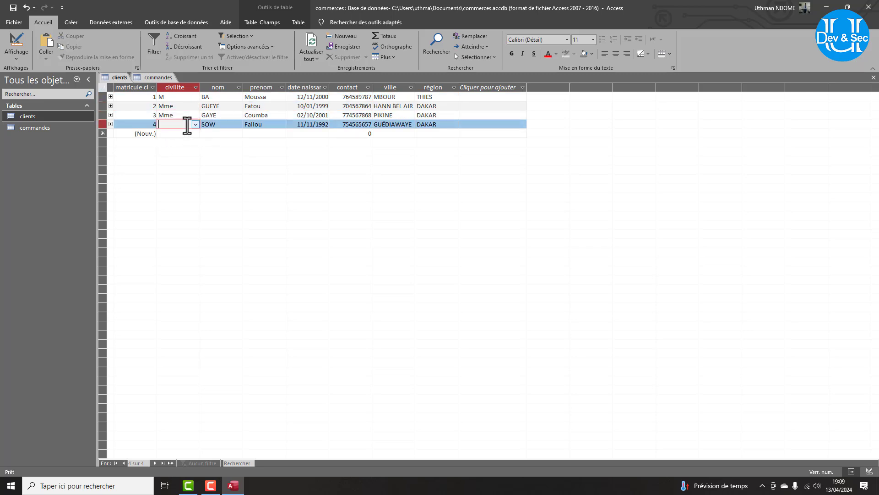
pyautogui.click(198, 124)
pyautogui.click(198, 123)
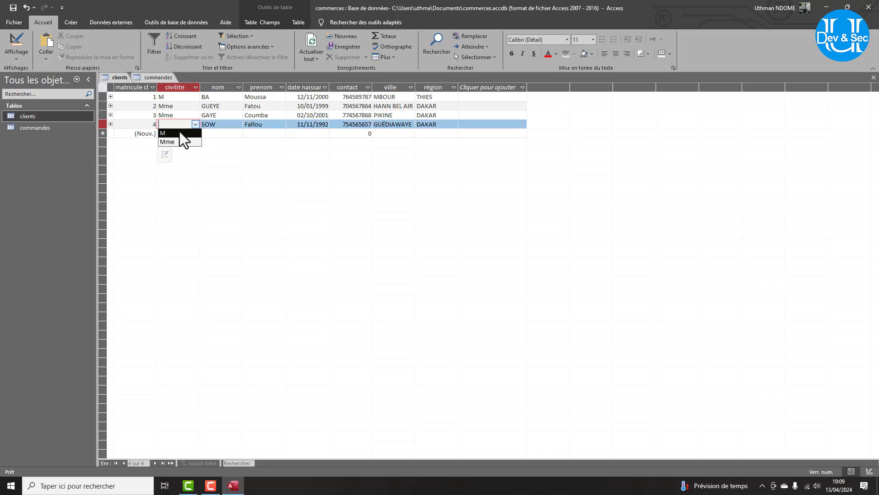
pyautogui.click(179, 132)
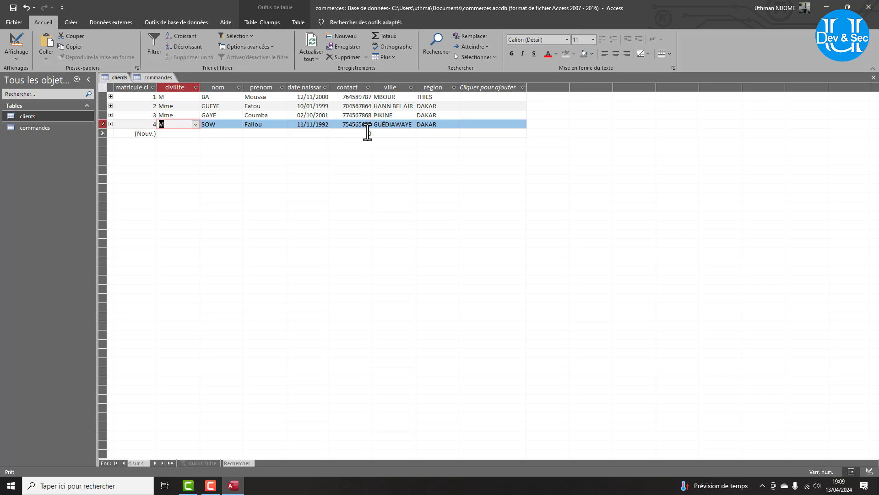
# Switch to the Créer ribbon tab to reach the query commands.
pyautogui.click(73, 23)
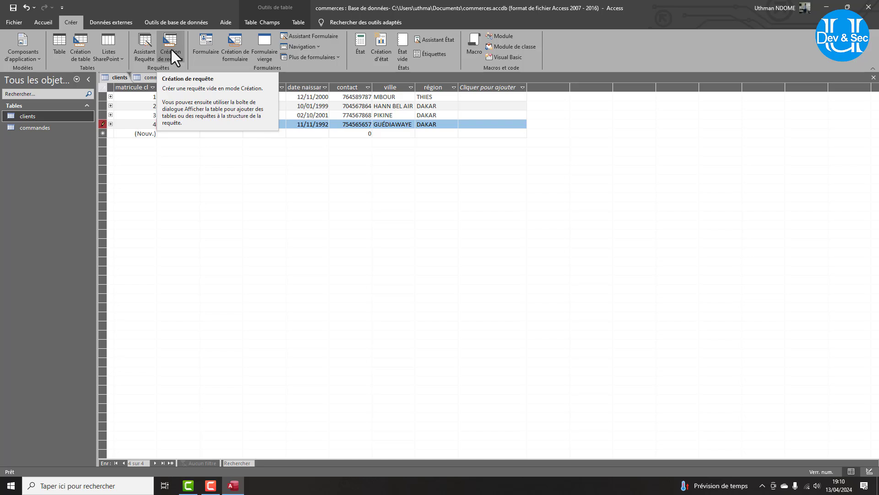
# Start the simple query wizard and add all clients fields.
pyautogui.click(147, 48)
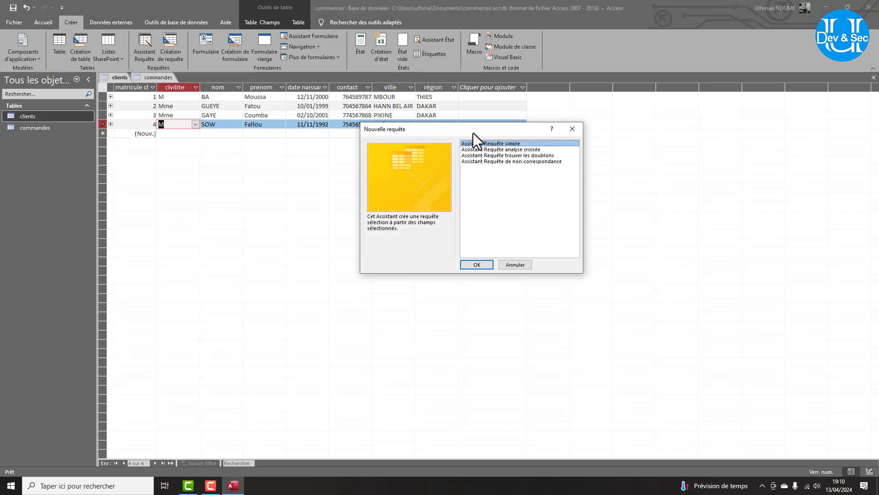
pyautogui.moveTo(474, 133); pyautogui.dragTo(303, 208)
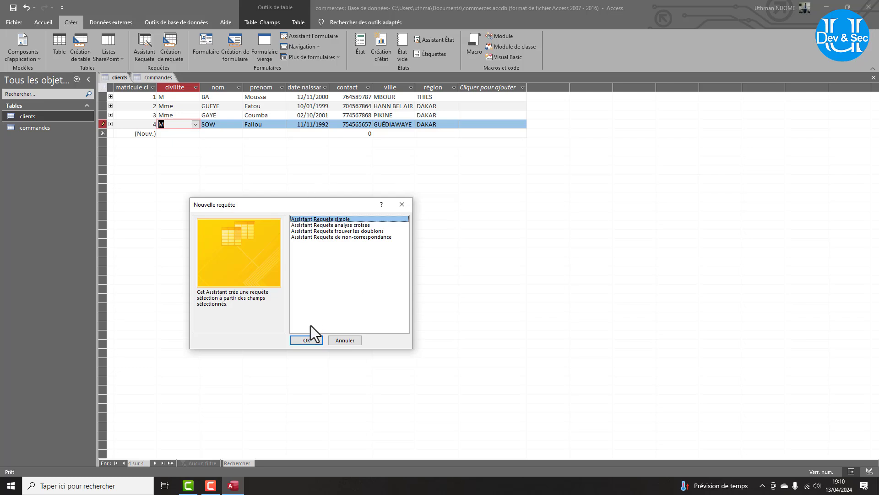
pyautogui.click(307, 340)
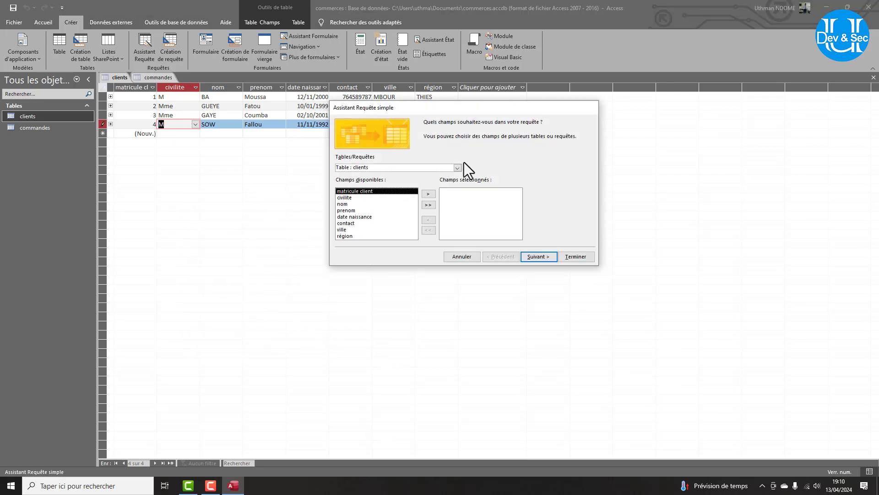
pyautogui.click(427, 204)
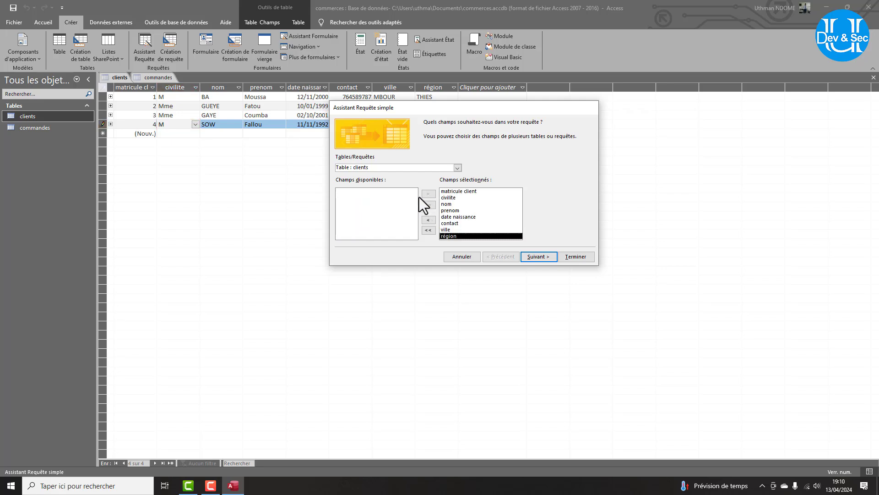
# Add numerocommande, montant and date commande from the commandes table, then continue.
pyautogui.click(457, 168)
pyautogui.click(382, 182)
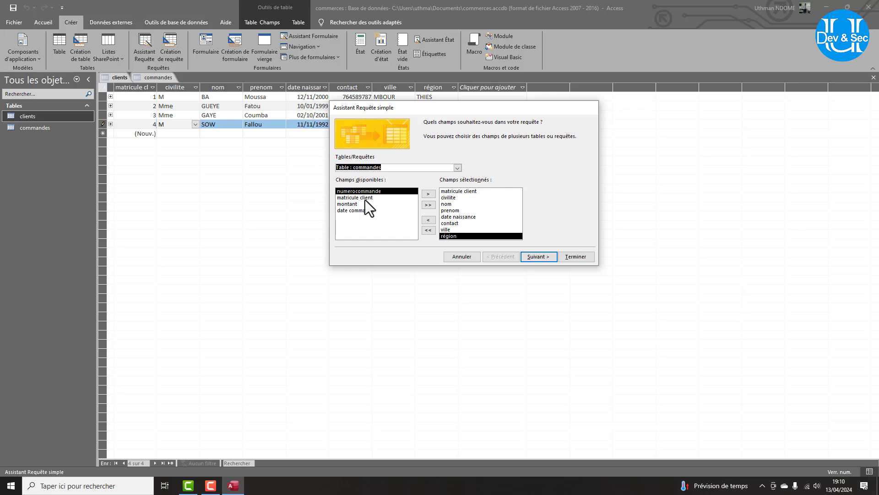
pyautogui.click(364, 198)
pyautogui.click(361, 192)
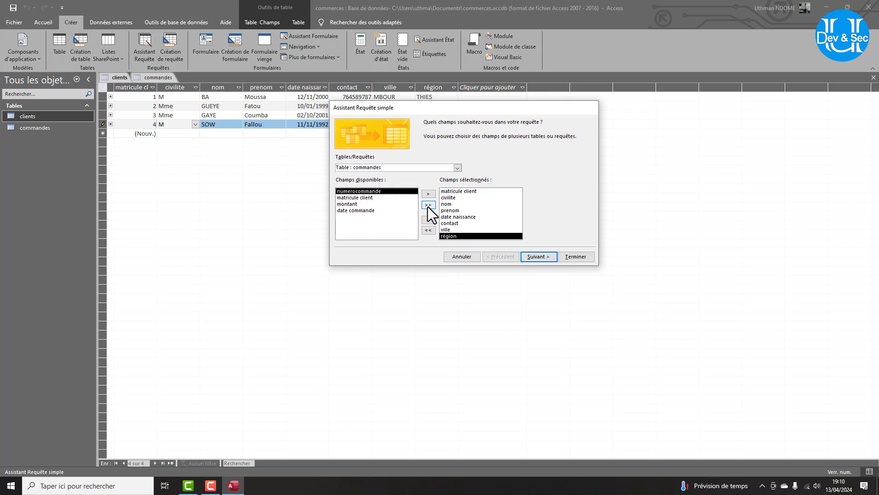
pyautogui.click(428, 194)
pyautogui.click(364, 198)
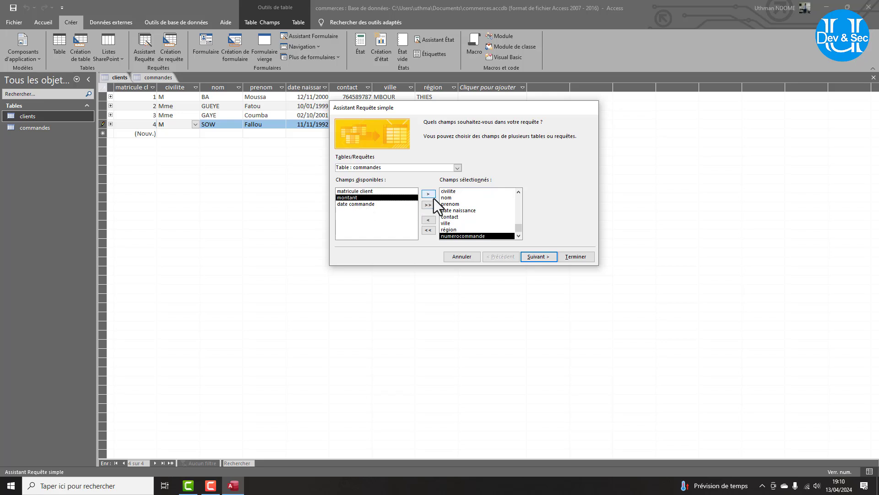
pyautogui.click(431, 196)
pyautogui.click(356, 198)
pyautogui.click(428, 196)
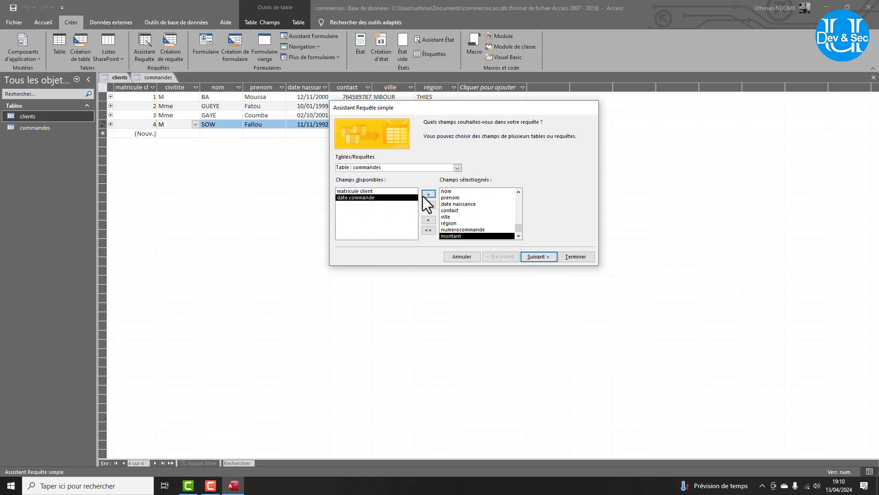
pyautogui.click(541, 257)
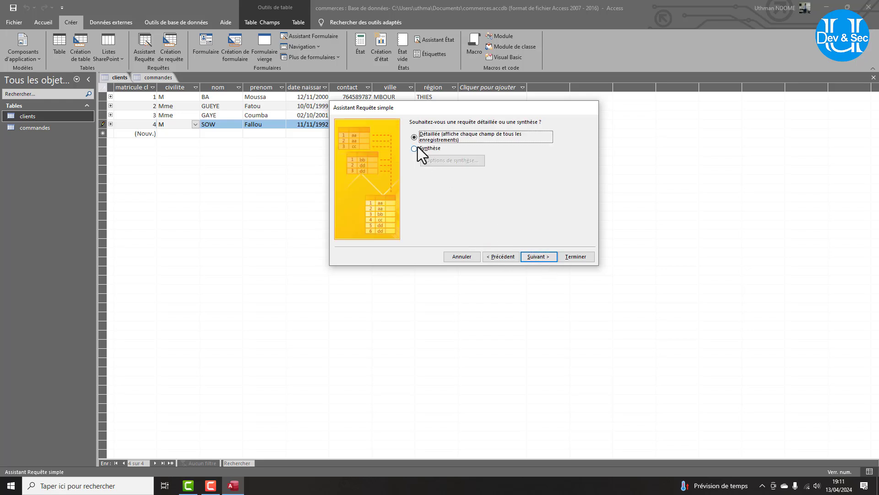
# Make it a summary query with Somme of montant and a count of commandes records.
pyautogui.click(414, 148)
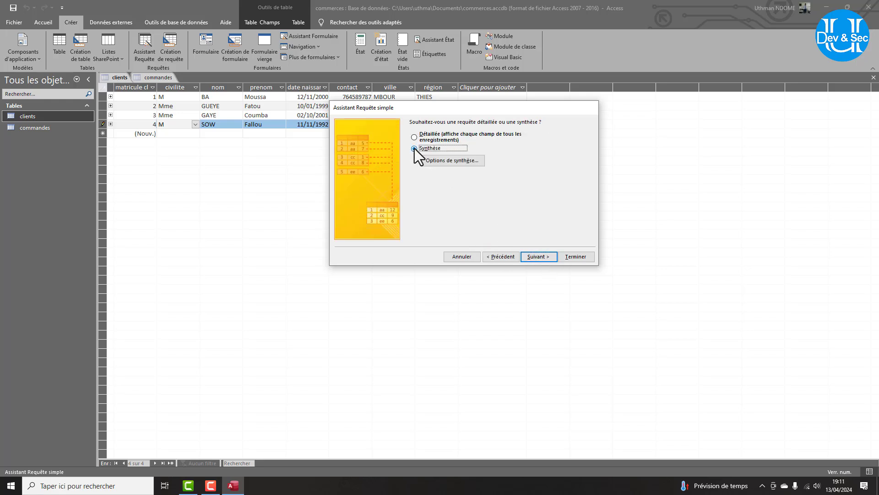
pyautogui.click(441, 161)
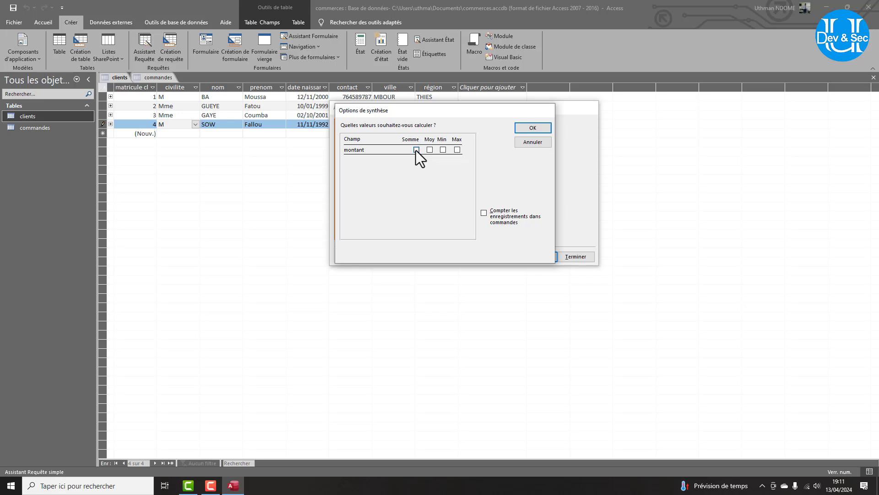
pyautogui.click(429, 150)
pyautogui.click(484, 212)
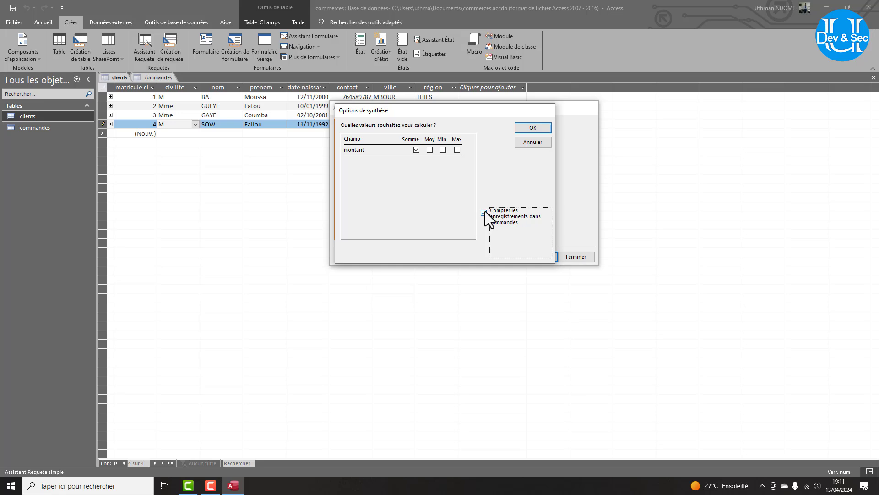
pyautogui.click(535, 129)
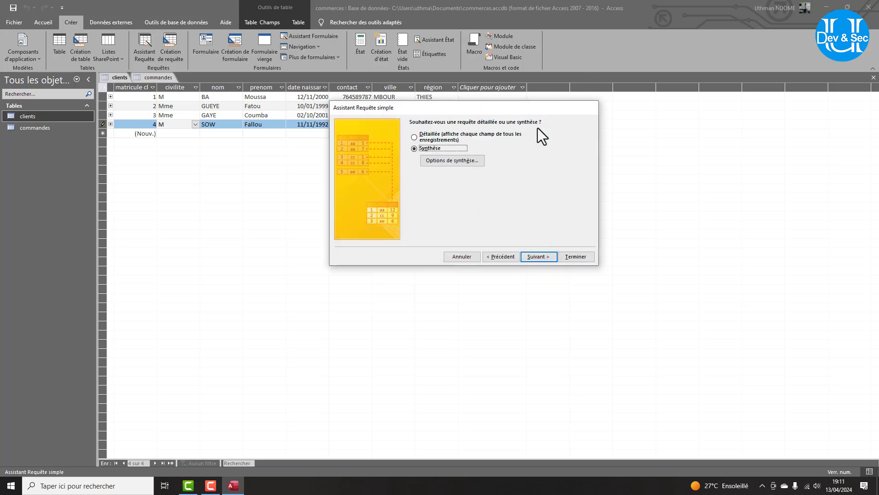
pyautogui.click(542, 256)
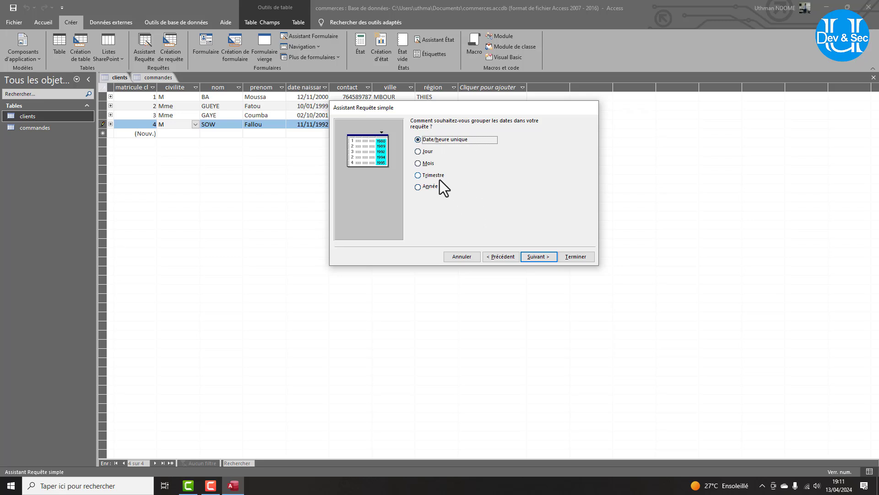
pyautogui.click(545, 258)
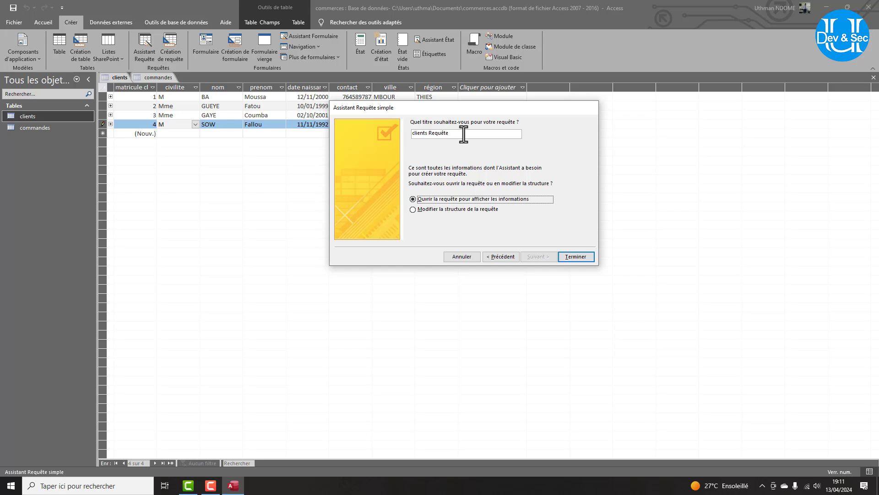
# Title the query requetecommandeclient and open its results.
pyautogui.moveTo(463, 134); pyautogui.dragTo(400, 133)
pyautogui.write('req')
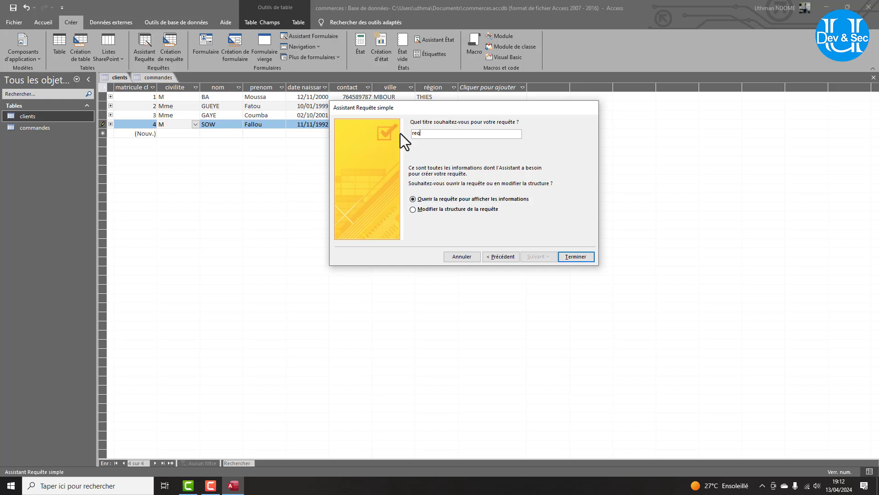
pyautogui.write('uete')
pyautogui.write('de')
pyautogui.press('BackSpace')
pyautogui.press('BackSpace')
pyautogui.press('BackSpace')
pyautogui.write('clie')
pyautogui.press('BackSpace')
pyautogui.press('BackSpace')
pyautogui.press('BackSpace')
pyautogui.write('ommandeclient')
pyautogui.press('Return')
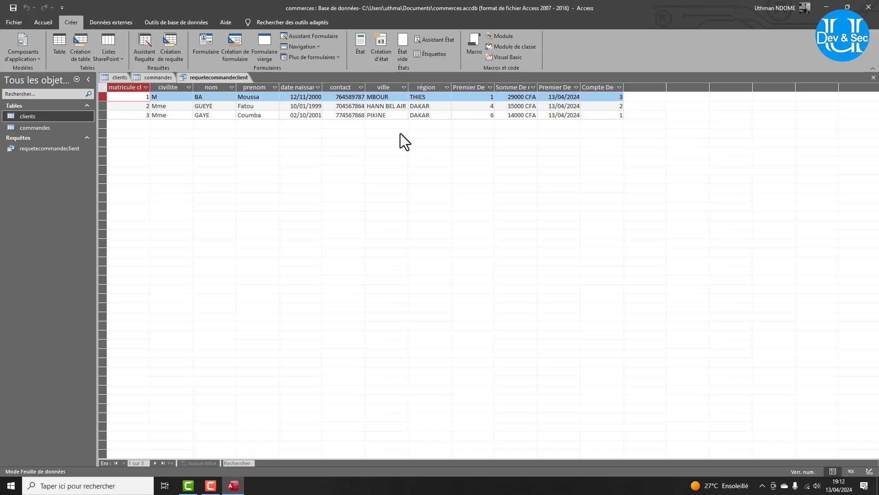
# Open the clients table, inspect each client's totals and counts in requetecommandeclient, then return to clients.
pyautogui.doubleClick(35, 115)
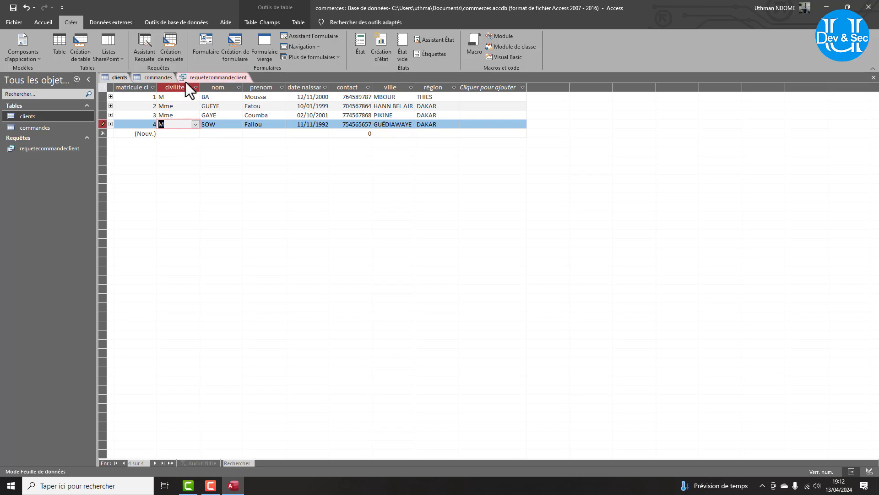
pyautogui.click(204, 78)
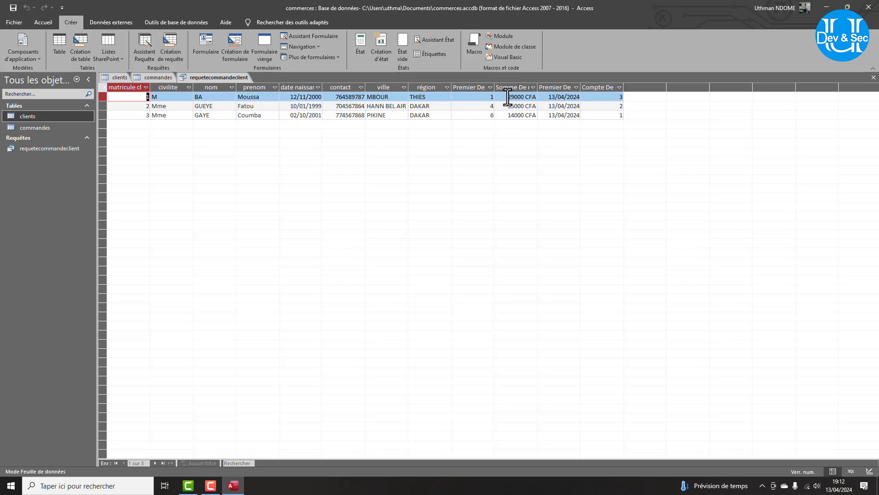
pyautogui.moveTo(507, 97); pyautogui.dragTo(524, 96)
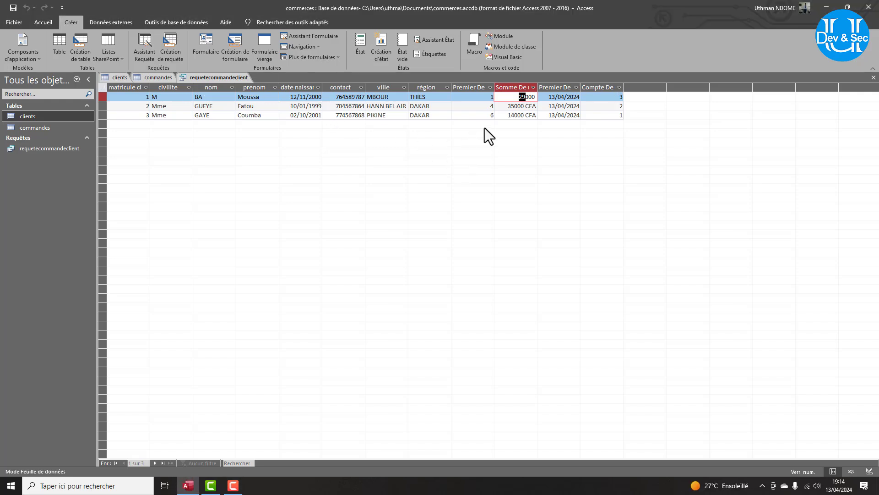
pyautogui.click(476, 115)
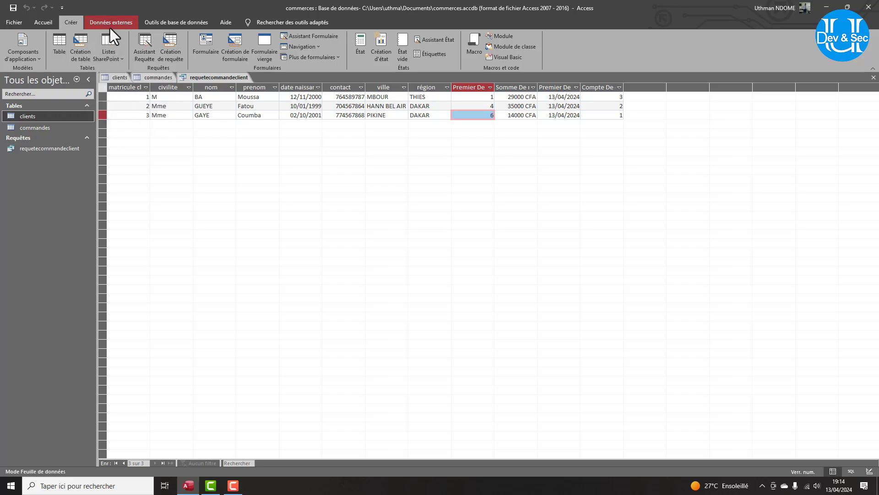
pyautogui.click(116, 78)
# Start a fifth client record with civilite M and enter the client's last and first names.
pyautogui.click(167, 135)
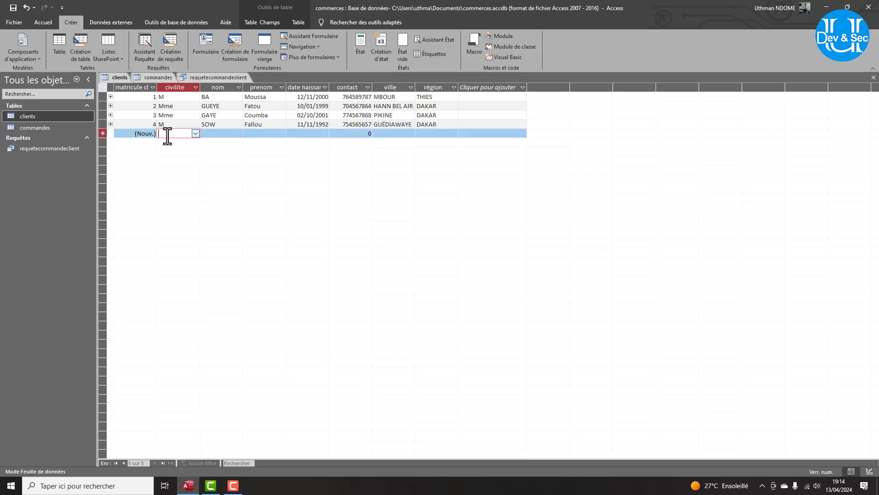
pyautogui.click(199, 133)
pyautogui.click(197, 134)
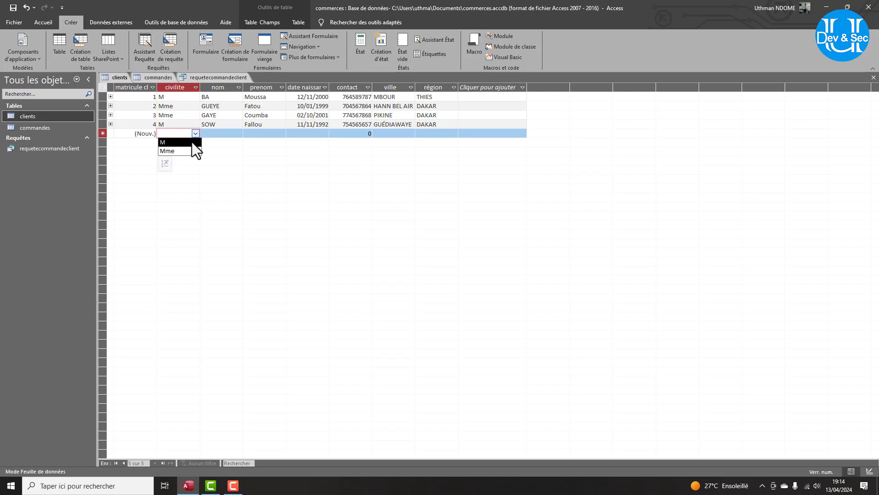
pyautogui.click(191, 142)
pyautogui.click(218, 134)
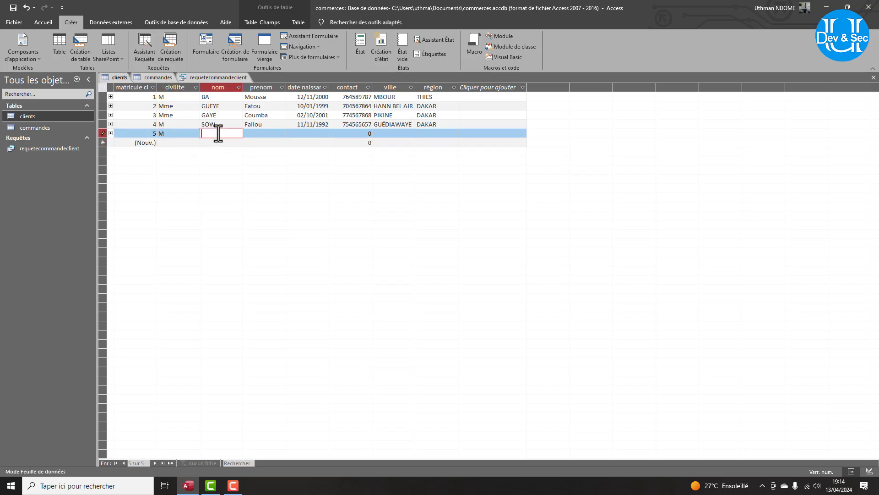
pyautogui.press('Tab')
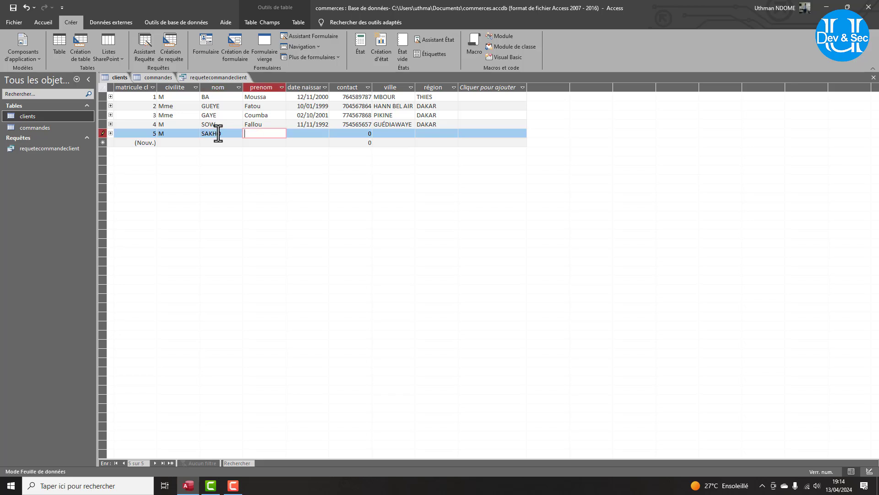
pyautogui.press('capslock')
pyautogui.write('Fa')
pyautogui.press('F12')
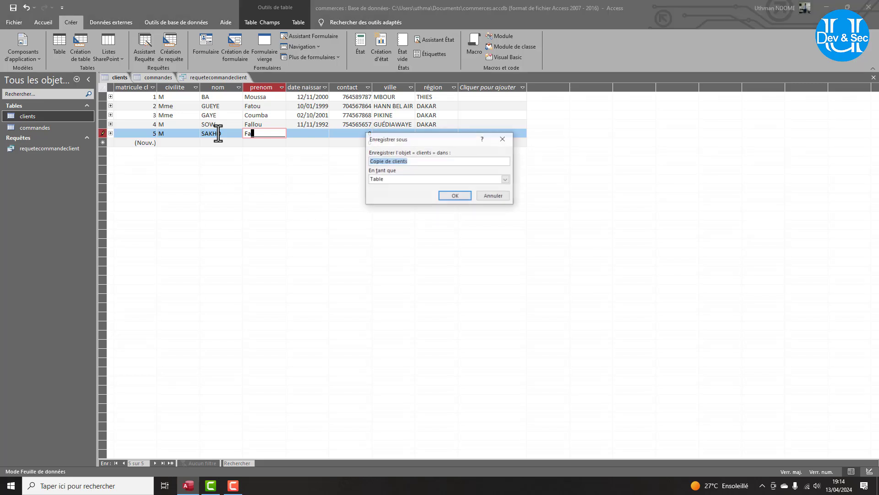
pyautogui.click(501, 139)
pyautogui.press('BackSpace')
pyautogui.press('BackSpace')
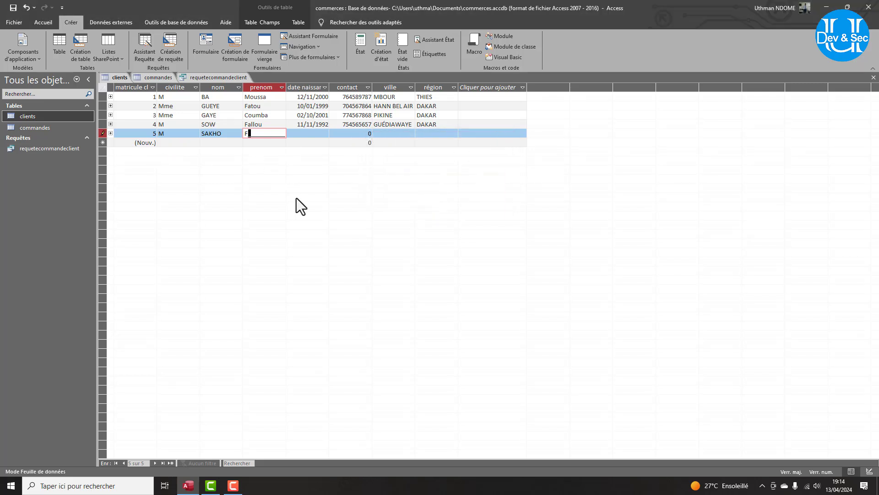
pyautogui.press('Tab')
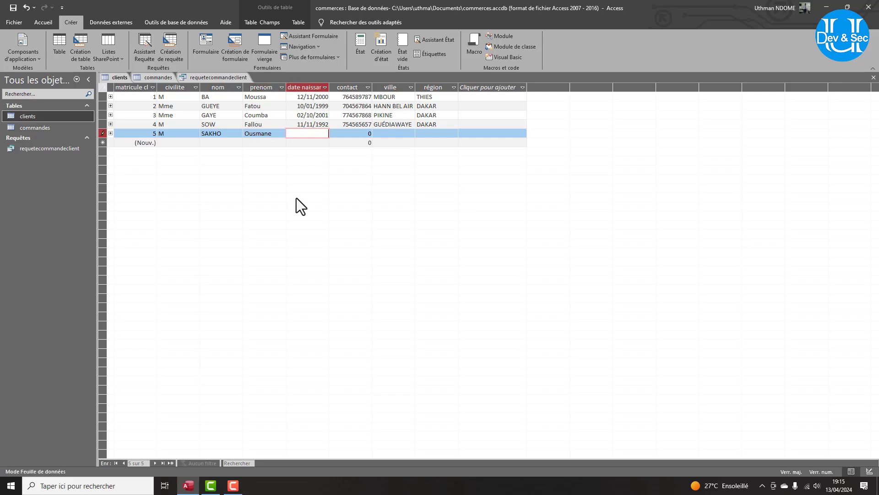
pyautogui.write('06/11/1992')
pyautogui.press('Tab')
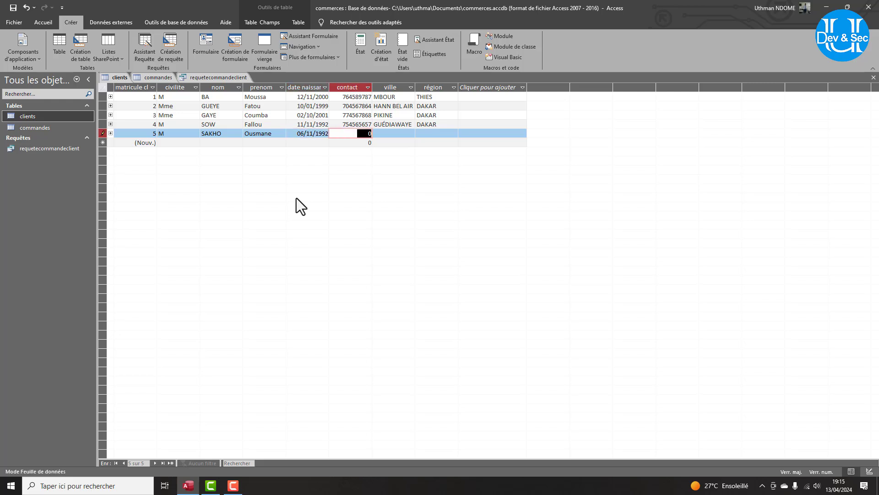
pyautogui.press('Tab')
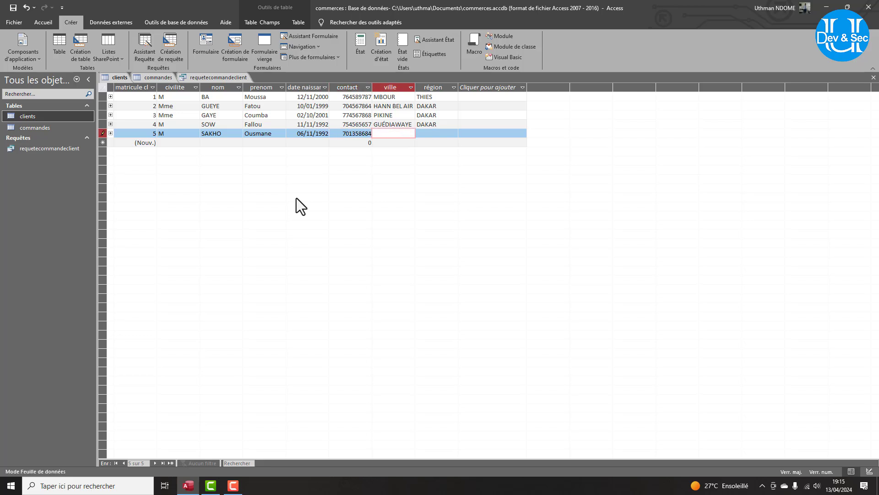
pyautogui.write('h')
pyautogui.press('BackSpace')
pyautogui.press('capslock')
pyautogui.write('MÉDINE')
pyautogui.press('Tab')
pyautogui.press('capslock')
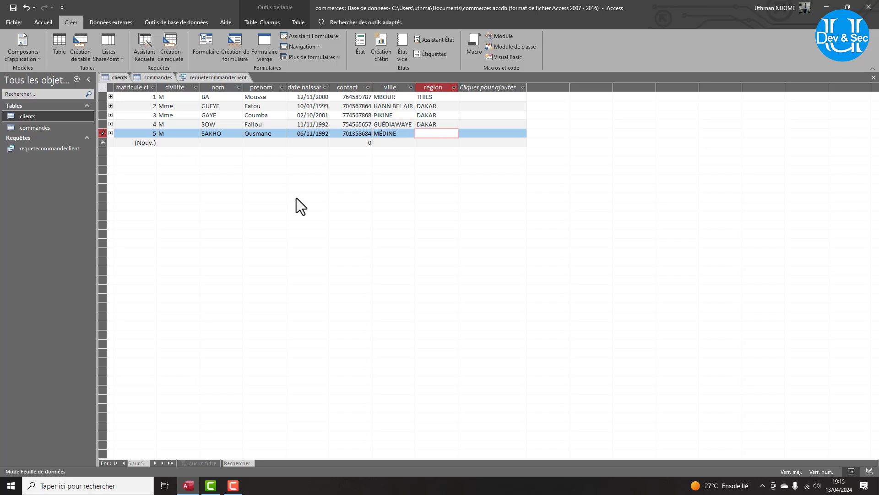
pyautogui.press('capslock')
pyautogui.write('Thies')
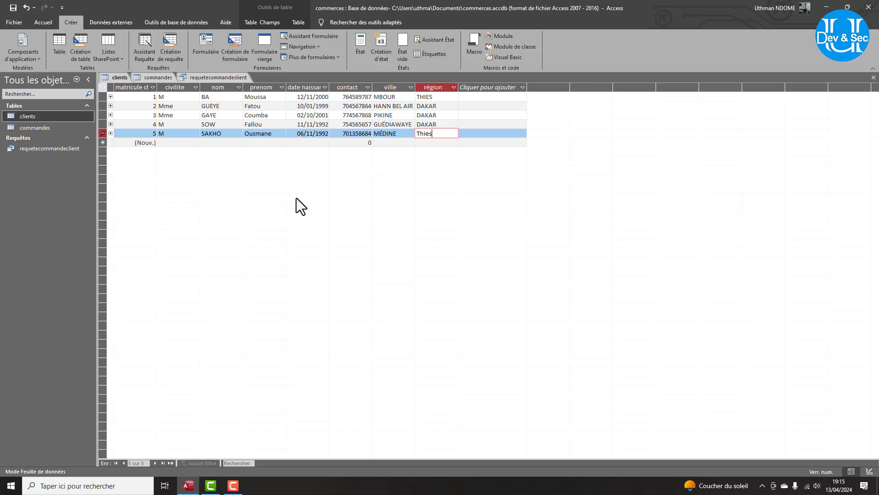
pyautogui.press('Tab')
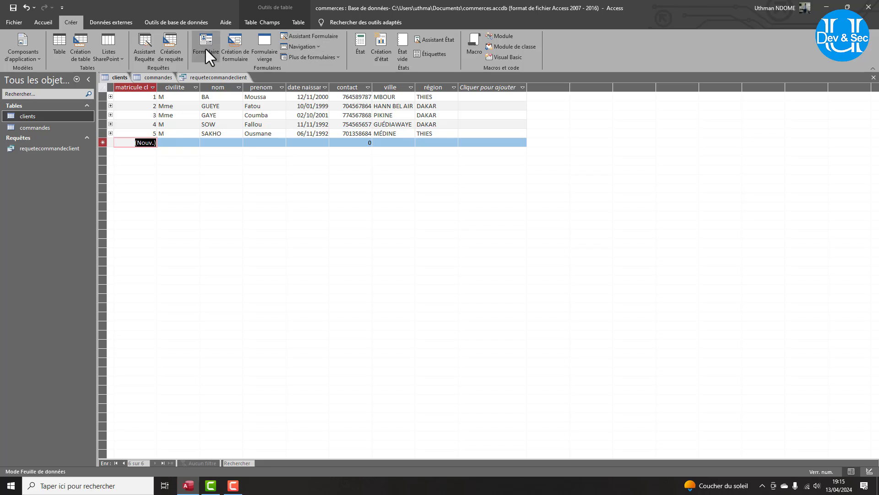
# Start an unmatched-records query listing clients with no commandes, matched on matricule client.
pyautogui.click(151, 42)
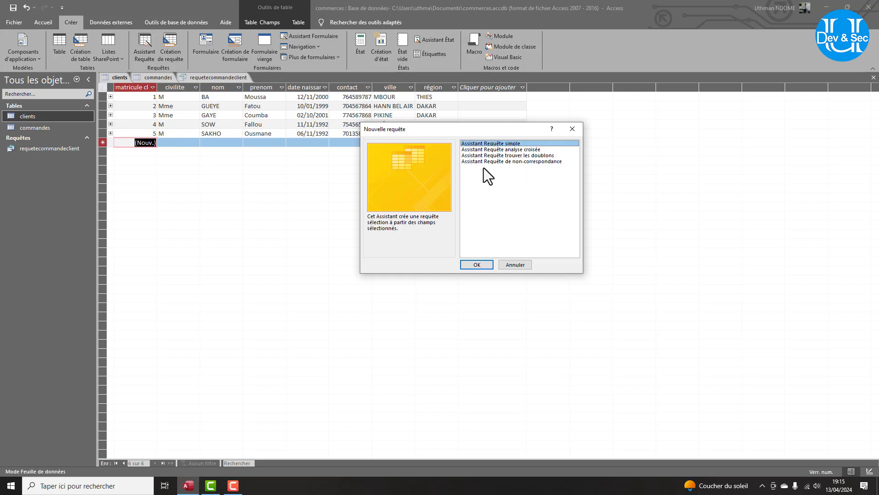
pyautogui.click(540, 161)
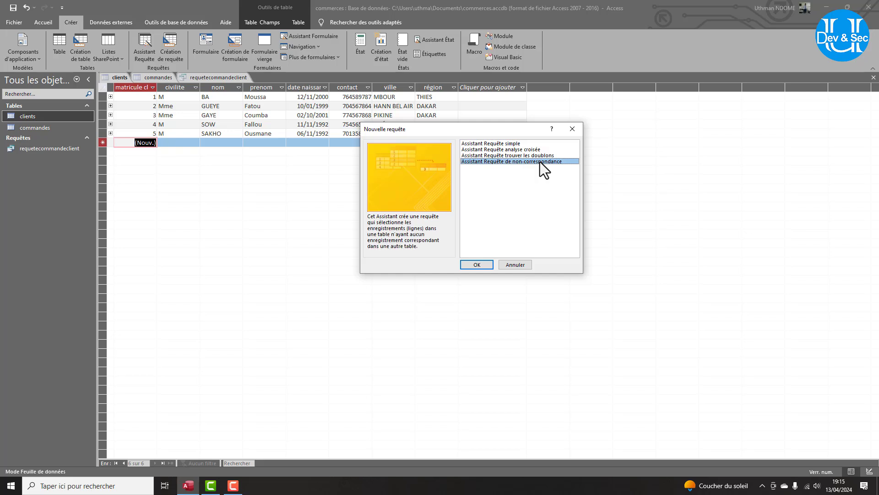
pyautogui.click(476, 264)
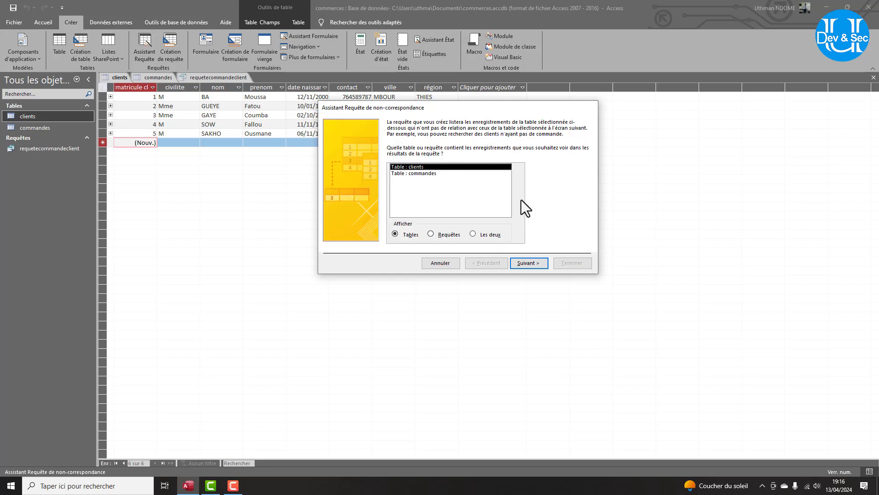
pyautogui.click(522, 265)
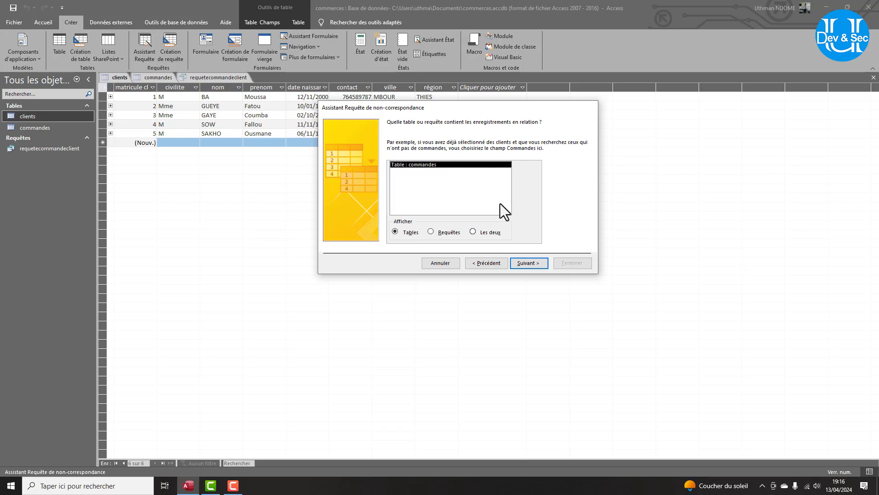
pyautogui.click(535, 265)
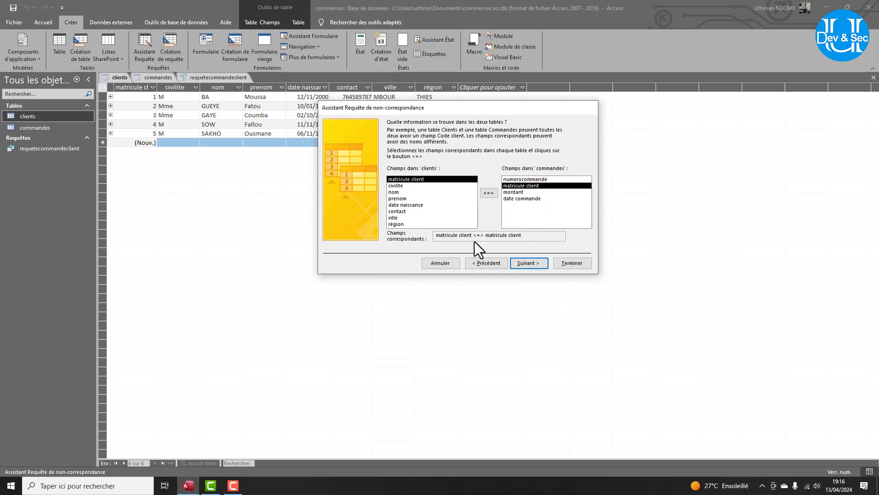
pyautogui.click(521, 263)
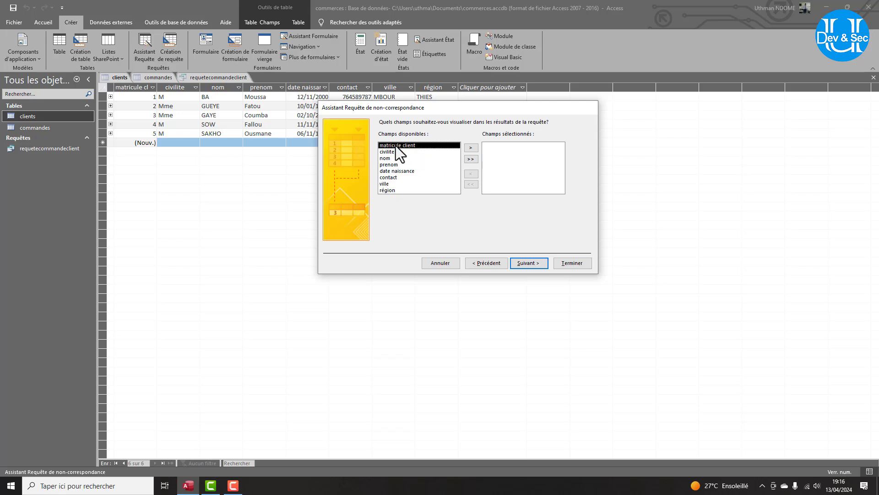
# Include all clients fields, name the query clientjamaiscommander and show its results.
pyautogui.click(468, 159)
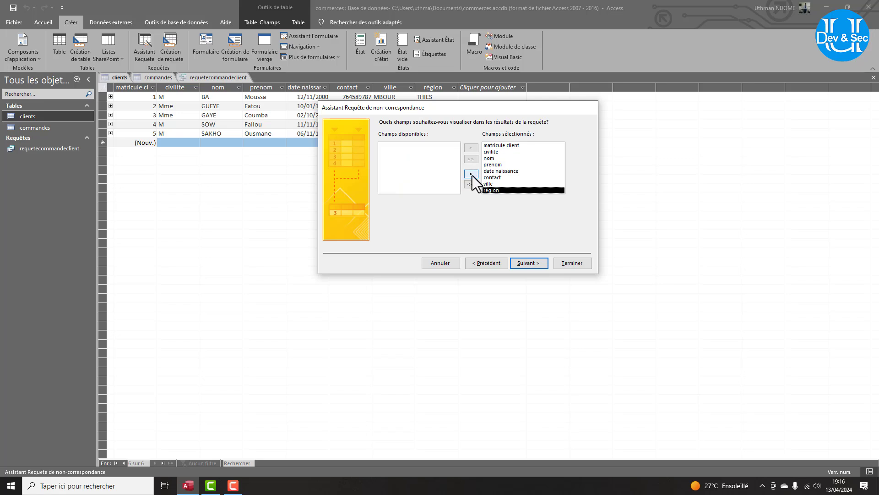
pyautogui.click(472, 174)
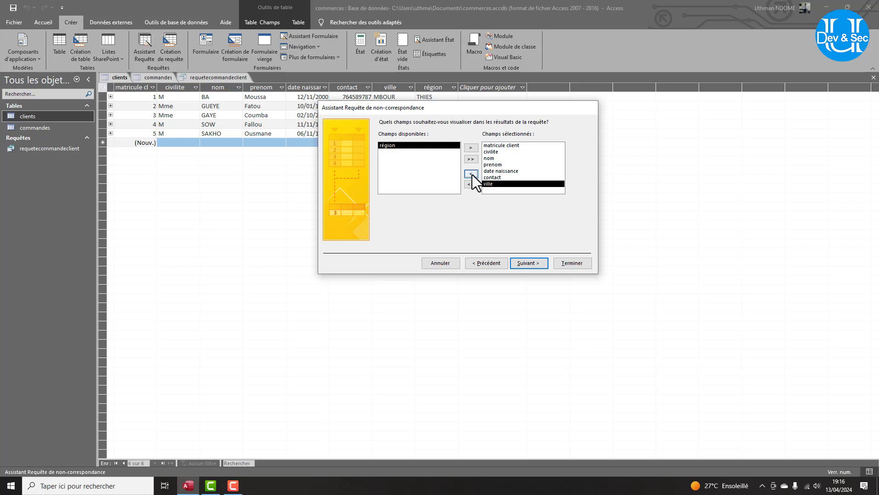
pyautogui.click(472, 174)
pyautogui.click(471, 174)
pyautogui.click(471, 174)
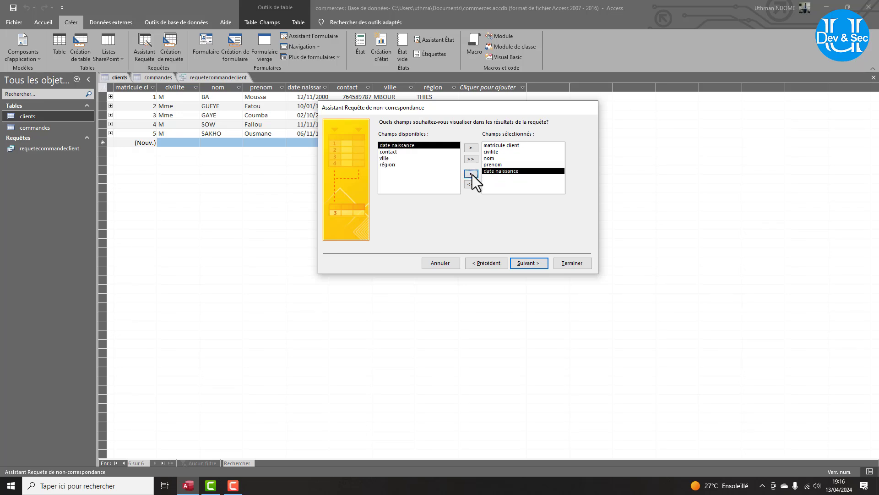
pyautogui.click(471, 160)
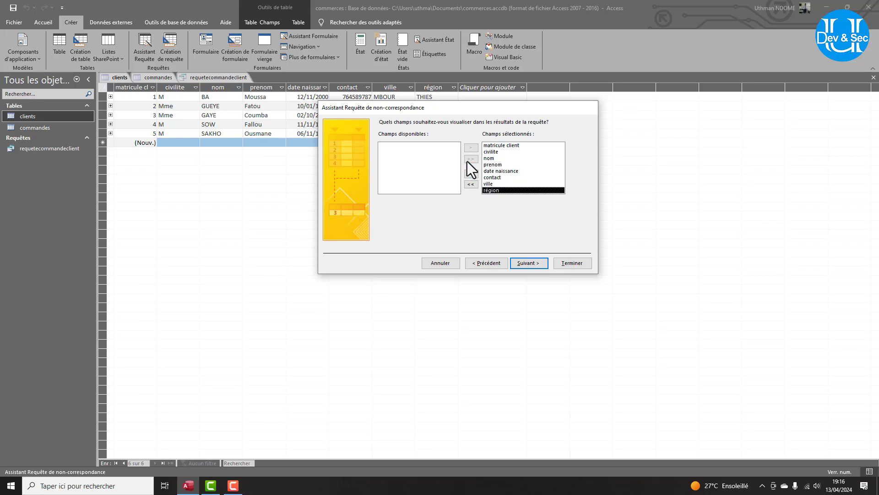
pyautogui.click(527, 269)
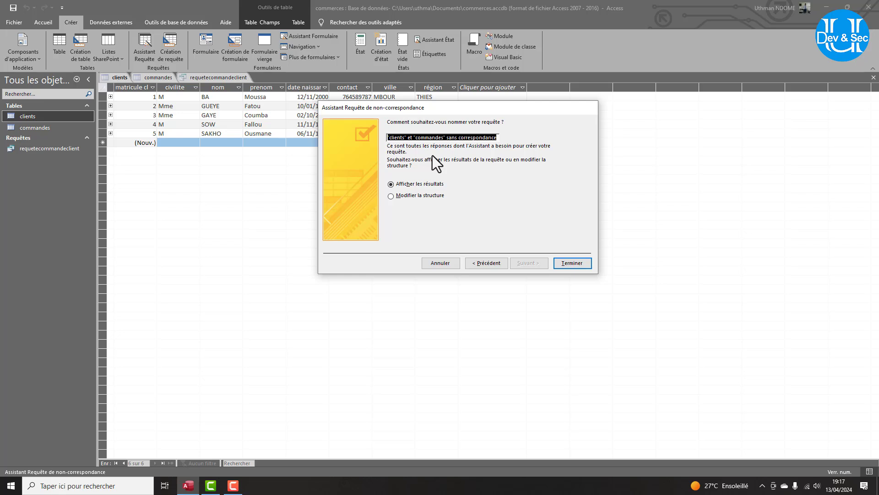
pyautogui.write('cl')
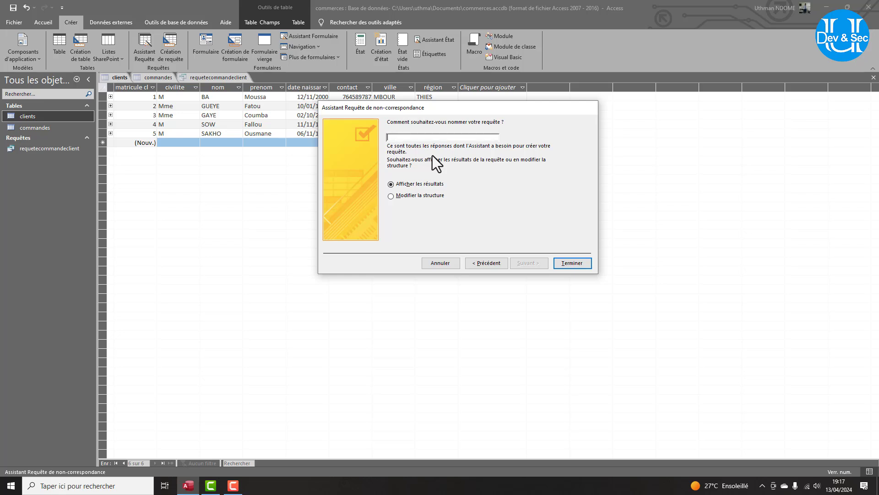
pyautogui.write('ein')
pyautogui.press('BackSpace')
pyautogui.press('BackSpace')
pyautogui.press('BackSpace')
pyautogui.press('BackSpace')
pyautogui.write('ien')
pyautogui.press('Return')
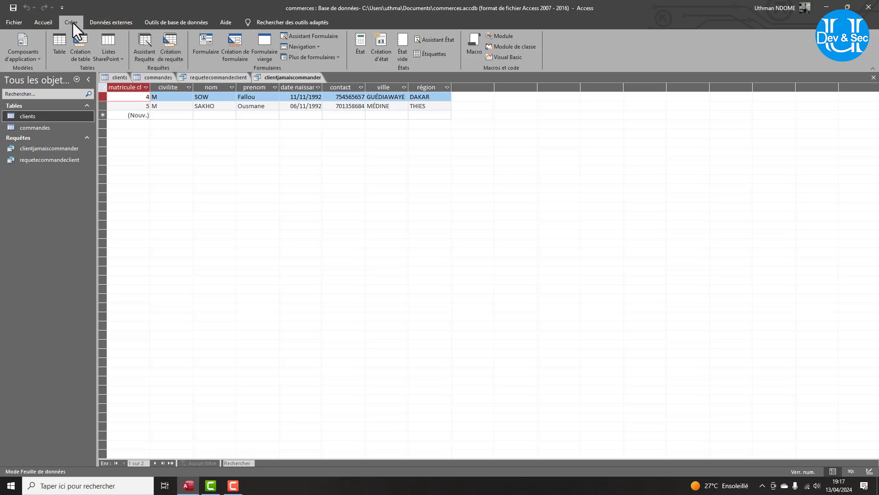
# Begin a blank query design containing the clients and commandes tables.
pyautogui.click(172, 53)
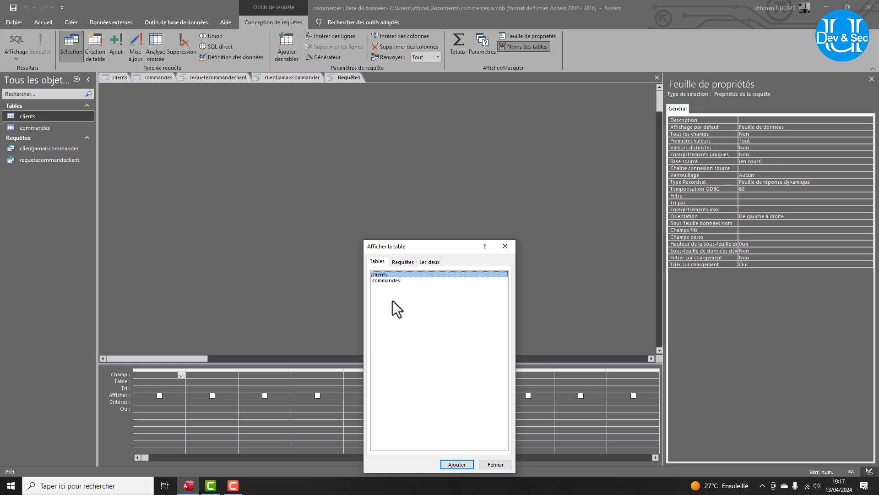
pyautogui.click(457, 464)
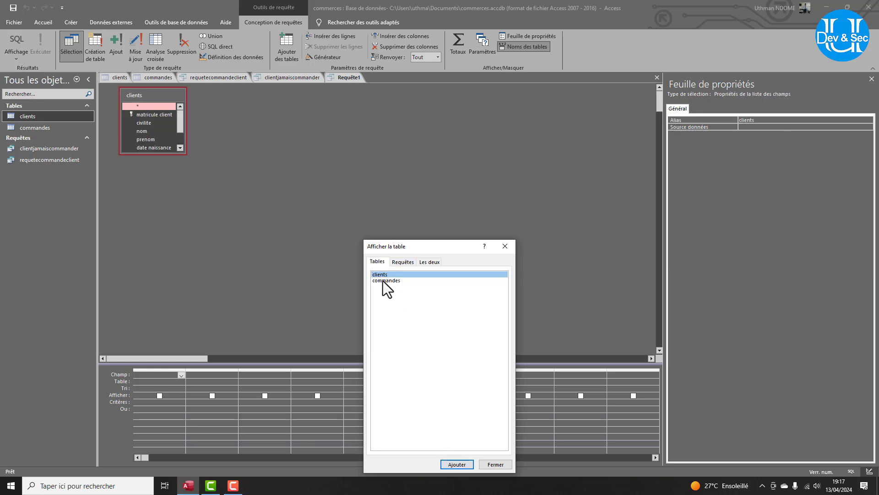
pyautogui.click(384, 281)
pyautogui.click(457, 464)
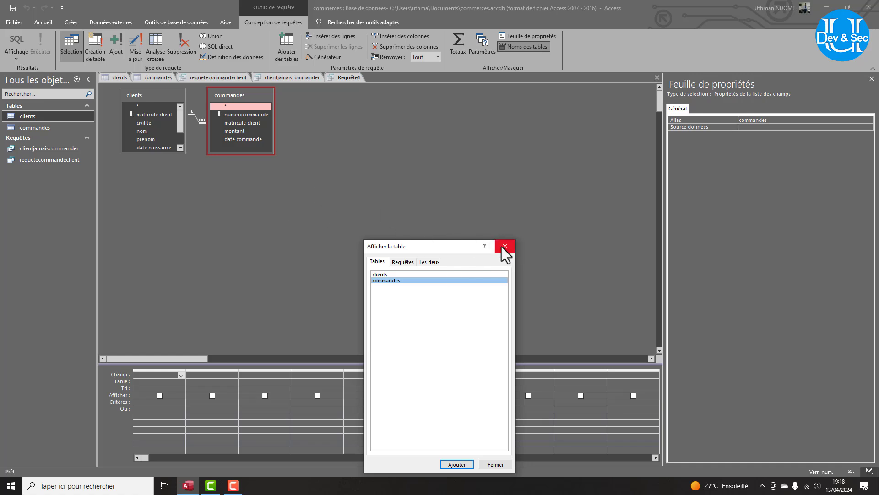
pyautogui.click(496, 463)
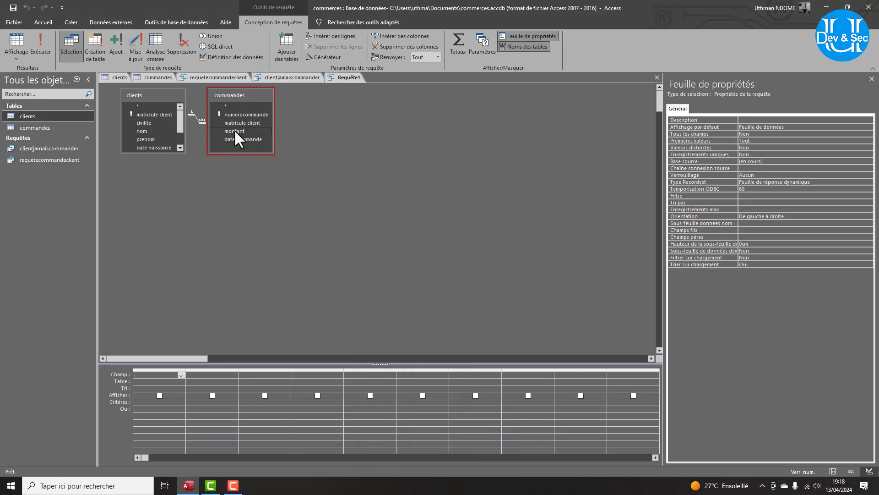
pyautogui.rightClick(30, 116)
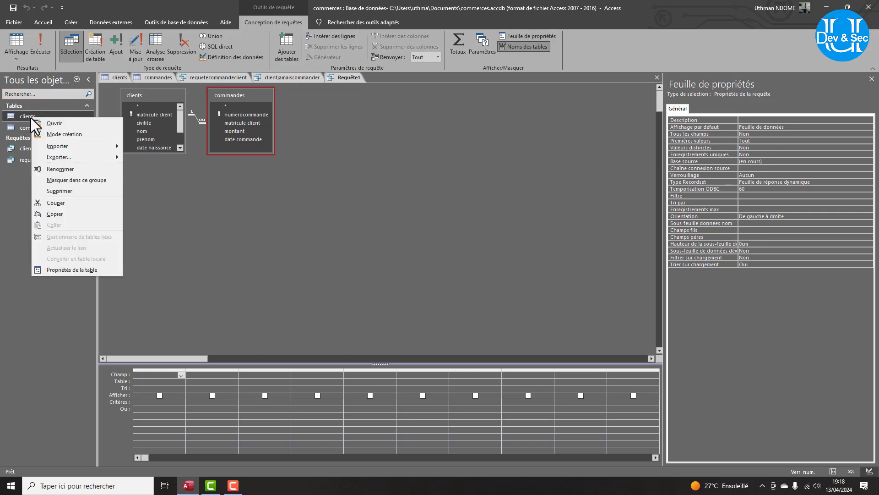
pyautogui.click(65, 213)
pyautogui.rightClick(14, 211)
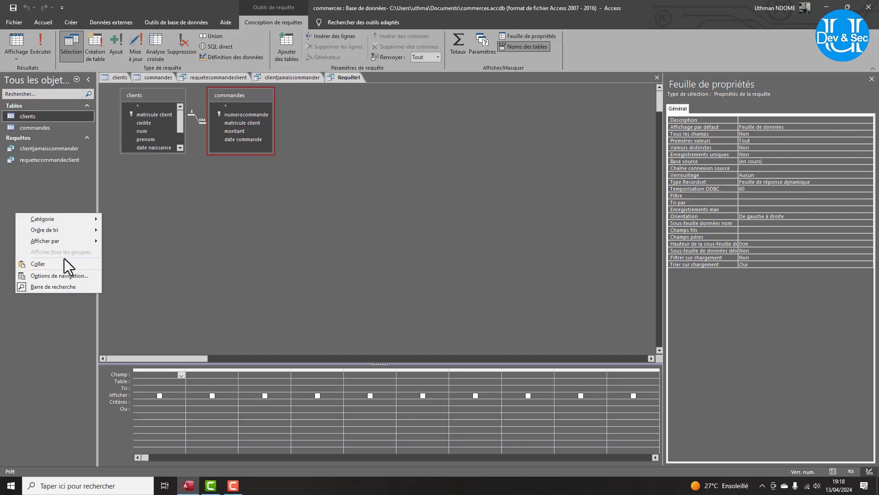
pyautogui.click(62, 261)
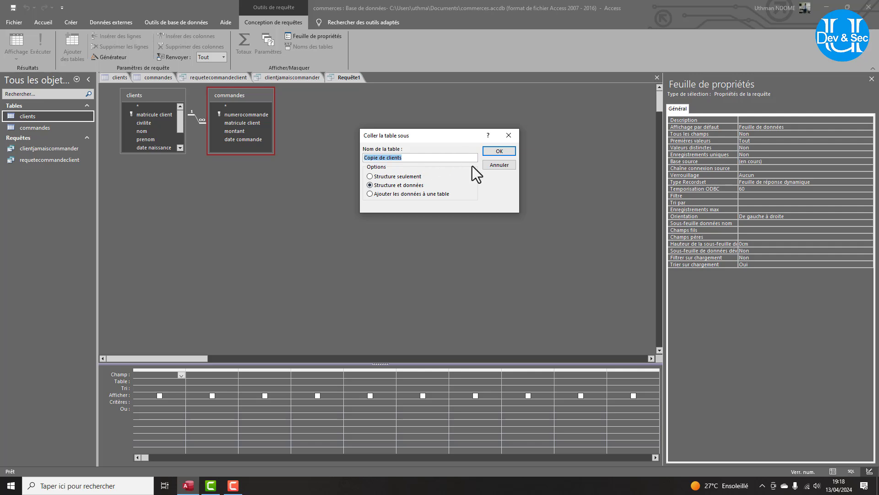
pyautogui.click(490, 154)
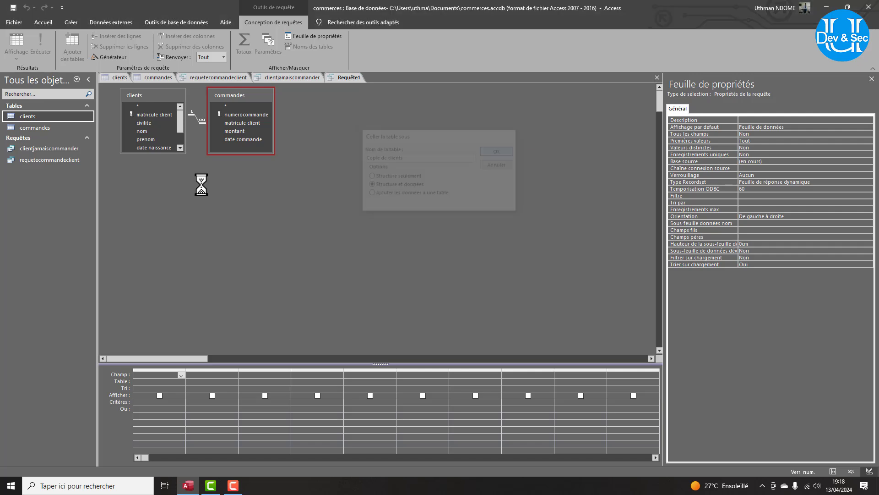
pyautogui.click(31, 128)
pyautogui.rightClick(31, 128)
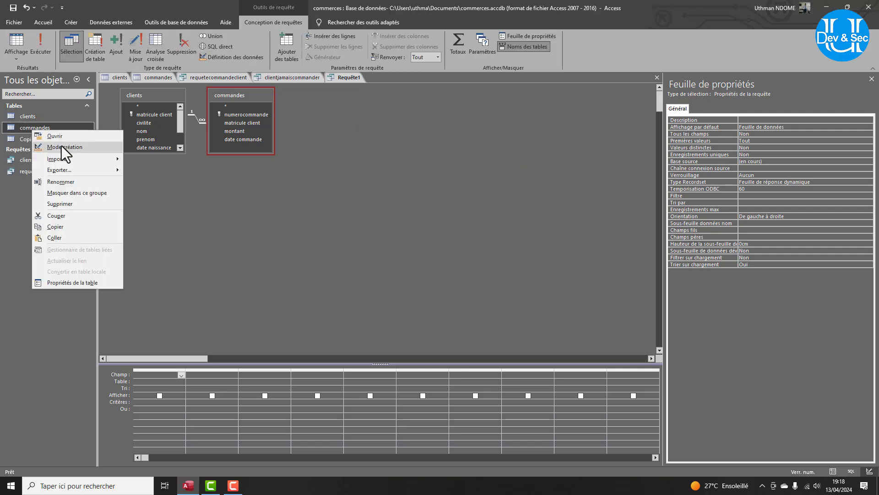
pyautogui.click(70, 231)
pyautogui.rightClick(28, 222)
pyautogui.click(65, 269)
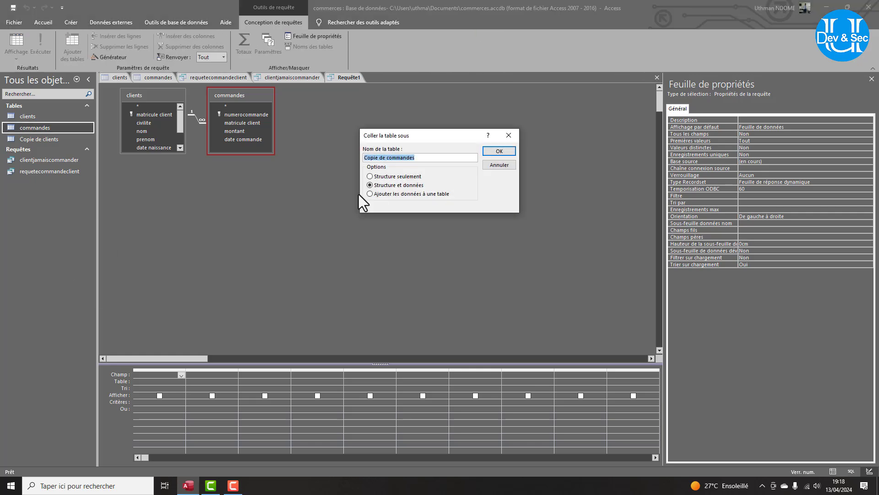
pyautogui.click(501, 152)
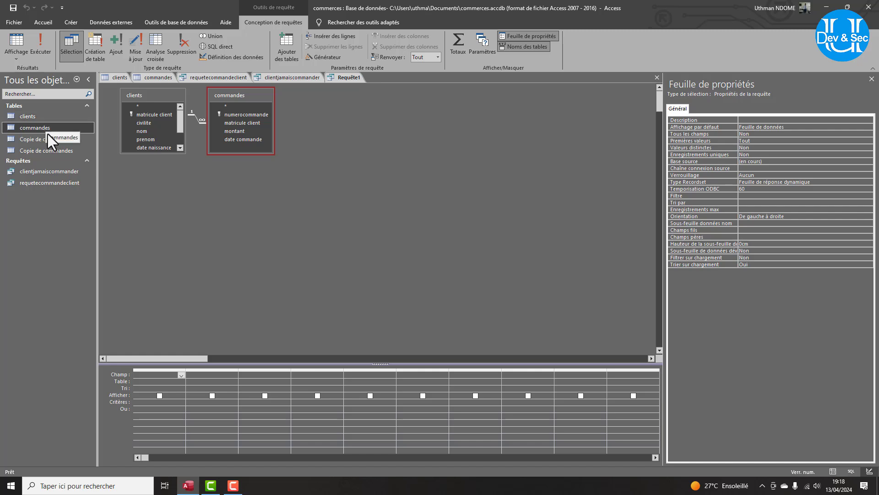
pyautogui.click(47, 131)
pyautogui.doubleClick(47, 132)
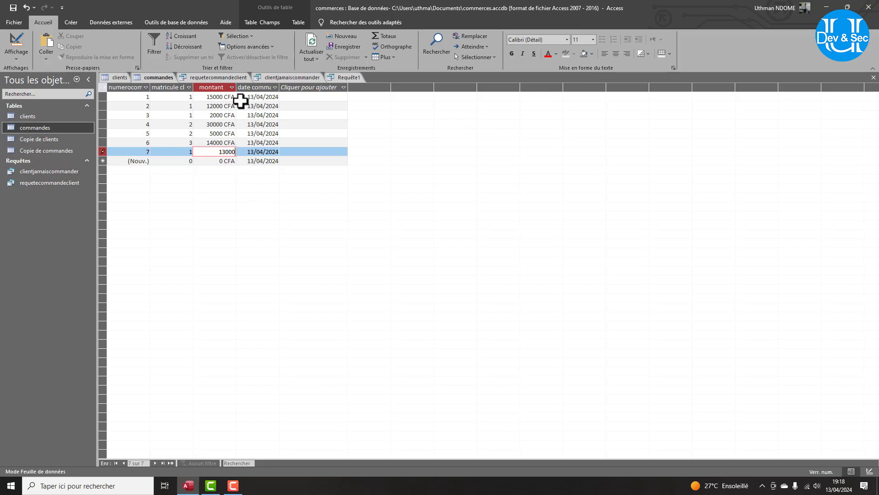
pyautogui.click(339, 79)
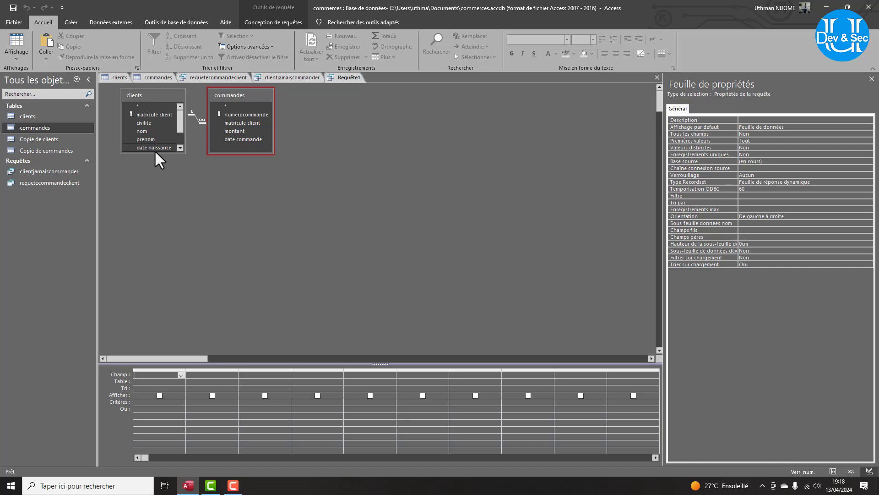
# Drag all clients fields and all four commandes fields into the query grid.
pyautogui.moveTo(154, 154); pyautogui.dragTo(155, 185)
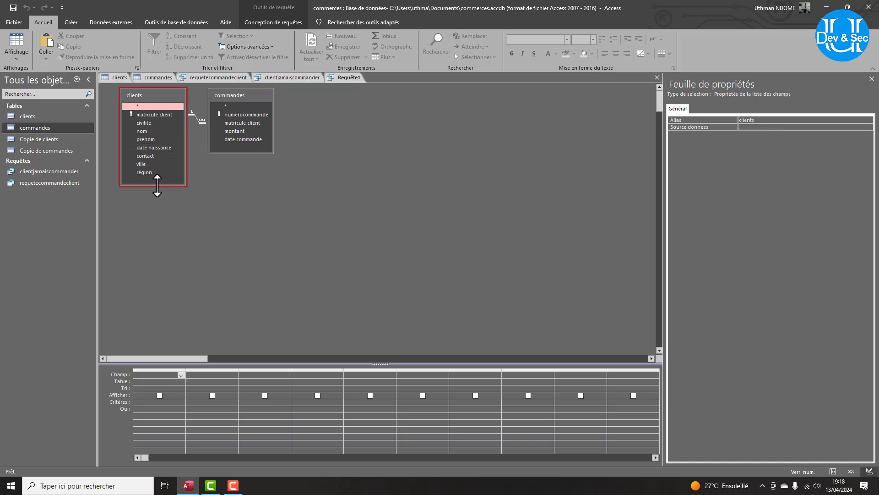
pyautogui.click(145, 115)
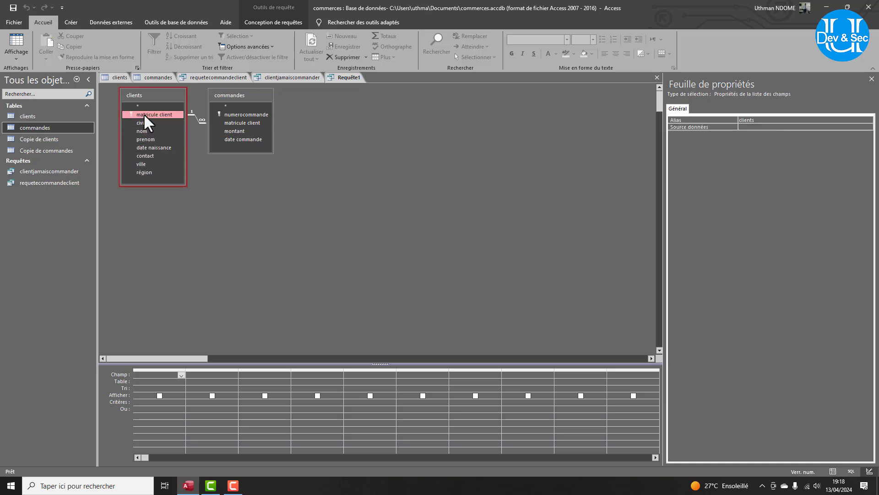
pyautogui.keyDown('shift'); pyautogui.click(147, 172); pyautogui.keyUp('shift')
pyautogui.moveTo(146, 123); pyautogui.dragTo(148, 381)
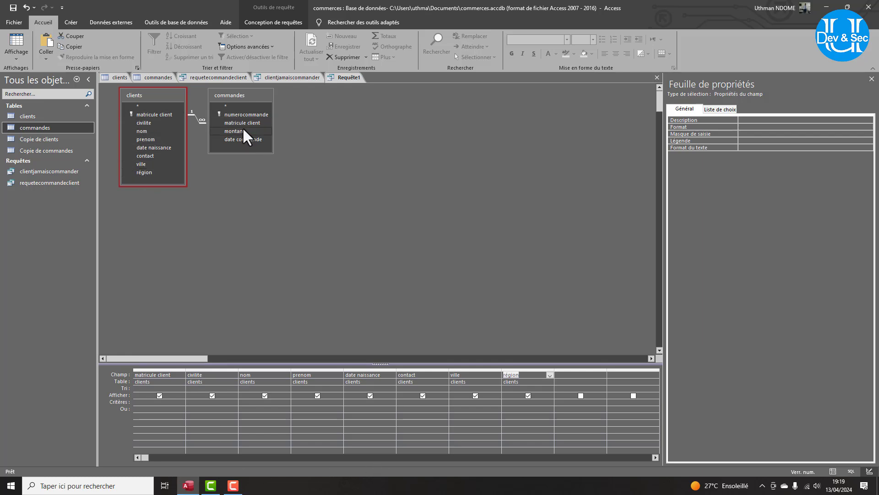
pyautogui.click(242, 117)
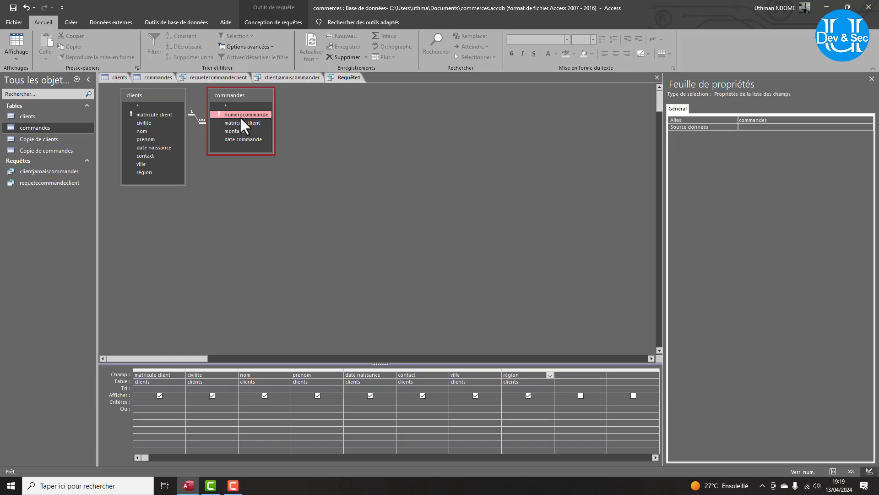
pyautogui.keyDown('shift'); pyautogui.click(262, 140); pyautogui.keyUp('shift')
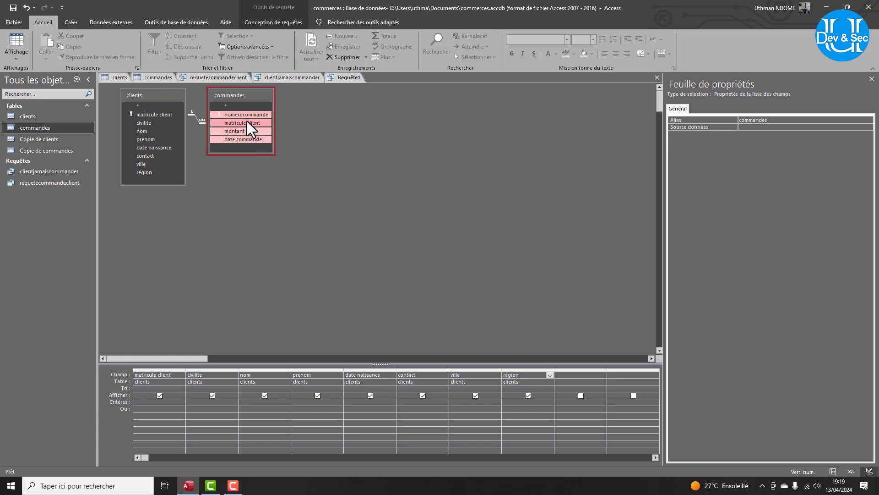
pyautogui.moveTo(241, 124); pyautogui.dragTo(564, 378)
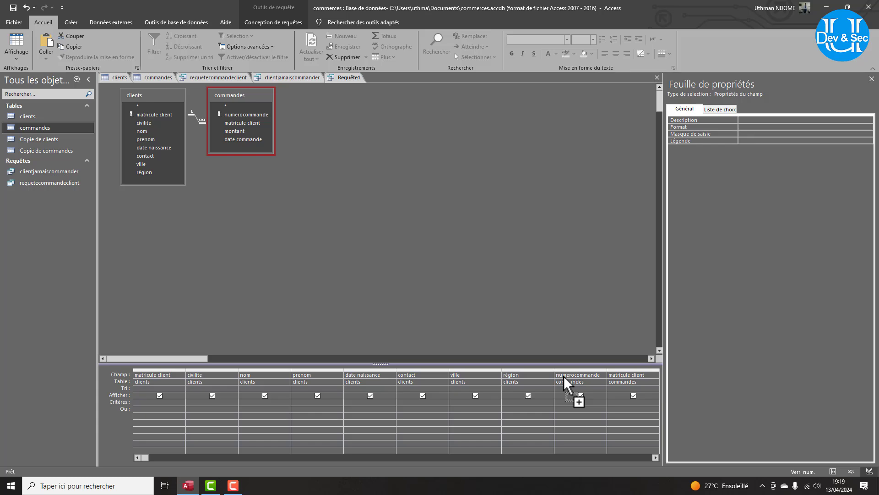
pyautogui.click(293, 22)
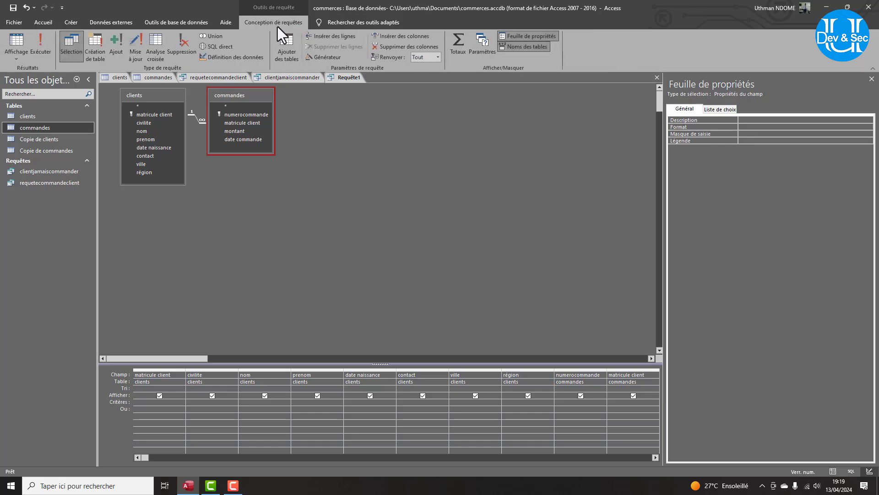
# Change the query type to Mise à jour and target the montant column's update cell.
pyautogui.click(134, 51)
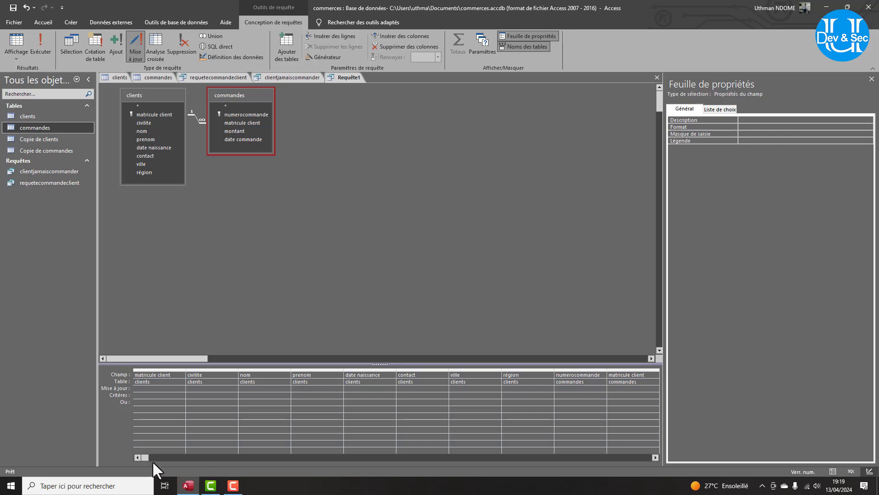
pyautogui.moveTo(146, 458); pyautogui.dragTo(170, 461)
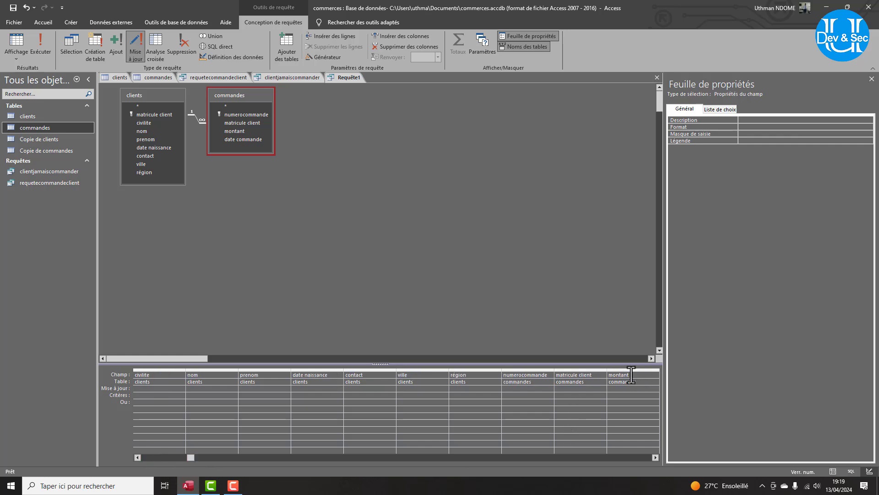
pyautogui.click(622, 390)
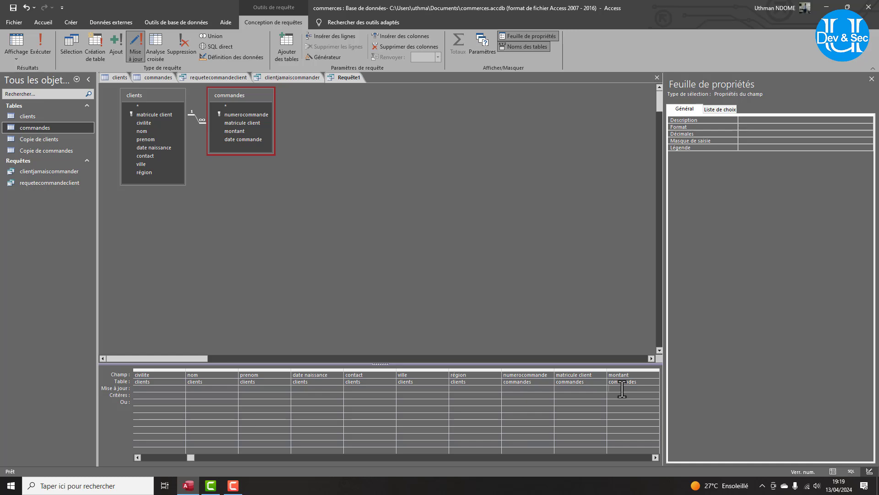
pyautogui.rightClick(622, 389)
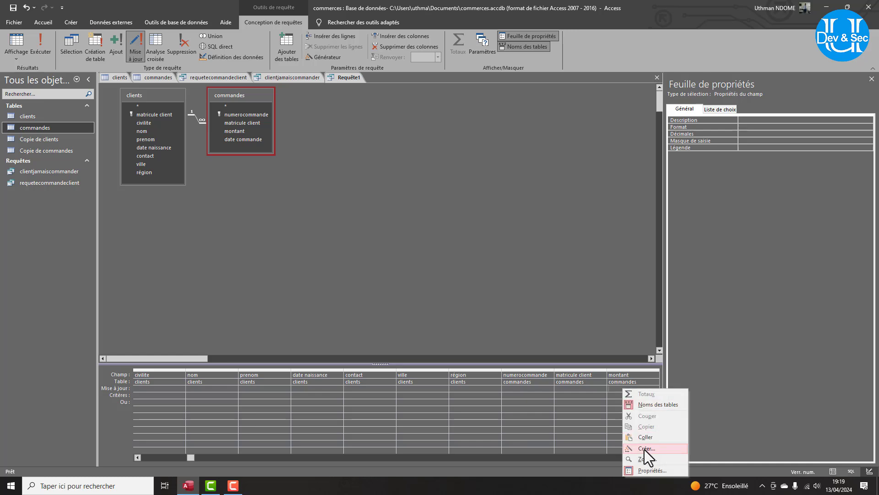
pyautogui.click(613, 388)
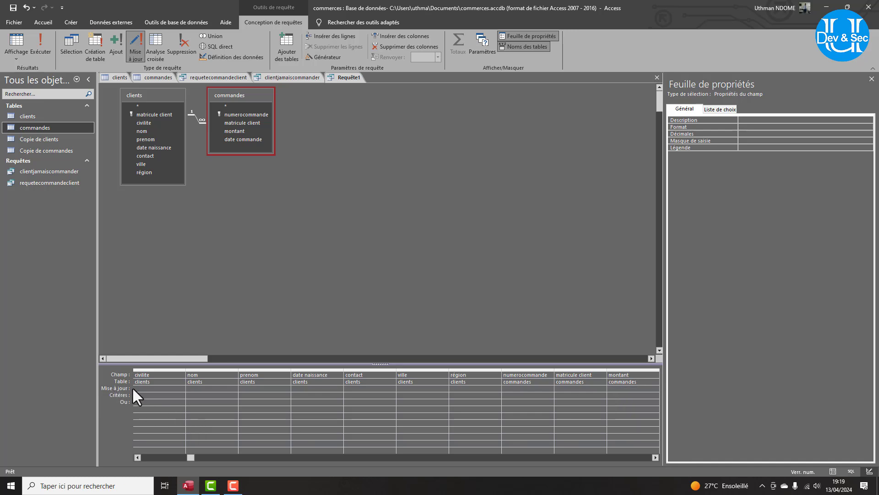
pyautogui.rightClick(624, 390)
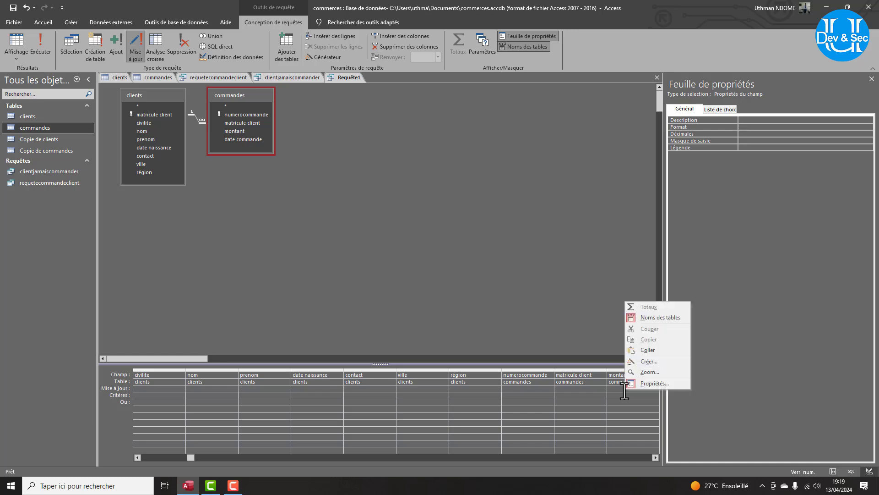
# In the expression builder, insert the commandes table's montant field.
pyautogui.click(646, 362)
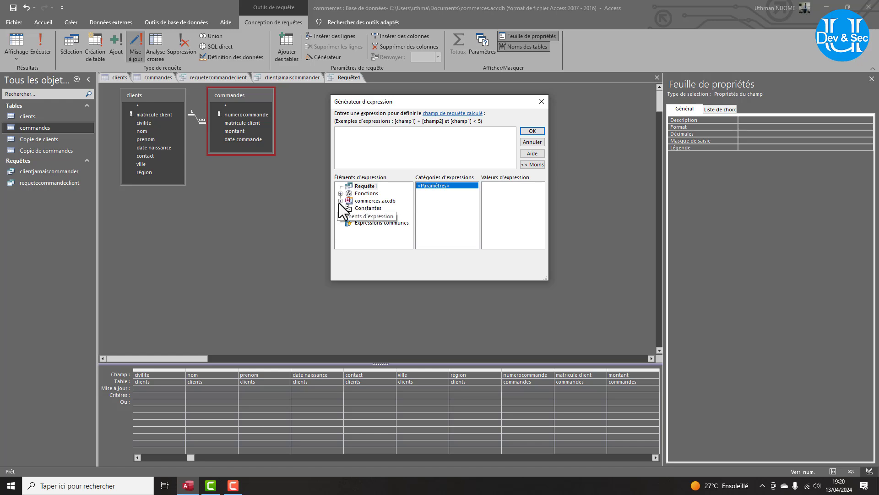
pyautogui.click(340, 201)
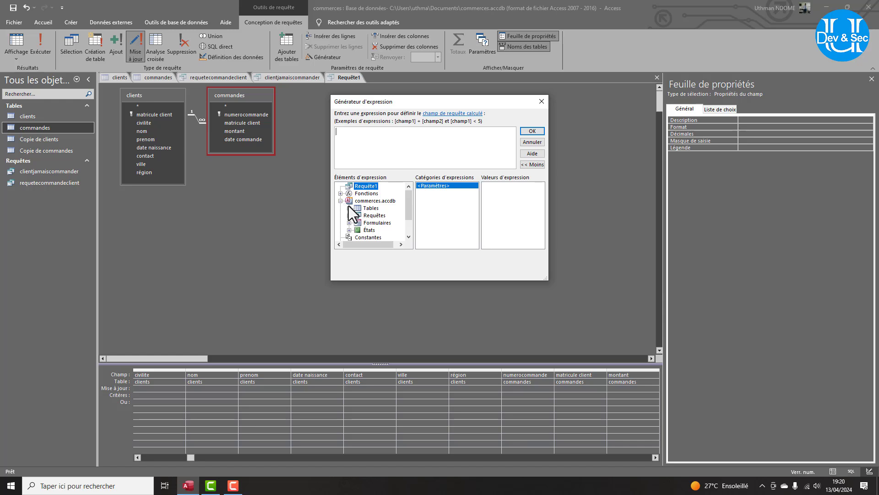
pyautogui.click(350, 208)
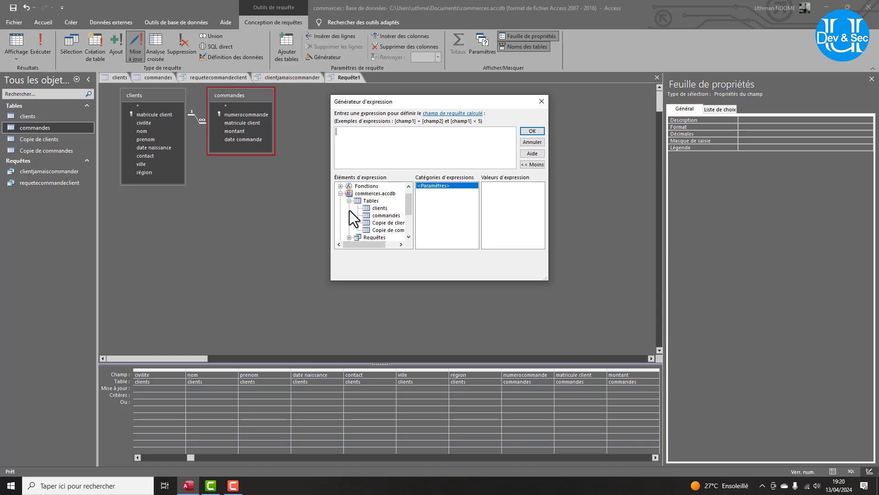
pyautogui.click(378, 216)
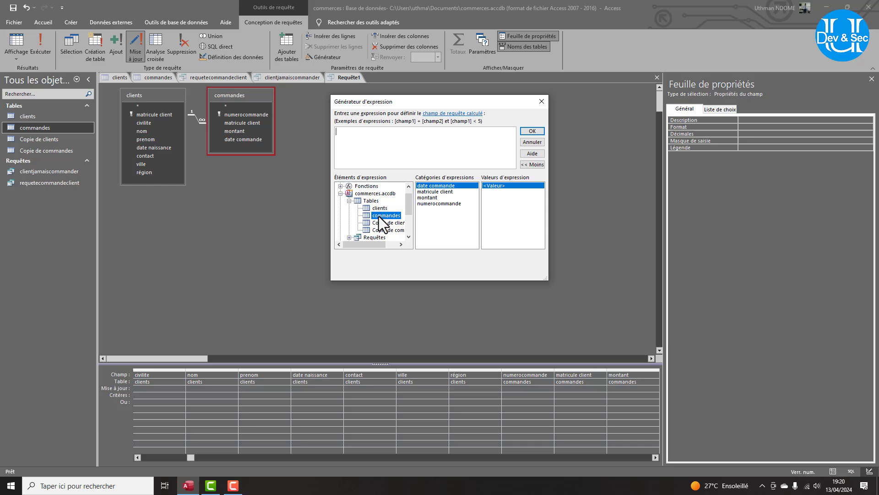
pyautogui.doubleClick(427, 199)
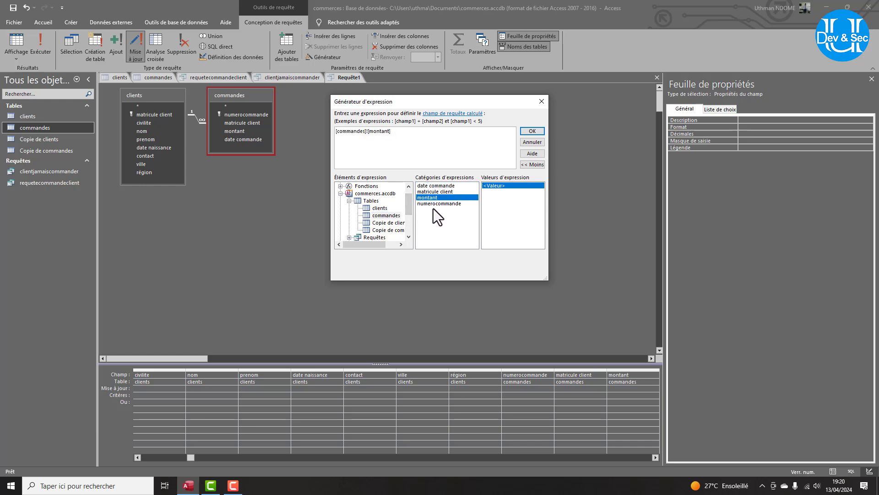
# Complete the expression to subtract montant * 0,05 and confirm it into the update cell.
pyautogui.click(336, 132)
pyautogui.write('(')
pyautogui.press('End')
pyautogui.write('-')
pyautogui.doubleClick(436, 198)
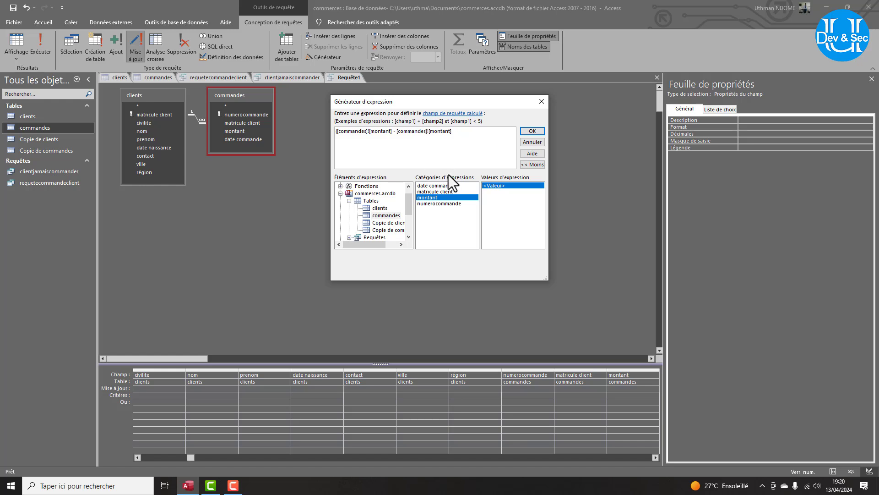
pyautogui.write('* 0.')
pyautogui.press('BackSpace')
pyautogui.write(',0')
pyautogui.write('(')
pyautogui.write('(')
pyautogui.moveTo(392, 132); pyautogui.dragTo(337, 128)
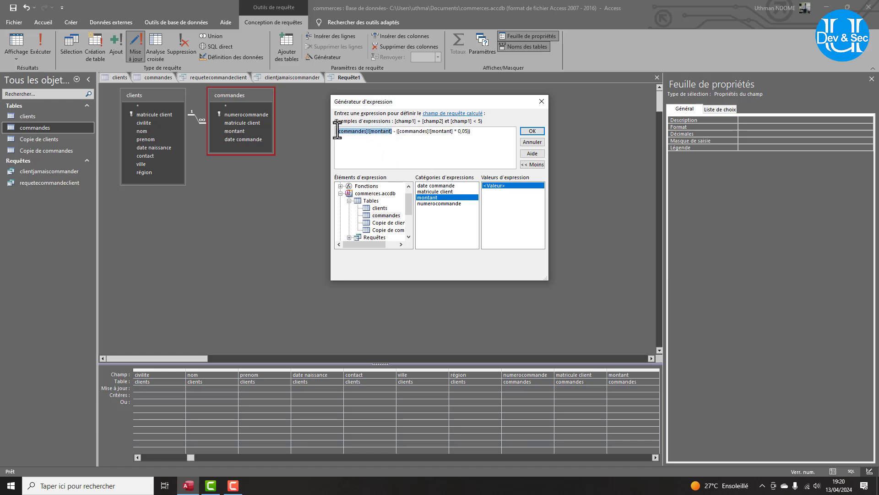
pyautogui.click(538, 131)
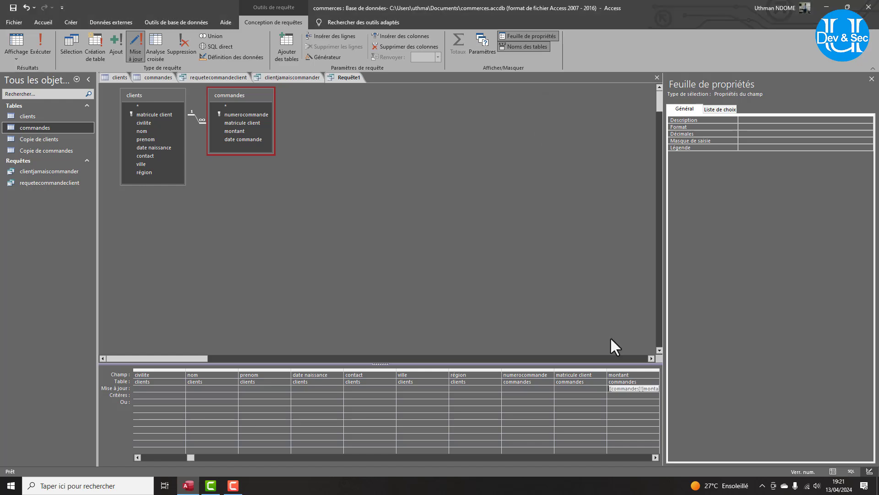
# Add the criterion >12000 on montant and save the update query as requetemiseajour.
pyautogui.click(623, 395)
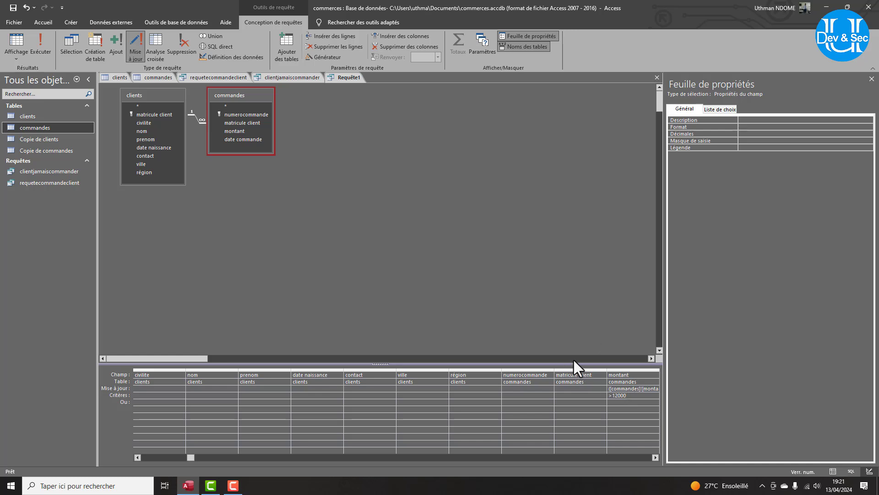
pyautogui.hotkey('ctrl', 's')
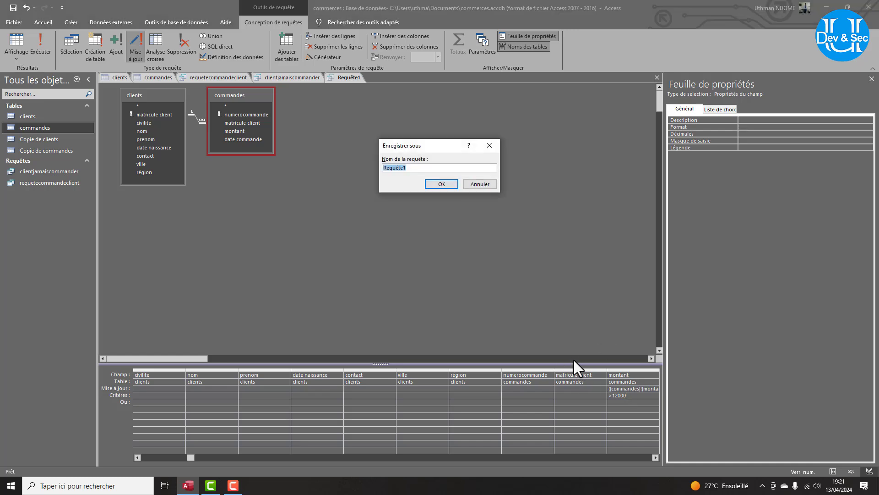
pyautogui.write('requetemiseajour')
pyautogui.press('Return')
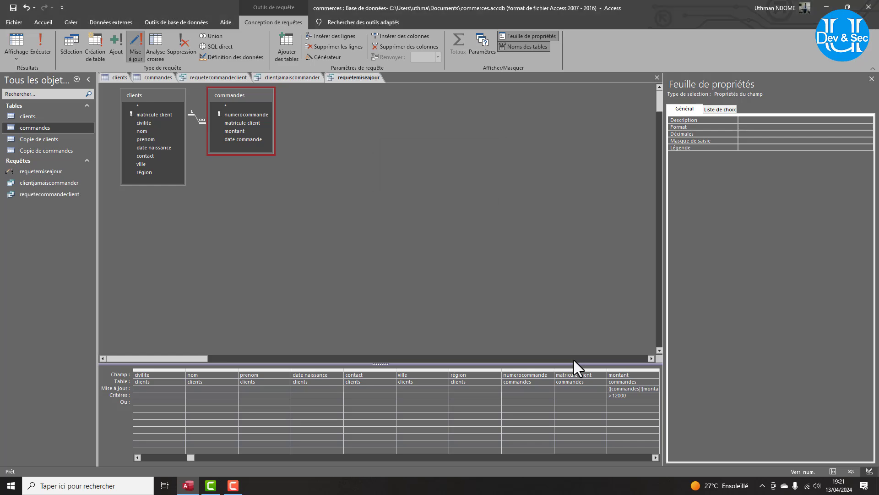
# Close requetemiseajour and run it, confirming the update of the 3 matching rows.
pyautogui.rightClick(364, 75)
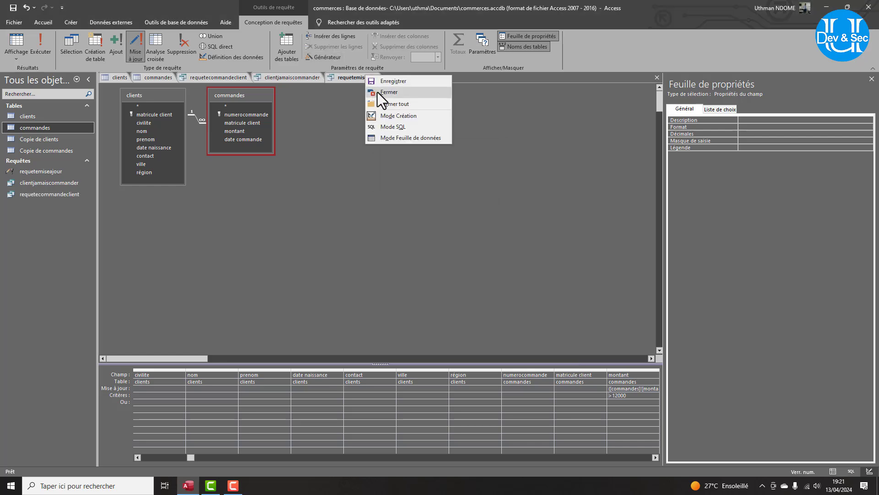
pyautogui.click(377, 92)
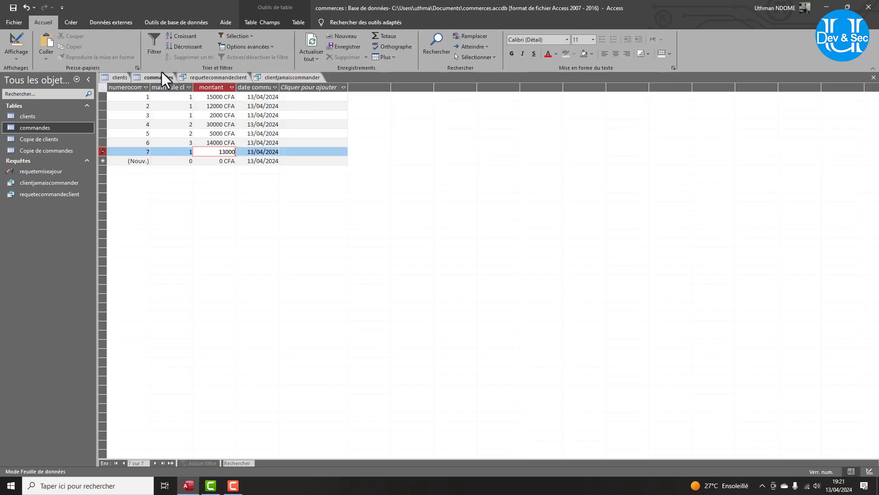
pyautogui.doubleClick(29, 171)
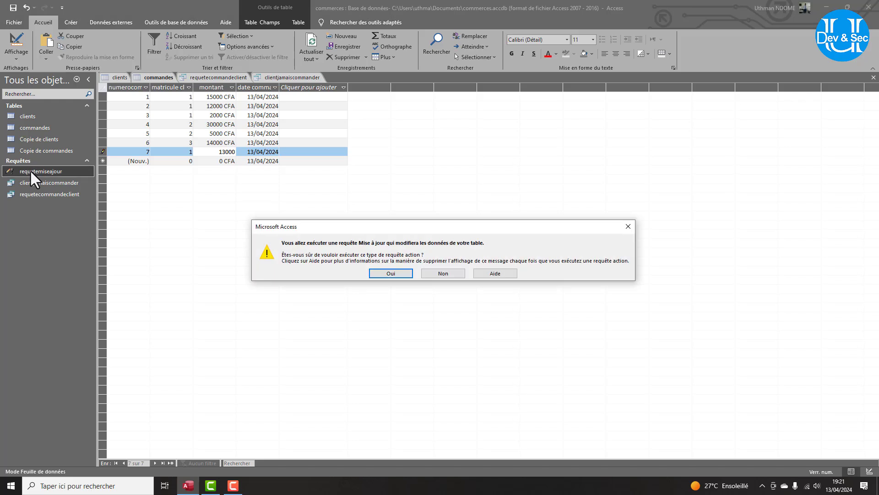
pyautogui.click(388, 273)
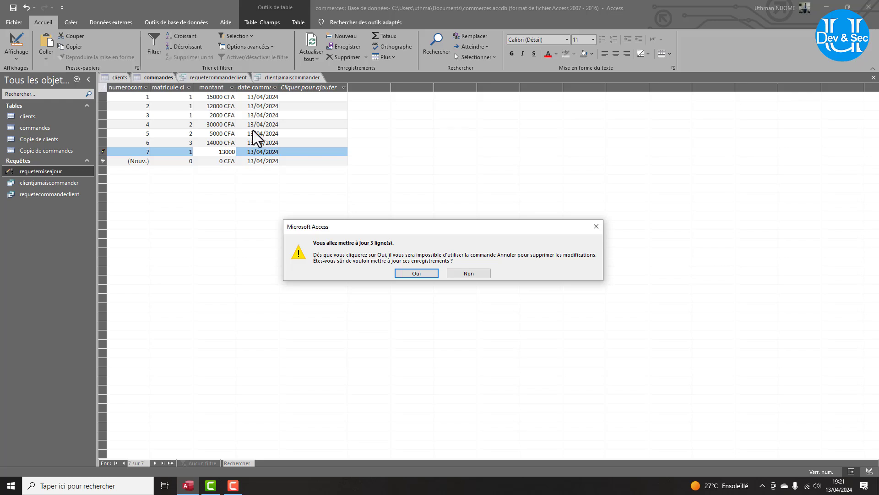
pyautogui.click(416, 273)
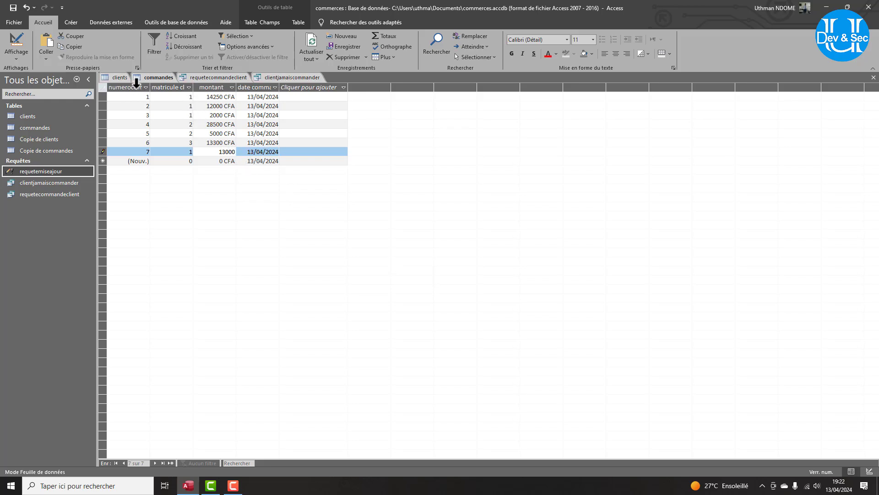
# Compare the updated commandes amounts, such as 14250, against the original Copie de commandes values.
pyautogui.click(209, 97)
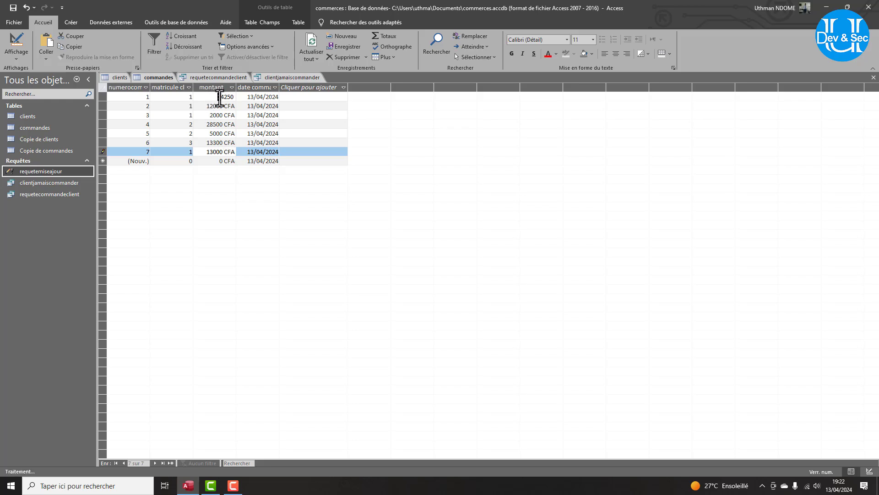
pyautogui.moveTo(219, 97); pyautogui.dragTo(236, 98)
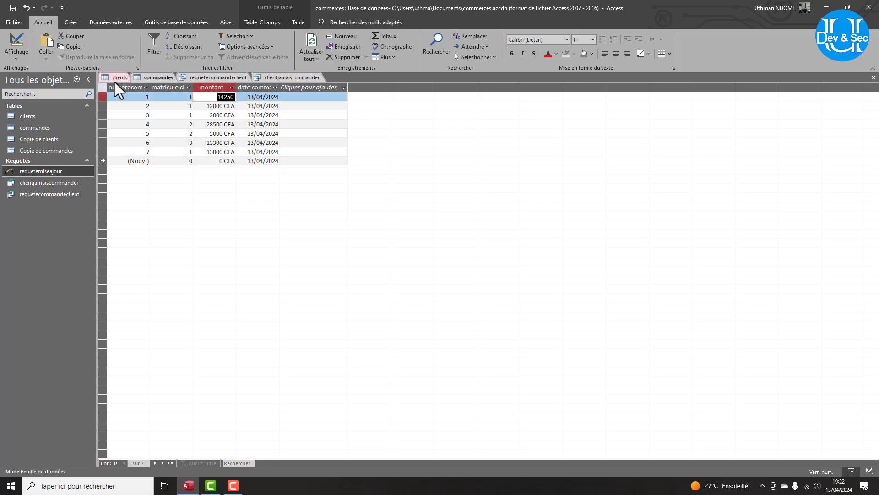
pyautogui.click(41, 151)
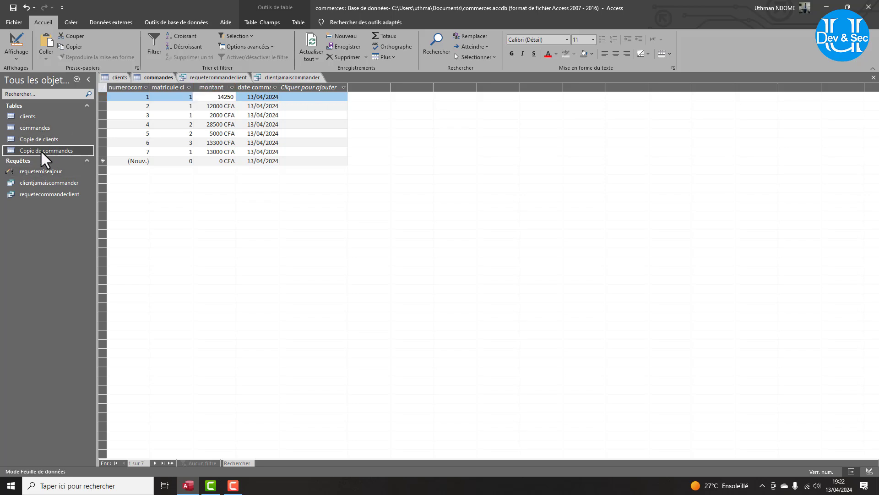
pyautogui.doubleClick(40, 150)
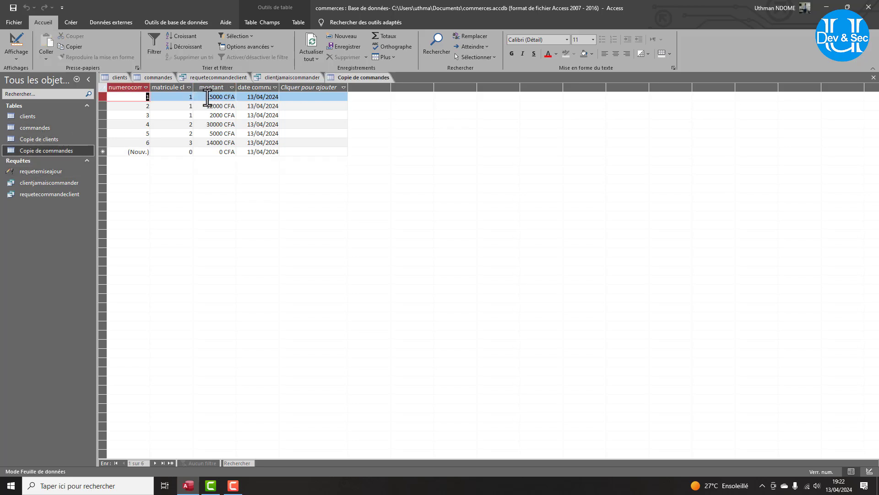
pyautogui.click(160, 76)
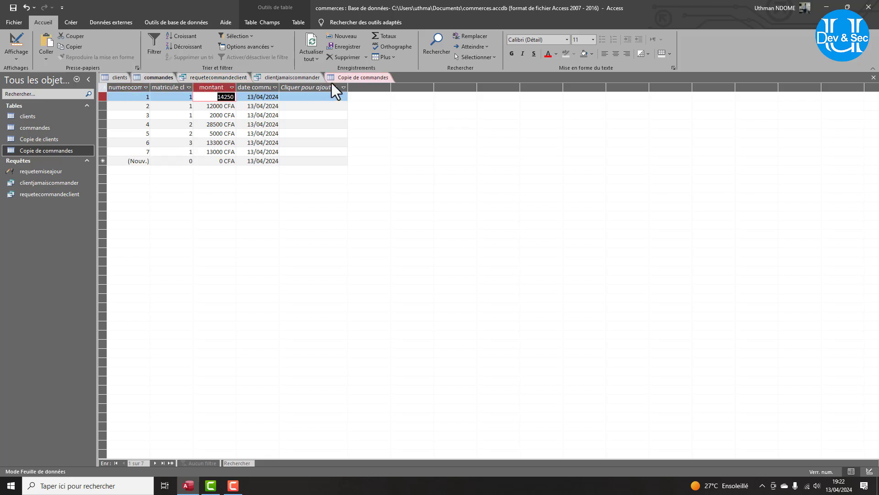
pyautogui.click(347, 76)
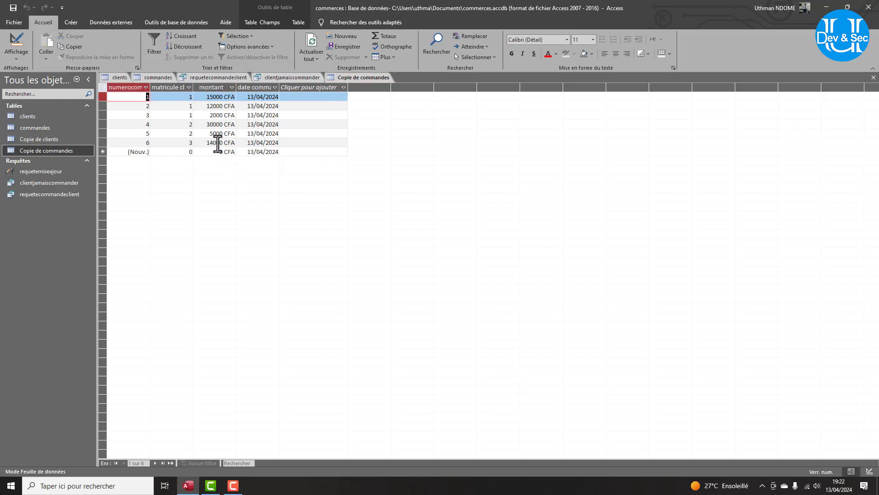
pyautogui.click(151, 78)
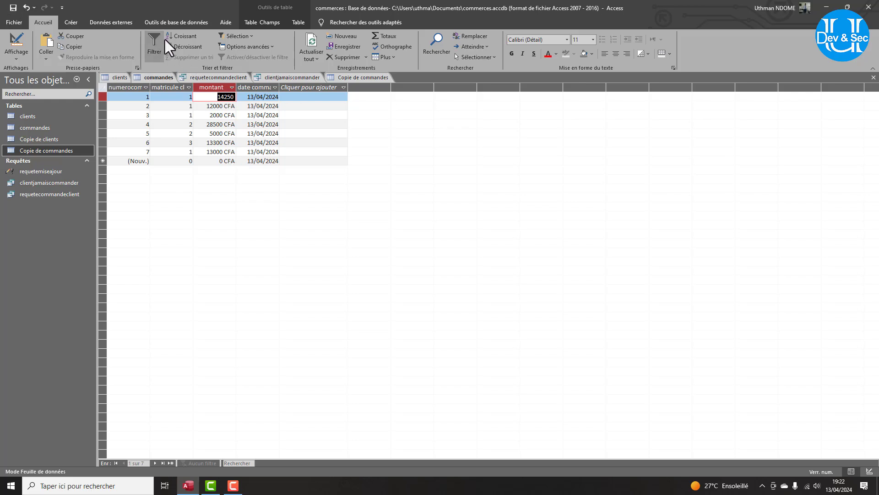
pyautogui.click(164, 20)
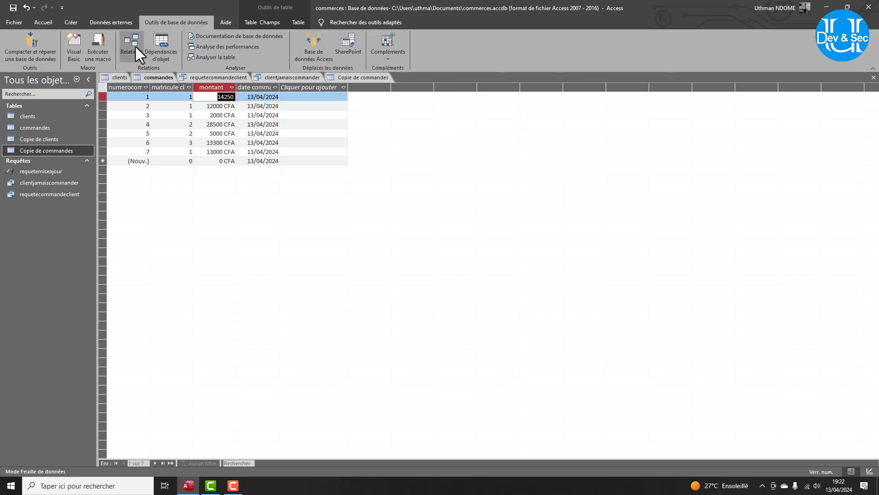
# Start a new design-view query with the clients table added.
pyautogui.click(72, 23)
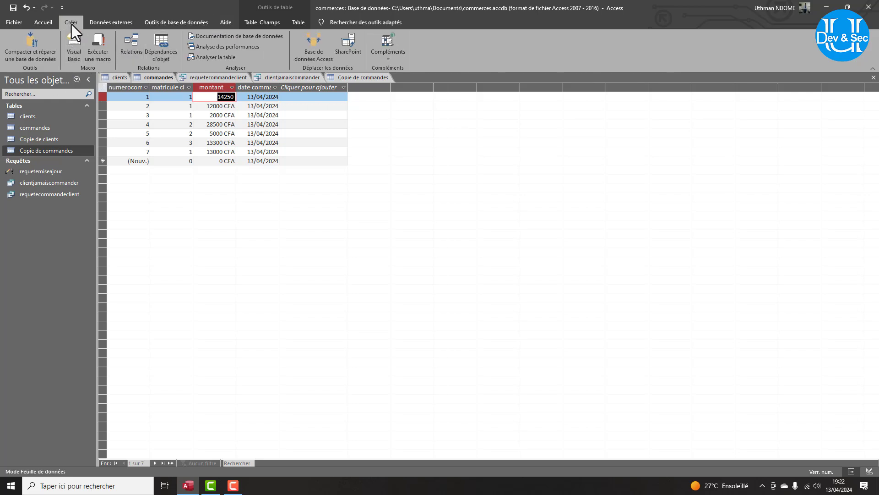
pyautogui.click(165, 52)
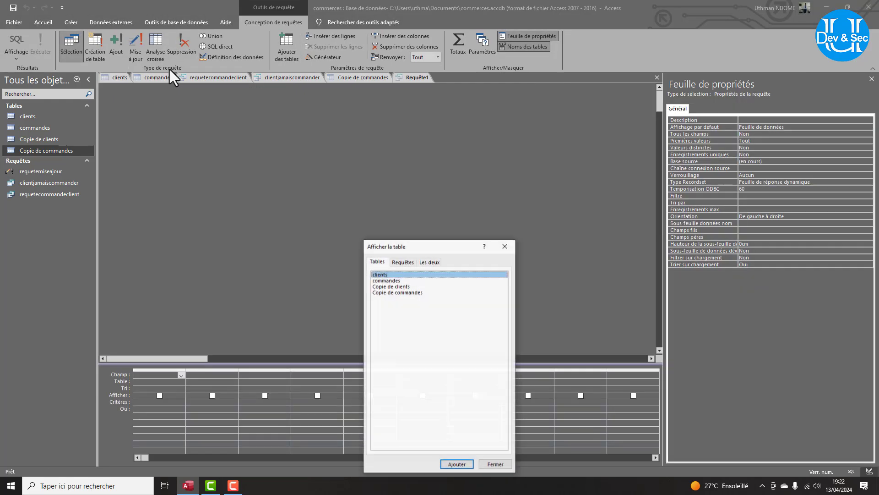
pyautogui.click(389, 281)
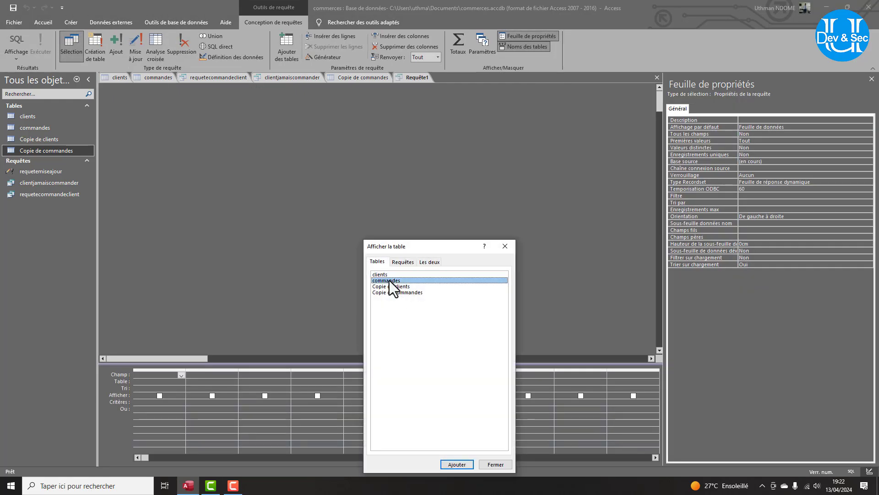
pyautogui.click(387, 274)
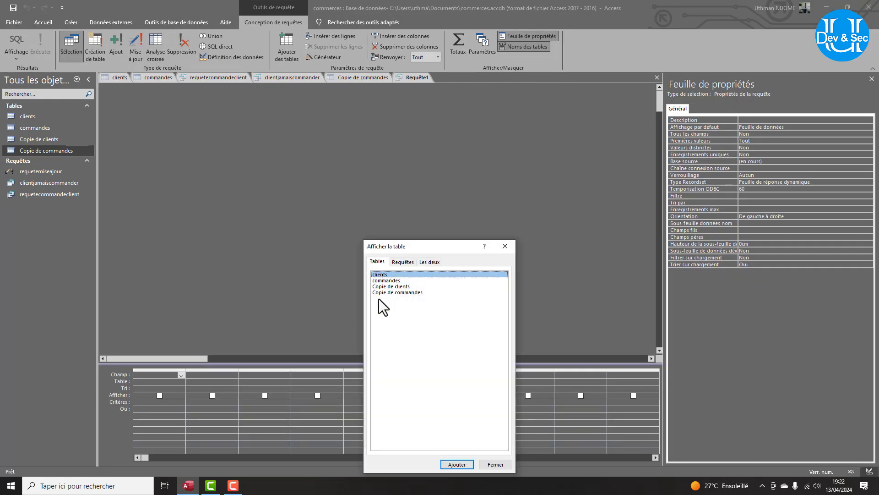
pyautogui.click(450, 463)
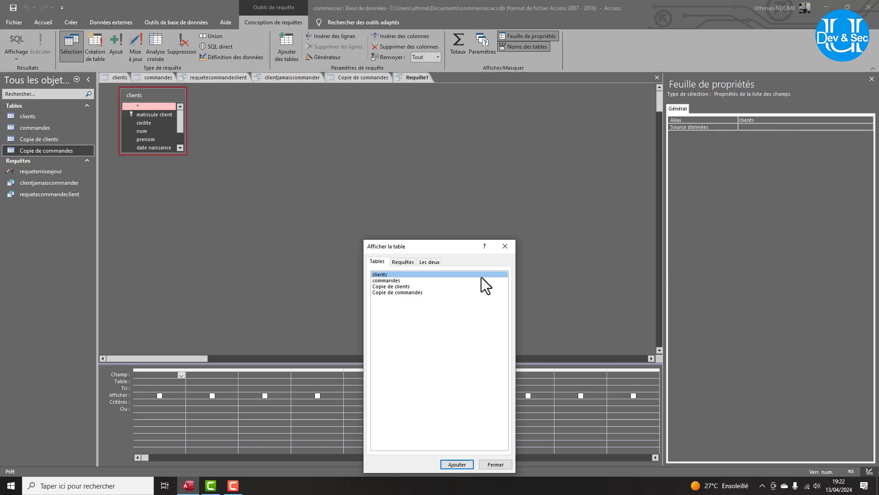
pyautogui.click(504, 246)
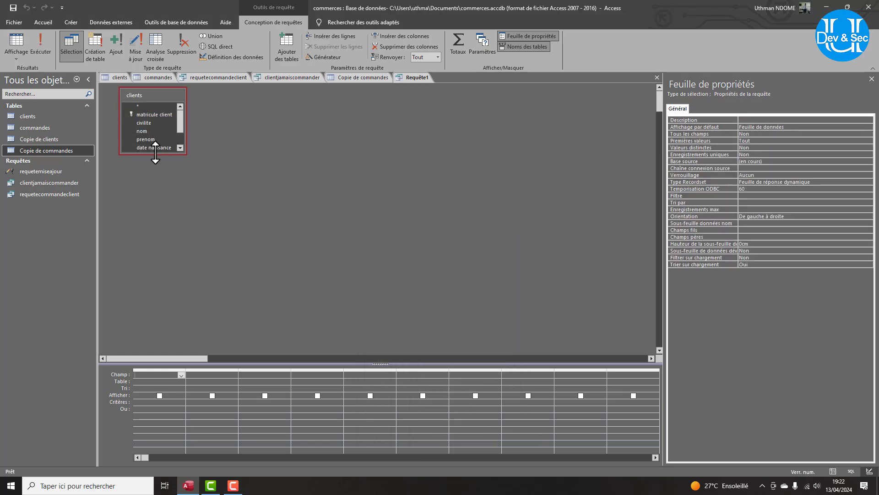
# Place all clients fields, matricule client through région, in the grid and make it a delete query.
pyautogui.moveTo(154, 155); pyautogui.dragTo(151, 221)
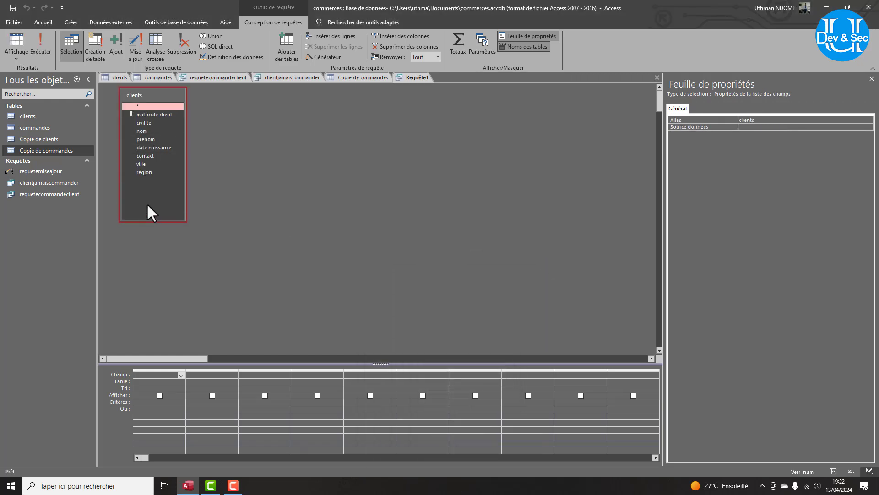
pyautogui.click(139, 114)
pyautogui.keyDown('shift'); pyautogui.click(153, 171); pyautogui.keyUp('shift')
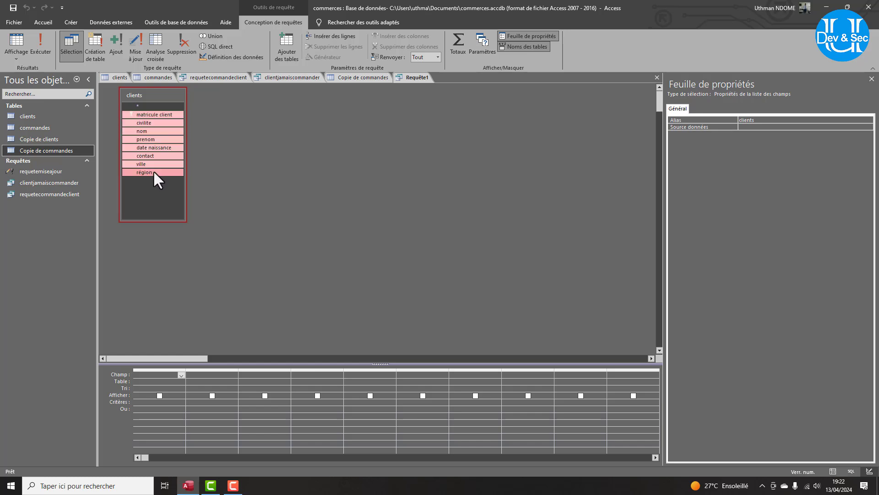
pyautogui.moveTo(142, 123); pyautogui.dragTo(154, 372)
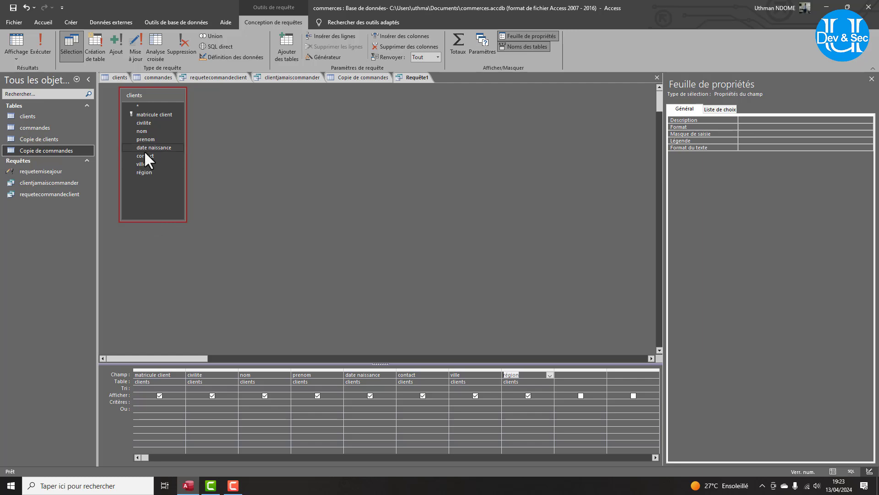
pyautogui.click(179, 51)
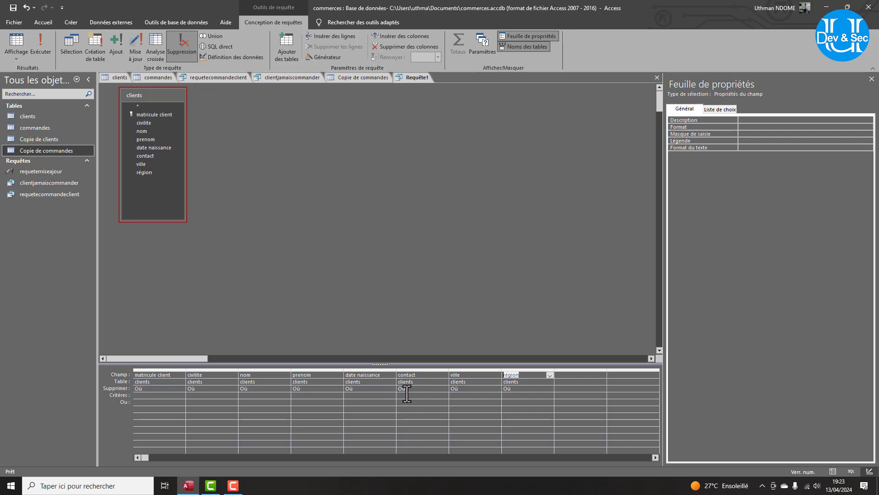
# Set the ville criterion to Comme "Mbour" and name the delete query requetesuppression.
pyautogui.click(462, 396)
pyautogui.write('comm')
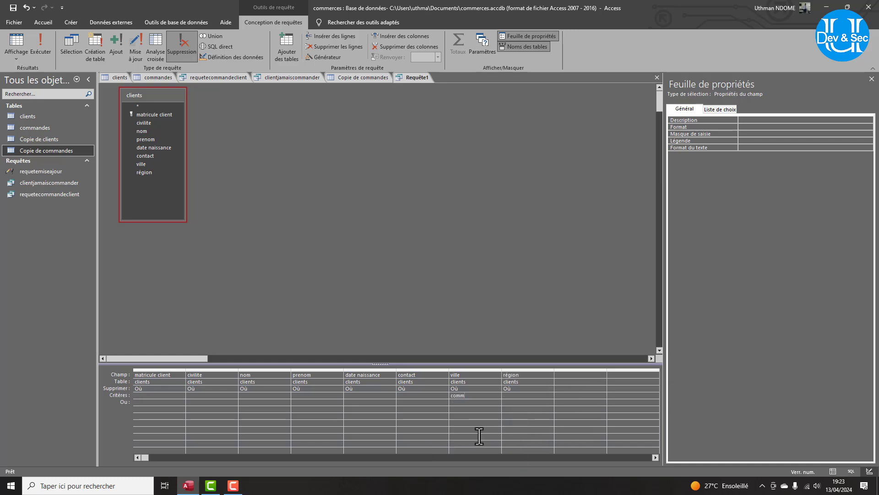
pyautogui.write('e "Mbour')
pyautogui.press('Return')
pyautogui.hotkey('ctrl', 's')
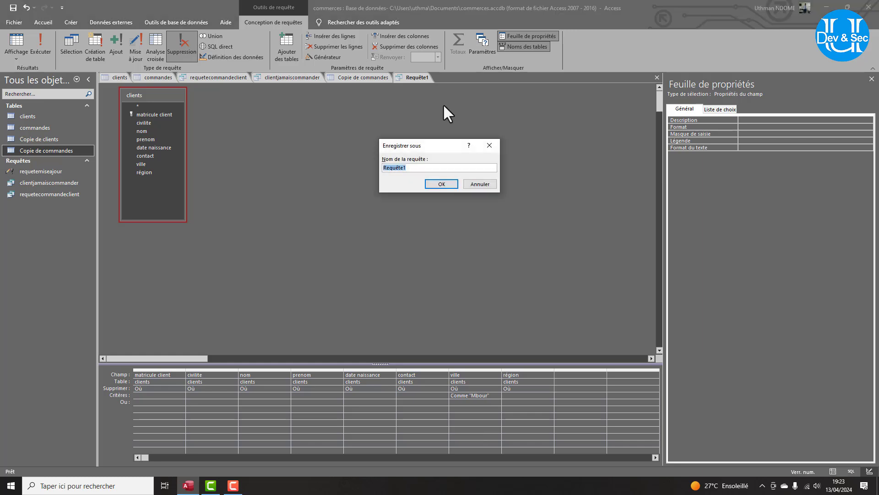
pyautogui.write('requetesuppression')
# Confirm saving requetesuppression, then change its ville criterion from Mbour to Médine.
pyautogui.click(119, 76)
pyautogui.click(441, 183)
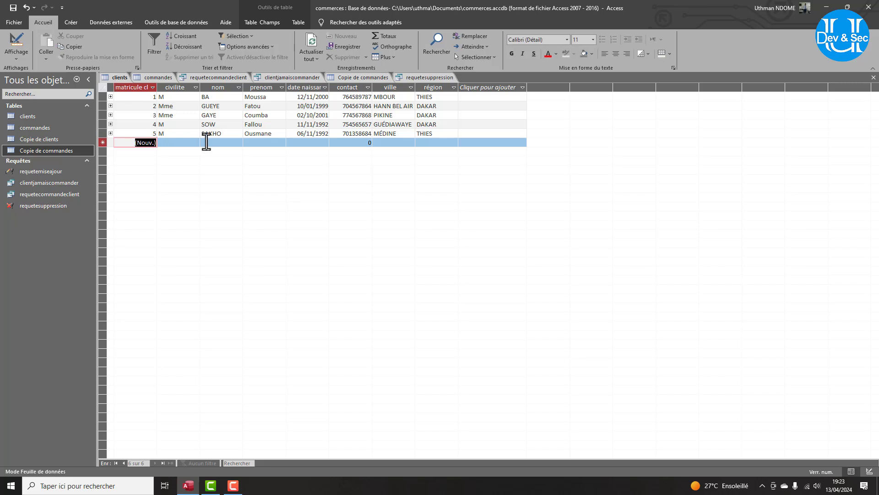
pyautogui.doubleClick(385, 134)
pyautogui.rightClick(385, 133)
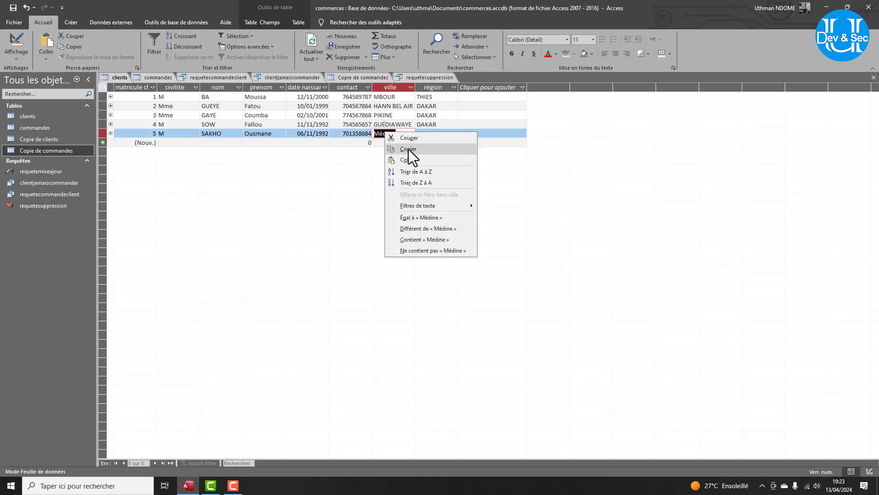
pyautogui.click(408, 148)
pyautogui.click(423, 80)
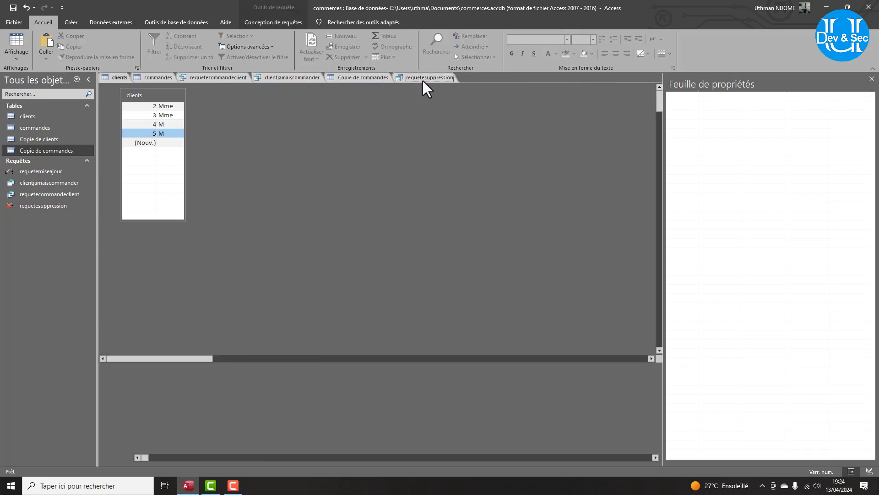
pyautogui.moveTo(472, 396); pyautogui.dragTo(488, 395)
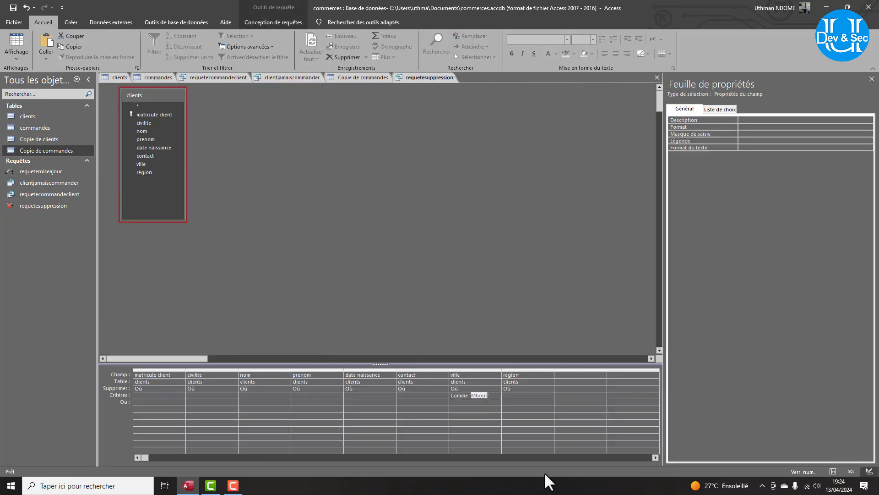
pyautogui.hotkey('ctrl', 'v')
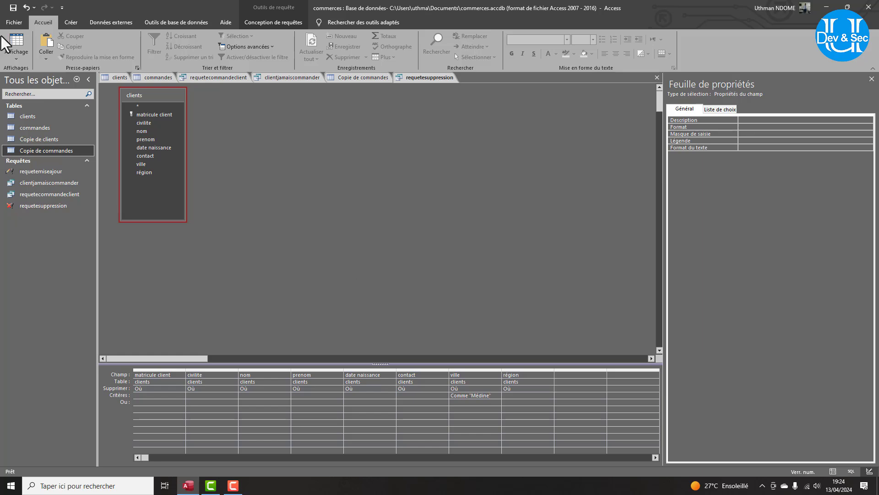
# Close the requetesuppression delete query.
pyautogui.click(273, 24)
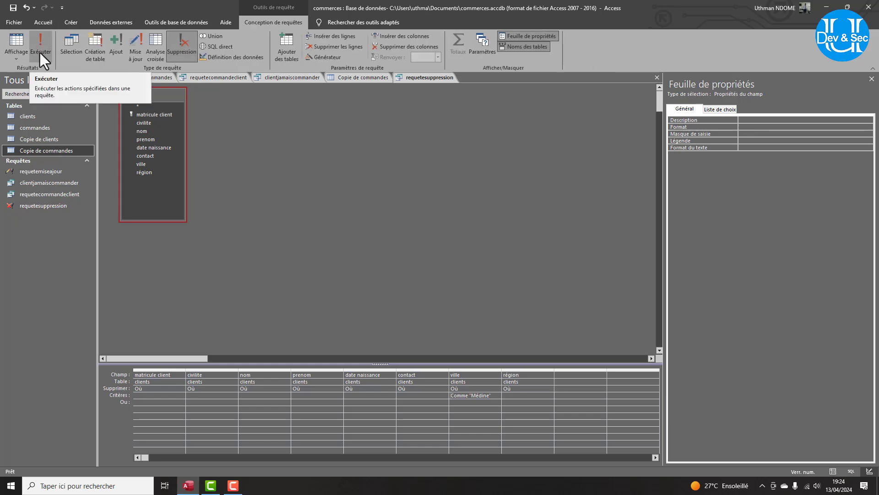
pyautogui.rightClick(407, 76)
pyautogui.click(424, 96)
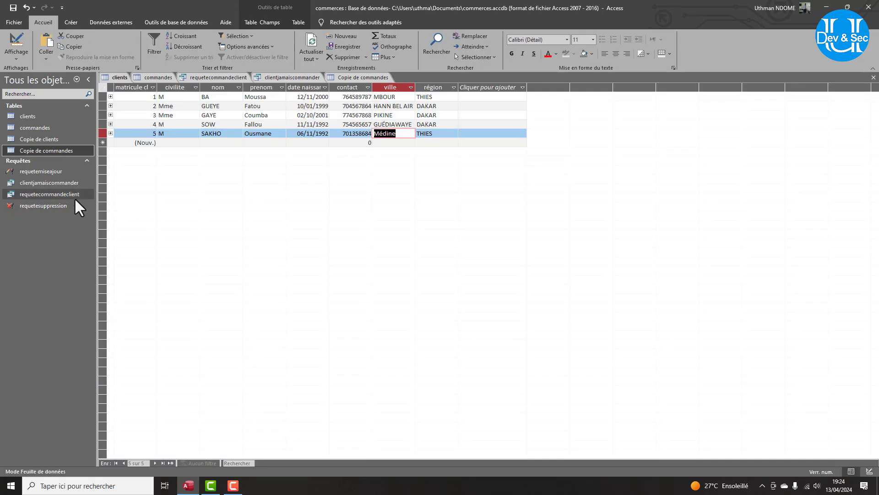
# Run requetesuppression, confirming deletion of the one matching client row.
pyautogui.doubleClick(49, 206)
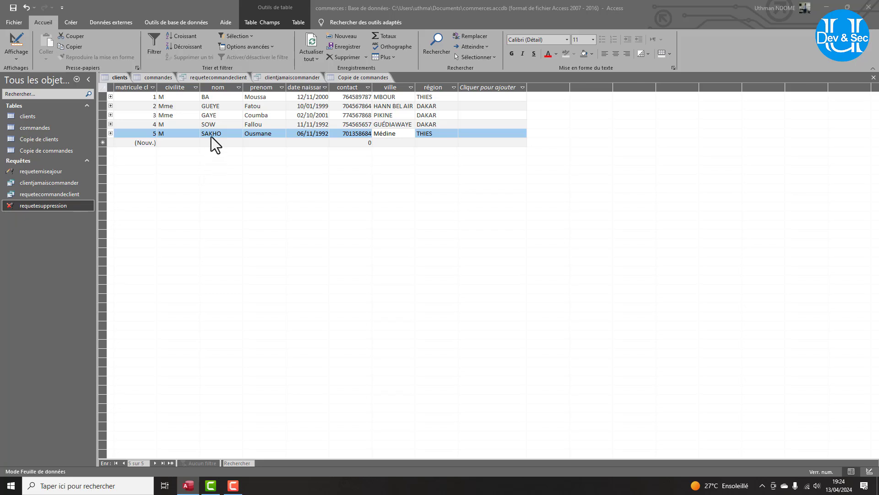
pyautogui.doubleClick(34, 204)
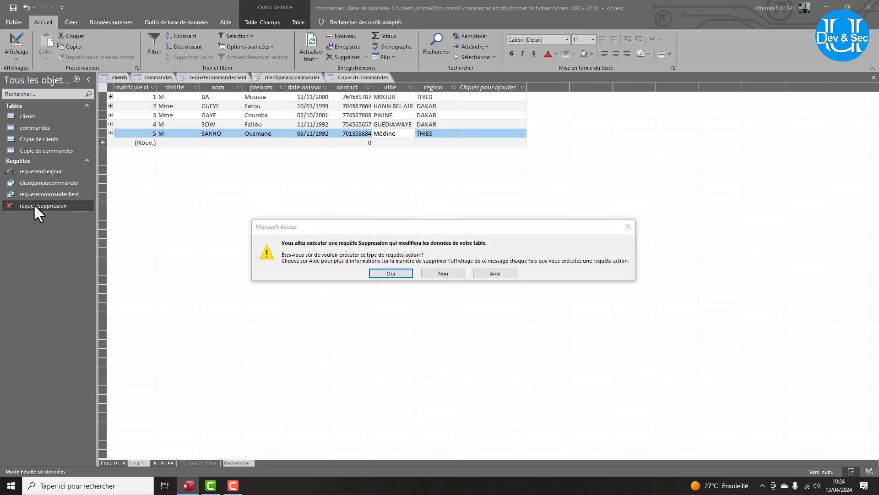
pyautogui.click(391, 273)
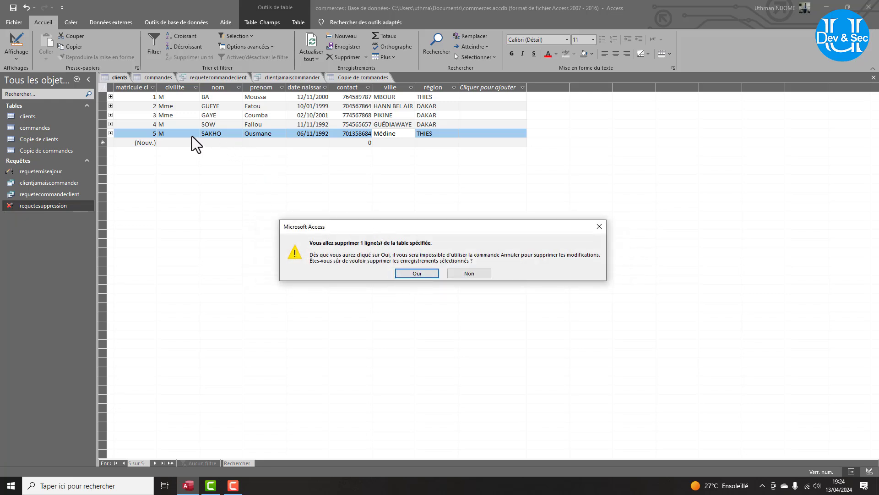
pyautogui.click(422, 274)
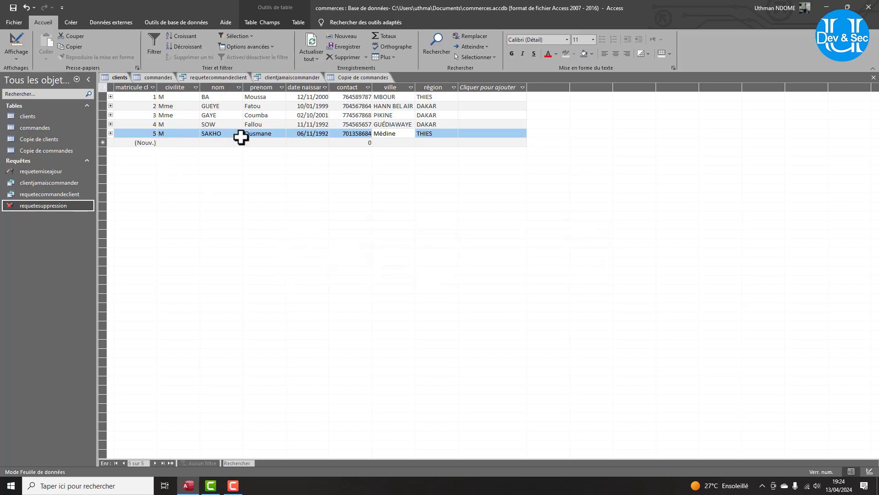
# Check the clients table and Copie de commandes to verify the Médine client was removed.
pyautogui.click(112, 76)
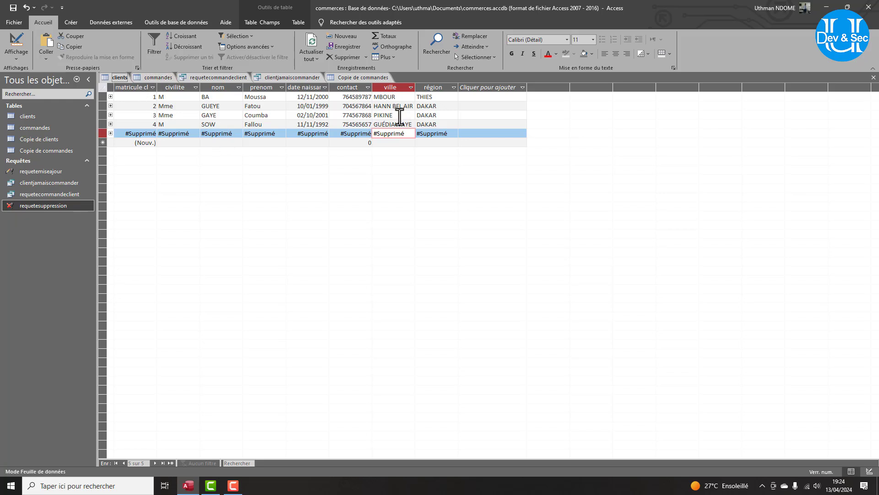
pyautogui.click(367, 78)
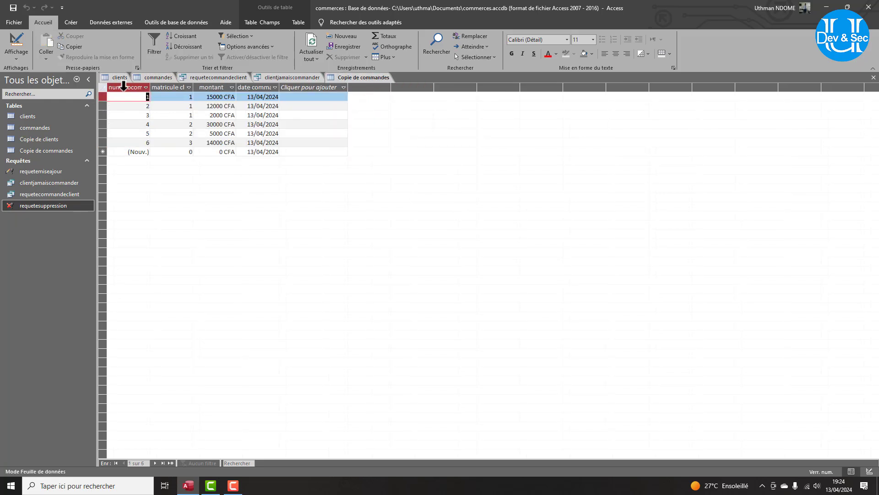
pyautogui.click(119, 78)
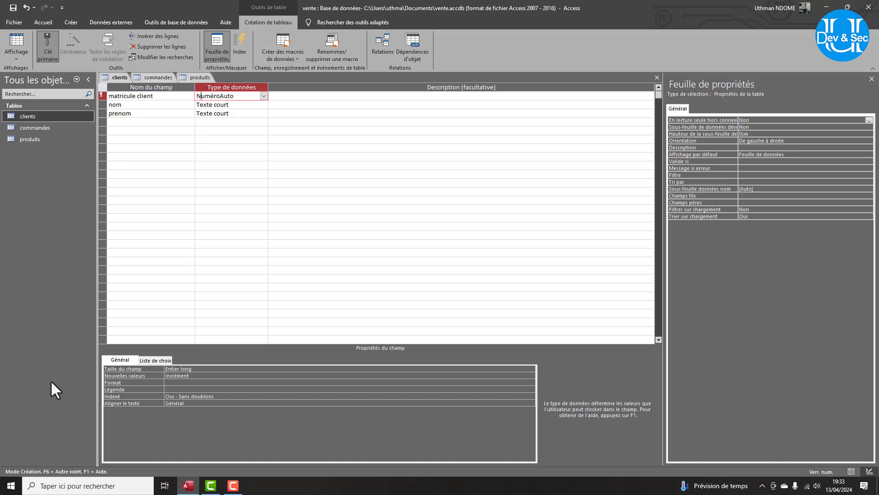
# Review the clients nom and prenom field properties, then the commandes and produits designs, selecting quantite.
pyautogui.click(116, 78)
pyautogui.click(216, 107)
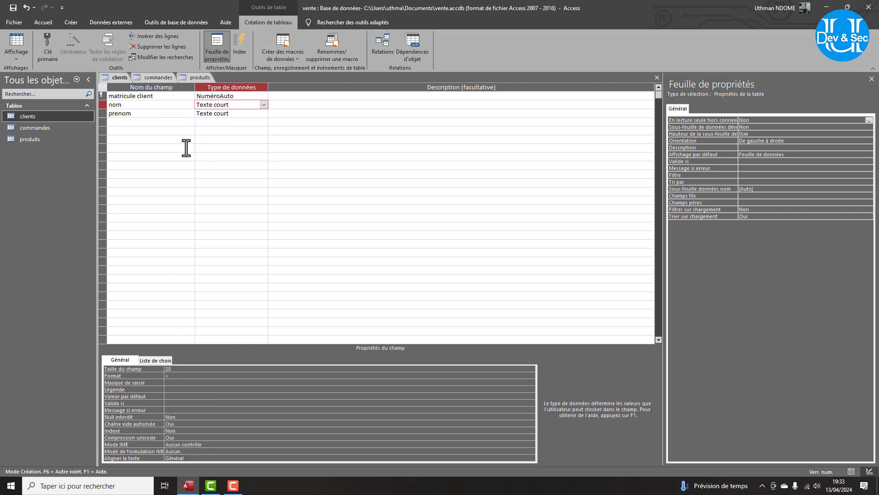
pyautogui.click(231, 113)
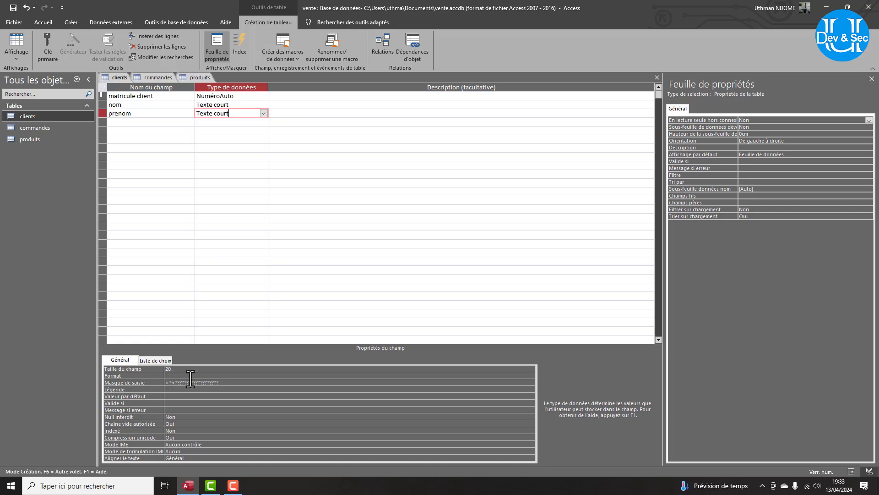
pyautogui.click(152, 77)
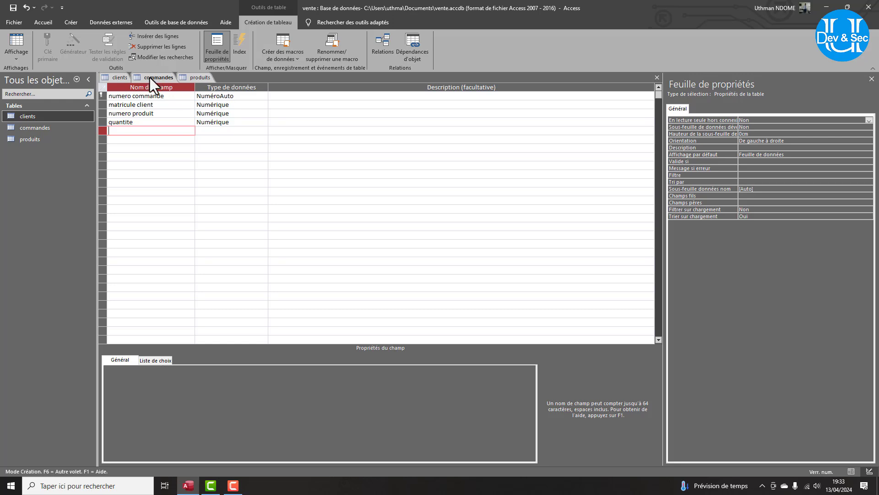
pyautogui.click(192, 80)
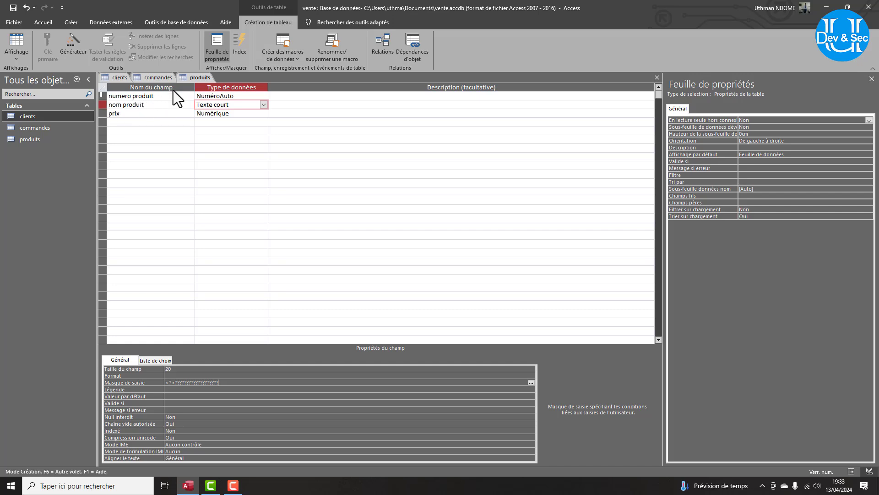
pyautogui.click(150, 77)
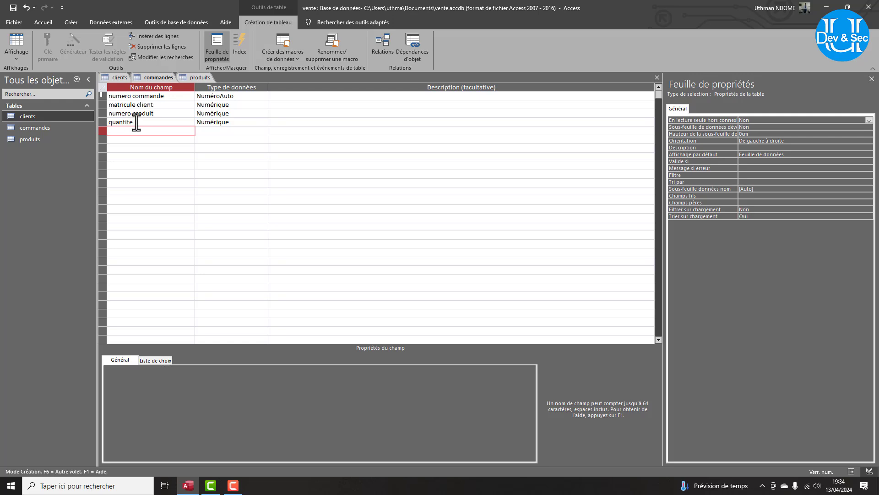
pyautogui.moveTo(133, 121); pyautogui.dragTo(104, 123)
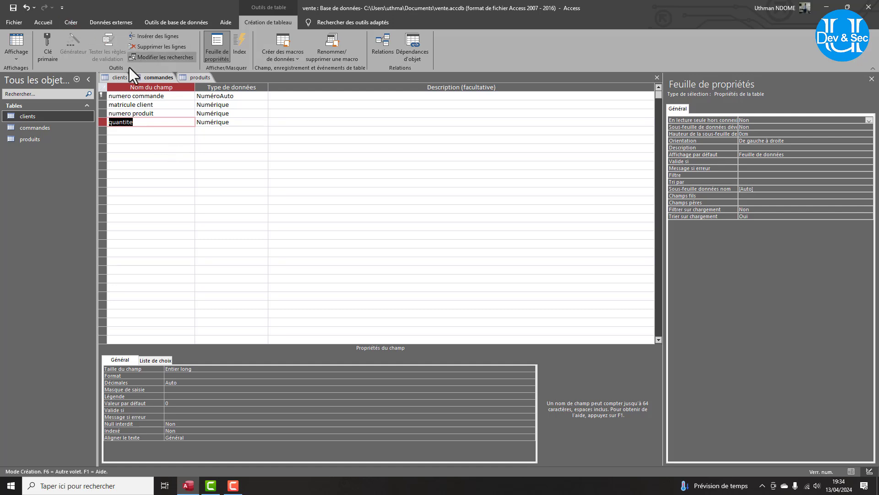
# Close the clients, commandes and produits designs, saving the changes to each.
pyautogui.rightClick(121, 80)
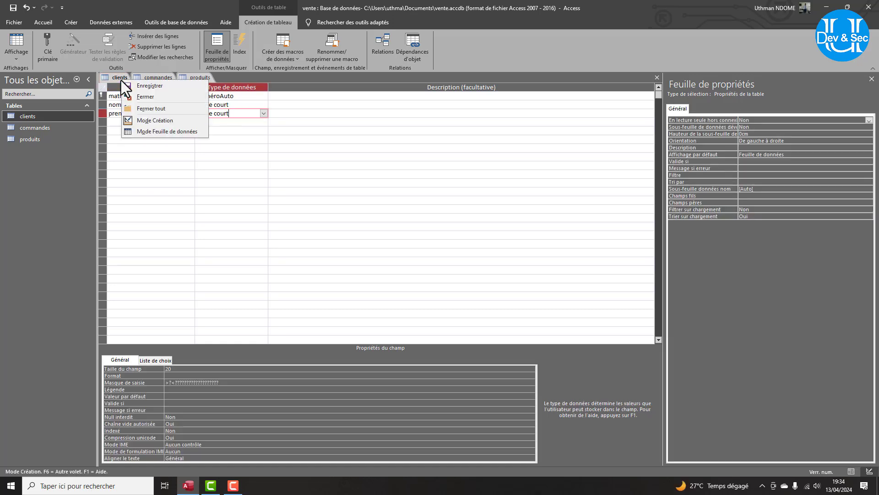
pyautogui.click(161, 97)
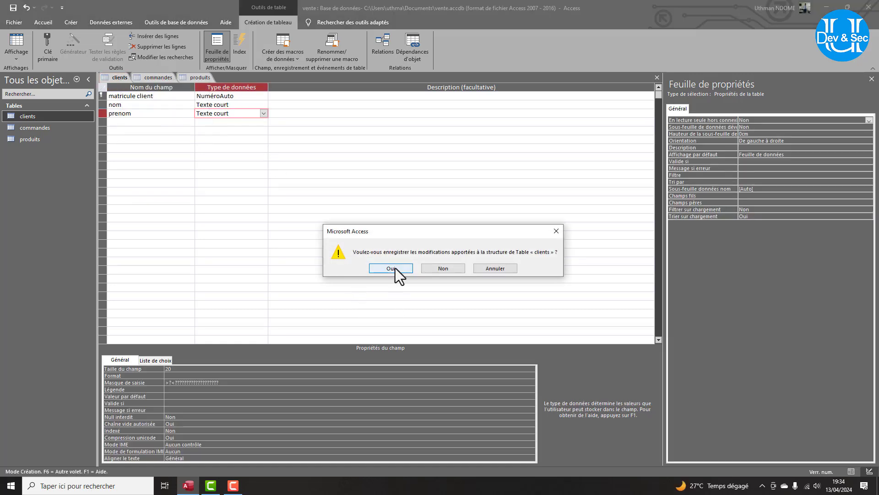
pyautogui.click(391, 268)
pyautogui.rightClick(125, 80)
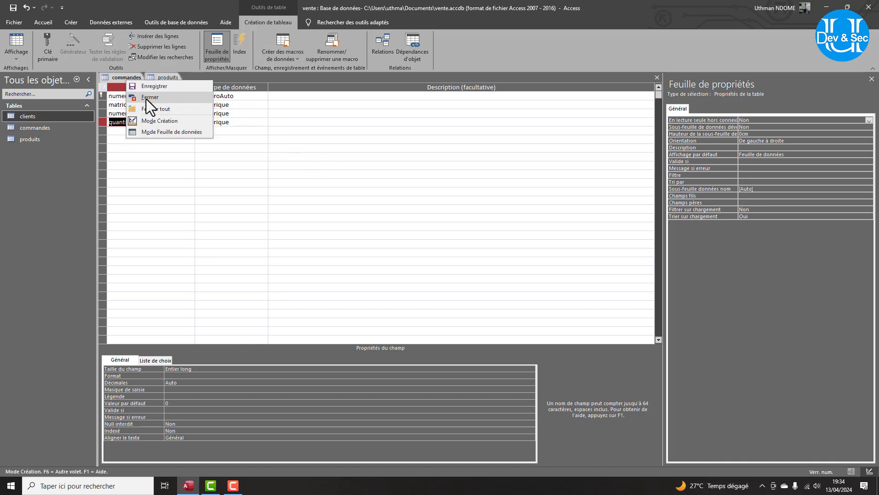
pyautogui.click(147, 99)
pyautogui.click(387, 268)
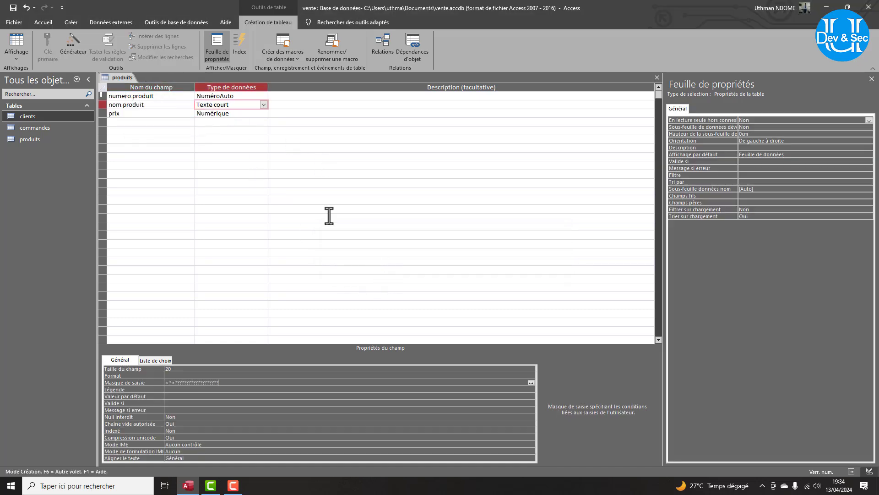
pyautogui.rightClick(116, 76)
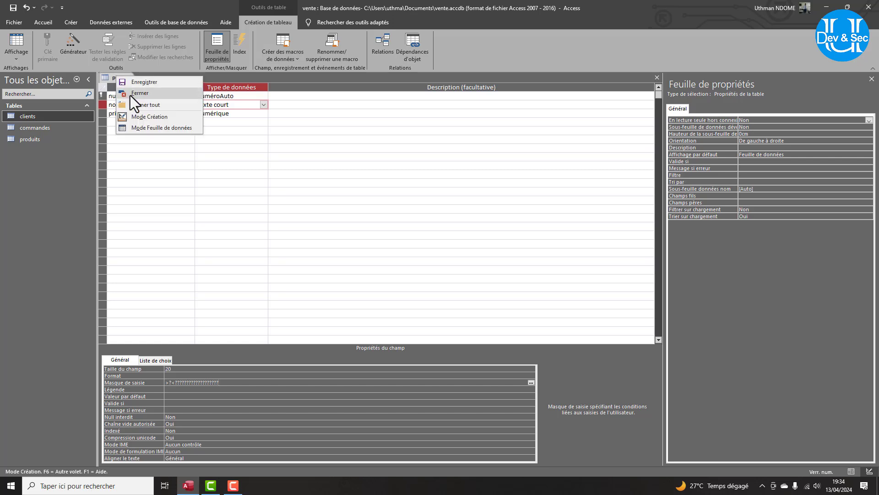
pyautogui.click(130, 95)
pyautogui.click(373, 272)
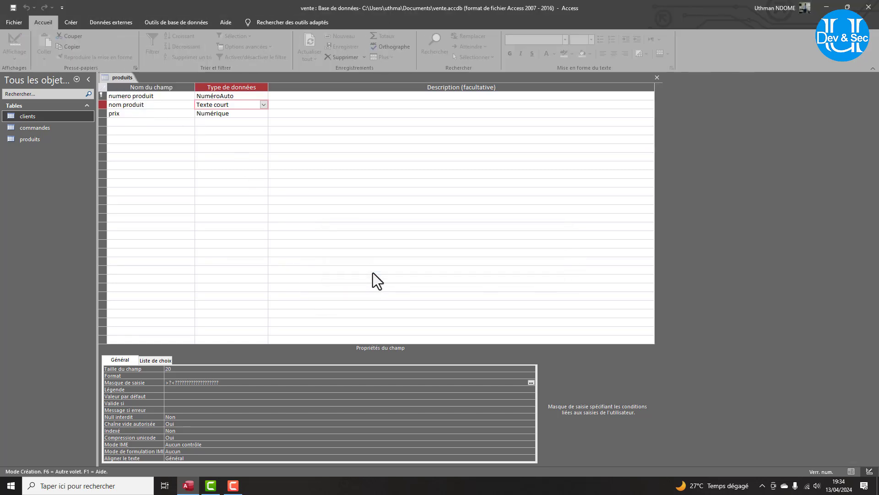
# Open the Relations window and select all three tables to add.
pyautogui.click(159, 23)
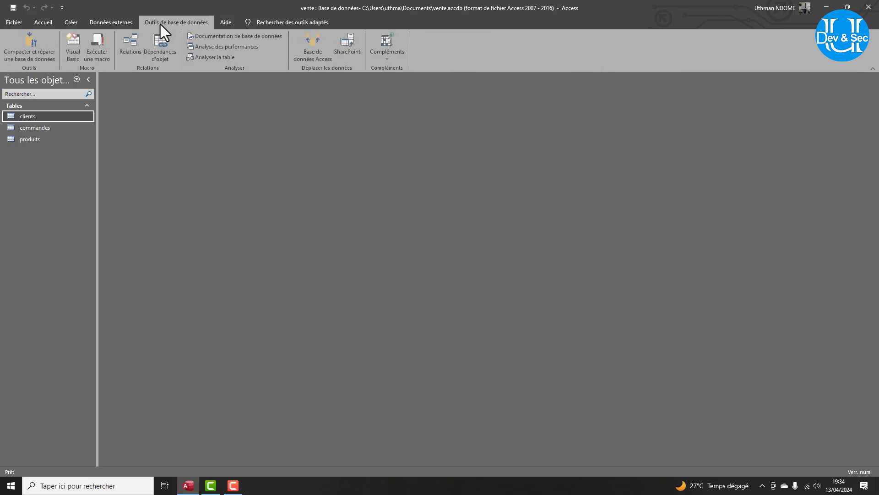
pyautogui.click(133, 44)
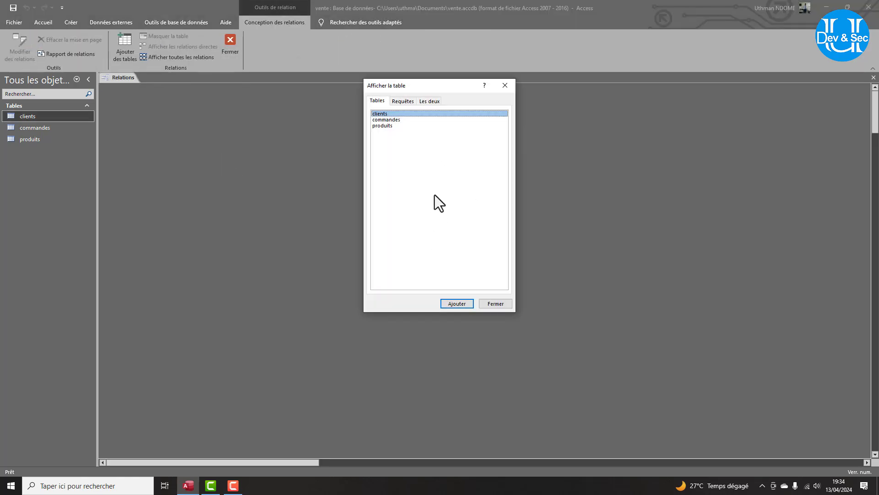
pyautogui.moveTo(435, 194); pyautogui.dragTo(389, 97)
# Add the three tables and link clients to commandes one-to-many on matricule client with referential integrity.
pyautogui.click(457, 304)
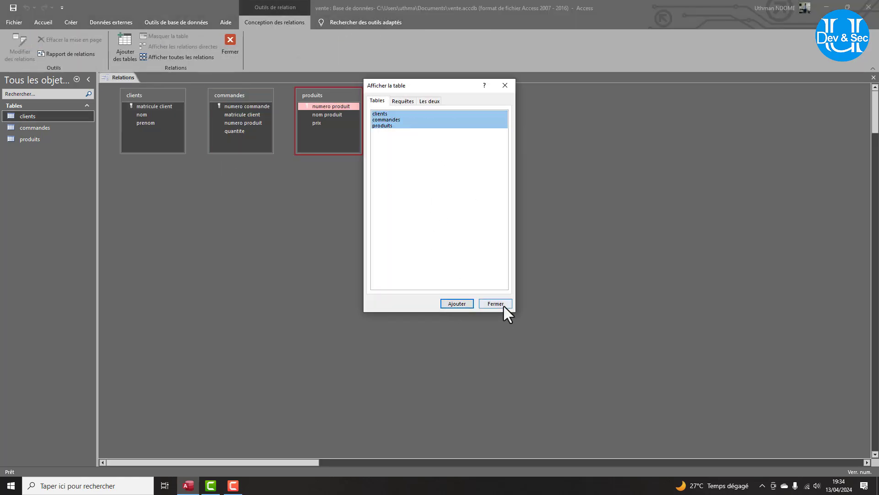
pyautogui.click(503, 304)
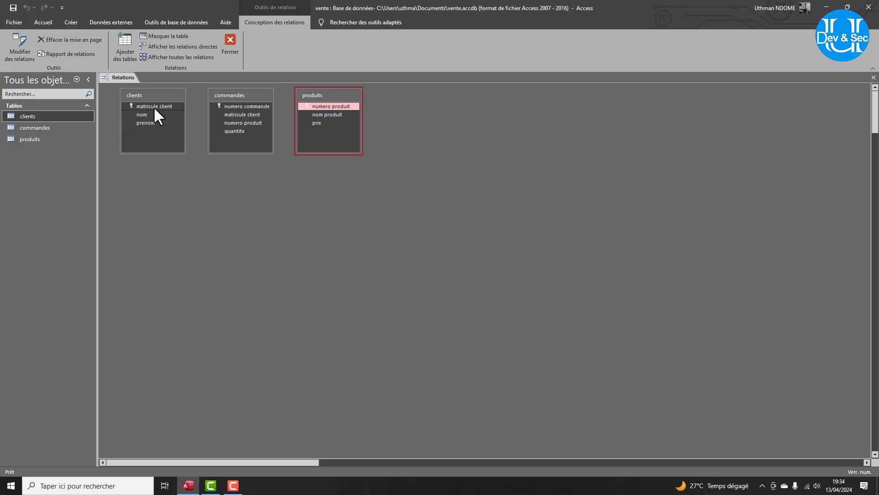
pyautogui.moveTo(153, 105); pyautogui.dragTo(243, 115)
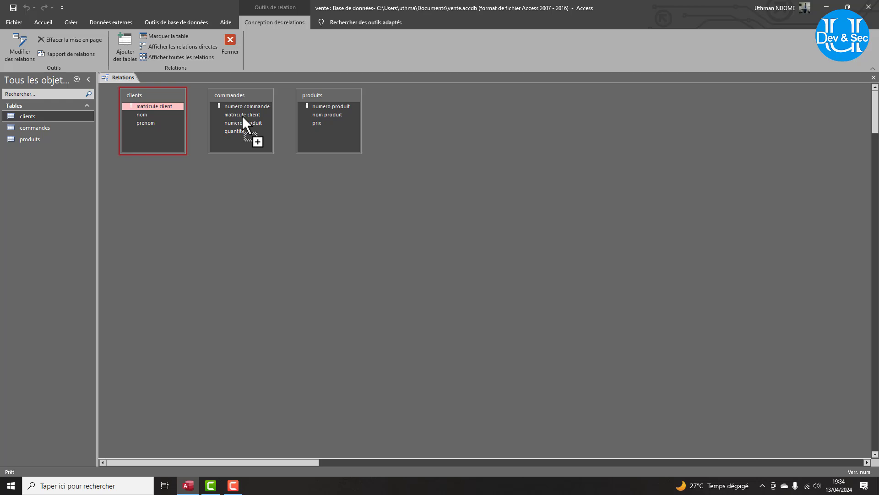
pyautogui.moveTo(242, 116); pyautogui.dragTo(243, 115)
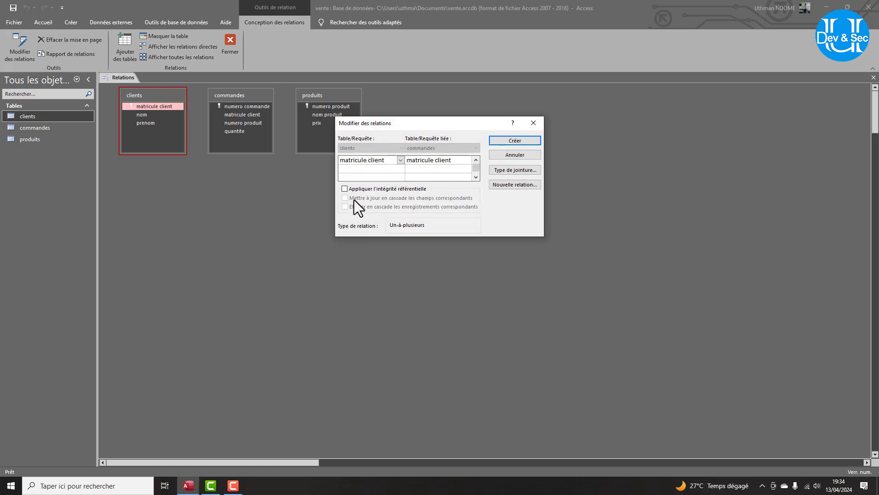
pyautogui.click(346, 188)
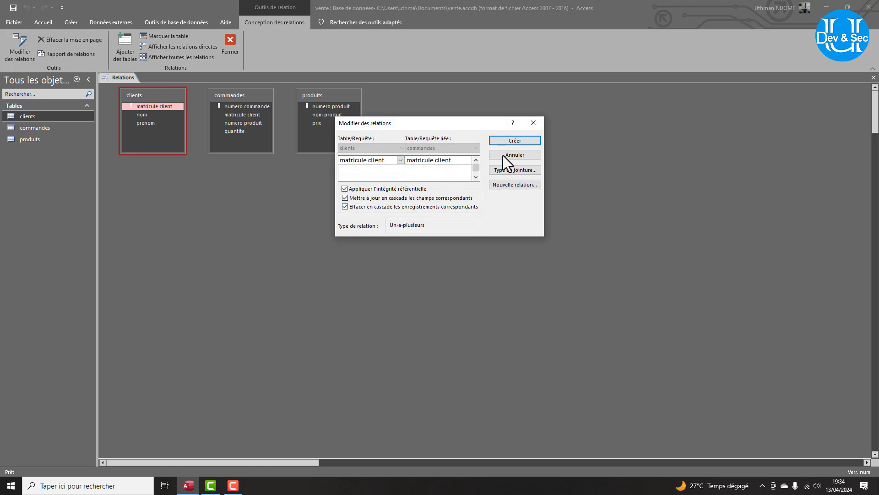
pyautogui.click(510, 141)
# Link produits to commandes one-to-many on numero produit with referential integrity.
pyautogui.moveTo(322, 92); pyautogui.dragTo(245, 122)
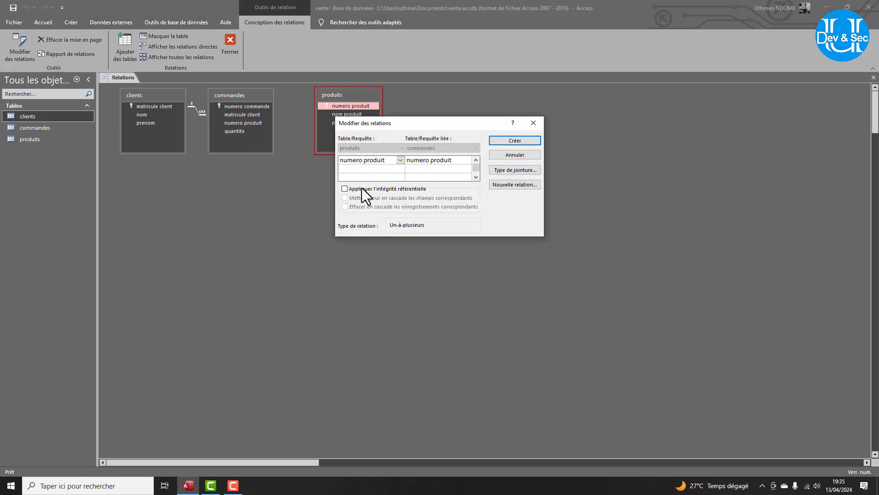
pyautogui.click(345, 189)
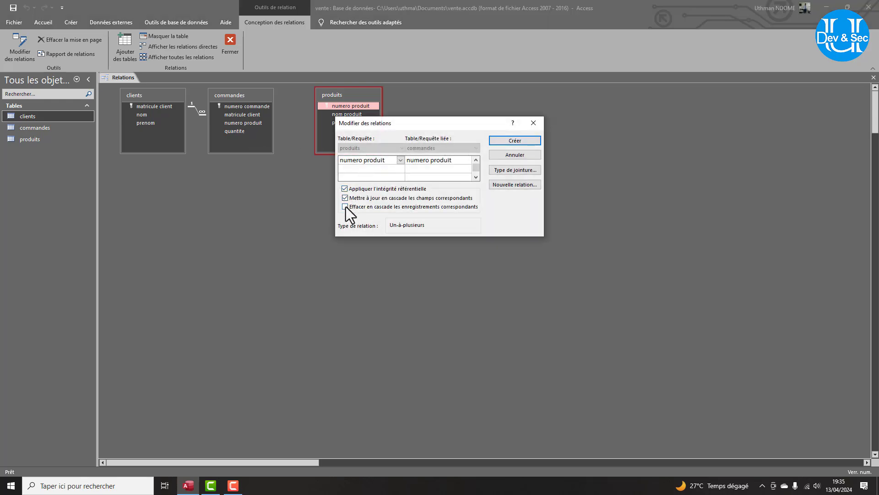
pyautogui.click(521, 141)
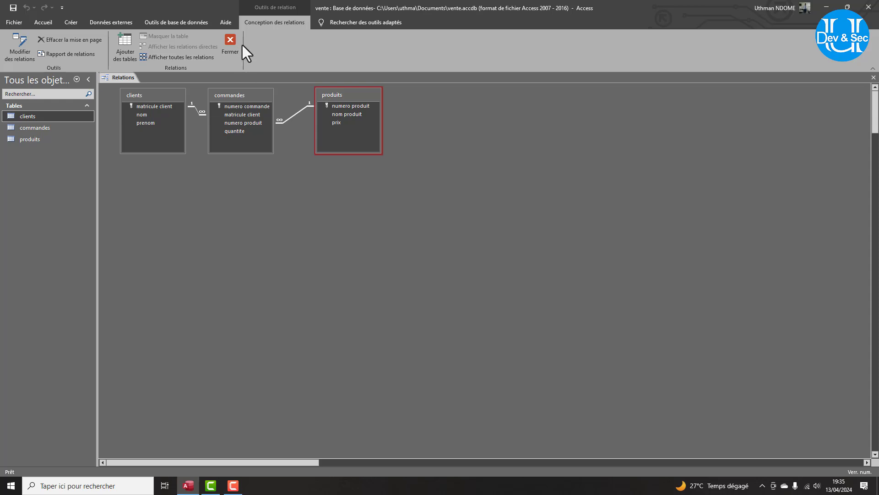
# Close Relations and enter the first two clients' last and first names in the clients table.
pyautogui.click(229, 39)
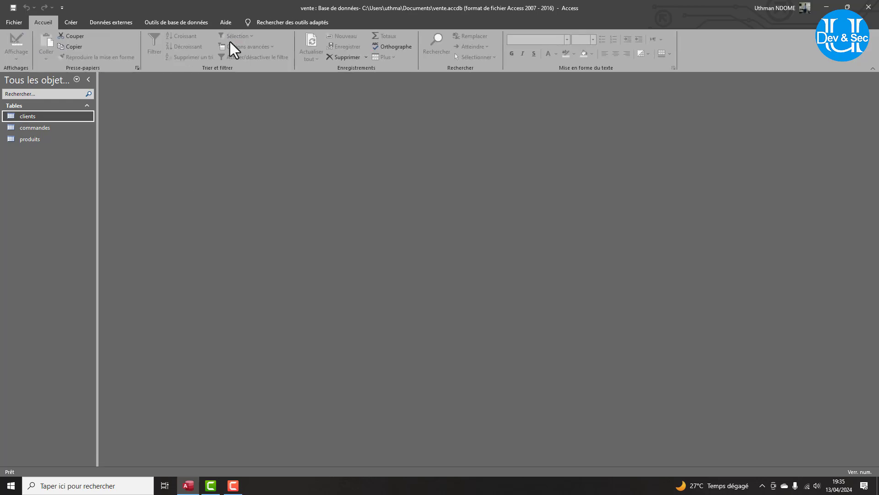
pyautogui.doubleClick(37, 115)
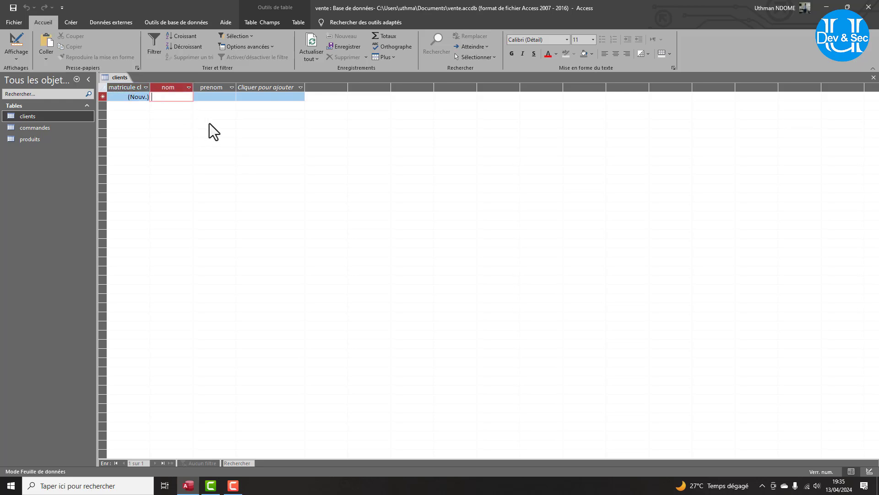
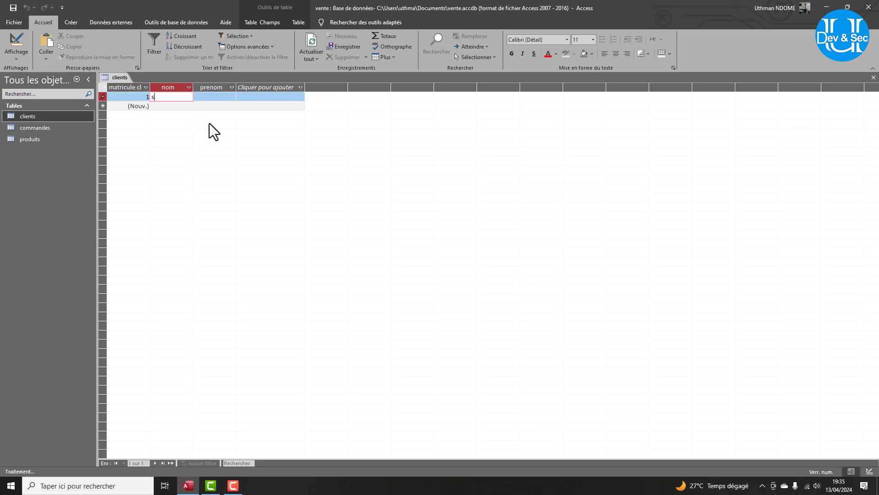
pyautogui.press('Tab')
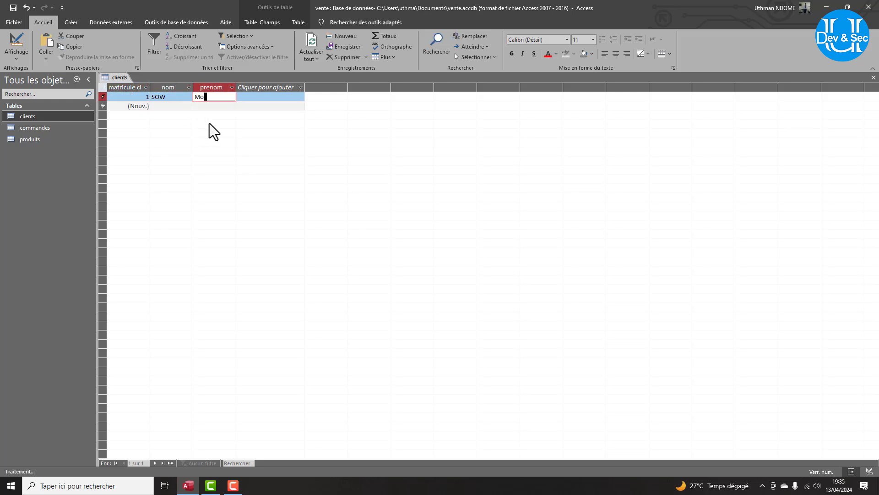
pyautogui.press('Tab')
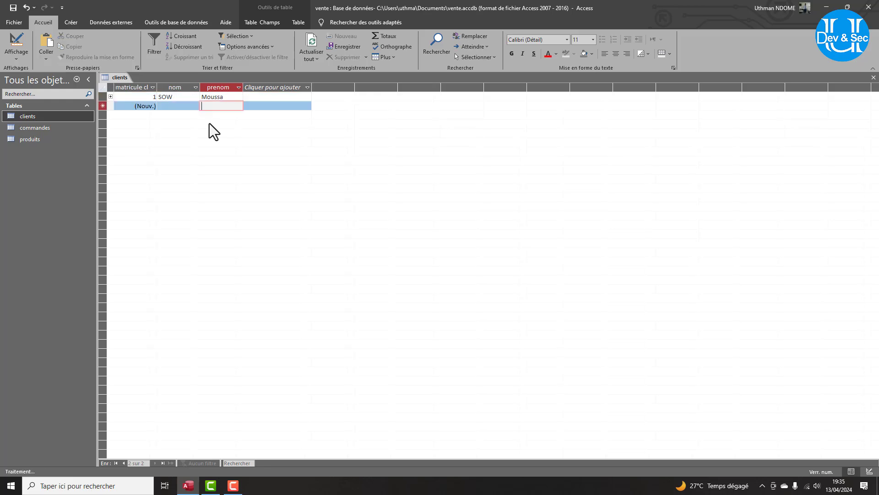
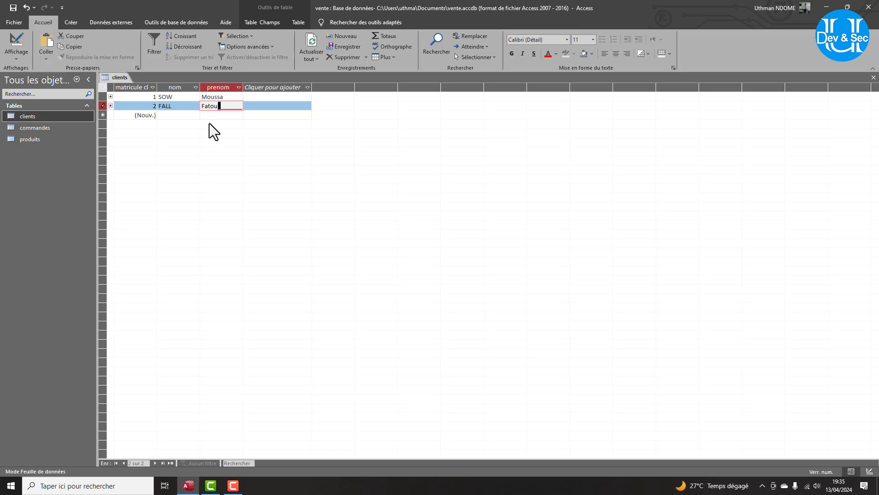
pyautogui.press('Tab')
pyautogui.press('Tab')
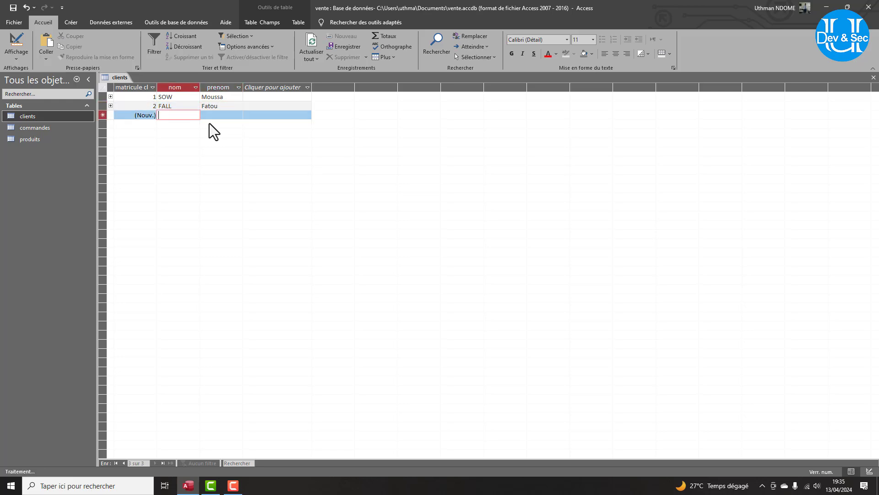
pyautogui.write('gaye')
pyautogui.press('Tab')
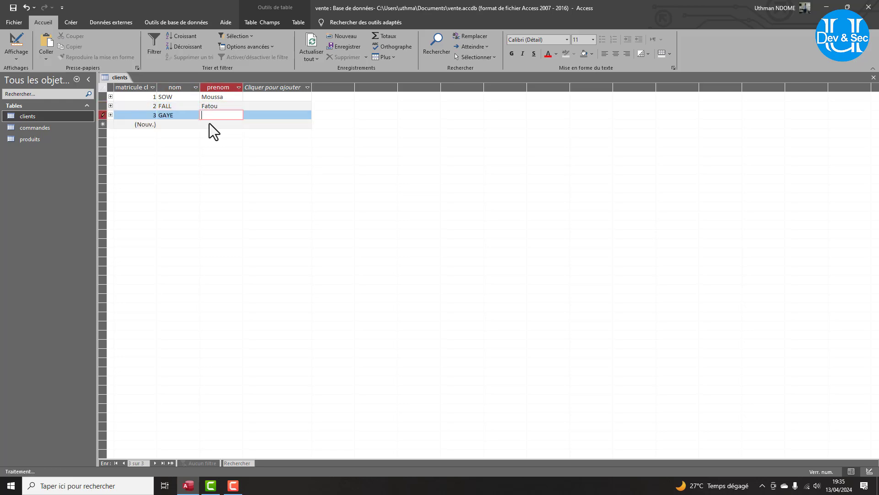
# Enter the third to fifth clients' last and first names, then open the commandes table.
pyautogui.press('capslock')
pyautogui.write('M')
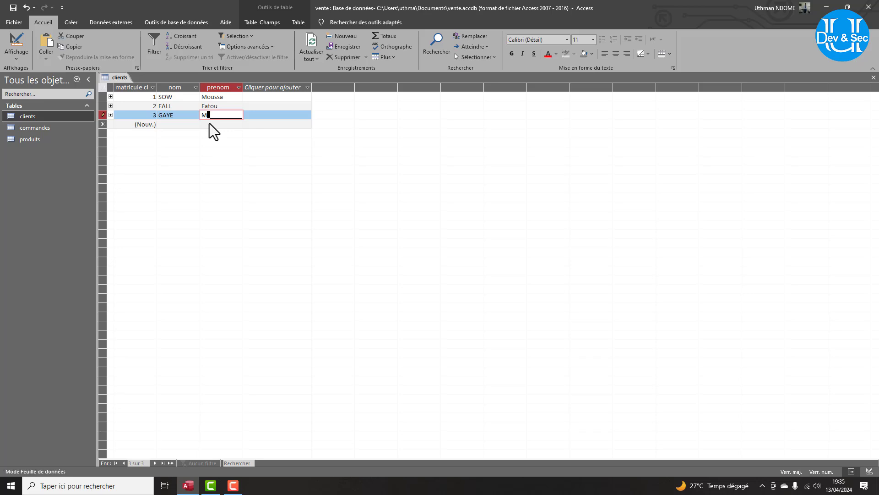
pyautogui.press('capslock')
pyautogui.write('u')
pyautogui.press('capslock')
pyautogui.press('Tab')
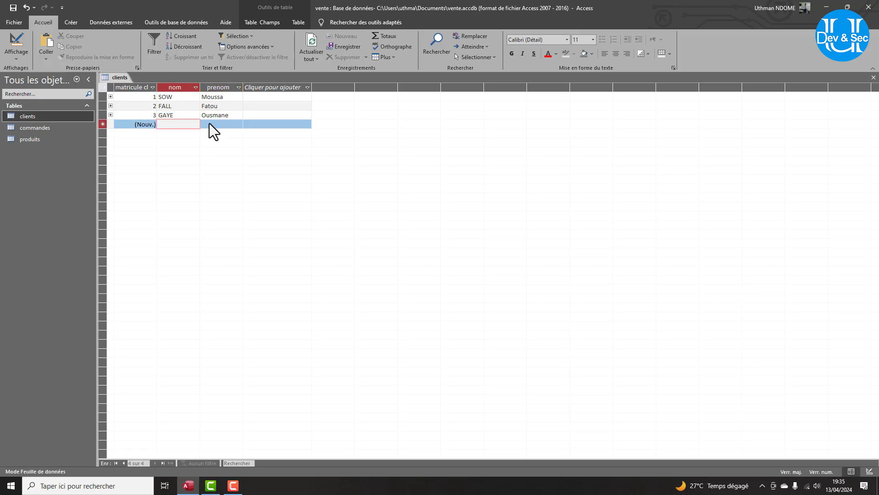
pyautogui.press('capslock')
pyautogui.press('Tab')
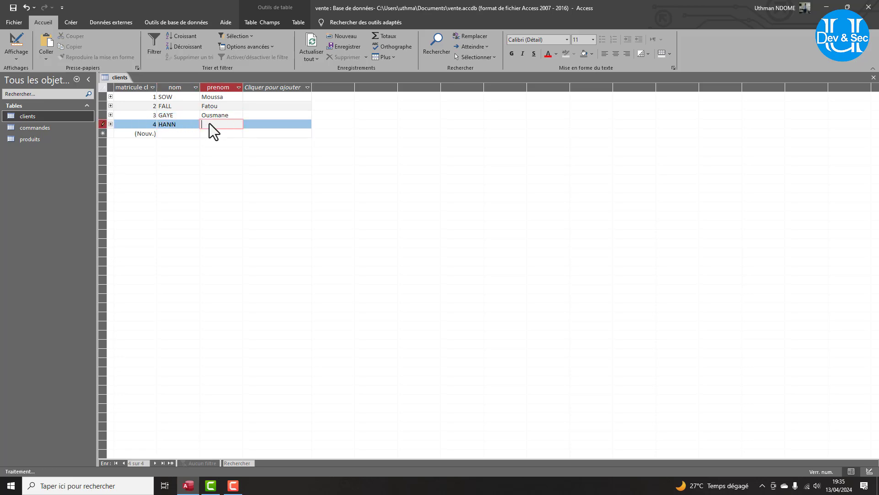
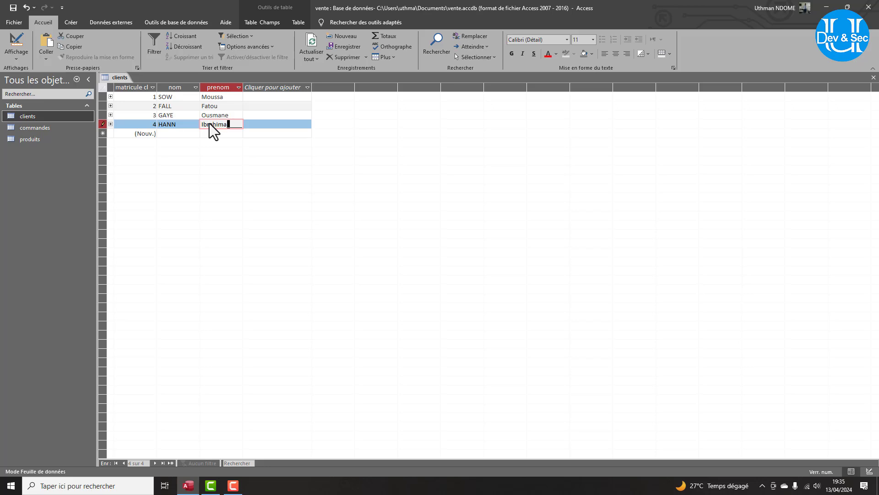
pyautogui.press('Tab')
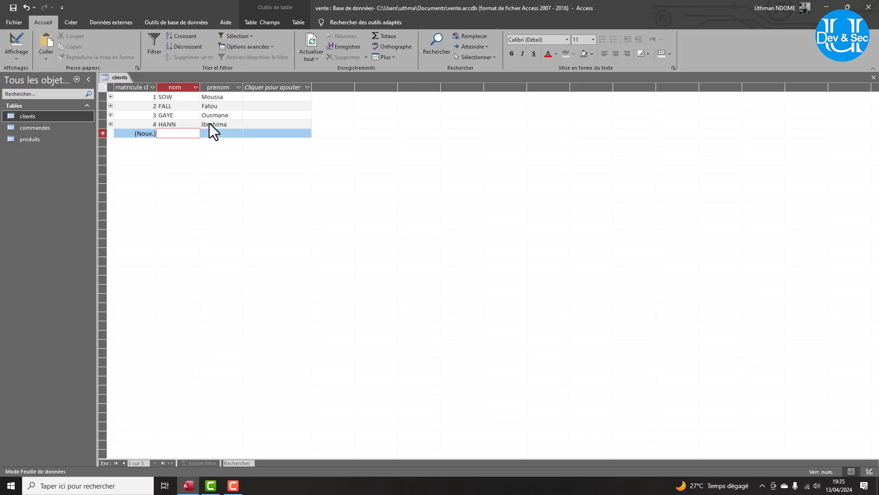
pyautogui.press('Tab')
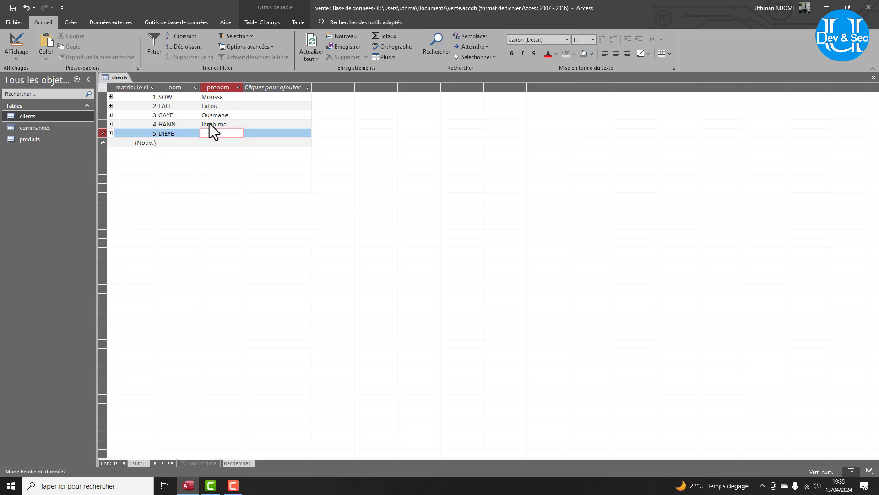
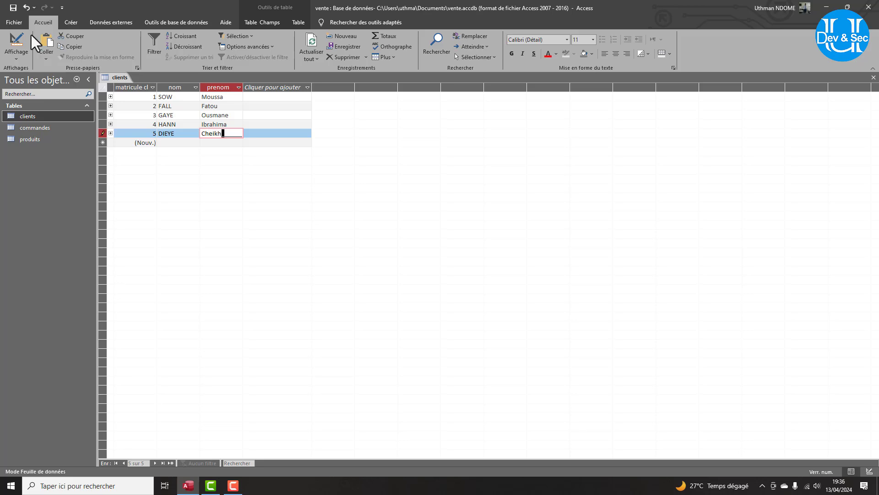
pyautogui.click(40, 129)
pyautogui.doubleClick(39, 131)
# Open the produits table and add Ecran priced 15000.
pyautogui.doubleClick(34, 137)
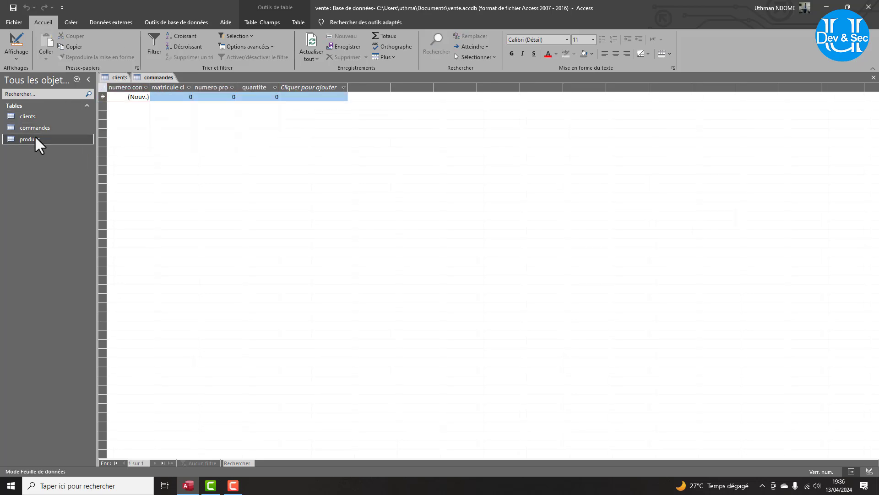
pyautogui.click(163, 97)
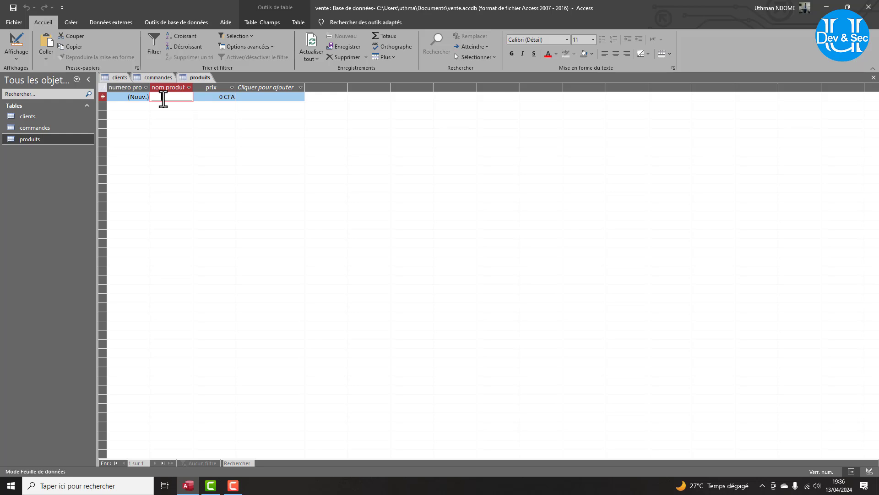
pyautogui.write('écran')
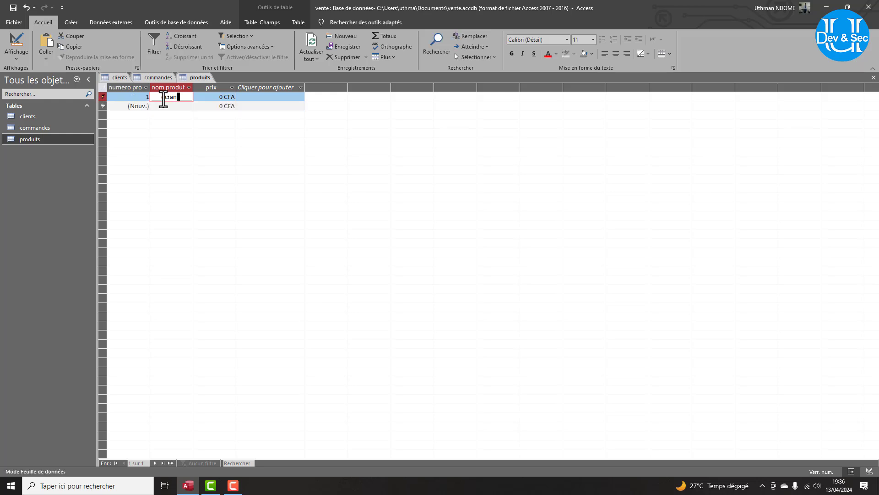
pyautogui.press('BackSpace')
pyautogui.press('BackSpace')
pyautogui.press('BackSpace')
pyautogui.press('BackSpace')
pyautogui.press('BackSpace')
pyautogui.write('Ecran')
pyautogui.press('Tab')
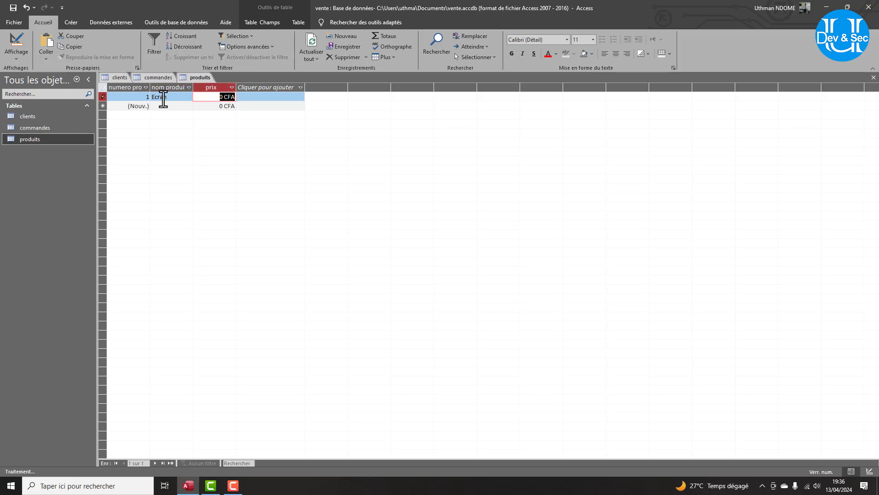
pyautogui.write('1500')
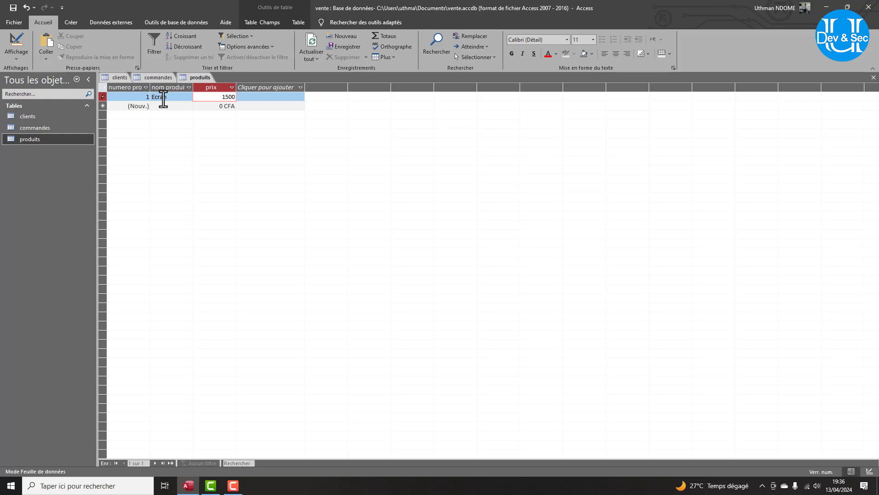
pyautogui.write('0')
pyautogui.press('Tab')
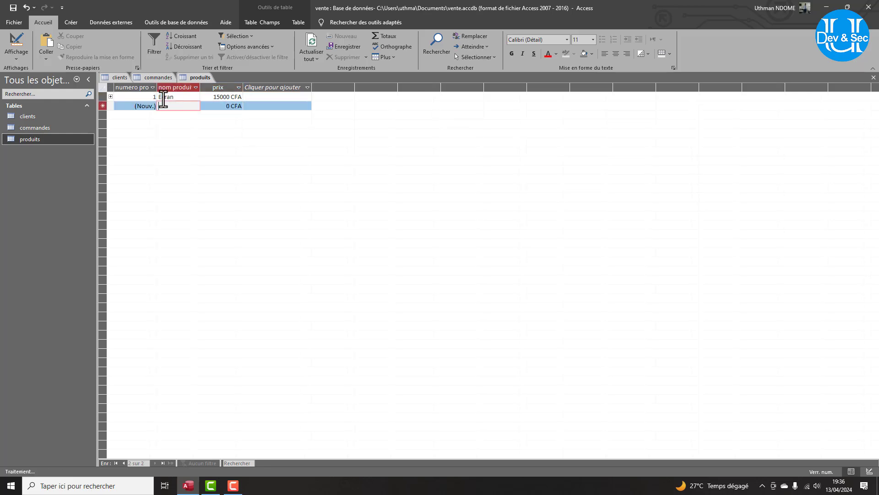
# Add Clavier priced 2000 and Souris priced 1500 to produits.
pyautogui.write('Clav')
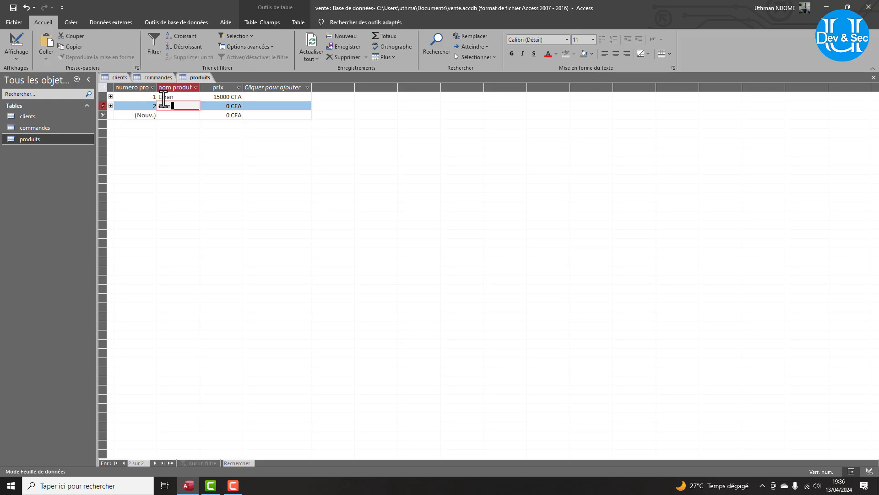
pyautogui.write('ier')
pyautogui.press('Tab')
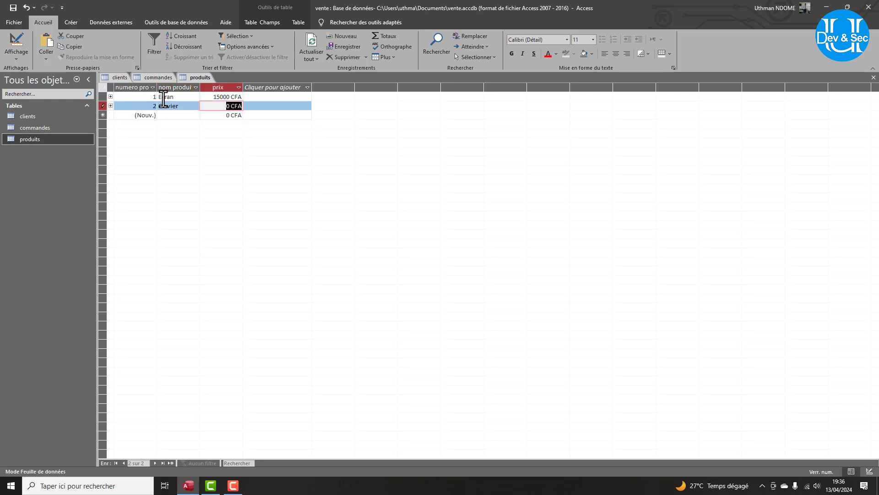
pyautogui.write('2000')
pyautogui.press('Tab')
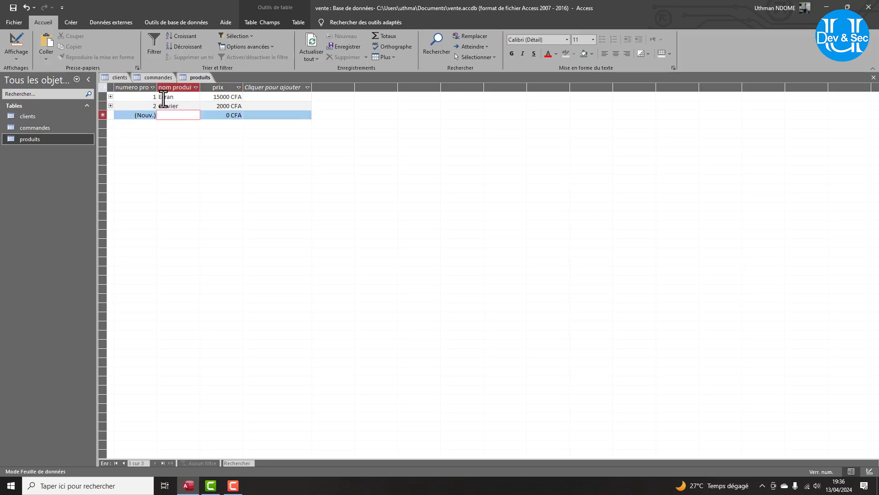
pyautogui.write('Souri')
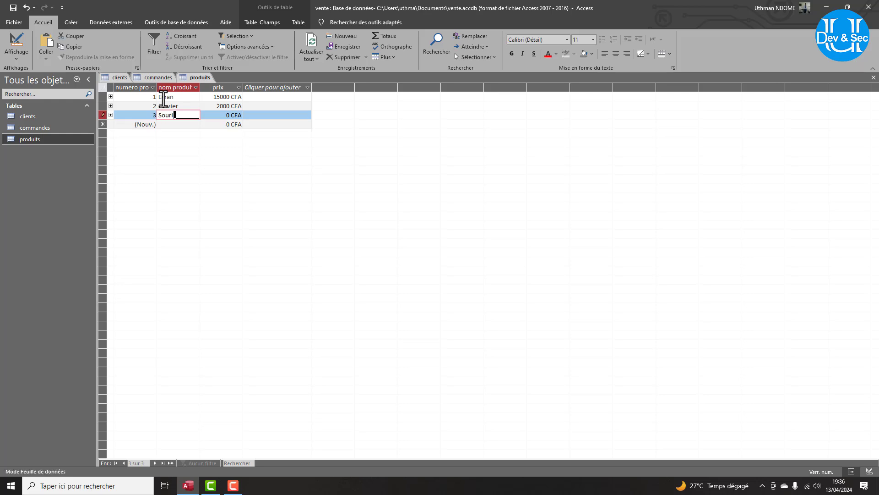
pyautogui.write('s')
pyautogui.press('Tab')
pyautogui.press('BackSpace')
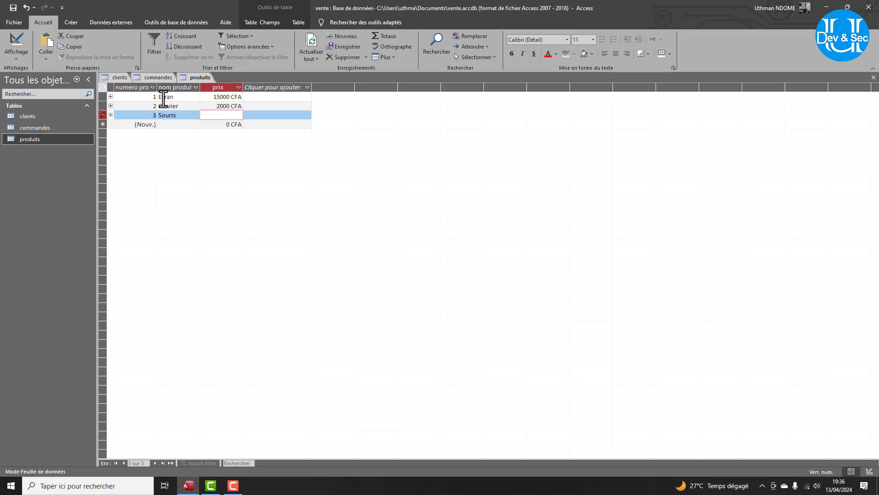
pyautogui.write('1500')
pyautogui.click(177, 124)
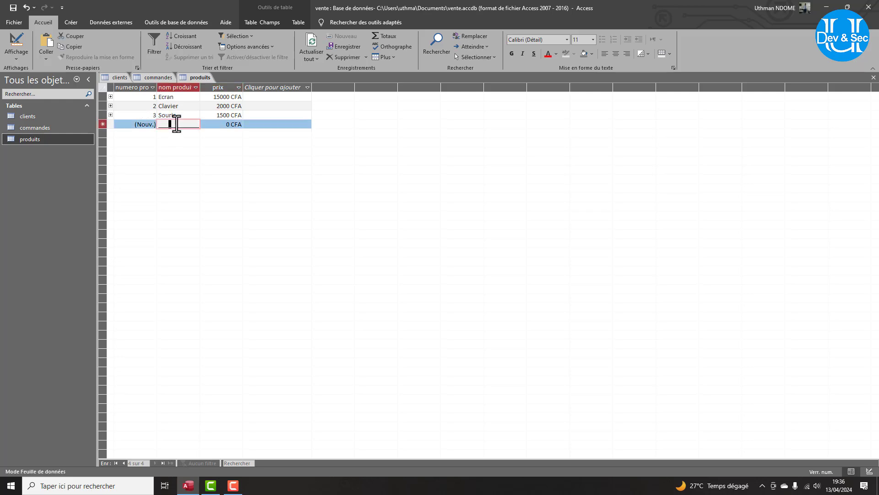
# Add Unité central priced 30000 and Webcam priced 21000.
pyautogui.write('Unité ce')
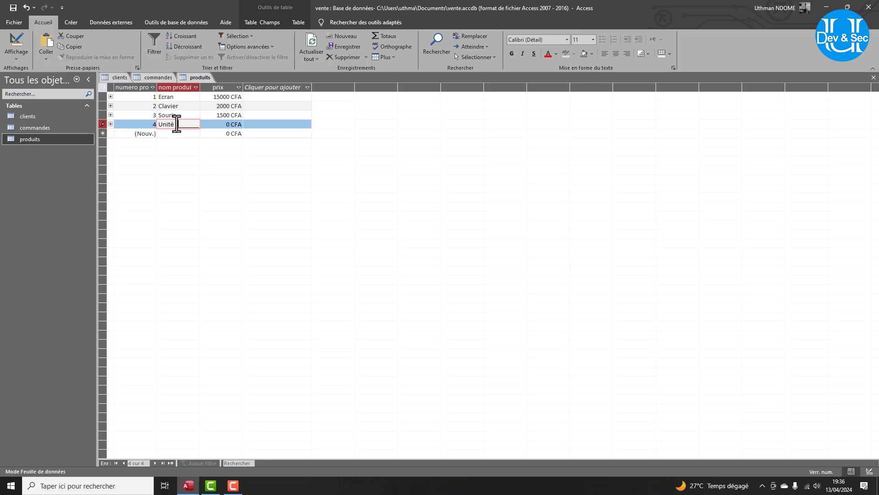
pyautogui.write('ntral')
pyautogui.press('Tab')
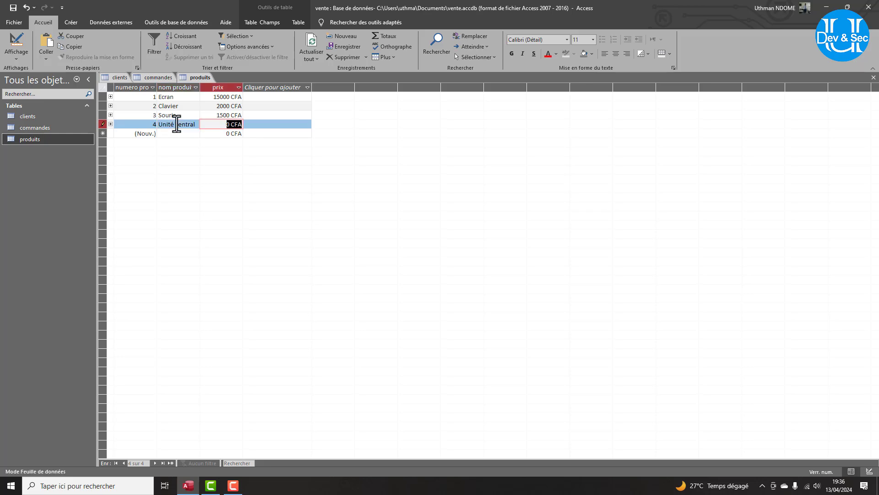
pyautogui.write('30000')
pyautogui.press('Down')
pyautogui.press('Left')
pyautogui.press('Left')
pyautogui.press('Right')
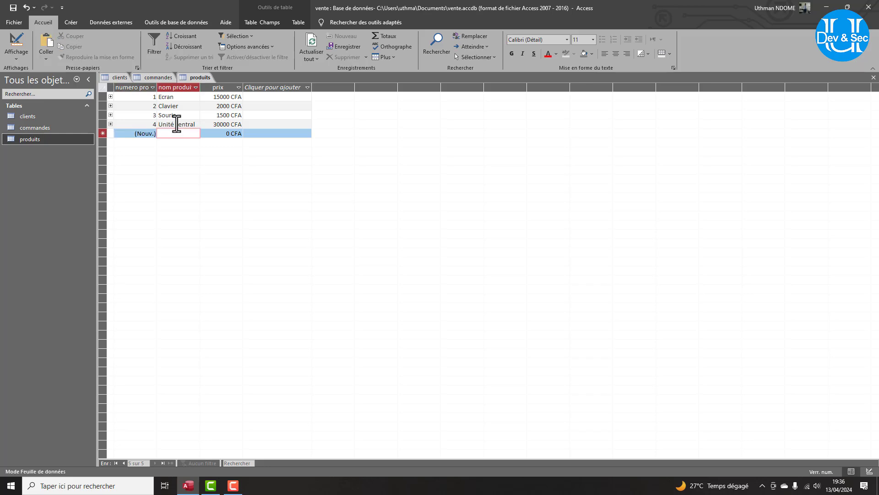
pyautogui.write('Webcam')
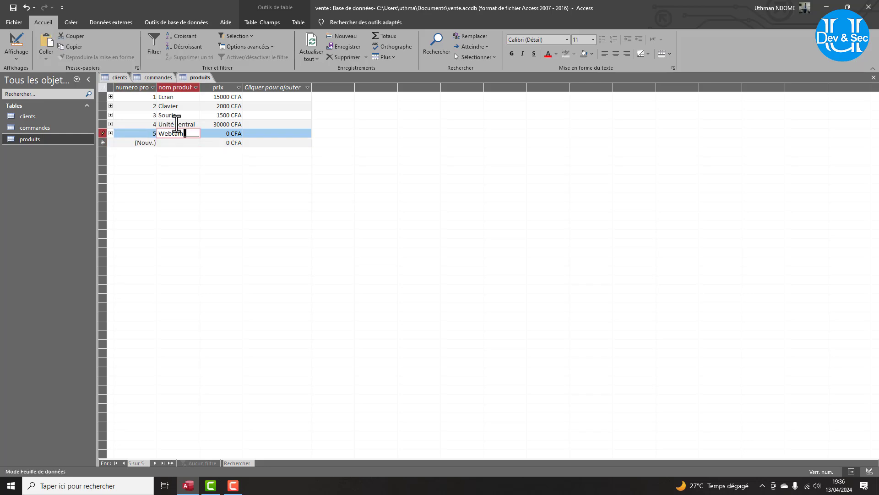
pyautogui.press('Tab')
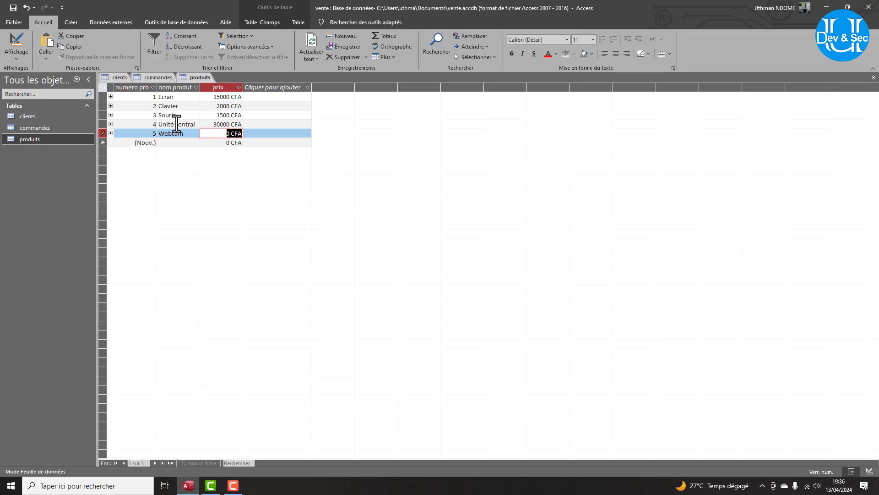
pyautogui.write('2000')
pyautogui.press('BackSpace')
pyautogui.press('BackSpace')
pyautogui.press('BackSpace')
pyautogui.write('1000')
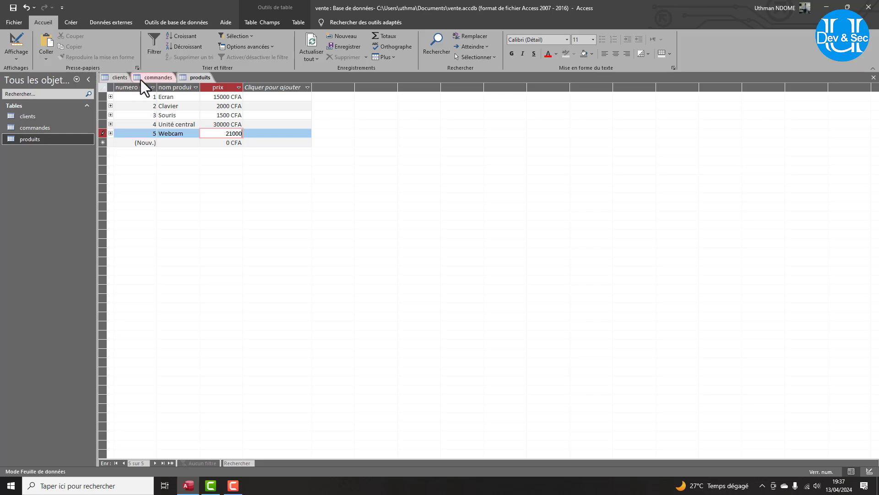
# In commandes, enter the first order: client 1, product 1, quantity 2.
pyautogui.click(153, 79)
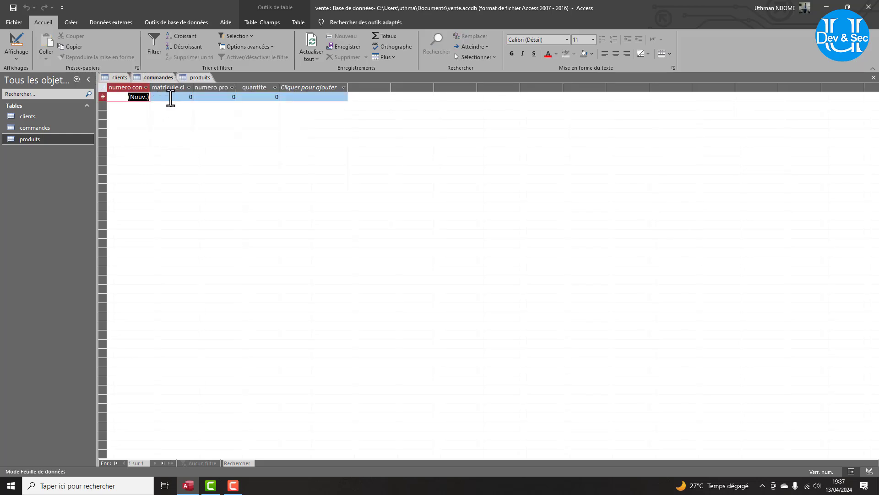
pyautogui.click(170, 97)
pyautogui.write('1')
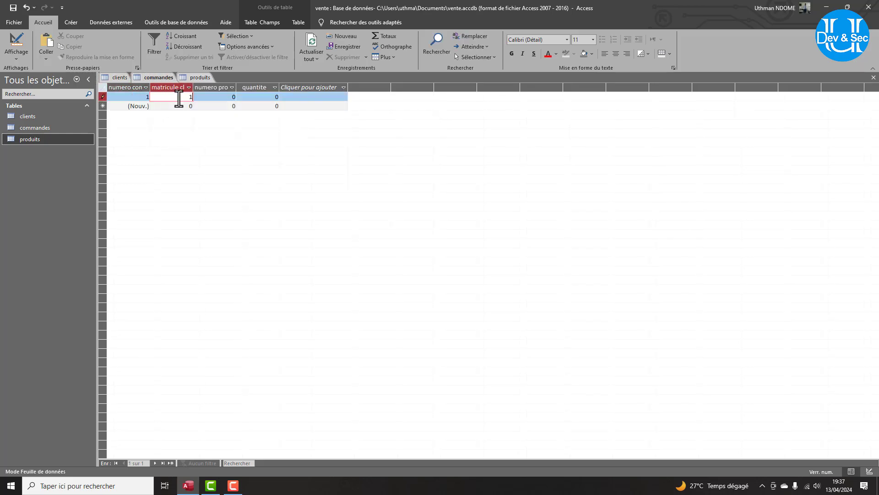
pyautogui.click(230, 97)
pyautogui.write('1')
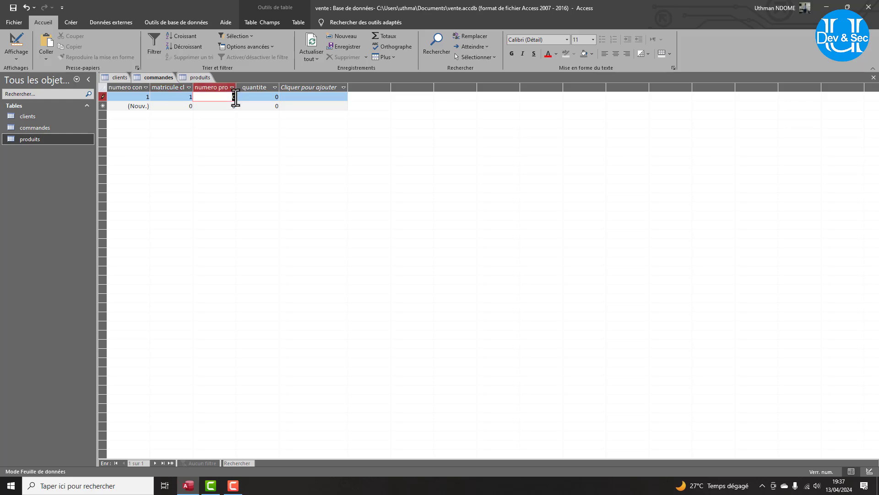
pyautogui.click(270, 98)
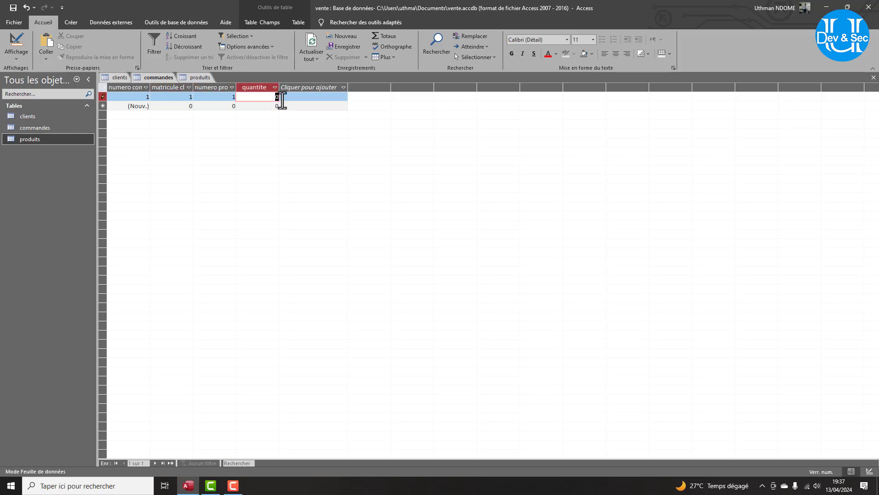
pyautogui.write('2')
pyautogui.click(188, 107)
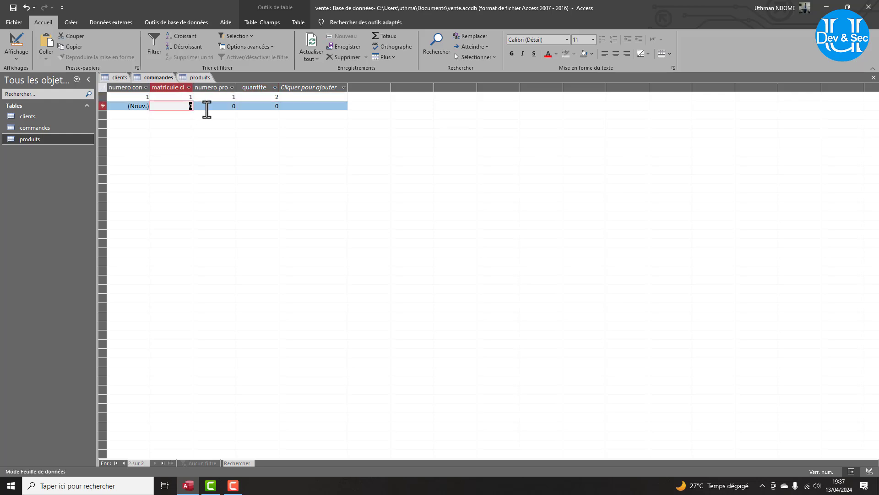
# Enter the second order: client 1, product 2, quantity 3.
pyautogui.write('1')
pyautogui.press('Tab')
pyautogui.write('2')
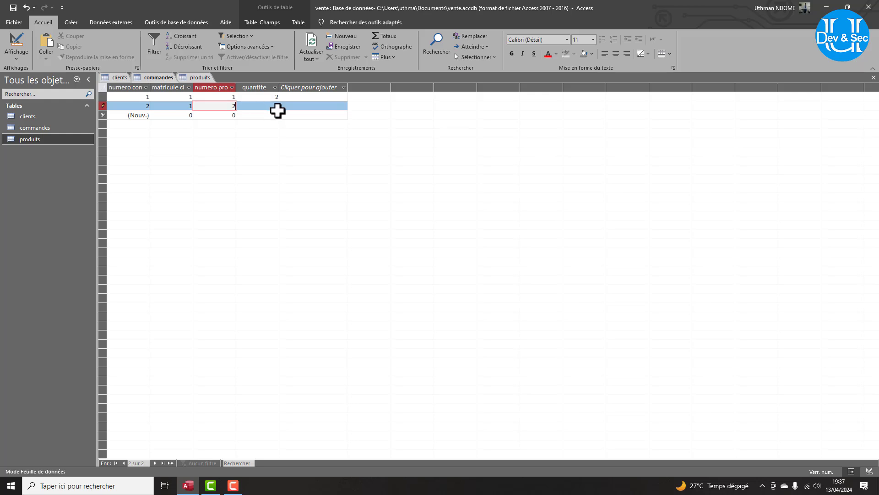
pyautogui.press('Tab')
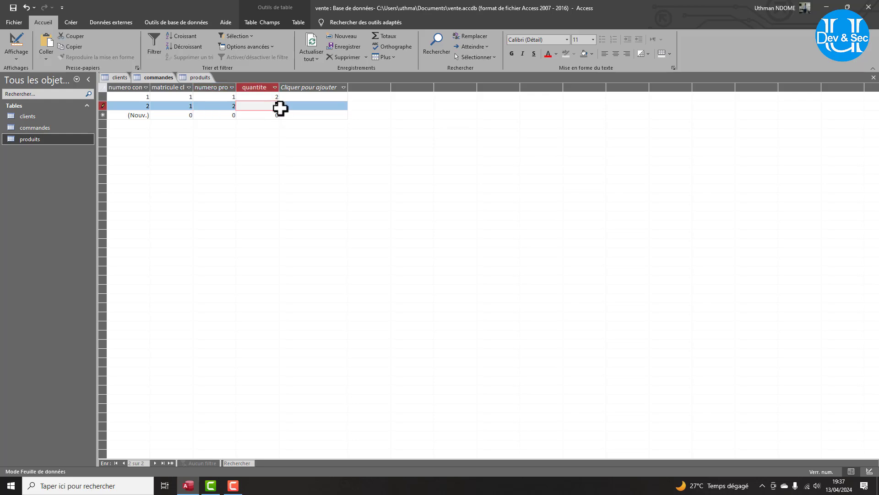
pyautogui.write('3')
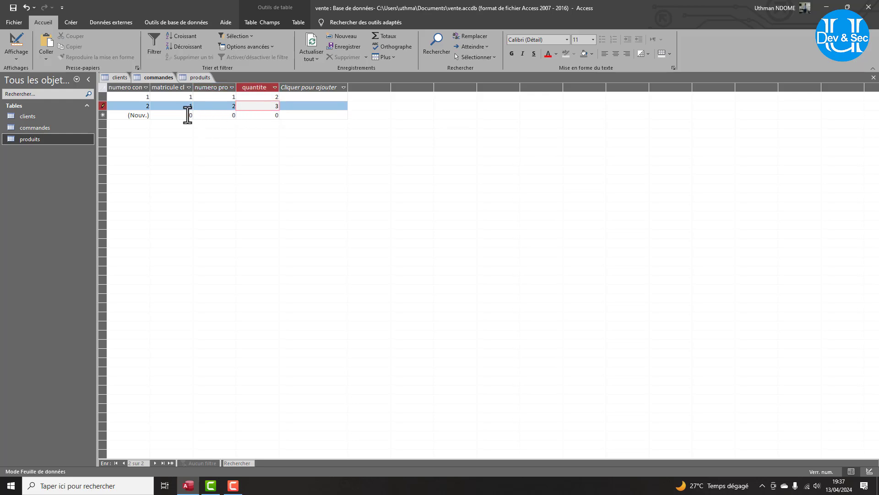
pyautogui.press('Tab')
# Enter the third order: client 1, product 5, quantity 5.
pyautogui.write('1')
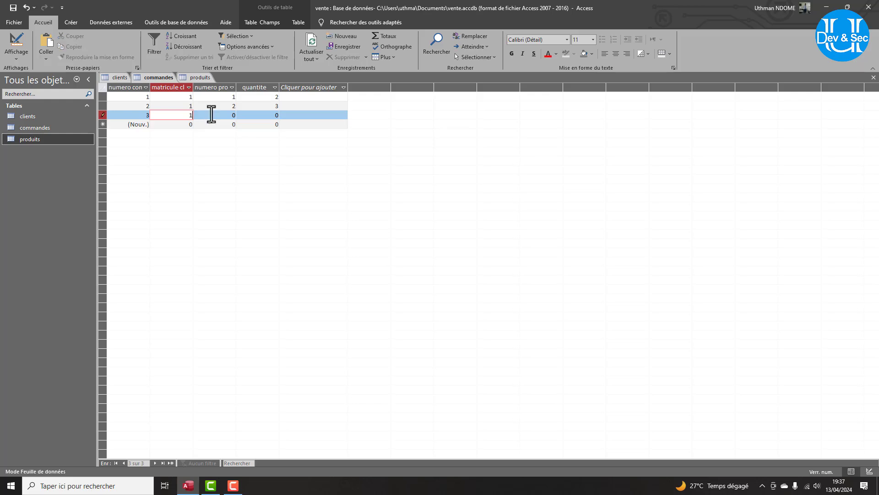
pyautogui.click(233, 115)
pyautogui.press('BackSpace')
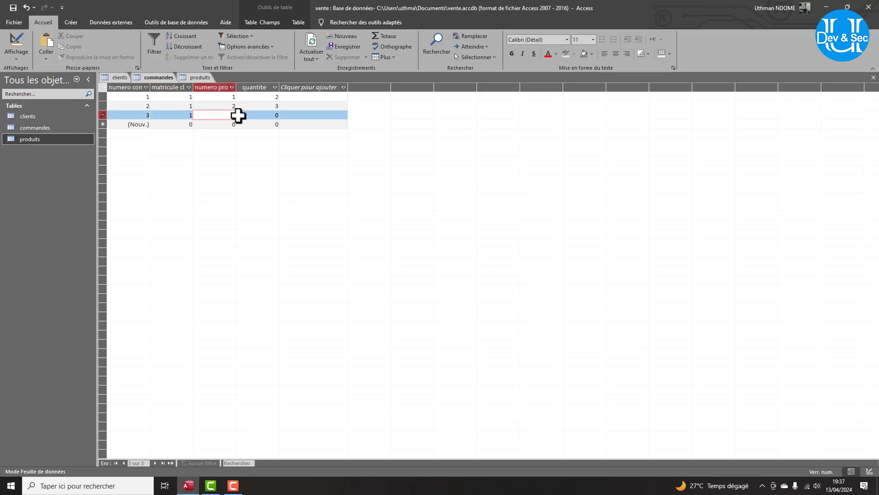
pyautogui.write('5')
pyautogui.click(276, 115)
pyautogui.doubleClick(276, 117)
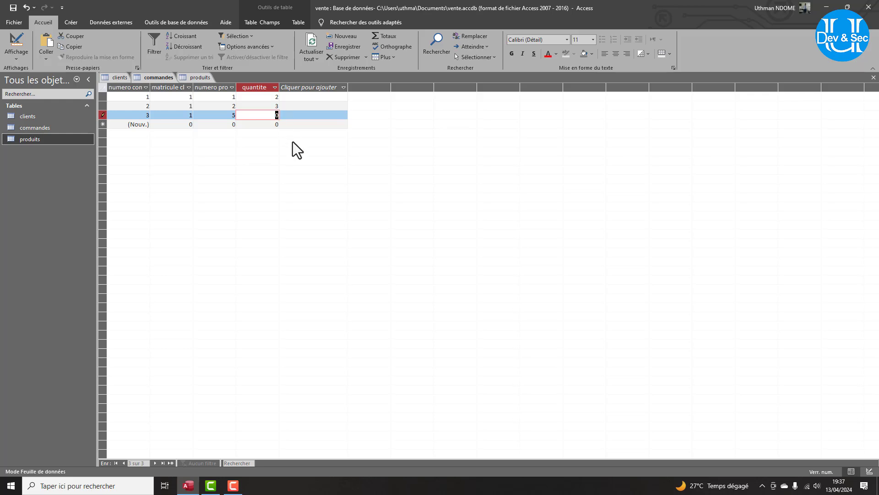
pyautogui.write('5')
# Try repeatedly to save the product-5 order, dismissing each related-record error.
pyautogui.click(192, 124)
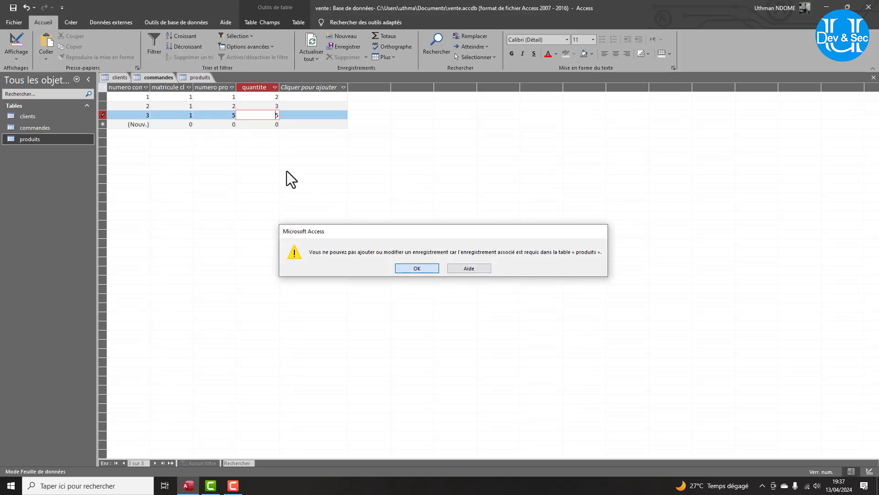
pyautogui.click(424, 269)
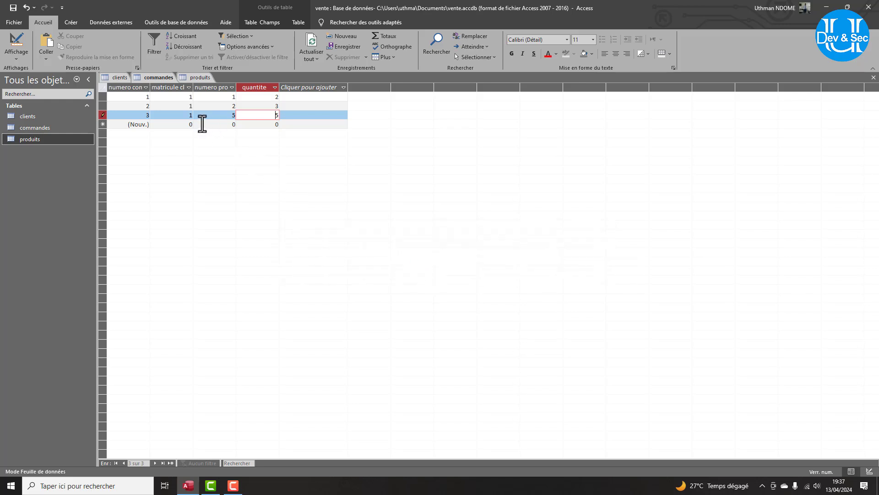
pyautogui.click(188, 124)
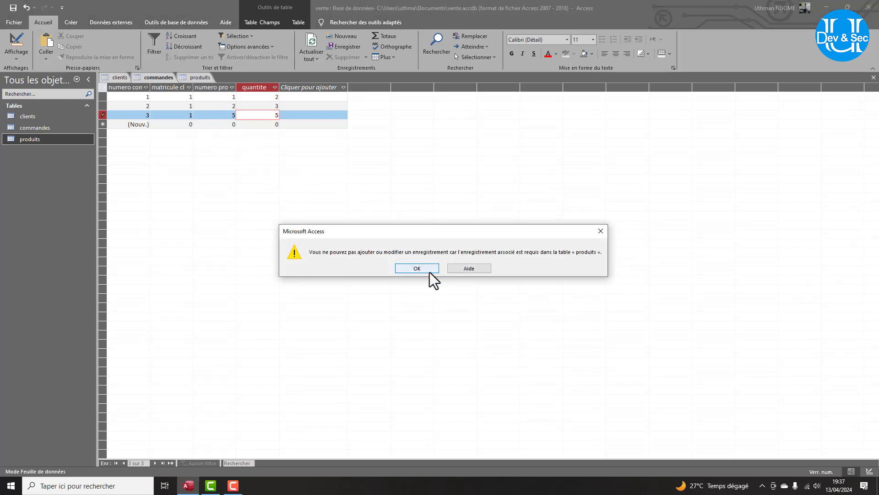
pyautogui.click(429, 272)
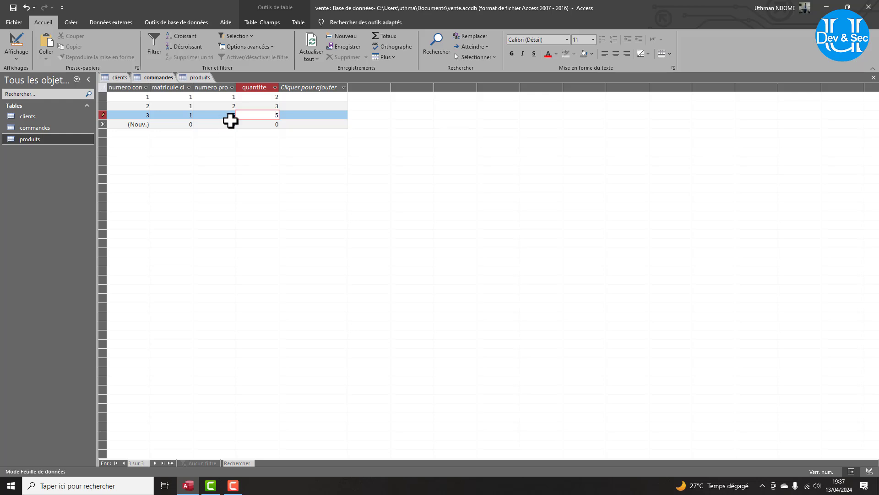
pyautogui.click(259, 125)
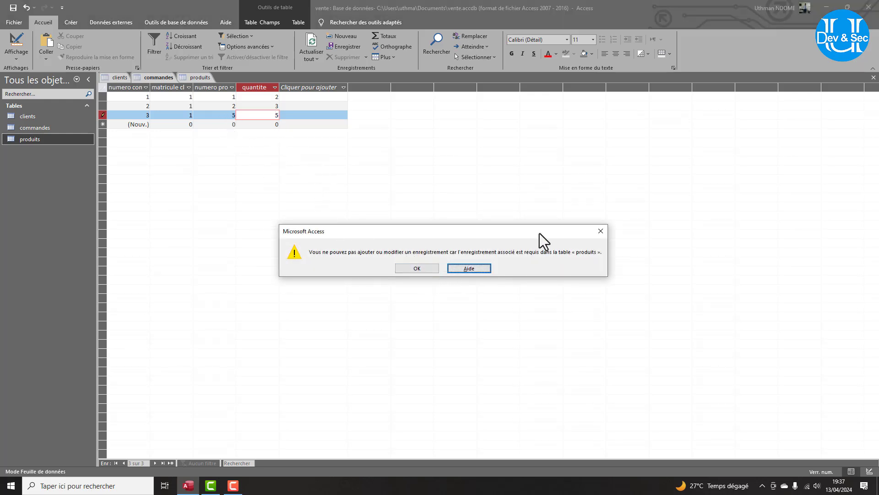
pyautogui.click(600, 231)
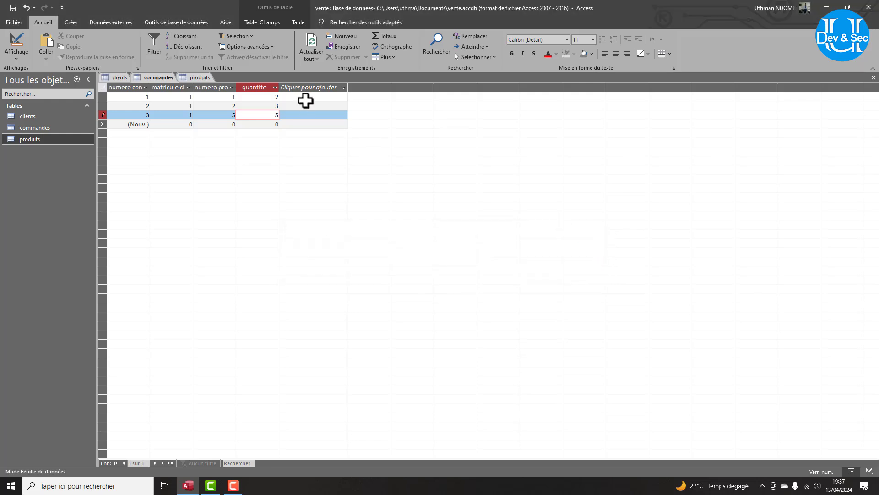
pyautogui.click(304, 94)
pyautogui.click(415, 268)
pyautogui.click(325, 189)
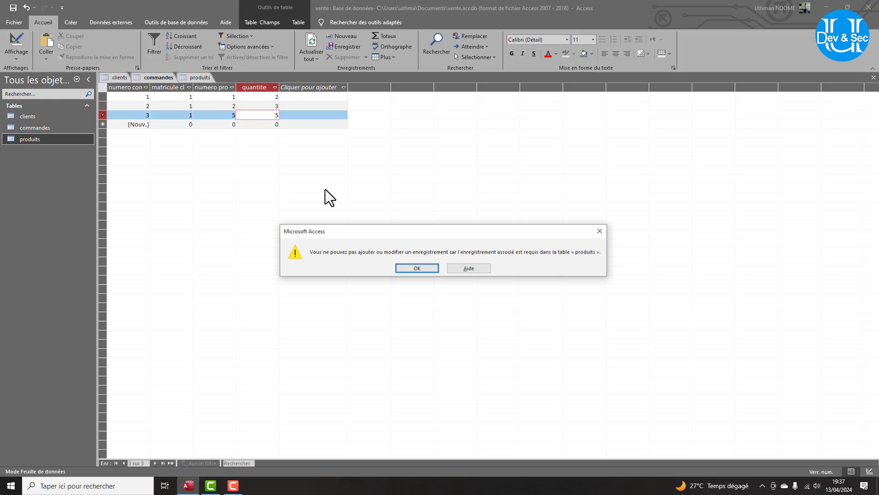
pyautogui.click(417, 267)
pyautogui.click(139, 145)
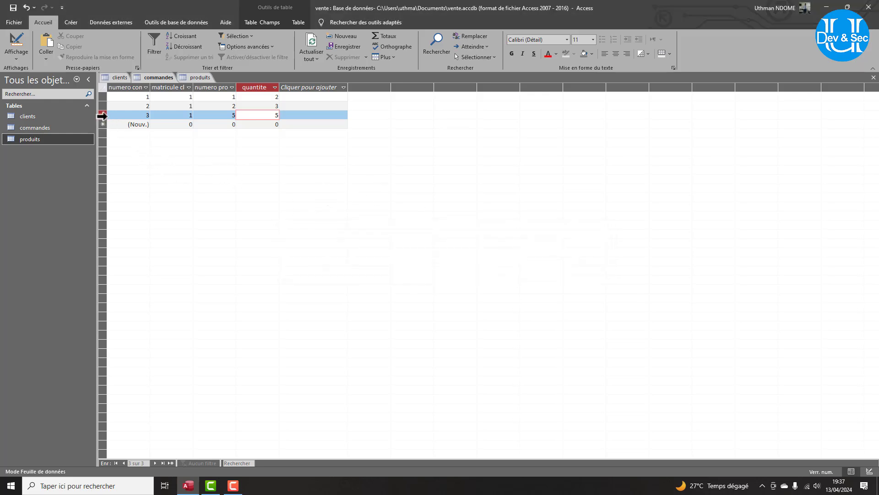
pyautogui.click(407, 264)
pyautogui.click(179, 125)
pyautogui.click(403, 267)
# Close commandes discarding the unsaved order, then reopen commandes from the navigation pane.
pyautogui.rightClick(152, 78)
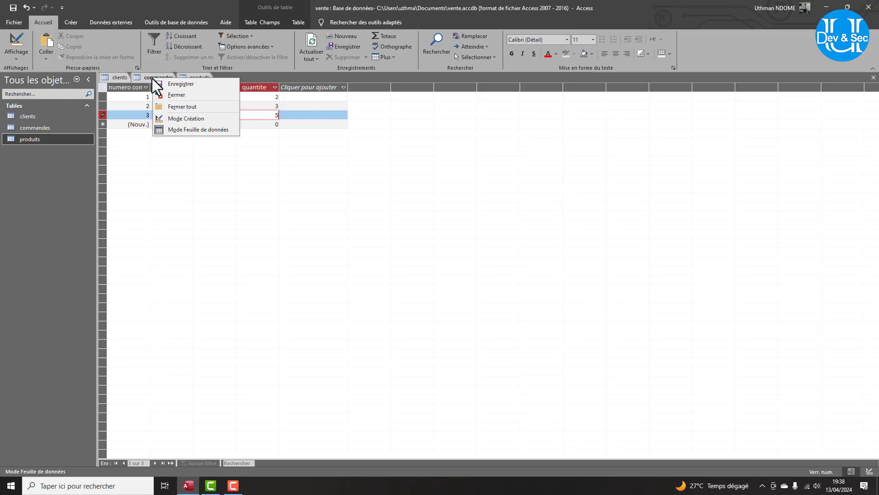
pyautogui.click(172, 98)
pyautogui.click(417, 268)
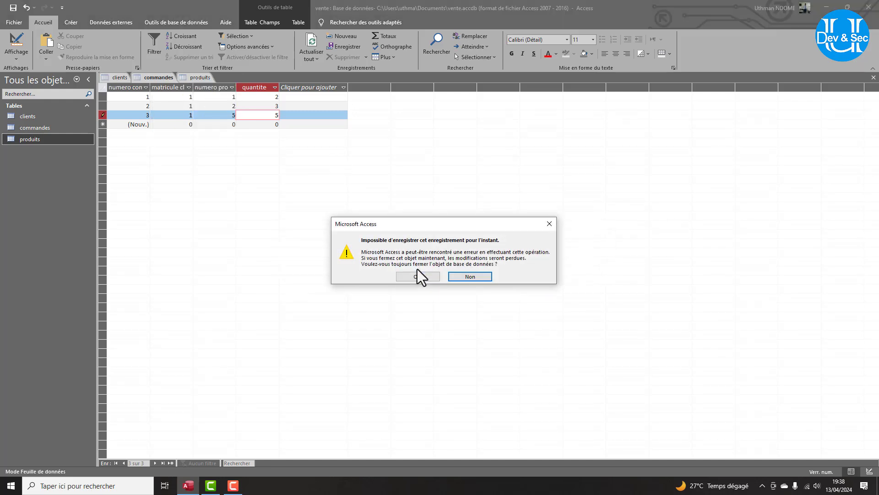
pyautogui.click(415, 276)
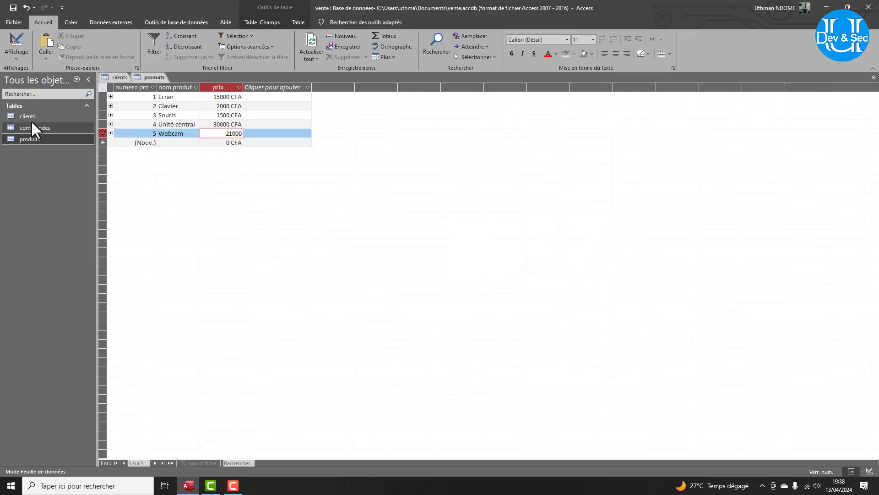
pyautogui.click(32, 127)
pyautogui.doubleClick(31, 128)
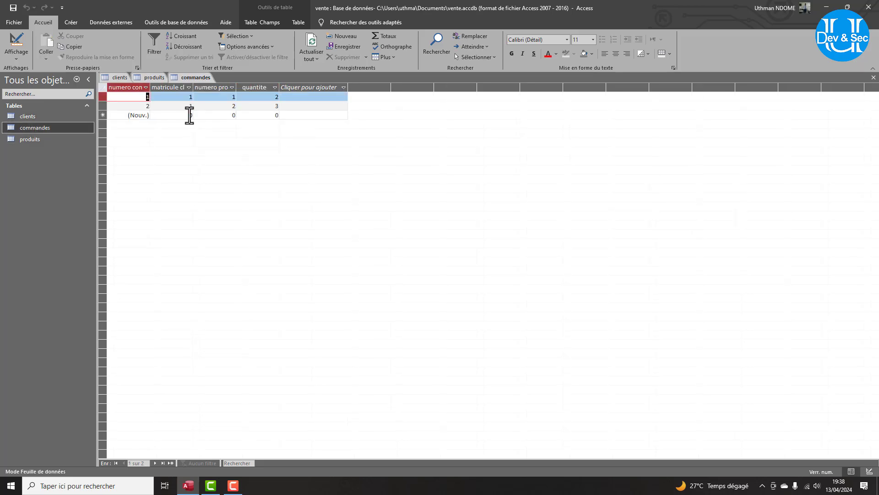
# Enter a new commandes order: client 1, product 5, quantity 4.
pyautogui.click(187, 115)
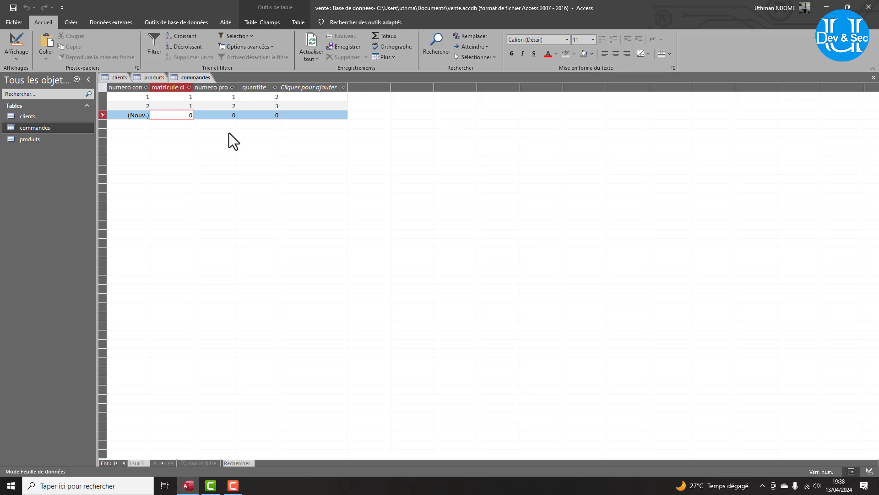
pyautogui.write('1')
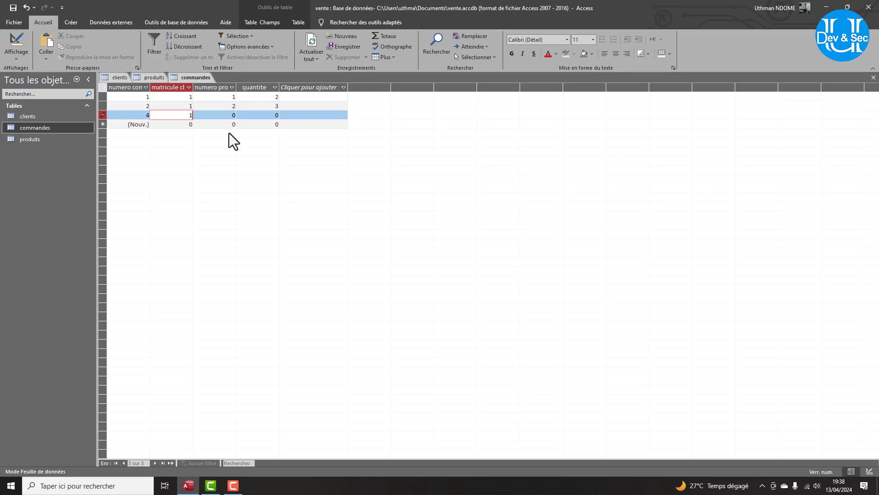
pyautogui.press('Tab')
pyautogui.write('5')
pyautogui.press('Tab')
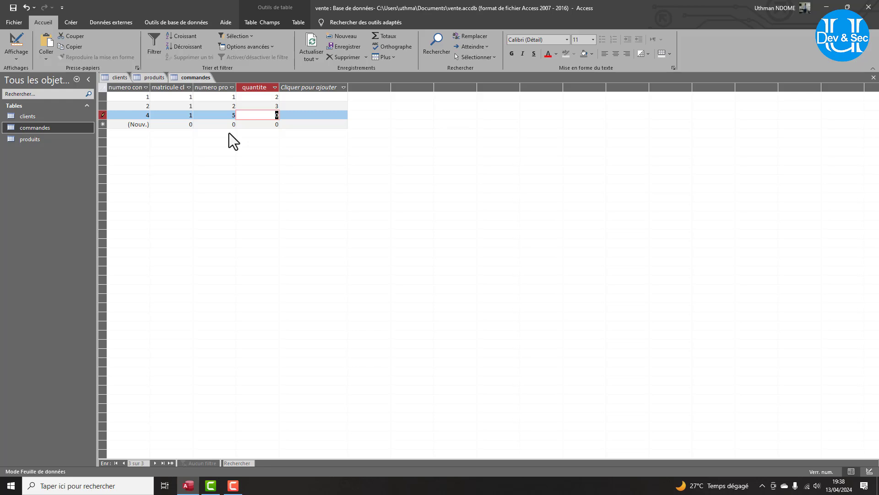
pyautogui.write('4')
pyautogui.press('Tab')
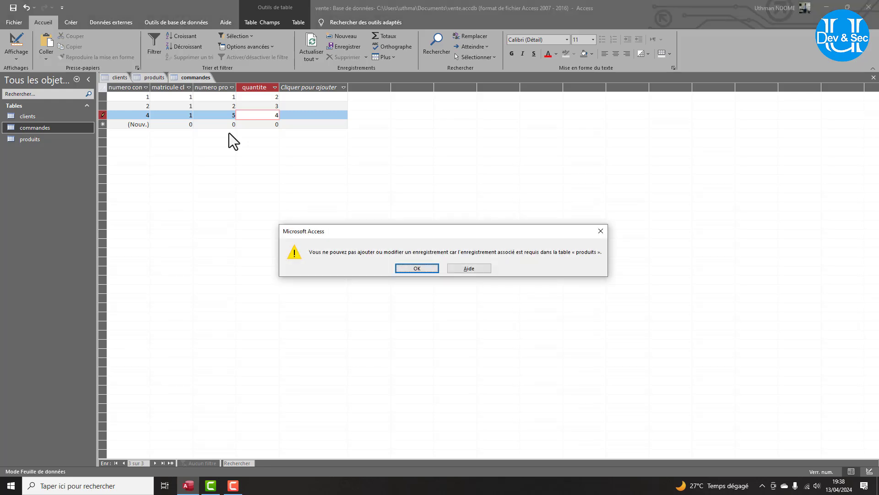
# Dismiss the missing-product errors and open the produits table.
pyautogui.press('Return')
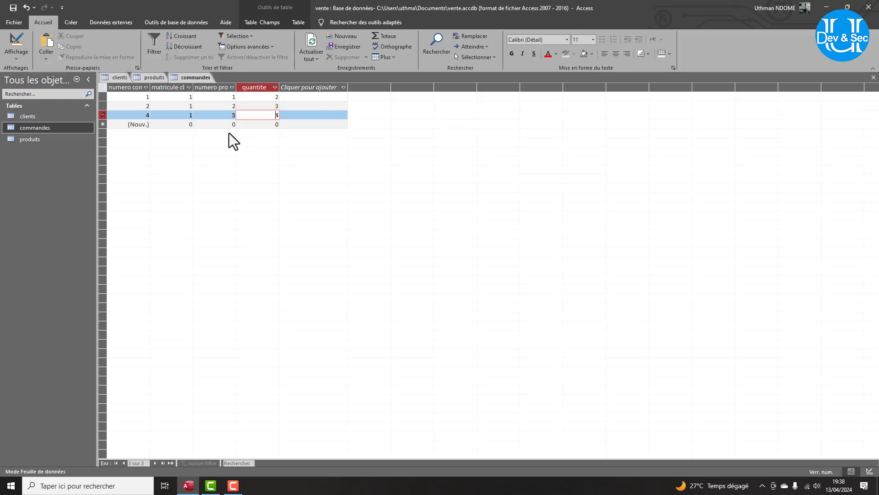
pyautogui.click(186, 123)
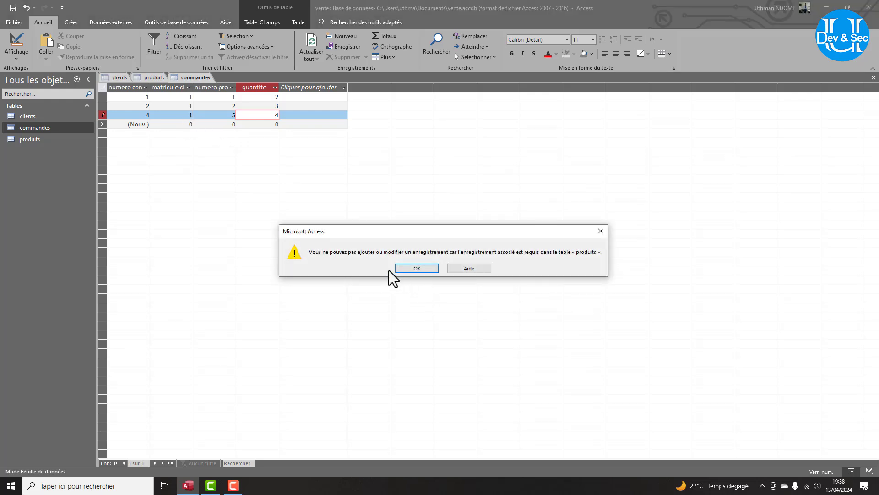
pyautogui.click(417, 268)
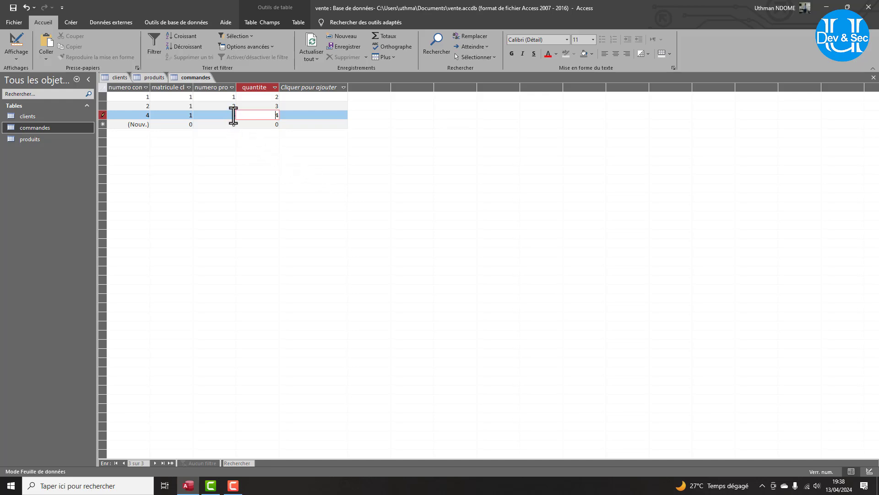
pyautogui.doubleClick(31, 140)
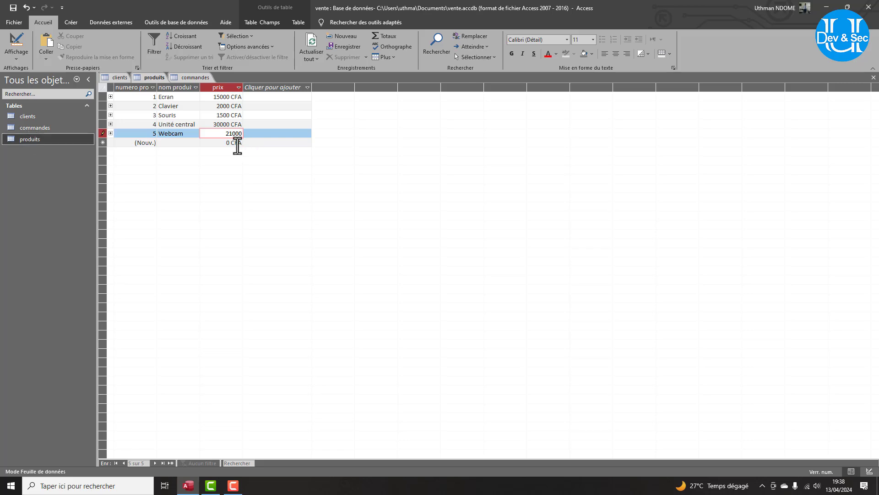
# Save the Webcam row at 21000, then enter order 5 with product 4, quantity 3.
pyautogui.press('Return')
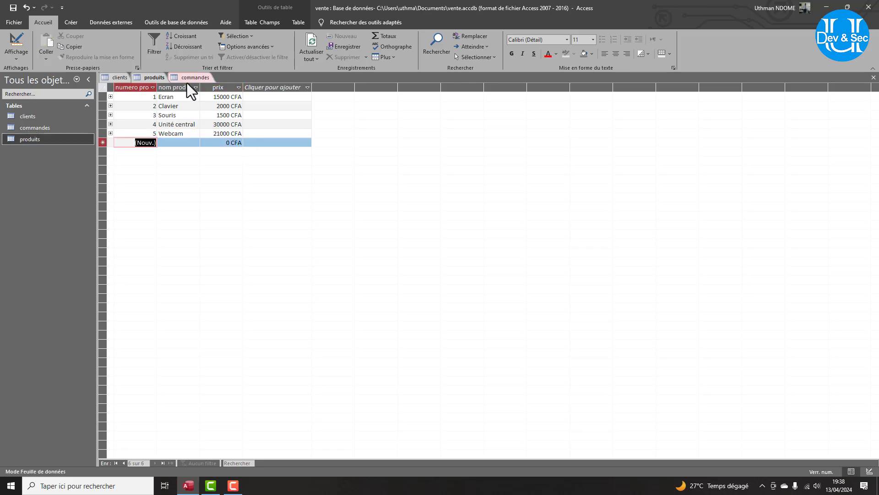
pyautogui.click(185, 77)
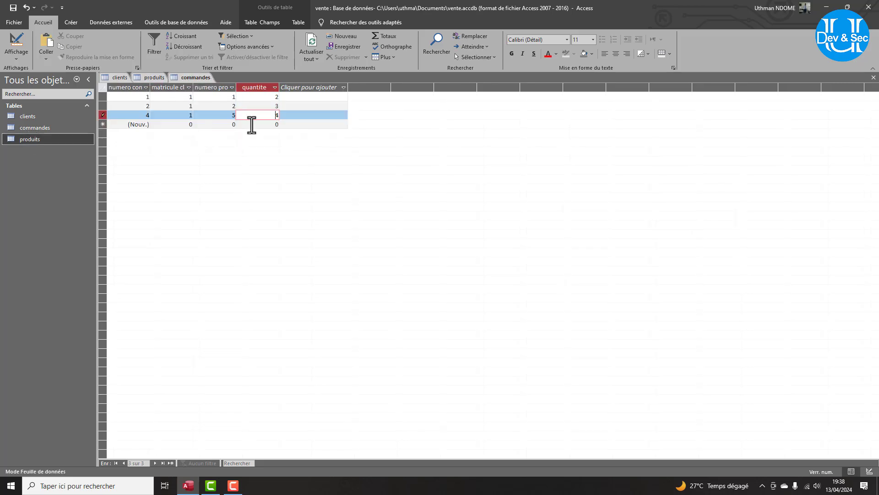
pyautogui.click(187, 124)
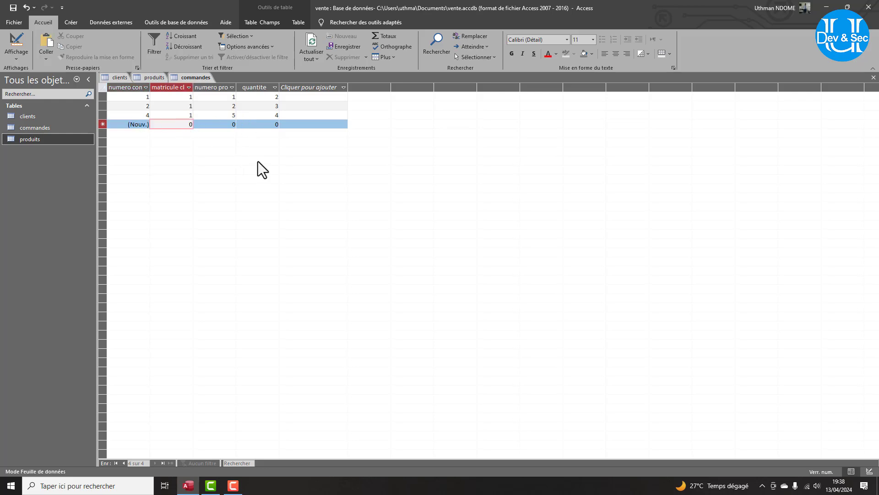
pyautogui.press('BackSpace')
pyautogui.press('Tab')
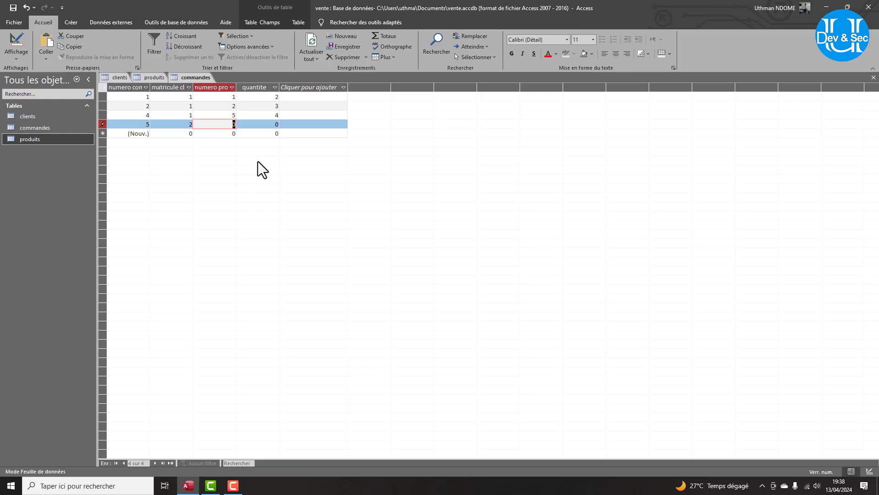
pyautogui.write('4')
pyautogui.press('Tab')
pyautogui.write('3')
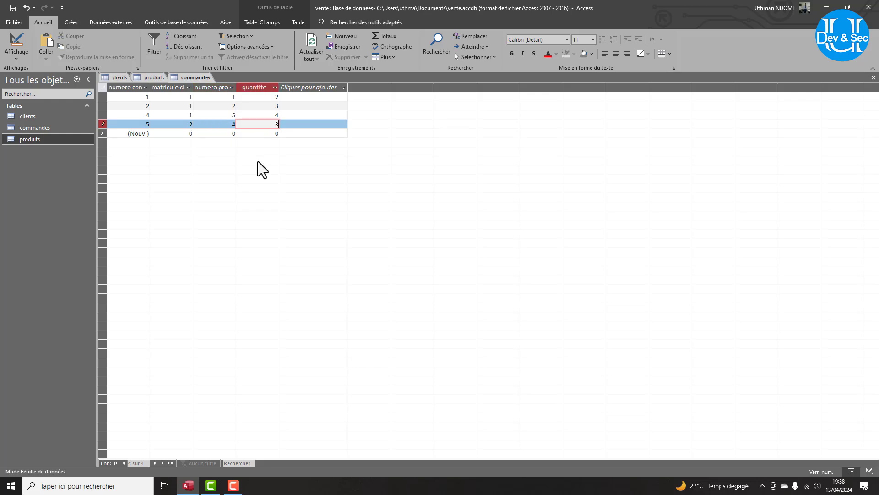
pyautogui.press('Tab')
pyautogui.press('Tab')
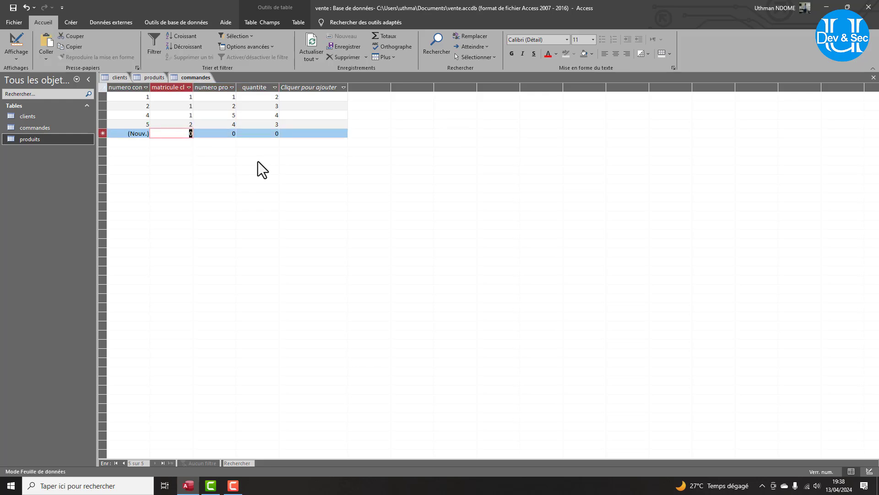
# Enter order 6: client 3, product 3, quantity 2.
pyautogui.write('3')
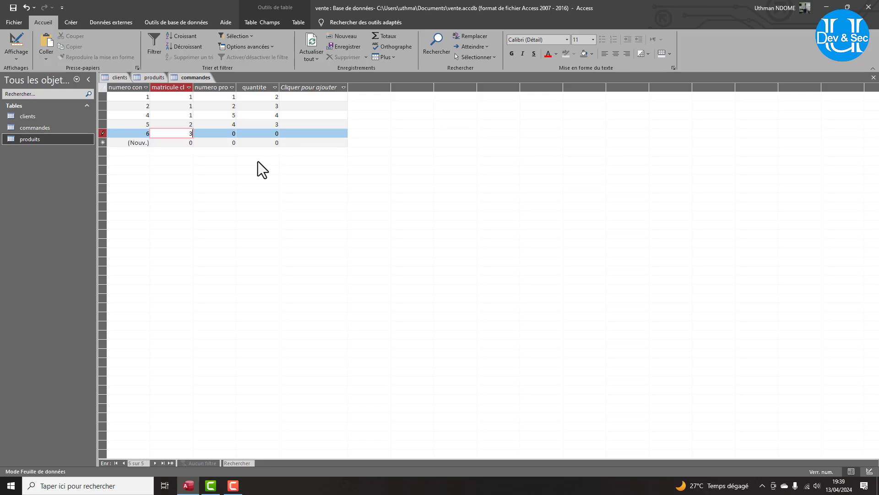
pyautogui.press('Tab')
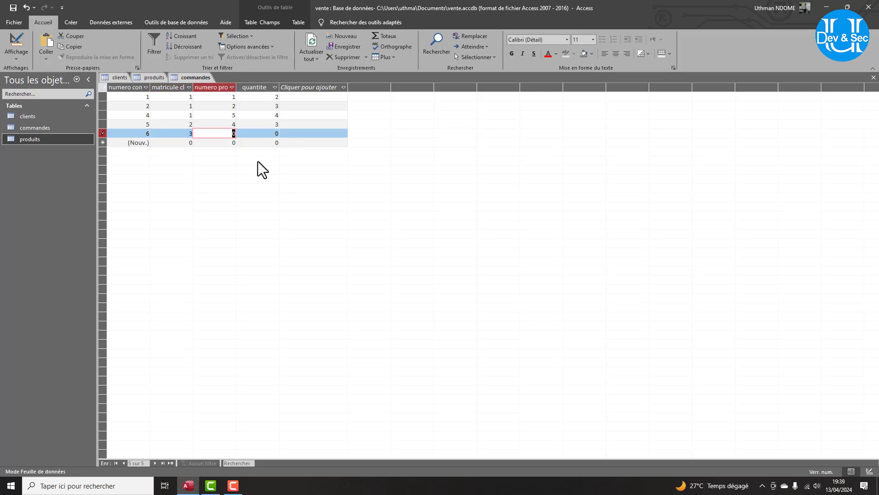
pyautogui.write('3')
pyautogui.press('Tab')
pyautogui.write('2')
pyautogui.press('Tab')
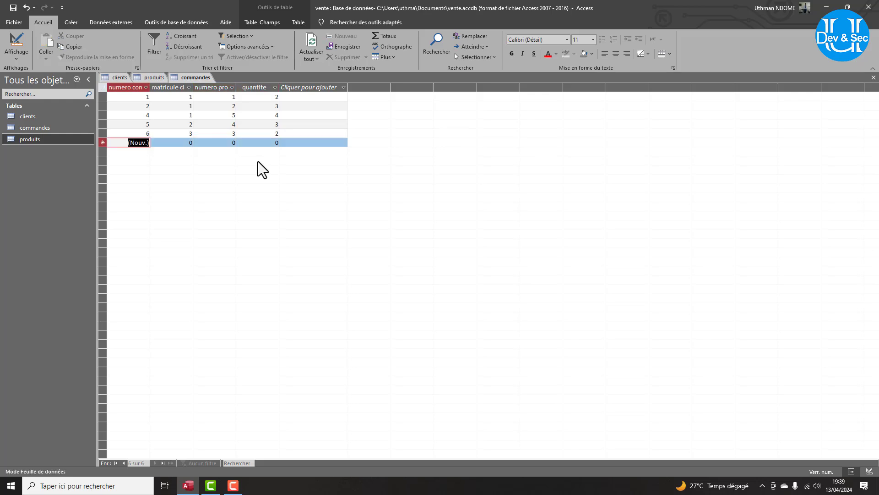
# Enter order 7: client 4, product 5, quantity 1.
pyautogui.press('Tab')
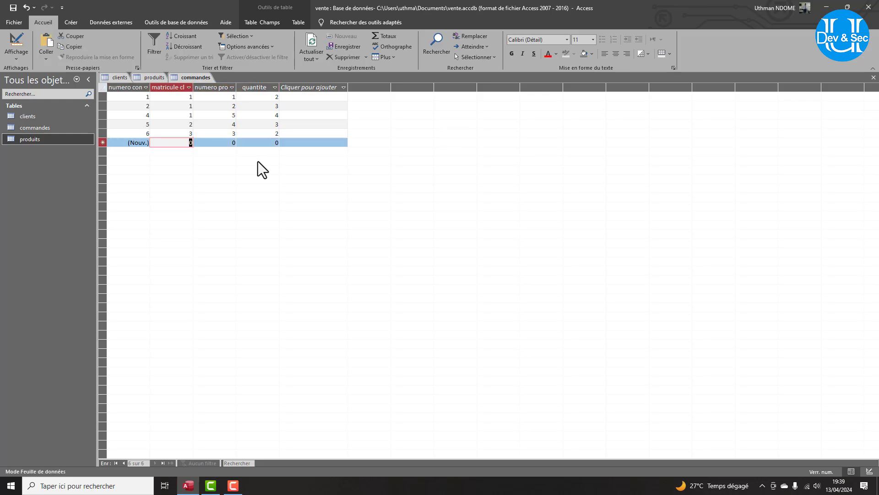
pyautogui.write('4')
pyautogui.press('Tab')
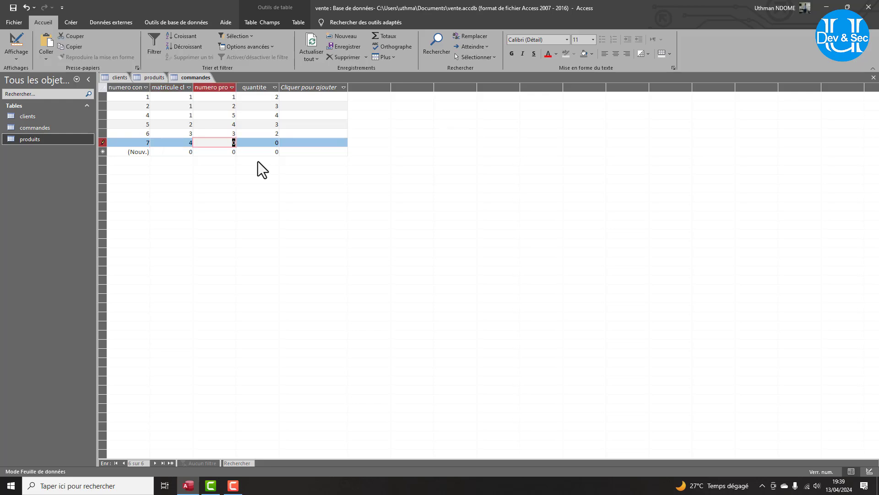
pyautogui.write('5')
pyautogui.press('Tab')
pyautogui.write('1')
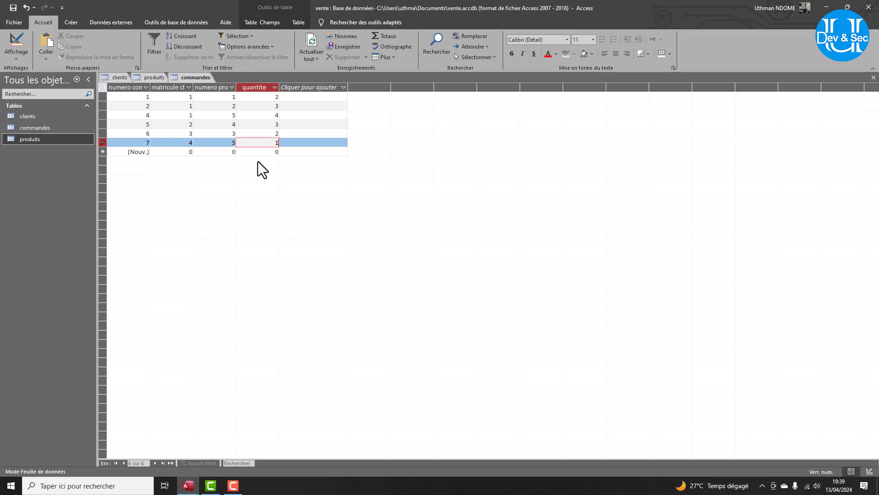
pyautogui.press('Tab')
# Enter order 8: client 5, product 3, quantity 5.
pyautogui.press('Tab')
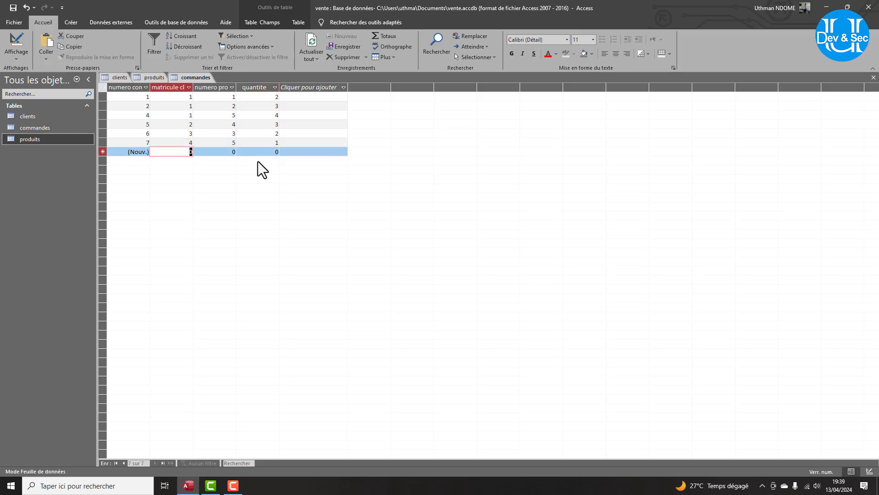
pyautogui.write('5')
pyautogui.press('Tab')
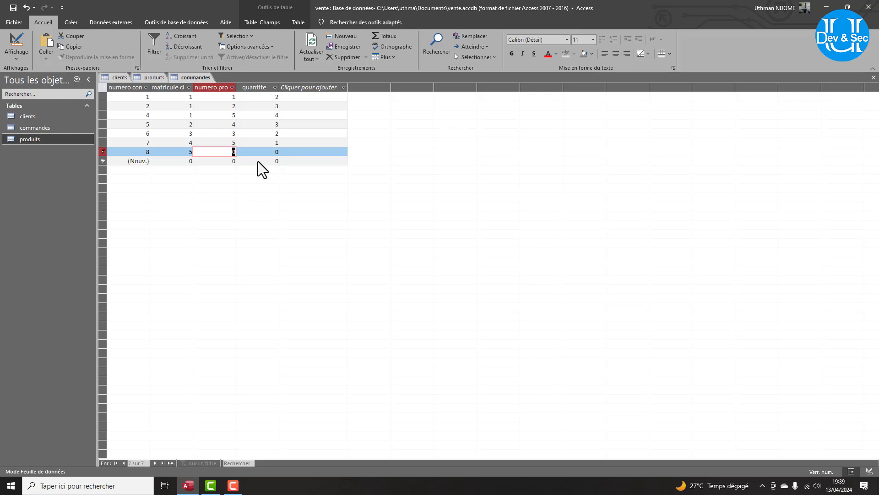
pyautogui.write('3')
pyautogui.press('Tab')
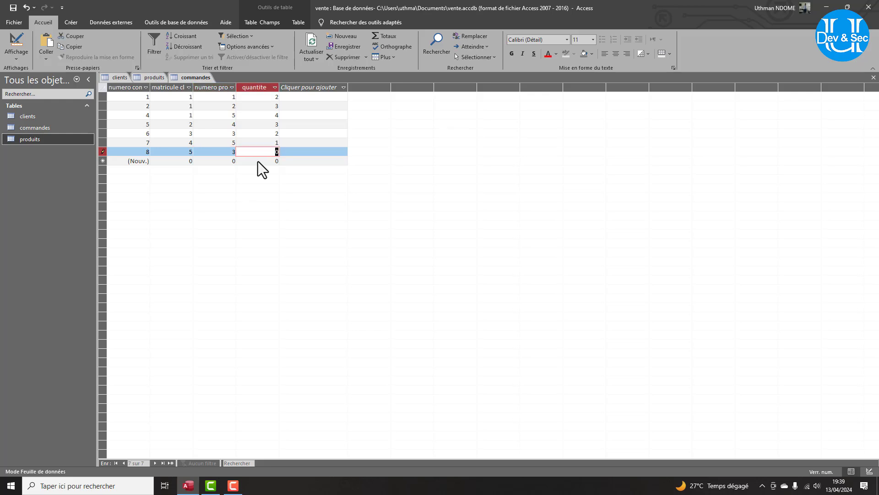
pyautogui.write('5')
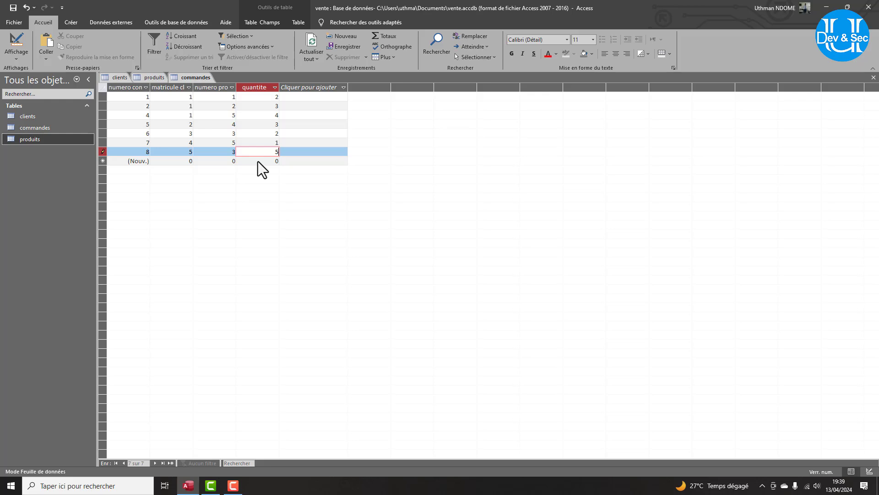
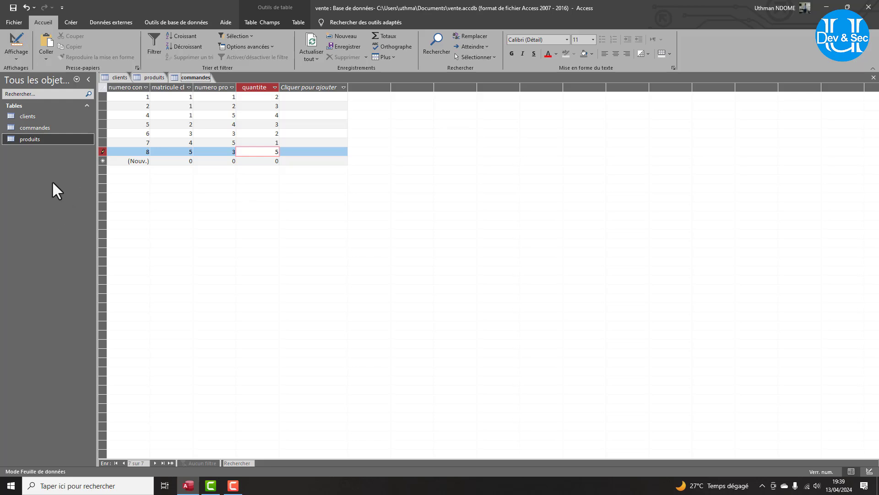
# Create a new blank table in design view and save it as livreur.
pyautogui.click(79, 24)
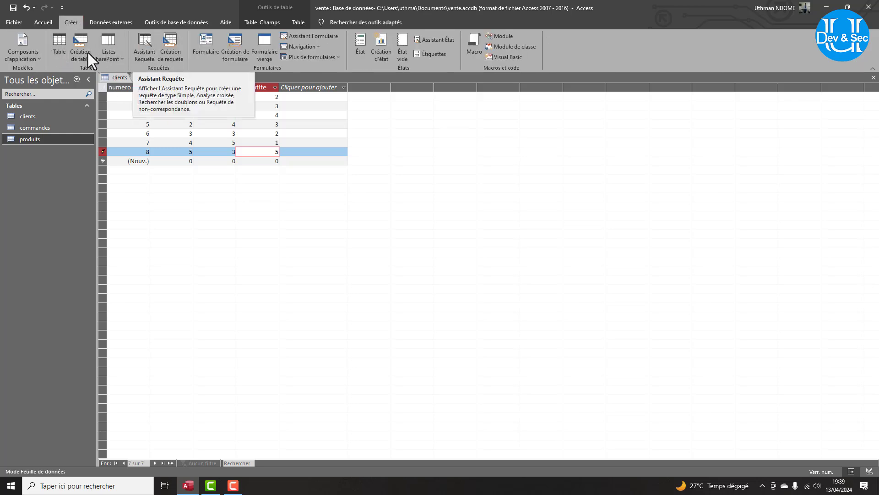
pyautogui.click(59, 44)
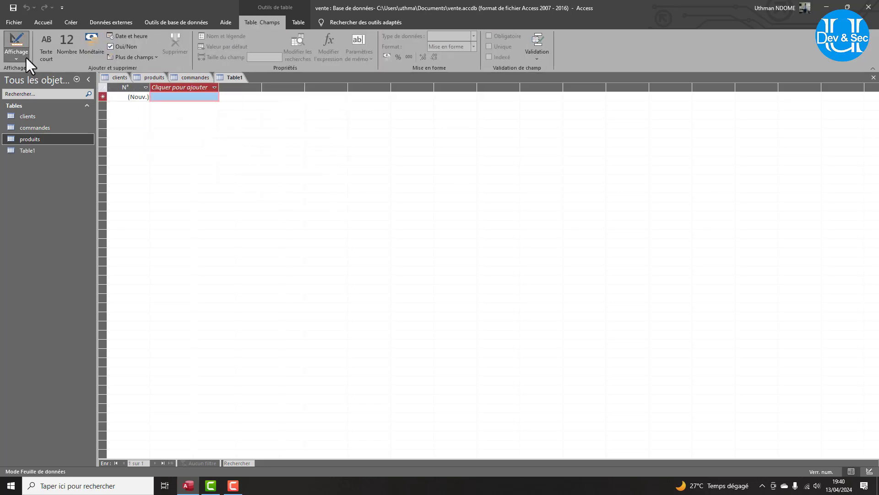
pyautogui.click(26, 56)
pyautogui.click(32, 87)
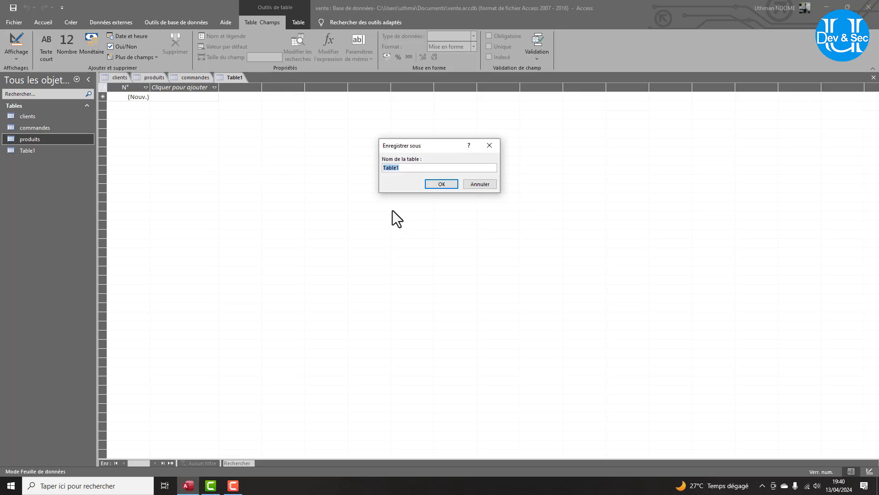
pyautogui.write('livreur')
pyautogui.click(442, 184)
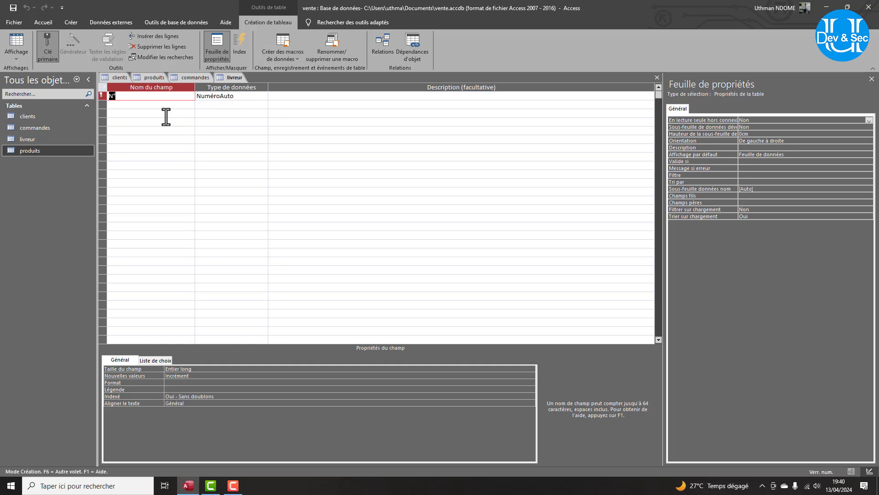
# Add fields id liveur and nom (short text, size 20), then save and open datasheet view.
pyautogui.write('id liveur')
pyautogui.press('Down')
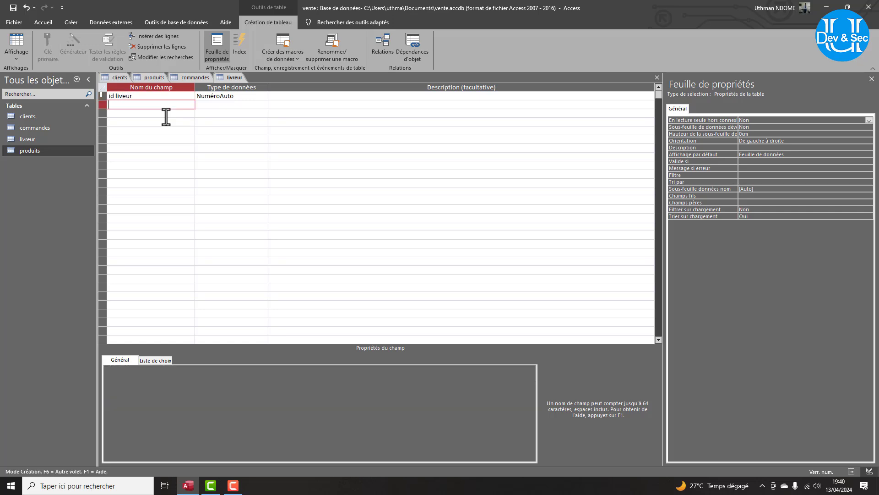
pyautogui.write('nom')
pyautogui.click(238, 106)
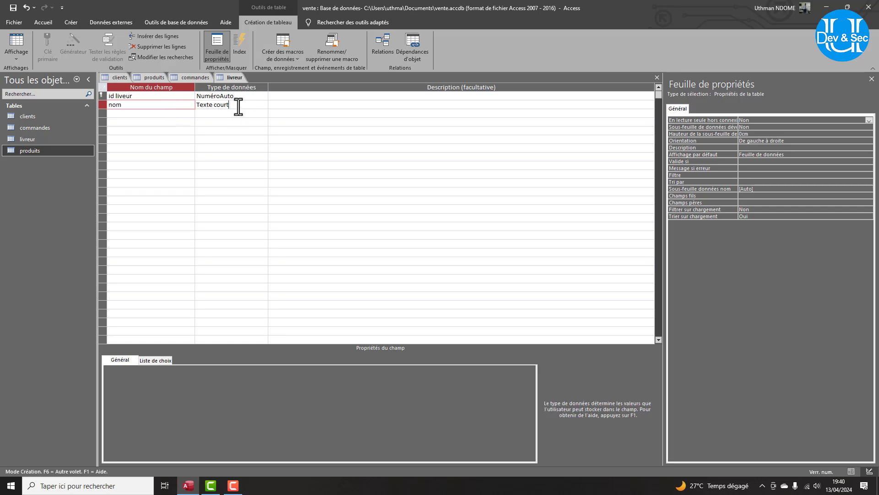
pyautogui.click(171, 369)
pyautogui.click(154, 368)
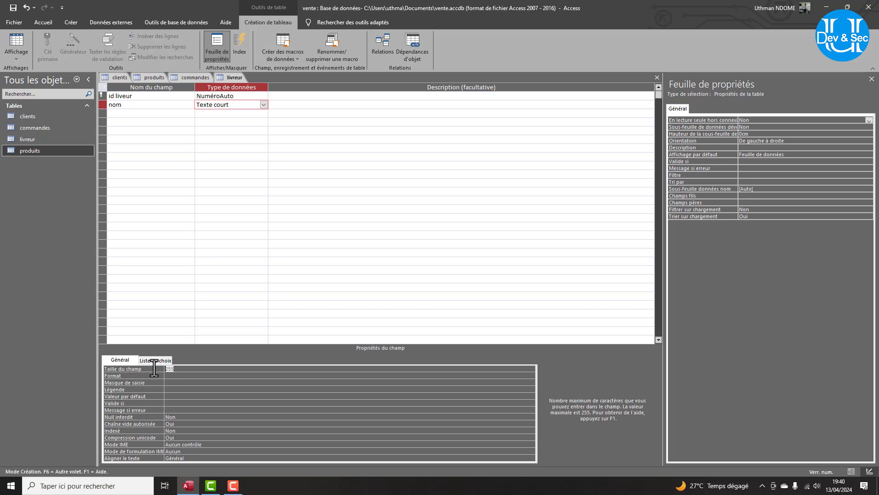
pyautogui.write('20')
pyautogui.press('Return')
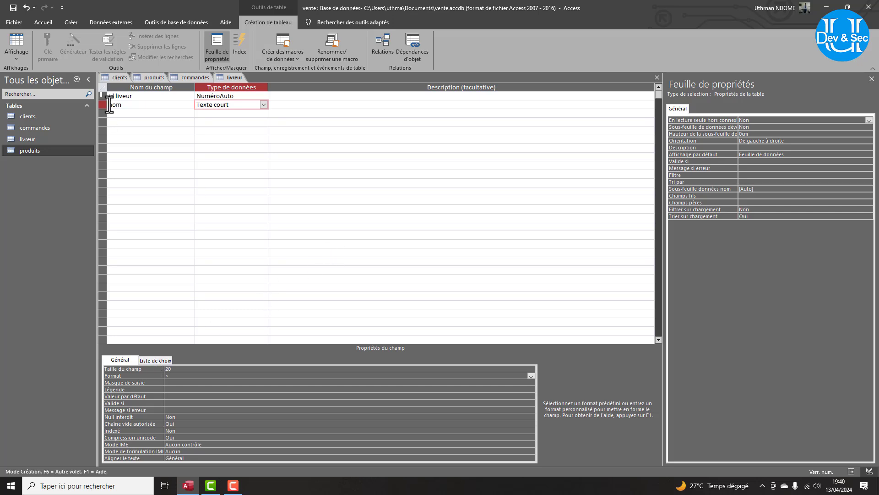
pyautogui.click(20, 47)
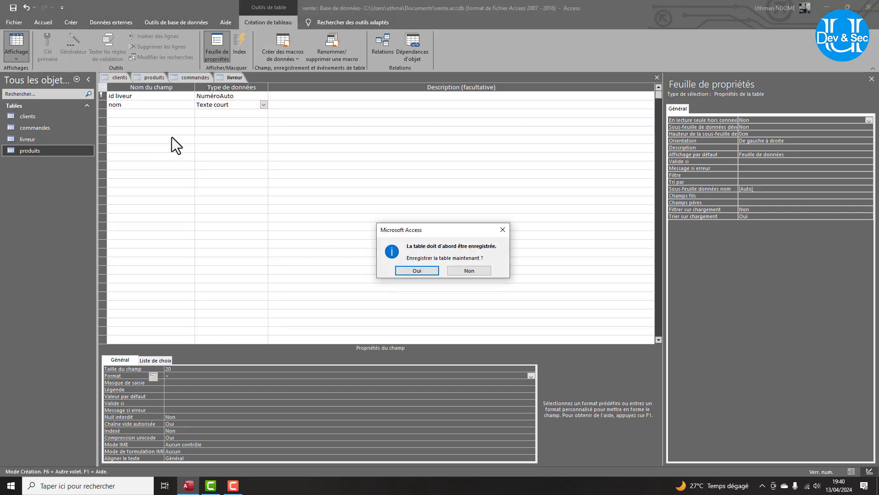
pyautogui.click(417, 268)
pyautogui.click(172, 98)
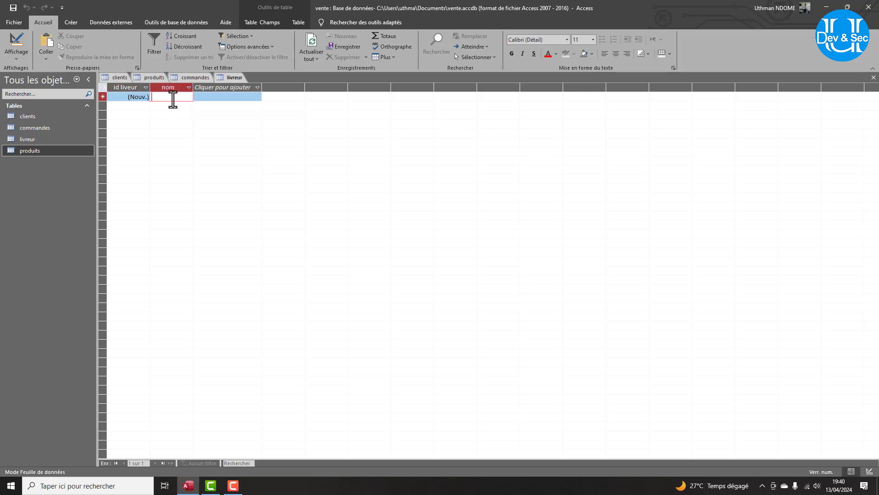
# Type five delivery people's surnames into the nom column, creating records 1 to 5.
pyautogui.write('NDOME')
pyautogui.press('Down')
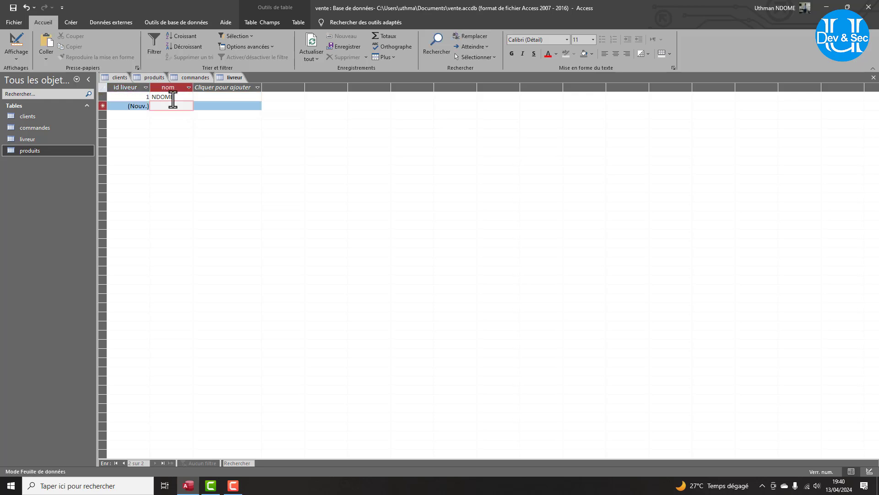
pyautogui.write('Ka')
pyautogui.press('Down')
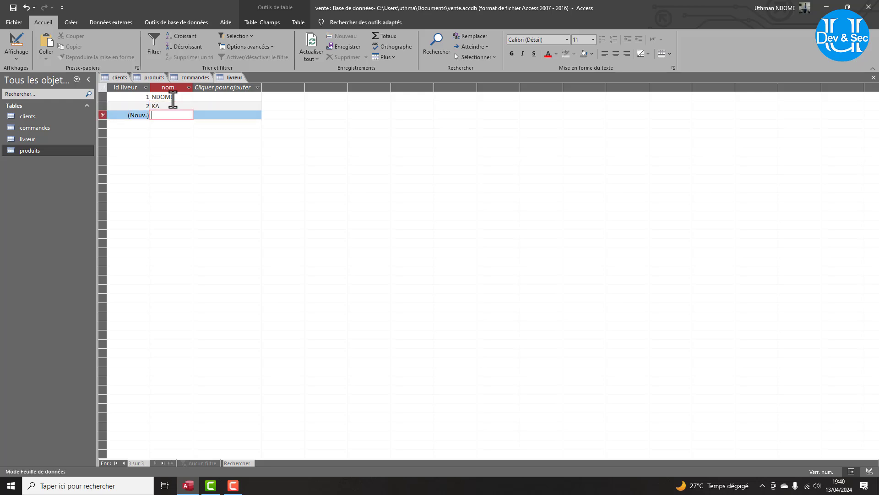
pyautogui.write('DIA')
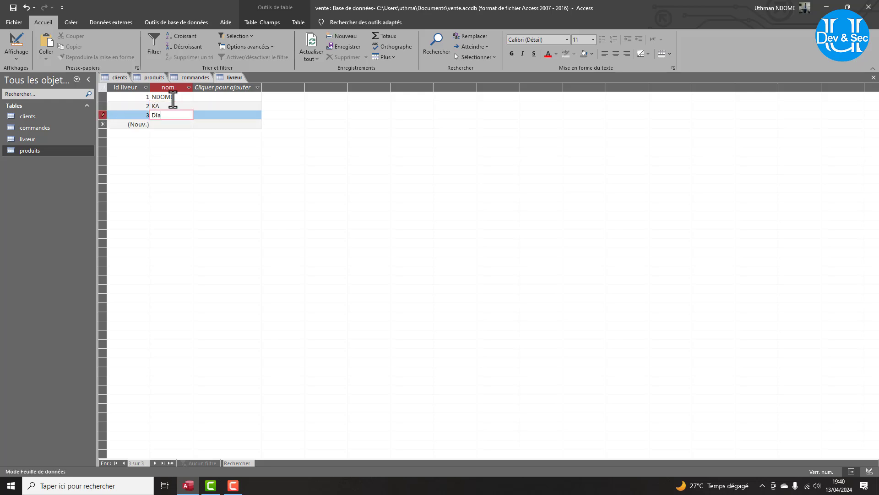
pyautogui.press('Down')
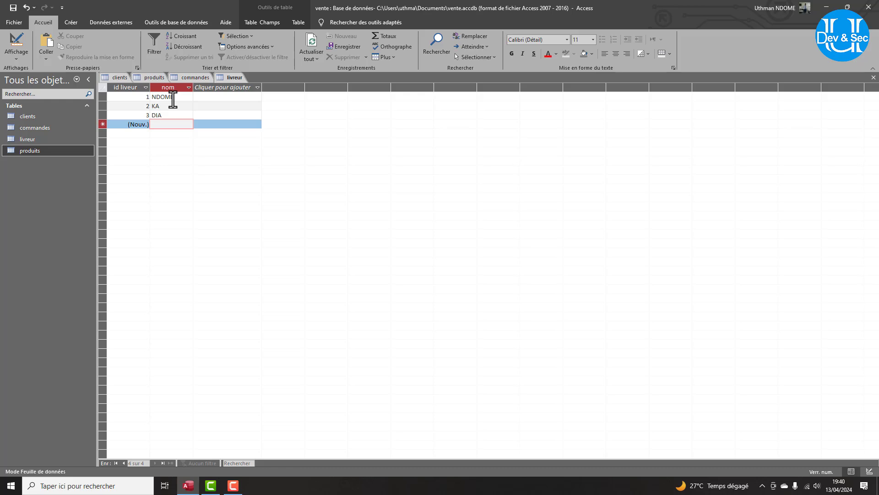
pyautogui.write('DIOUF')
pyautogui.press('Down')
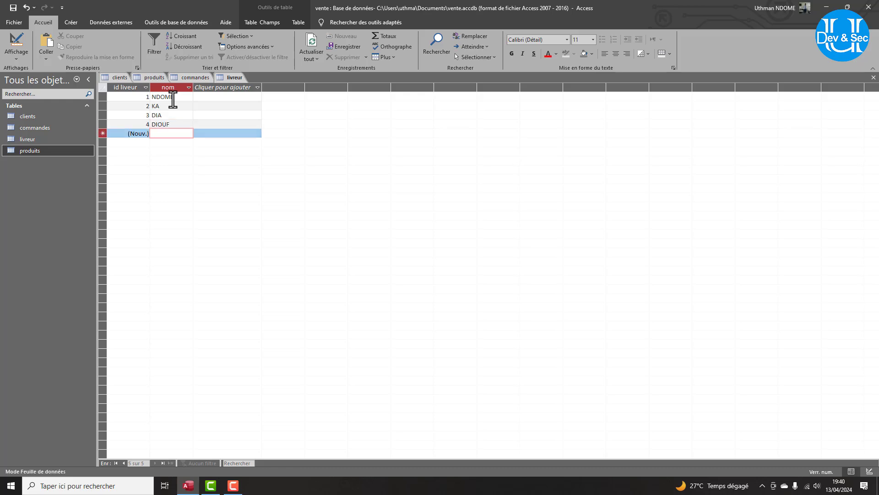
pyautogui.write('Mai')
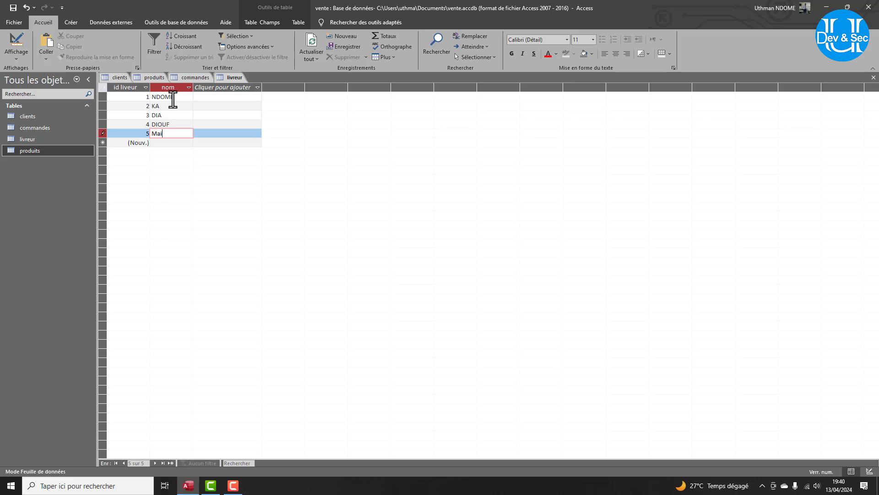
pyautogui.write('lga')
pyautogui.press('Down')
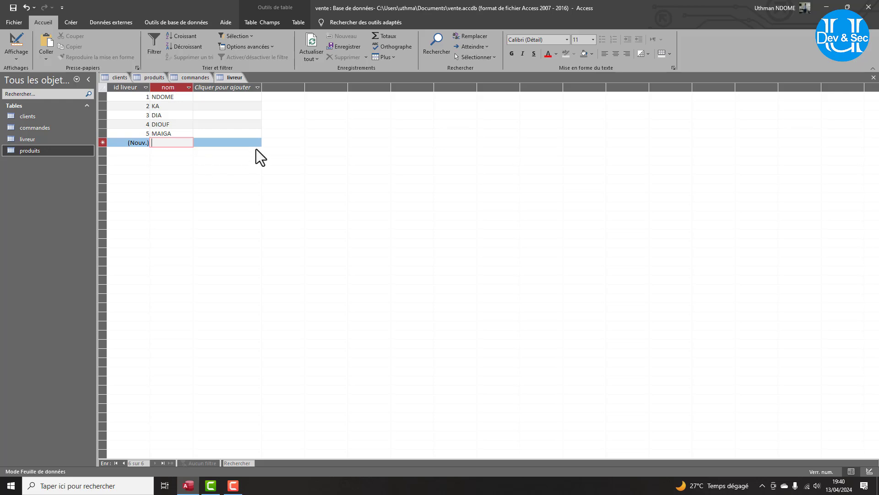
# Try switching the commandes table to design view, dismissing the missing-client errors.
pyautogui.click(192, 77)
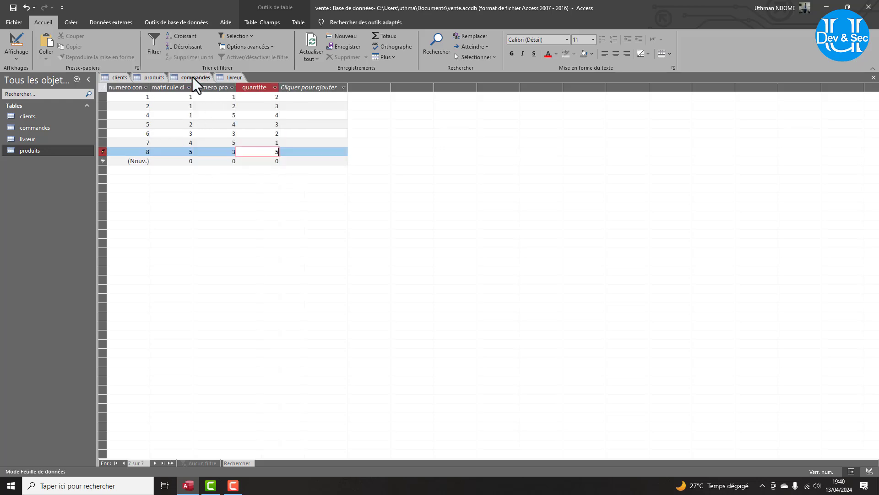
pyautogui.click(15, 54)
pyautogui.click(56, 85)
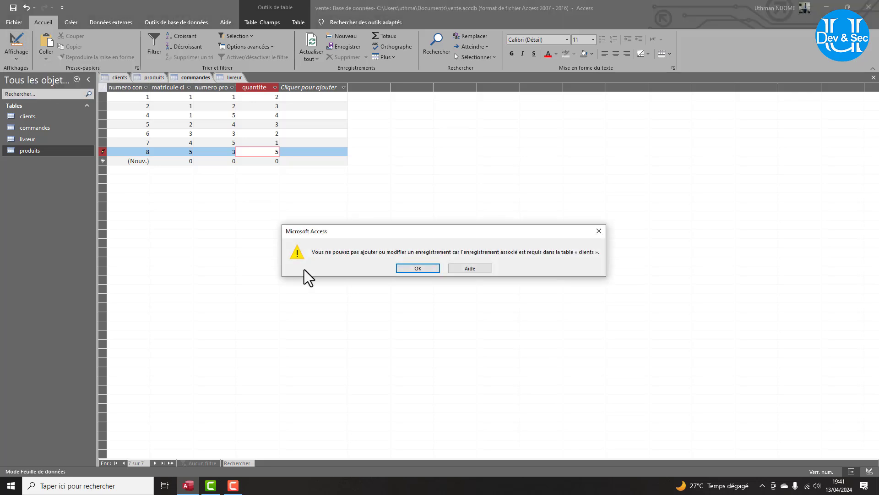
pyautogui.click(428, 268)
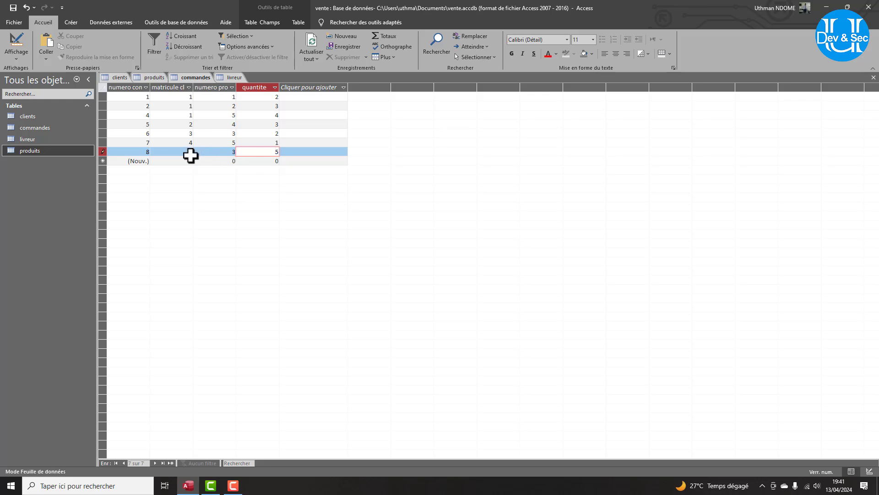
pyautogui.click(178, 163)
pyautogui.click(413, 271)
# Close commandes discarding the unsaved order, then reopen it in design view.
pyautogui.rightClick(185, 78)
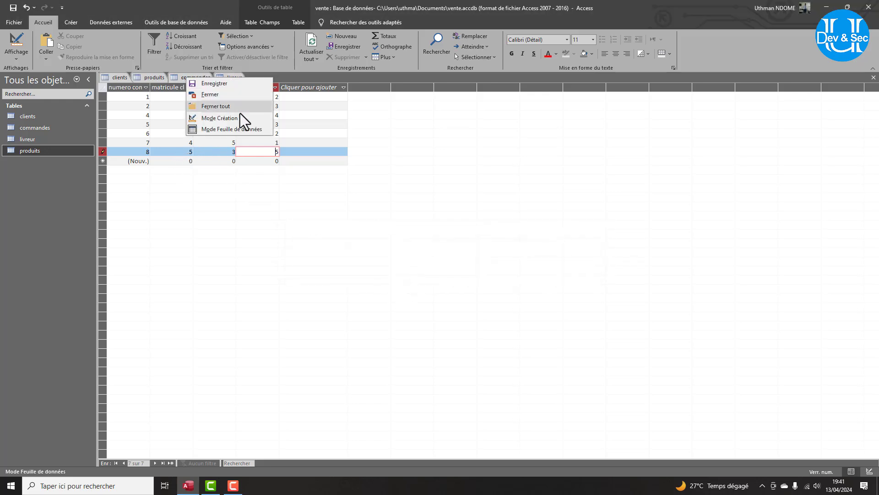
pyautogui.click(214, 96)
pyautogui.click(410, 266)
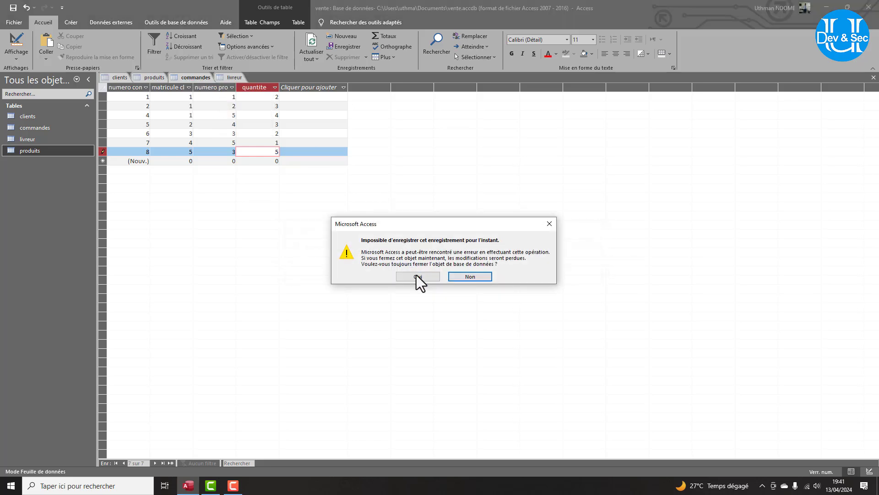
pyautogui.click(417, 275)
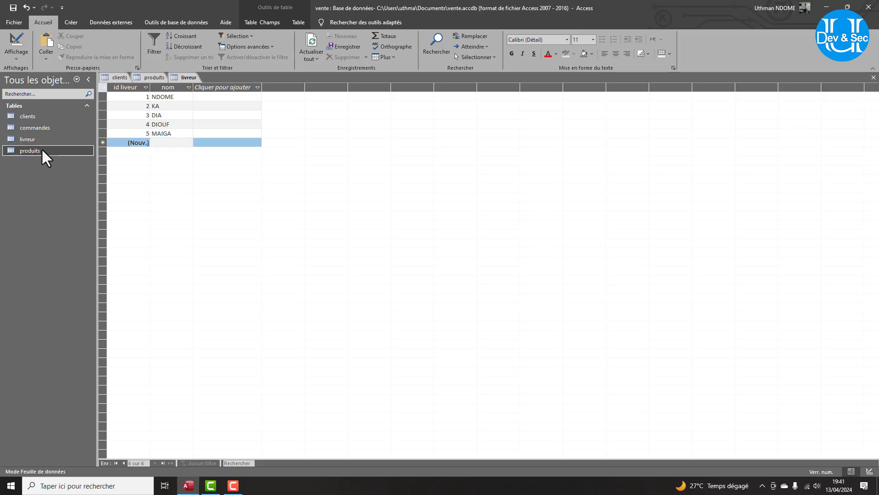
pyautogui.doubleClick(29, 131)
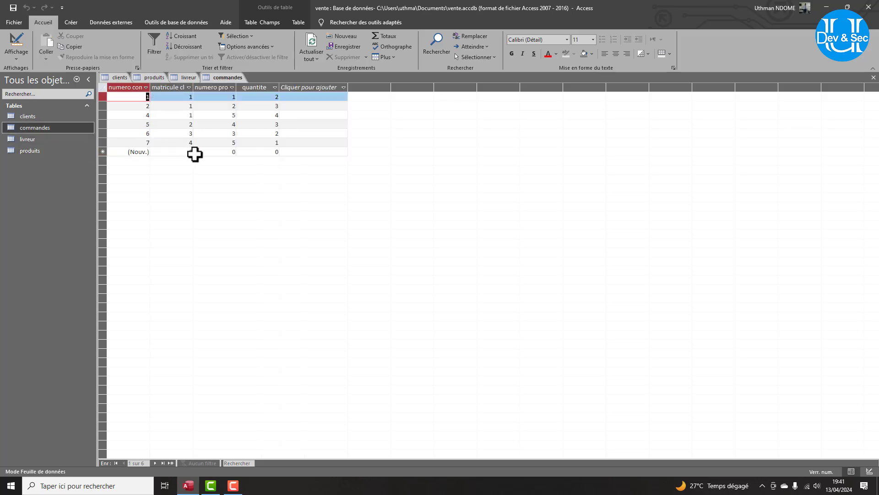
pyautogui.click(18, 51)
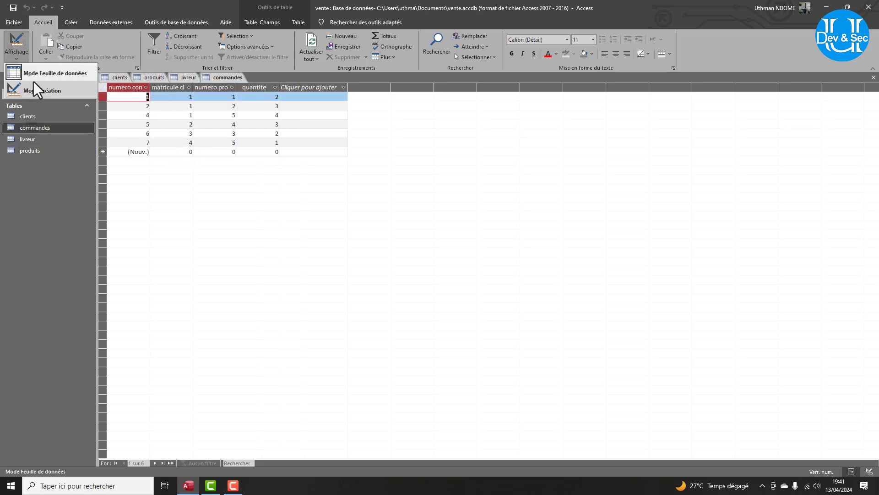
pyautogui.click(38, 87)
# Insert a new livreur field row and start the Lookup Wizard for its data type.
pyautogui.rightClick(120, 131)
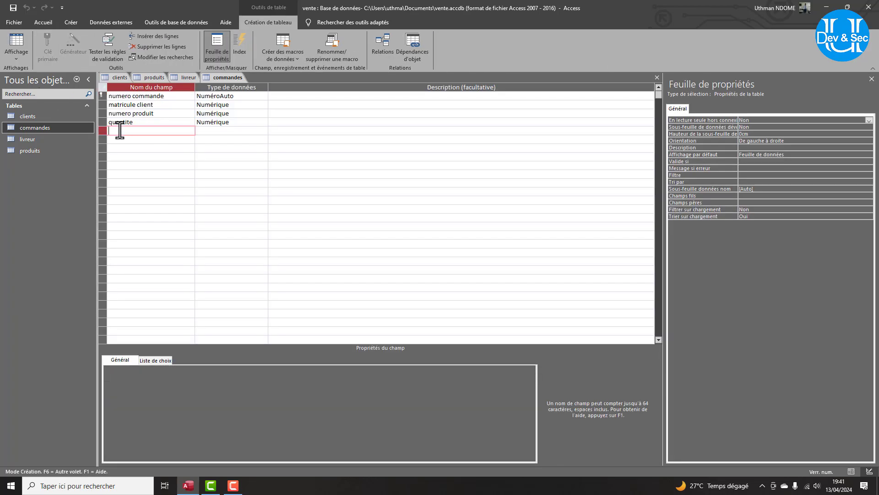
pyautogui.click(153, 178)
pyautogui.write('livreur')
pyautogui.click(202, 131)
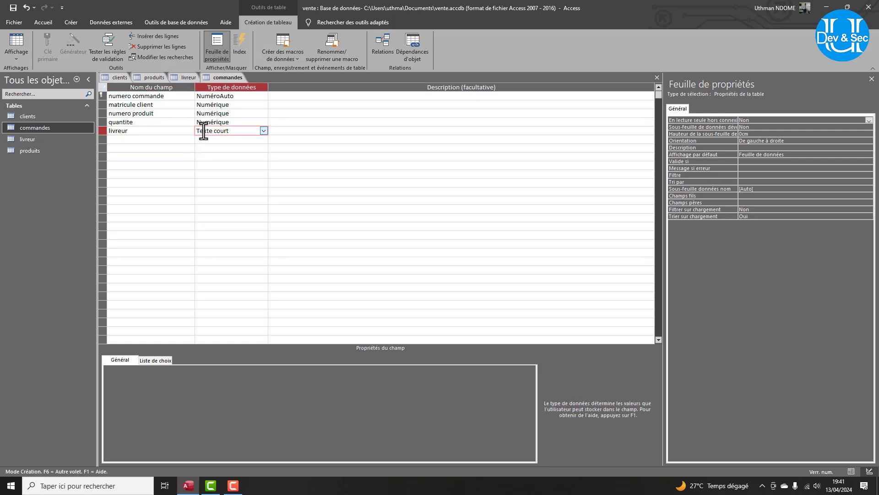
pyautogui.click(263, 133)
pyautogui.click(219, 255)
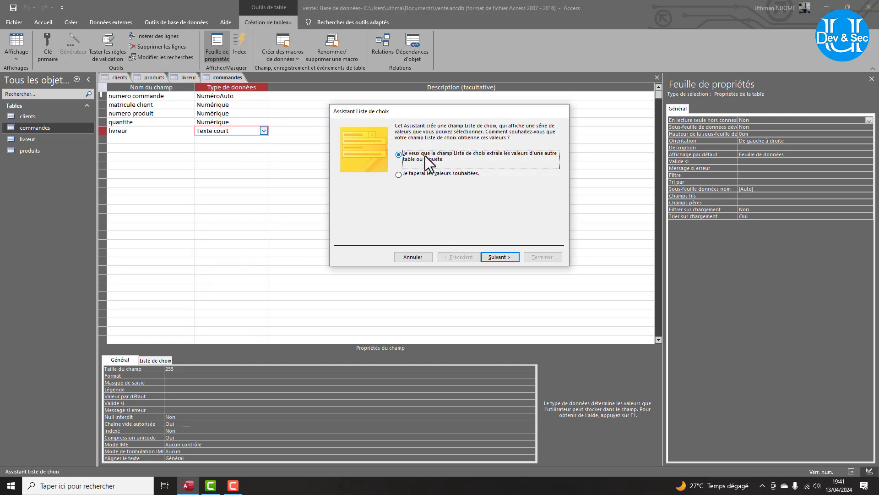
# Set the lookup to take nom from the livreur table, sorted by nom.
pyautogui.click(501, 256)
pyautogui.click(410, 163)
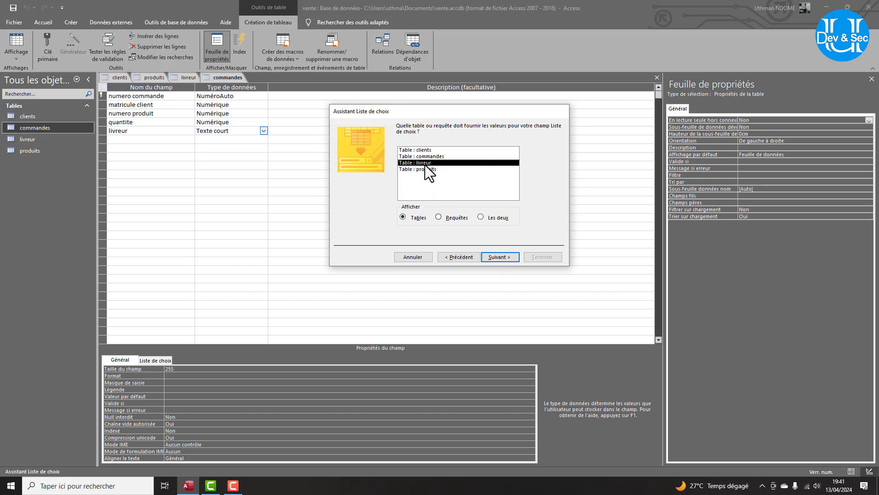
pyautogui.click(498, 254)
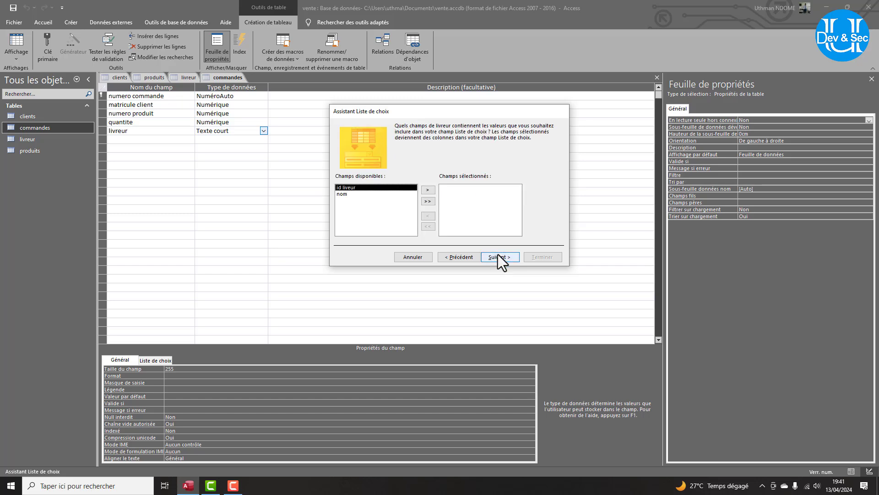
pyautogui.click(342, 194)
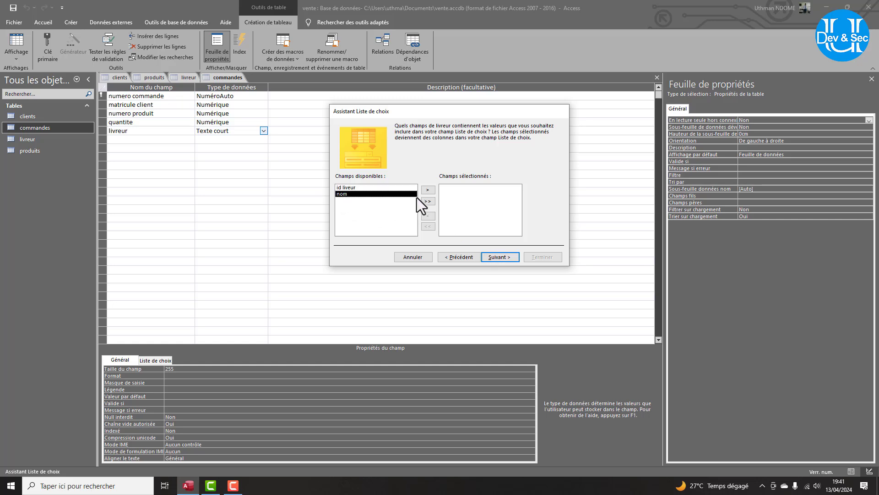
pyautogui.click(428, 192)
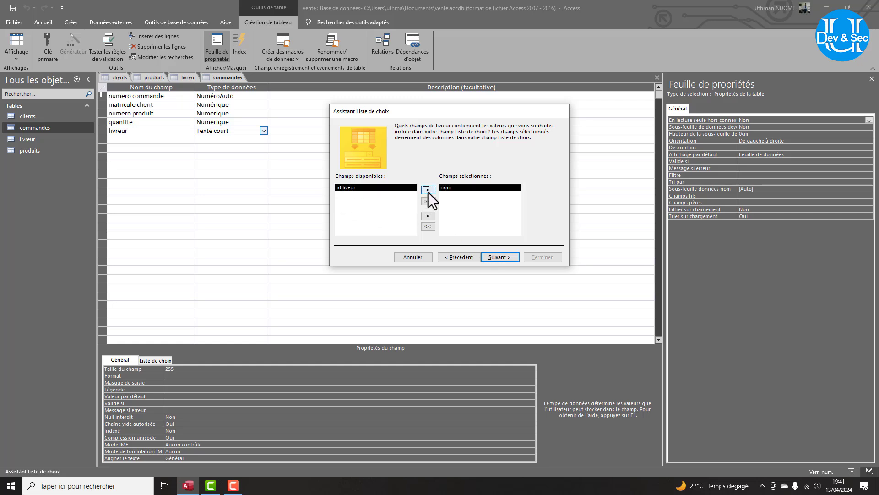
pyautogui.click(501, 261)
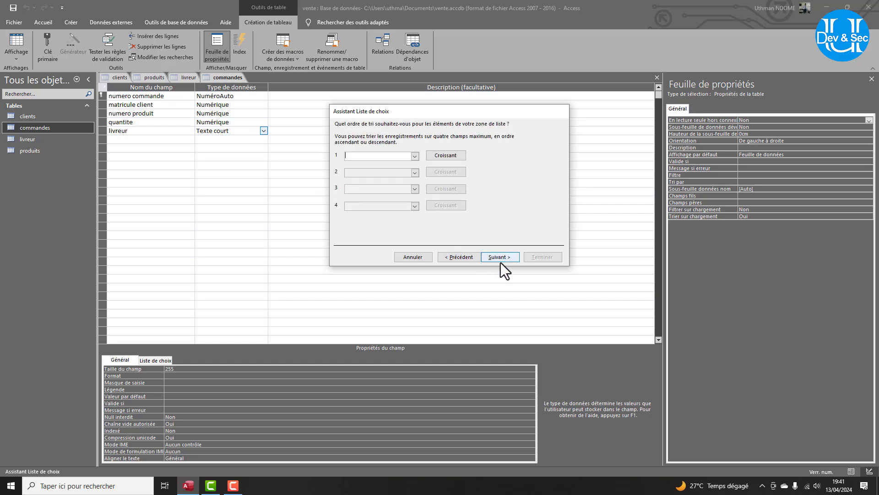
pyautogui.click(415, 157)
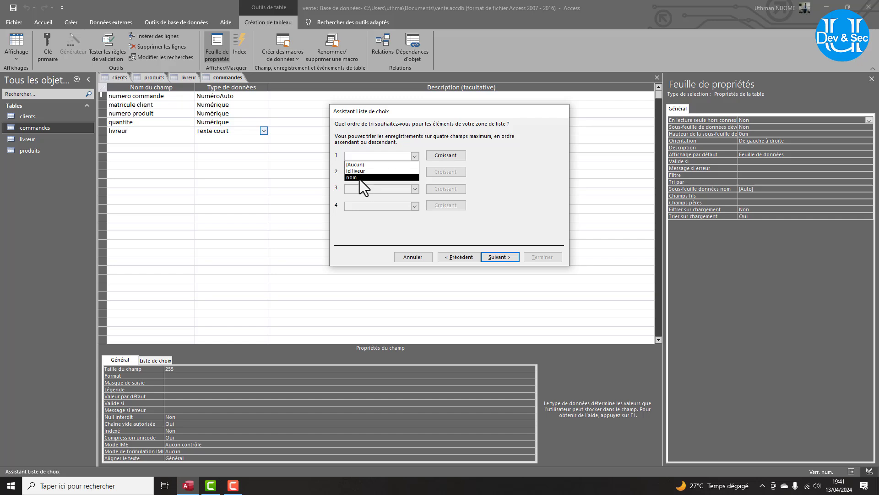
pyautogui.click(359, 178)
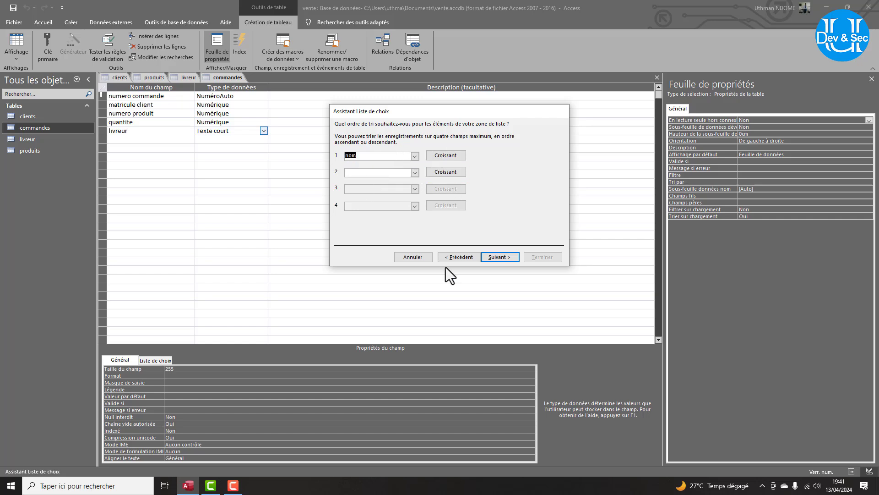
pyautogui.click(501, 257)
pyautogui.click(501, 257)
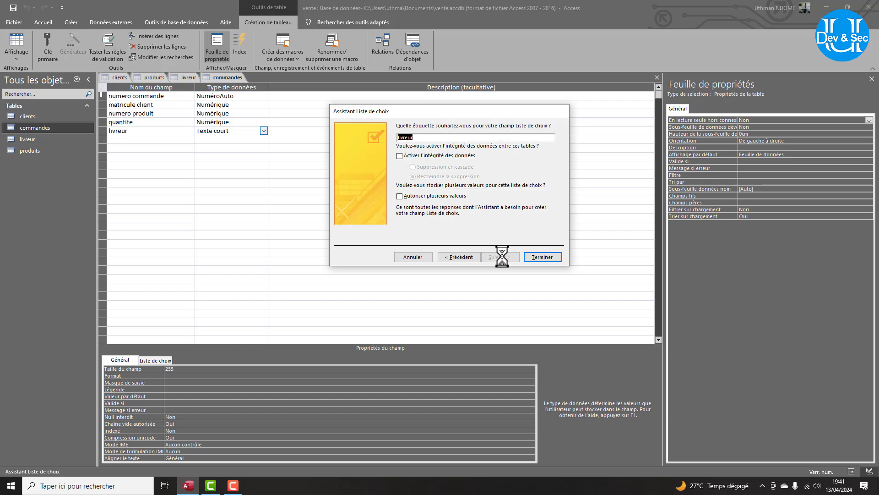
# Finish the lookup without data integrity, save the table and switch to datasheet view.
pyautogui.click(463, 260)
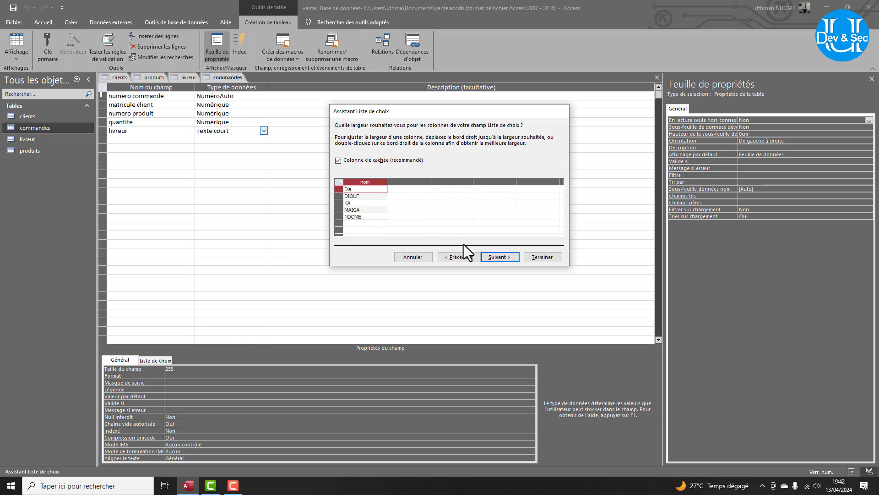
pyautogui.click(493, 256)
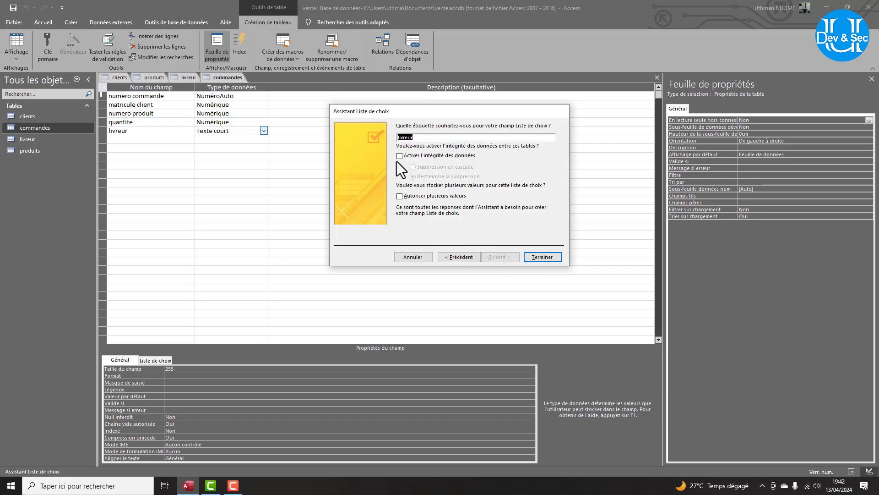
pyautogui.click(400, 156)
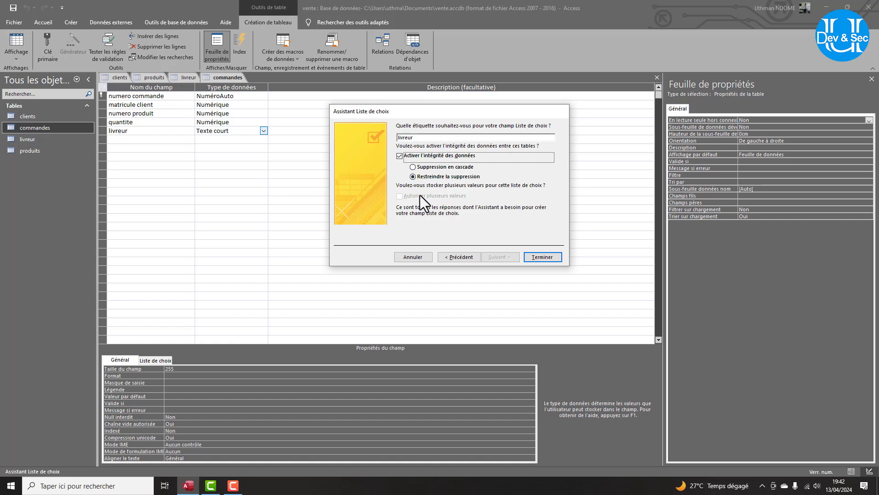
pyautogui.click(398, 156)
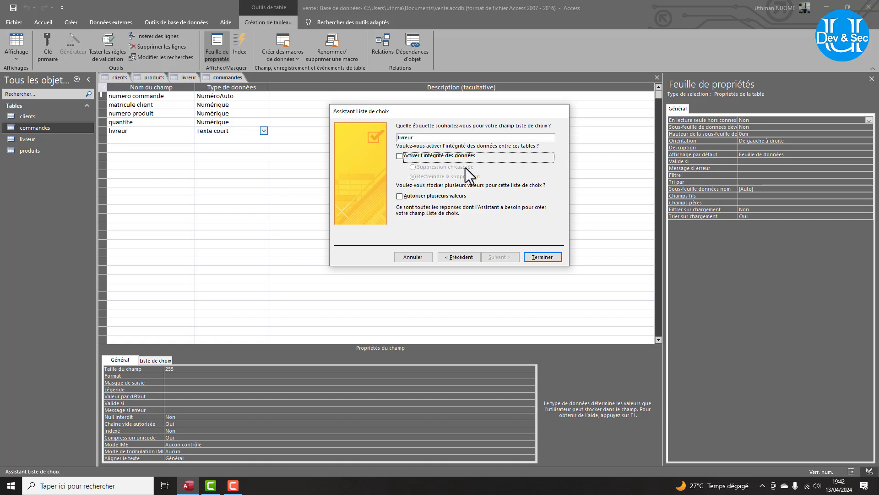
pyautogui.click(537, 258)
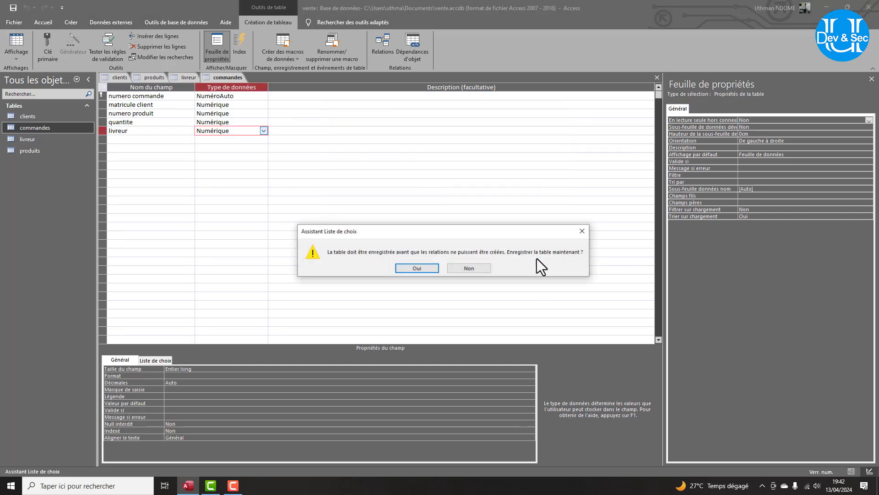
pyautogui.click(417, 269)
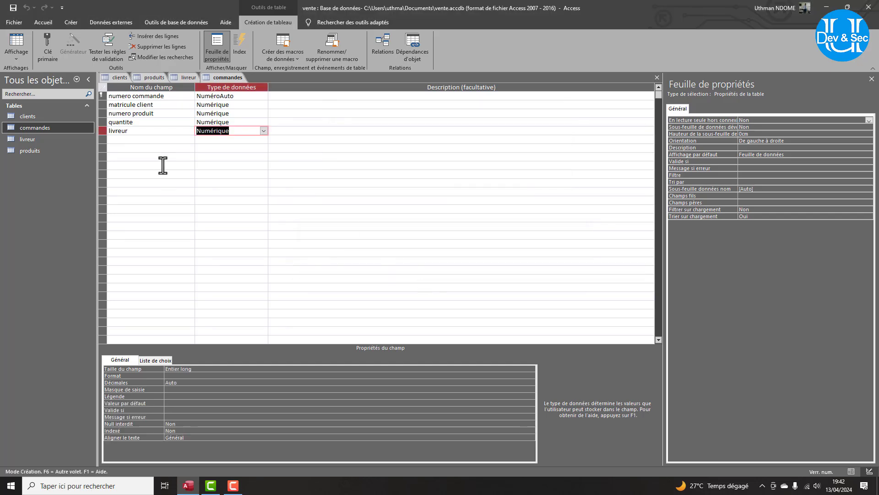
pyautogui.click(23, 54)
pyautogui.click(39, 76)
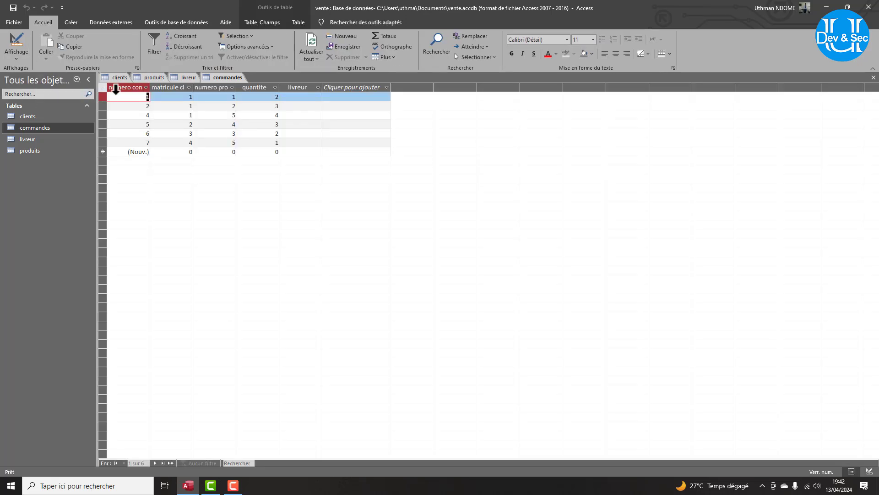
# Pick delivery people from the livreur dropdown for the first three orders.
pyautogui.click(294, 97)
pyautogui.click(318, 97)
pyautogui.click(315, 106)
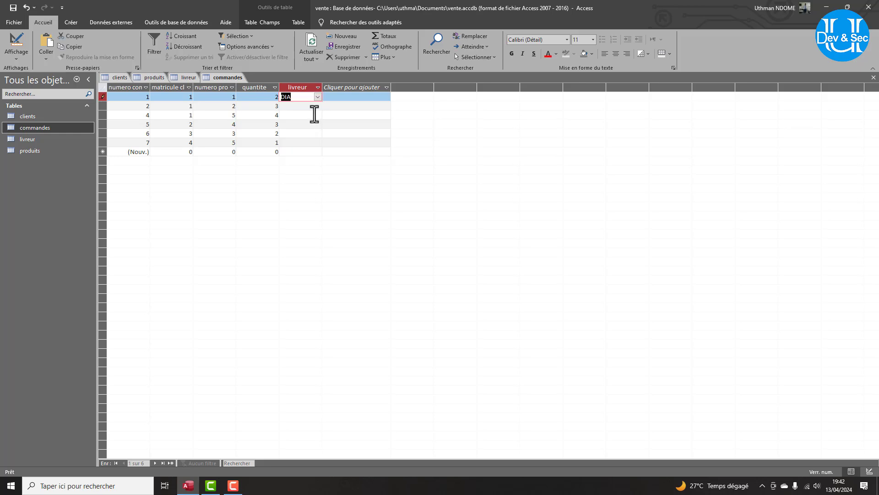
pyautogui.click(315, 115)
pyautogui.click(315, 133)
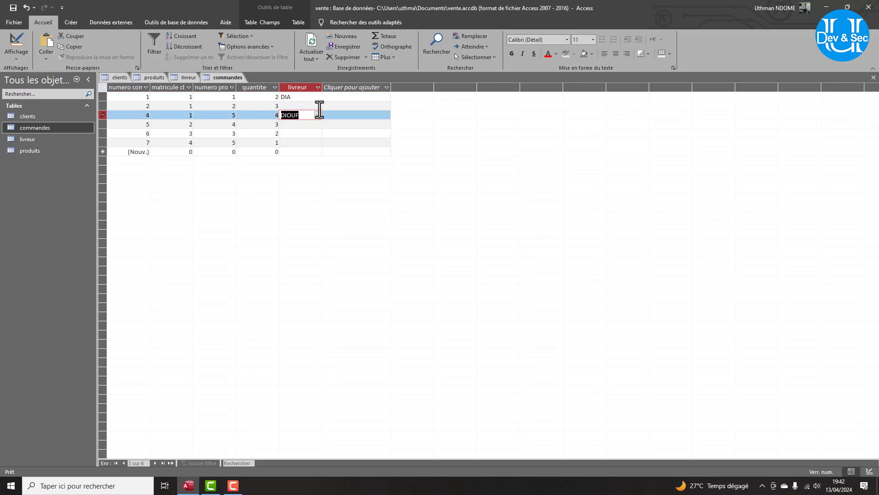
pyautogui.click(318, 106)
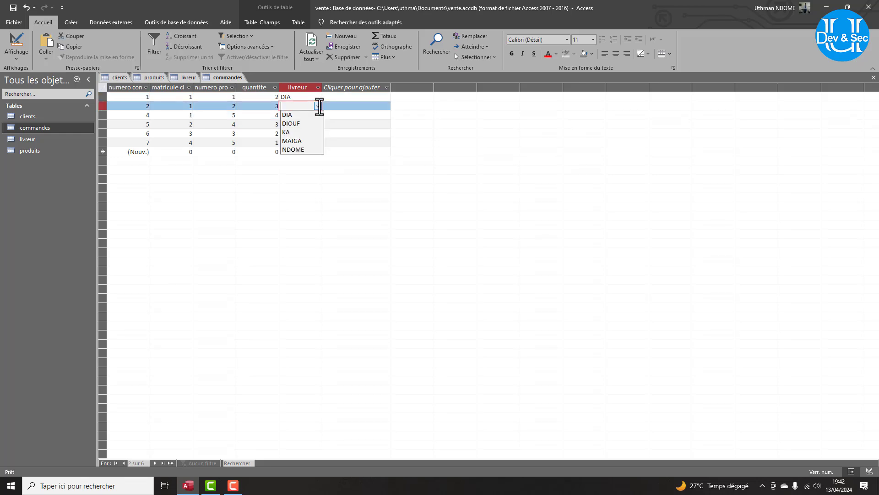
pyautogui.click(302, 132)
# Pick delivery people for orders 5, 7 and 6 and commit the entries.
pyautogui.click(317, 125)
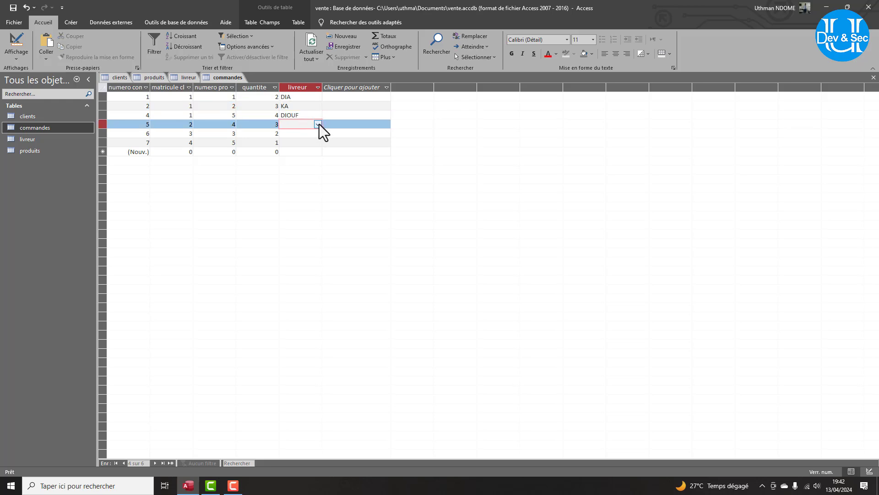
pyautogui.click(318, 125)
pyautogui.click(311, 157)
pyautogui.click(312, 143)
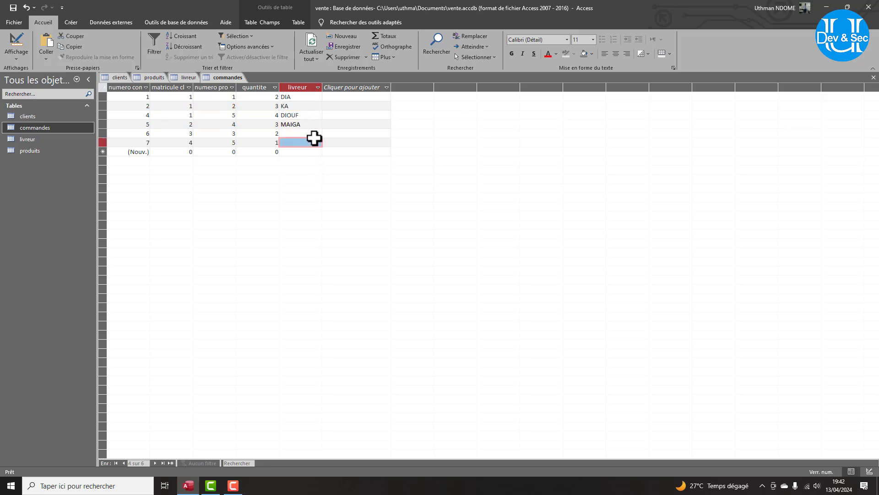
pyautogui.click(317, 143)
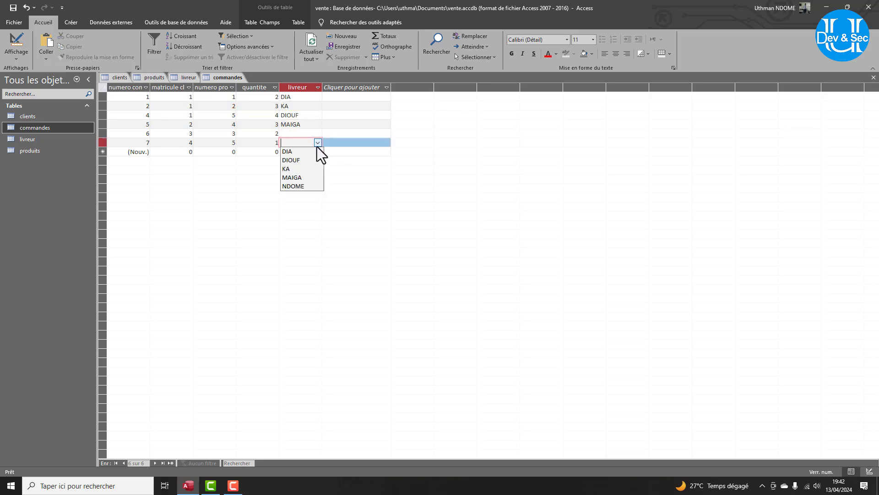
pyautogui.click(306, 168)
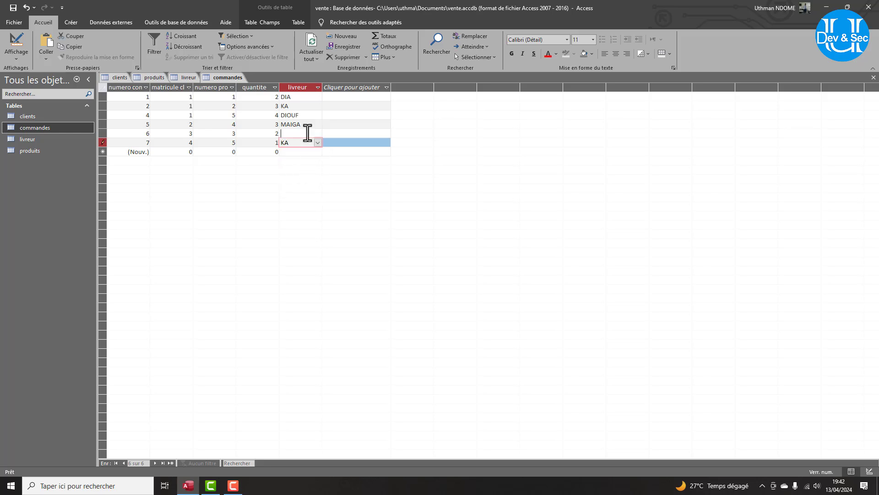
pyautogui.click(319, 133)
pyautogui.click(318, 132)
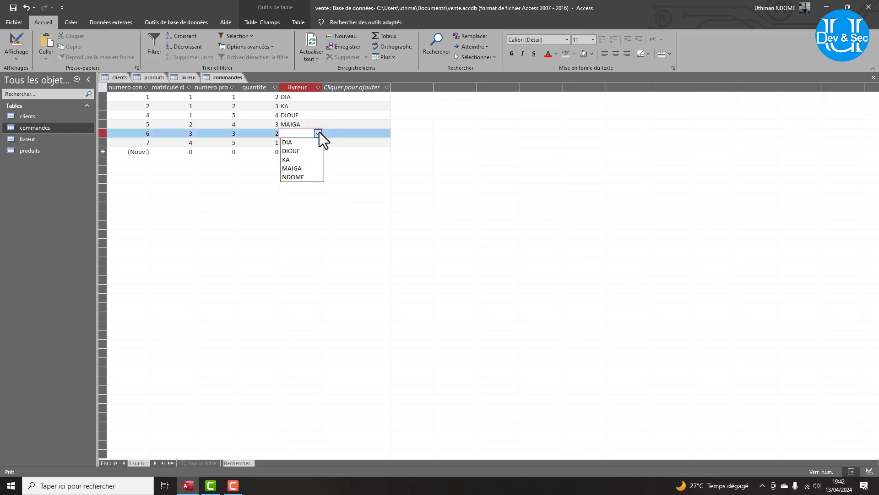
pyautogui.click(296, 150)
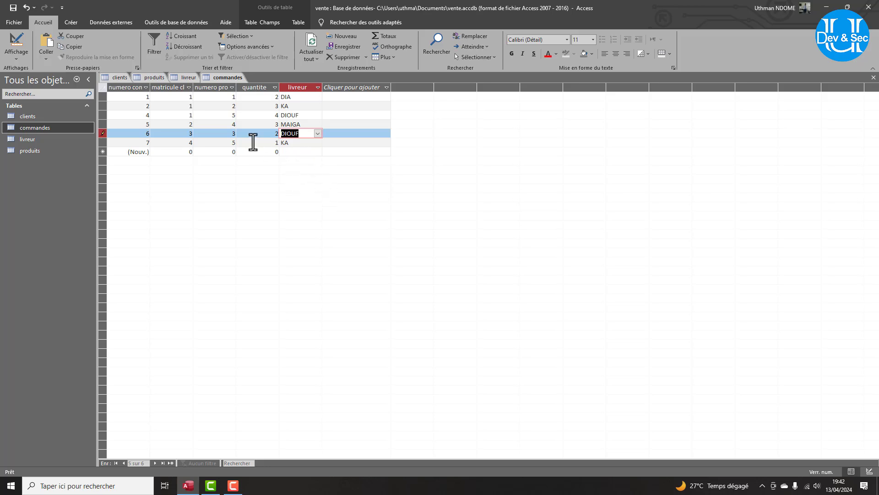
pyautogui.click(302, 98)
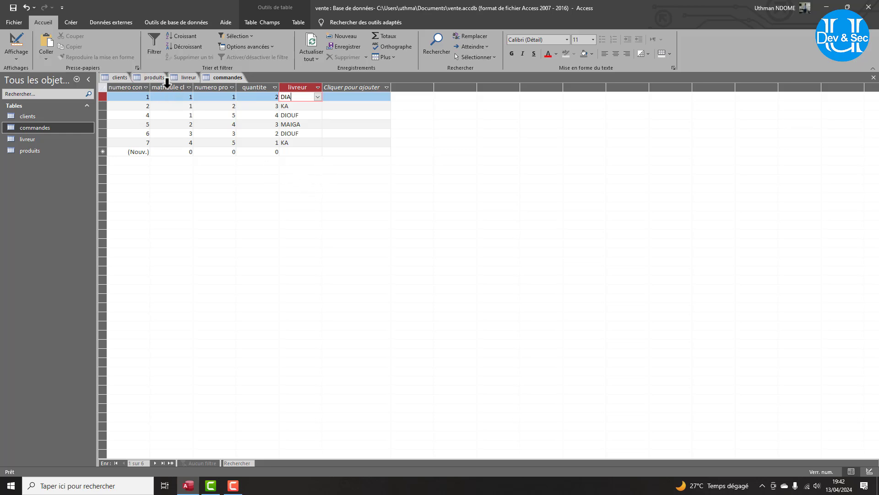
# Create a design-view query and add the clients, commandes and produits tables to it.
pyautogui.click(73, 23)
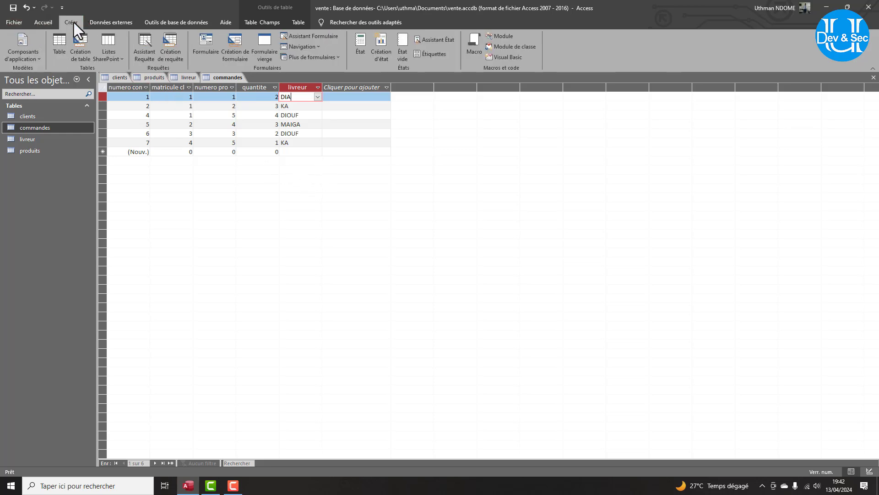
pyautogui.click(170, 53)
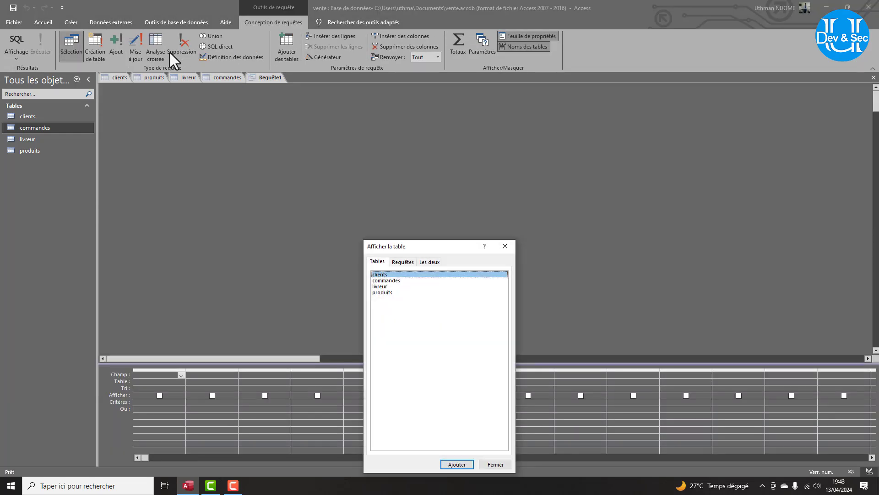
pyautogui.click(393, 281)
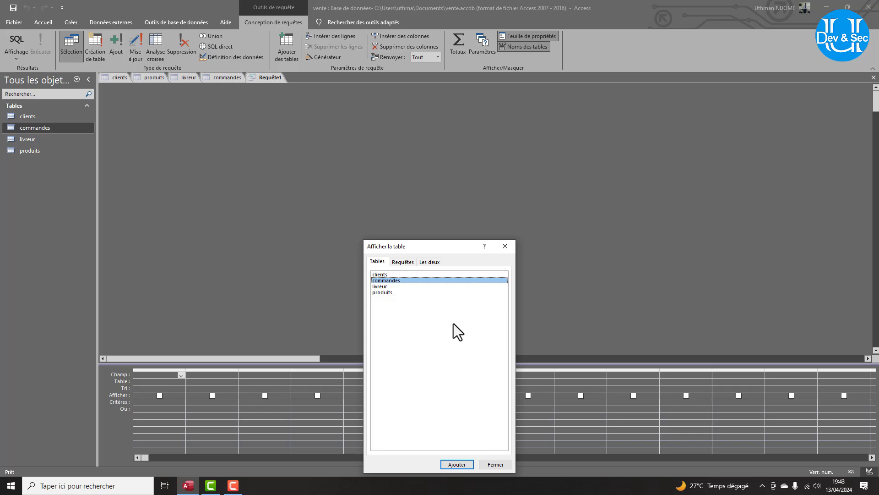
pyautogui.keyDown('shift'); pyautogui.click(385, 292); pyautogui.keyUp('shift')
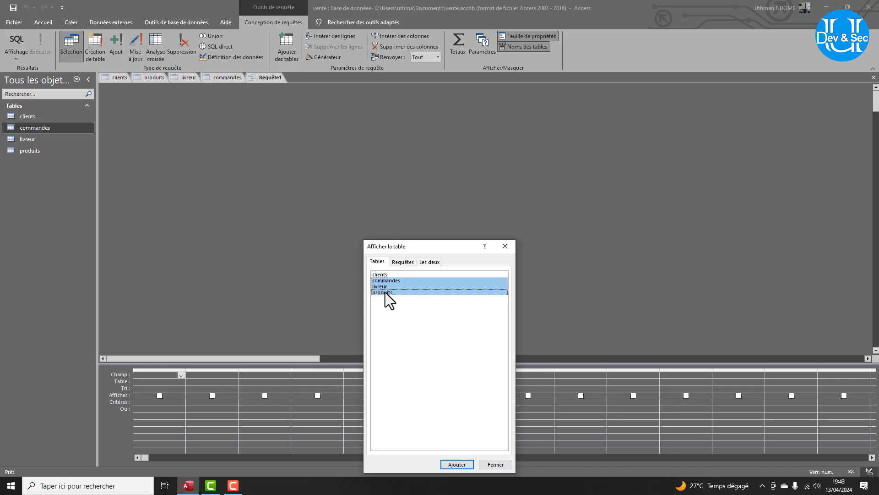
pyautogui.click(389, 282)
pyautogui.keyDown('ctrl'); pyautogui.click(389, 275); pyautogui.keyUp('ctrl')
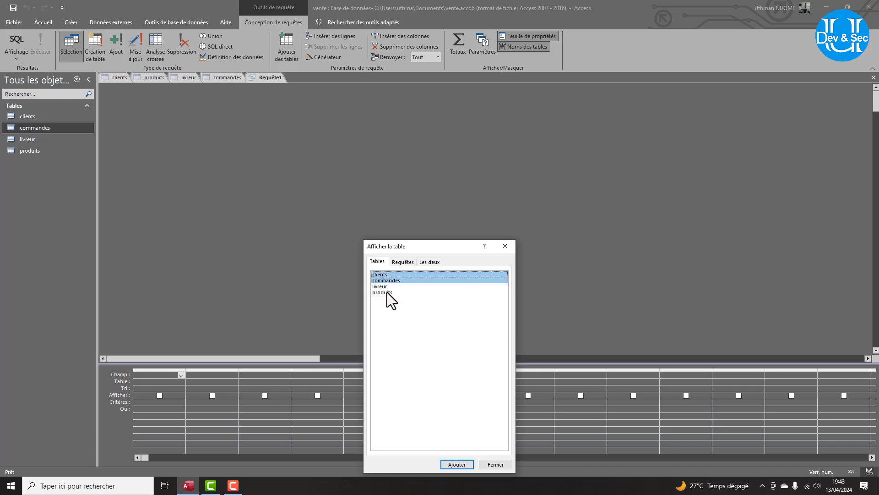
pyautogui.keyDown('ctrl'); pyautogui.click(388, 292); pyautogui.keyUp('ctrl')
pyautogui.click(467, 462)
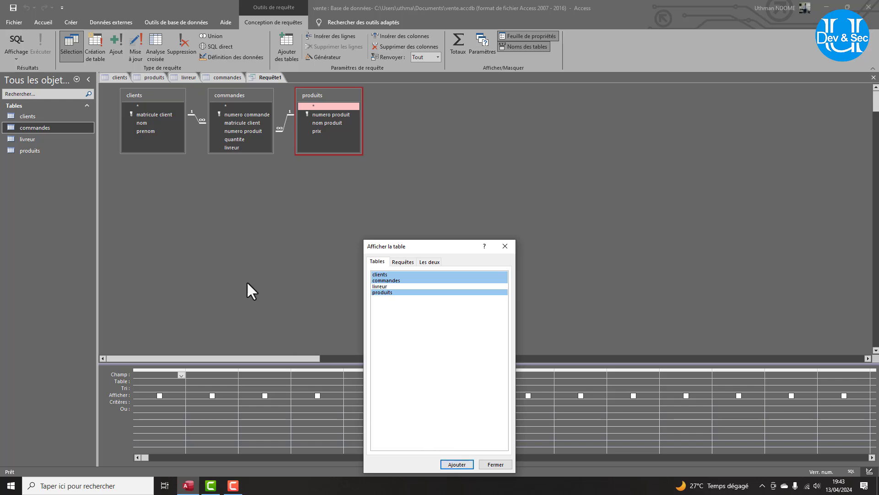
pyautogui.click(496, 464)
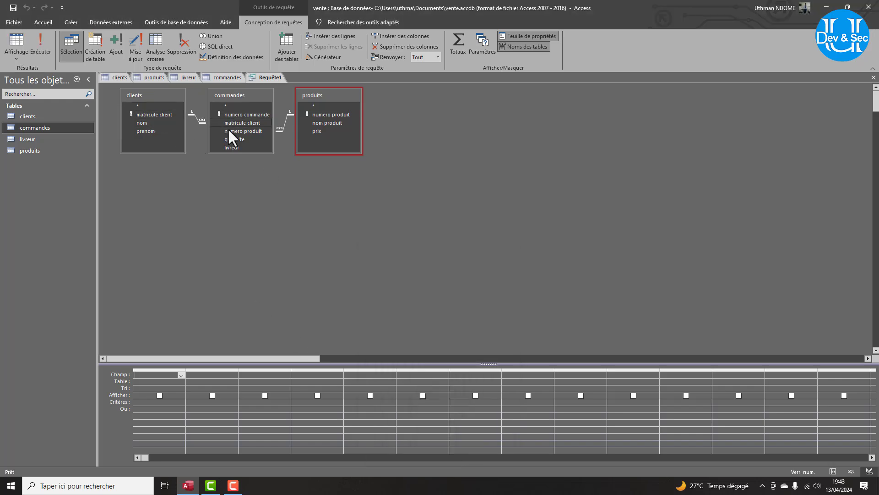
# Enlarge the commandes field list and drag numero commande through livreur into the query grid.
pyautogui.click(232, 148)
pyautogui.moveTo(234, 154); pyautogui.dragTo(234, 175)
pyautogui.click(233, 116)
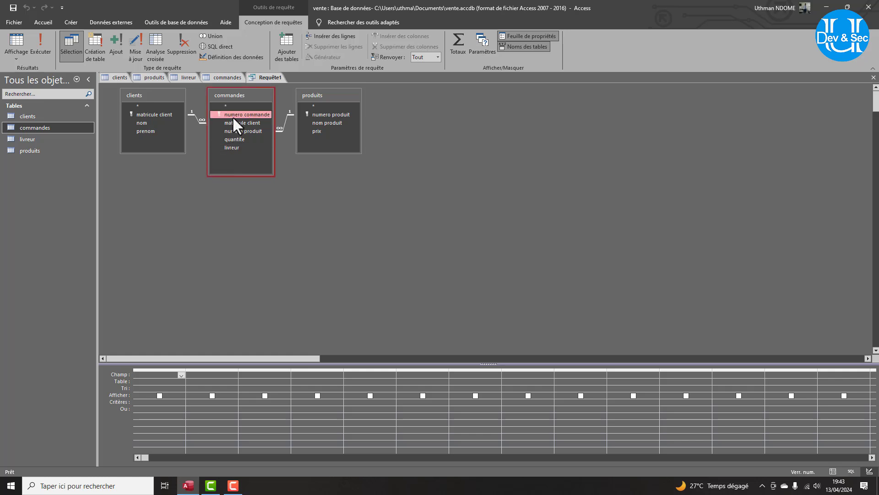
pyautogui.keyDown('shift'); pyautogui.click(231, 148); pyautogui.keyUp('shift')
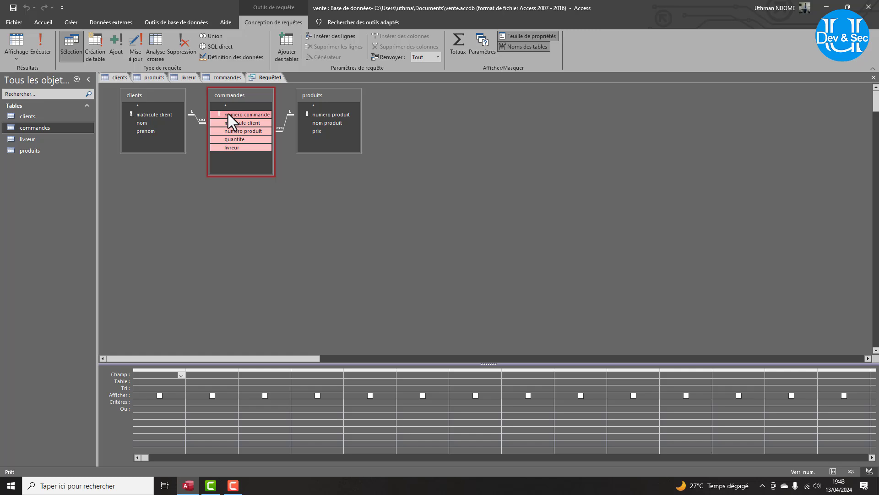
pyautogui.moveTo(229, 114); pyautogui.dragTo(154, 375)
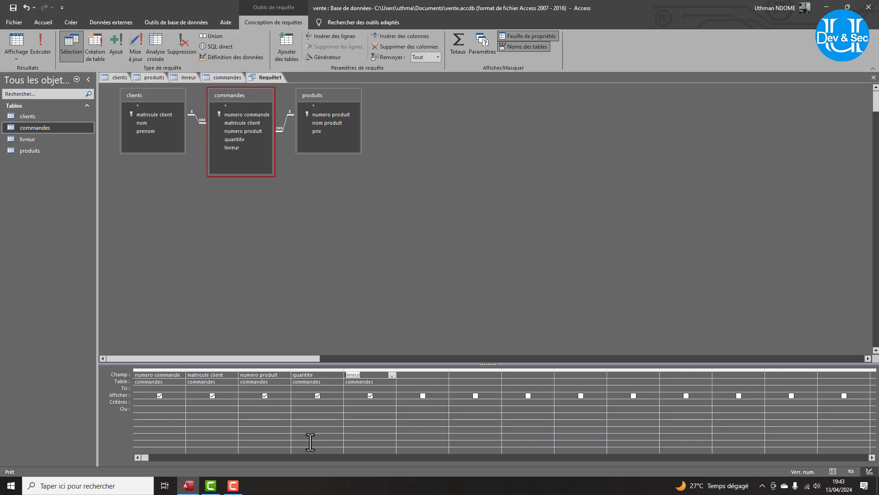
# Begin a sixth column named Montant in the next Champ cell.
pyautogui.click(412, 377)
pyautogui.write('m')
pyautogui.press('capslock')
pyautogui.write('M')
pyautogui.press('capslock')
pyautogui.write('ontant:')
# Build Montant as [commandes]![quantite] * [produits]![prix] in the Expression Builder.
pyautogui.rightClick(428, 376)
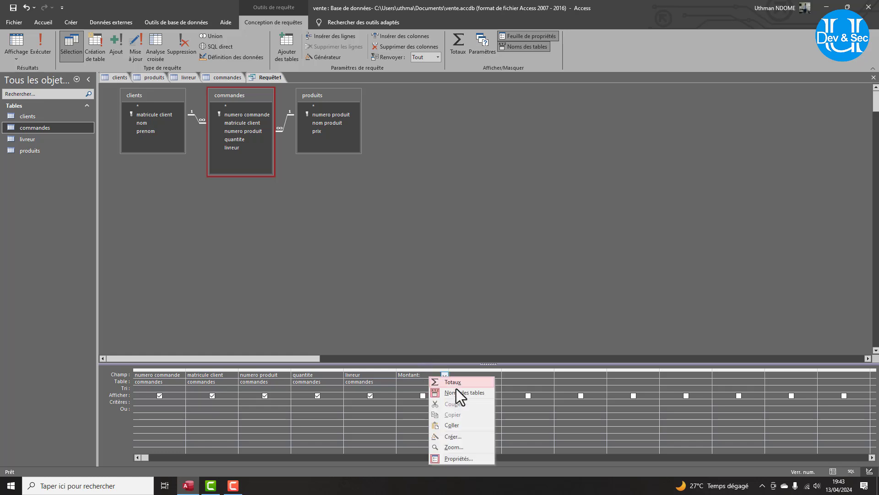
pyautogui.click(452, 438)
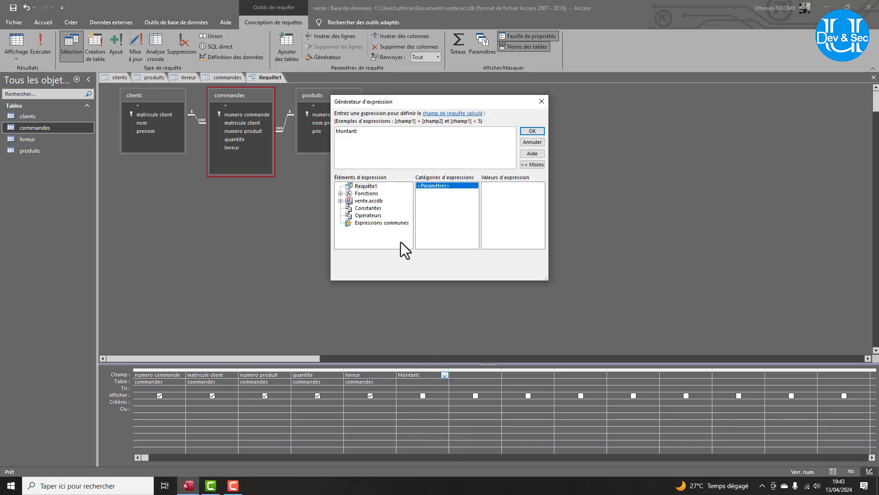
pyautogui.click(340, 201)
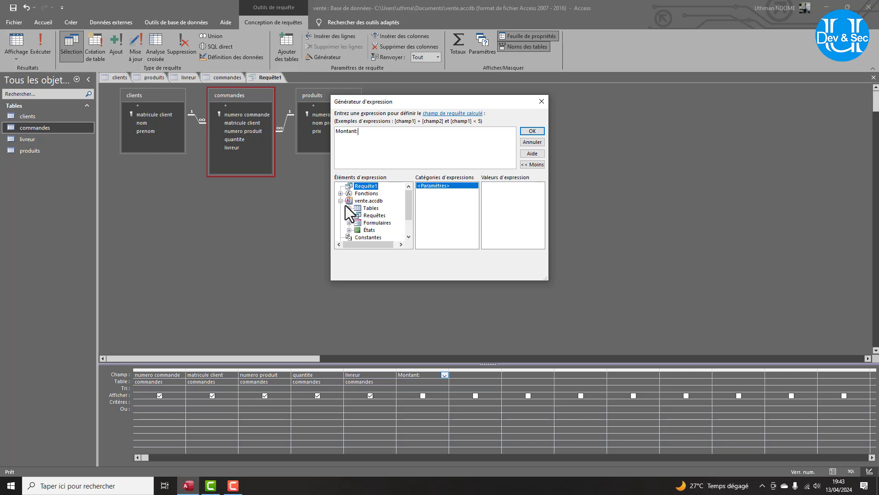
pyautogui.click(349, 208)
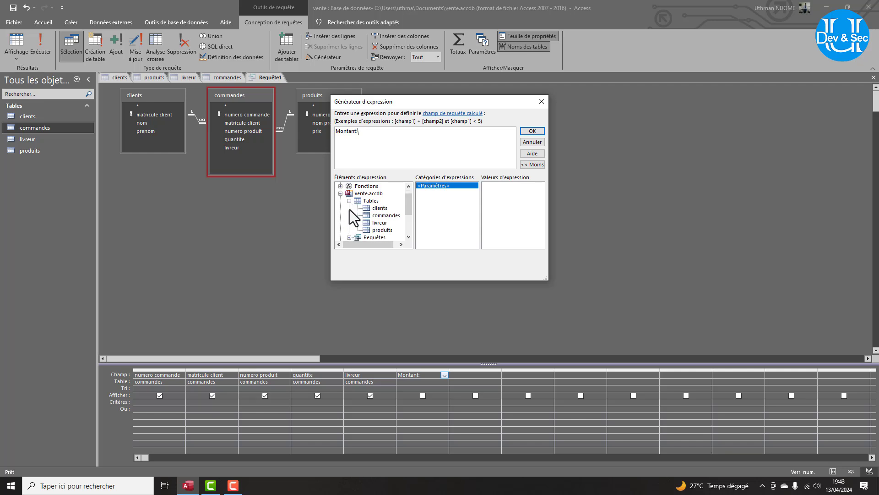
pyautogui.click(381, 216)
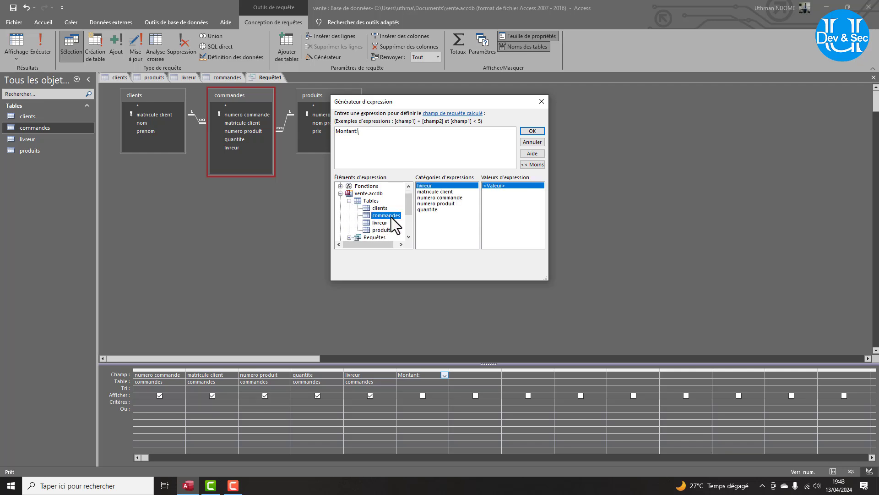
pyautogui.doubleClick(433, 209)
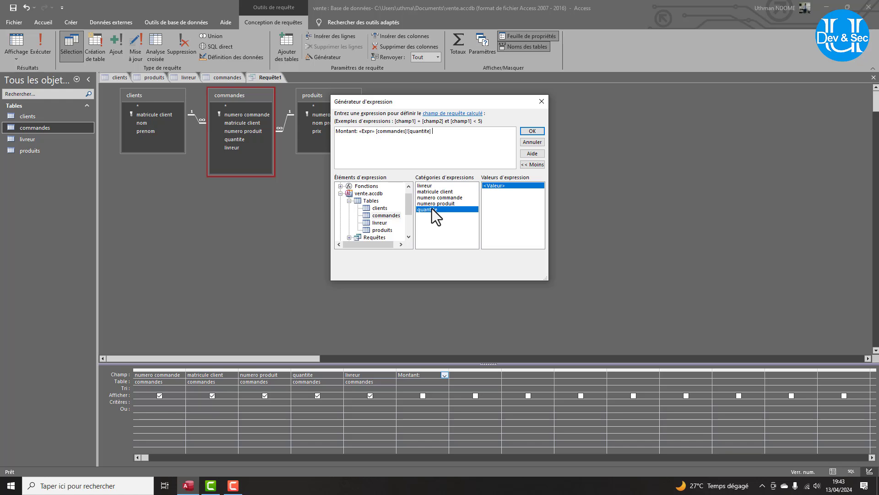
pyautogui.click(362, 135)
pyautogui.press('Delete')
pyautogui.write('*')
pyautogui.click(380, 229)
pyautogui.doubleClick(422, 198)
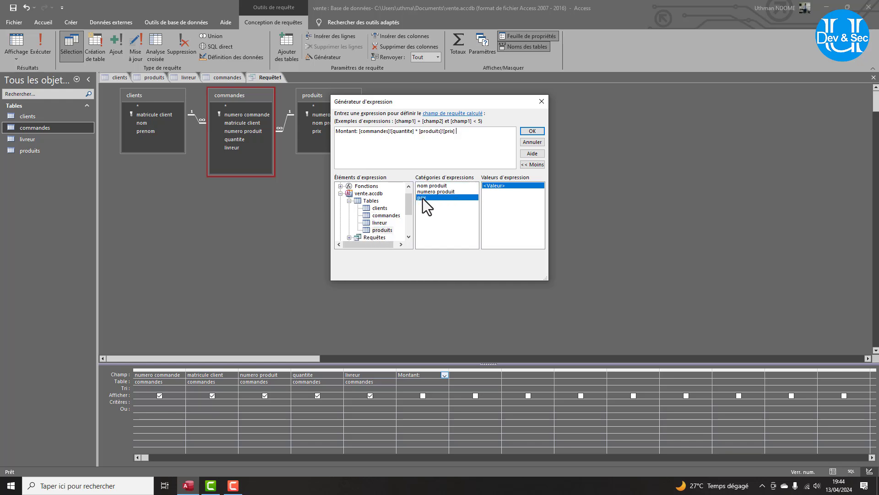
pyautogui.click(528, 133)
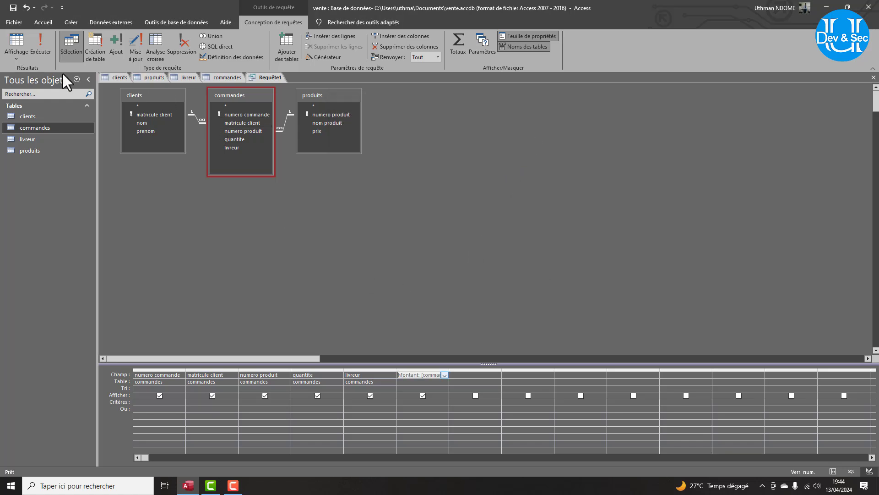
# Save the query as commande_montant.
pyautogui.hotkey('ctrl', 's')
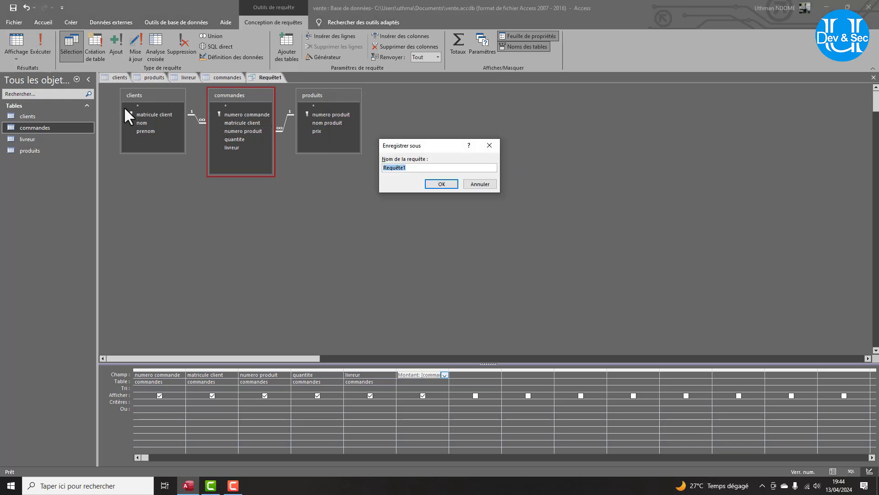
pyautogui.write('commande_montant')
pyautogui.press('Return')
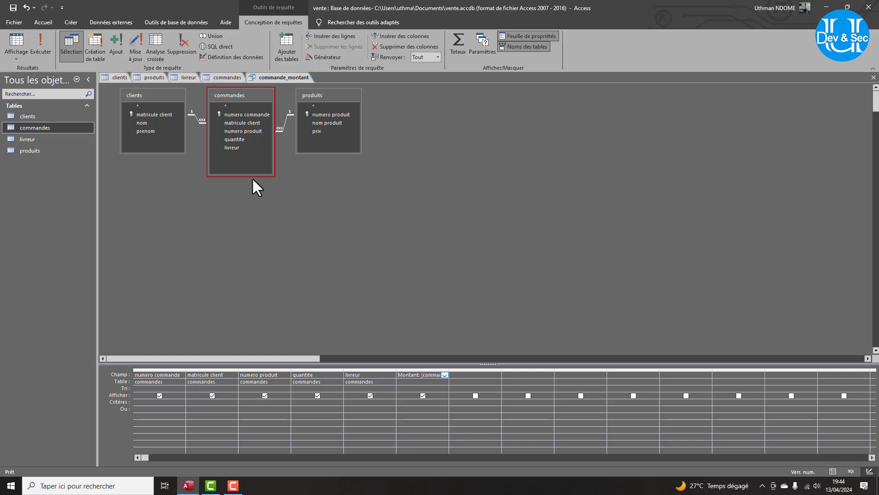
# Add produits prix to the grid, delete the old Montant column and start a new Montant column.
pyautogui.moveTo(315, 131); pyautogui.dragTo(464, 373)
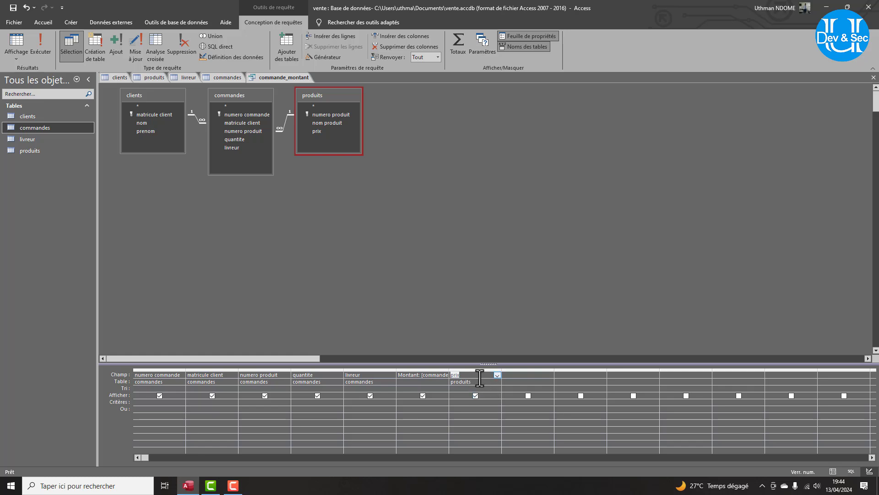
pyautogui.click(399, 369)
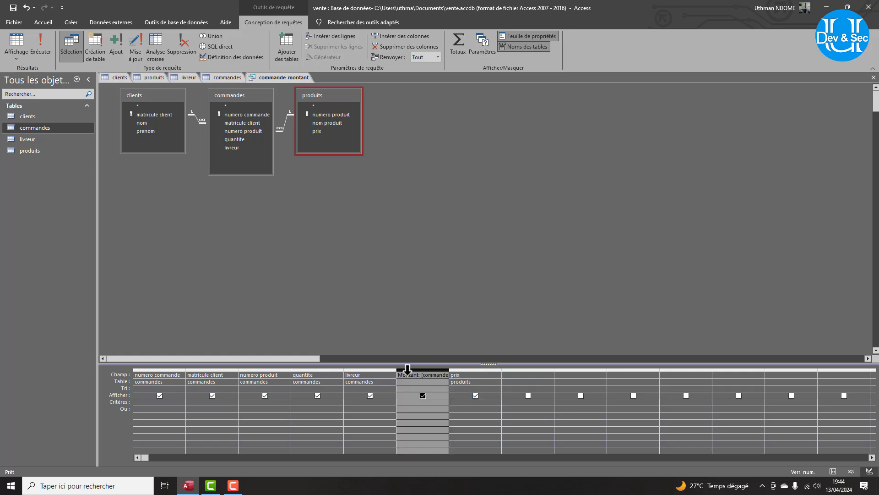
pyautogui.press('Delete')
pyautogui.click(465, 374)
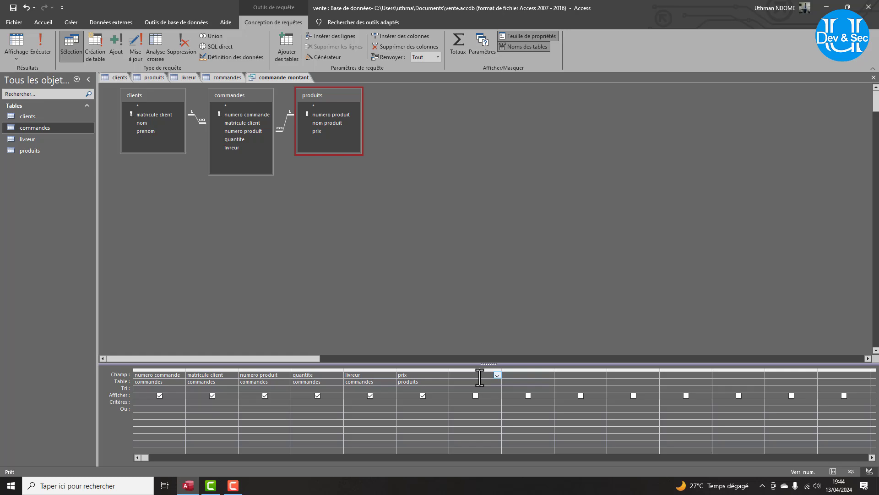
pyautogui.write('Montnat')
pyautogui.press('BackSpace')
pyautogui.press('BackSpace')
# Start the Montant expression in the builder with [commandes]![quantite] and remove the «Expr» placeholder.
pyautogui.rightClick(480, 377)
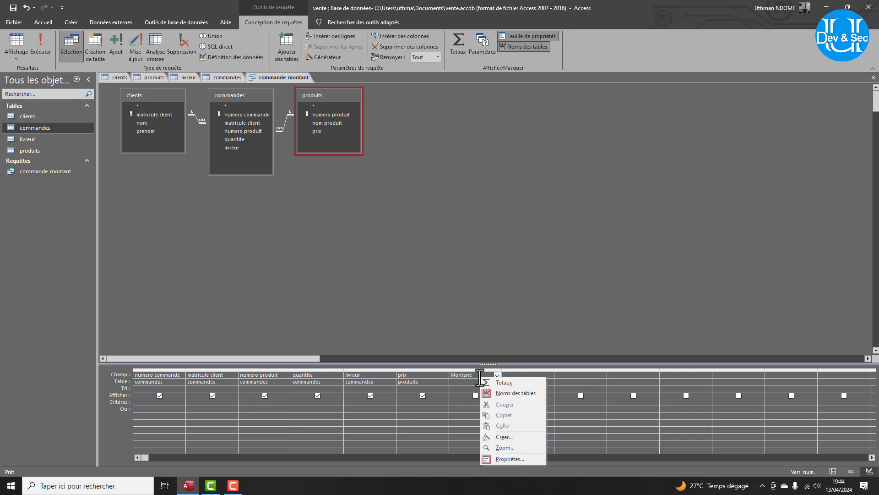
pyautogui.click(503, 437)
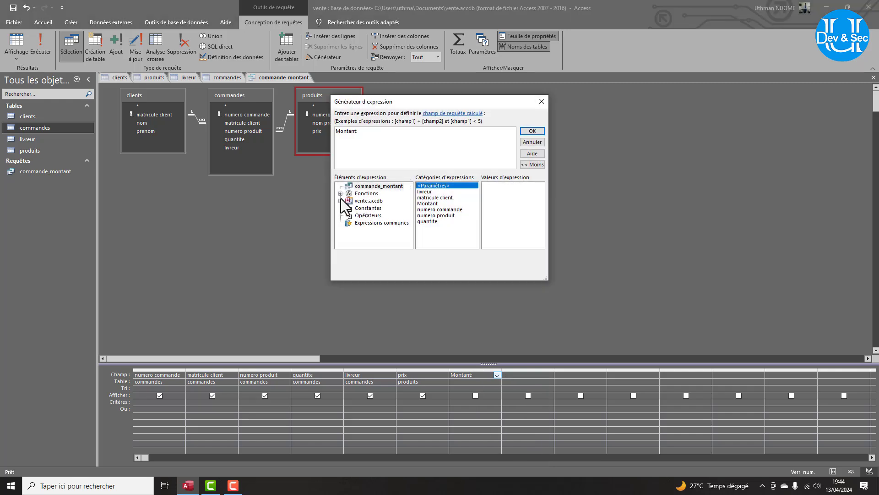
pyautogui.click(341, 201)
pyautogui.click(349, 208)
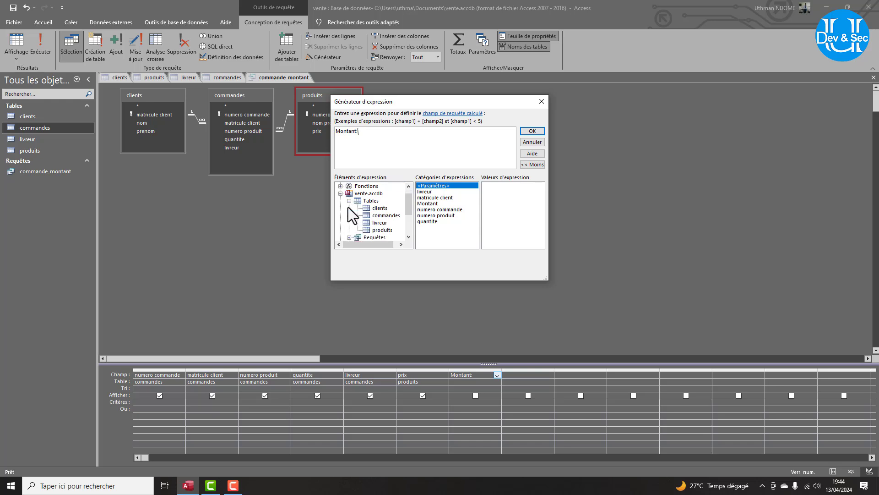
pyautogui.click(379, 208)
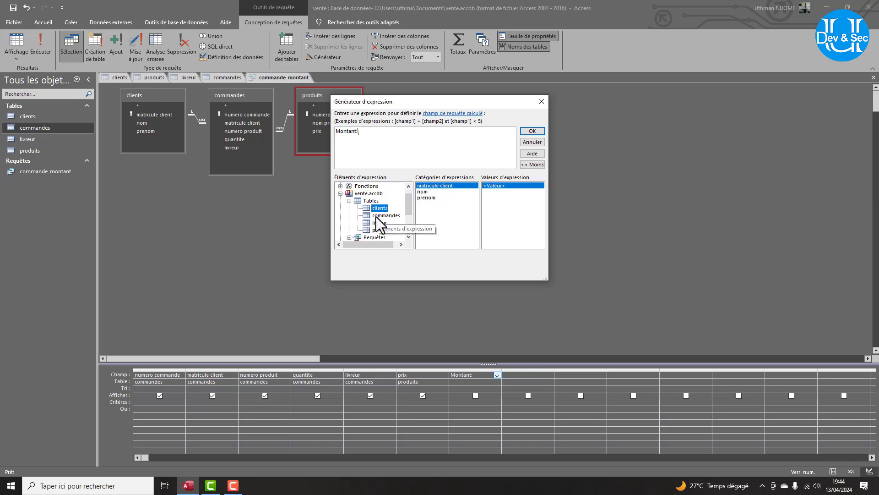
pyautogui.click(377, 216)
pyautogui.doubleClick(431, 209)
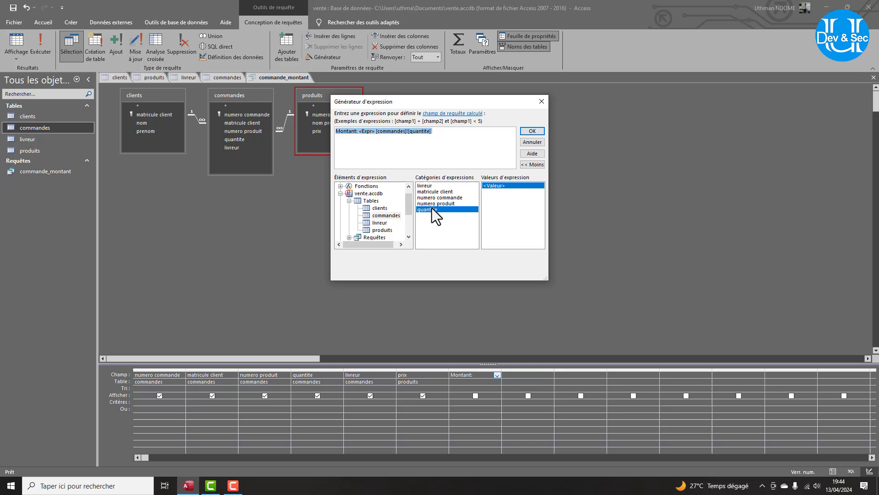
pyautogui.click(367, 132)
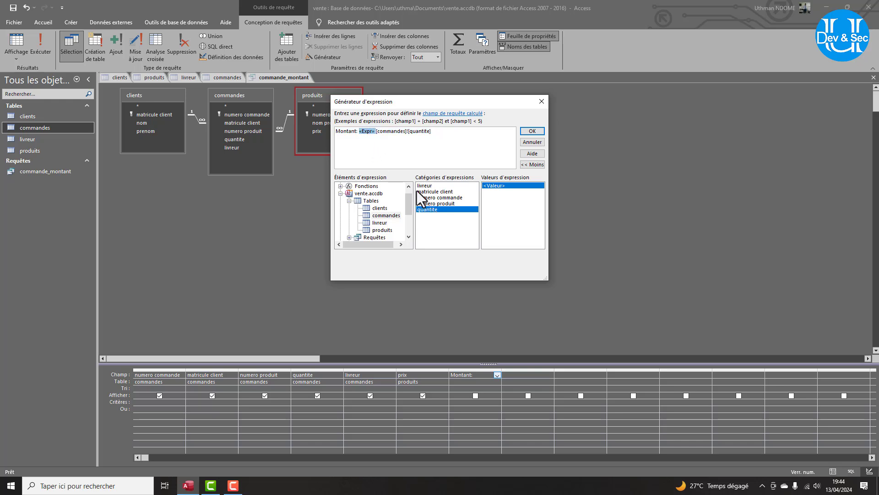
pyautogui.press('Delete')
# Complete Montant as [produits]![prix] * [commandes]![quantite], then run the query.
pyautogui.click(385, 230)
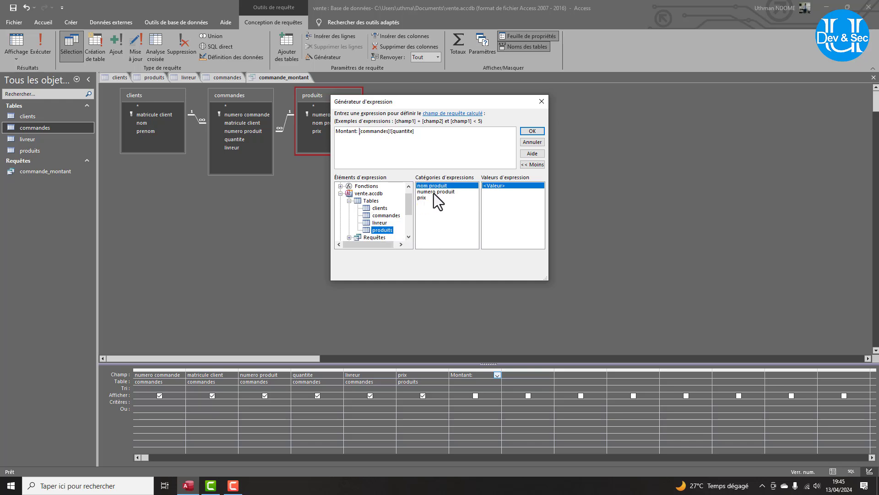
pyautogui.doubleClick(424, 198)
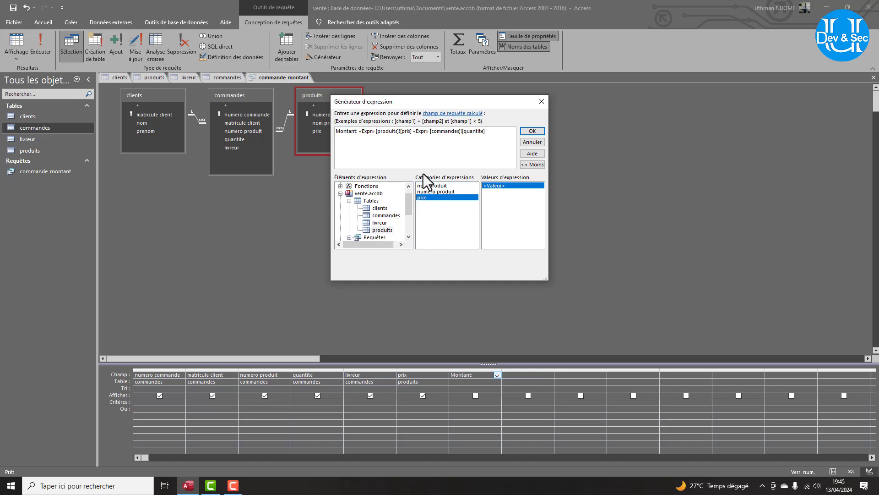
pyautogui.doubleClick(423, 131)
pyautogui.press('Delete')
pyautogui.write('*')
pyautogui.moveTo(374, 133); pyautogui.dragTo(355, 133)
pyautogui.press('Delete')
pyautogui.press('BackSpace')
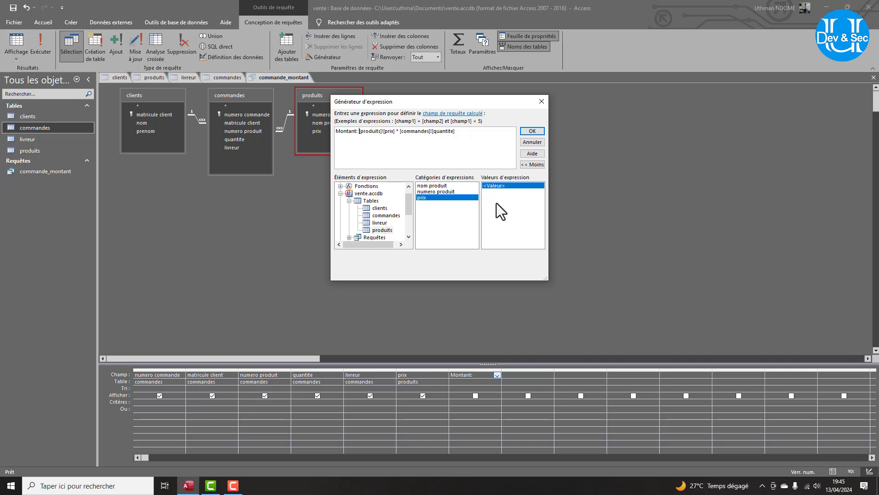
pyautogui.click(532, 131)
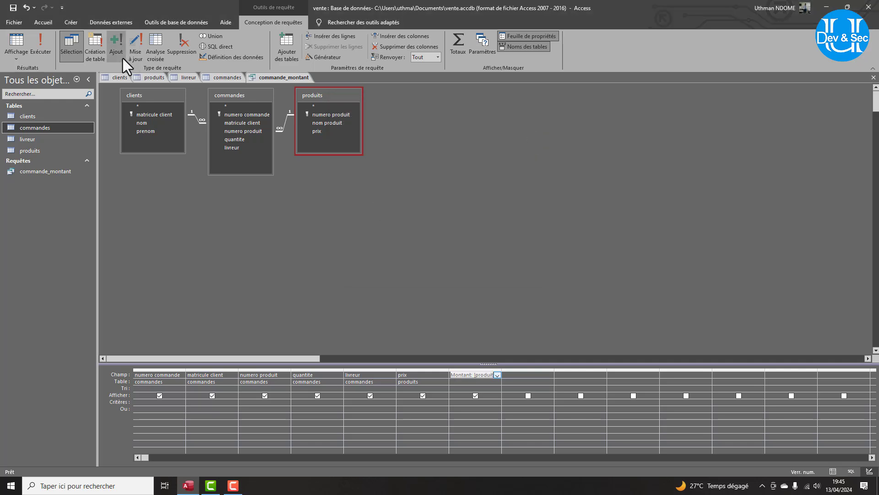
pyautogui.click(43, 50)
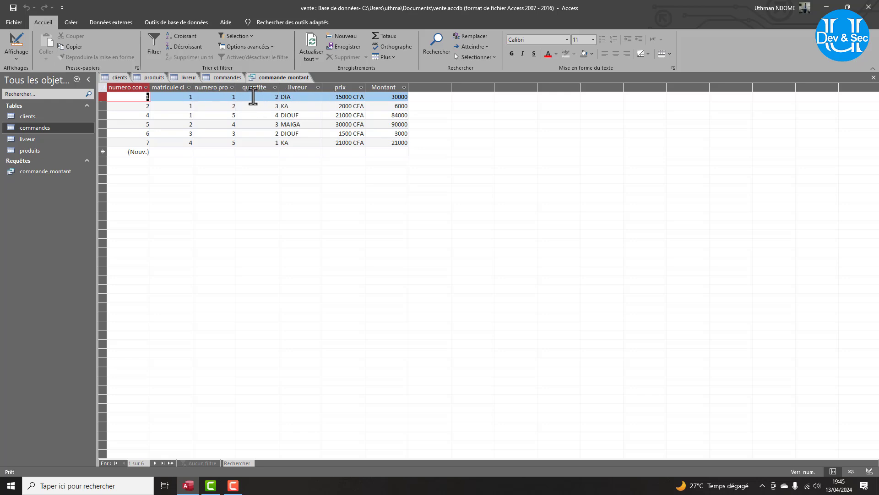
# Bring up the commande_montant query's context menu, then the Affichage view list.
pyautogui.rightClick(38, 171)
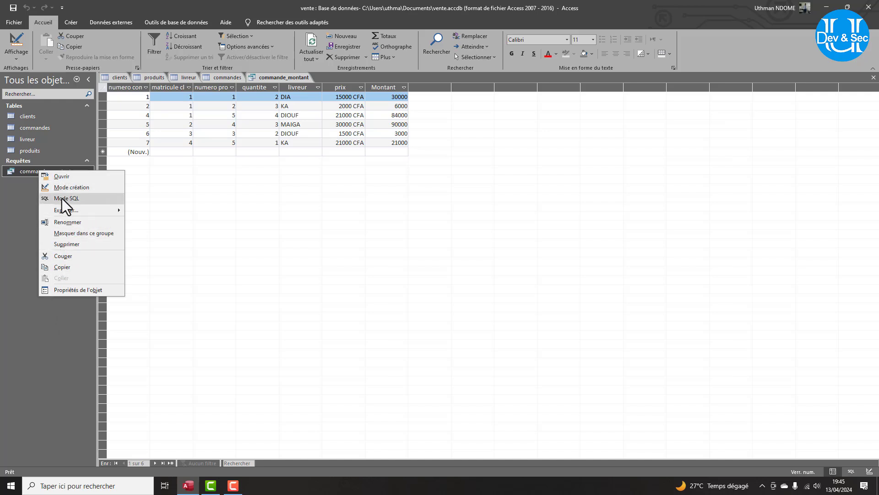
pyautogui.click(24, 50)
pyautogui.click(24, 51)
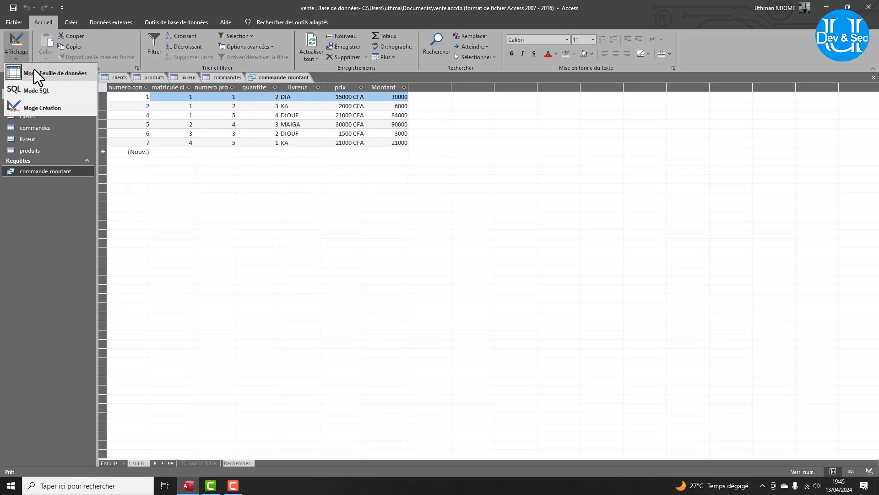
# In design view, undo misplaced field drops into the Montant column and clear the invalid-expression errors.
pyautogui.click(44, 102)
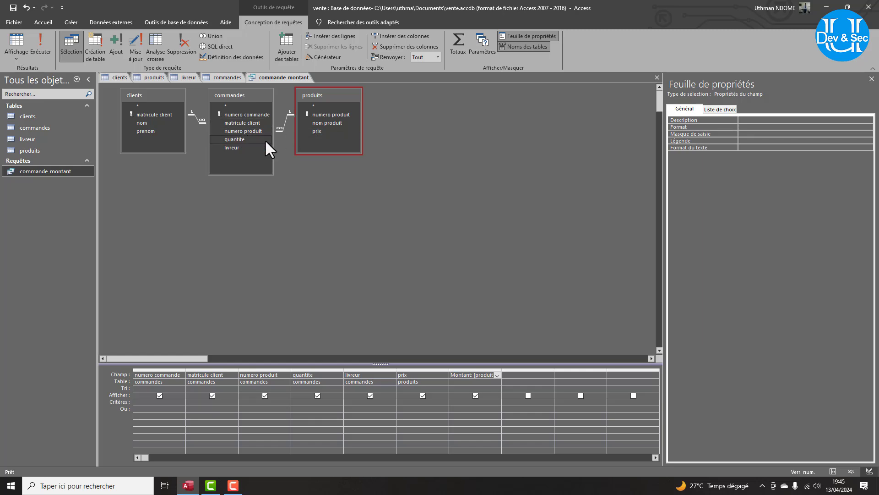
pyautogui.moveTo(315, 121); pyautogui.dragTo(450, 376)
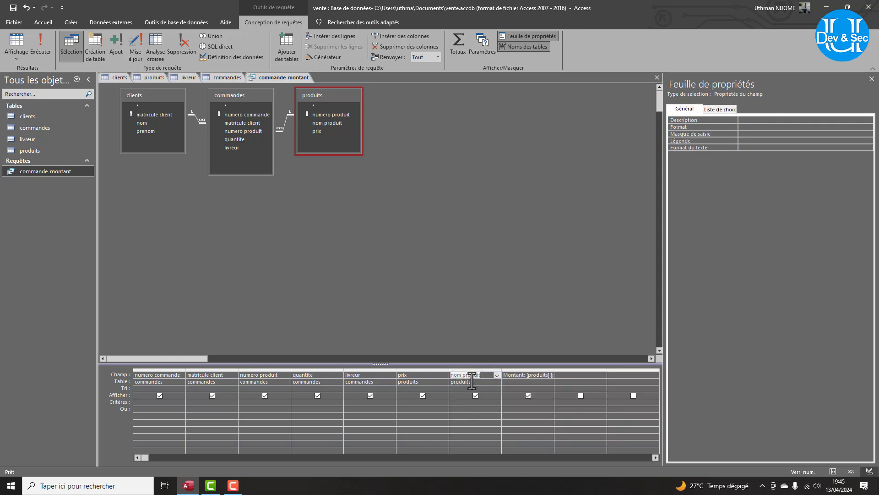
pyautogui.press('Delete')
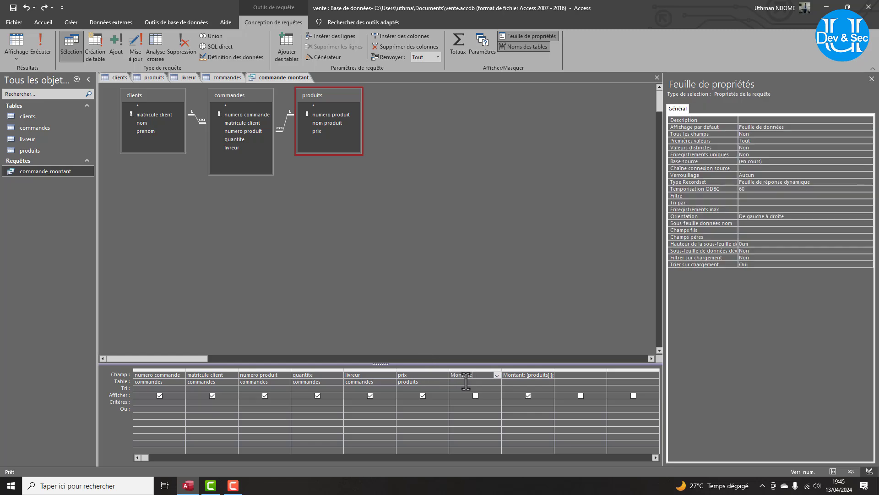
pyautogui.click(468, 382)
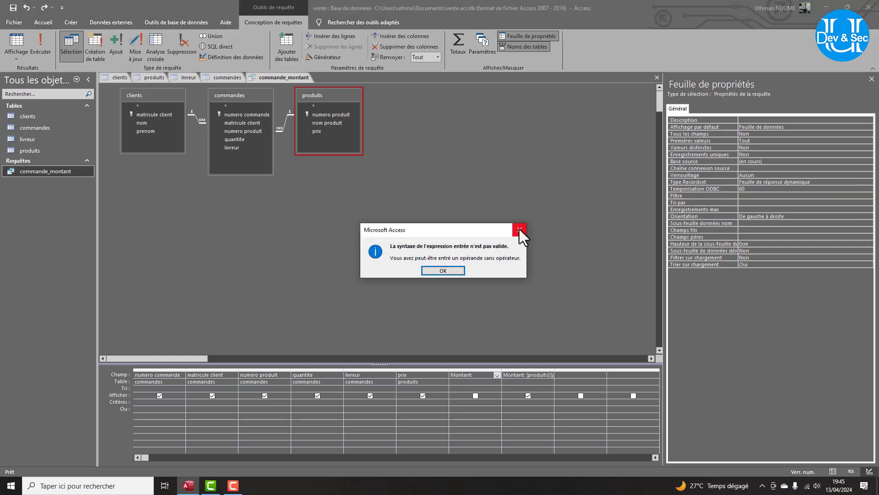
pyautogui.click(520, 229)
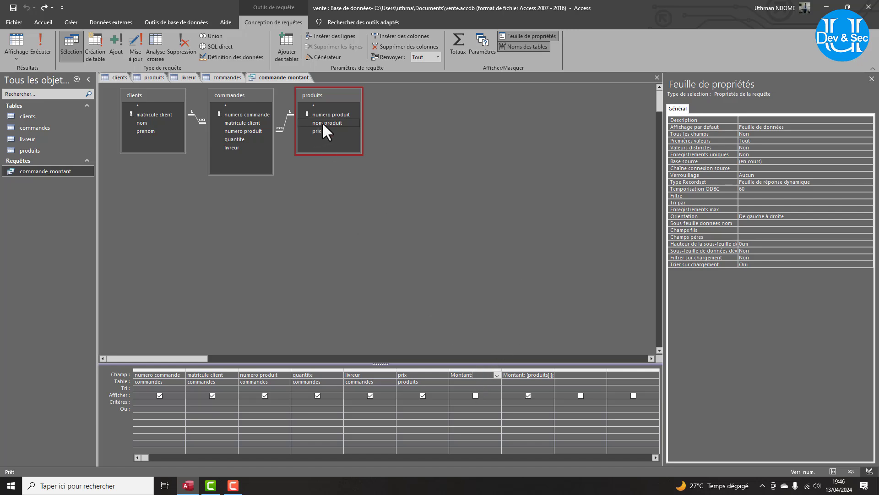
pyautogui.moveTo(314, 131); pyautogui.dragTo(468, 372)
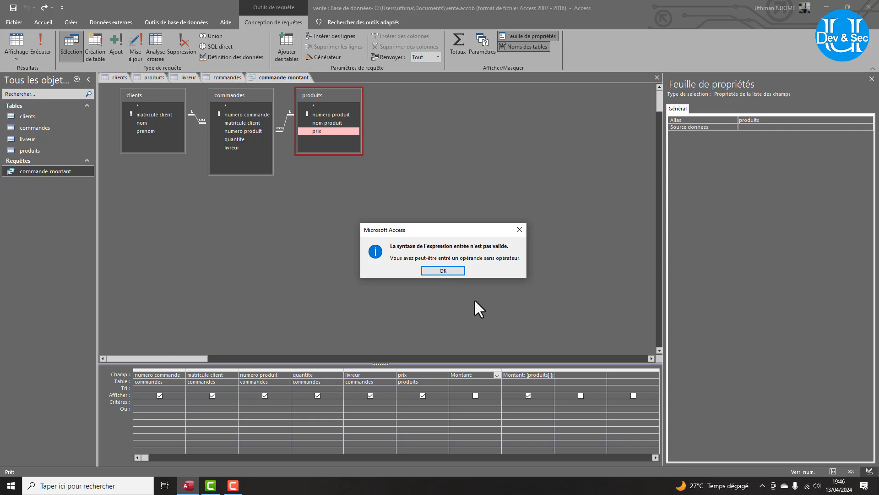
pyautogui.click(443, 271)
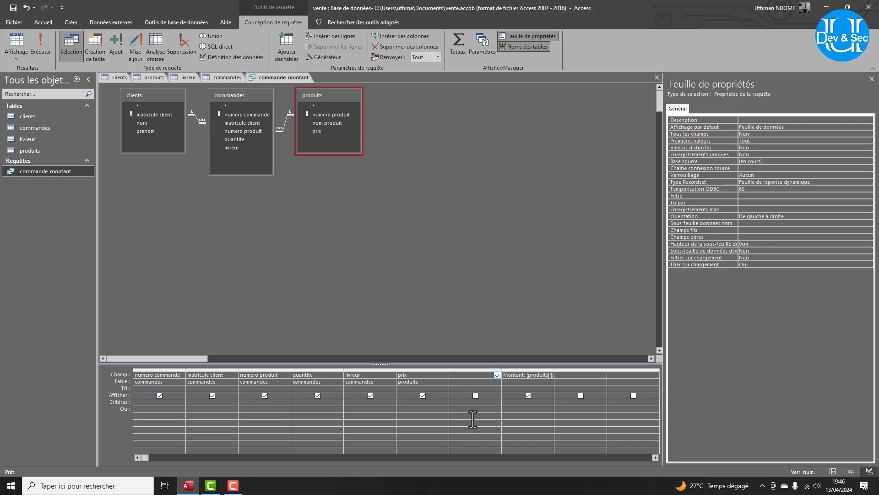
# Add produits nom produit as a query column and run commande_montant.
pyautogui.rightClick(468, 378)
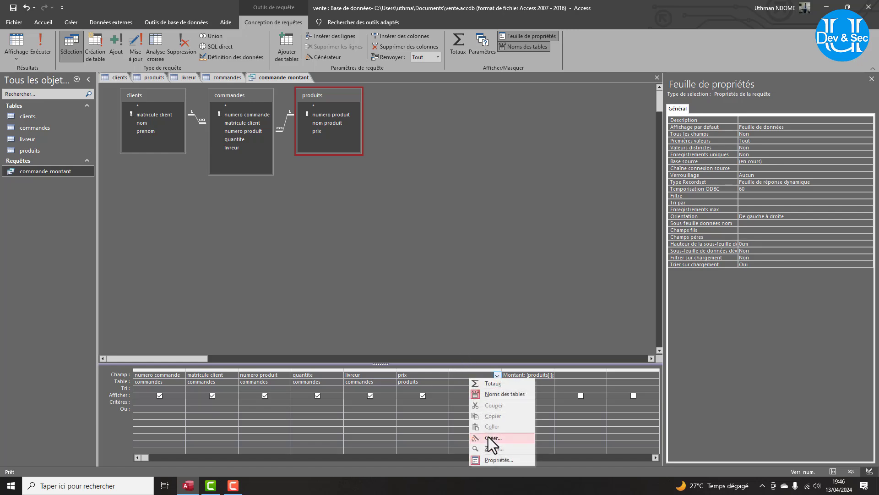
pyautogui.click(452, 370)
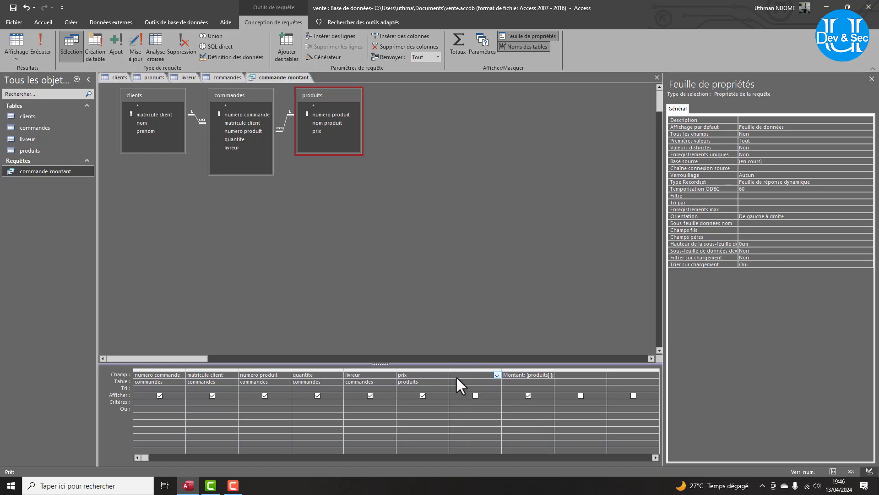
pyautogui.click(320, 124)
pyautogui.moveTo(319, 126); pyautogui.dragTo(457, 376)
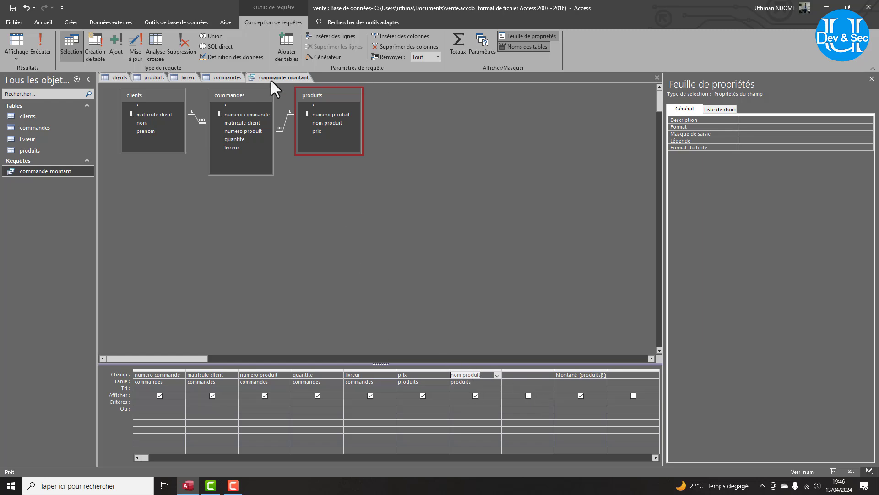
pyautogui.click(40, 39)
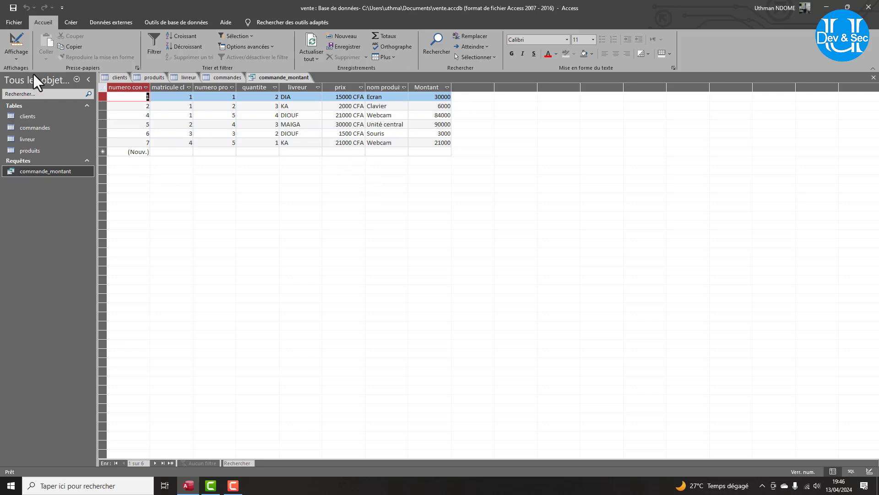
# In design view, add clients nom and prenom to the query grid and run it.
pyautogui.click(14, 54)
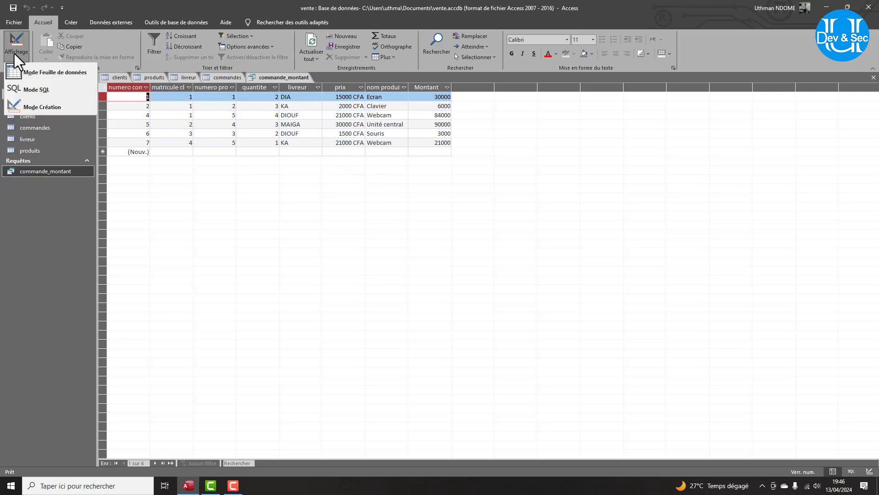
pyautogui.click(28, 109)
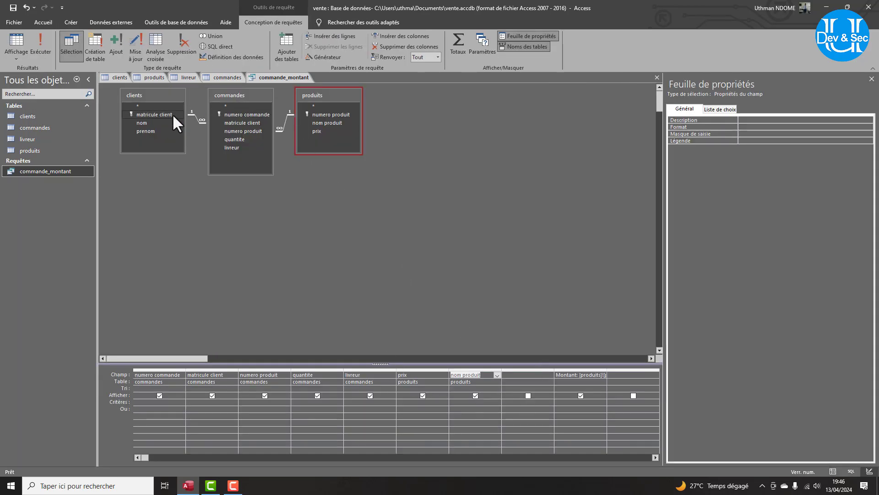
pyautogui.moveTo(141, 123); pyautogui.dragTo(524, 373)
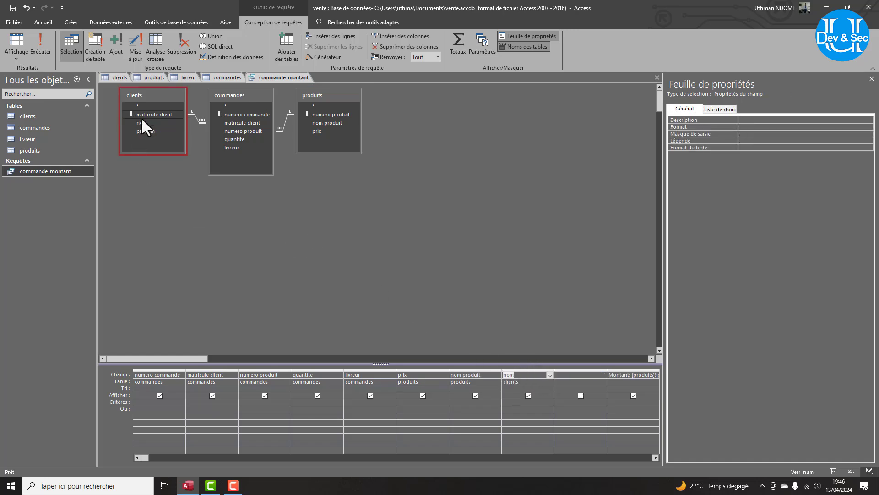
pyautogui.moveTo(147, 129); pyautogui.dragTo(573, 374)
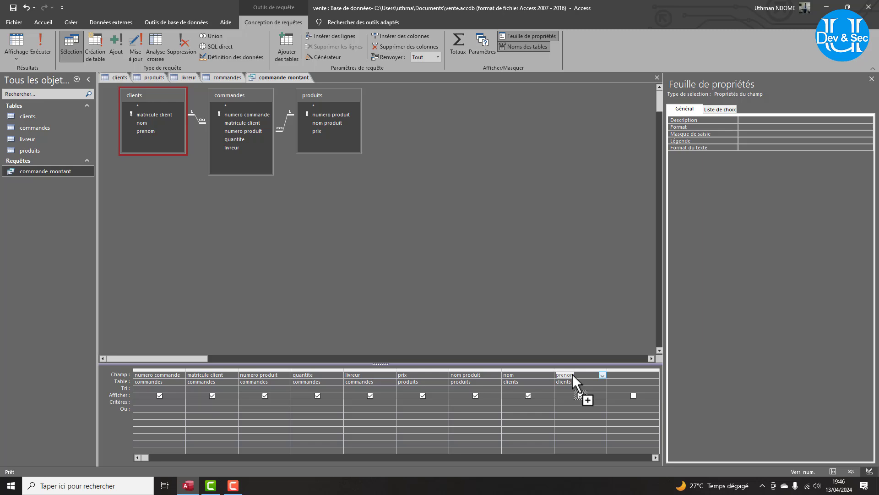
pyautogui.click(39, 46)
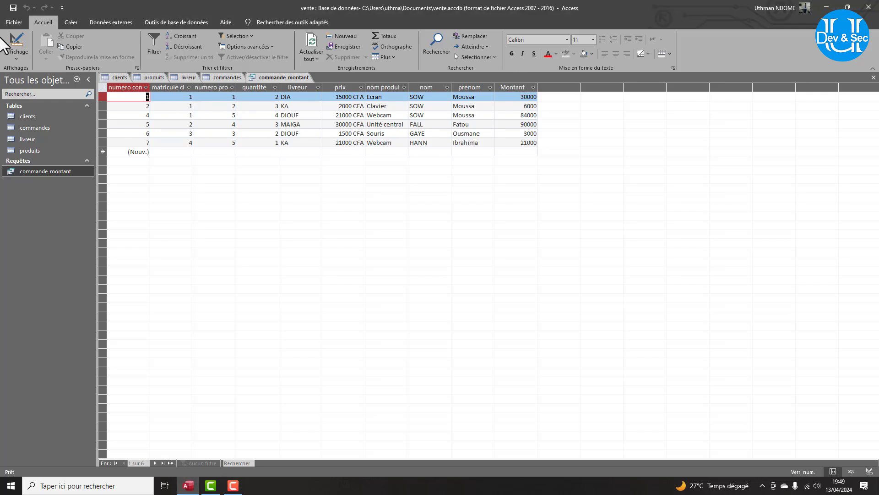
# Open commerces.accdb from recent files, saving commande_montant changes and enabling its content.
pyautogui.click(20, 20)
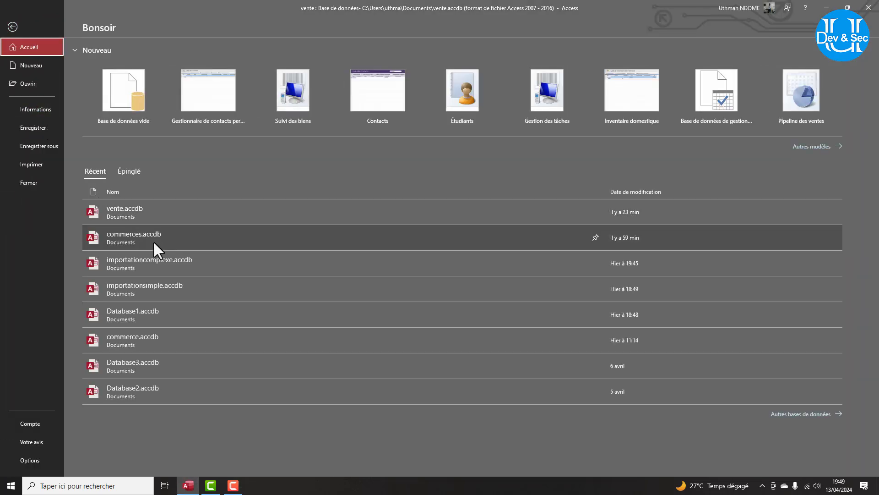
pyautogui.click(151, 238)
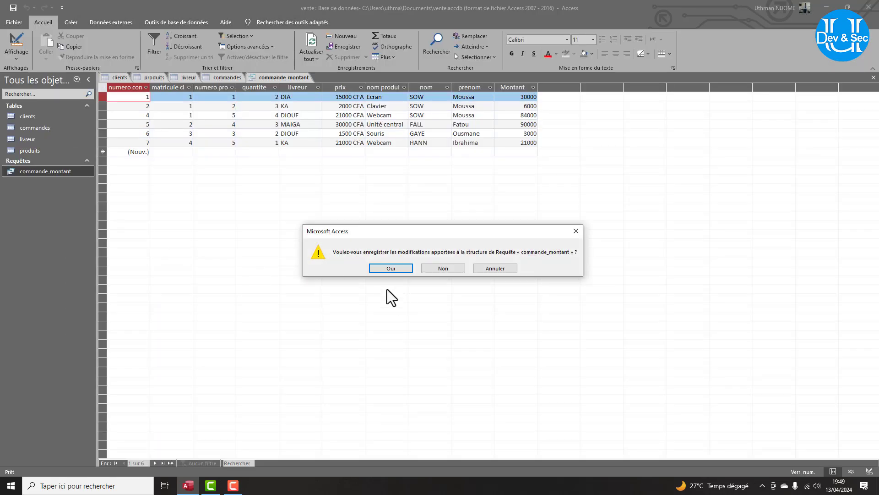
pyautogui.click(387, 269)
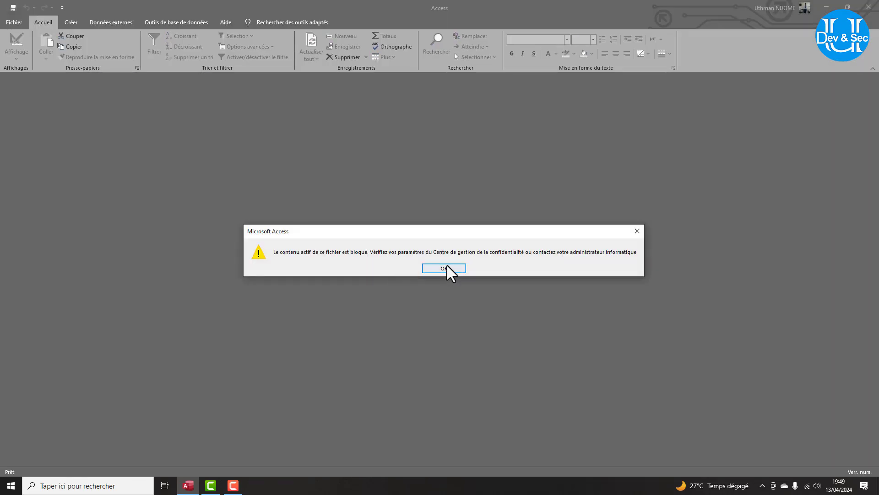
pyautogui.click(444, 268)
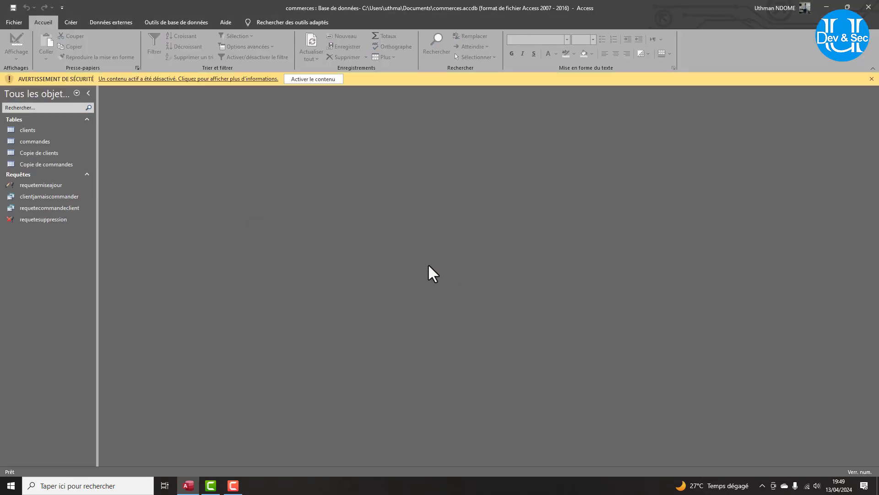
pyautogui.click(308, 81)
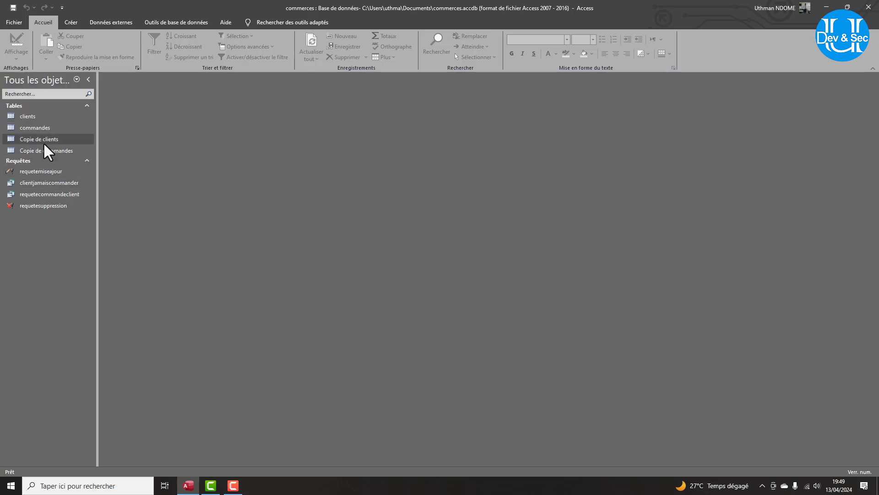
# Delete the clients and commandes tables, including the clients table's relationships.
pyautogui.rightClick(29, 118)
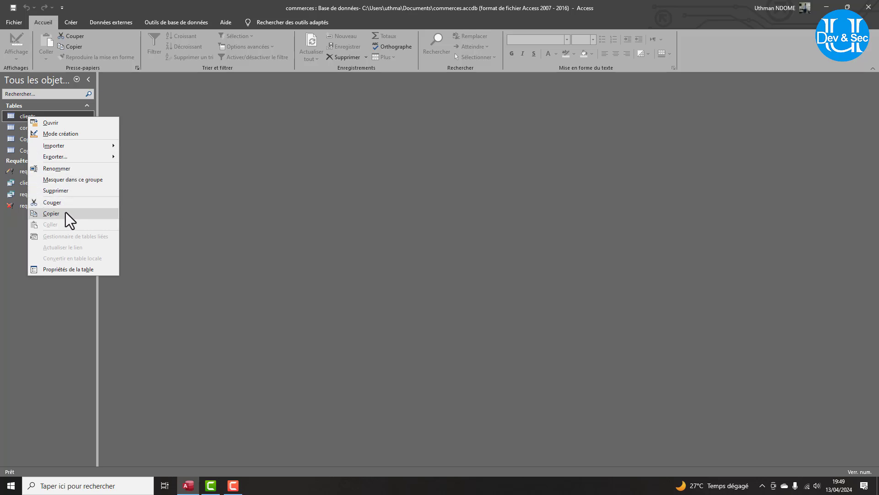
pyautogui.click(60, 192)
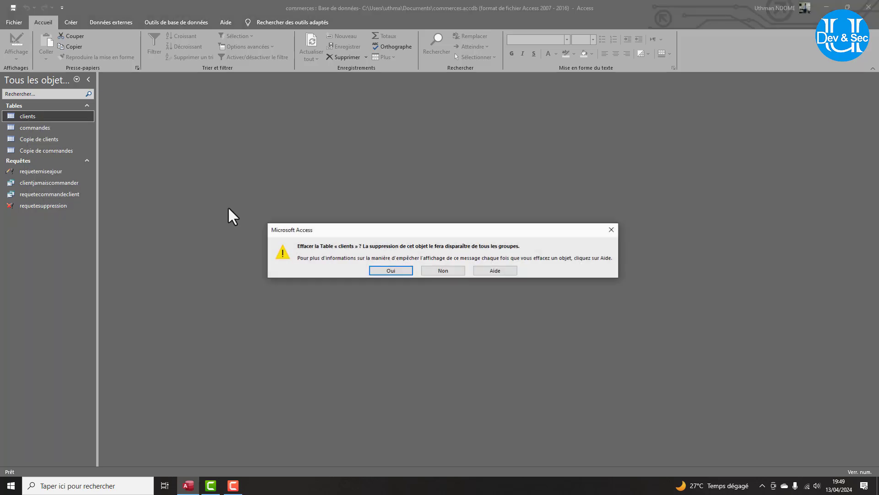
pyautogui.click(390, 273)
pyautogui.click(409, 272)
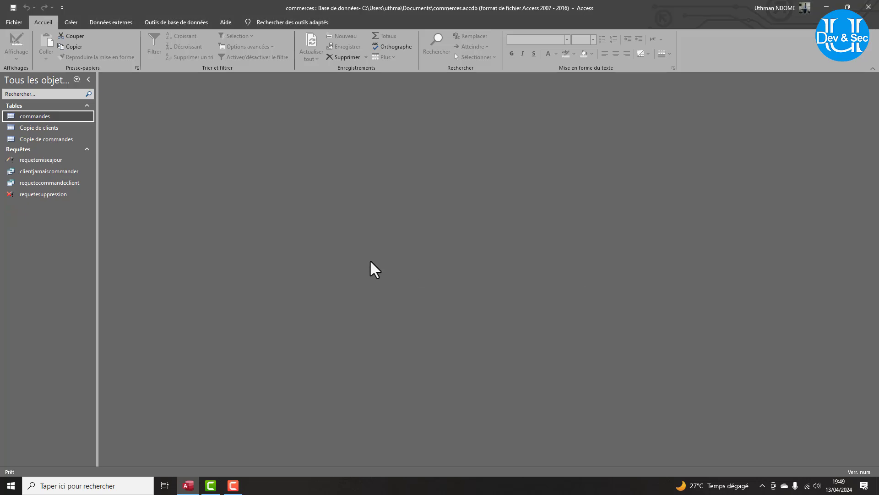
pyautogui.rightClick(28, 116)
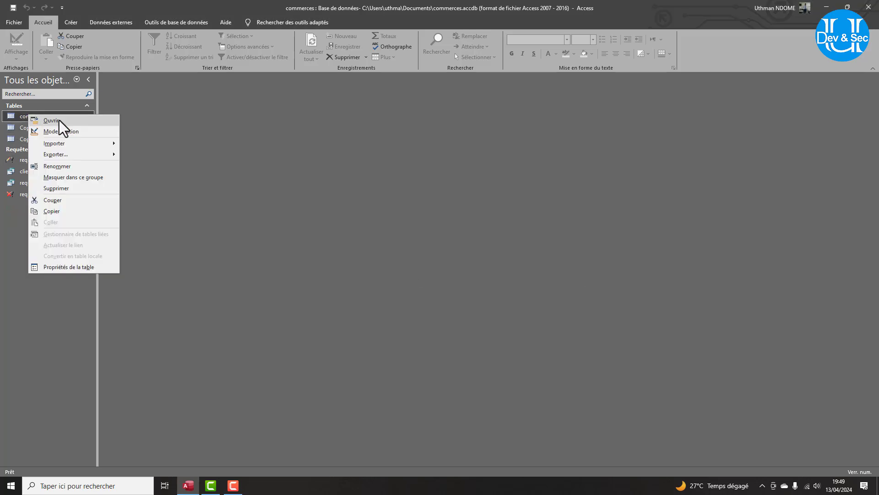
pyautogui.click(69, 189)
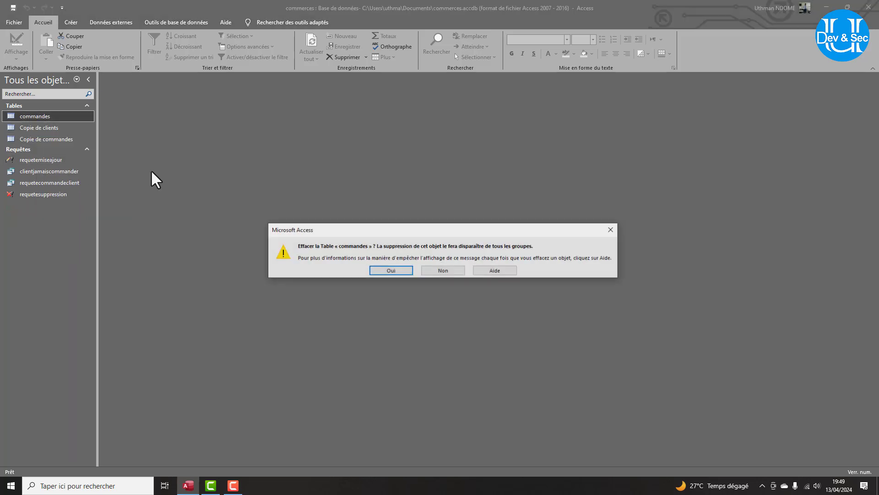
pyautogui.click(380, 273)
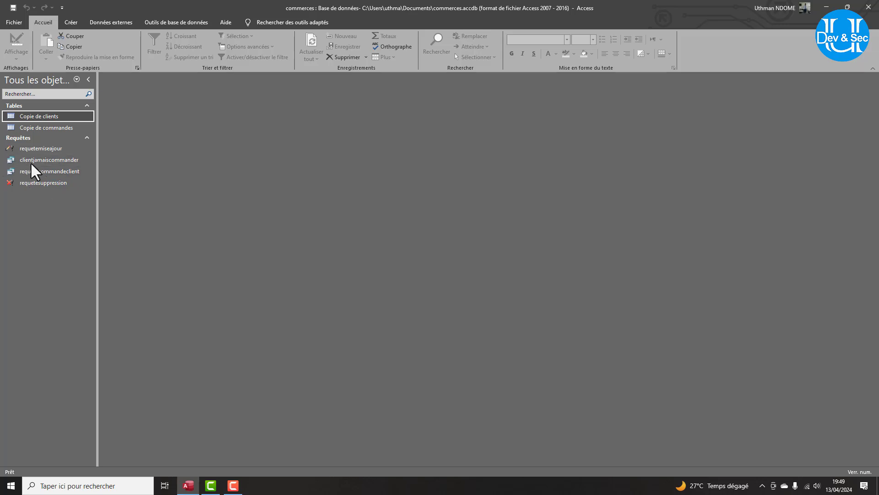
# Delete the requetemiseajour, clientjamaiscommander, requetecommandeclient and requetesuppression queries.
pyautogui.rightClick(34, 150)
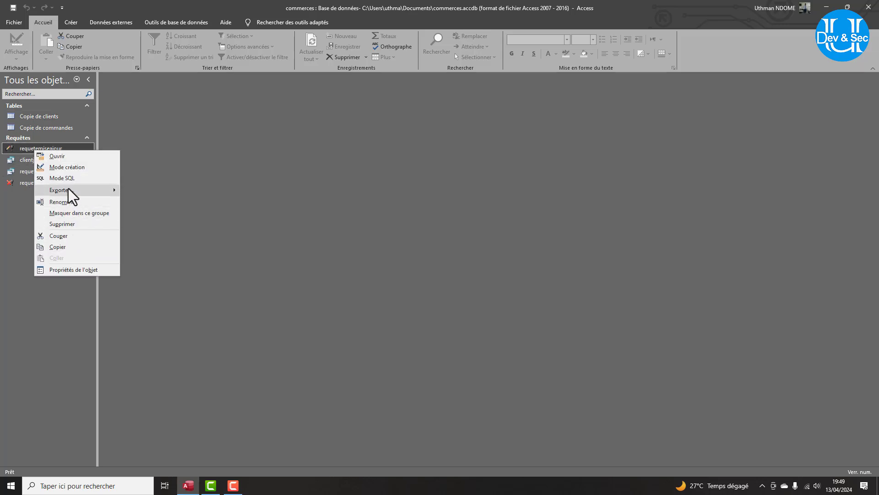
pyautogui.click(68, 224)
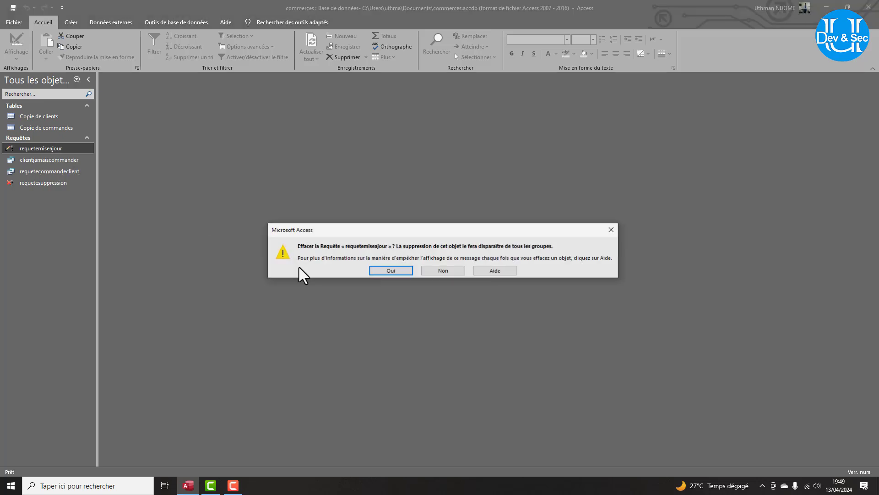
pyautogui.click(388, 273)
pyautogui.rightClick(57, 150)
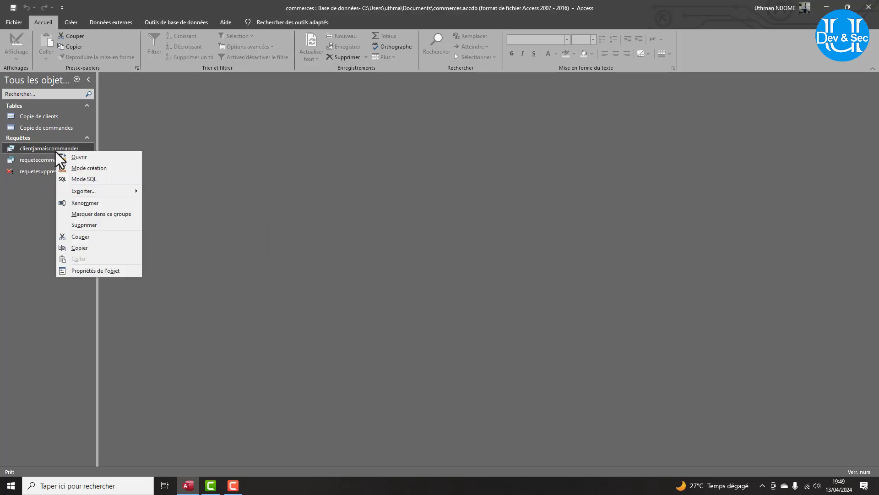
pyautogui.click(93, 225)
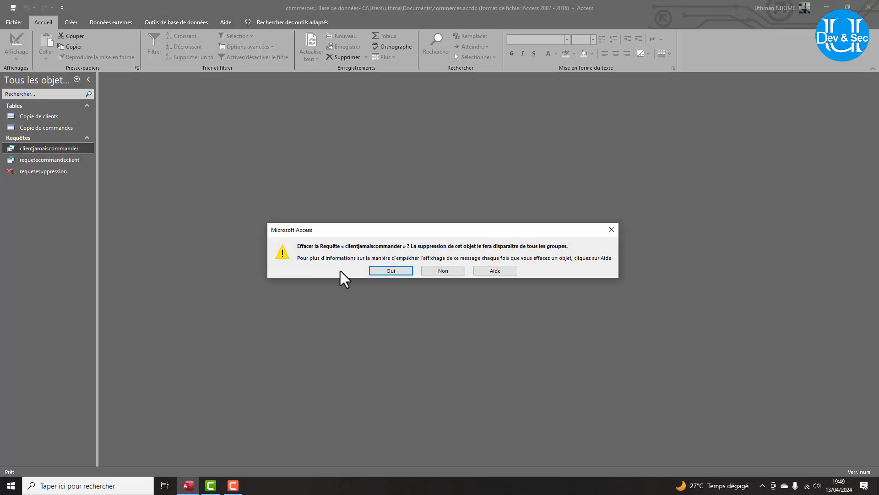
pyautogui.click(389, 273)
pyautogui.rightClick(23, 149)
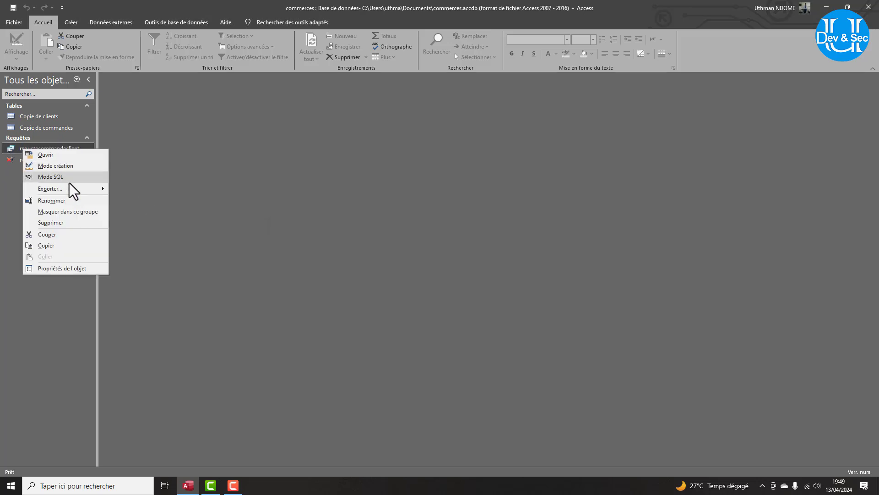
pyautogui.click(69, 224)
pyautogui.click(369, 273)
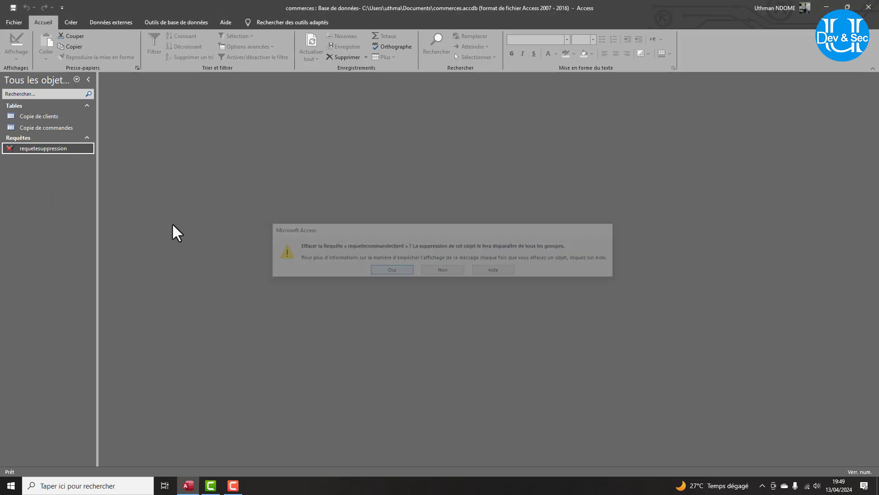
pyautogui.rightClick(36, 154)
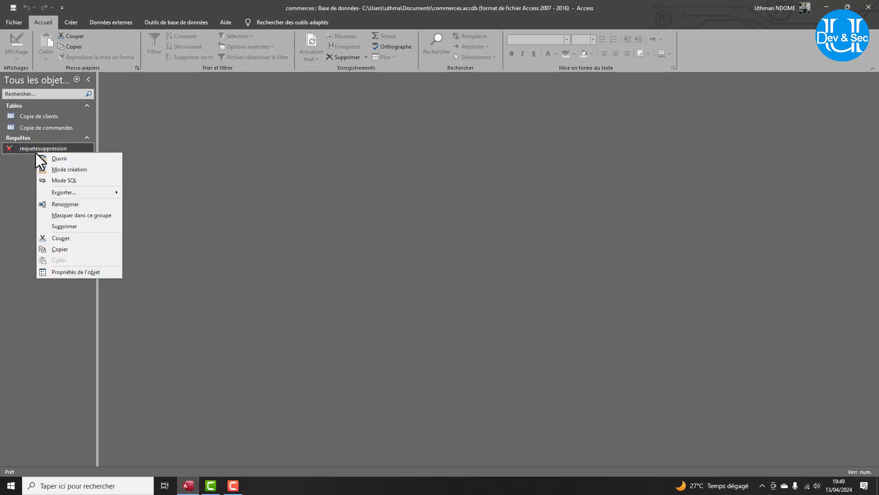
pyautogui.click(75, 228)
pyautogui.click(394, 271)
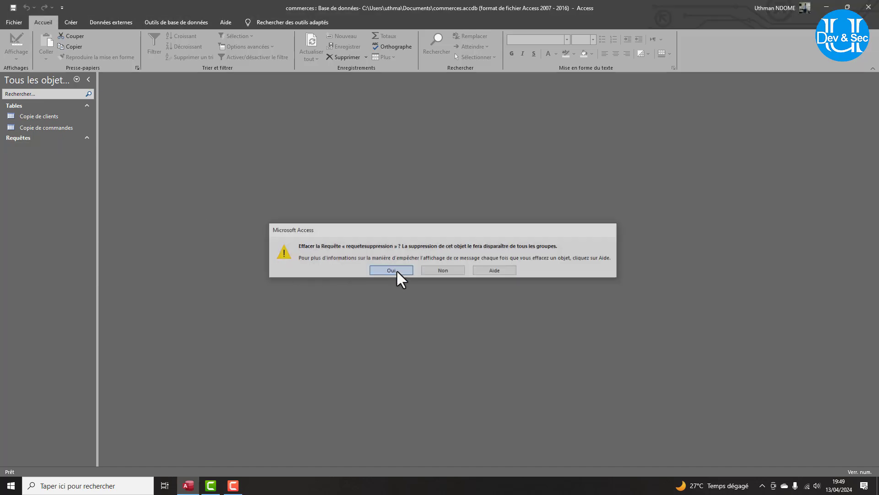
# Rename Copie de clients to clients and Copie de commandes to commandes.
pyautogui.rightClick(53, 118)
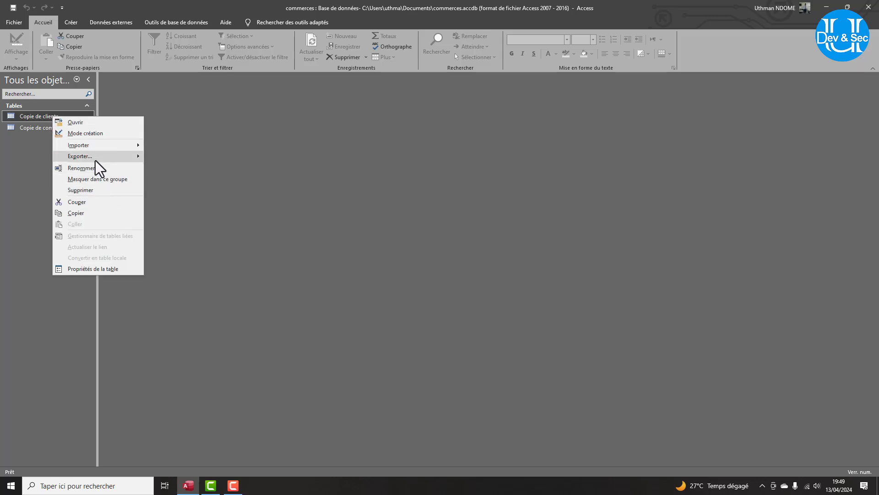
pyautogui.click(86, 167)
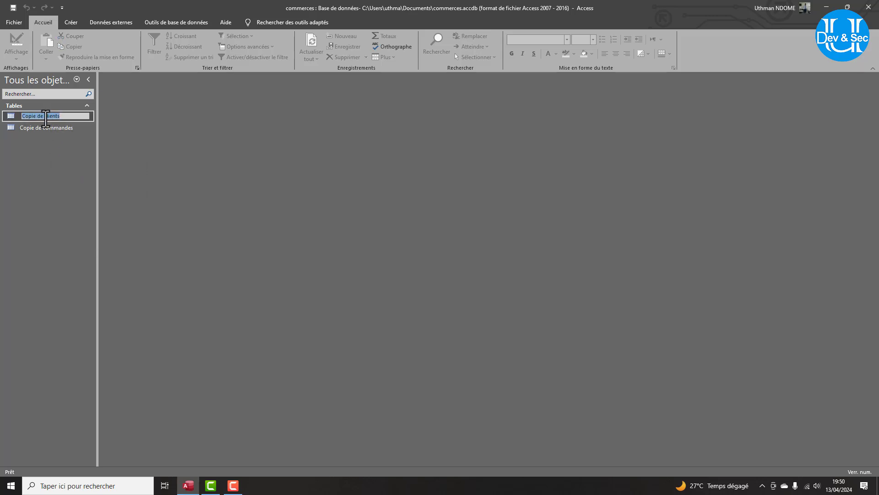
pyautogui.moveTo(45, 116); pyautogui.dragTo(8, 109)
pyautogui.press('Delete')
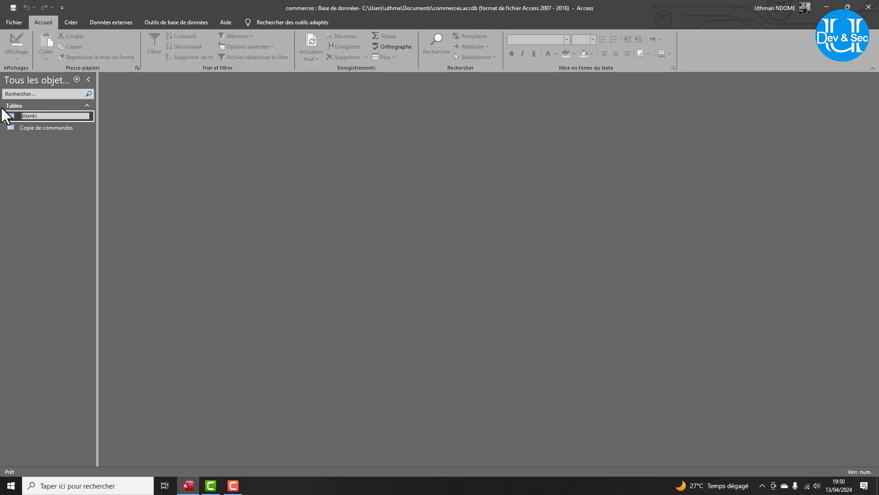
pyautogui.press('Return')
pyautogui.rightClick(40, 129)
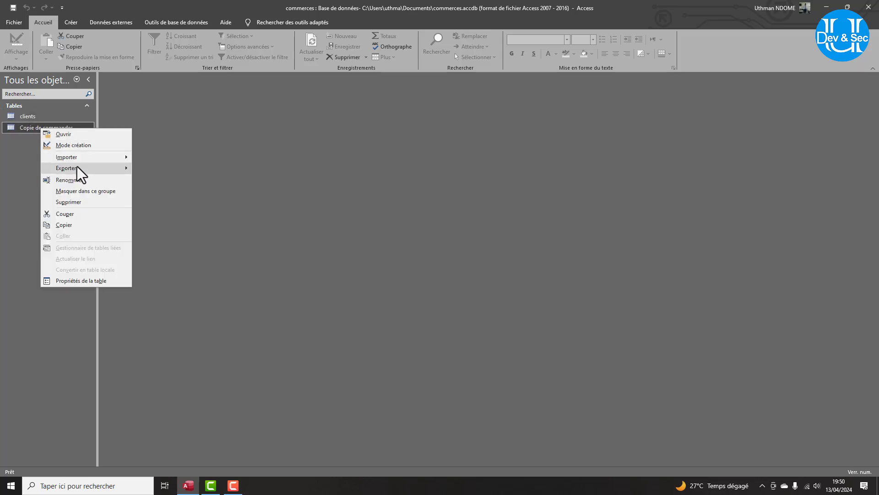
pyautogui.click(72, 180)
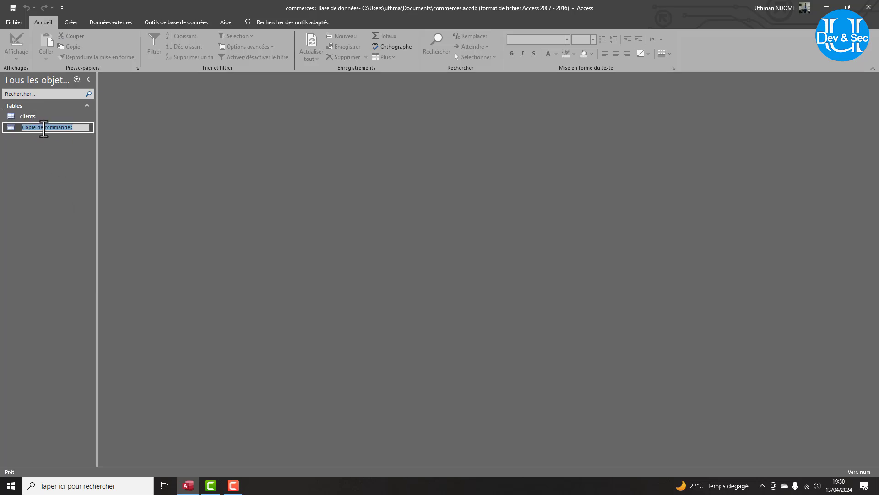
pyautogui.moveTo(45, 128); pyautogui.dragTo(8, 127)
pyautogui.press('Delete')
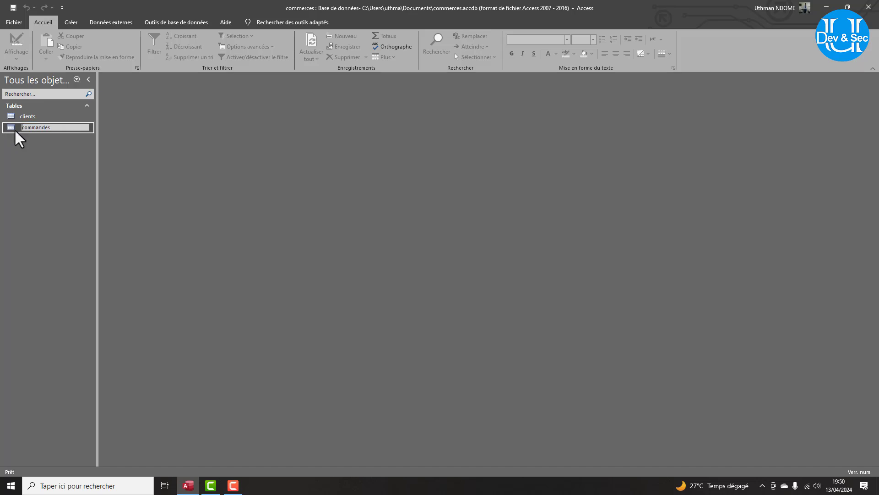
pyautogui.press('Return')
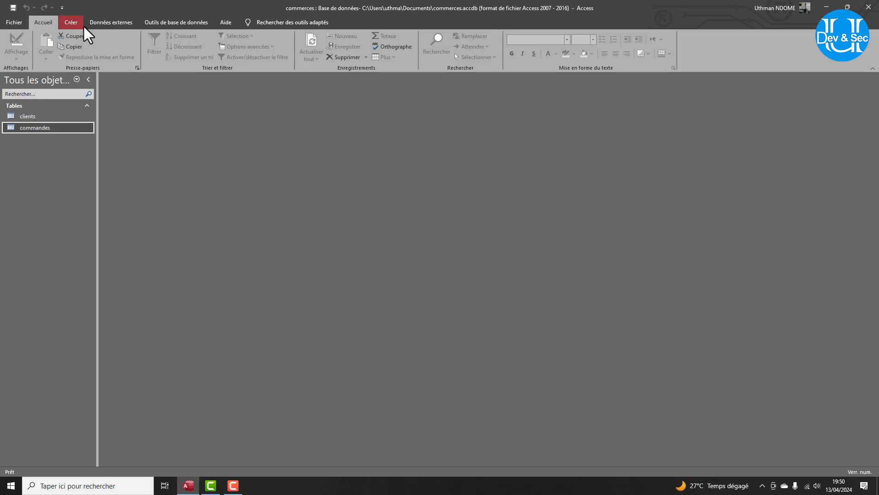
pyautogui.click(170, 23)
# Link clients to commandes one-to-many on matricule client with referential integrity and cascades, then open clients.
pyautogui.click(137, 41)
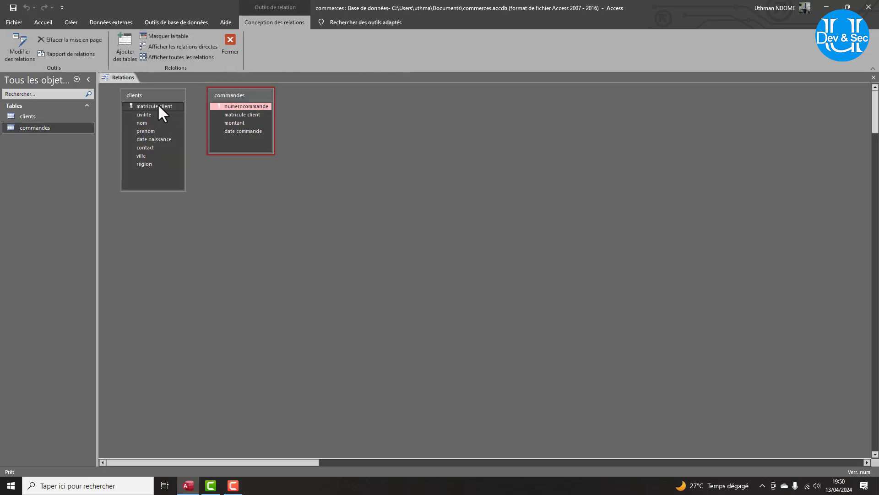
pyautogui.moveTo(158, 106); pyautogui.dragTo(237, 113)
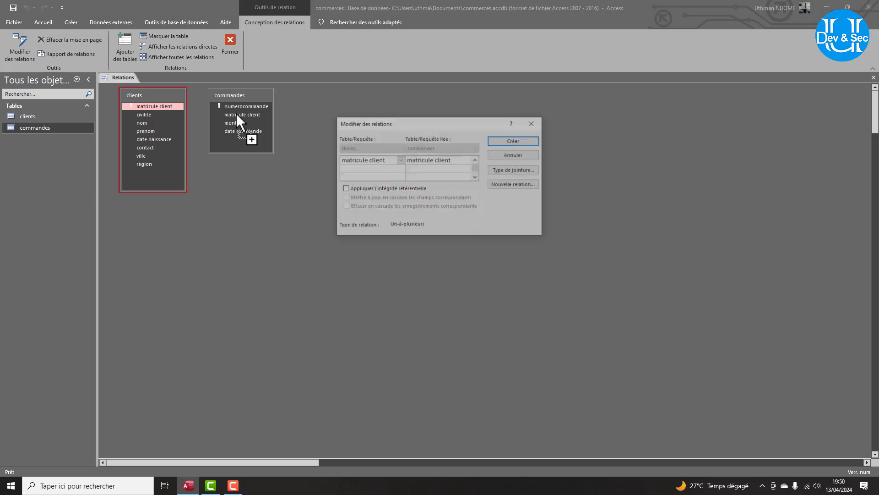
pyautogui.click(345, 189)
pyautogui.click(348, 199)
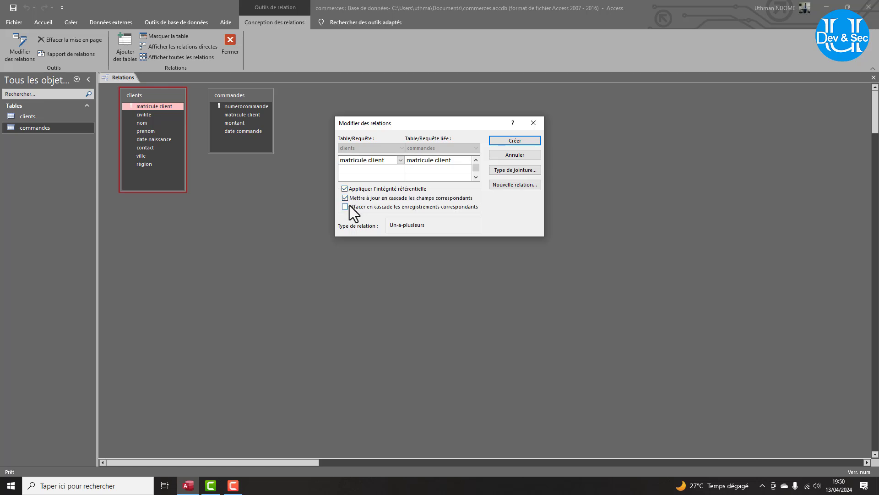
pyautogui.click(515, 141)
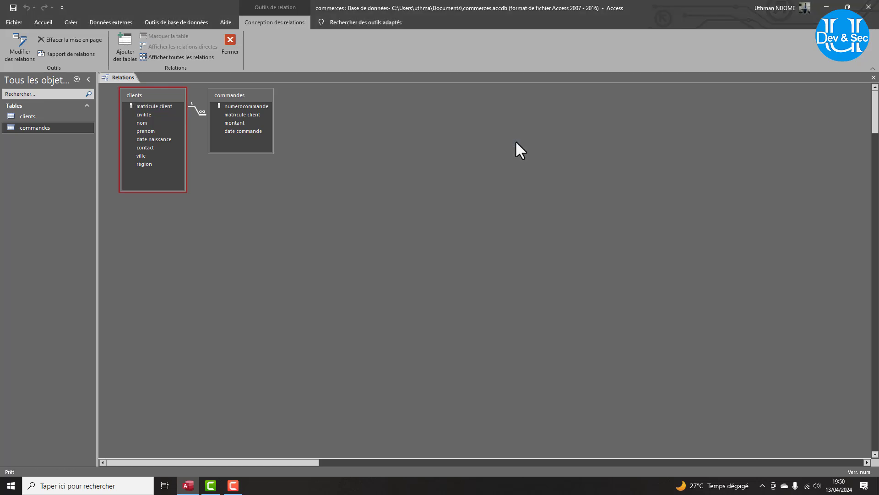
pyautogui.doubleClick(39, 117)
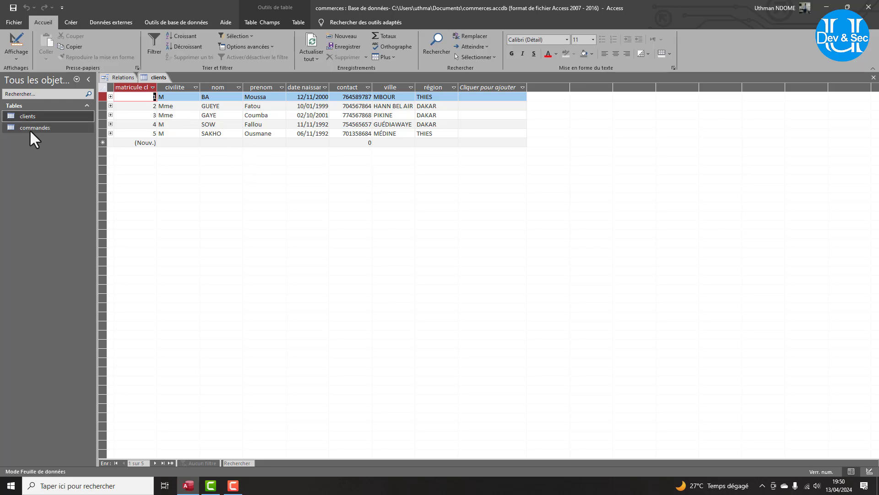
# Open the commandes and clients datasheets, then close the Relations window.
pyautogui.doubleClick(29, 129)
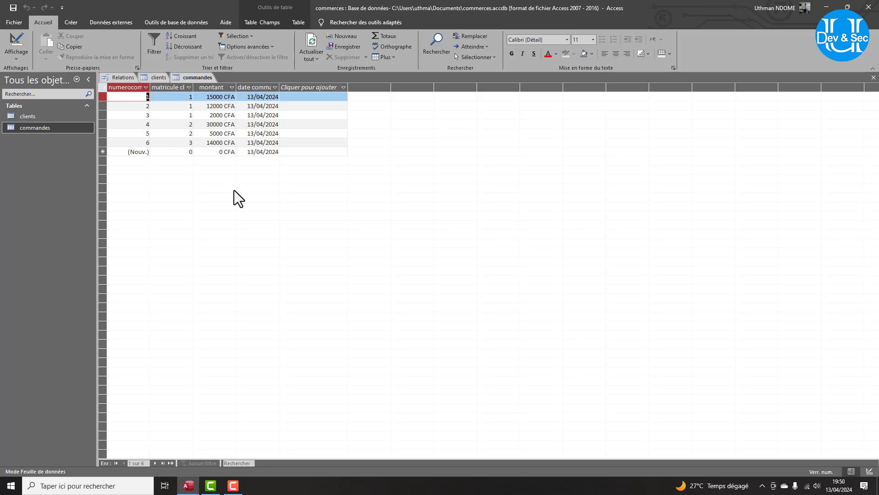
pyautogui.click(57, 115)
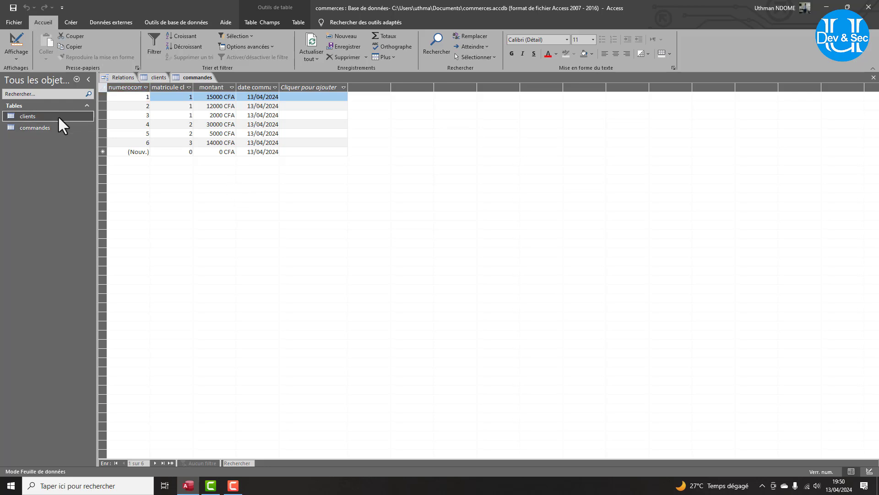
pyautogui.click(78, 24)
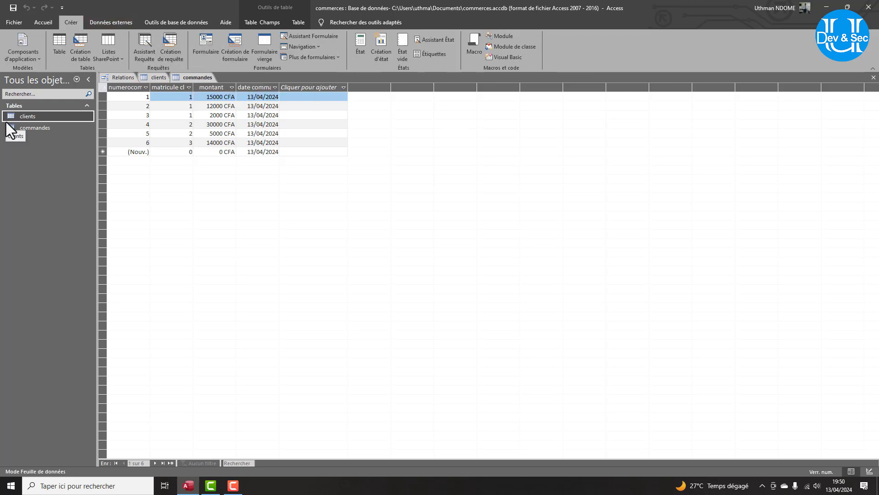
pyautogui.doubleClick(22, 116)
pyautogui.click(120, 78)
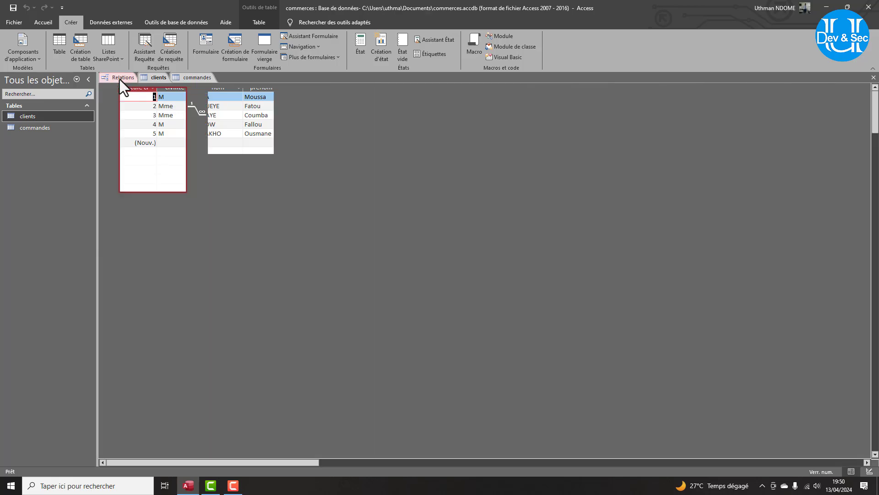
pyautogui.rightClick(120, 79)
pyautogui.click(144, 97)
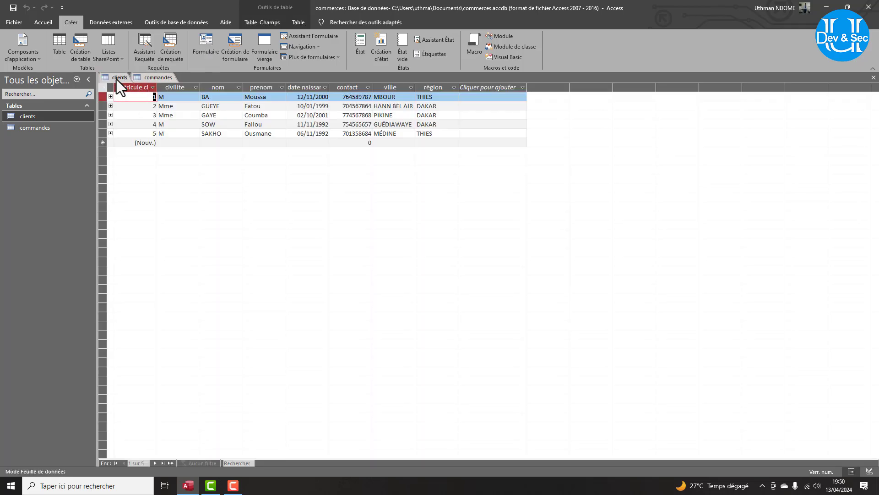
# Generate a form from clients and browse its client records and commandes subform in form view.
pyautogui.click(201, 48)
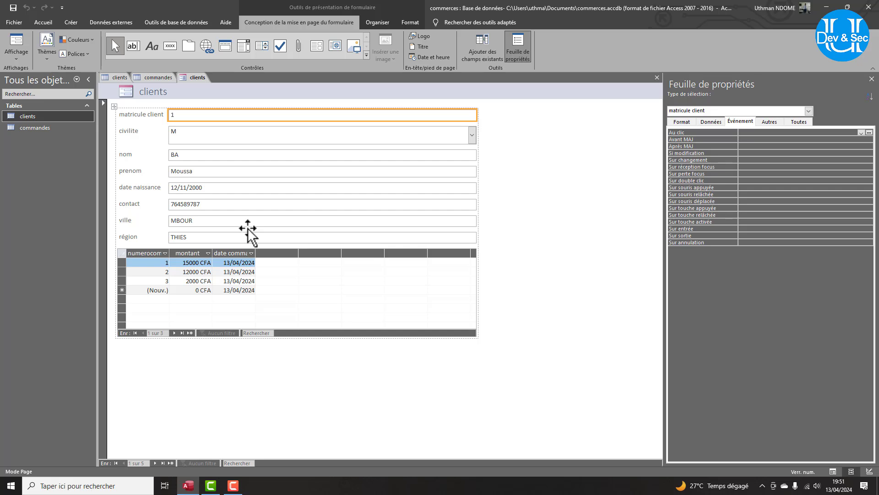
pyautogui.click(18, 50)
pyautogui.click(18, 39)
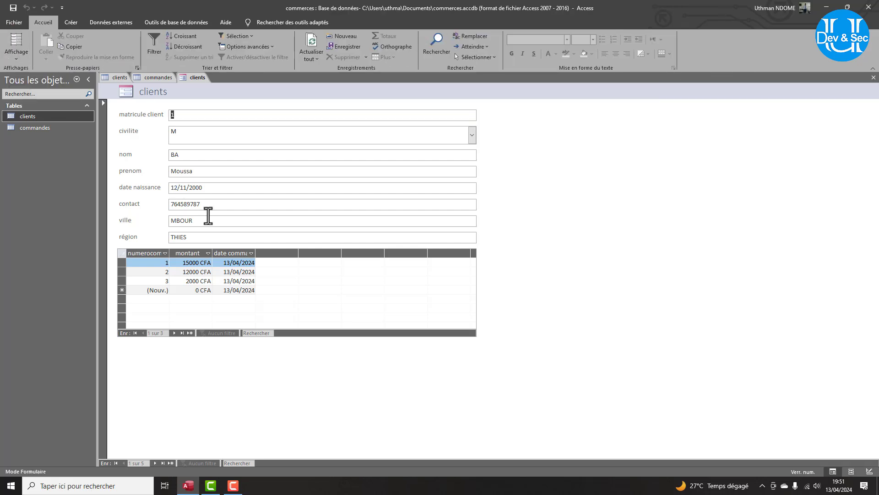
pyautogui.click(183, 332)
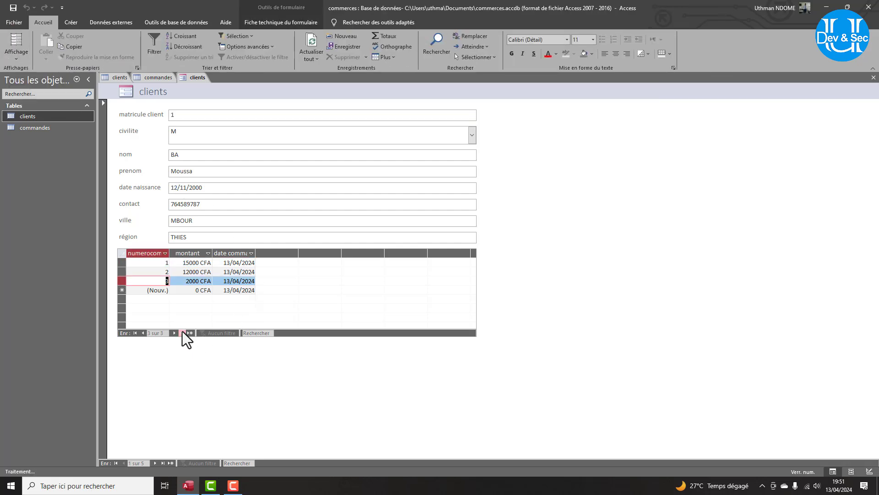
pyautogui.click(157, 463)
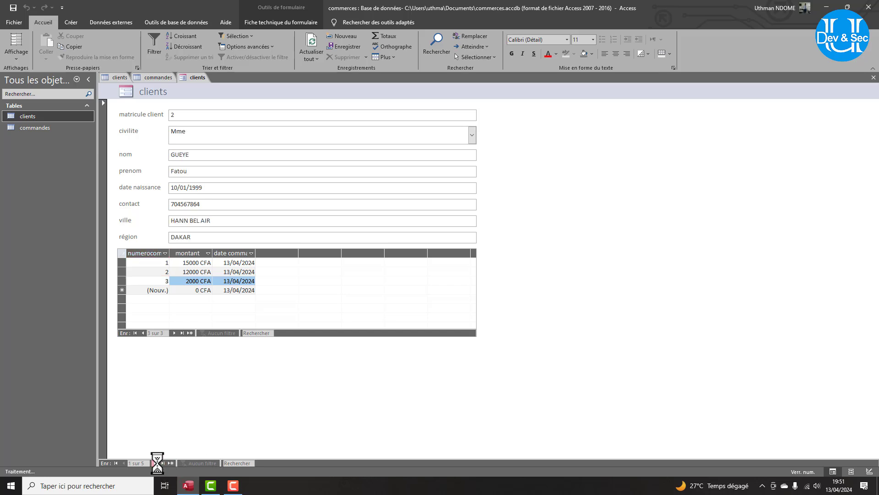
pyautogui.click(157, 462)
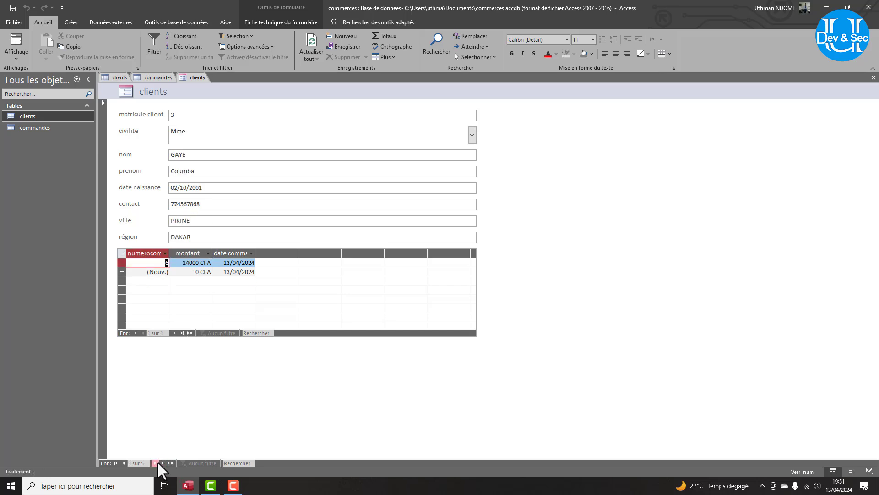
pyautogui.click(157, 462)
pyautogui.click(155, 462)
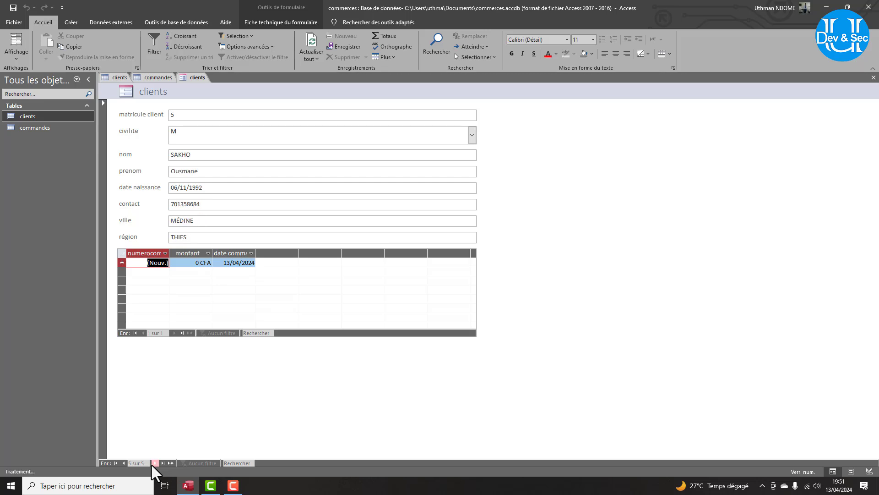
pyautogui.click(155, 462)
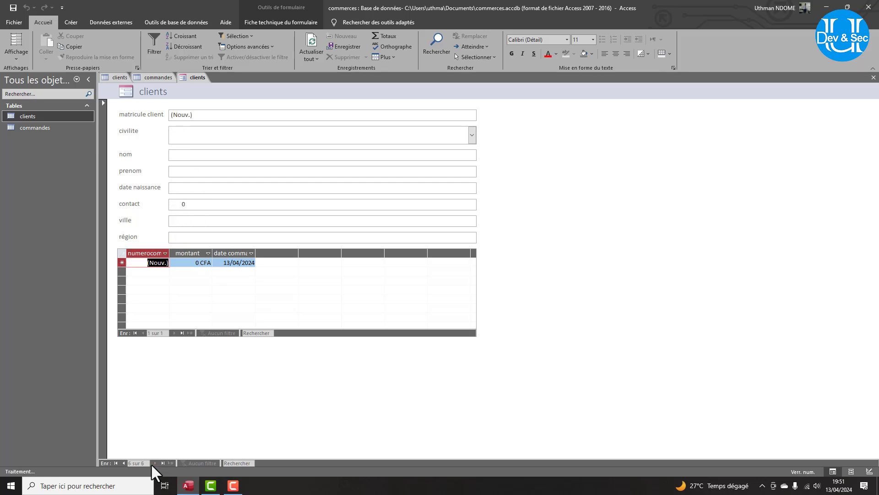
pyautogui.click(124, 463)
# Try the form in Mode Page, then return it to Mode Formulaire.
pyautogui.click(19, 50)
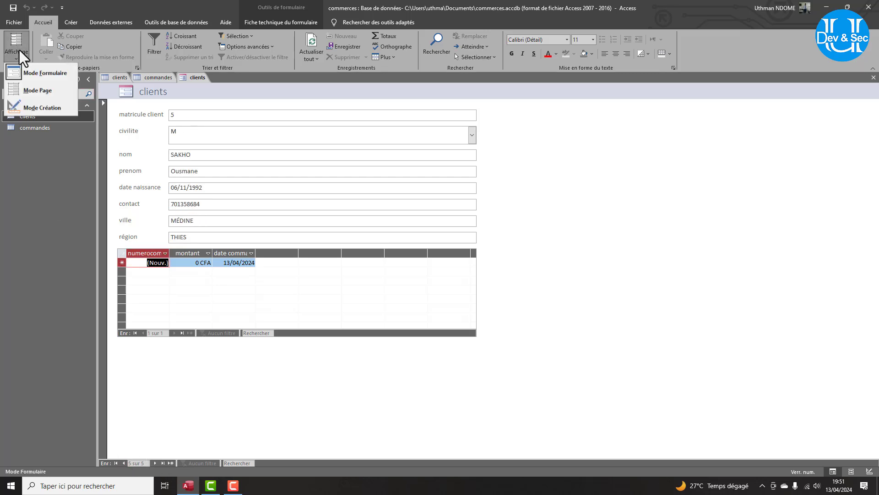
pyautogui.click(41, 73)
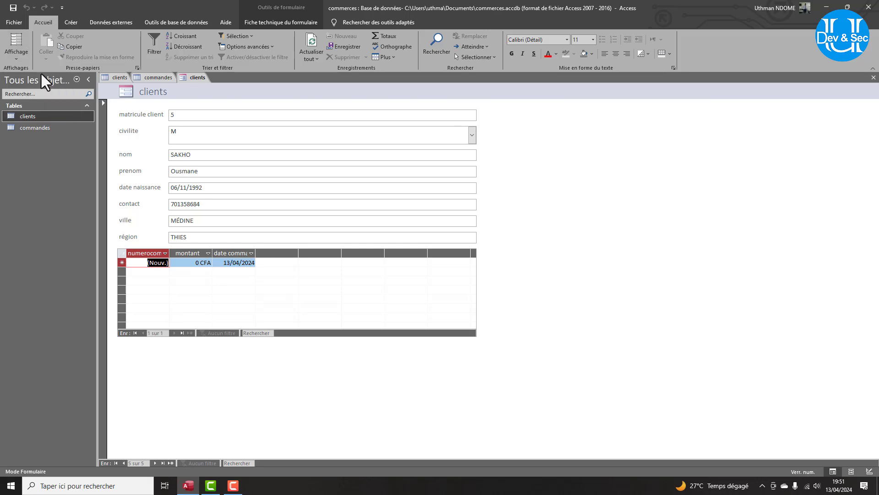
pyautogui.click(15, 51)
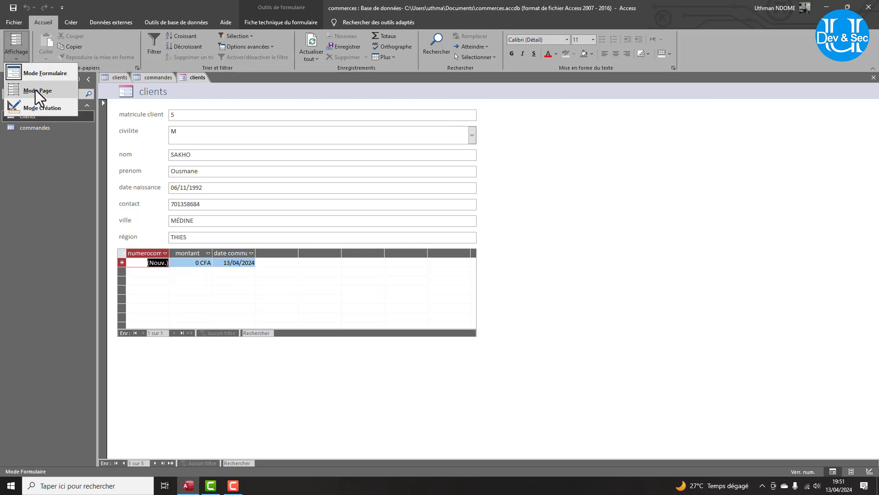
pyautogui.click(35, 92)
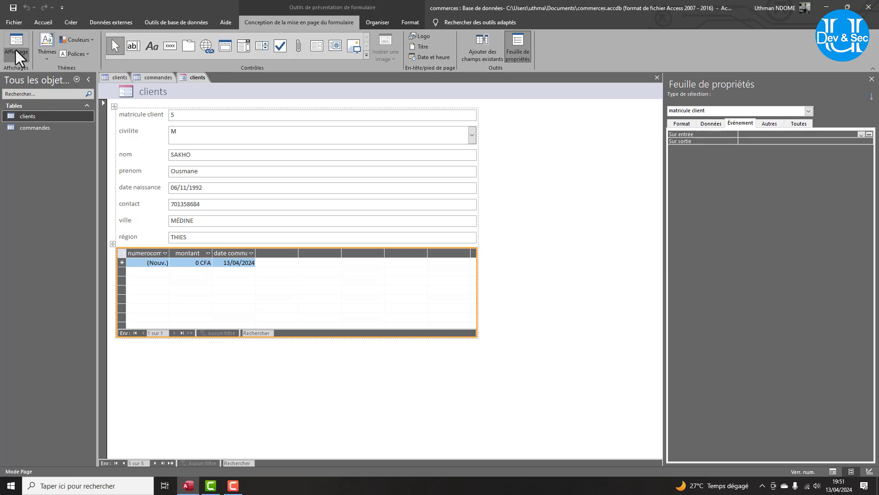
pyautogui.click(15, 48)
pyautogui.click(41, 73)
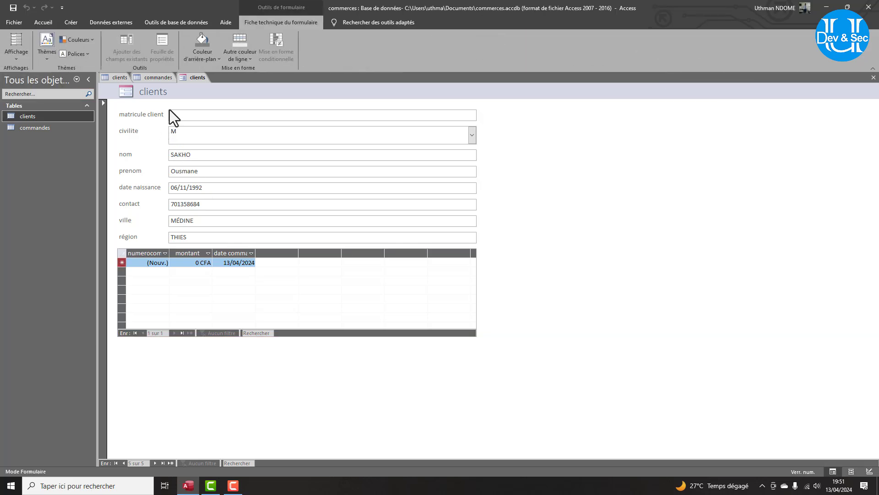
# Go to client record 3 and add a 16000 CFA order in the commandes subform.
pyautogui.click(154, 463)
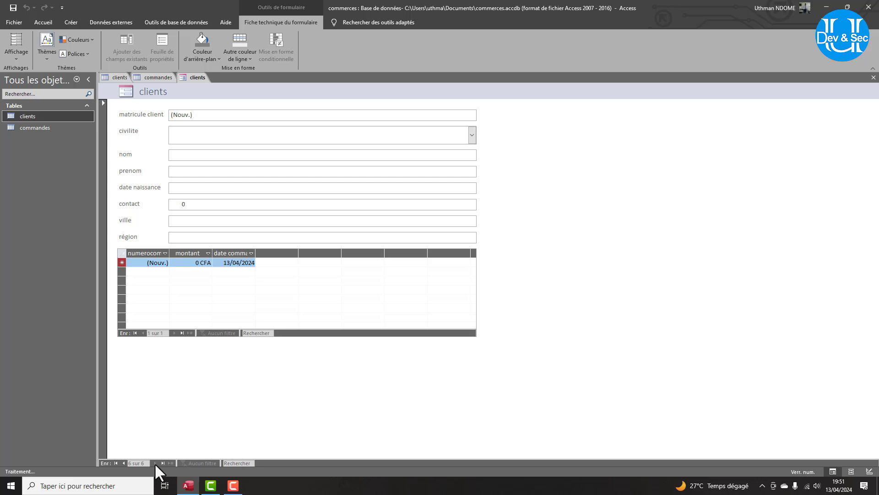
pyautogui.click(122, 465)
pyautogui.click(122, 465)
pyautogui.click(122, 465)
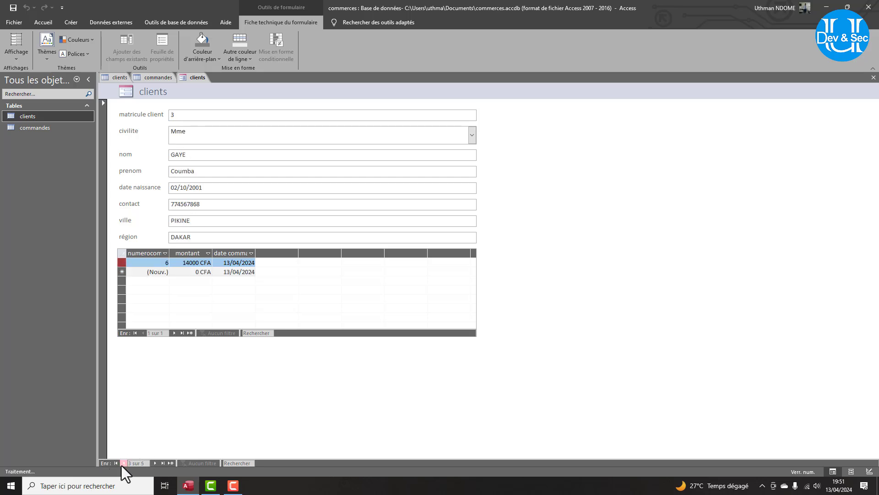
pyautogui.click(122, 465)
pyautogui.click(122, 465)
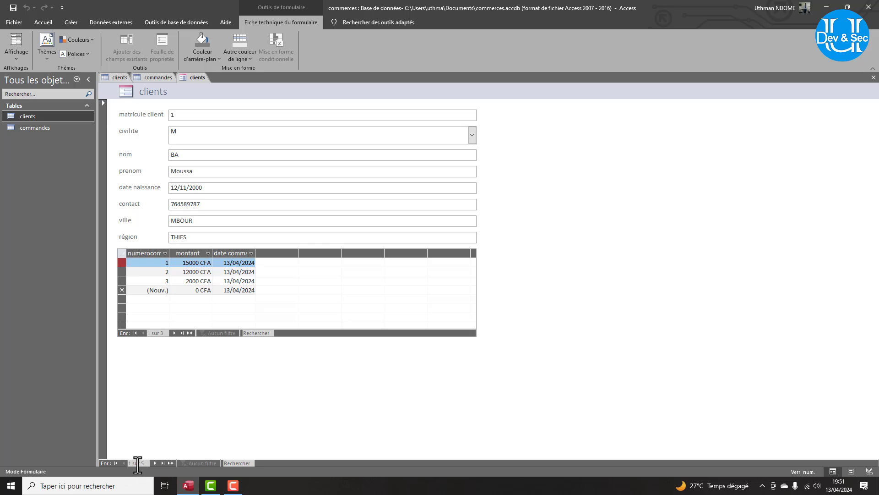
pyautogui.click(154, 463)
pyautogui.click(154, 463)
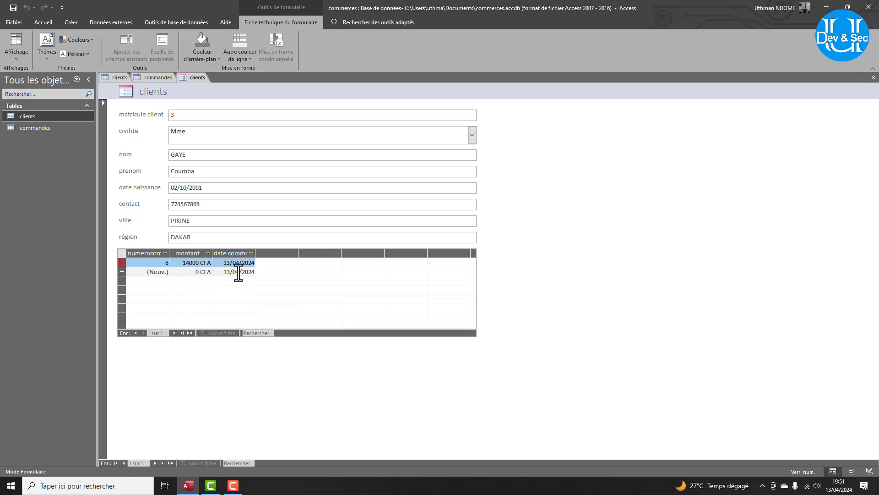
pyautogui.click(195, 273)
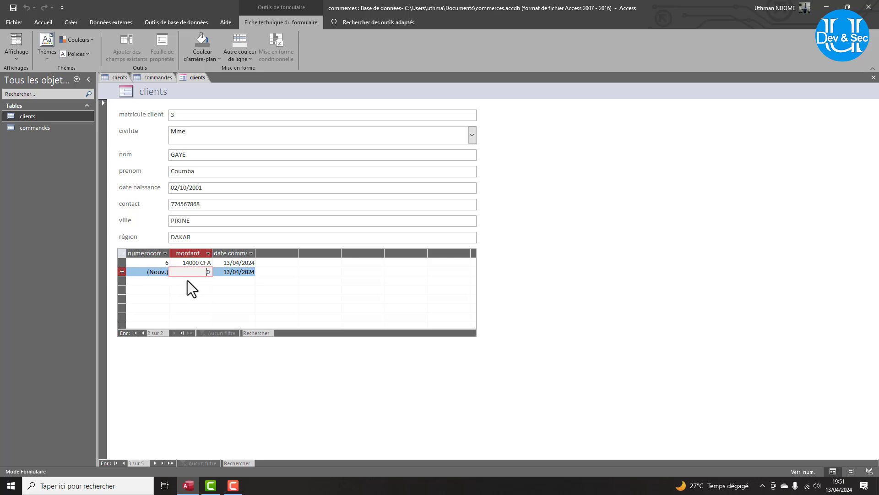
pyautogui.write('16000')
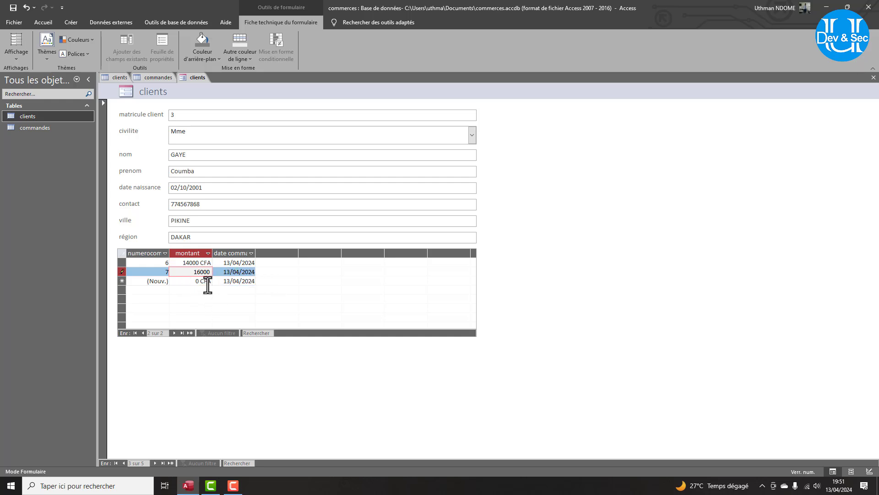
pyautogui.press('Tab')
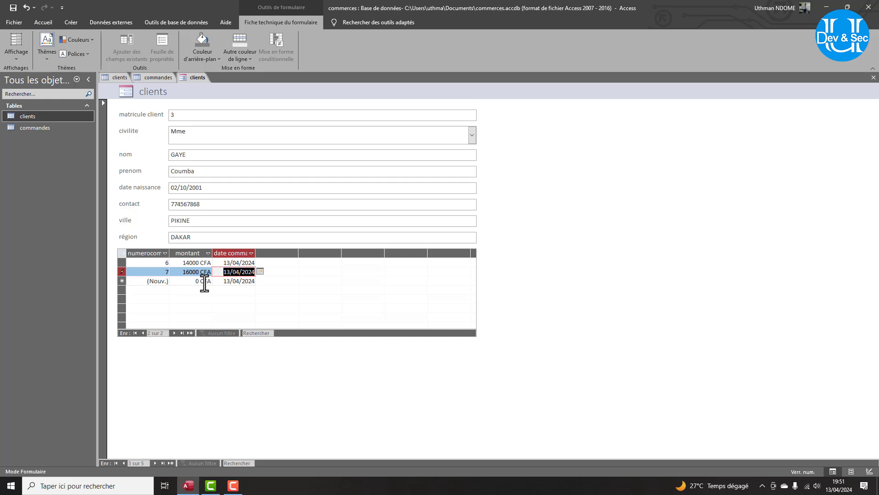
pyautogui.press('Tab')
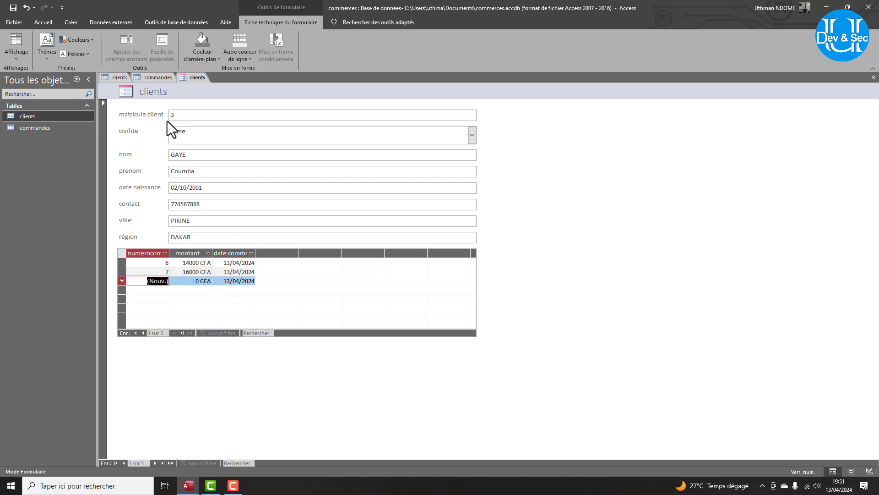
# Move to client record 4 and replace the default 0 amount with a 13000 CFA order.
pyautogui.click(155, 463)
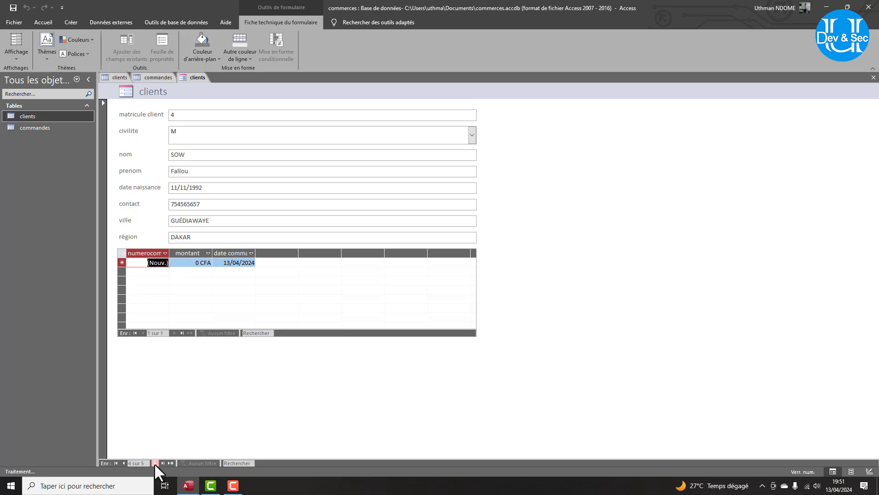
pyautogui.click(201, 263)
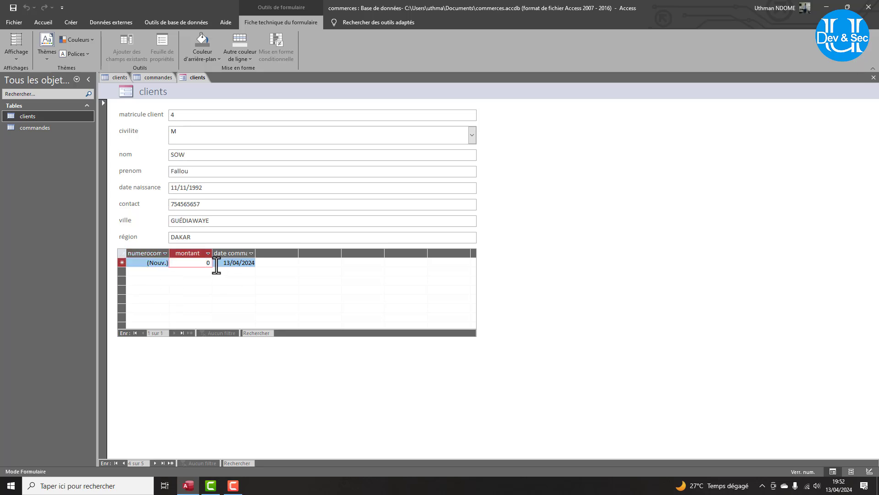
pyautogui.moveTo(210, 263); pyautogui.dragTo(198, 263)
pyautogui.write('10000')
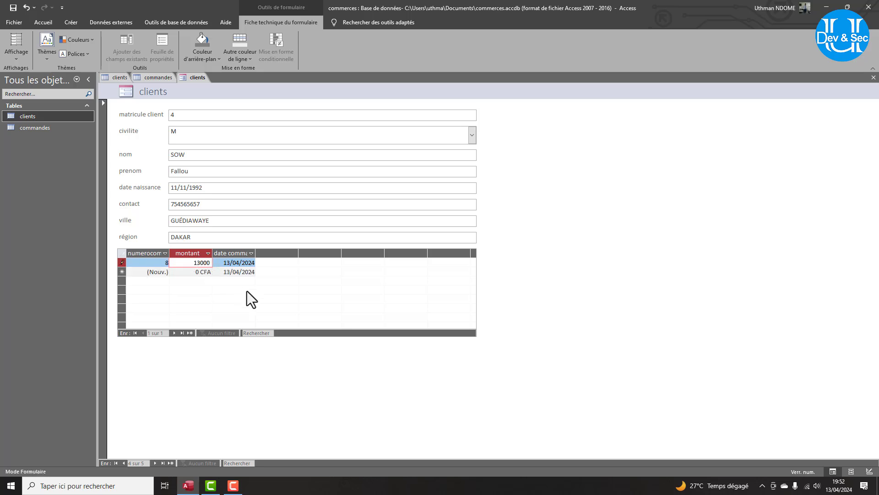
pyautogui.press('Return')
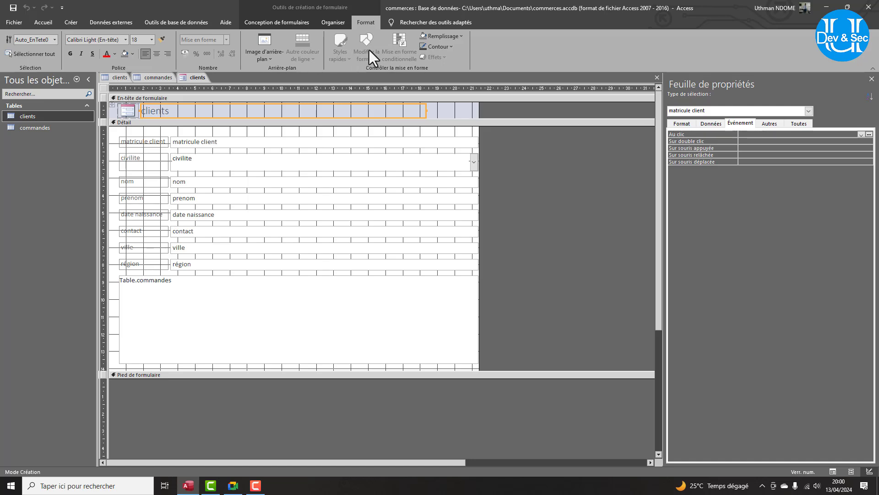
# Switch the clients form back to Form view and start a new blank client record.
pyautogui.click(294, 24)
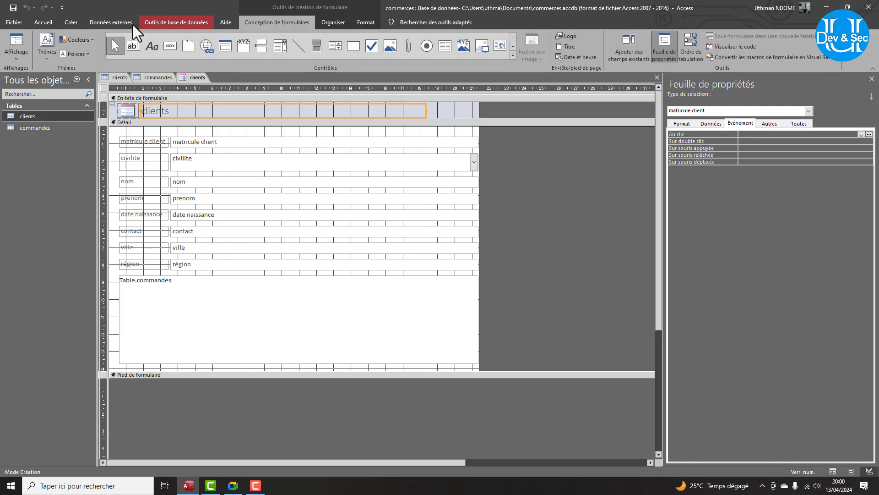
pyautogui.click(18, 49)
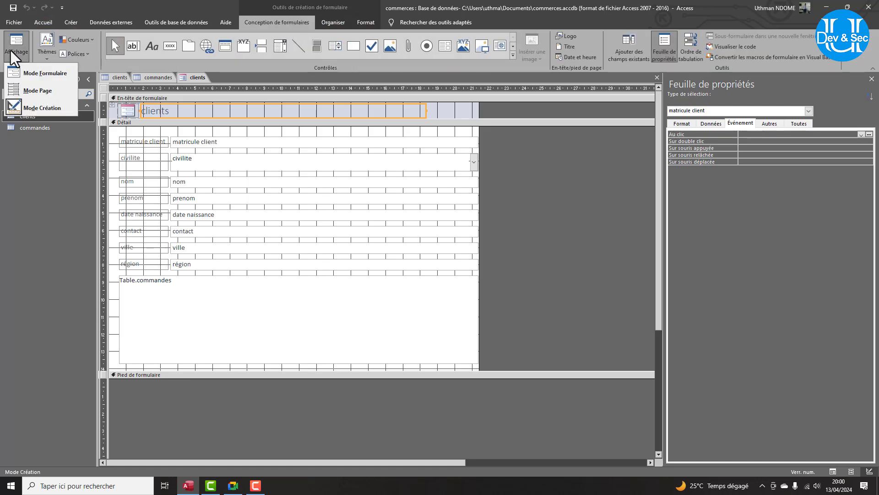
pyautogui.click(33, 73)
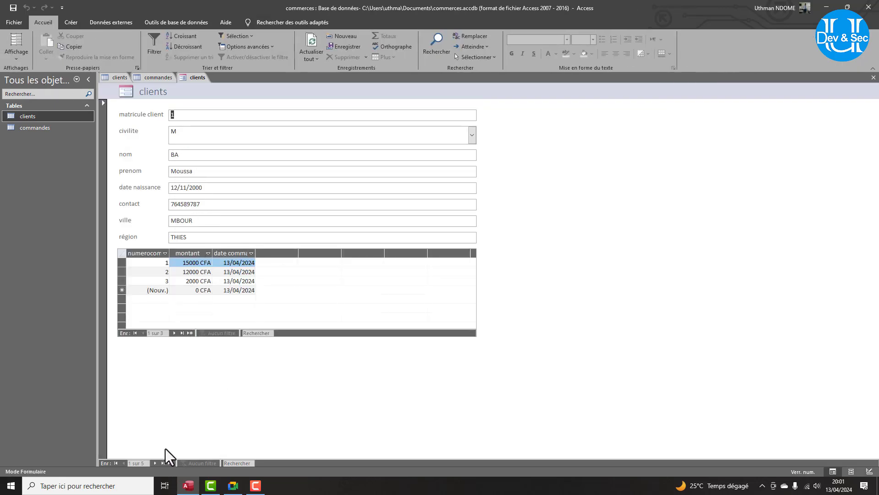
pyautogui.click(169, 462)
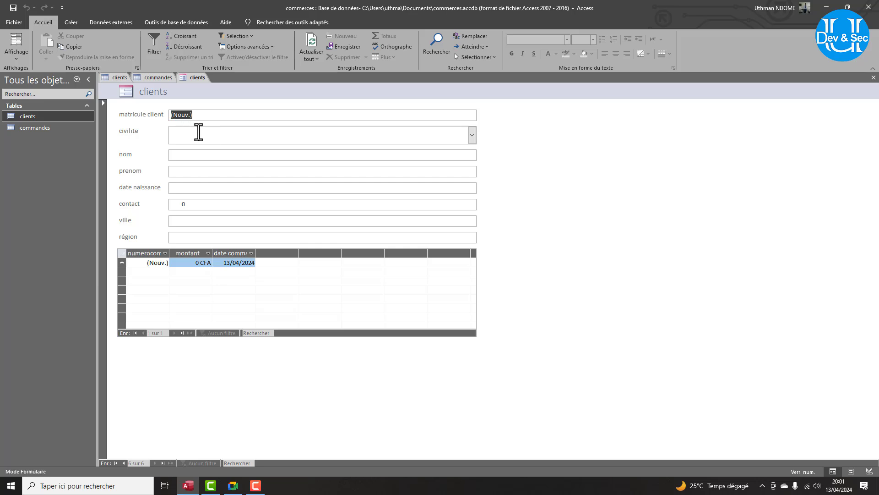
# Set civilite to M and enter the new client's last name.
pyautogui.click(199, 132)
pyautogui.click(472, 137)
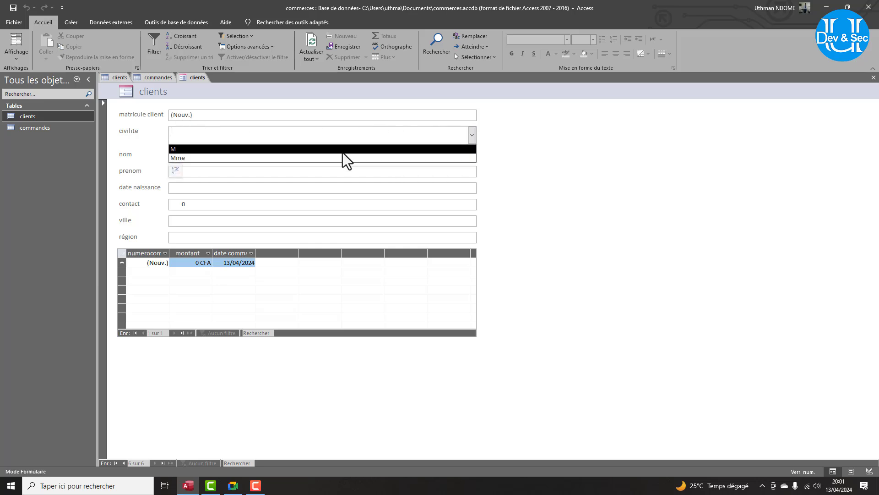
pyautogui.click(259, 149)
pyautogui.click(203, 156)
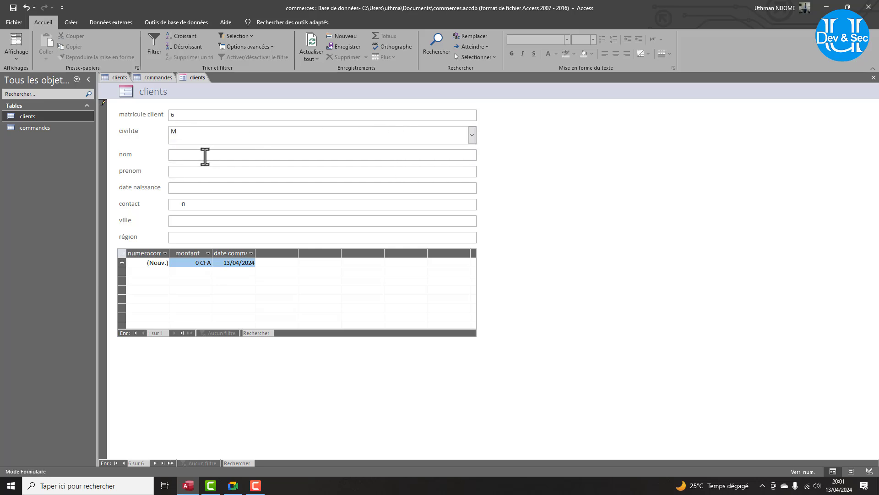
pyautogui.write('Dieye')
pyautogui.press('Tab')
# Correct the last name, then enter the client's first name and birth date 12/03/2002.
pyautogui.press('capslock')
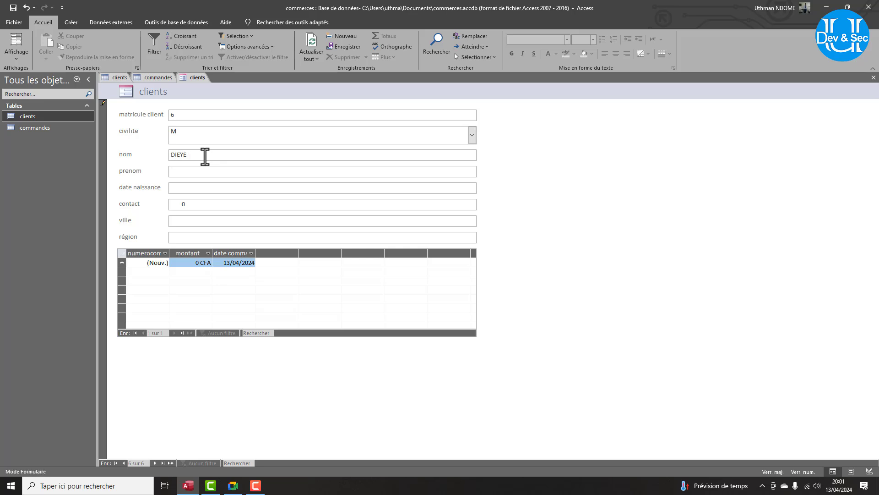
pyautogui.moveTo(205, 156); pyautogui.dragTo(165, 158)
pyautogui.press('capslock')
pyautogui.press('Tab')
pyautogui.press('Tab')
pyautogui.write('12/')
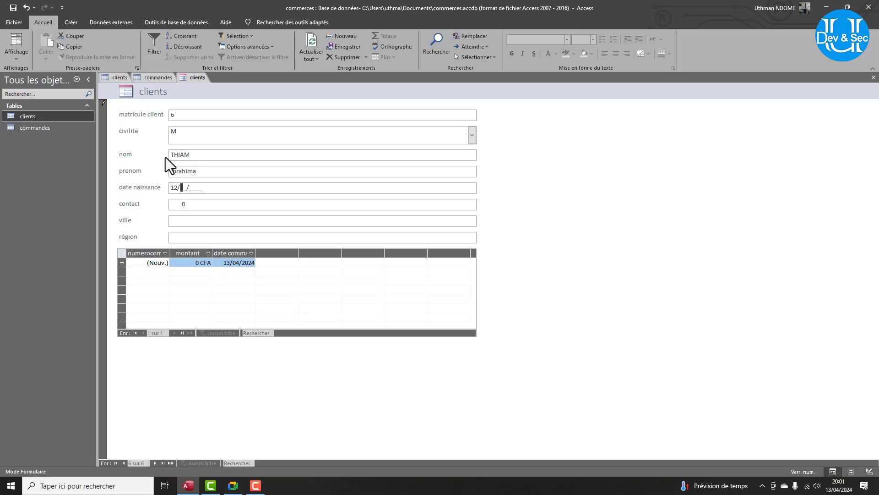
pyautogui.write('03/2002')
# Fill in the client's contact number and ville/région MBOUR, THIES.
pyautogui.click(195, 204)
pyautogui.press('Left')
pyautogui.press('Left')
pyautogui.press('Left')
pyautogui.press('Left')
pyautogui.press('Left')
pyautogui.press('Left')
pyautogui.press('Left')
pyautogui.press('Left')
pyautogui.write('1')
pyautogui.press('BackSpace')
pyautogui.write('7615485')
pyautogui.press('Tab')
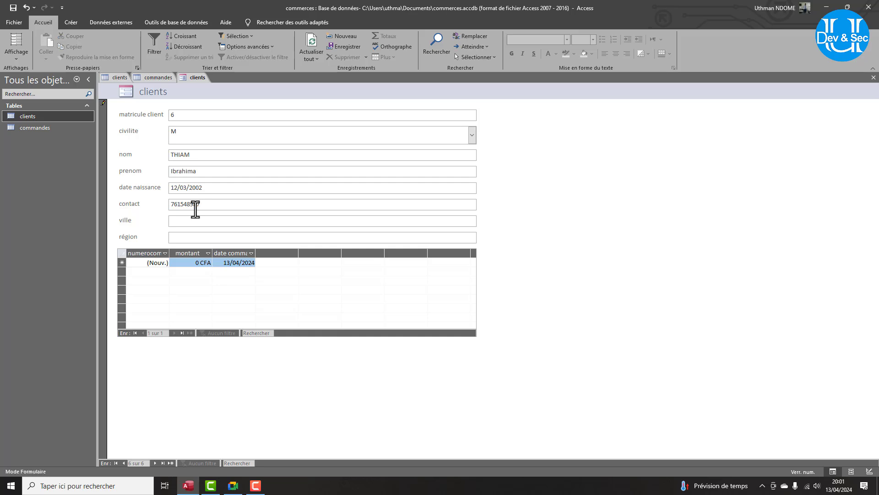
pyautogui.write('h')
pyautogui.press('BackSpace')
pyautogui.write('MBOURTHIES')
# Add two orders of 15000 and 5000 CFA in the commandes subform.
pyautogui.press('Tab')
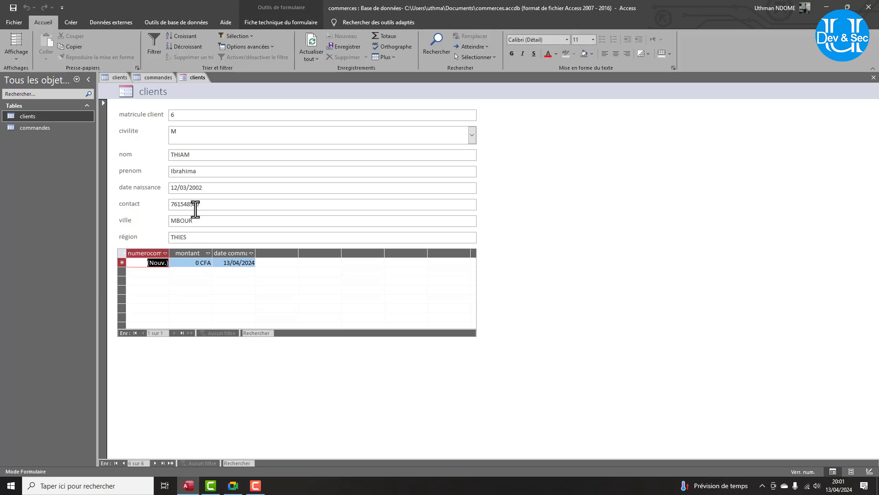
pyautogui.press('Tab')
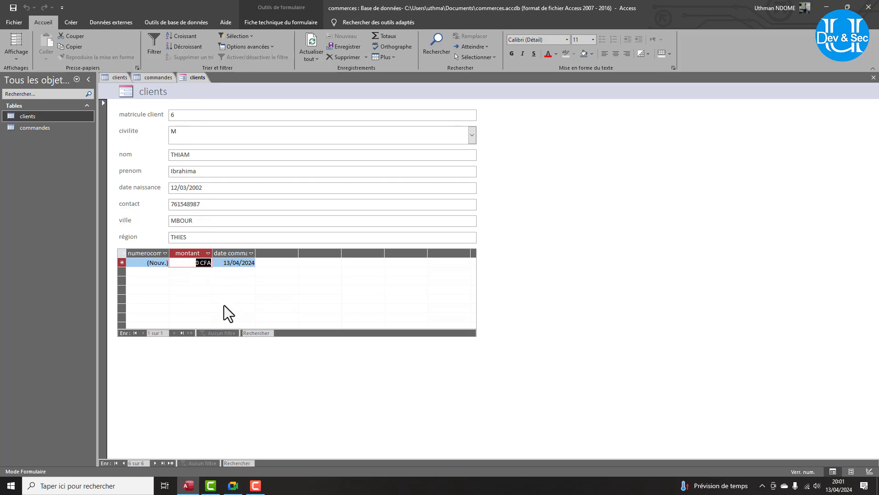
pyautogui.write('15000')
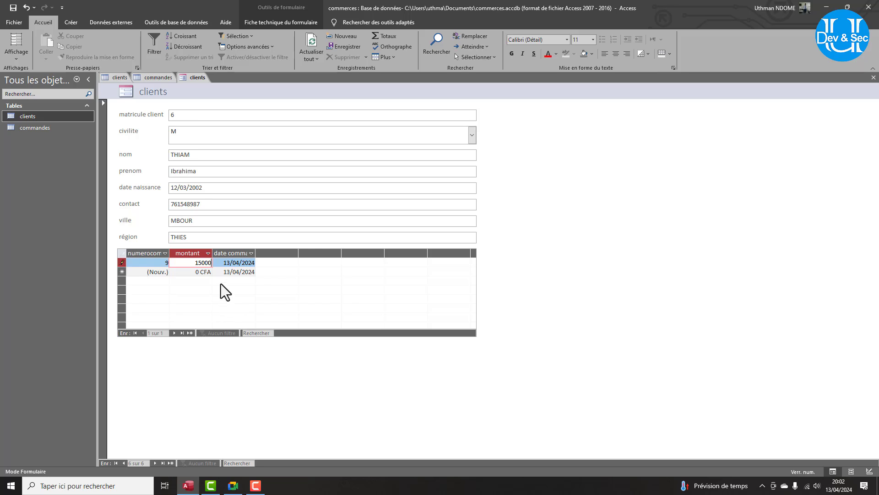
pyautogui.click(197, 272)
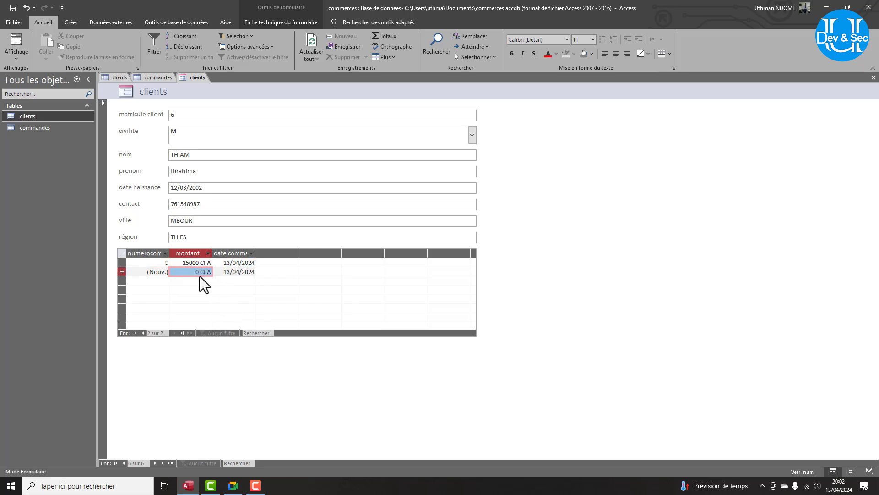
pyautogui.write('5000')
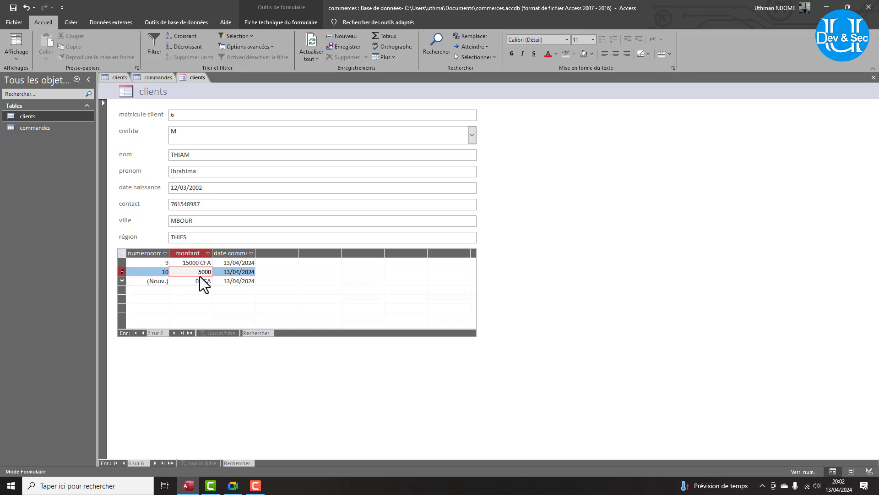
pyautogui.press('Tab')
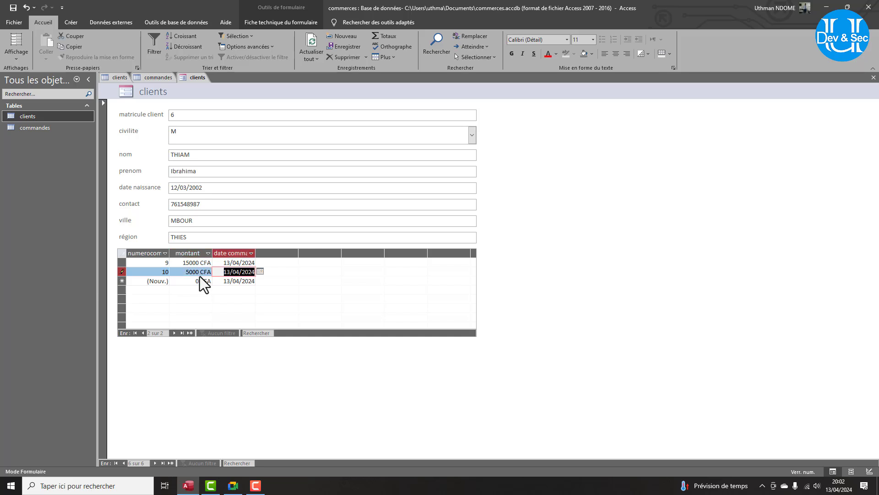
# In Design view, select all the client field boxes, from matricule to région, and make them narrower.
pyautogui.click(19, 60)
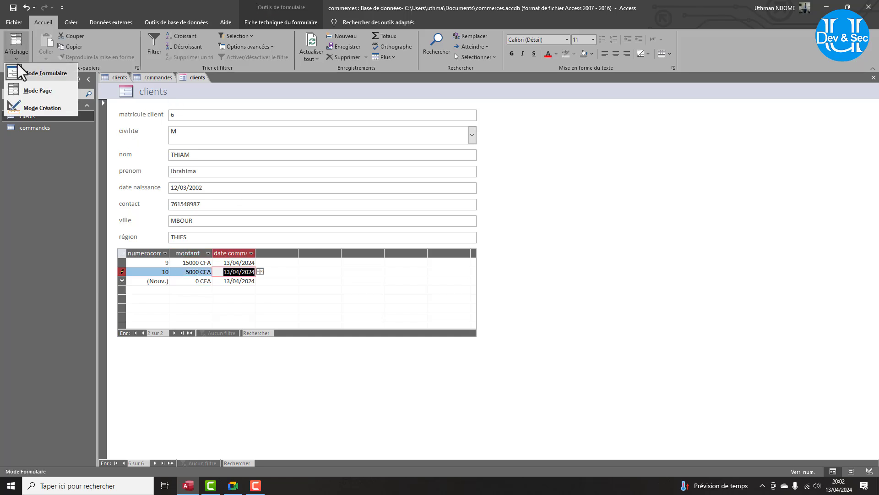
pyautogui.click(45, 108)
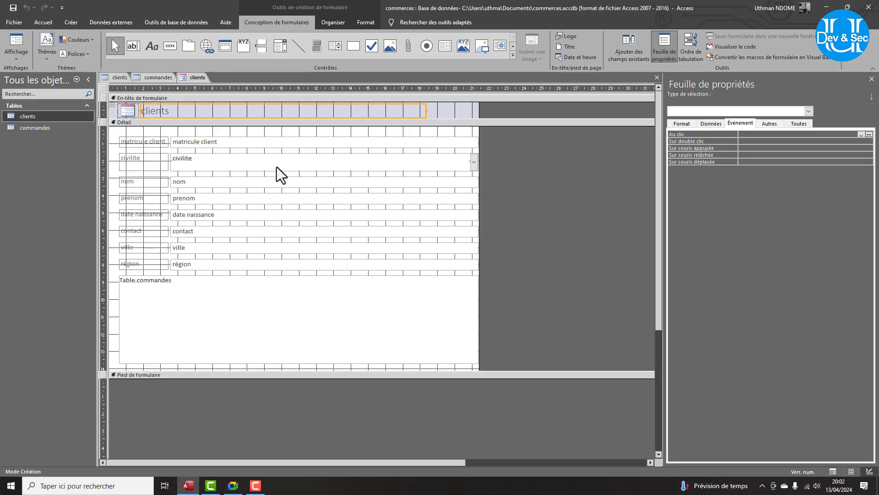
pyautogui.click(477, 141)
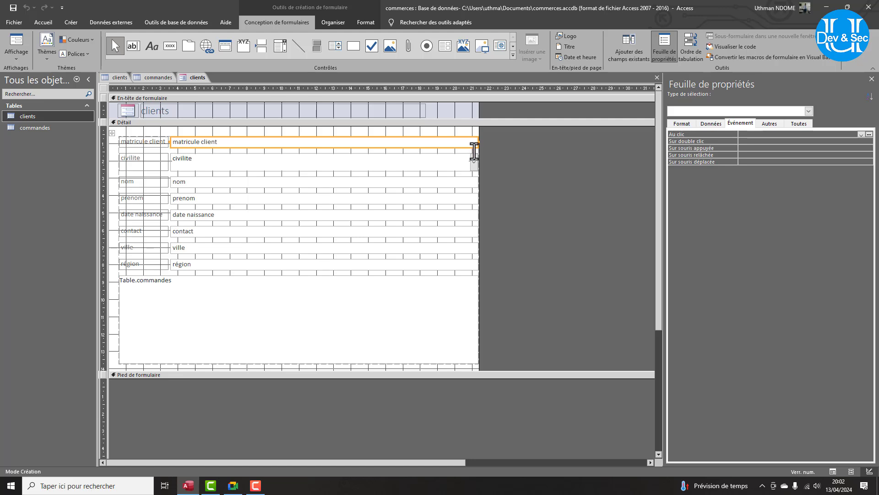
pyautogui.keyDown('shift'); pyautogui.click(448, 170); pyautogui.keyUp('shift')
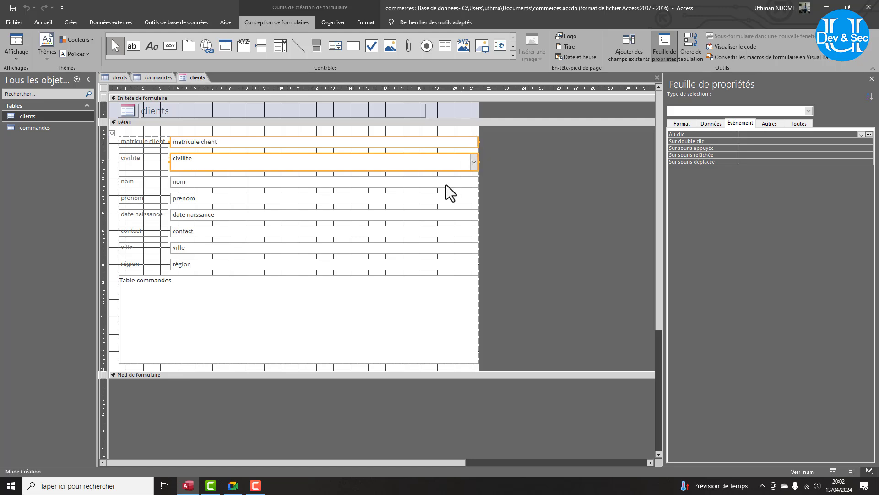
pyautogui.keyDown('shift'); pyautogui.click(446, 184); pyautogui.keyUp('shift')
pyautogui.keyDown('shift'); pyautogui.click(450, 199); pyautogui.keyUp('shift')
pyautogui.keyDown('shift'); pyautogui.click(453, 213); pyautogui.keyUp('shift')
pyautogui.keyDown('shift'); pyautogui.click(454, 232); pyautogui.keyUp('shift')
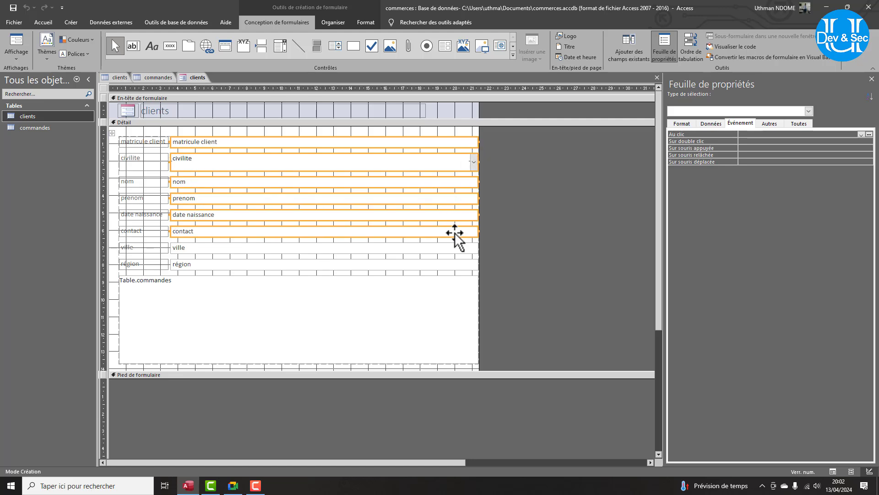
pyautogui.keyDown('shift'); pyautogui.click(455, 249); pyautogui.keyUp('shift')
pyautogui.keyDown('shift'); pyautogui.click(447, 264); pyautogui.keyUp('shift')
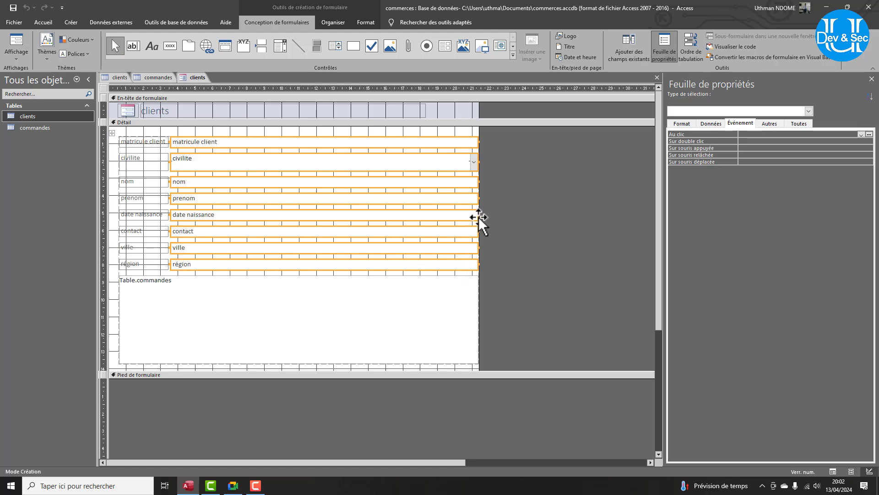
pyautogui.moveTo(479, 215); pyautogui.dragTo(300, 207)
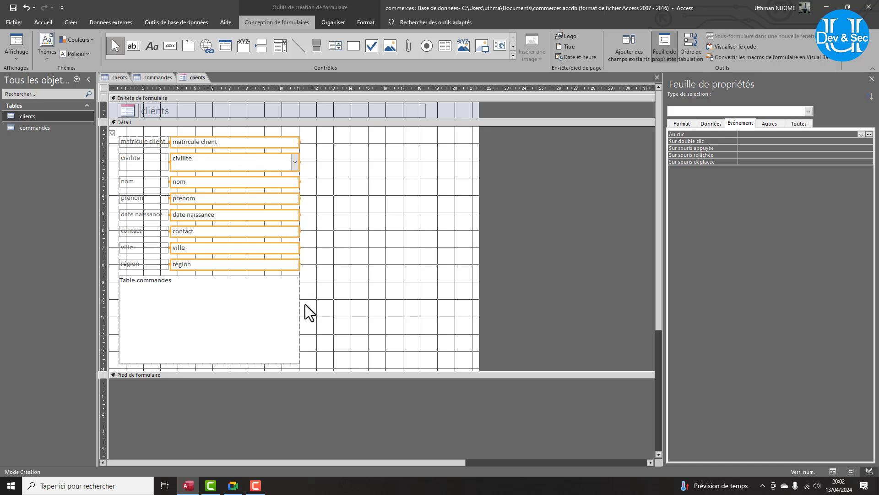
# Remove the stacked layout from the commandes subform and widen it to the right.
pyautogui.click(282, 306)
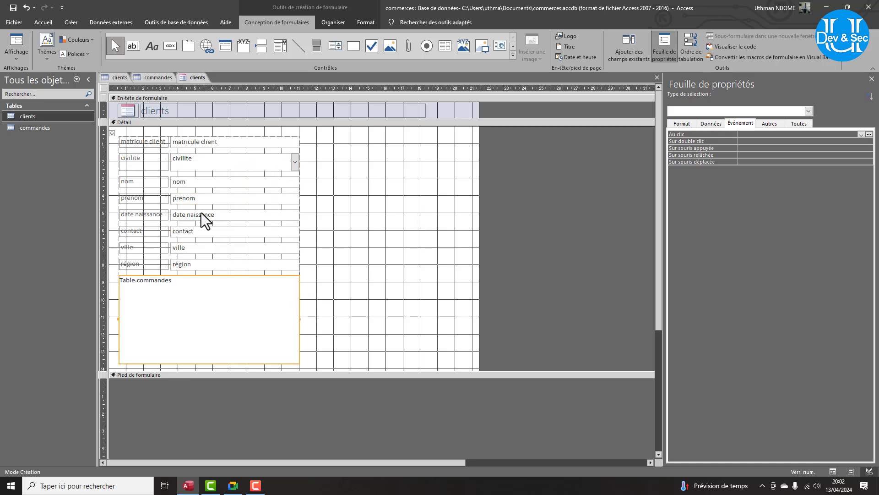
pyautogui.click(336, 23)
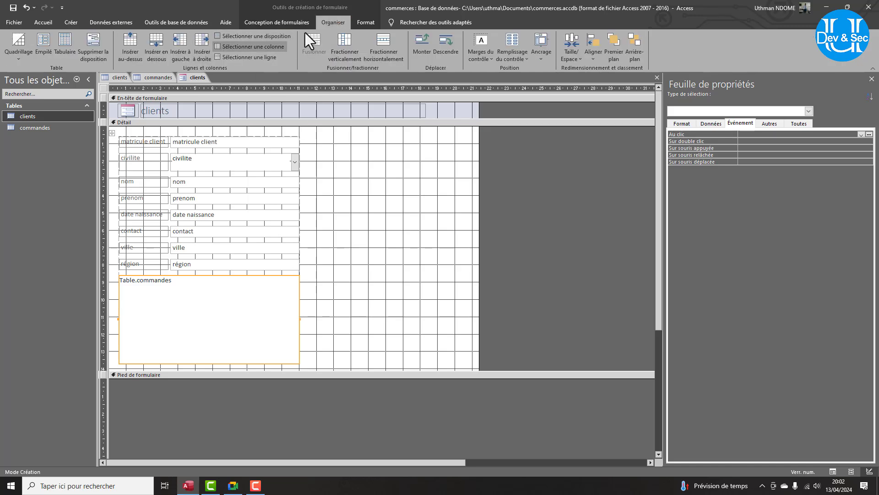
pyautogui.click(88, 52)
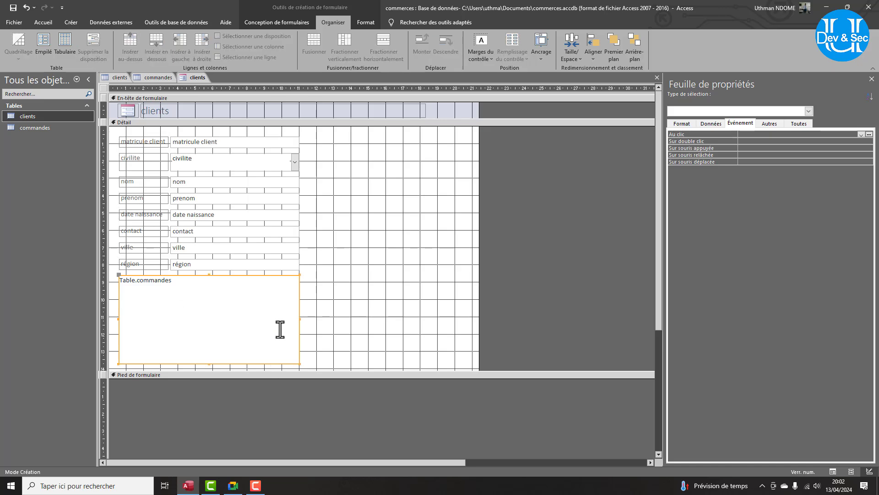
pyautogui.moveTo(300, 320); pyautogui.dragTo(467, 319)
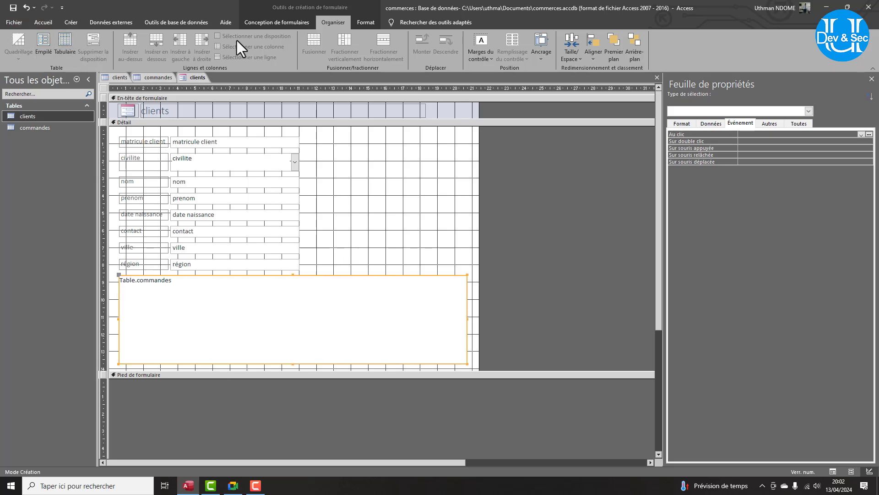
pyautogui.click(260, 24)
# View the clients form in Form view and advance to the next client record.
pyautogui.click(14, 50)
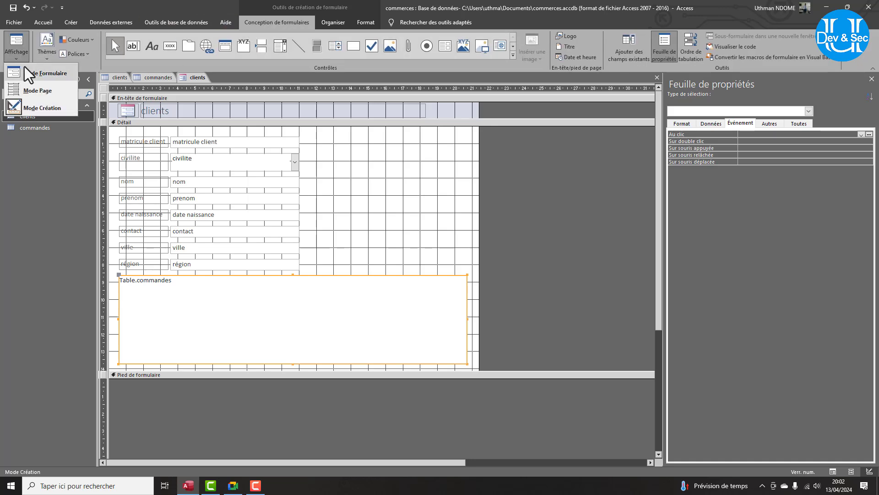
pyautogui.click(26, 68)
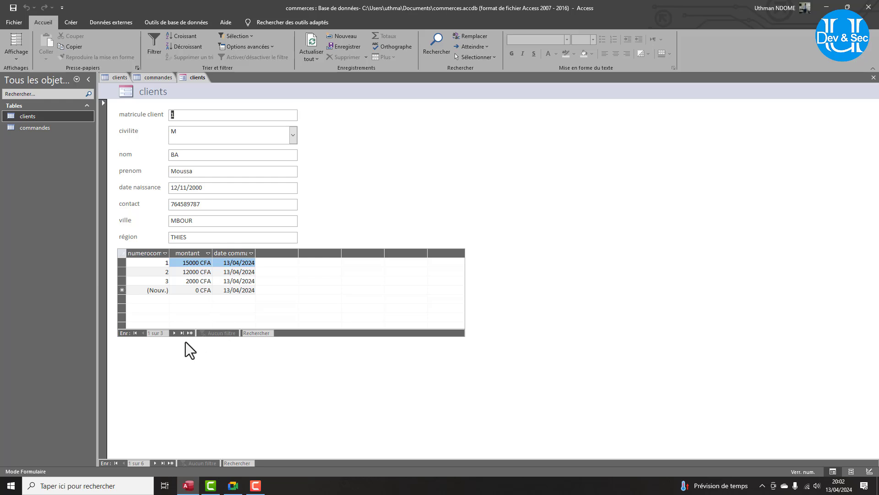
pyautogui.click(155, 463)
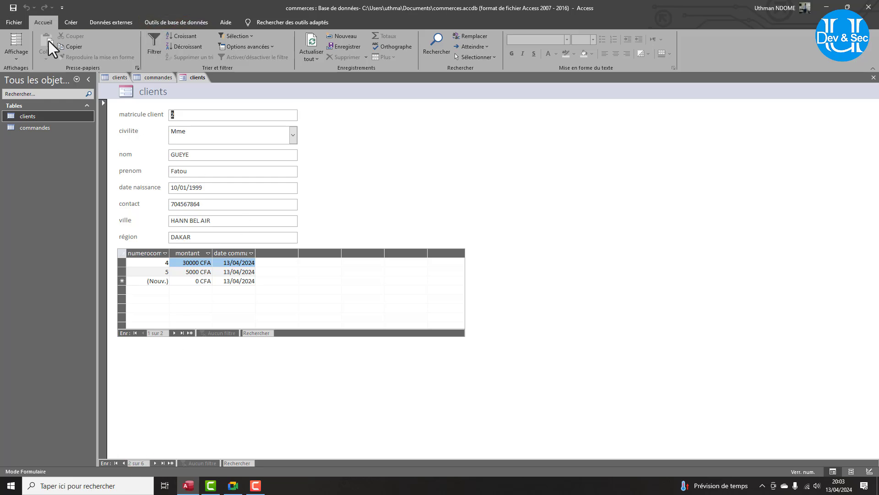
pyautogui.click(16, 53)
# Back in Design view, draw a Premier enregistrement image button named premier beside civilite.
pyautogui.click(31, 103)
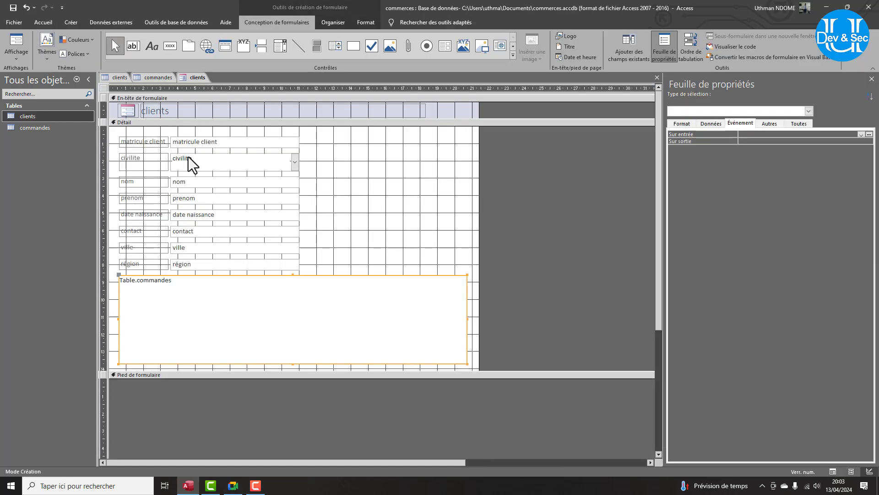
pyautogui.click(171, 46)
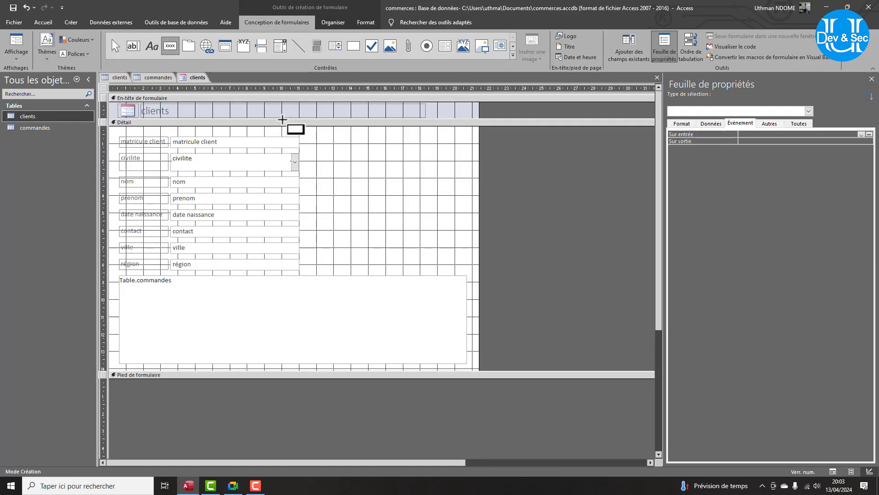
pyautogui.moveTo(318, 154); pyautogui.dragTo(346, 169)
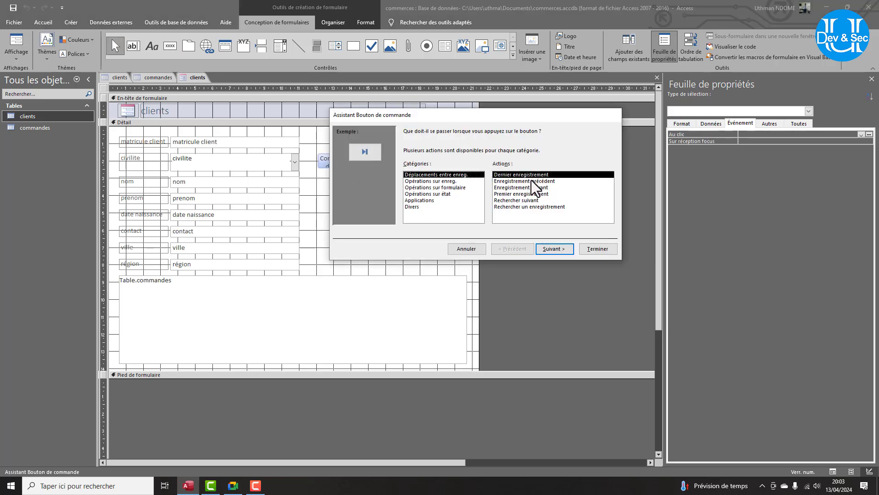
pyautogui.click(506, 195)
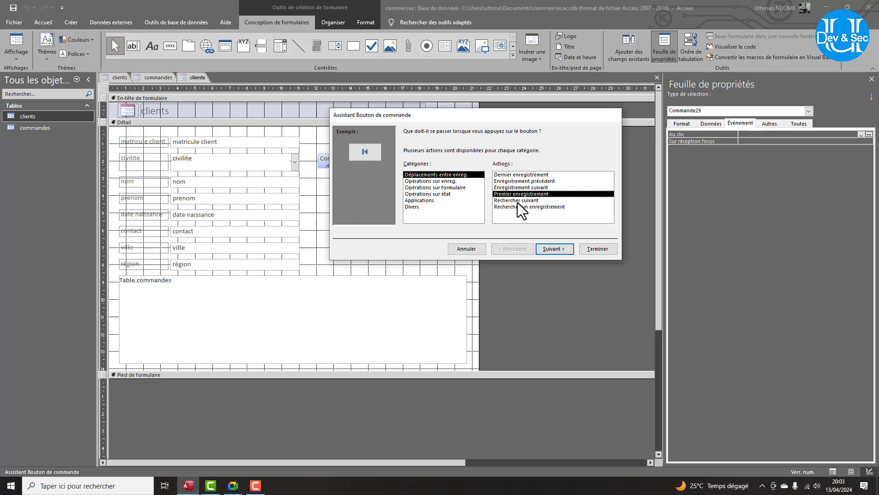
pyautogui.click(546, 252)
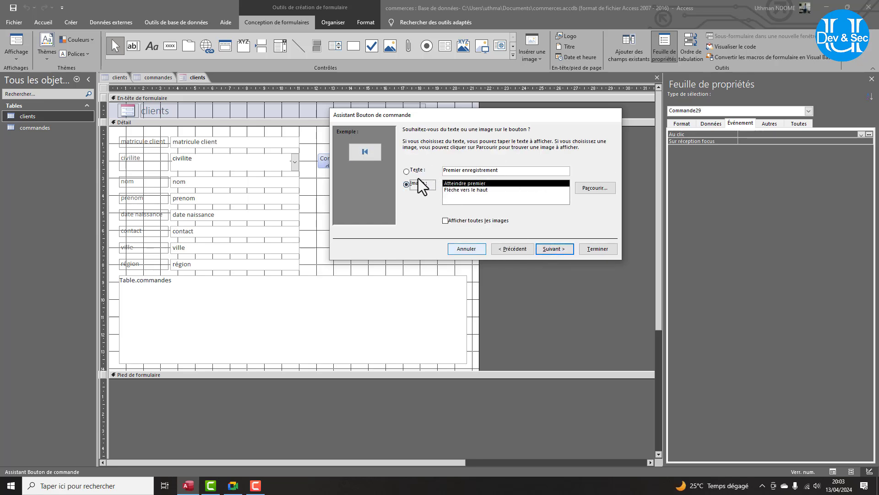
pyautogui.click(558, 251)
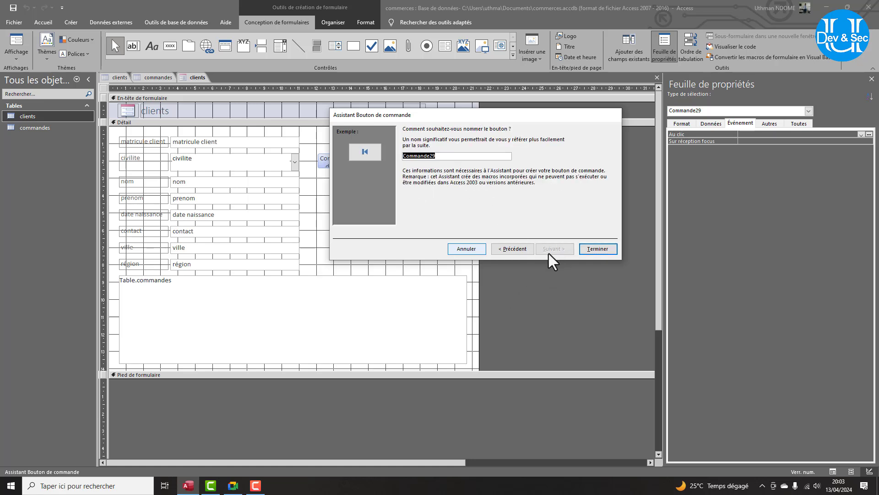
pyautogui.write('dernier')
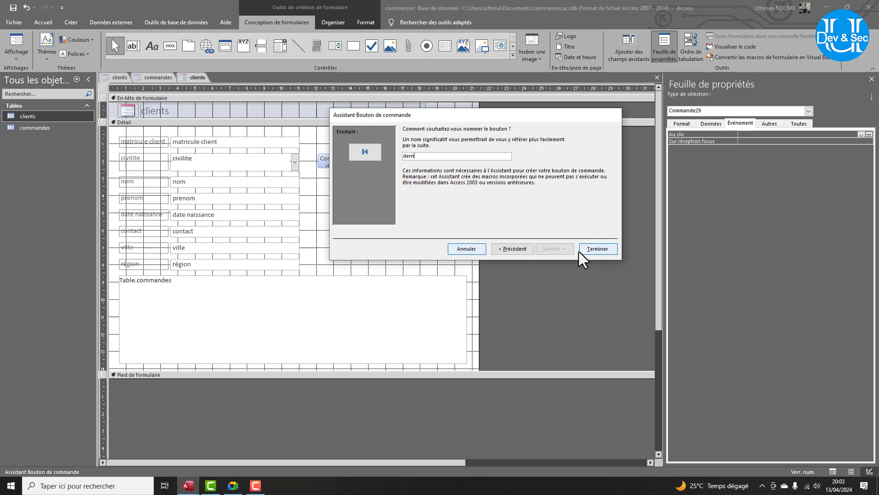
pyautogui.press('BackSpace')
pyautogui.press('BackSpace')
pyautogui.press('BackSpace')
pyautogui.press('BackSpace')
pyautogui.press('BackSpace')
pyautogui.write('premie')
pyautogui.click(579, 251)
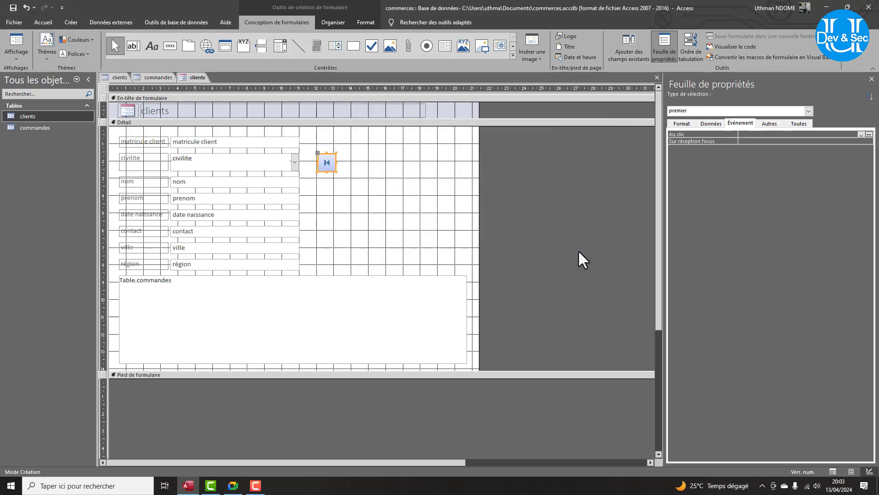
# Draw an Enregistrement précédent image button named precedent right of the premier button.
pyautogui.click(170, 46)
pyautogui.moveTo(347, 154); pyautogui.dragTo(369, 169)
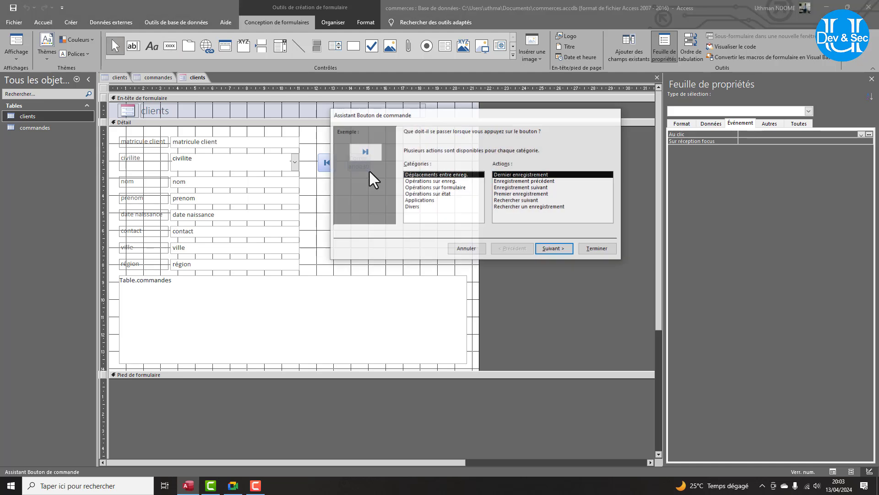
pyautogui.click(530, 182)
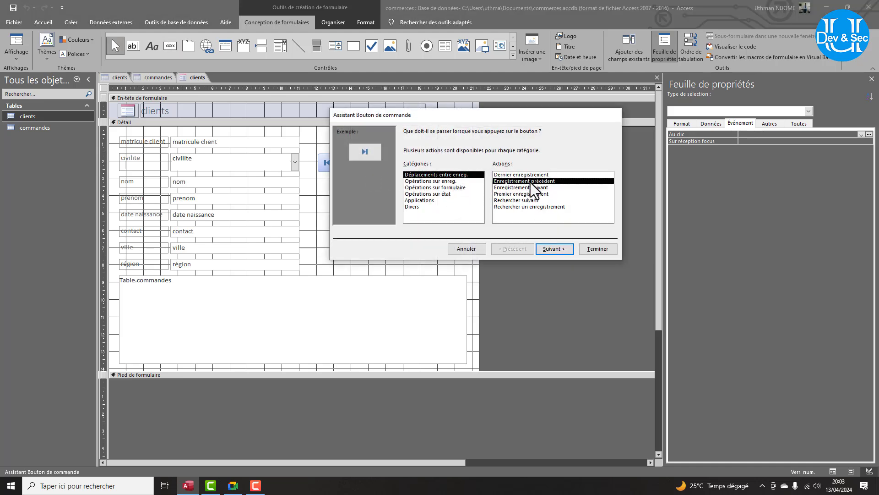
pyautogui.click(560, 251)
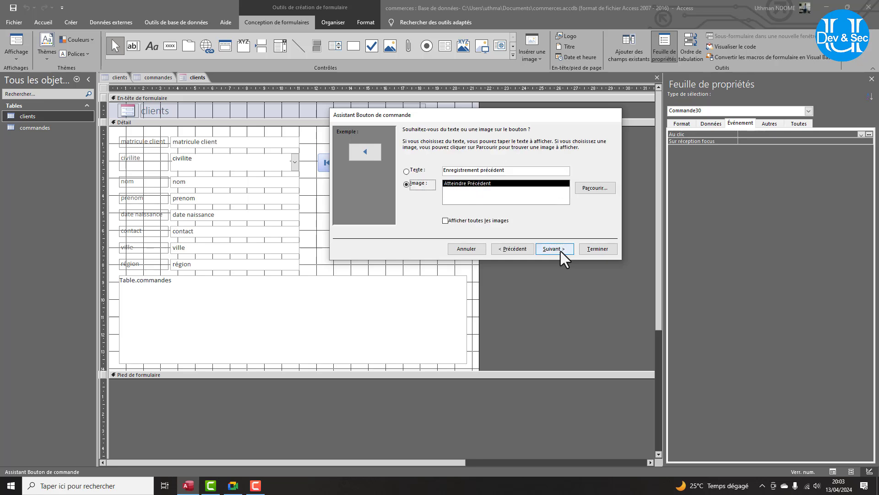
pyautogui.click(560, 251)
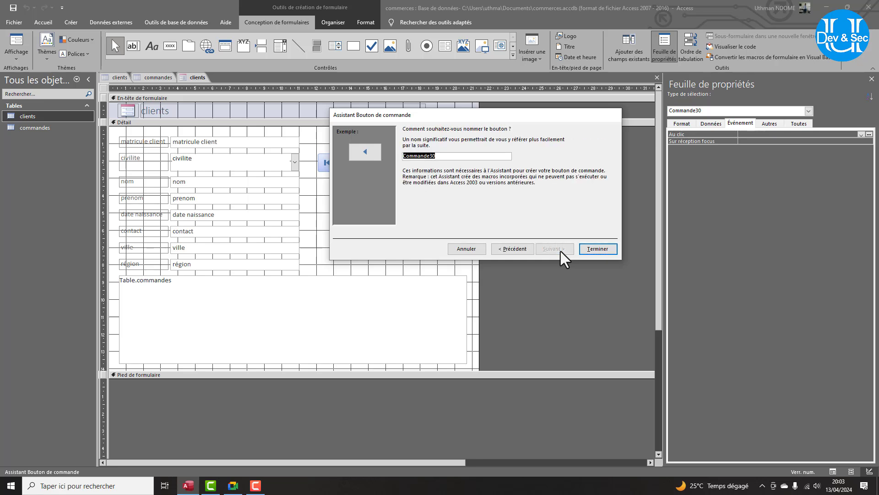
pyautogui.write('precedent')
pyautogui.click(594, 248)
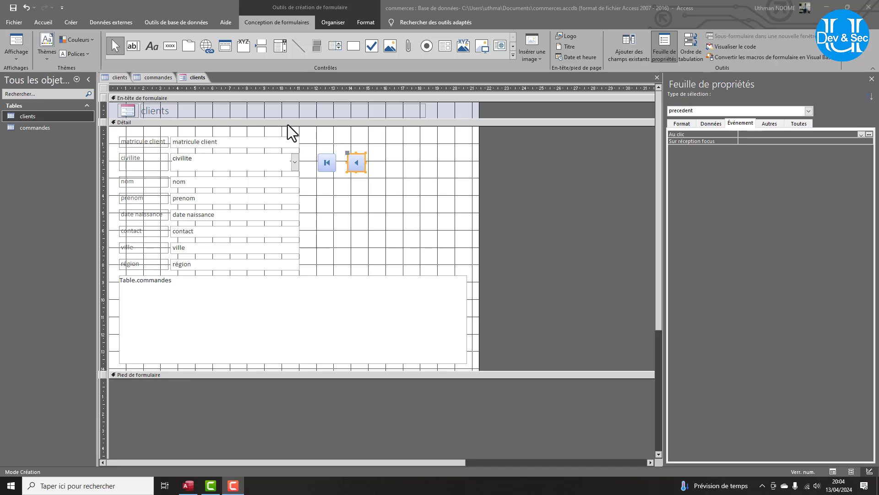
# Draw an Enregistrement suivant image button named suivant right of precedent.
pyautogui.click(167, 46)
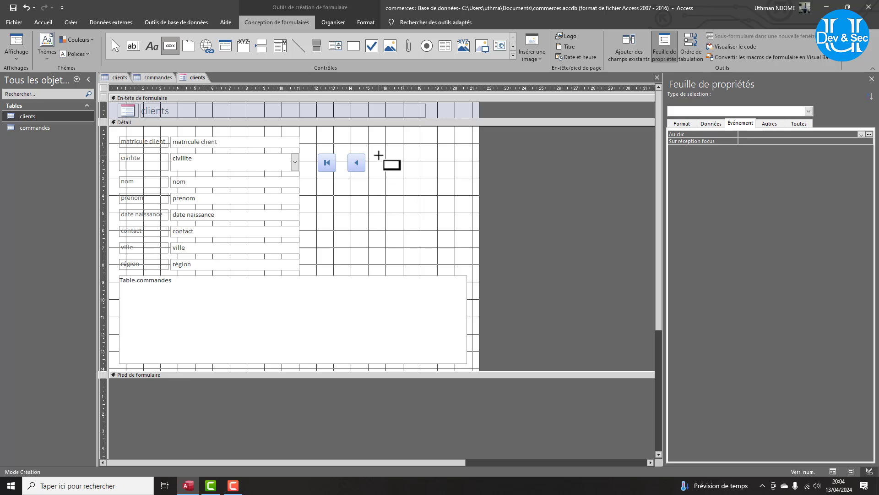
pyautogui.moveTo(379, 156); pyautogui.dragTo(404, 176)
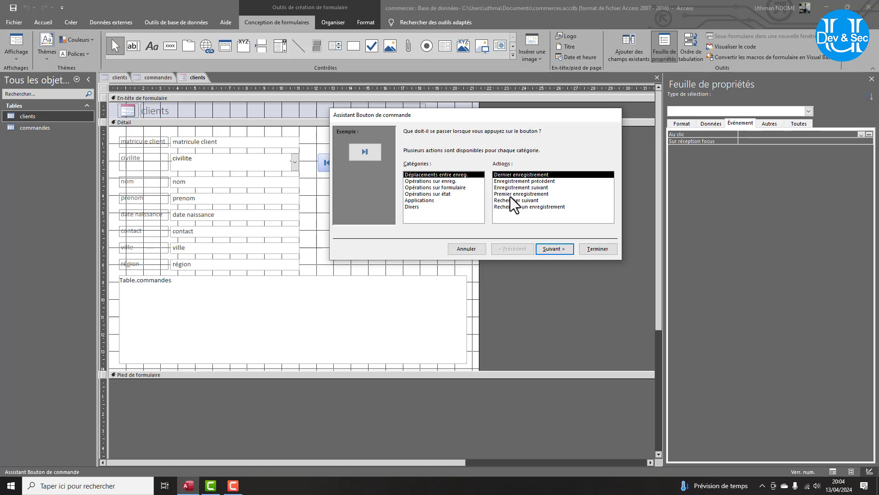
pyautogui.click(521, 188)
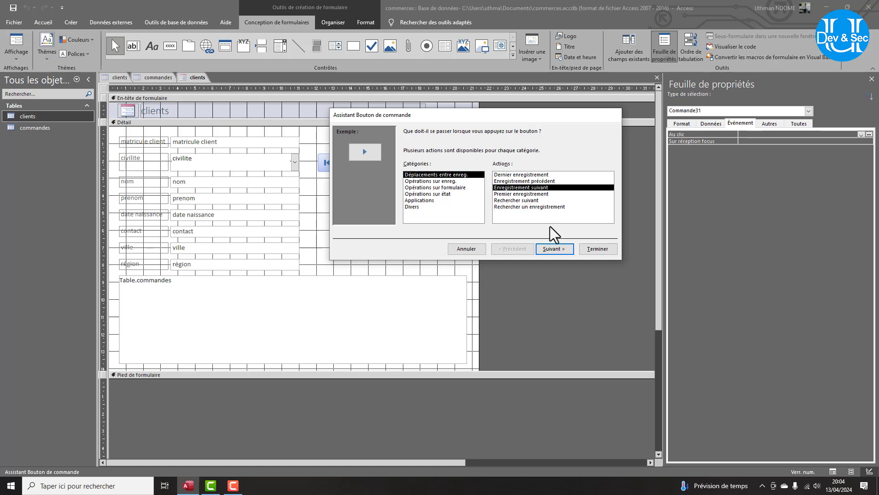
pyautogui.click(554, 247)
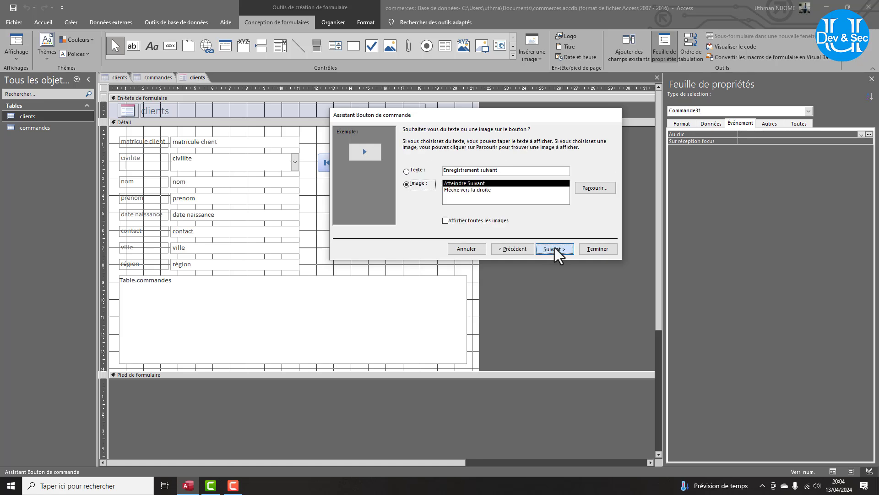
pyautogui.click(558, 250)
pyautogui.write('suivant')
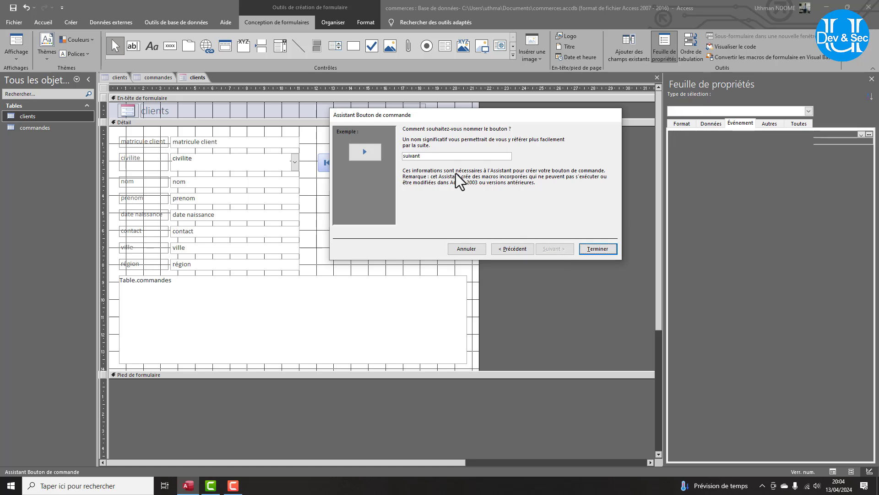
pyautogui.press('Return')
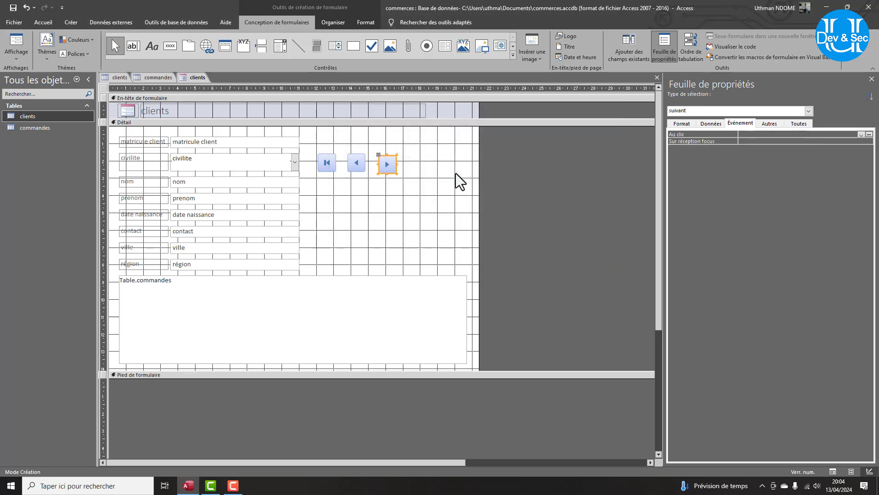
pyautogui.click(170, 46)
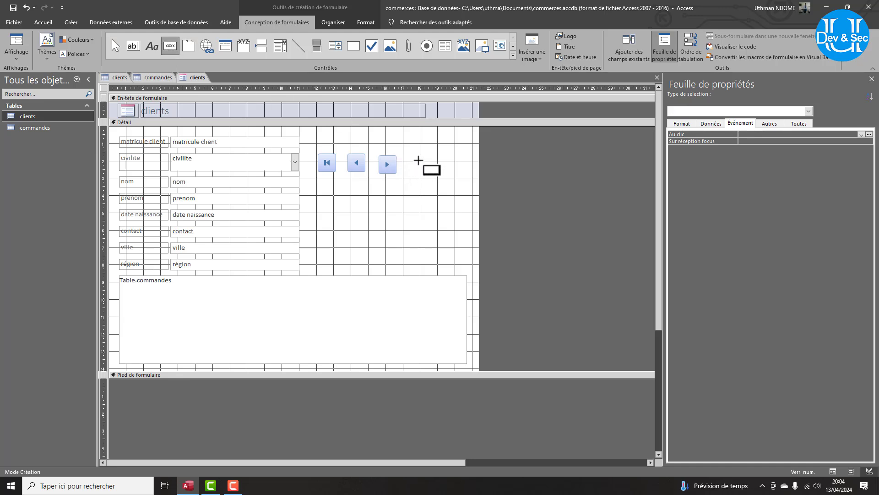
# Draw a fourth command button to the right of the suivant button.
pyautogui.moveTo(407, 159); pyautogui.dragTo(433, 177)
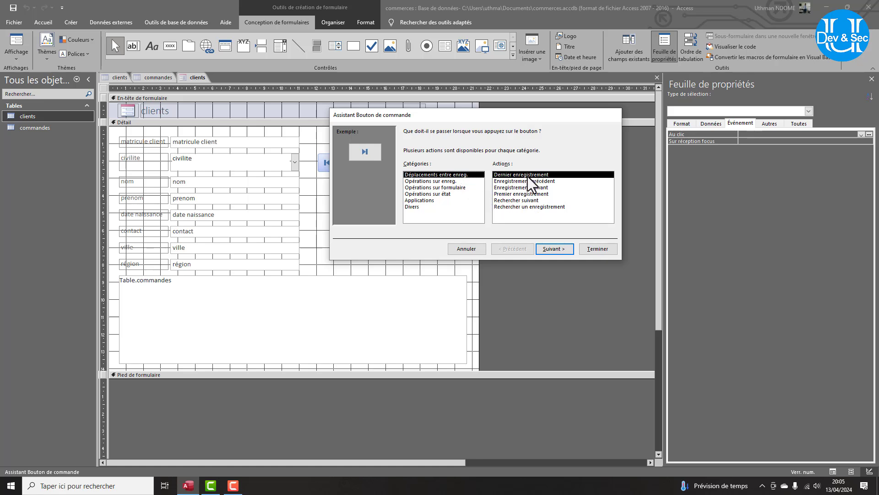
# Finish the wizard for the fourth button, naming the last-record button 'dernier'.
pyautogui.click(551, 252)
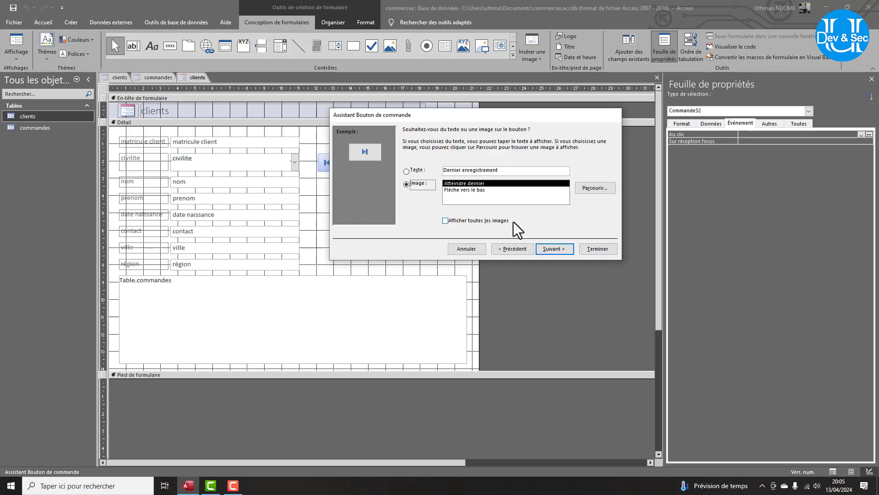
pyautogui.click(555, 250)
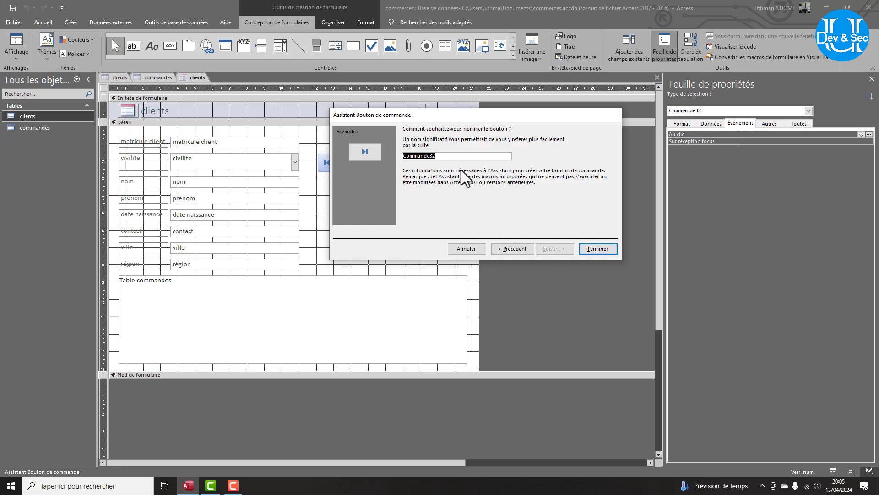
pyautogui.write('dernier')
pyautogui.click(599, 248)
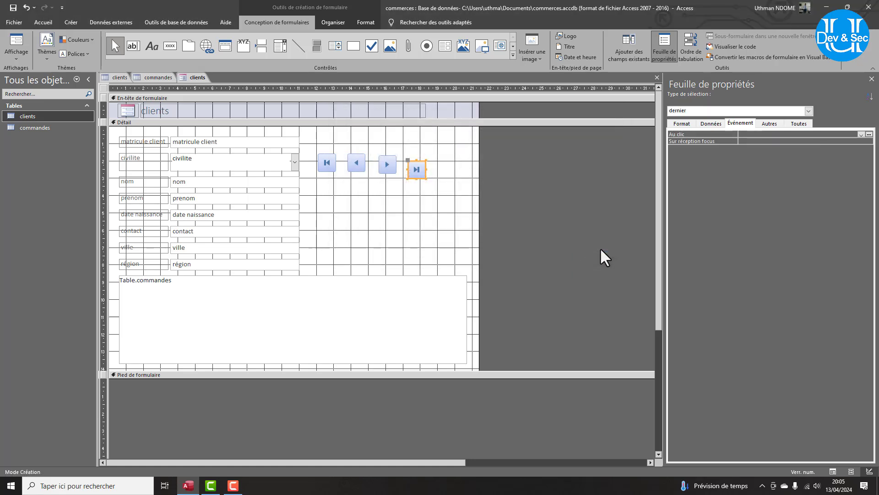
# Select the four navigation buttons and align them along their top edges.
pyautogui.click(331, 163)
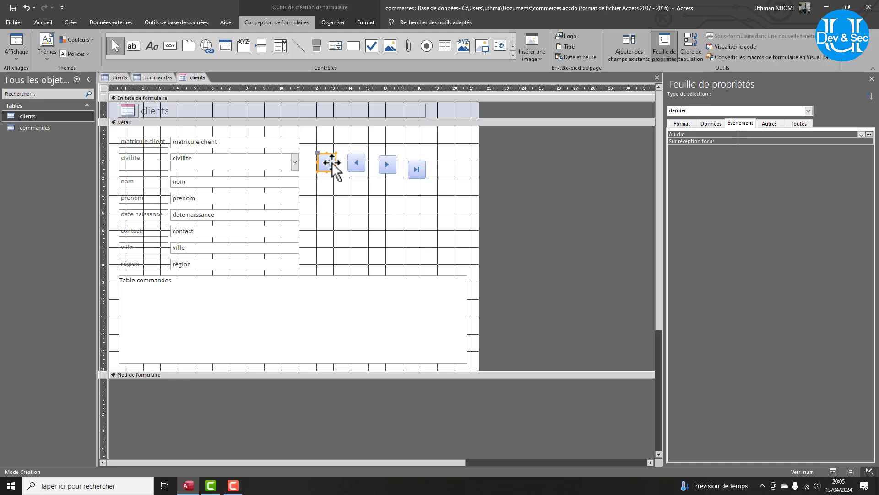
pyautogui.keyDown('shift'); pyautogui.click(355, 166); pyautogui.keyUp('shift')
pyautogui.keyDown('shift'); pyautogui.click(386, 166); pyautogui.keyUp('shift')
pyautogui.keyDown('shift'); pyautogui.click(418, 173); pyautogui.keyUp('shift')
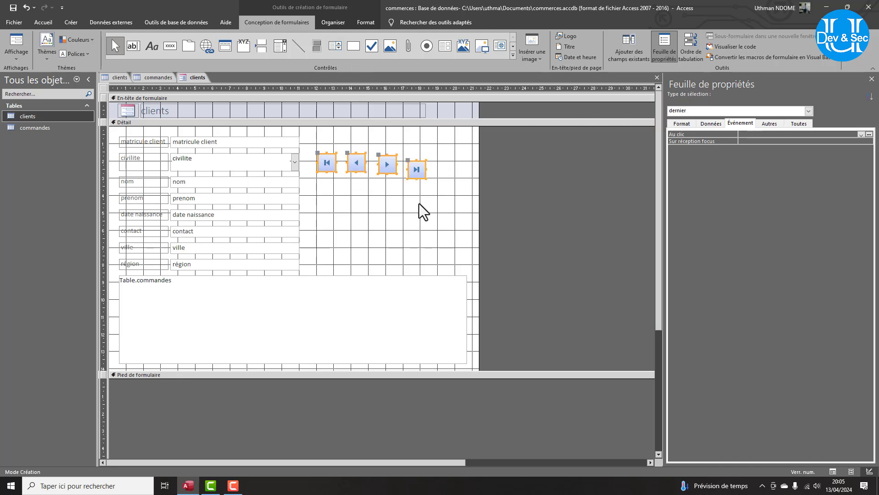
pyautogui.click(363, 21)
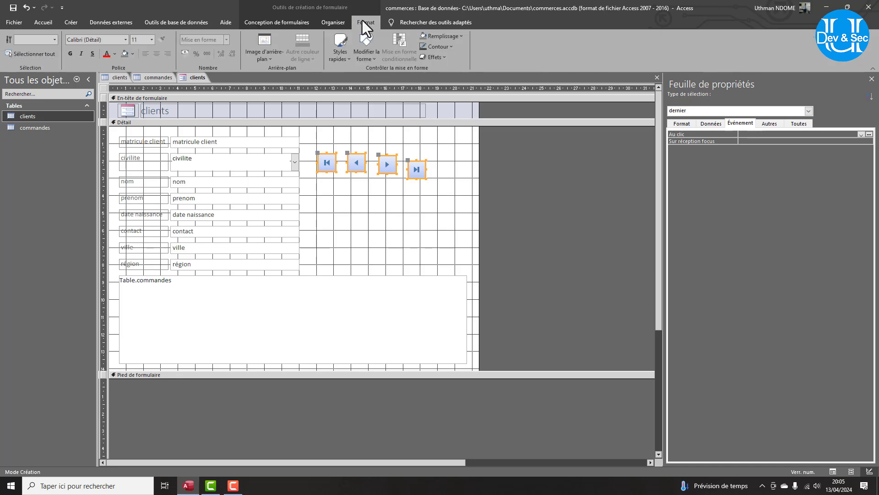
pyautogui.click(337, 26)
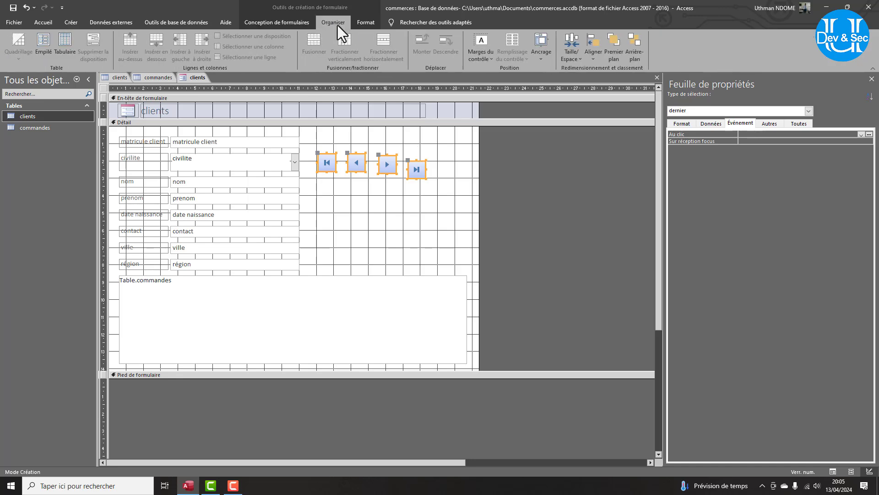
pyautogui.click(589, 56)
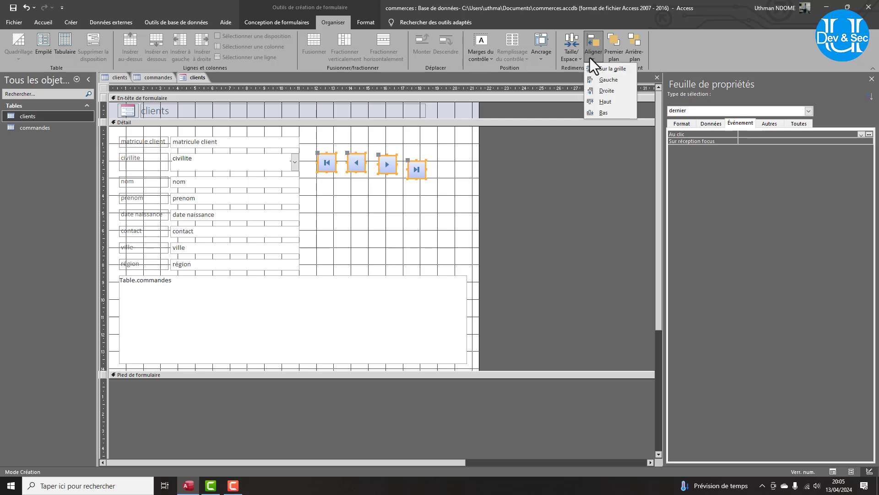
pyautogui.click(611, 102)
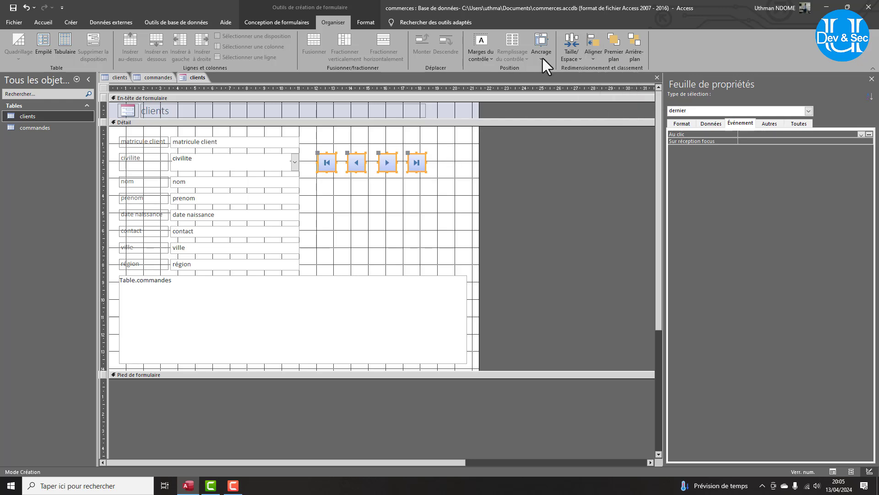
# Increase the horizontal spacing between the four navigation buttons.
pyautogui.click(571, 55)
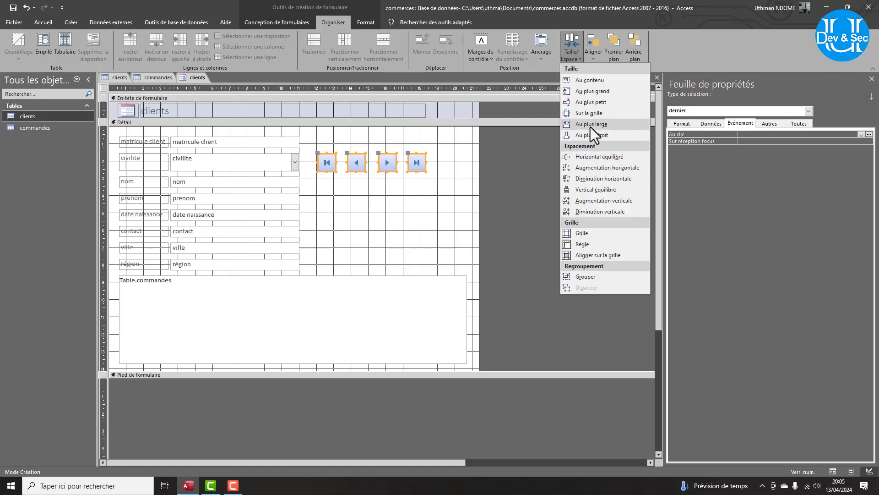
pyautogui.click(592, 169)
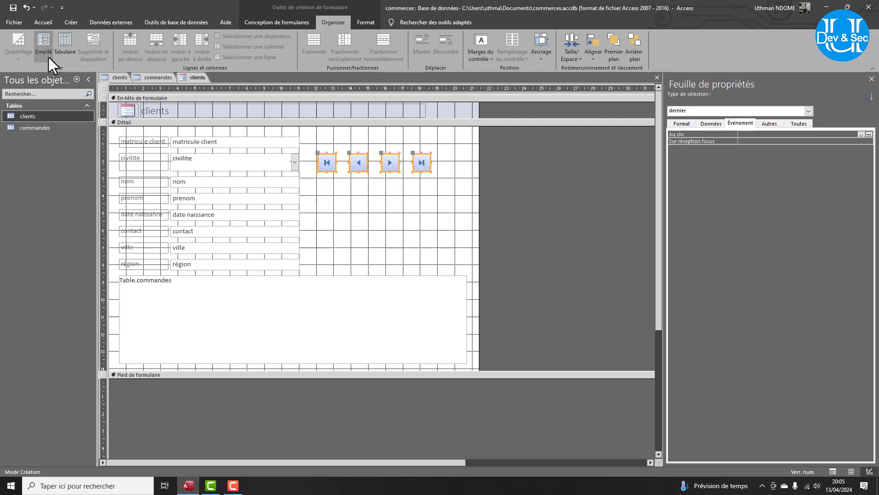
pyautogui.click(257, 19)
pyautogui.click(12, 50)
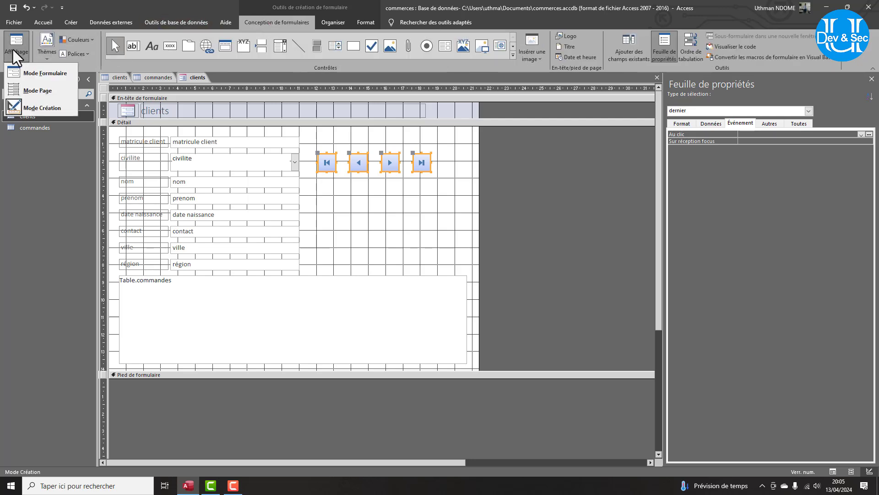
# Switch to Form view and step forward and back through client records with Next and Previous.
pyautogui.click(31, 73)
pyautogui.click(391, 138)
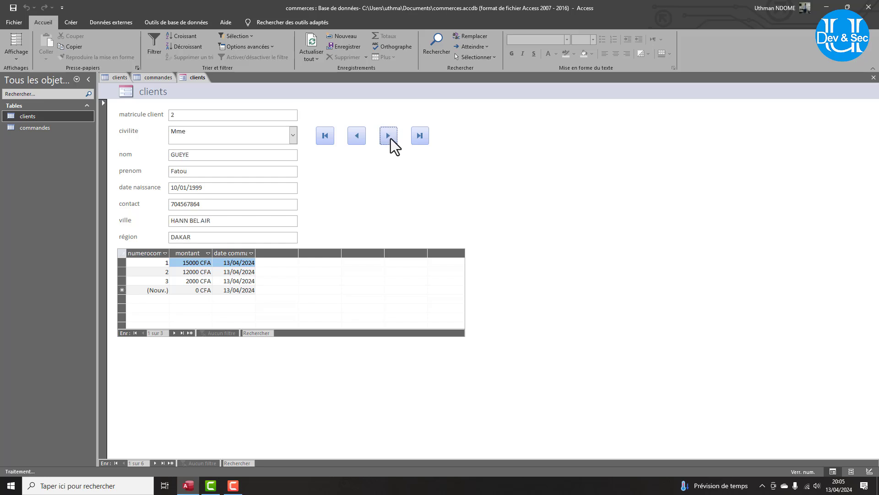
pyautogui.click(391, 138)
pyautogui.click(391, 138)
pyautogui.click(358, 135)
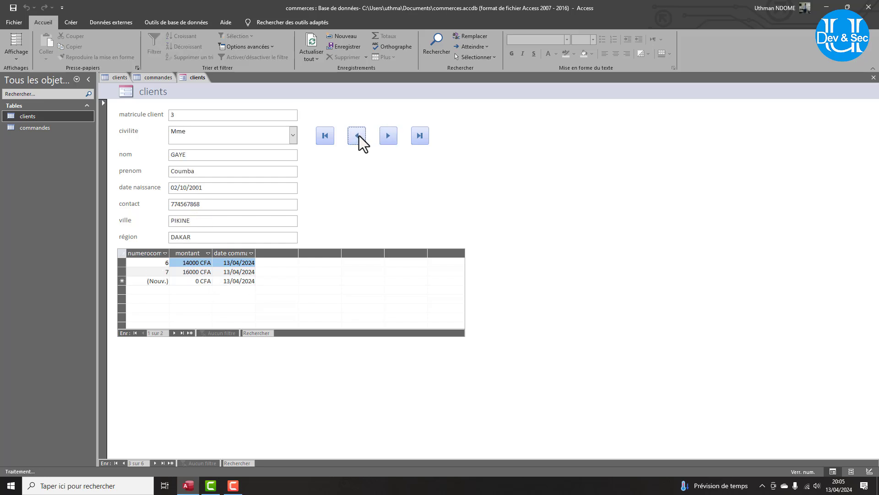
pyautogui.click(357, 136)
pyautogui.click(358, 135)
pyautogui.click(392, 142)
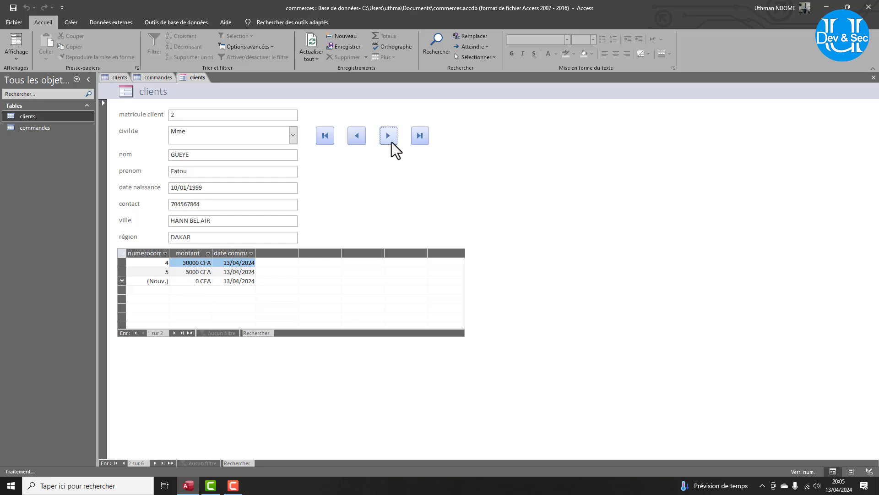
pyautogui.click(392, 142)
pyautogui.click(392, 142)
pyautogui.click(391, 142)
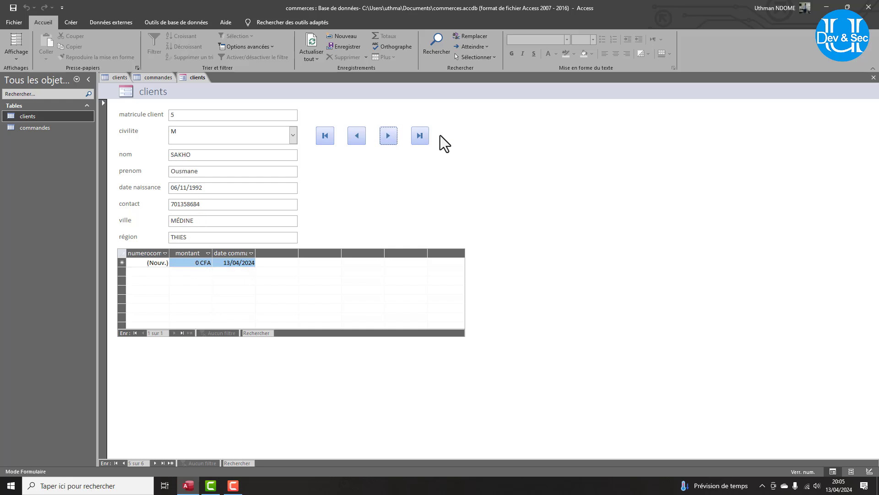
pyautogui.press('Return')
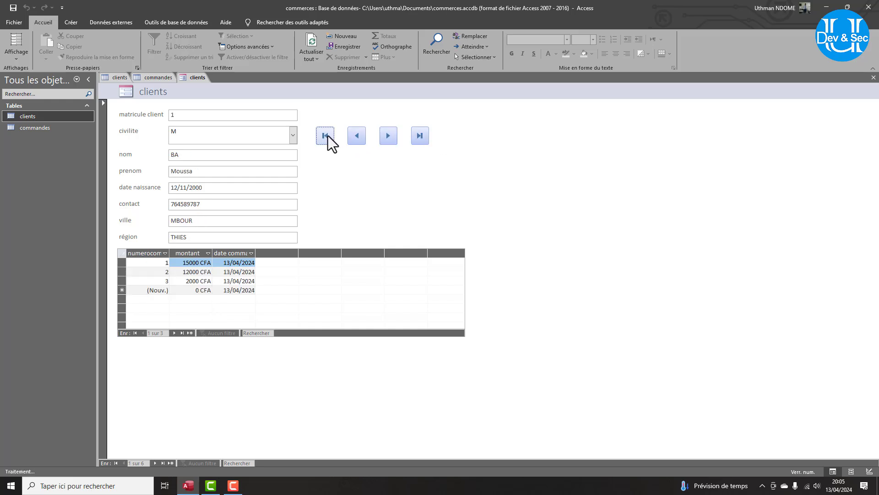
# Jump to the last client record, then step back and forward once.
pyautogui.click(423, 138)
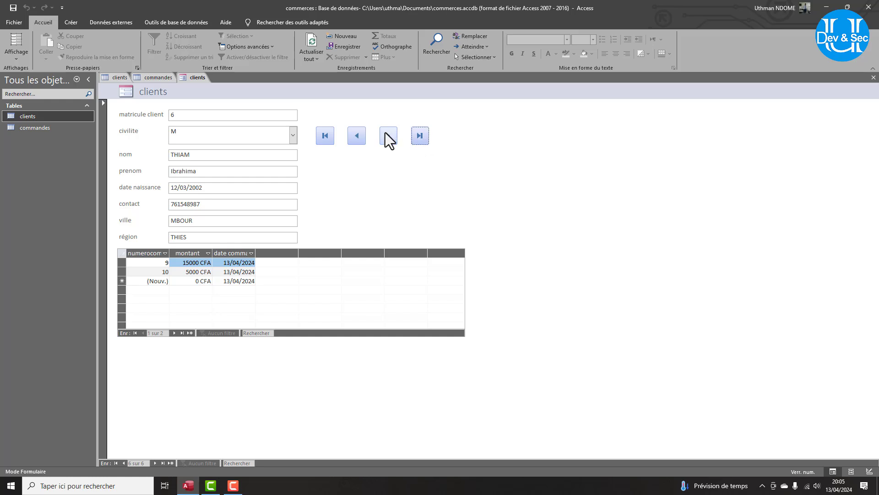
pyautogui.click(357, 137)
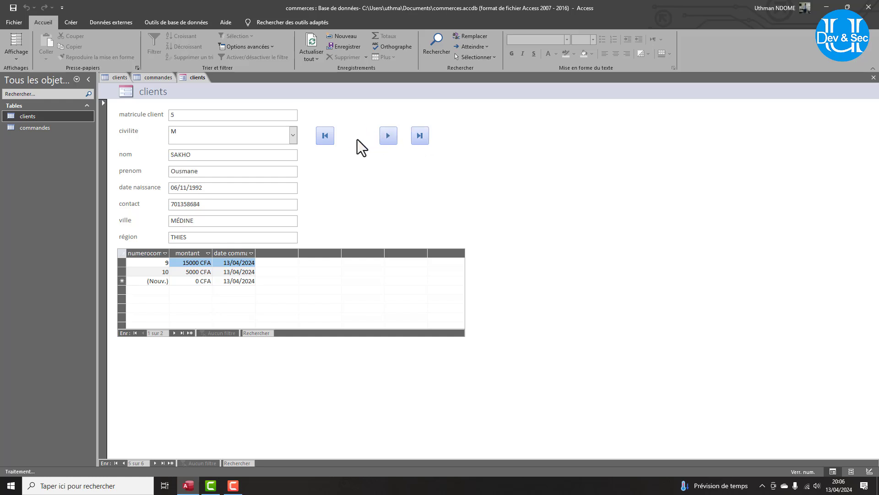
pyautogui.click(387, 142)
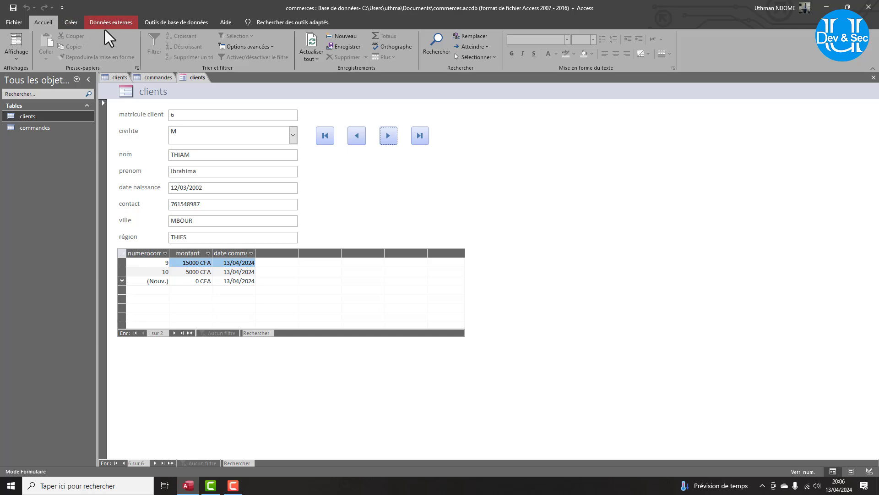
# In Design view, draw a plain button below the navigation buttons, skipping the wizard.
pyautogui.click(17, 43)
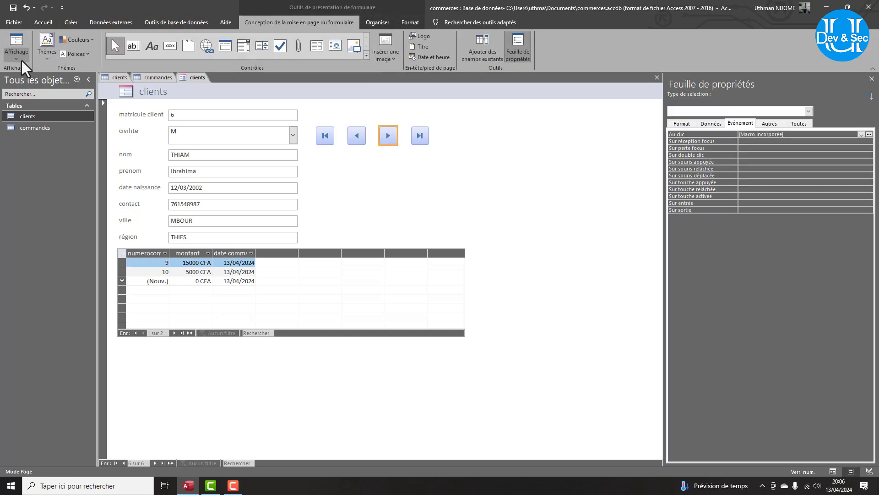
pyautogui.click(21, 60)
pyautogui.click(37, 108)
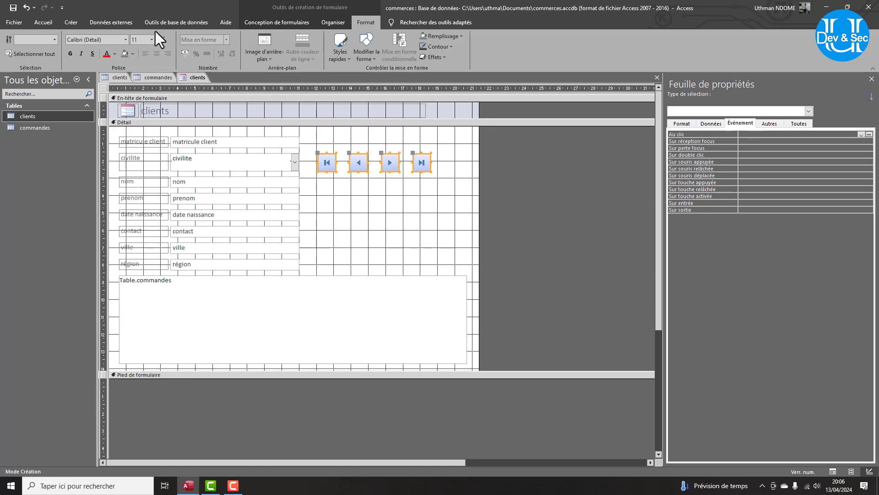
pyautogui.click(249, 23)
pyautogui.click(167, 47)
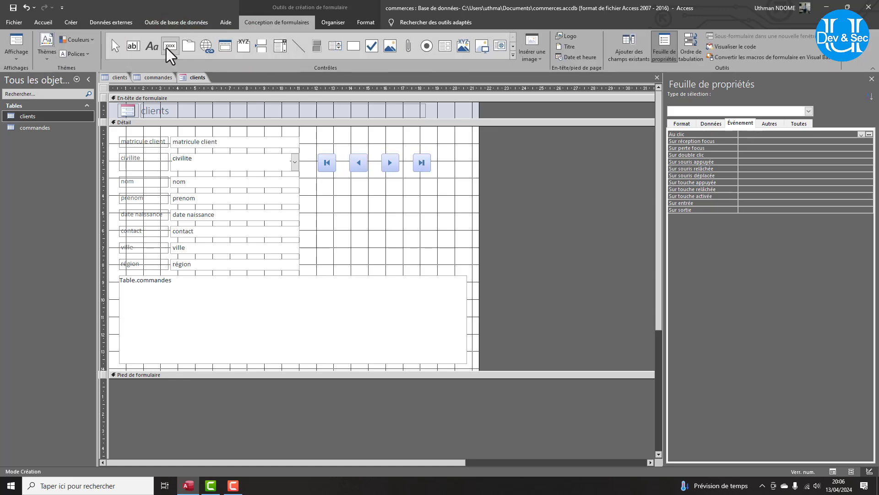
pyautogui.moveTo(319, 188); pyautogui.dragTo(388, 210)
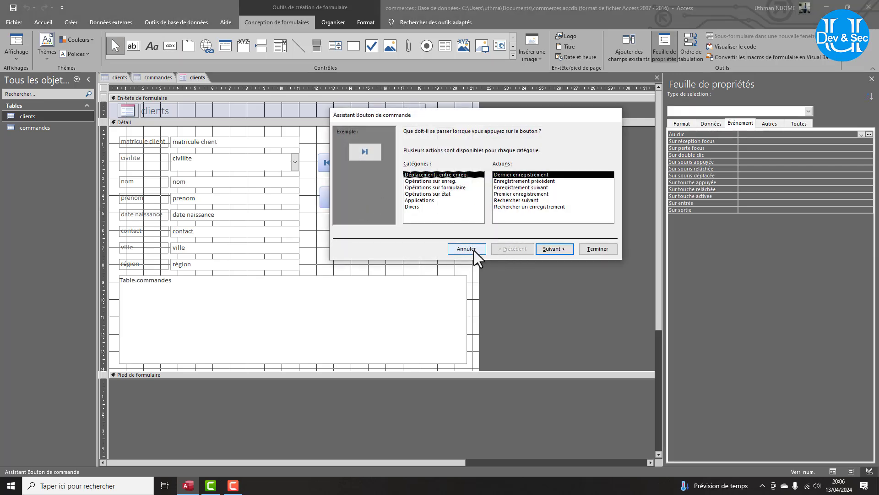
pyautogui.click(474, 251)
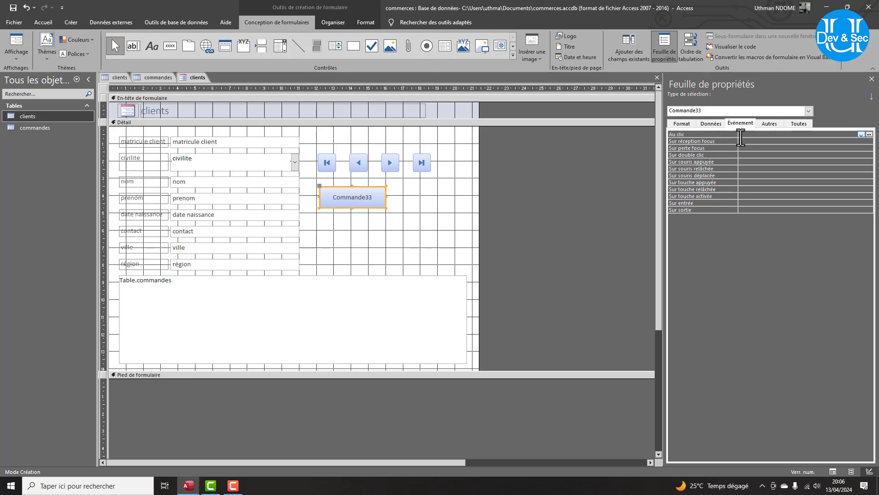
# Caption the new button 'Recherche' and make it narrower.
pyautogui.click(795, 124)
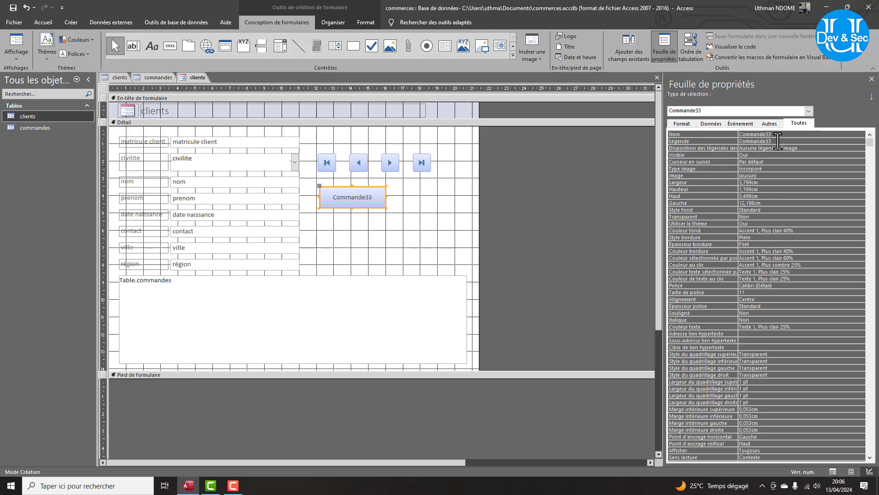
pyautogui.click(778, 140)
pyautogui.write('REc')
pyautogui.press('BackSpace')
pyautogui.press('BackSpace')
pyautogui.press('BackSpace')
pyautogui.press('BackSpace')
pyautogui.press('BackSpace')
pyautogui.press('BackSpace')
pyautogui.press('BackSpace')
pyautogui.press('BackSpace')
pyautogui.press('BackSpace')
pyautogui.press('BackSpace')
pyautogui.press('BackSpace')
pyautogui.press('BackSpace')
pyautogui.press('BackSpace')
pyautogui.write('Re')
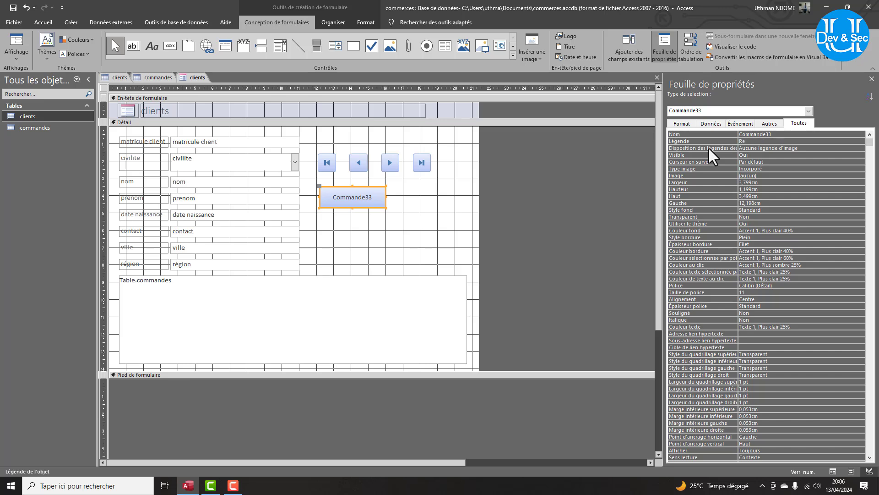
pyautogui.write('cherche')
pyautogui.press('Return')
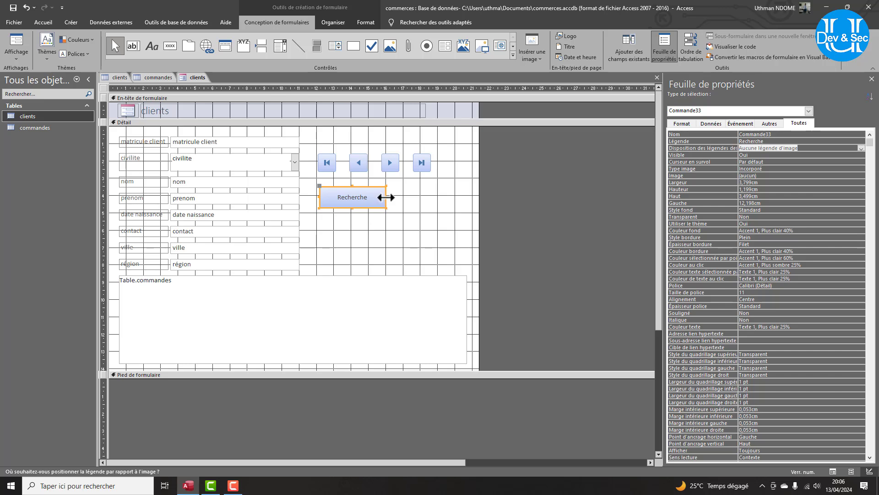
pyautogui.moveTo(386, 197); pyautogui.dragTo(374, 197)
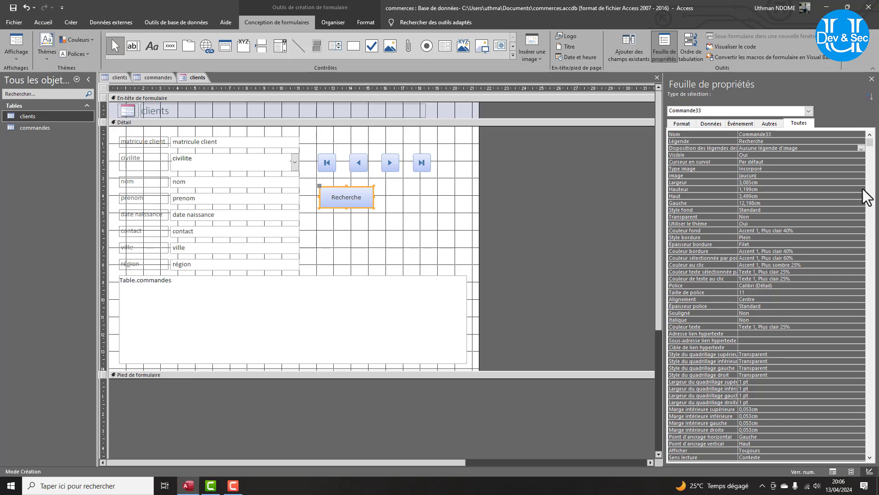
# Show the Recherche button's event properties and select the Au clic row.
pyautogui.click(769, 123)
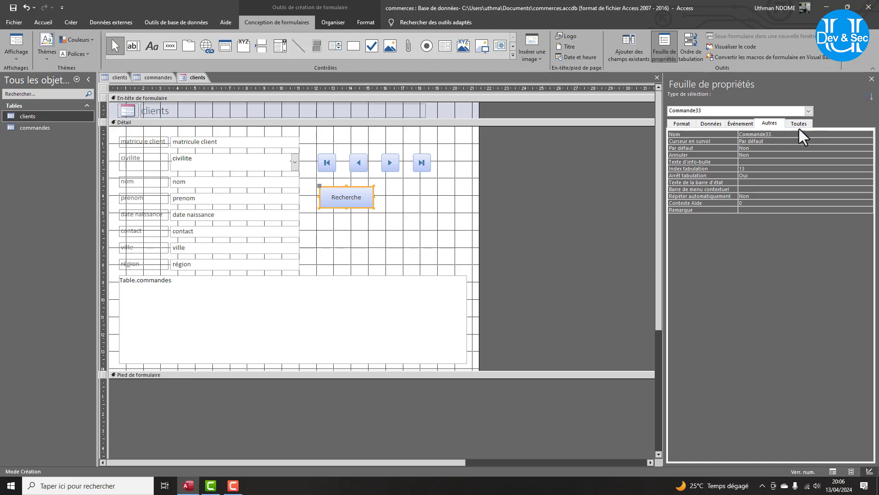
pyautogui.click(740, 124)
pyautogui.click(869, 134)
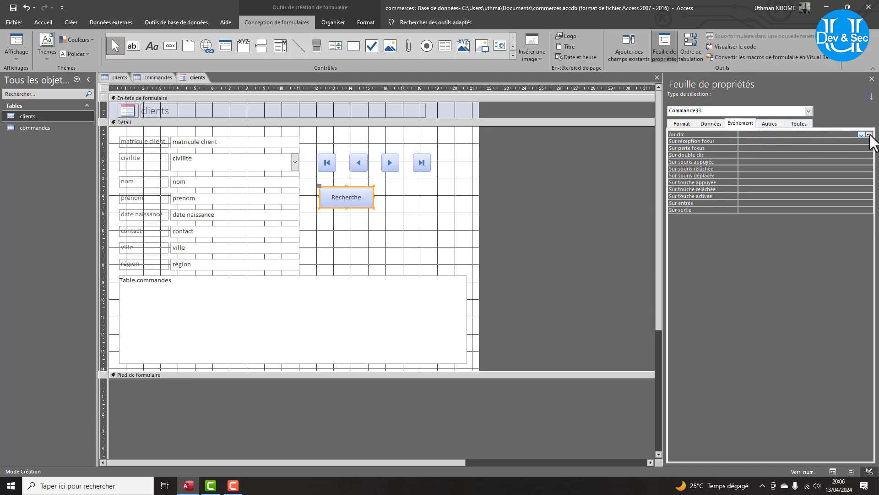
# Build an embedded click macro for Recherche containing a DéfinirFiltre action.
pyautogui.click(869, 135)
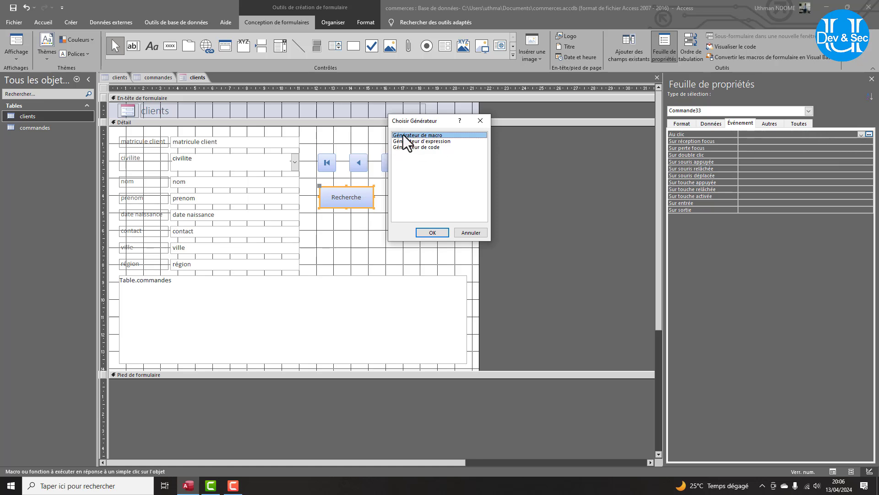
pyautogui.click(439, 235)
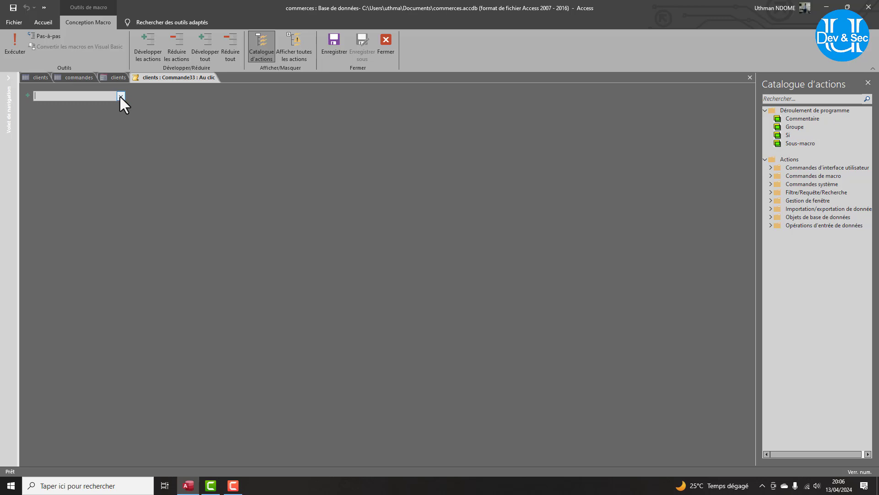
pyautogui.click(121, 96)
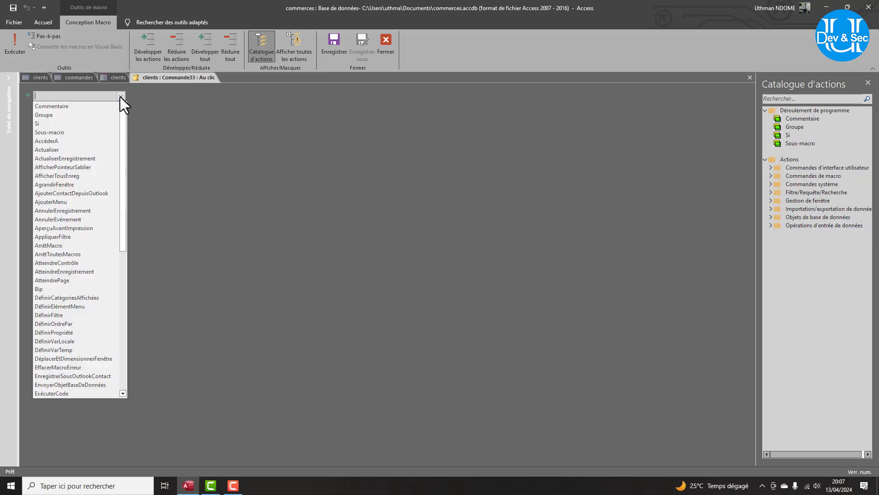
pyautogui.click(60, 316)
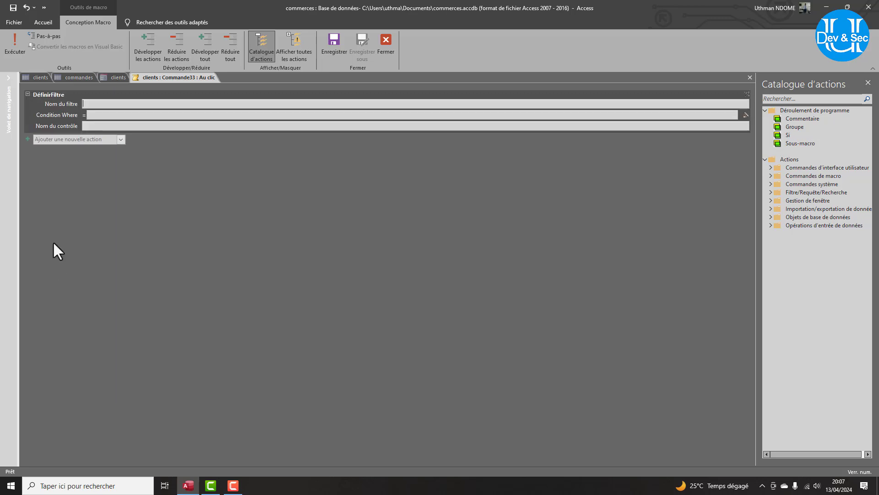
# Set filter name 'recherche' and Where condition [nom]=[nom du client ?], then close the macro.
pyautogui.click(92, 104)
pyautogui.write('re')
pyautogui.write('cherche')
pyautogui.write('[nom')
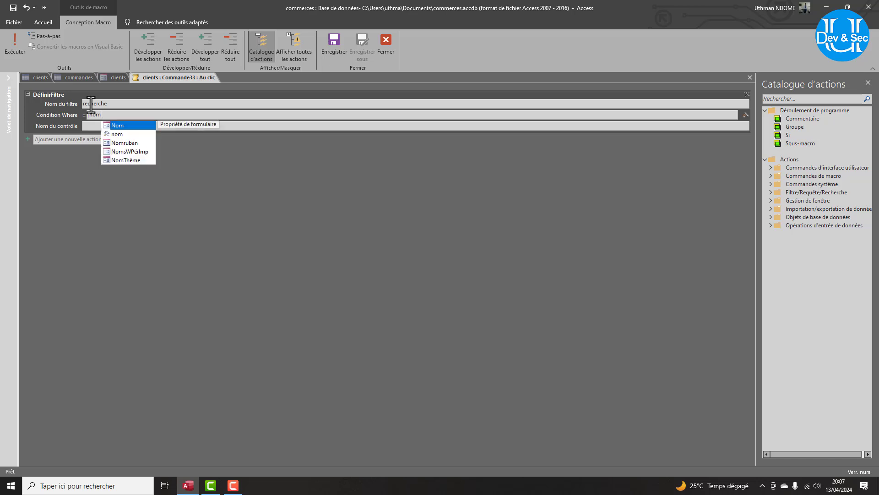
pyautogui.write(']')
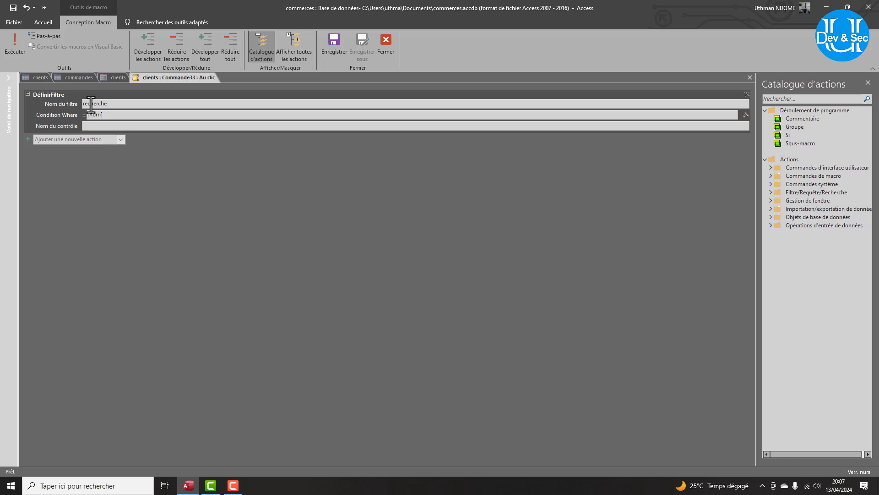
pyautogui.write('=')
pyautogui.write('[nom du client ?')
pyautogui.click(386, 42)
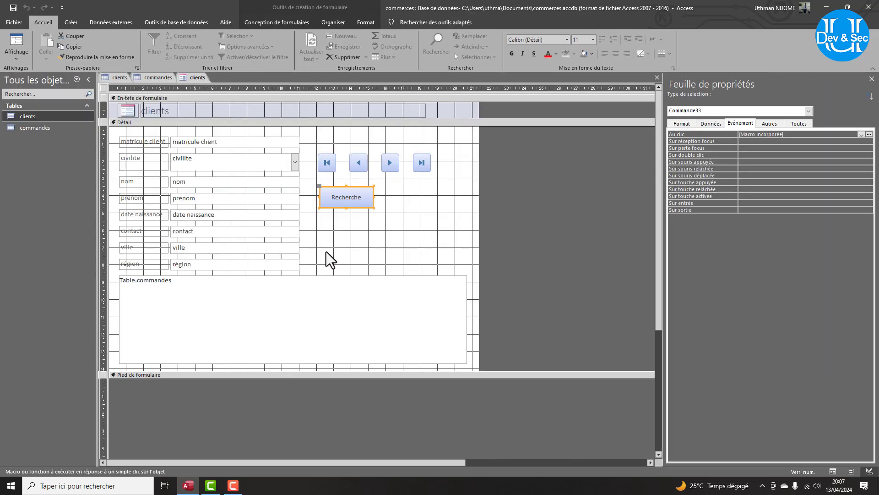
pyautogui.click(16, 58)
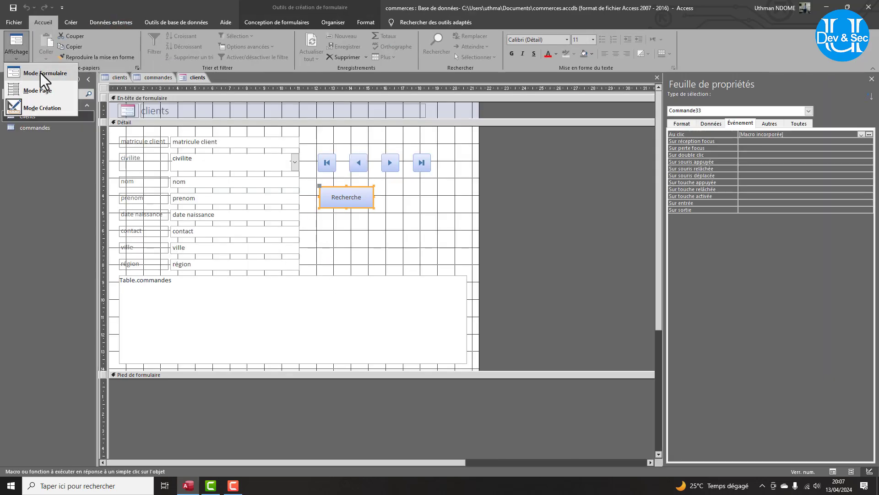
pyautogui.click(39, 71)
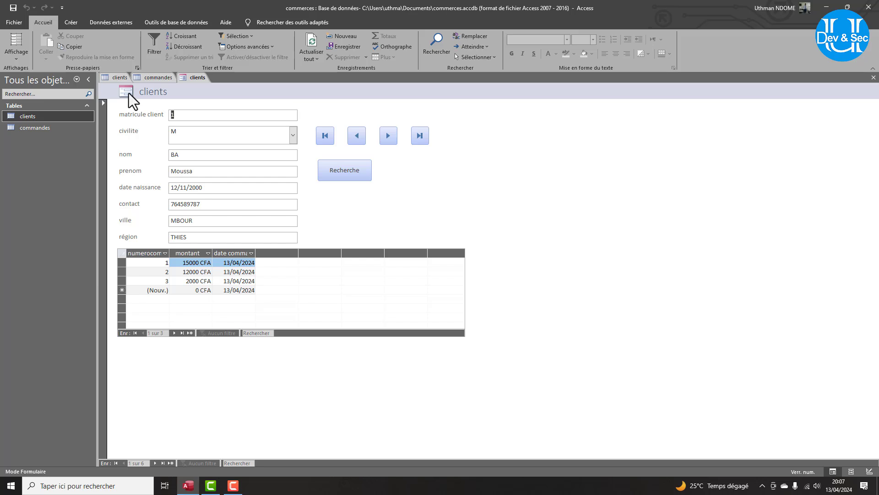
# Save the form as 'formulaire'.
pyautogui.hotkey('ctrl', 's')
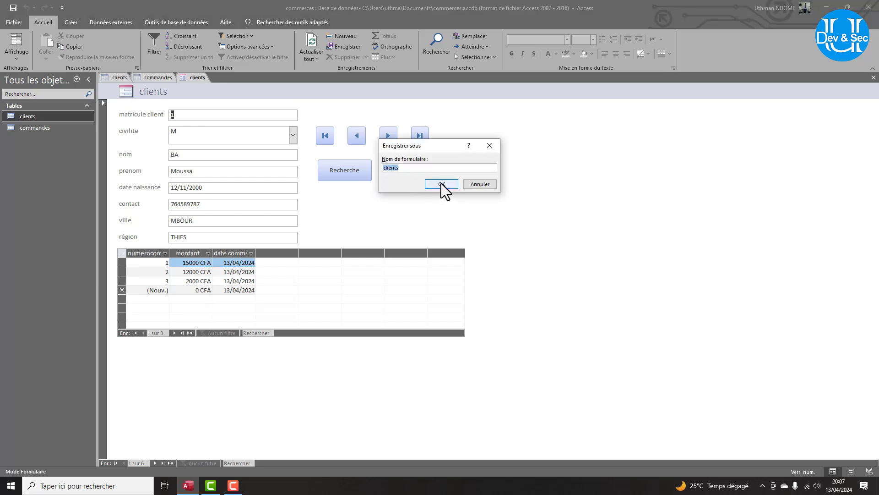
pyautogui.write('foru')
pyautogui.press('BackSpace')
pyautogui.write('mulaire')
pyautogui.click(441, 184)
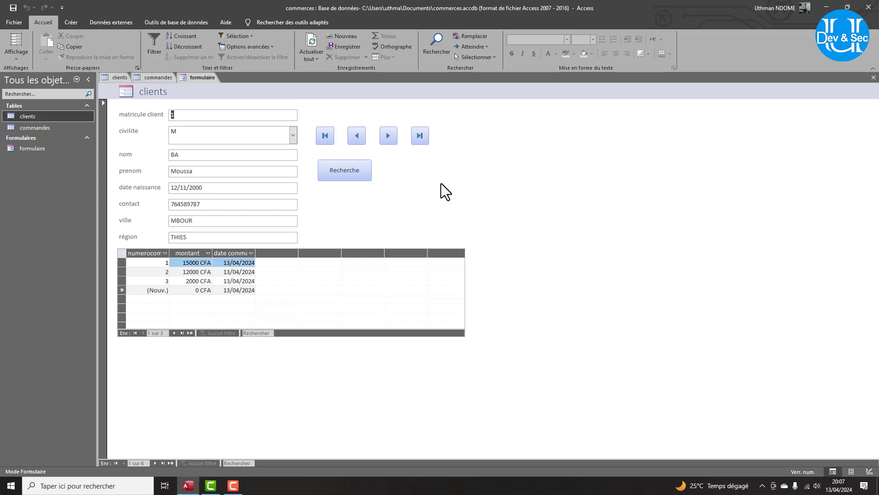
# Test Recherche's name prompt, then close, reopen formulaire and test it again.
pyautogui.click(350, 175)
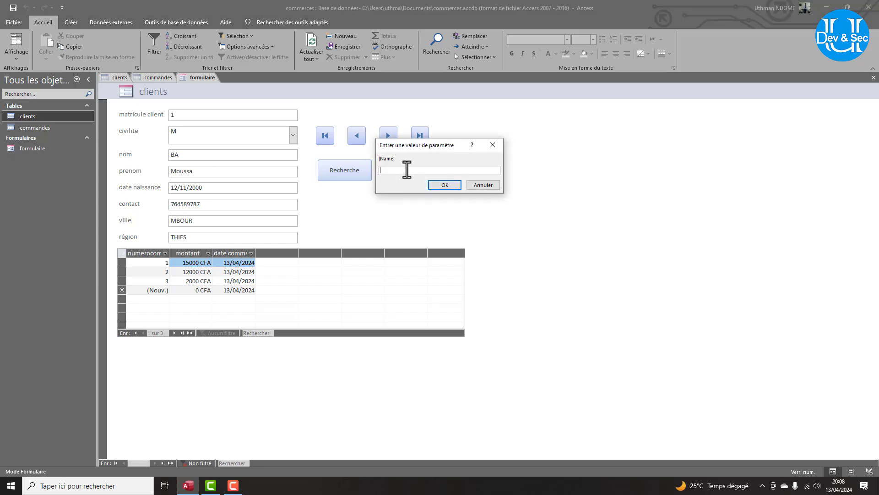
pyautogui.click(492, 145)
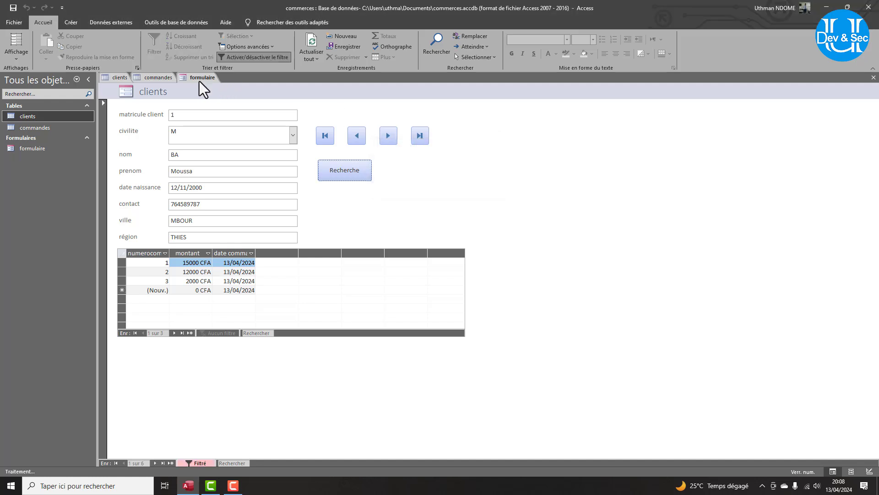
pyautogui.rightClick(198, 79)
pyautogui.click(220, 98)
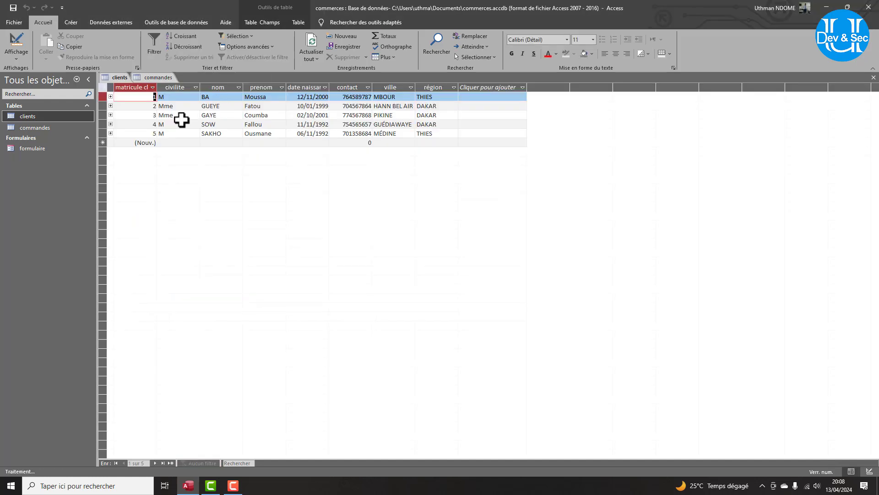
pyautogui.doubleClick(25, 147)
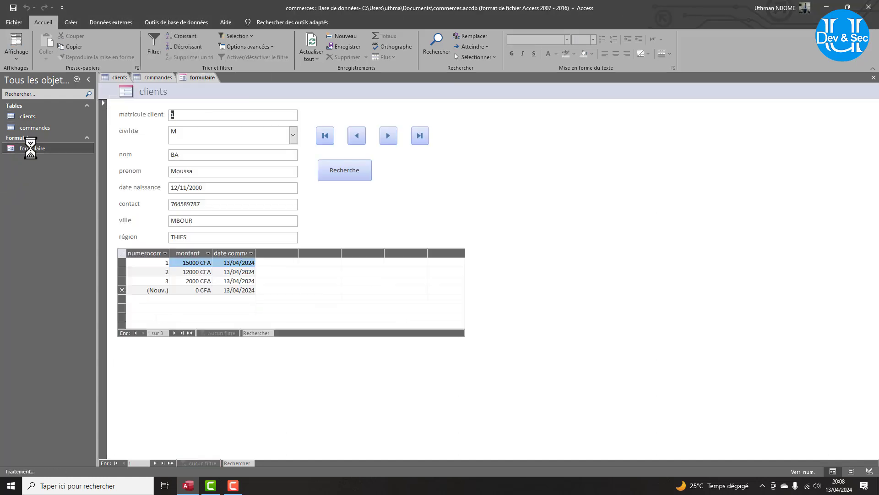
pyautogui.click(331, 169)
pyautogui.click(499, 184)
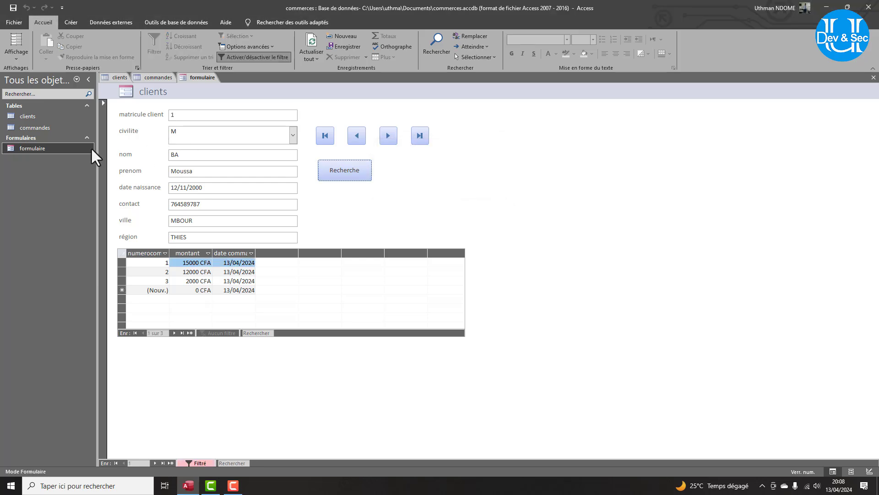
# Return formulaire to Design view and open then close an empty form activation macro.
pyautogui.click(23, 57)
pyautogui.click(41, 104)
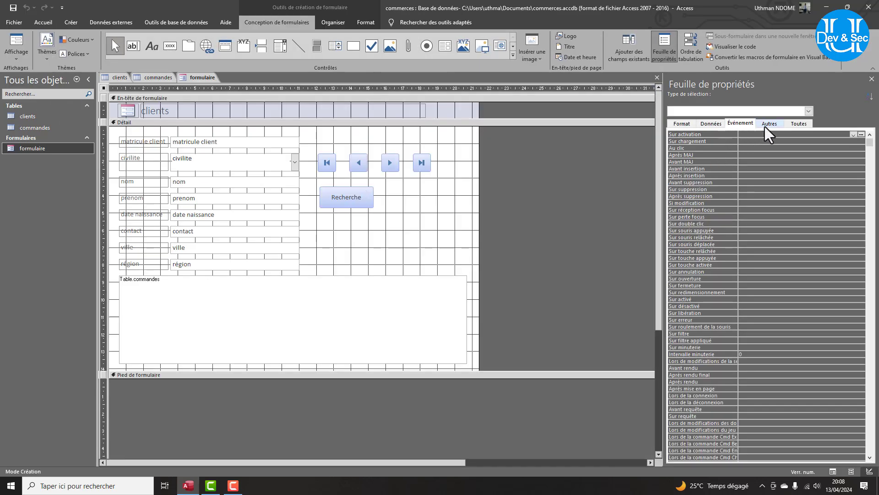
pyautogui.click(738, 124)
pyautogui.click(862, 134)
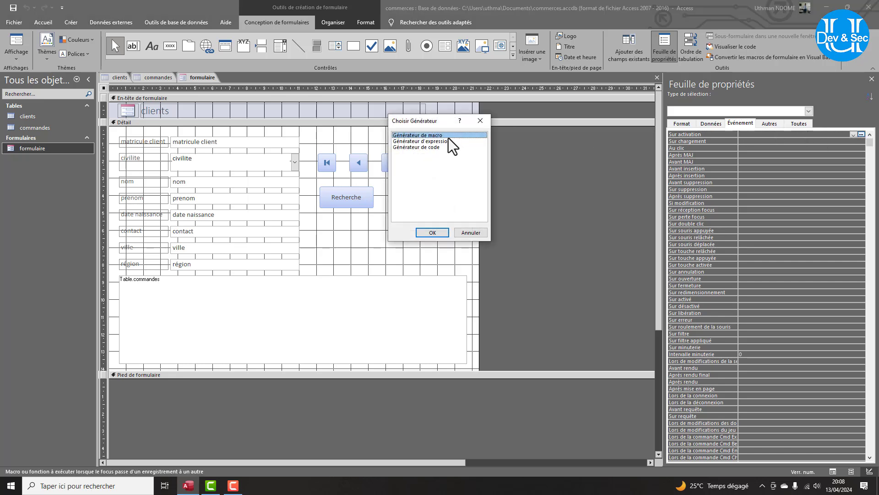
pyautogui.click(430, 232)
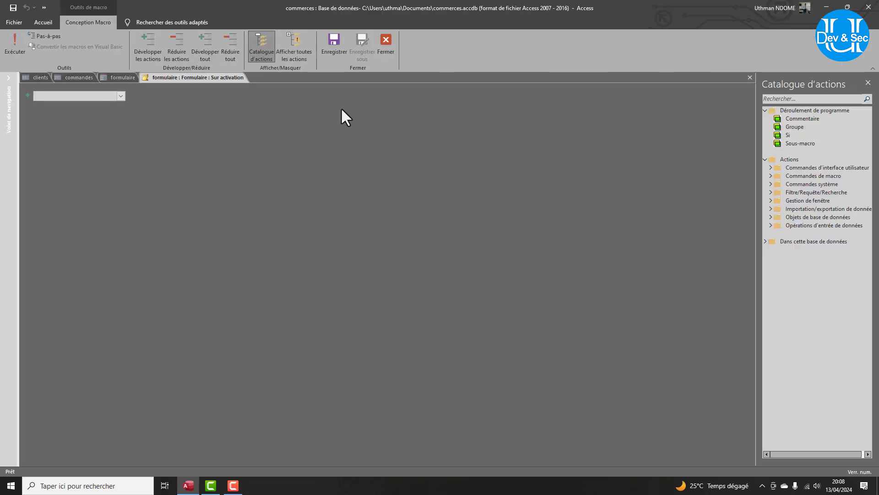
pyautogui.rightClick(227, 78)
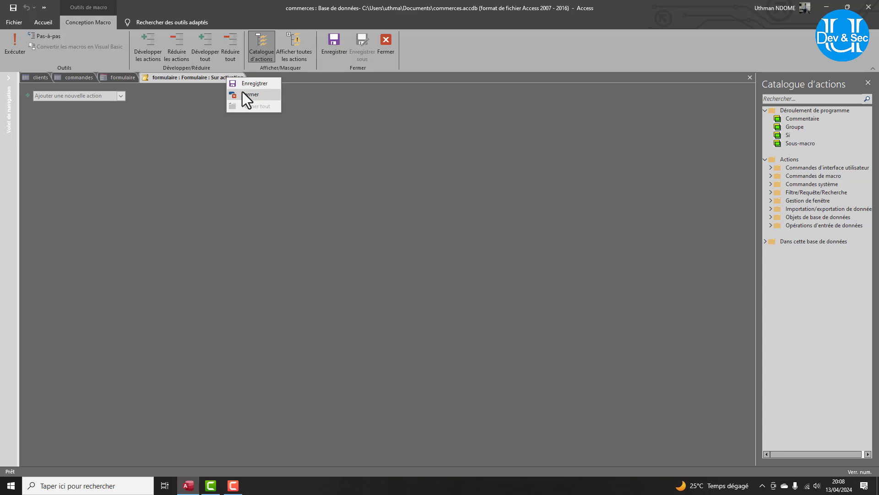
pyautogui.click(243, 94)
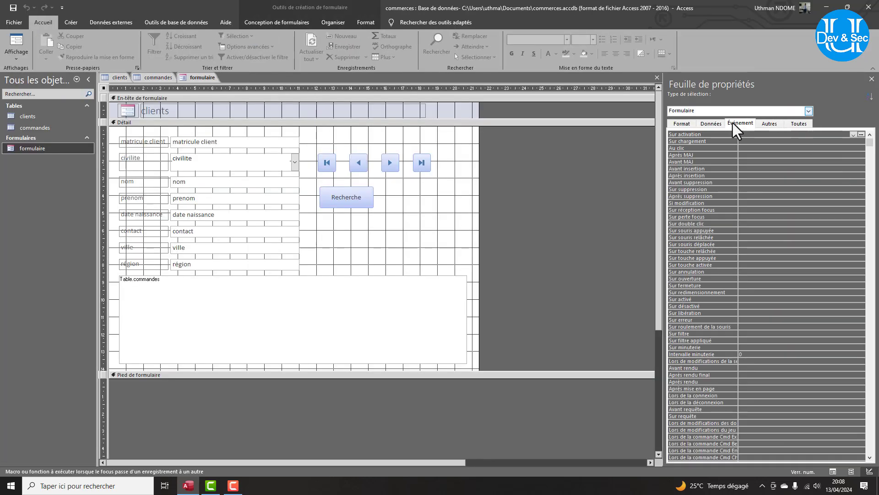
# Select the Recherche button and show its event properties.
pyautogui.click(716, 125)
pyautogui.click(734, 125)
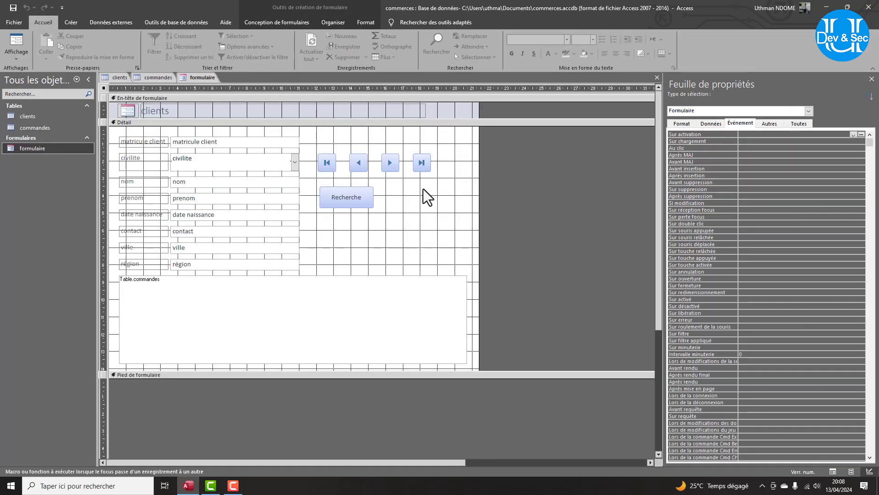
pyautogui.click(339, 201)
pyautogui.click(344, 197)
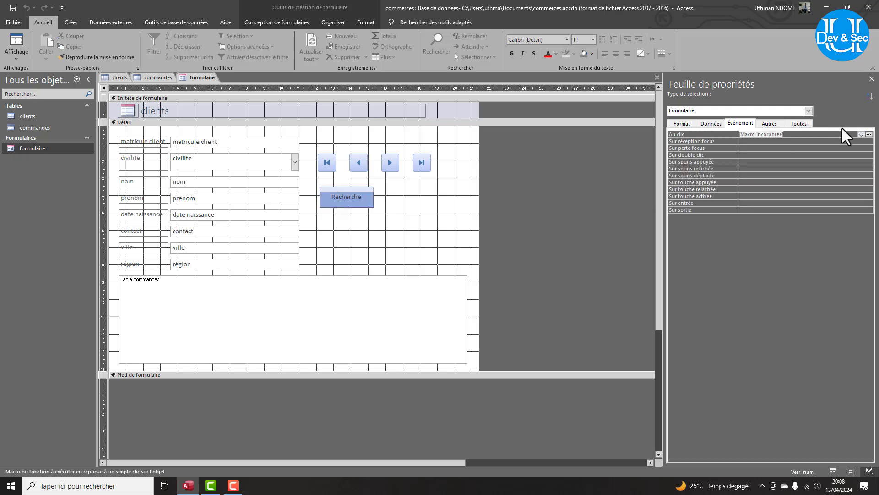
# Reopen the click macro, remove [Nom] from the DéfinirFiltre condition, and open the expression builder.
pyautogui.click(869, 135)
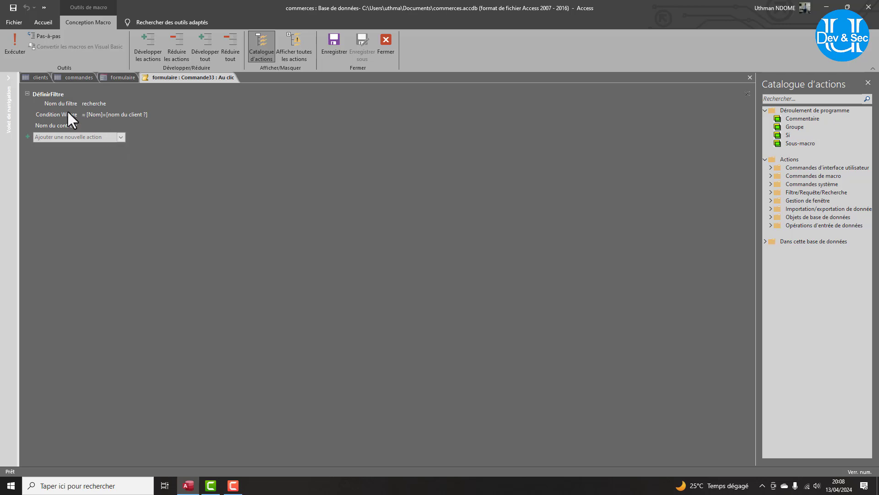
pyautogui.click(100, 115)
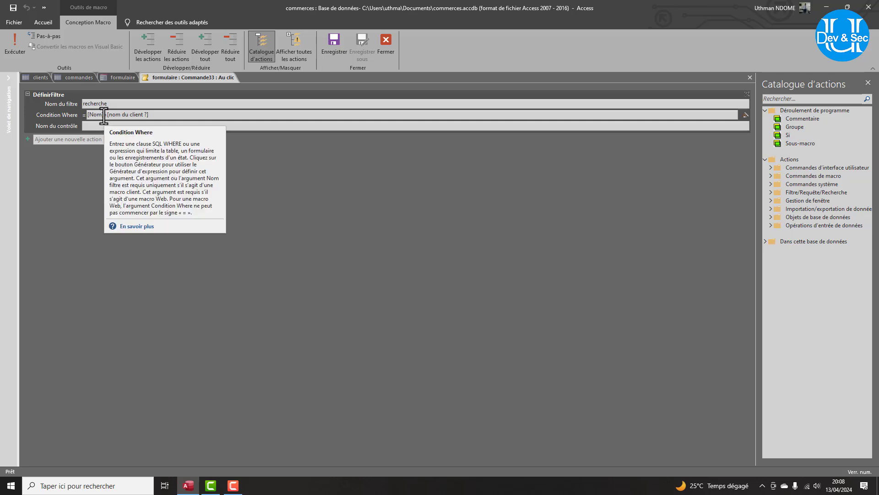
pyautogui.moveTo(102, 117); pyautogui.dragTo(77, 117)
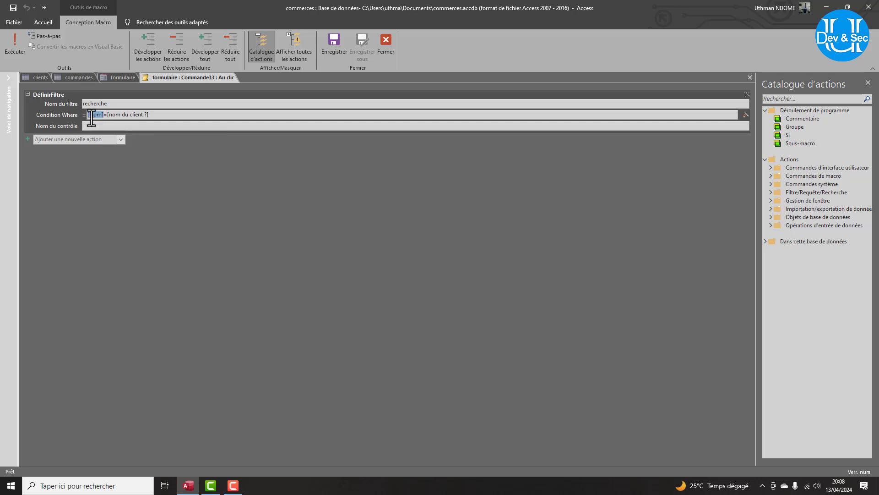
pyautogui.press('Delete')
pyautogui.rightClick(89, 116)
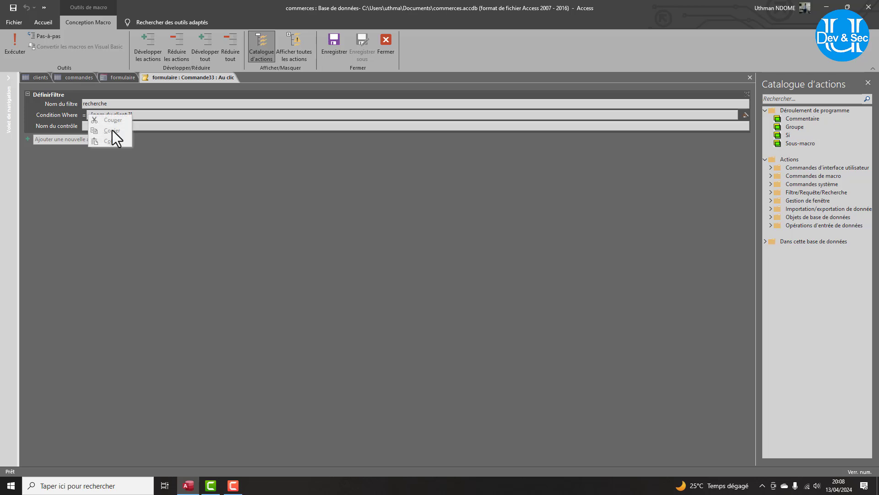
pyautogui.click(745, 114)
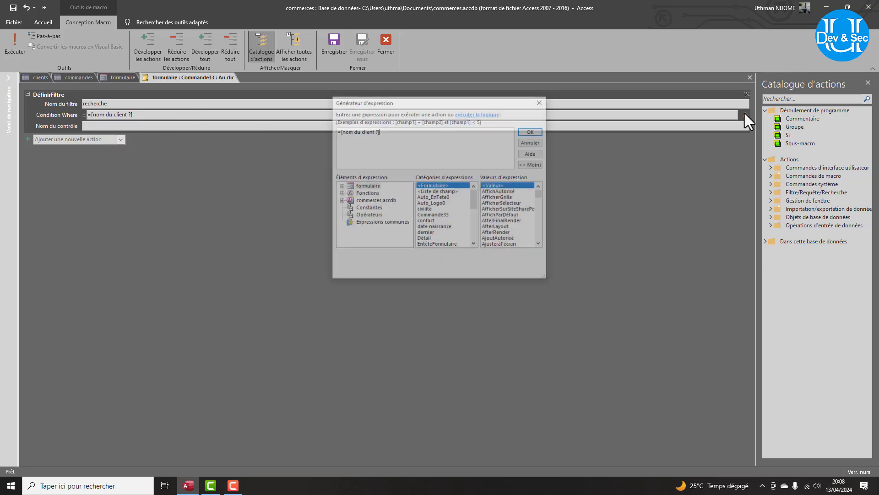
# Insert the clients table's nom field into the expression.
pyautogui.click(340, 201)
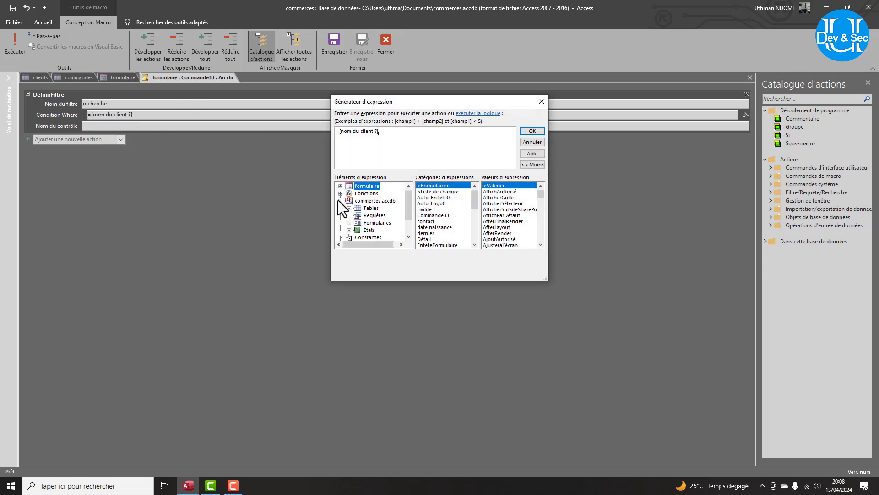
pyautogui.click(349, 208)
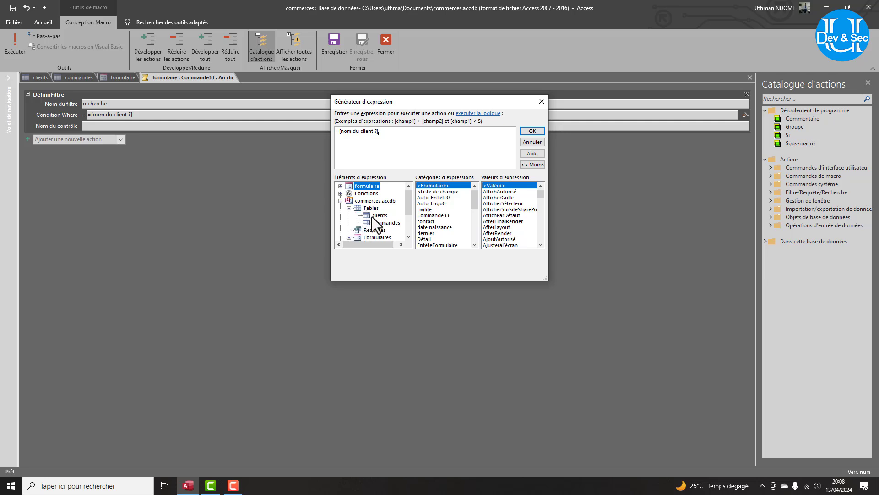
pyautogui.click(379, 215)
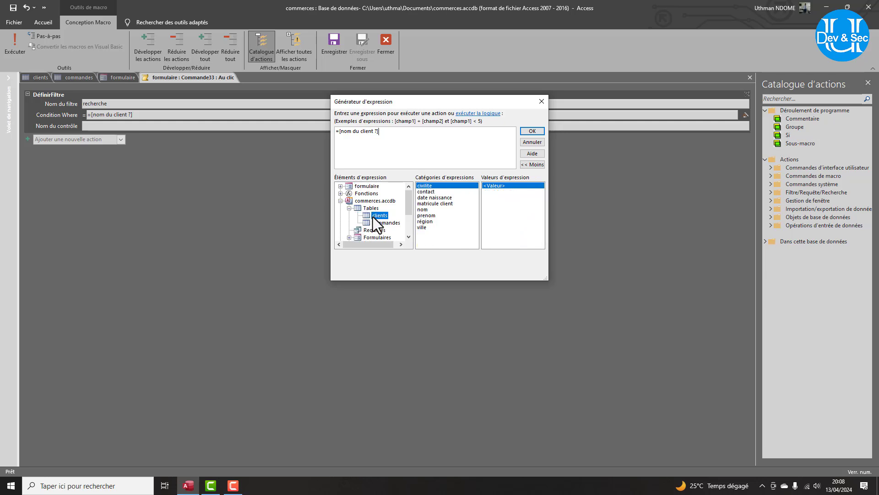
pyautogui.click(423, 211)
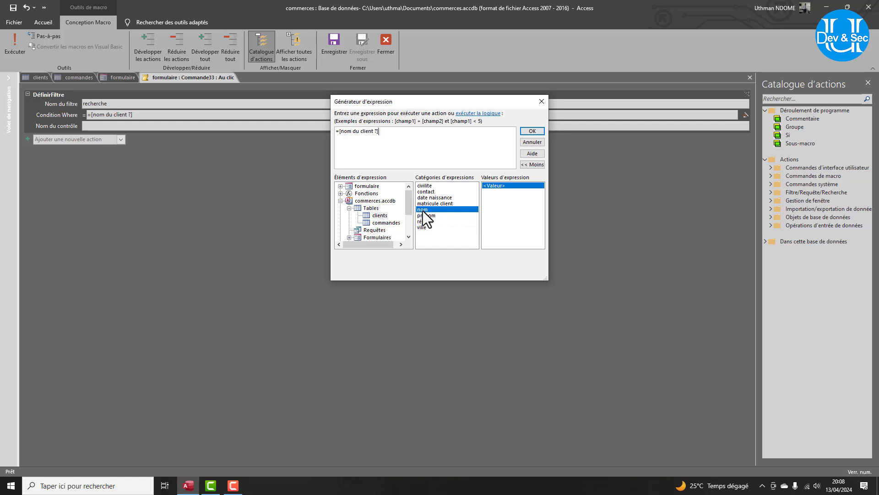
pyautogui.doubleClick(423, 210)
# Rearrange the expression into [clients]![nom]=[nom du client ?] and accept it.
pyautogui.click(381, 132)
pyautogui.press('Delete')
pyautogui.moveTo(413, 130); pyautogui.dragTo(378, 132)
pyautogui.hotkey('ctrl', 'c')
pyautogui.press('Delete')
pyautogui.click(337, 131)
pyautogui.hotkey('ctrl', 'v')
pyautogui.click(533, 131)
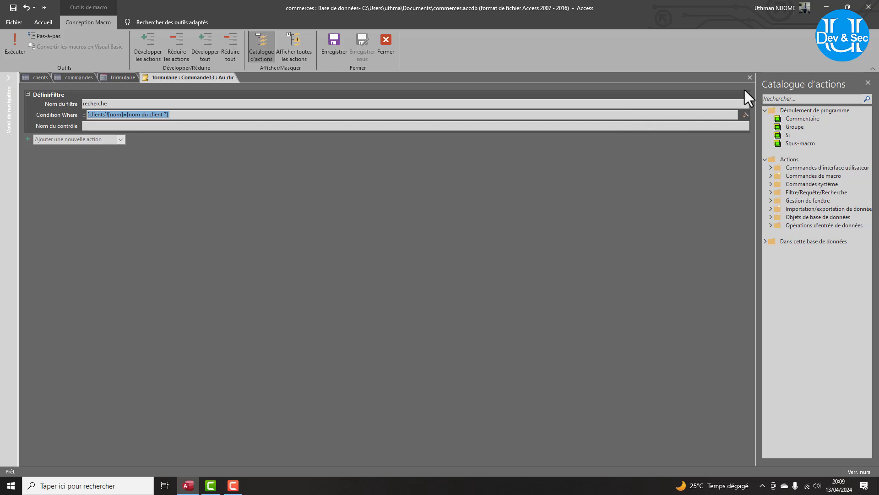
# Close the macro and close formulaire, saving its changes.
pyautogui.click(749, 77)
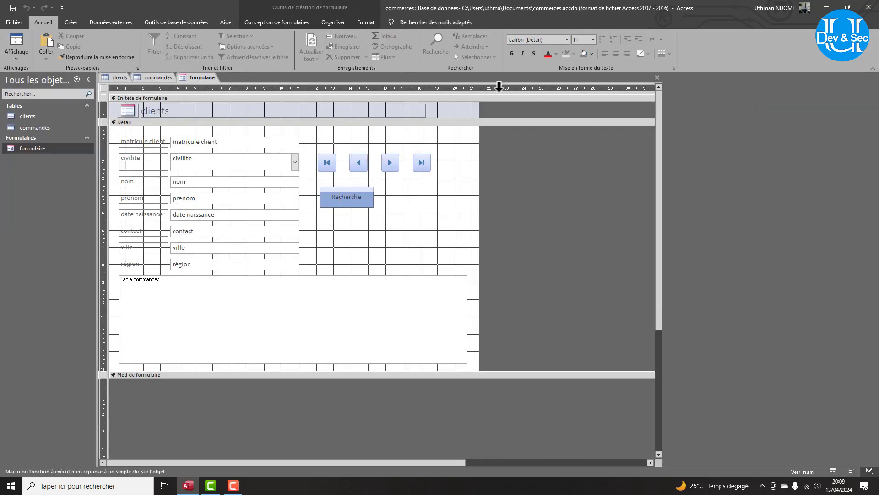
pyautogui.rightClick(203, 78)
pyautogui.click(225, 97)
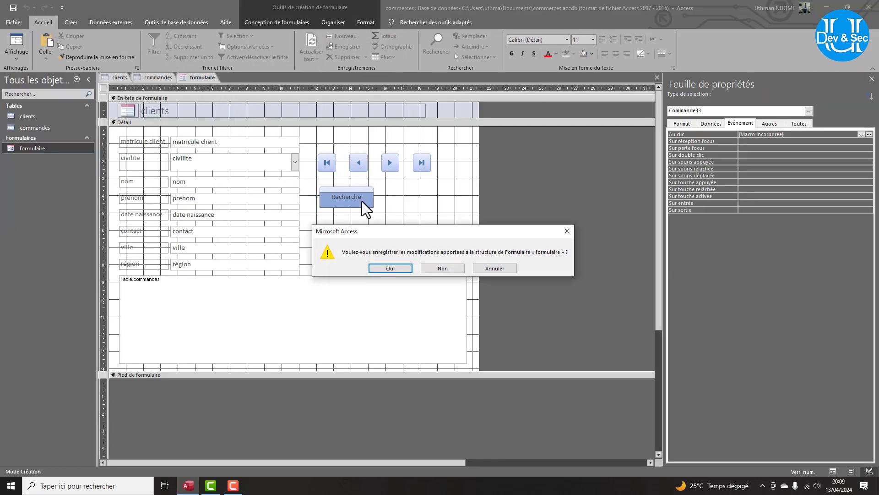
pyautogui.click(389, 267)
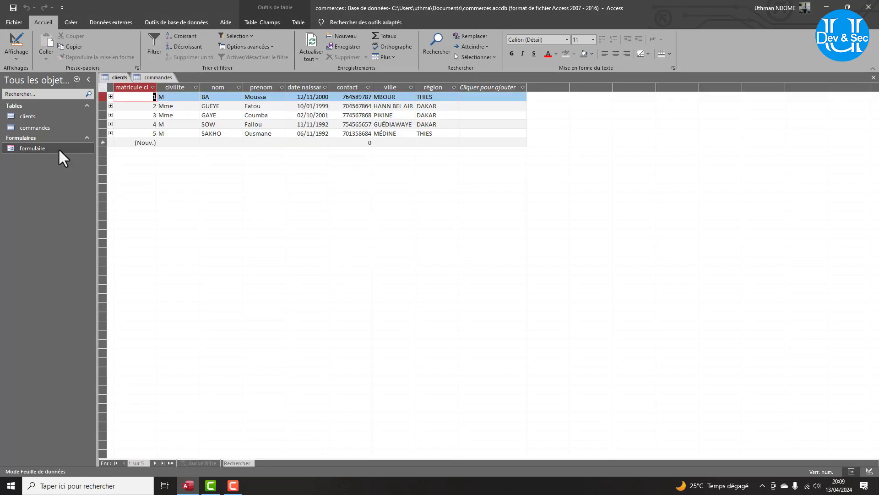
# Reopen formulaire, move two records forward, and search with Recherche for a partial surname.
pyautogui.doubleClick(58, 148)
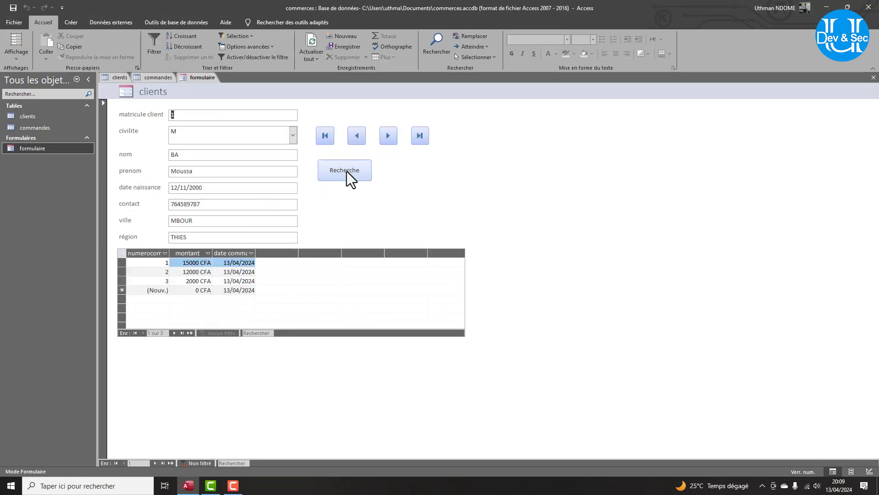
pyautogui.click(390, 137)
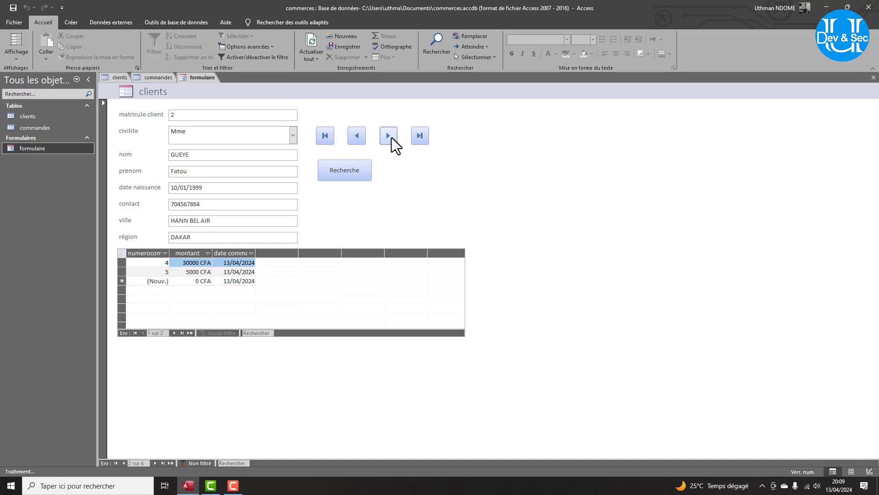
pyautogui.click(390, 137)
pyautogui.click(342, 178)
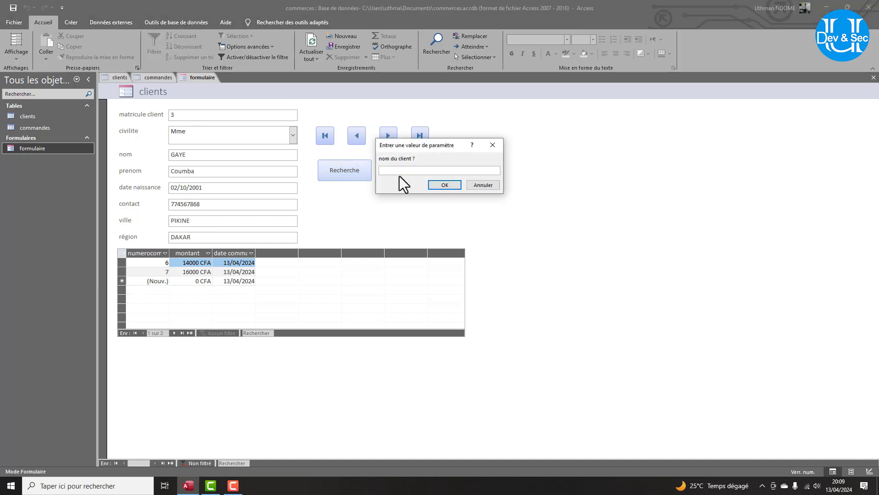
pyautogui.write('ba')
pyautogui.click(443, 185)
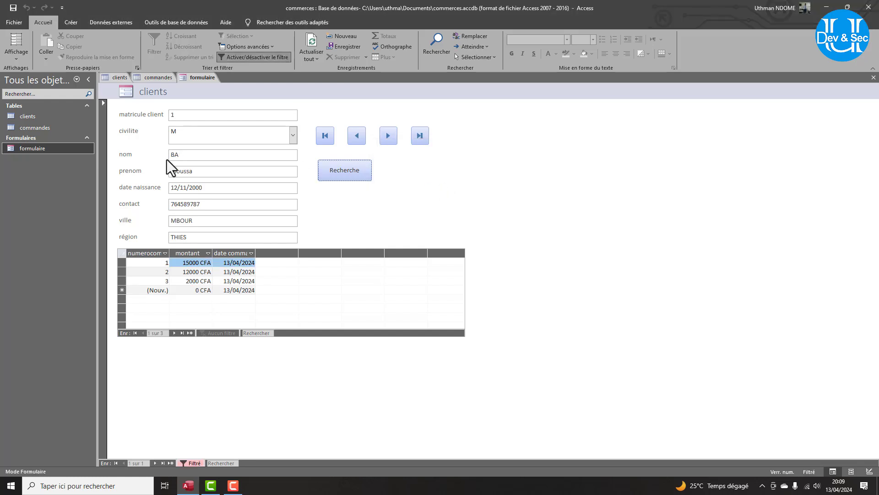
# Check the clients table, then search again with Recherche for a client's surname.
pyautogui.click(117, 80)
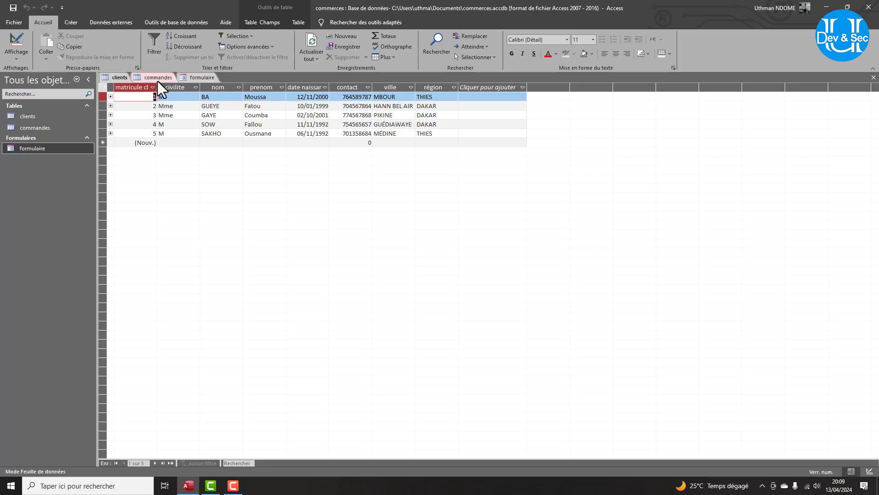
pyautogui.click(191, 79)
pyautogui.click(347, 172)
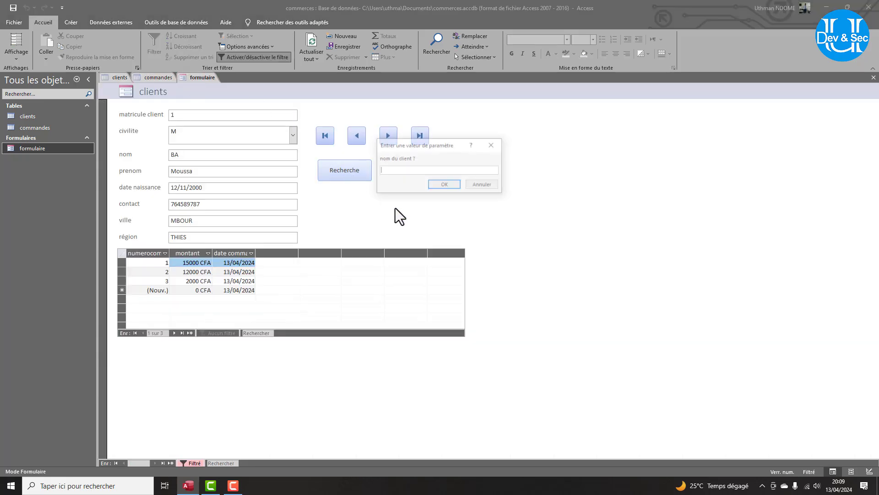
pyautogui.write('re')
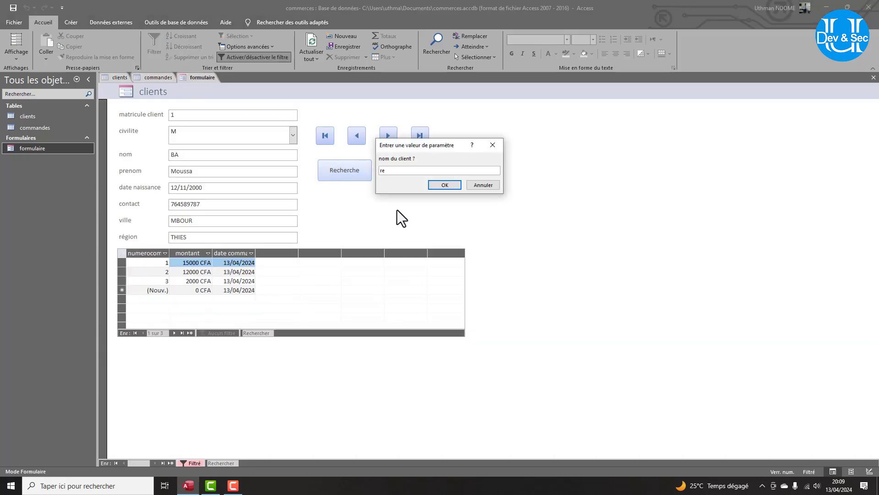
pyautogui.write('cherche')
pyautogui.press('BackSpace')
pyautogui.press('BackSpace')
pyautogui.press('BackSpace')
pyautogui.press('BackSpace')
pyautogui.press('BackSpace')
pyautogui.press('BackSpace')
pyautogui.press('BackSpace')
pyautogui.press('BackSpace')
pyautogui.press('BackSpace')
pyautogui.write('Sakho')
pyautogui.press('Return')
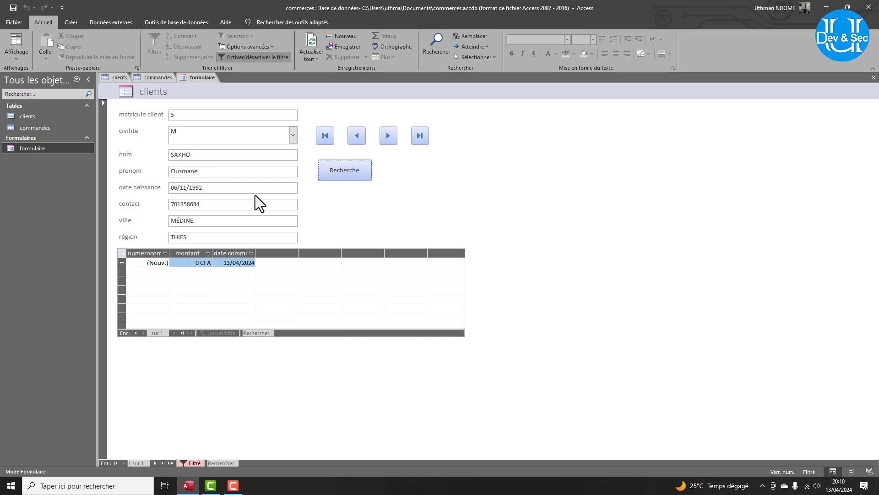
# Try moving to the previous filtered record, dismiss the errors, and return to the first.
pyautogui.click(353, 134)
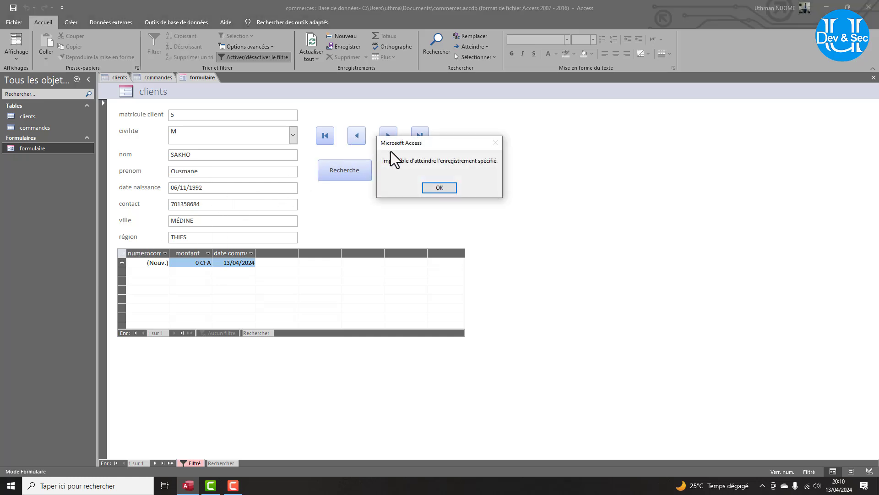
pyautogui.click(435, 188)
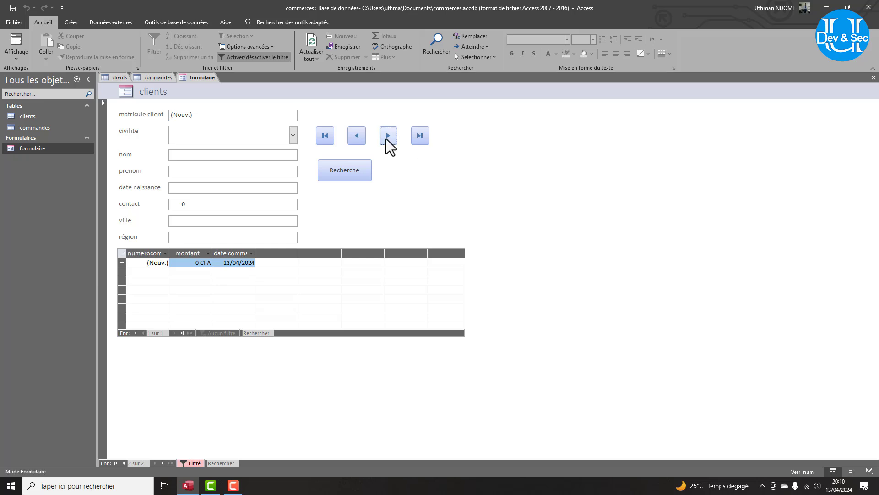
pyautogui.click(437, 186)
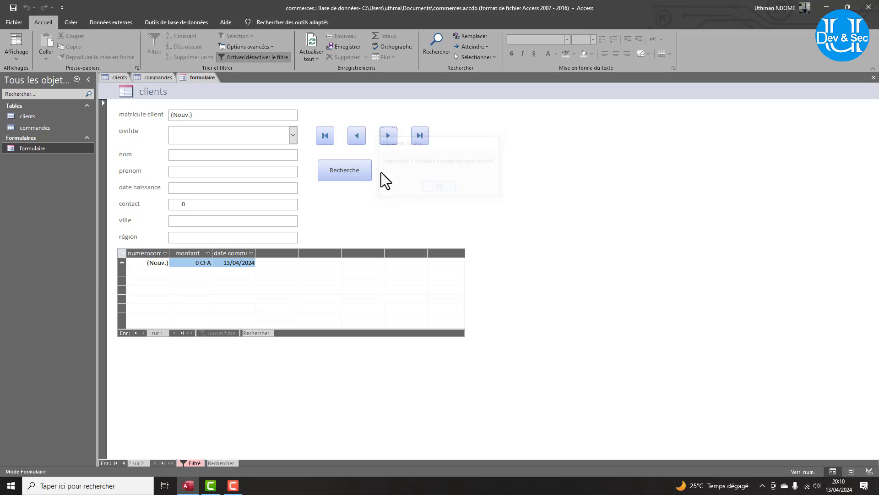
pyautogui.click(332, 138)
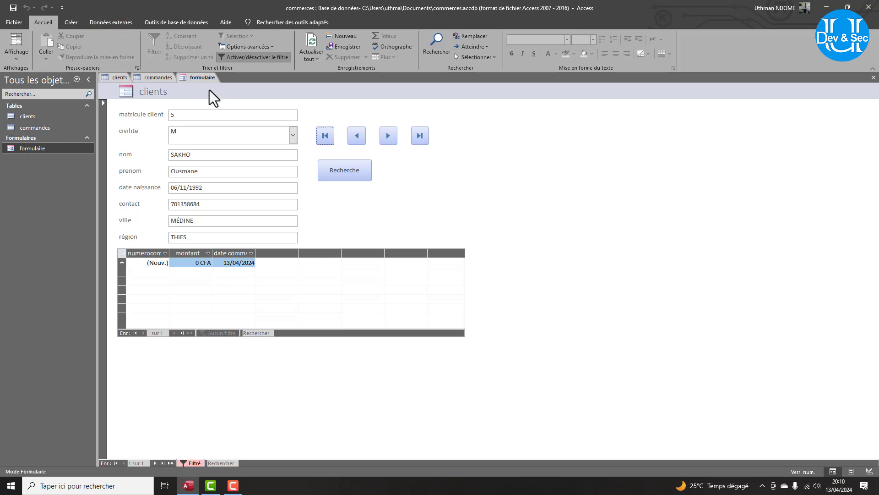
pyautogui.click(72, 23)
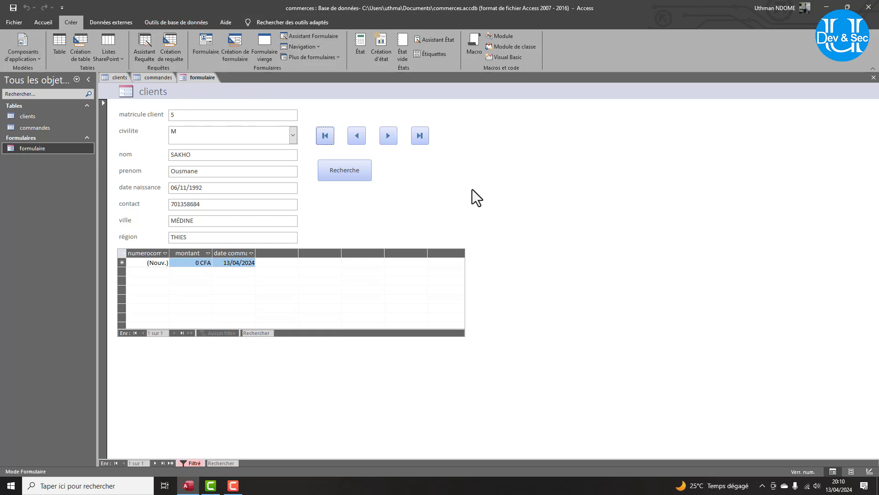
pyautogui.click(23, 53)
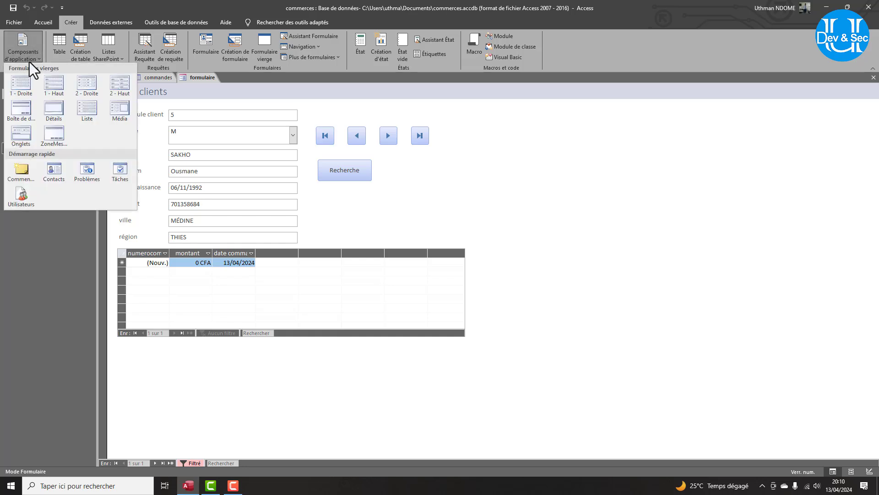
pyautogui.click(87, 10)
pyautogui.click(104, 18)
pyautogui.click(161, 21)
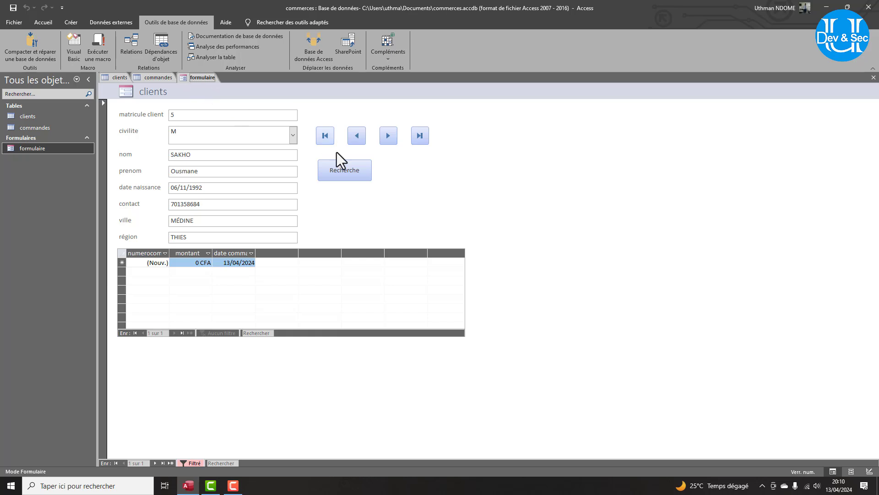
# Cancel a Recherche name prompt and bring up the formulaire tab's context menu.
pyautogui.click(353, 177)
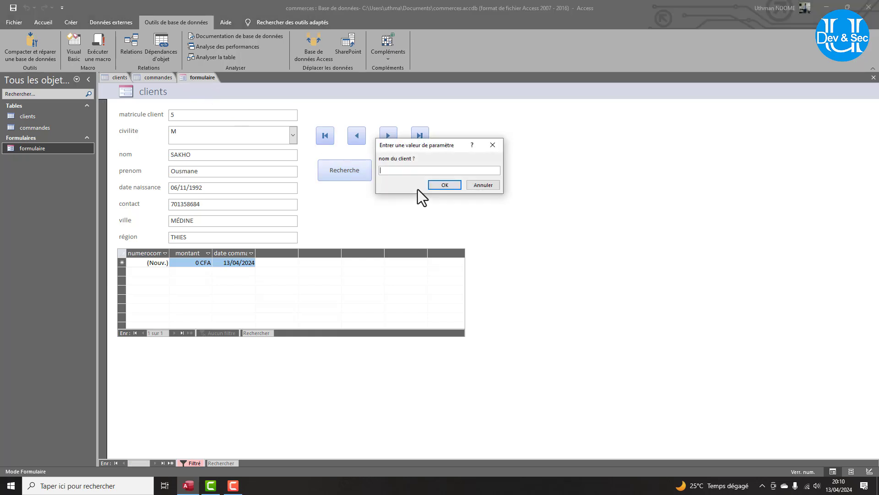
pyautogui.click(482, 185)
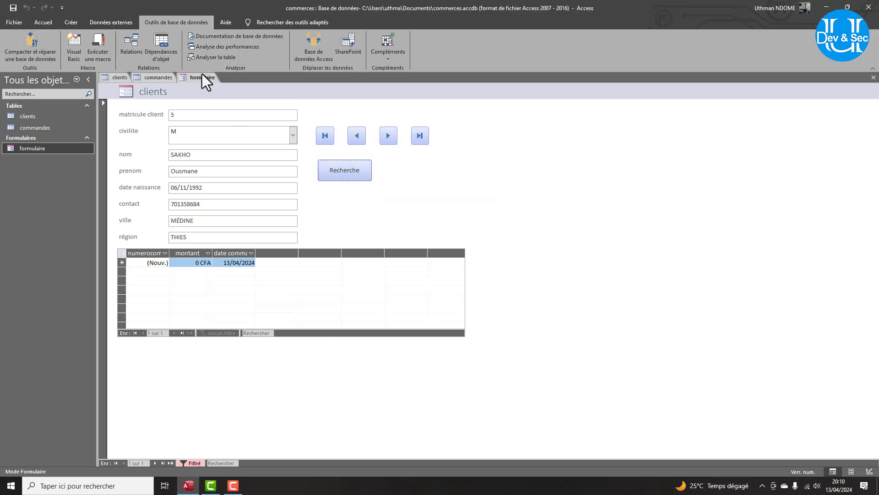
pyautogui.rightClick(188, 78)
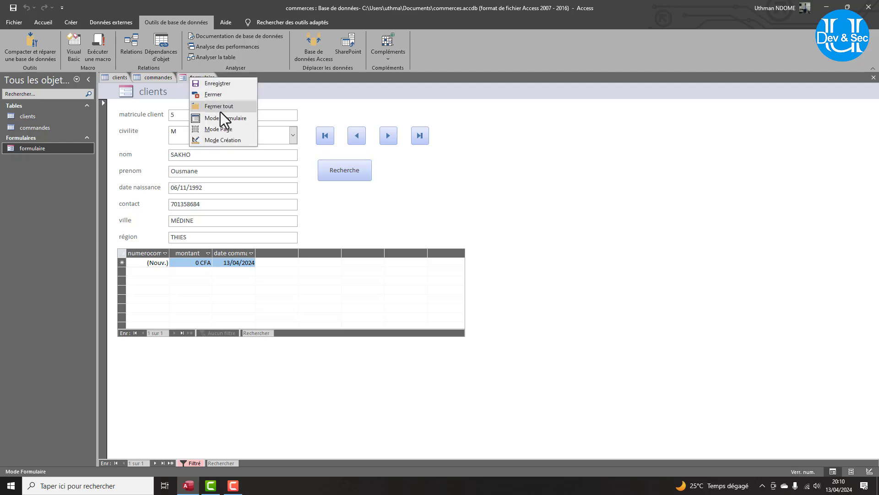
# In Design view, draw a blank button right of Recherche and caption it Réinitialisation.
pyautogui.click(230, 142)
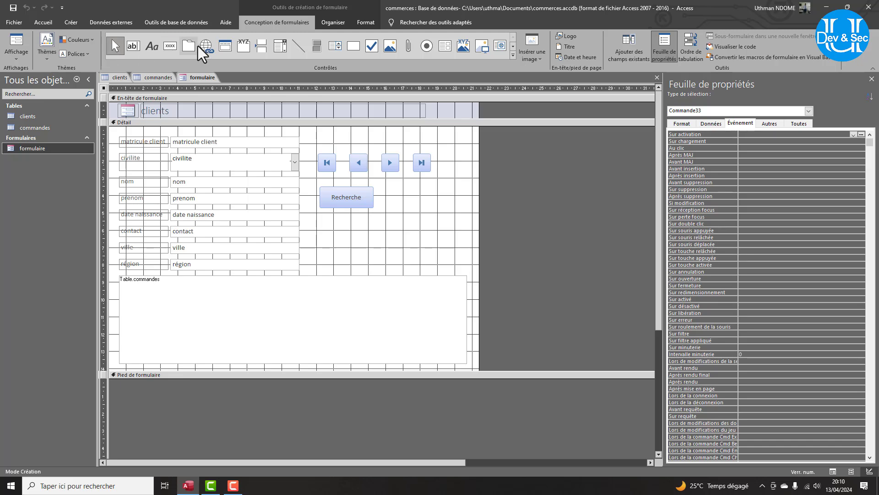
pyautogui.click(170, 46)
pyautogui.moveTo(389, 188); pyautogui.dragTo(458, 214)
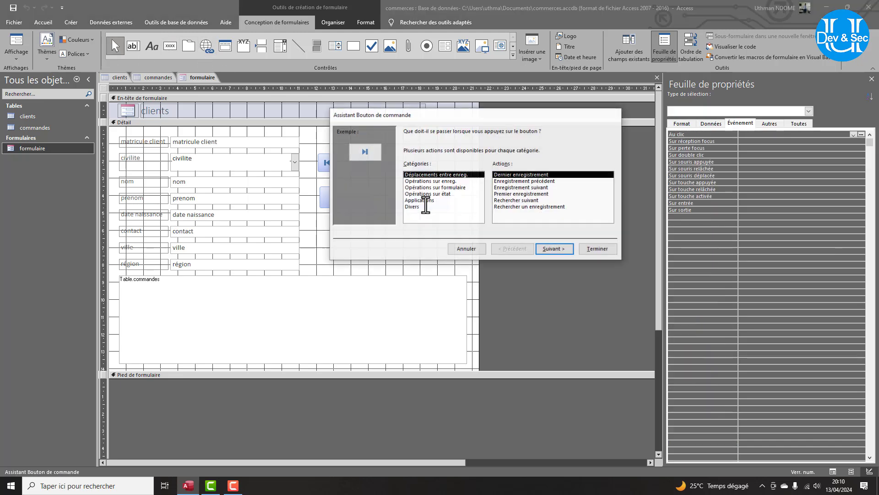
pyautogui.click(468, 250)
pyautogui.click(793, 125)
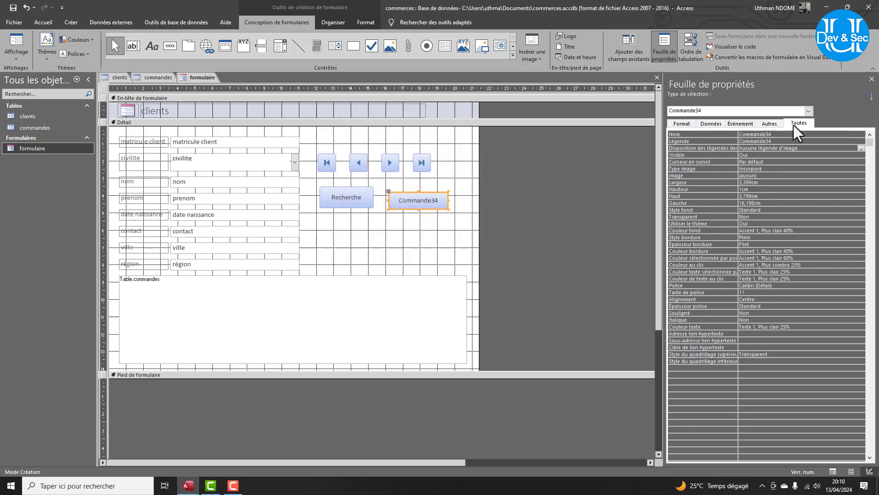
pyautogui.click(720, 140)
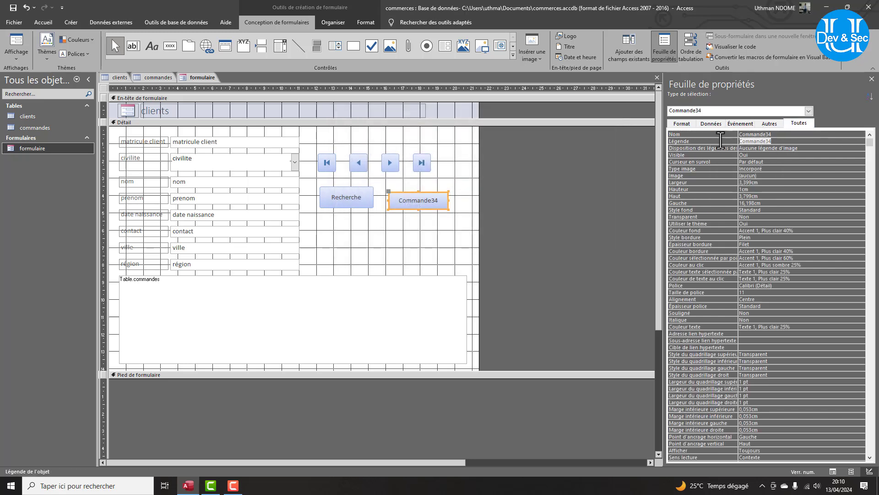
pyautogui.write('Réinitialisation')
pyautogui.press('Return')
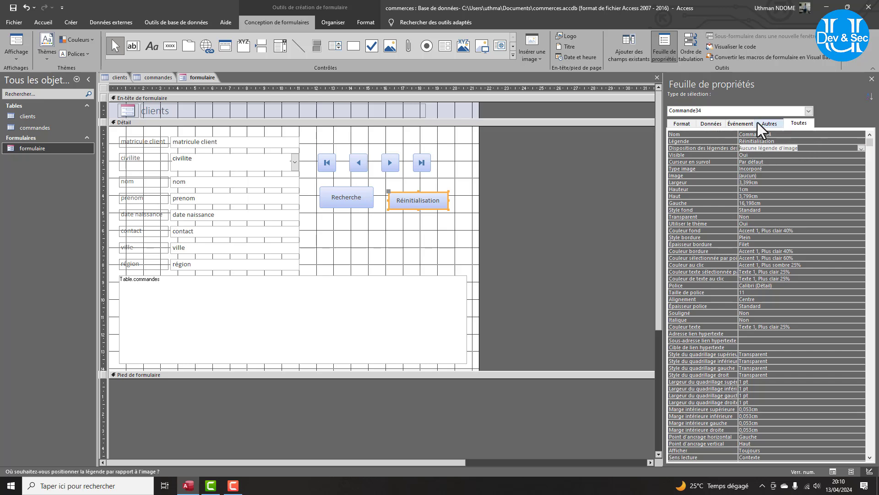
pyautogui.click(740, 123)
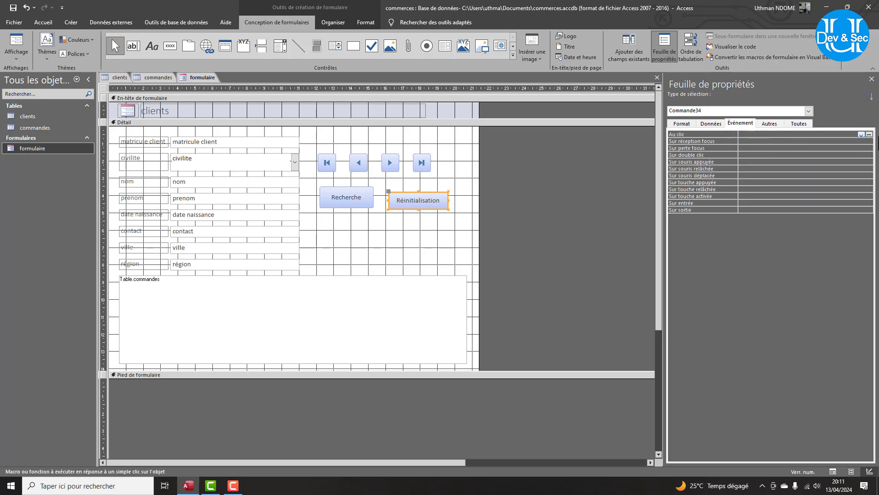
# Build an embedded on-click macro running ExécuterCommandeMenu with the SupprimerFiltreTri command.
pyautogui.click(869, 135)
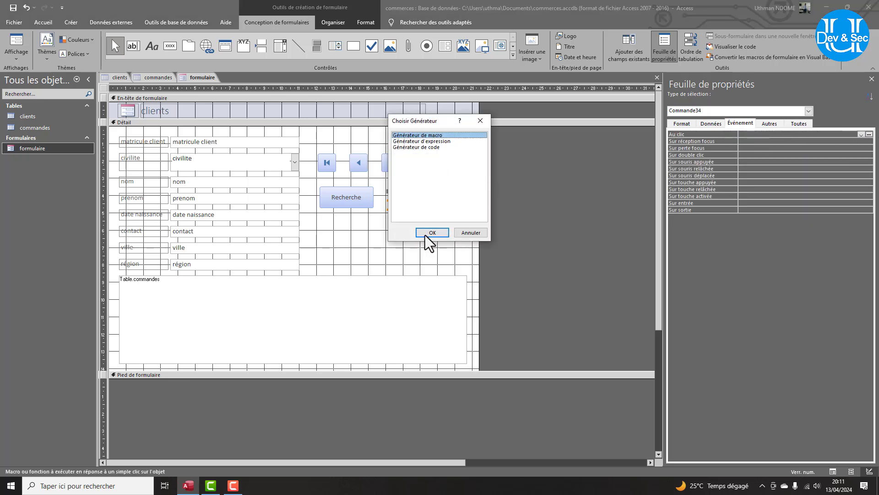
pyautogui.click(426, 233)
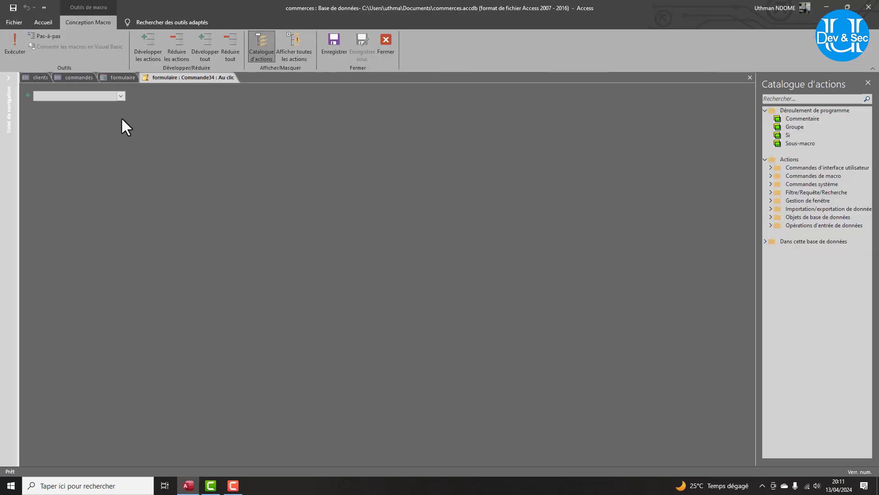
pyautogui.click(121, 96)
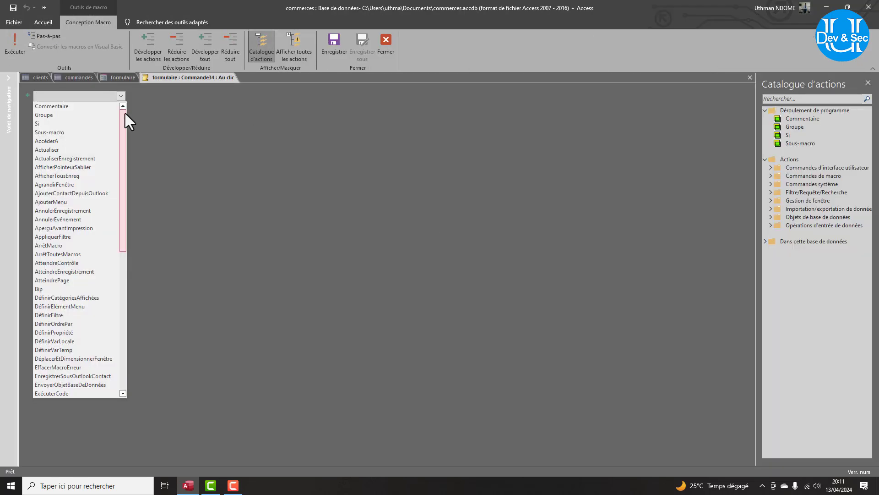
pyautogui.scroll(-6, 51, 325)
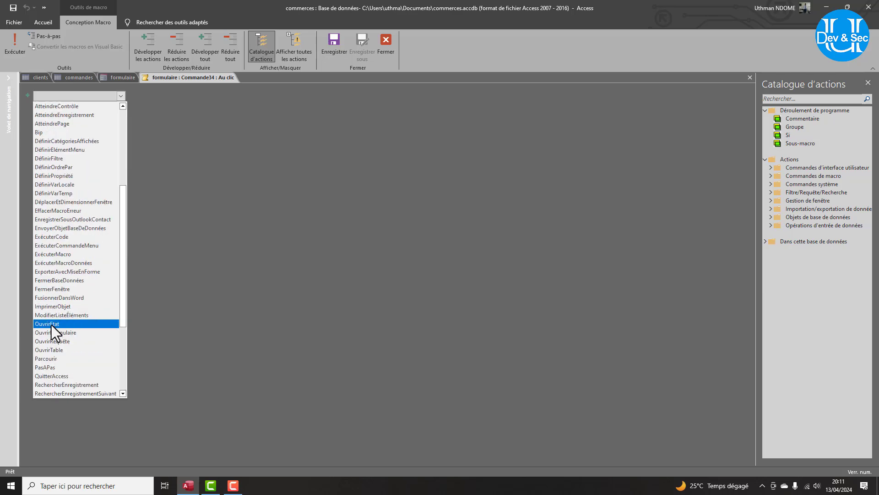
pyautogui.scroll(-4, 50, 341)
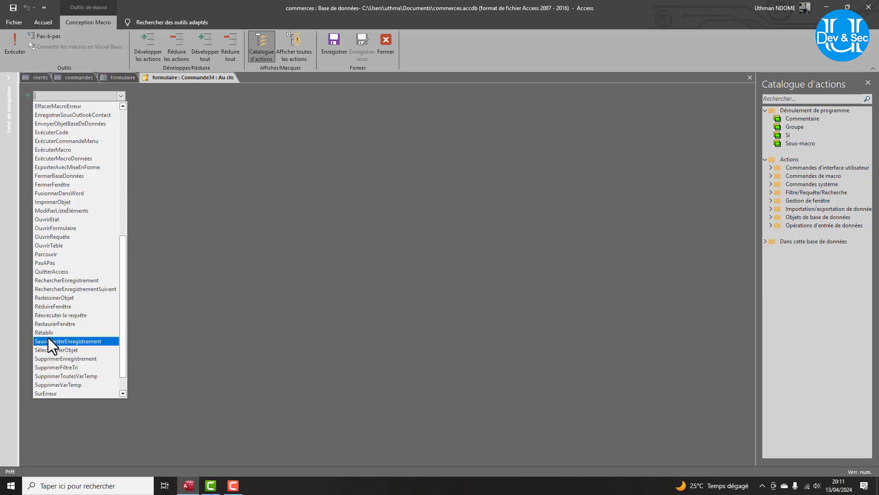
pyautogui.click(73, 369)
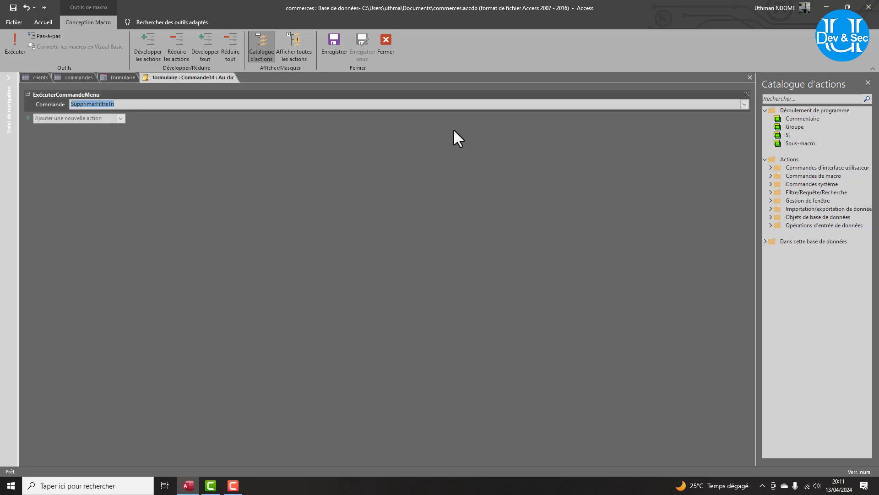
pyautogui.click(386, 40)
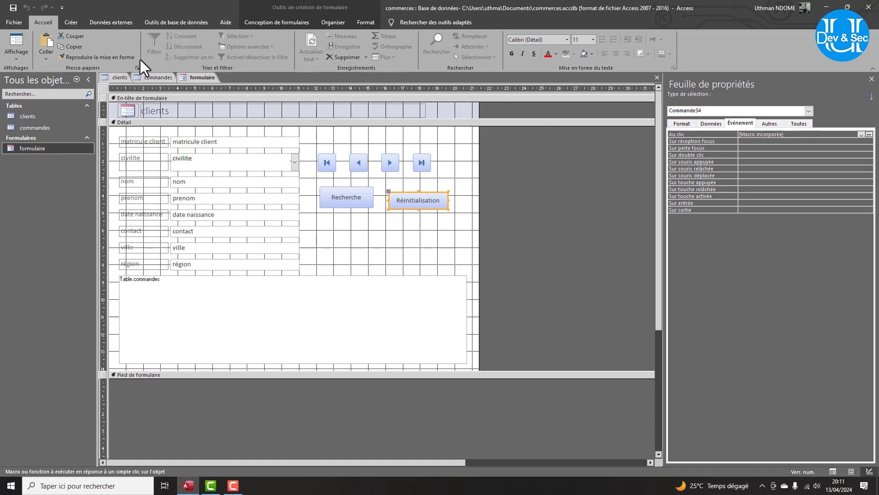
# Switch formulaire to Form view, browse the client records and dismiss the name prompt.
pyautogui.click(16, 55)
pyautogui.click(48, 84)
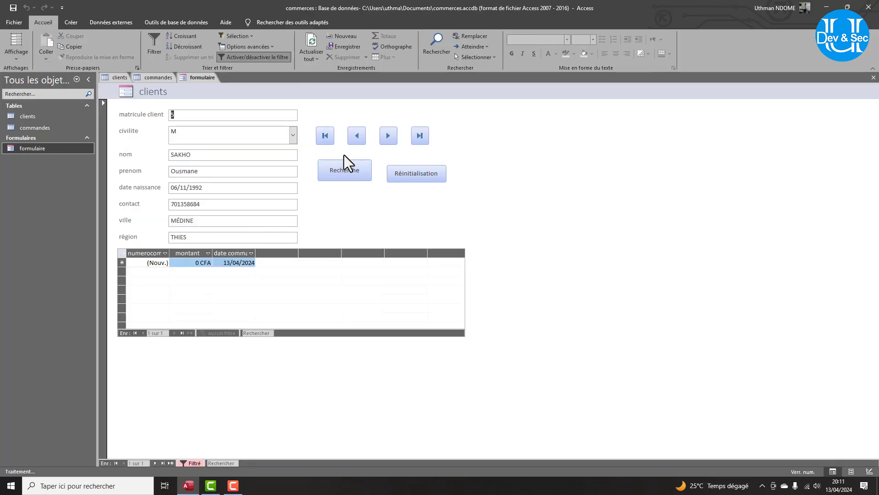
pyautogui.click(405, 172)
pyautogui.click(391, 137)
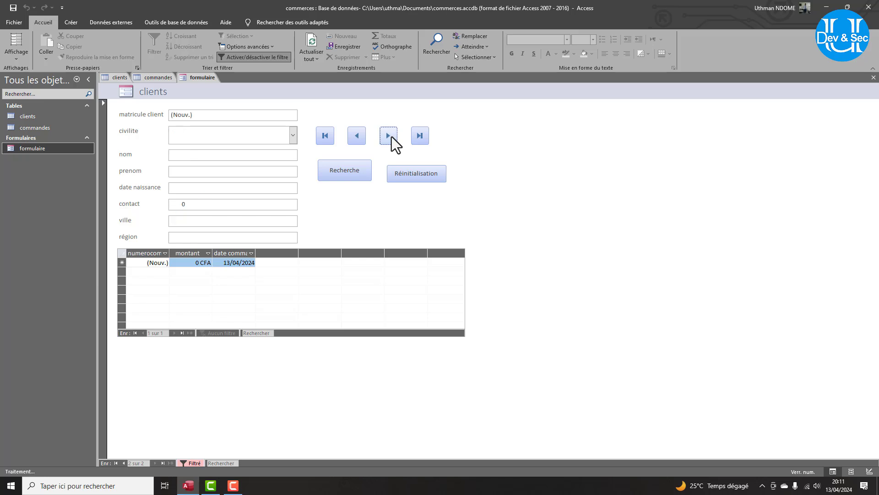
pyautogui.click(392, 137)
pyautogui.click(438, 192)
pyautogui.click(356, 136)
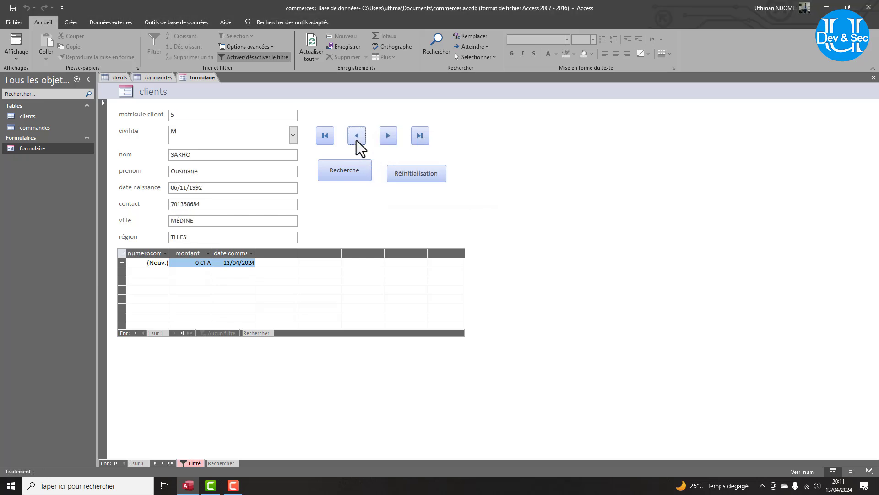
pyautogui.click(356, 136)
pyautogui.click(439, 187)
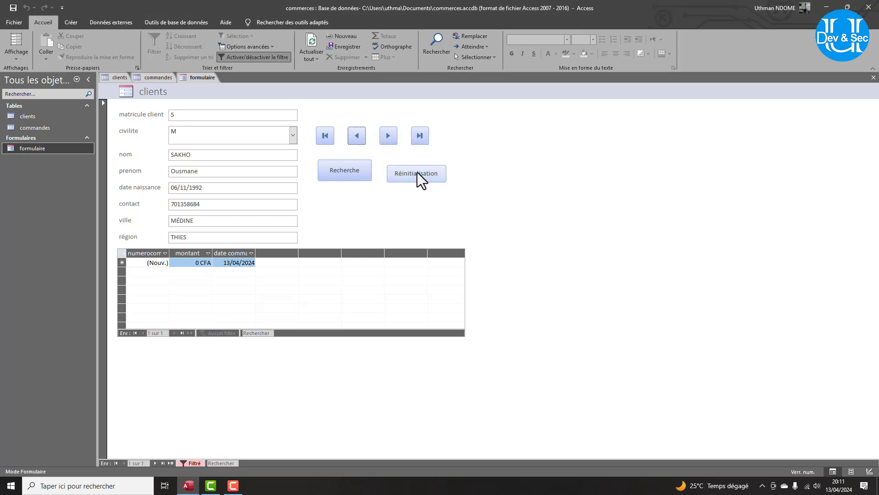
pyautogui.click(417, 172)
pyautogui.click(444, 185)
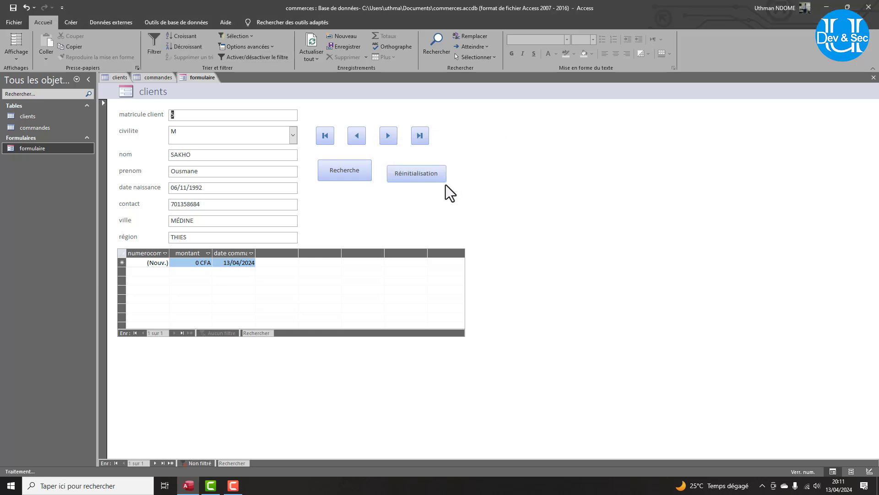
# Close and reopen formulaire, search for a client by surname, and browse the filtered result.
pyautogui.rightClick(205, 80)
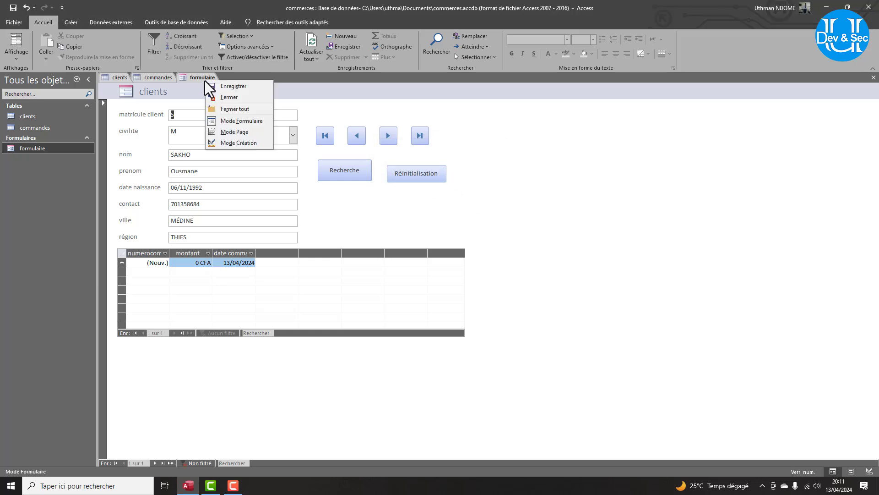
pyautogui.click(227, 97)
pyautogui.doubleClick(35, 147)
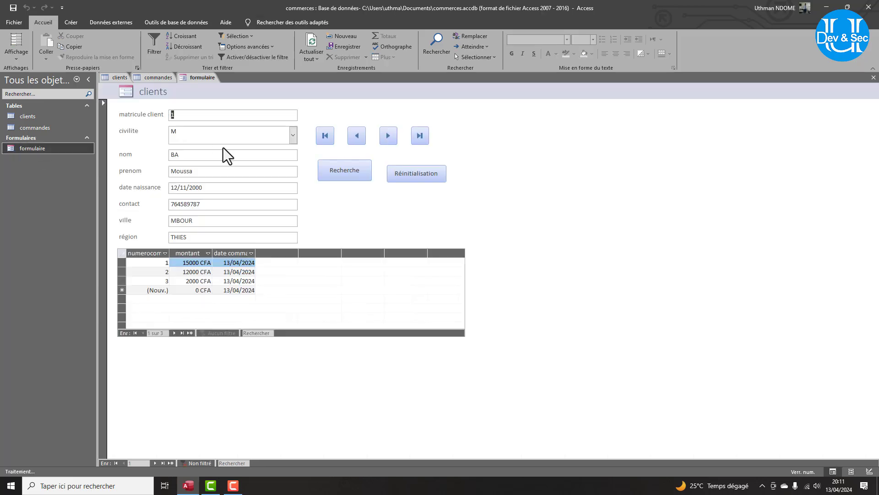
pyautogui.click(388, 135)
pyautogui.click(387, 135)
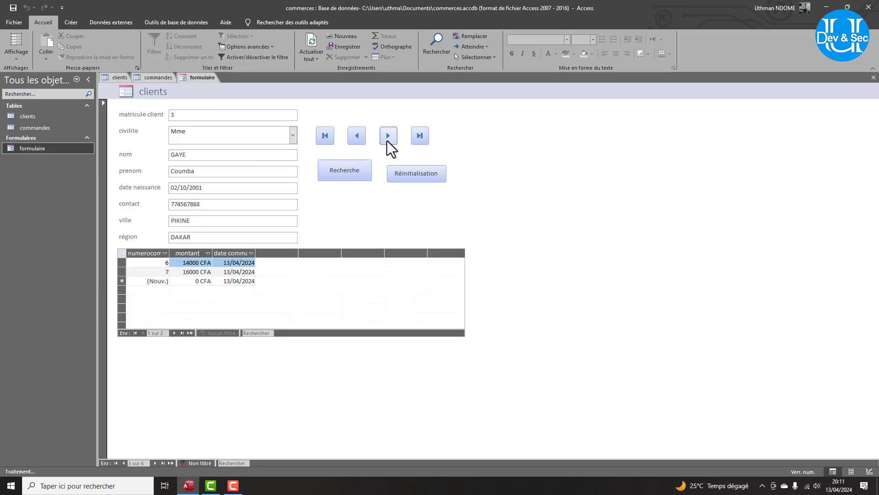
pyautogui.click(358, 172)
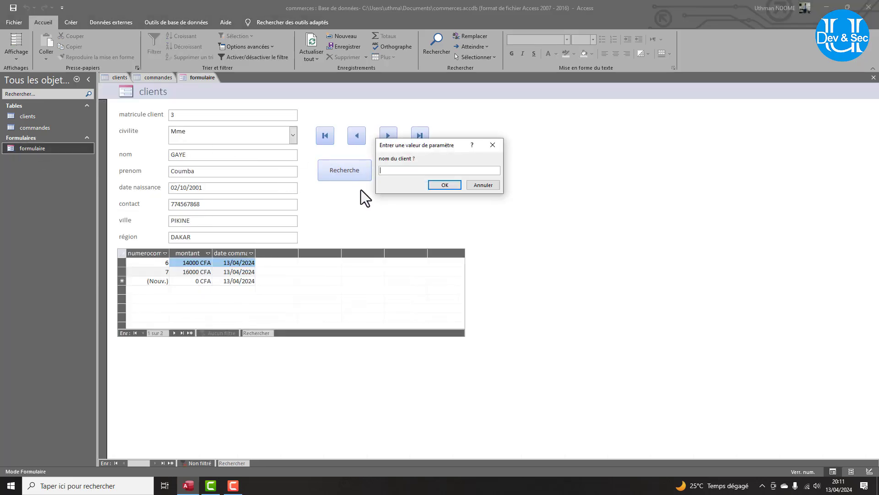
pyautogui.write('sakho')
pyautogui.press('Return')
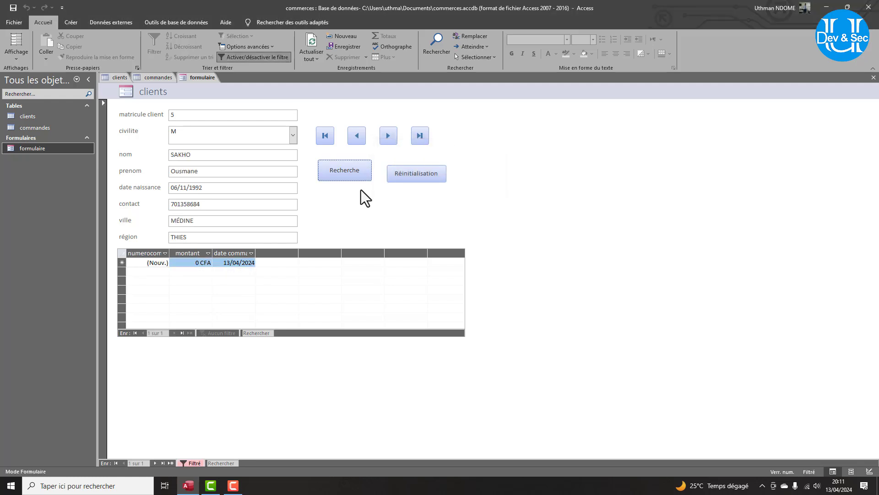
pyautogui.click(386, 137)
pyautogui.click(356, 135)
pyautogui.click(357, 136)
pyautogui.click(427, 188)
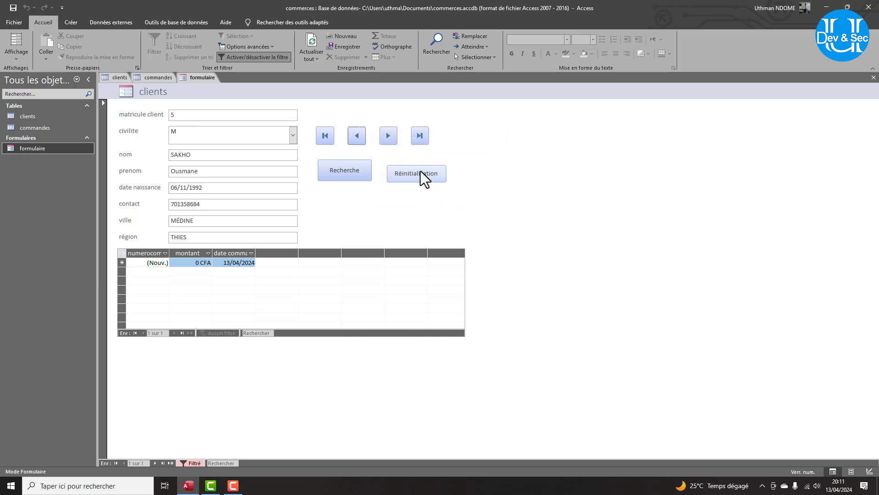
# Clear the filter with Réinitialisation and step through all client records again.
pyautogui.click(420, 172)
pyautogui.click(385, 136)
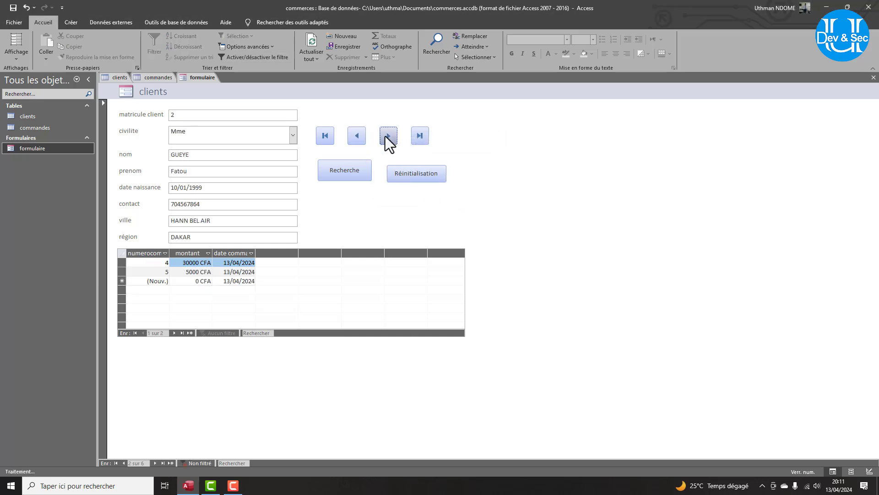
pyautogui.click(385, 136)
pyautogui.click(386, 136)
pyautogui.click(386, 136)
pyautogui.click(356, 134)
pyautogui.click(355, 133)
pyautogui.click(356, 134)
pyautogui.click(355, 133)
pyautogui.click(389, 139)
pyautogui.click(389, 139)
pyautogui.click(390, 139)
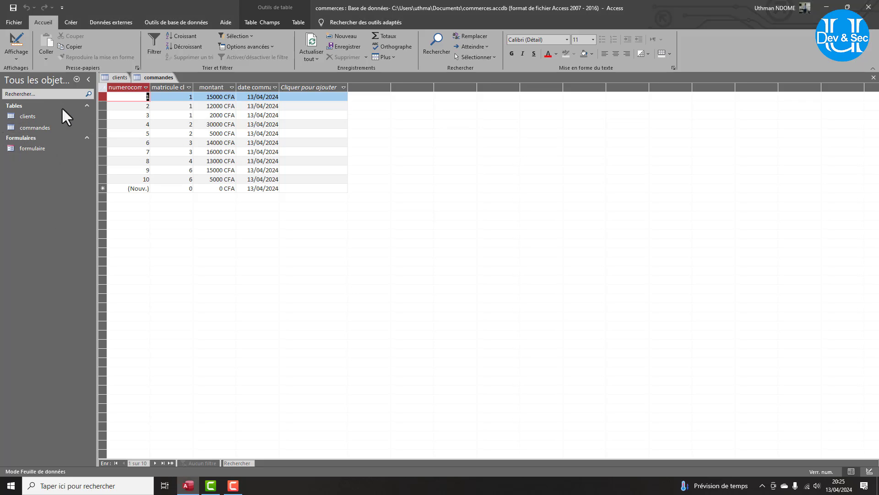
# Start the Report Wizard with matricule client, nom and prenom from the clients table.
pyautogui.click(69, 22)
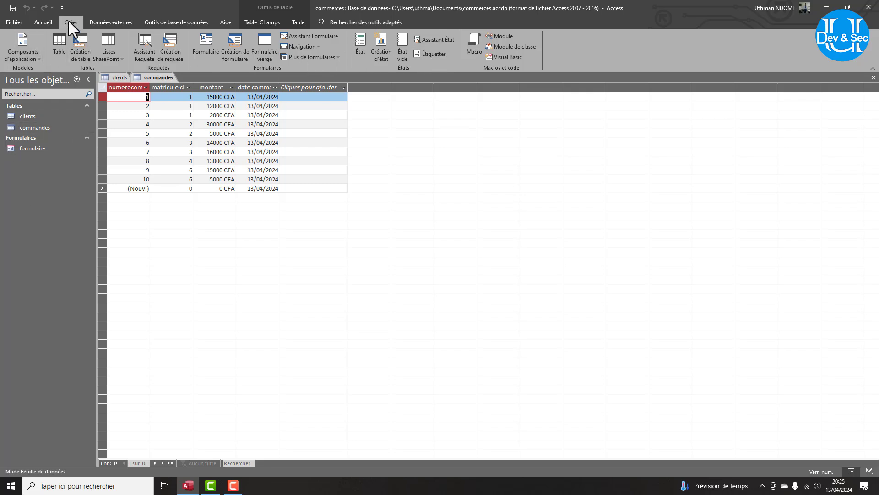
pyautogui.click(422, 43)
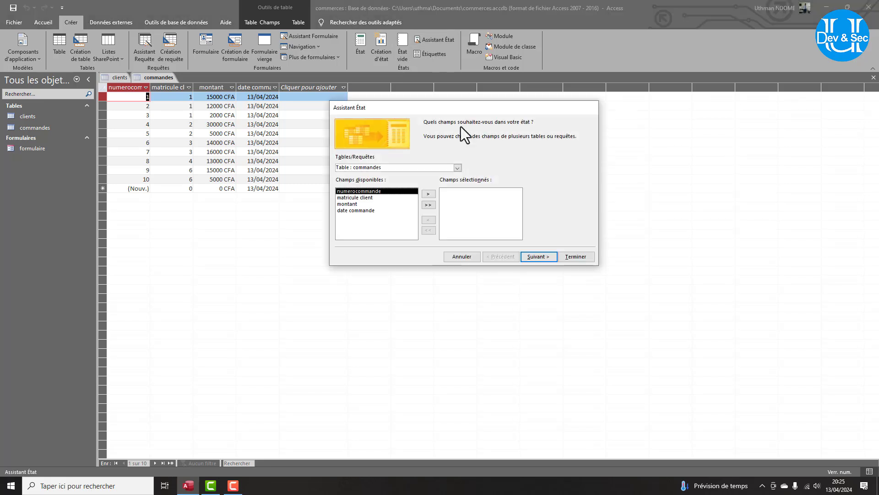
pyautogui.click(457, 168)
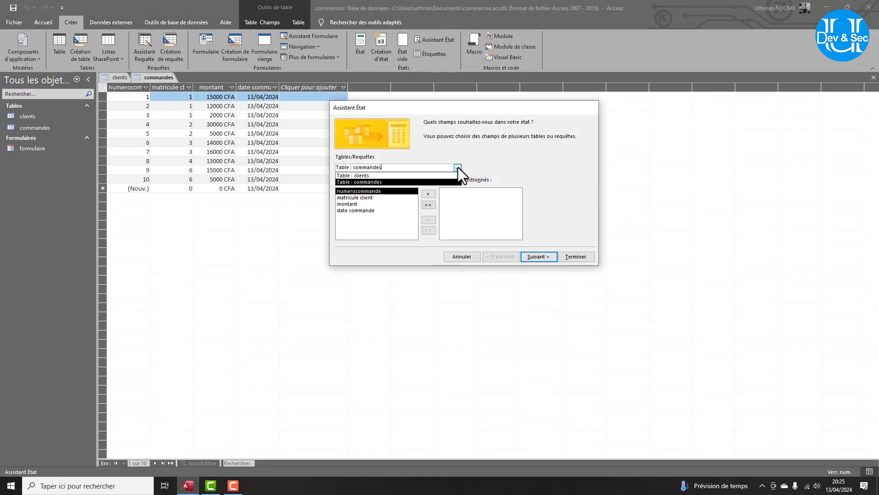
pyautogui.click(366, 174)
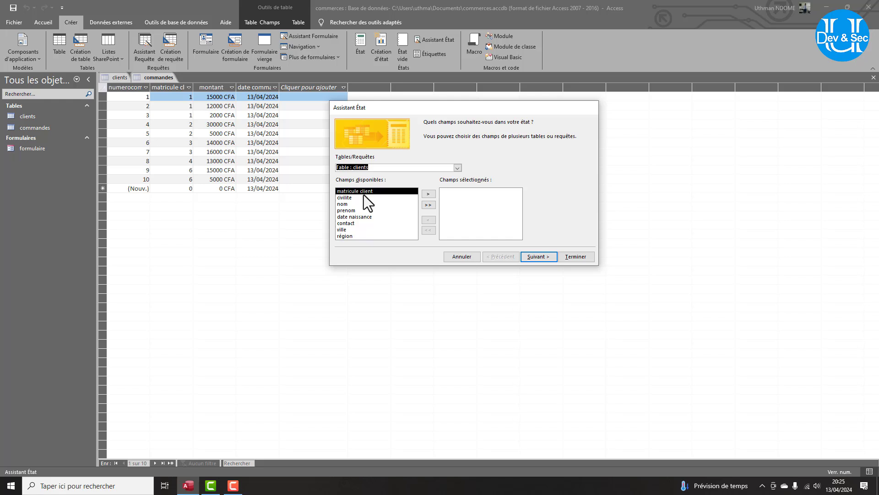
pyautogui.click(428, 194)
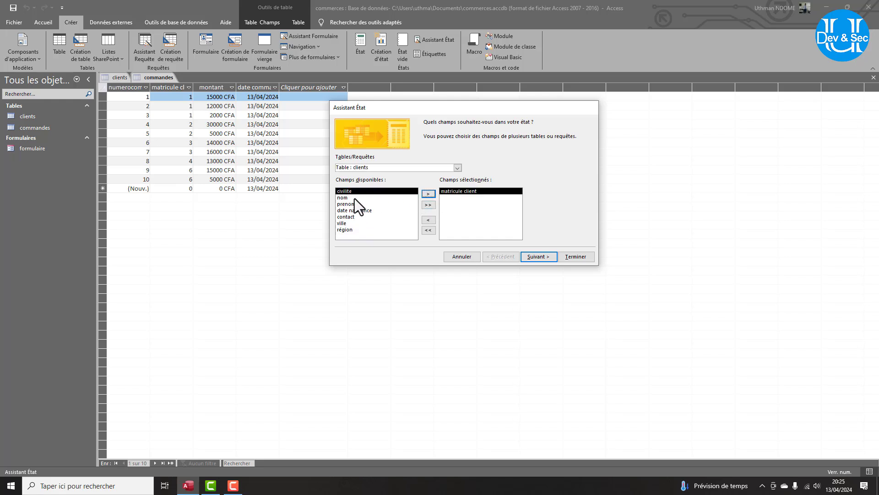
pyautogui.click(409, 196)
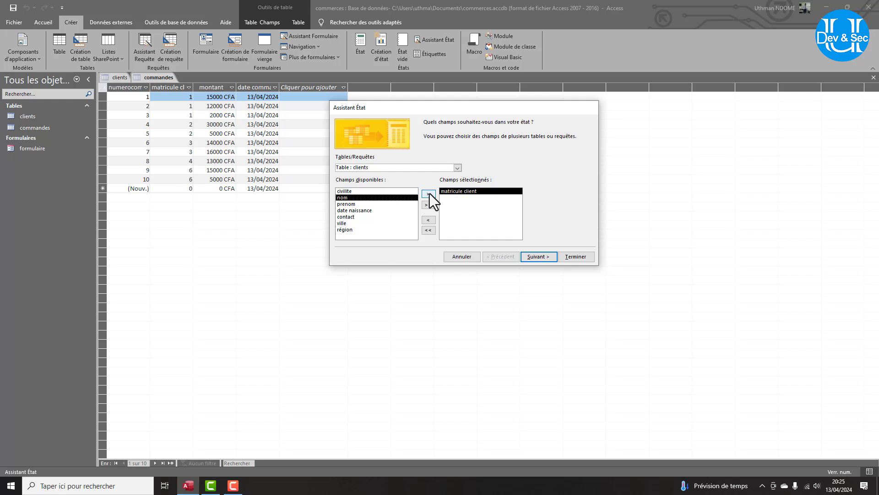
pyautogui.click(428, 194)
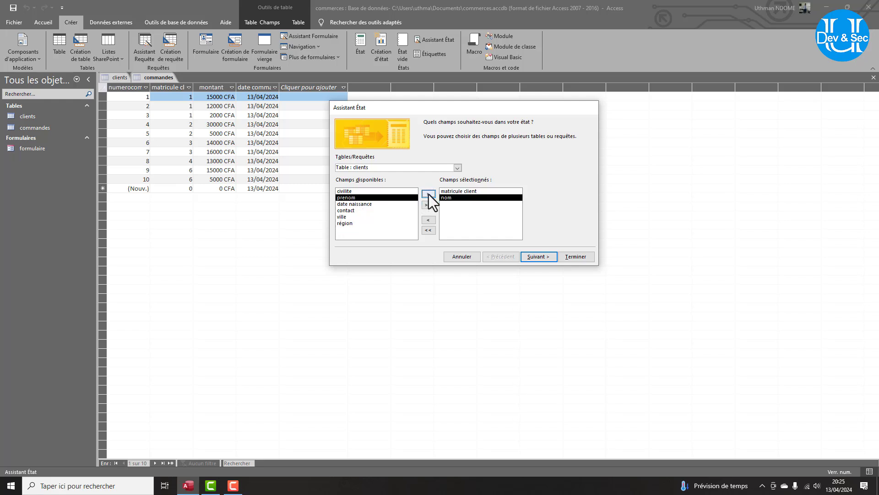
pyautogui.click(429, 194)
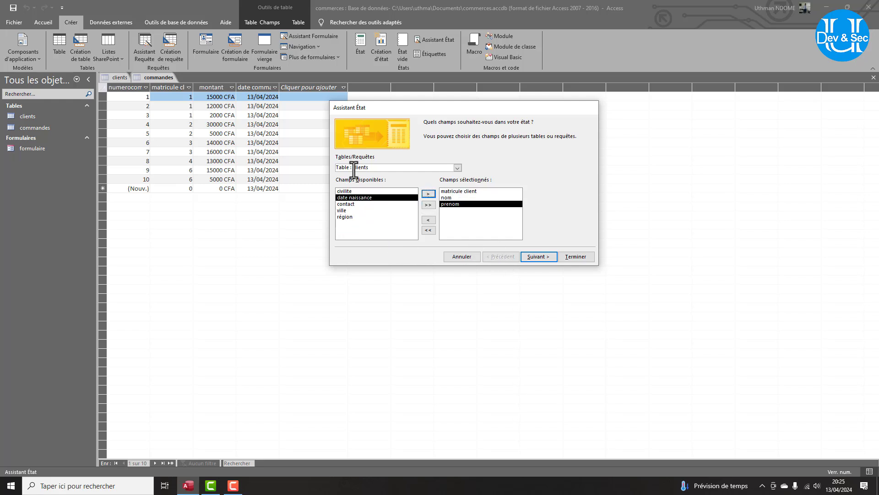
# Add numerocommande, matricule client and montant from the commandes table.
pyautogui.click(456, 168)
pyautogui.click(376, 183)
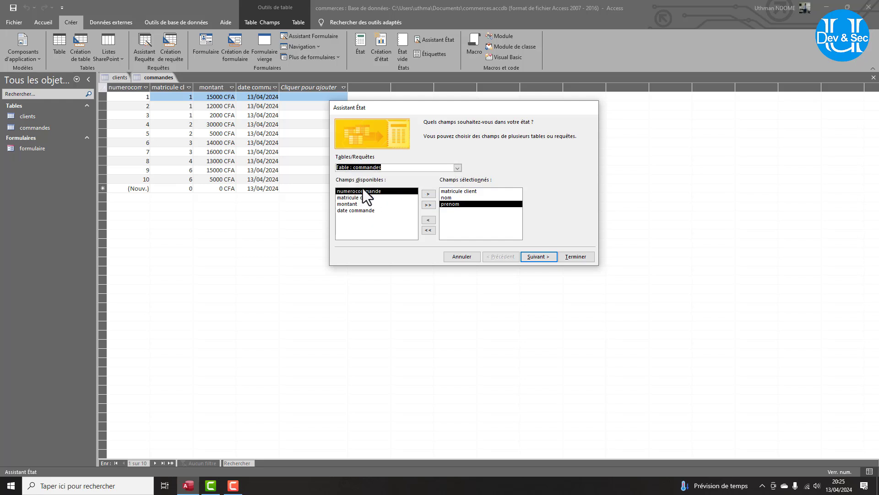
pyautogui.click(428, 194)
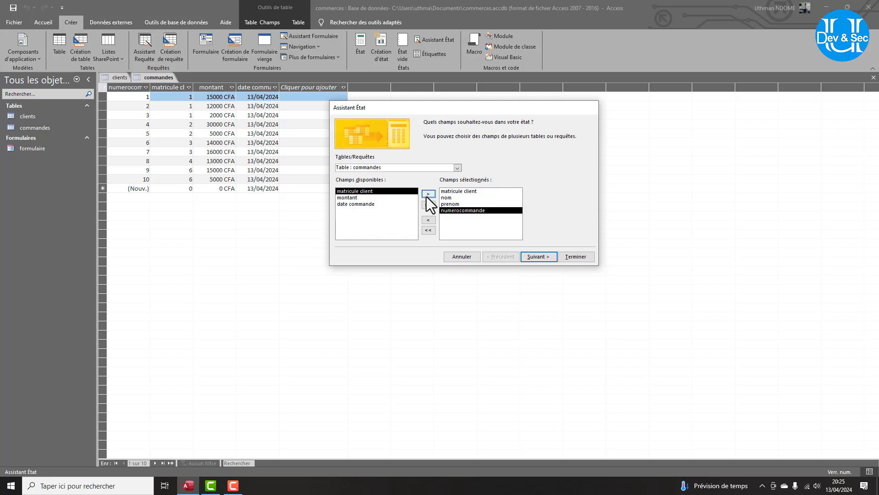
pyautogui.click(426, 194)
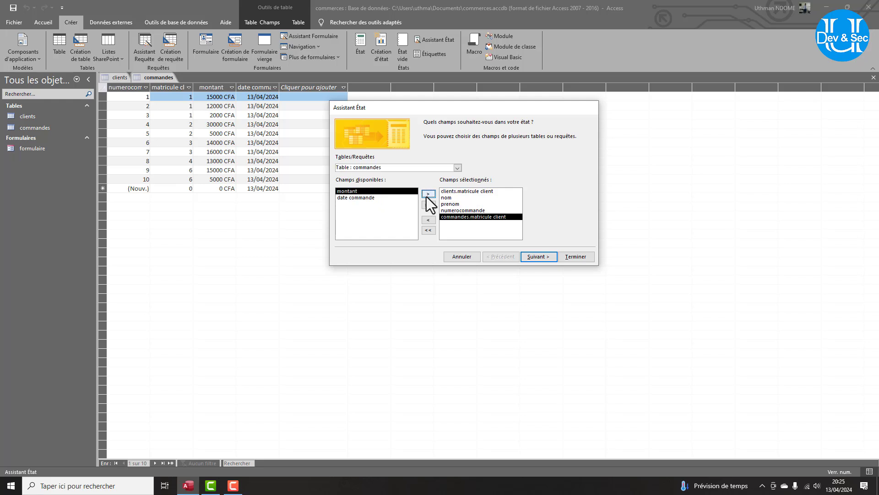
pyautogui.click(427, 194)
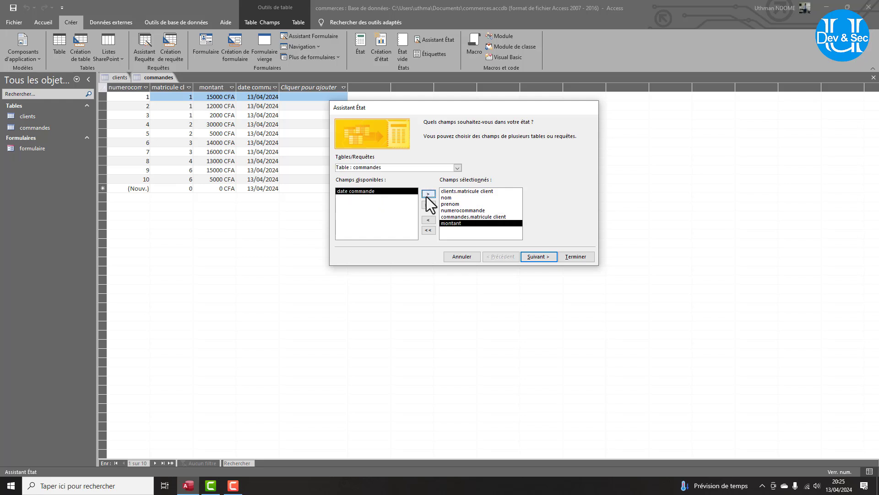
# Keep the view by clients and add a grouping level on client matricule.
pyautogui.click(538, 259)
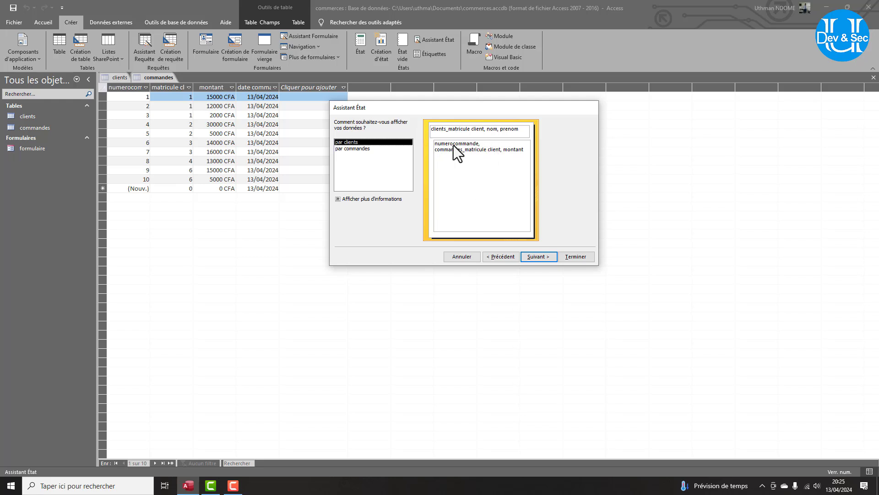
pyautogui.click(548, 259)
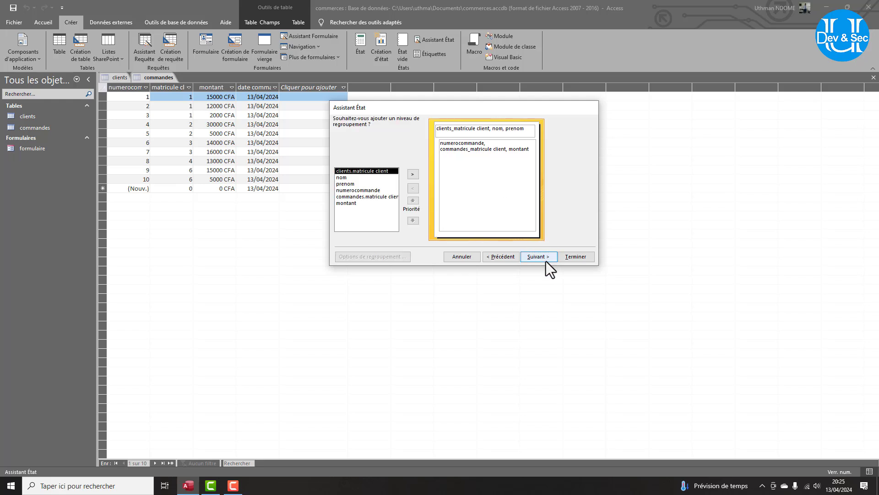
pyautogui.click(412, 174)
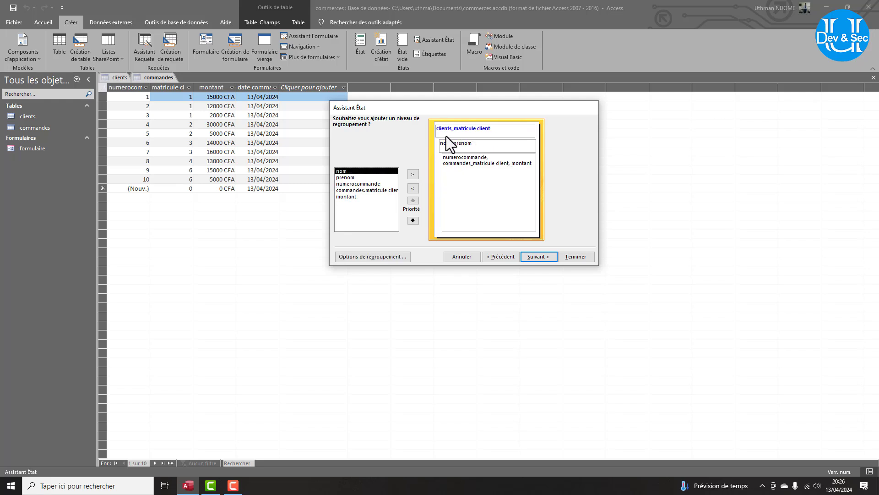
# Sort the details by numerocommande and add a Somme summary of montant.
pyautogui.click(530, 257)
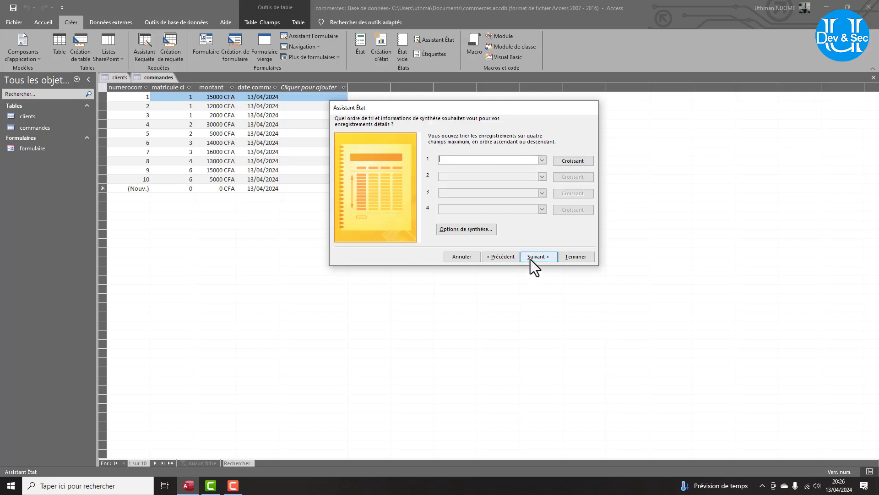
pyautogui.click(545, 162)
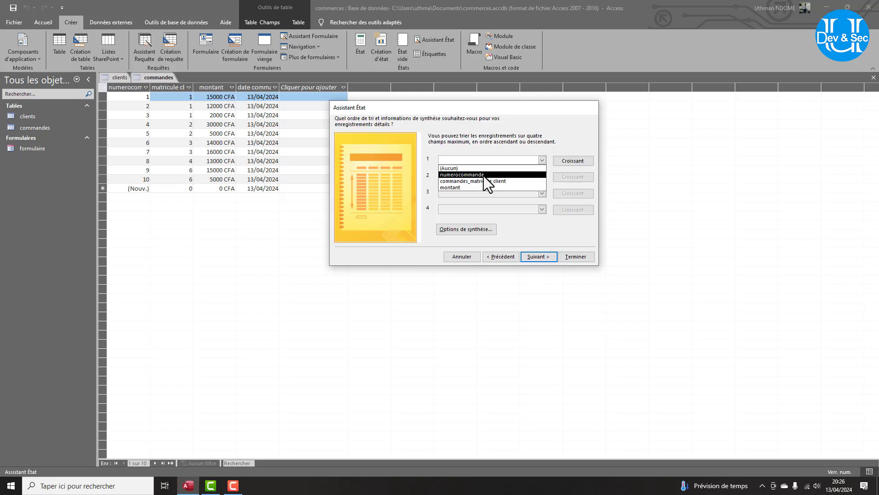
pyautogui.click(484, 176)
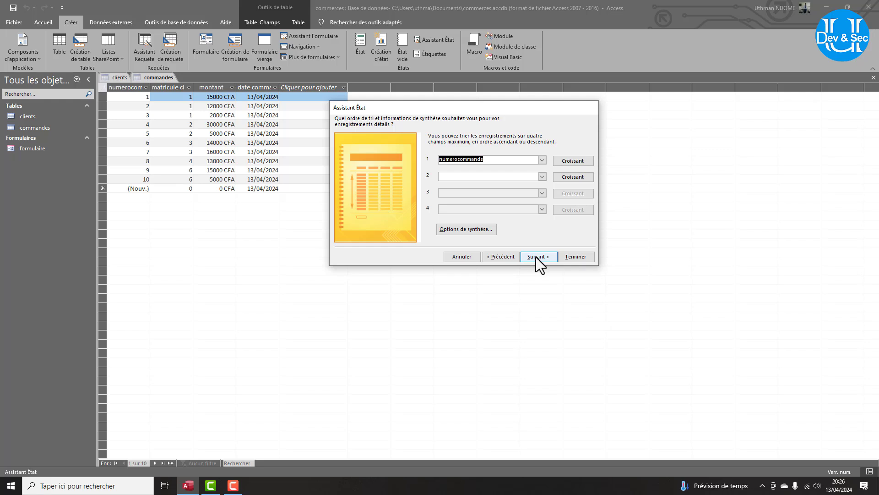
pyautogui.click(480, 232)
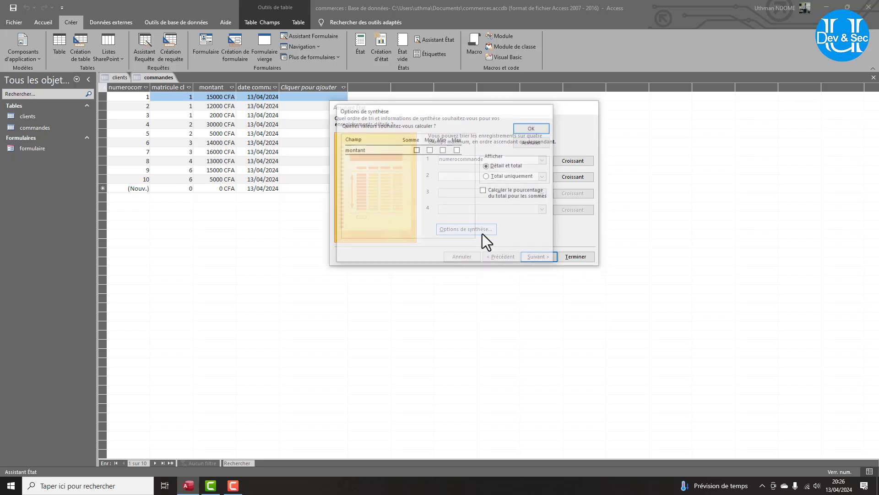
pyautogui.click(417, 150)
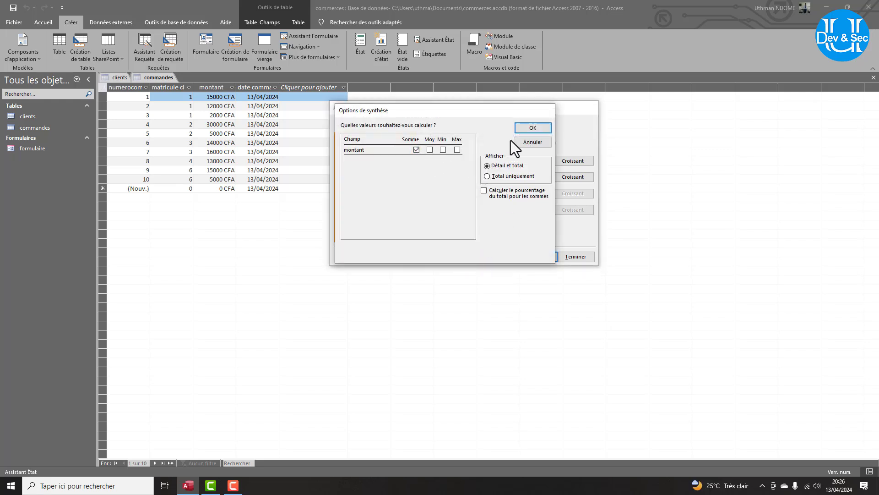
pyautogui.click(531, 128)
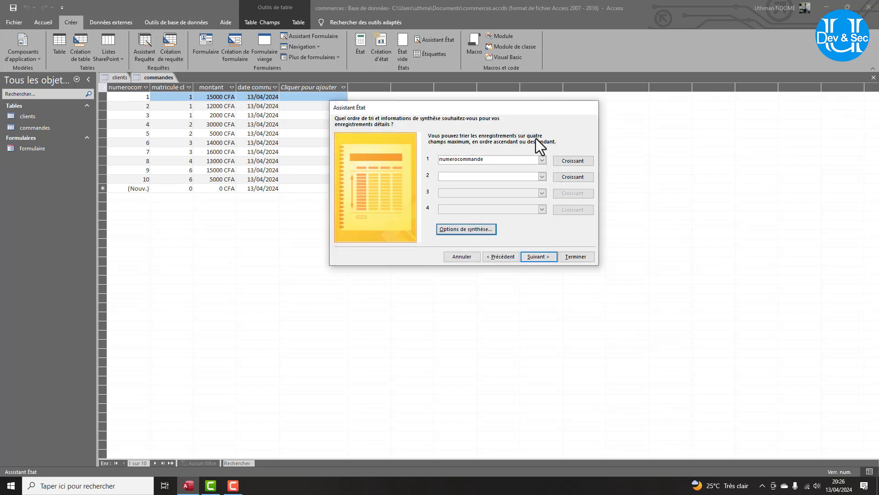
# Choose a landscape (Paysage) layout for the report.
pyautogui.click(537, 261)
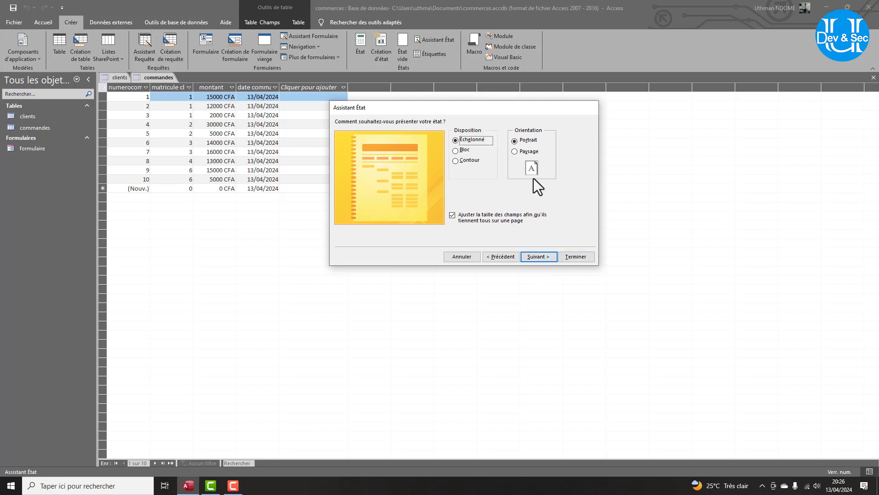
pyautogui.click(515, 151)
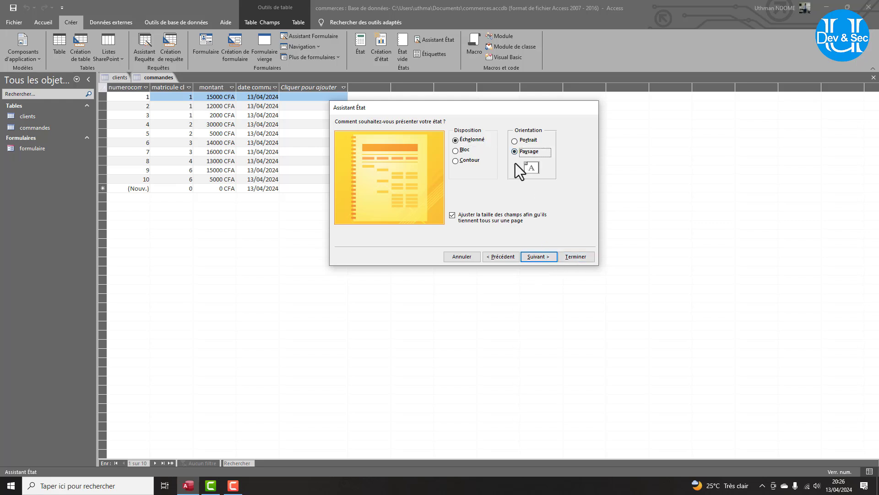
pyautogui.click(537, 257)
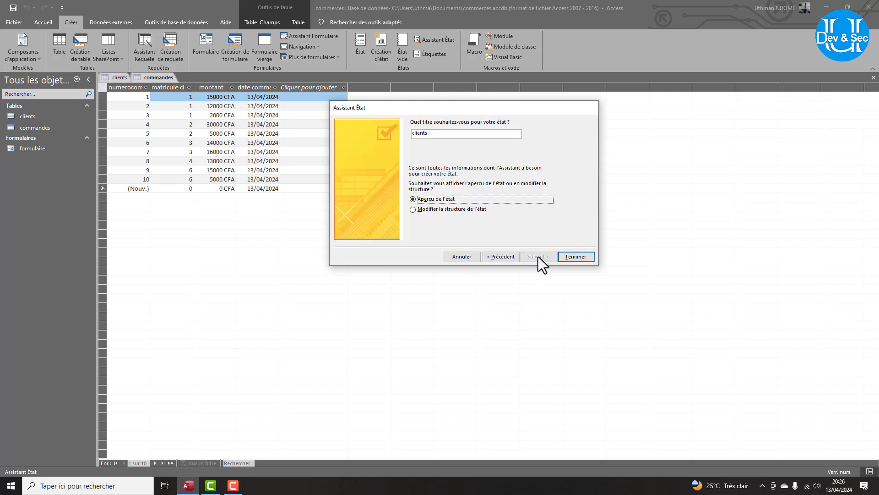
# Finish the wizard with the title clients, then close the opened report.
pyautogui.doubleClick(415, 133)
pyautogui.press('Tab')
pyautogui.press('Return')
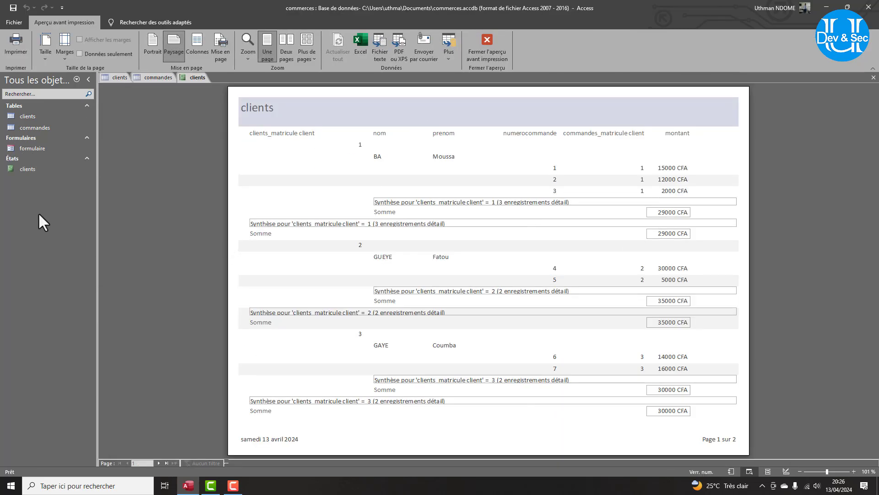
pyautogui.rightClick(23, 169)
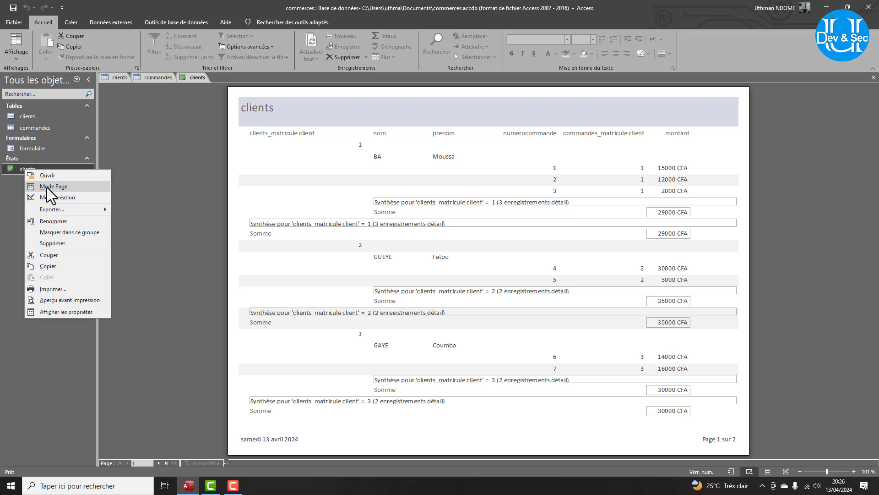
pyautogui.rightClick(195, 77)
pyautogui.click(213, 93)
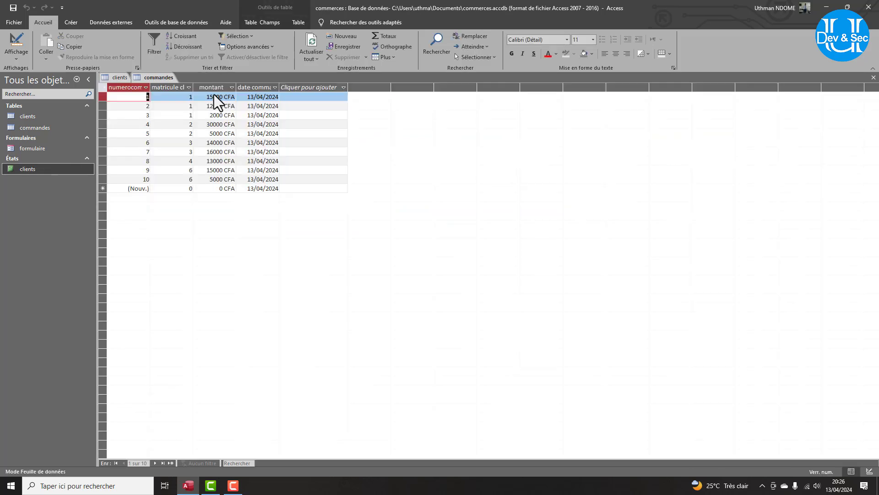
# Rename the clients report in the navigation pane to etatclients.
pyautogui.rightClick(30, 168)
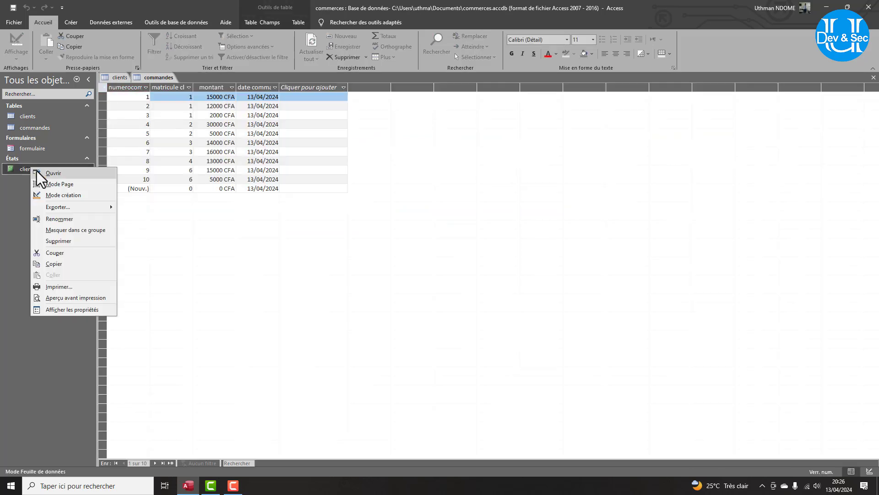
pyautogui.click(60, 219)
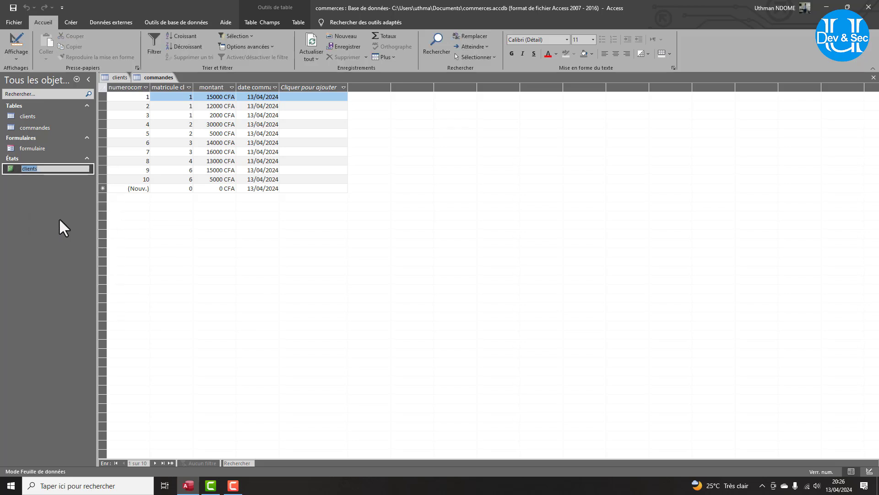
pyautogui.press('Home')
pyautogui.write('etat')
pyautogui.press('Return')
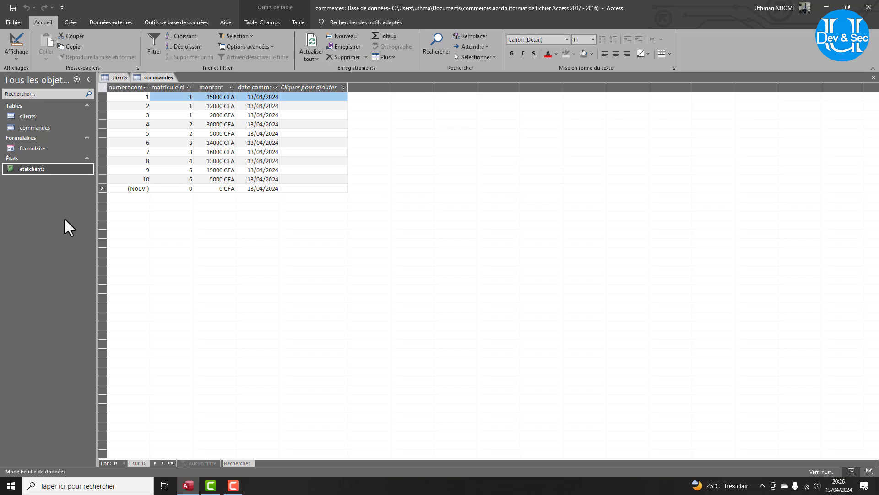
# Open etatclients from the navigation pane and switch it to Design view via Affichage.
pyautogui.doubleClick(37, 169)
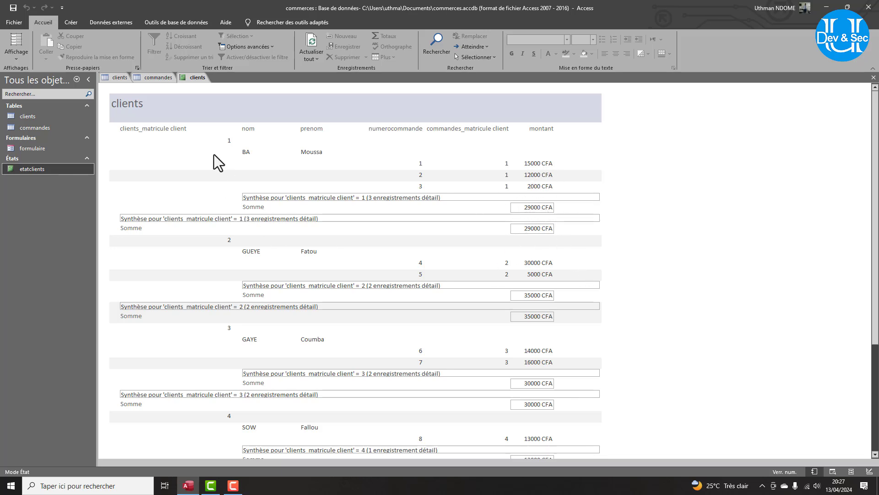
pyautogui.click(17, 51)
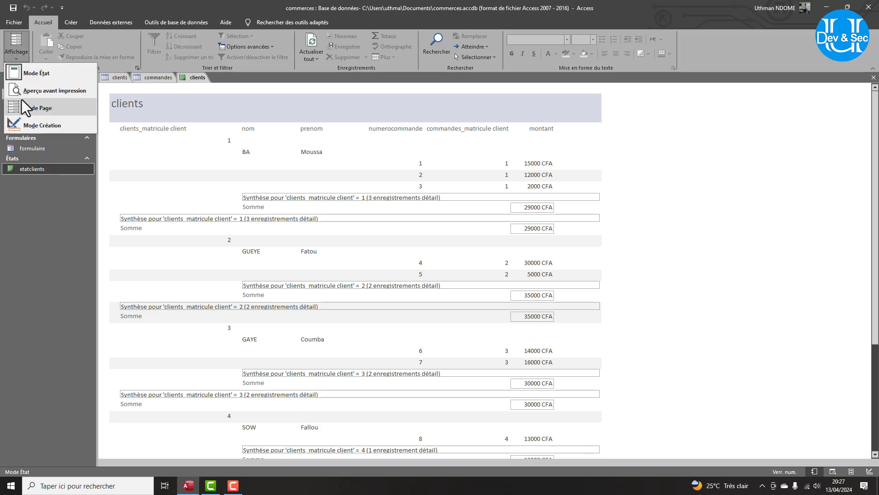
pyautogui.click(37, 128)
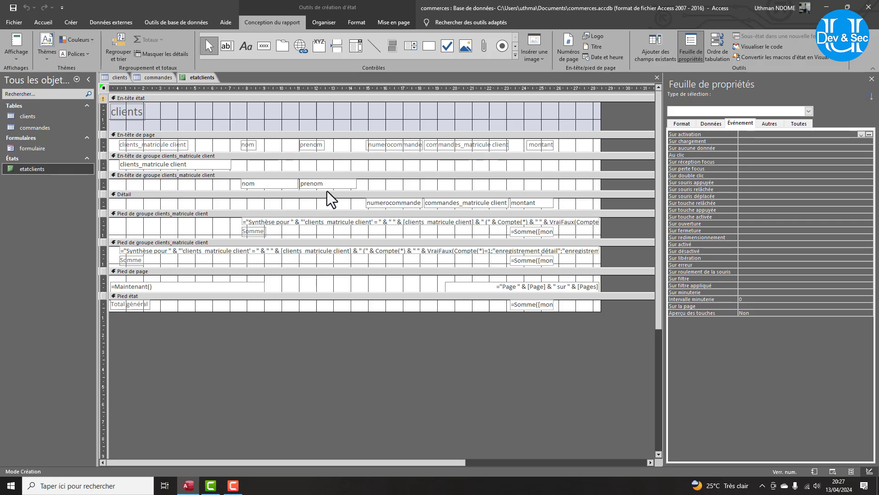
pyautogui.click(19, 48)
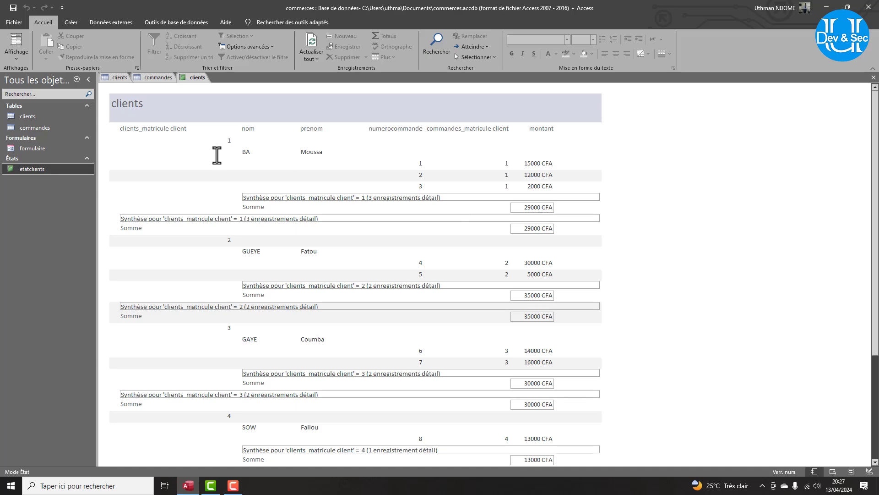
pyautogui.click(17, 58)
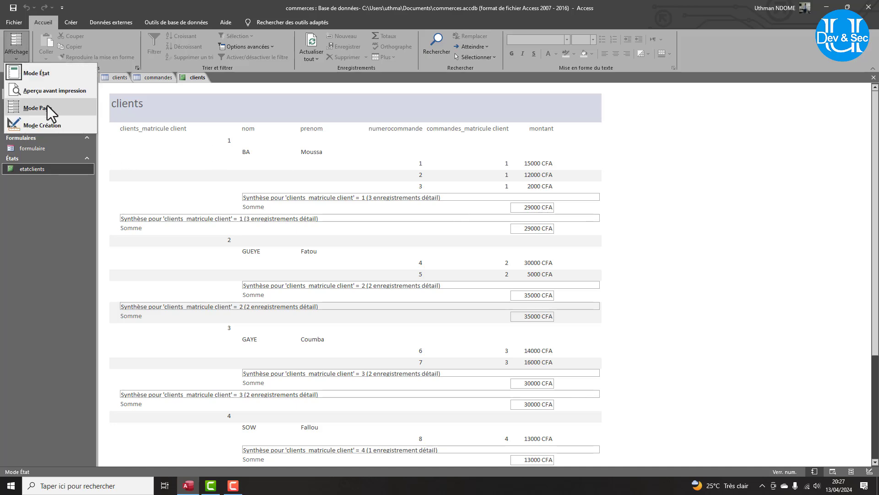
pyautogui.click(37, 128)
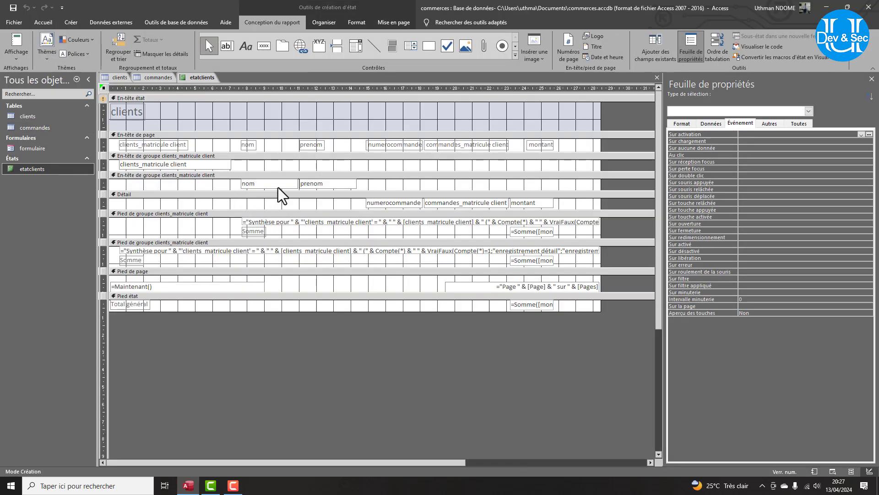
# Delete the sum box and Somme label from the upper group footer.
pyautogui.click(532, 231)
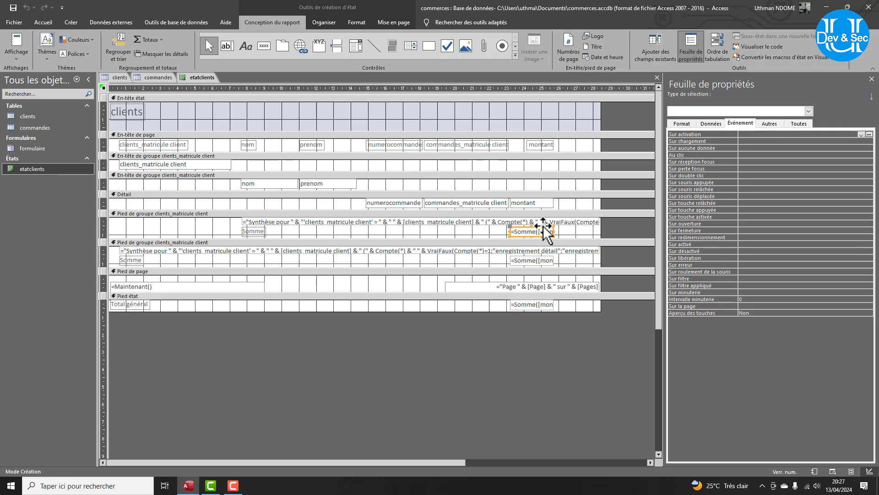
pyautogui.press('Delete')
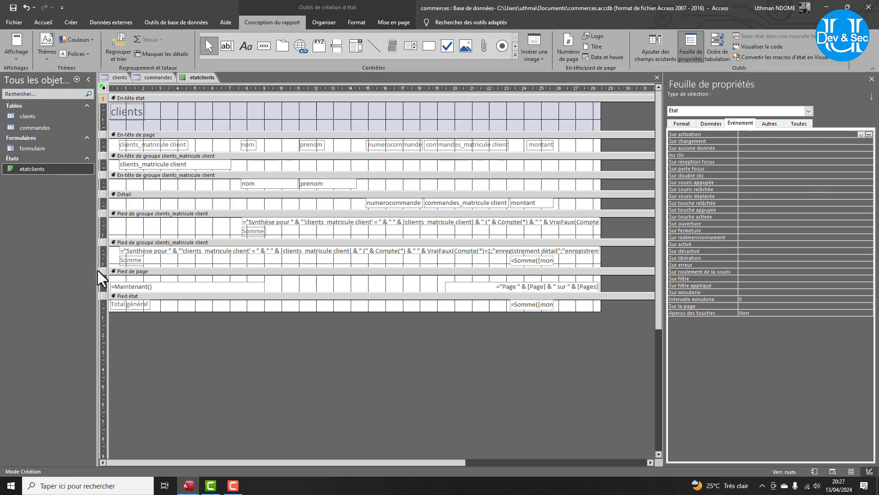
pyautogui.click(251, 231)
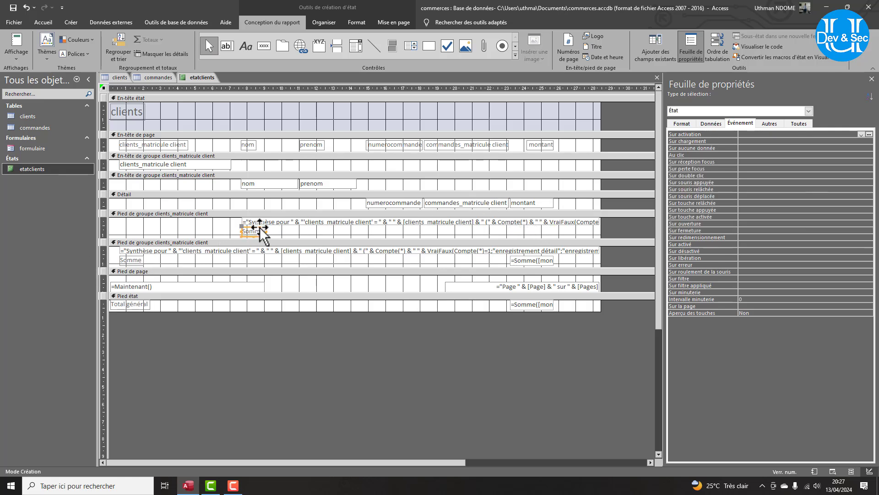
pyautogui.press('Delete')
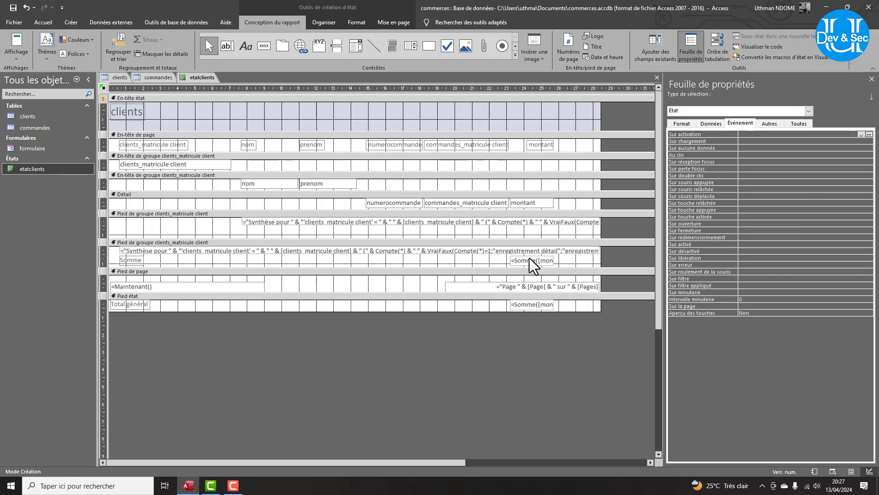
# Resize the lower footer's =Somme([montant]) box and move the Somme label beside it.
pyautogui.click(525, 264)
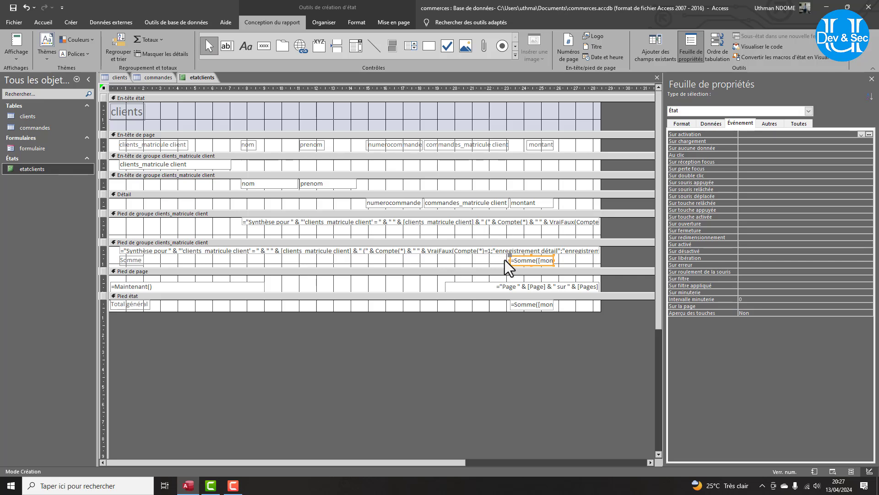
pyautogui.moveTo(490, 259); pyautogui.dragTo(489, 260)
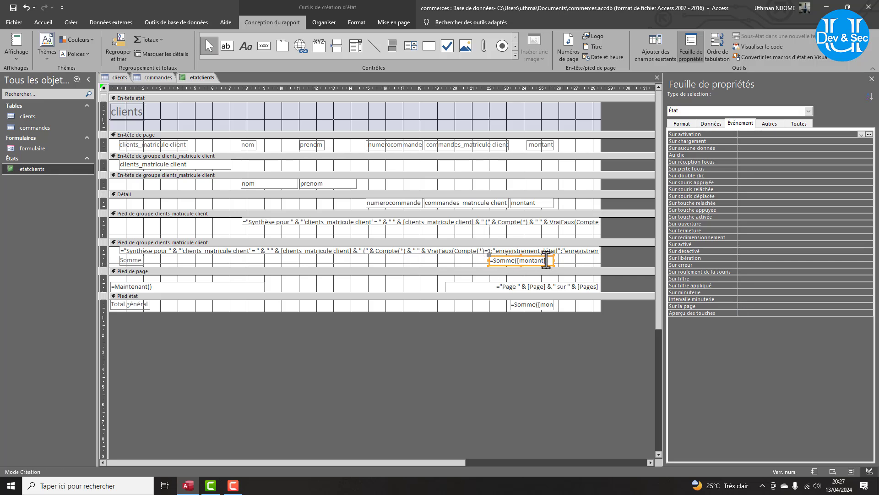
pyautogui.moveTo(554, 260); pyautogui.dragTo(540, 259)
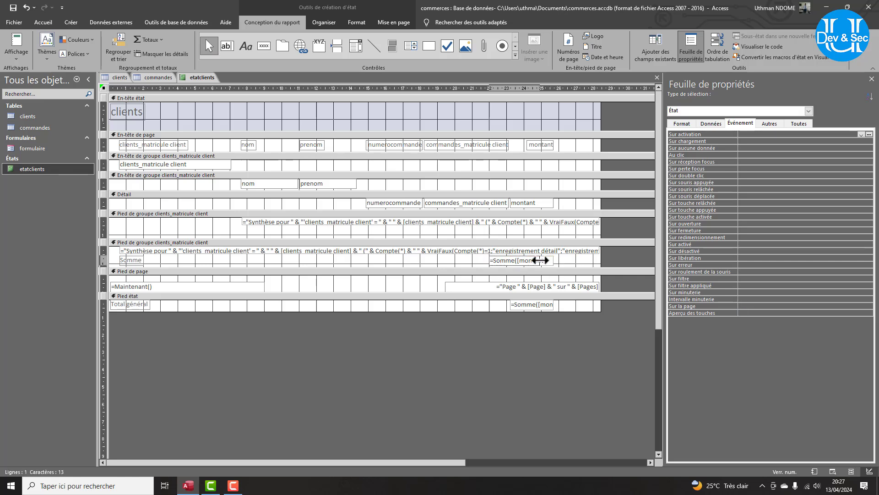
pyautogui.click(134, 259)
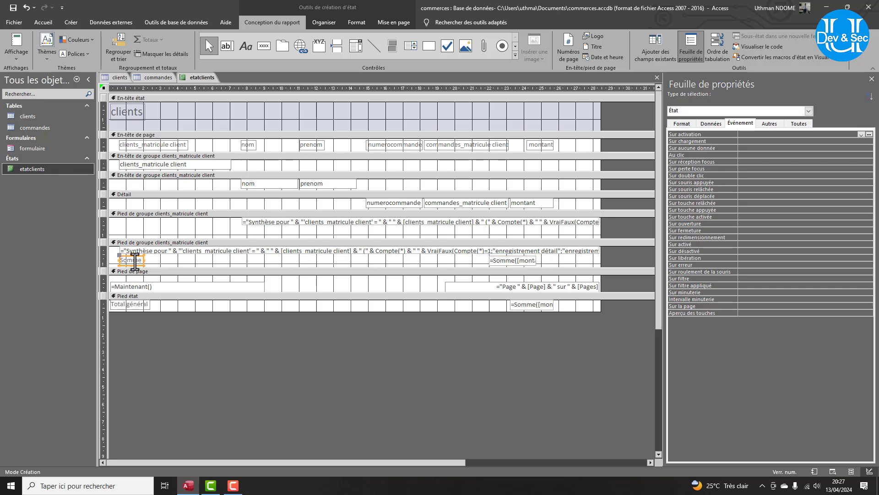
pyautogui.moveTo(133, 259); pyautogui.dragTo(459, 255)
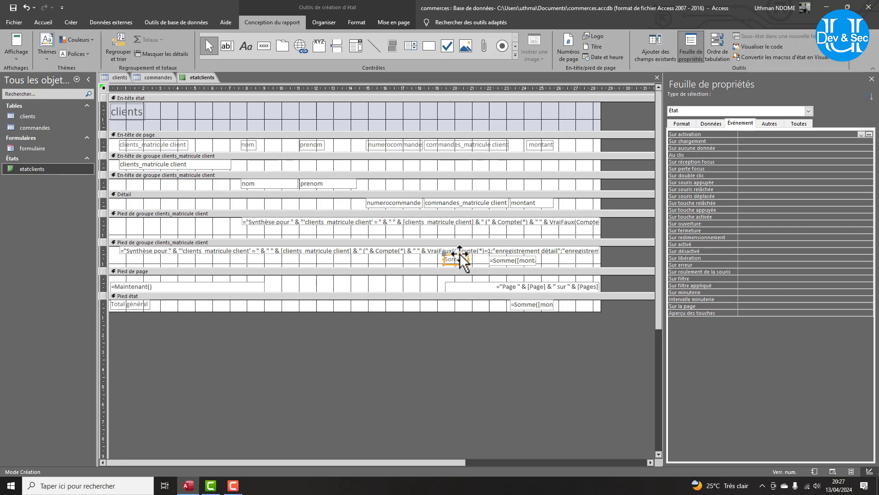
# Set the Somme label to Arial Black 14, widen it, and make the footer slightly taller.
pyautogui.click(57, 24)
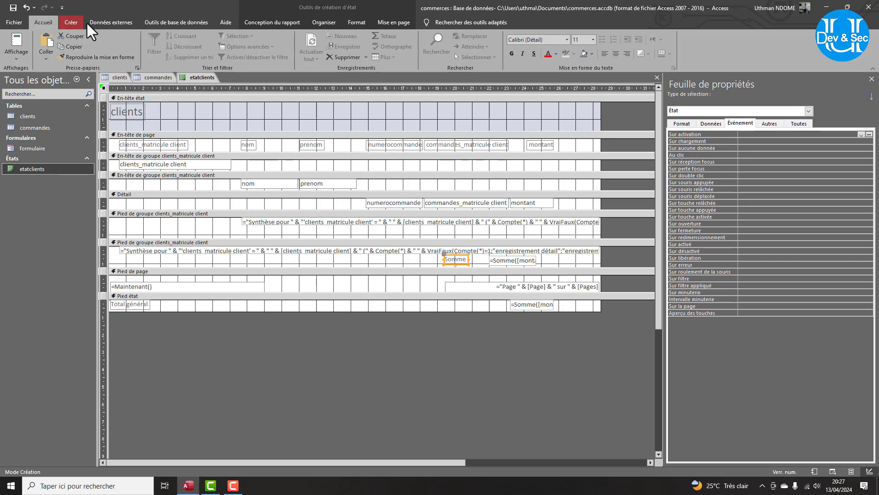
pyautogui.click(285, 27)
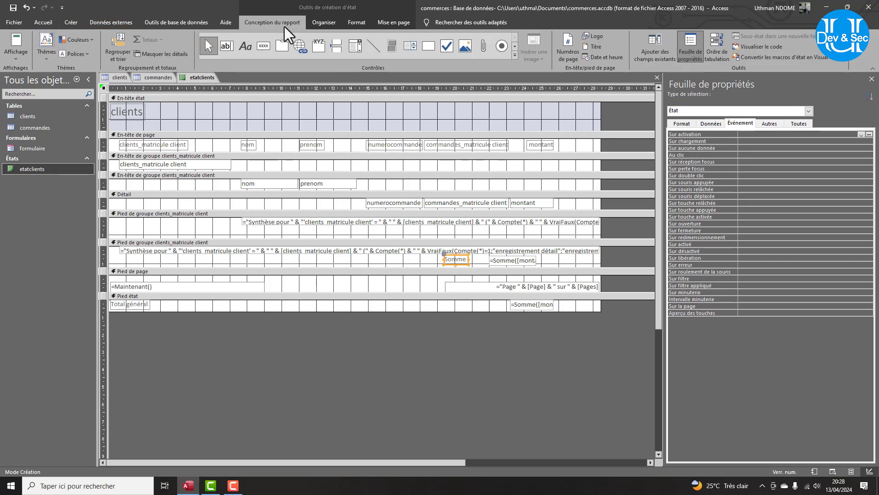
pyautogui.click(321, 27)
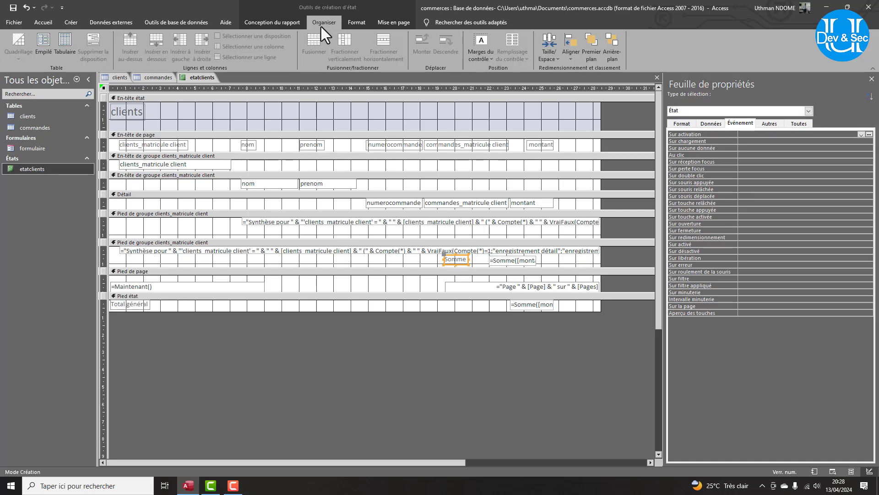
pyautogui.click(358, 25)
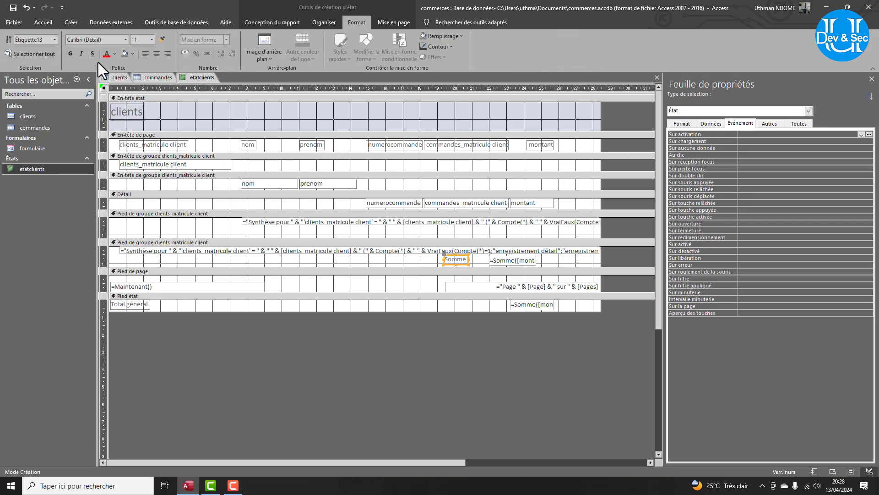
pyautogui.click(122, 41)
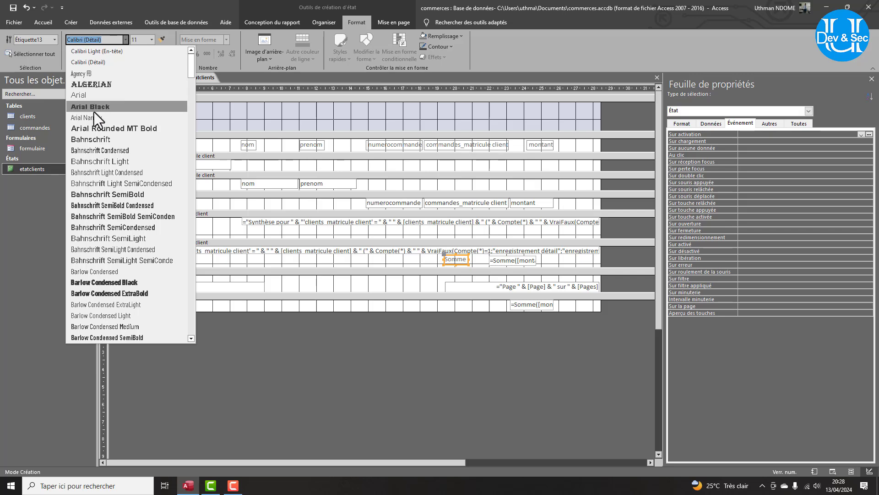
pyautogui.click(90, 107)
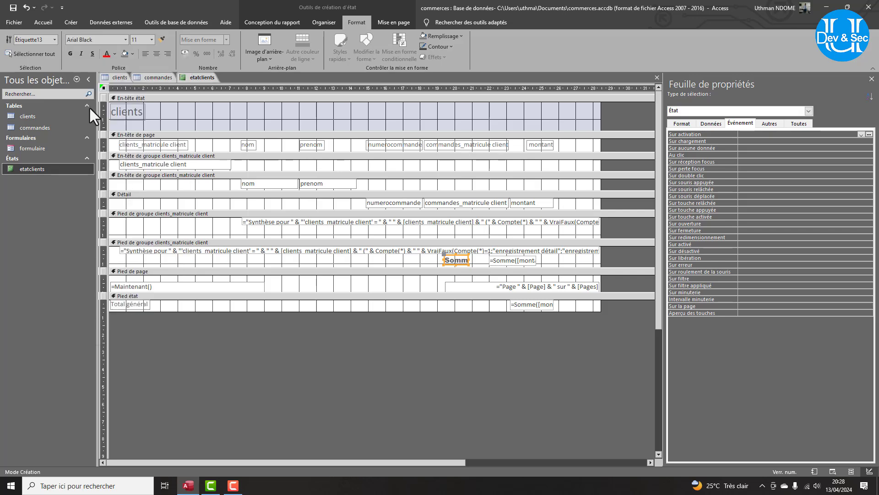
pyautogui.click(152, 40)
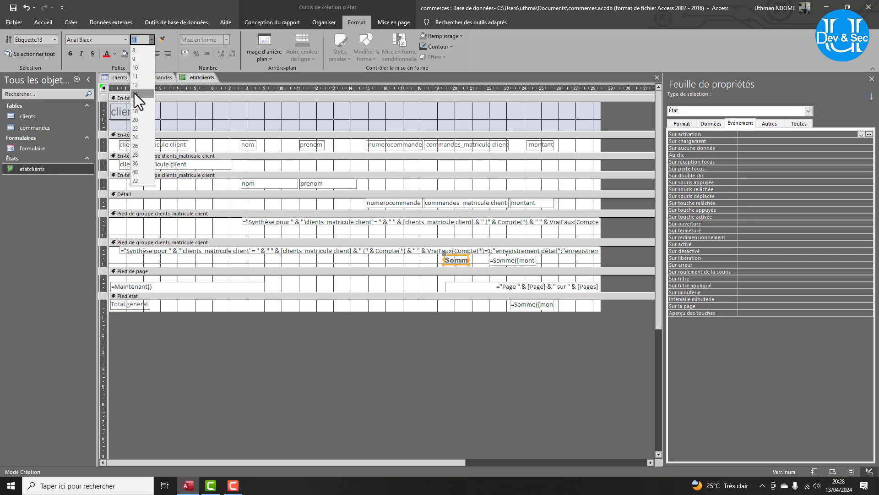
pyautogui.click(134, 93)
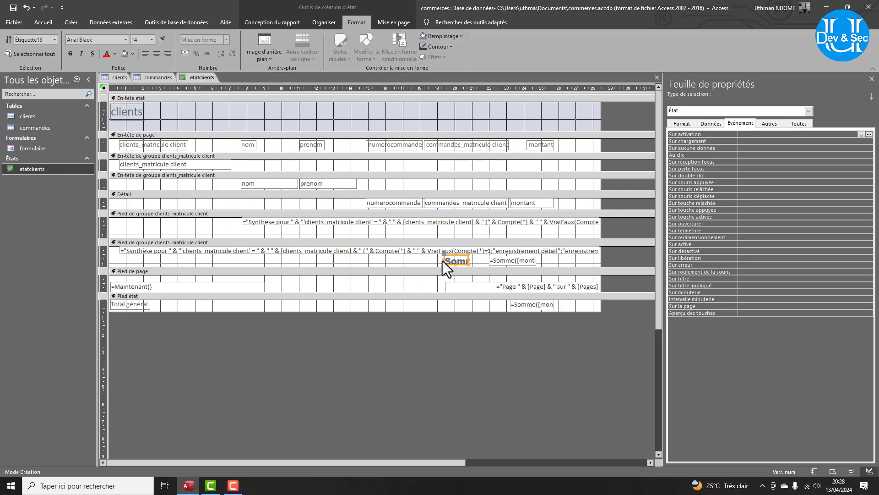
pyautogui.moveTo(444, 260); pyautogui.dragTo(406, 260)
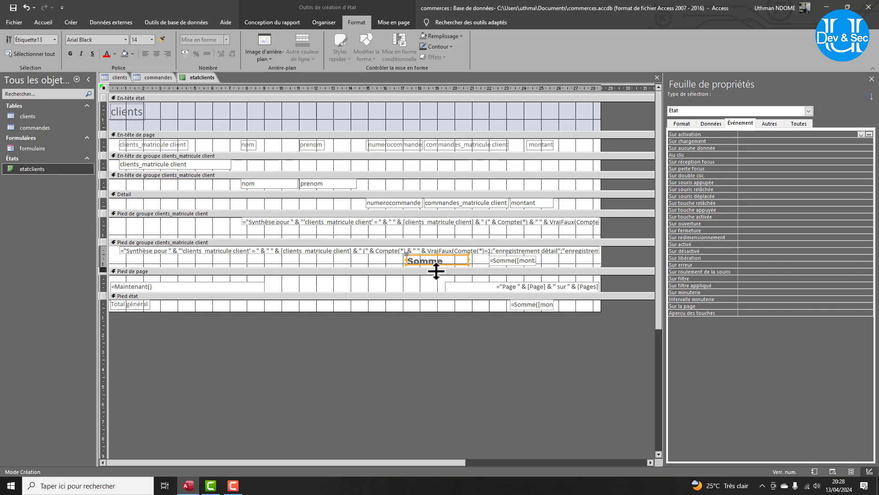
pyautogui.moveTo(437, 267); pyautogui.dragTo(436, 272)
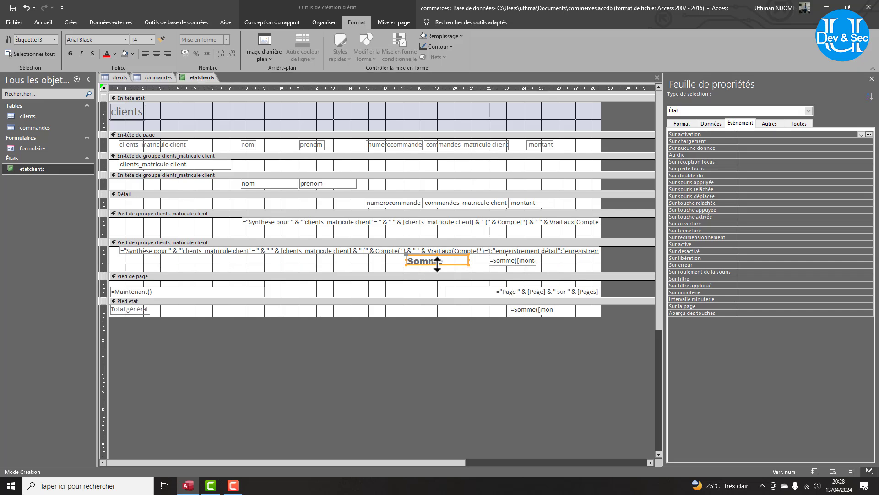
pyautogui.click(436, 271)
# Set the sum total box to Arial Black 14 and enlarge it to fit.
pyautogui.click(455, 264)
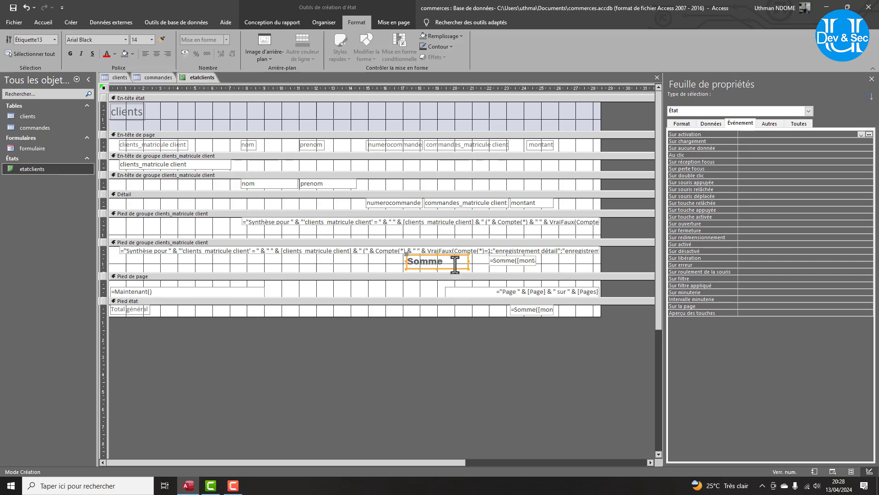
pyautogui.click(529, 258)
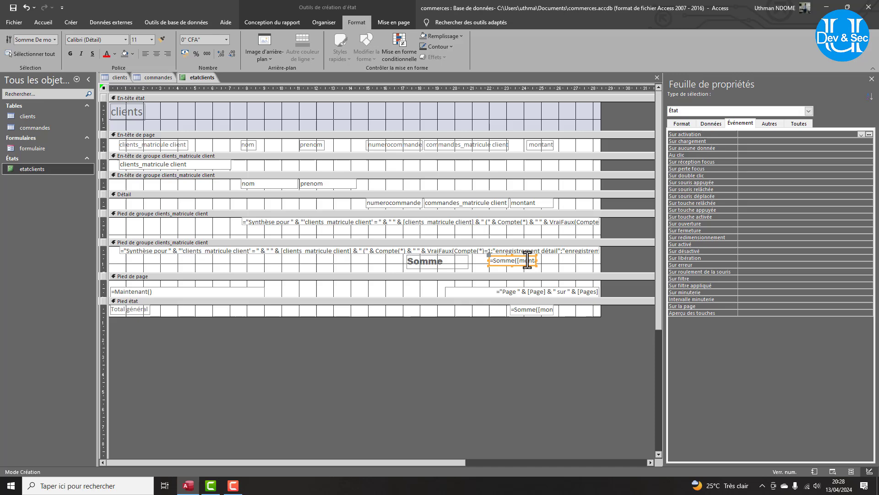
pyautogui.click(124, 42)
pyautogui.click(108, 101)
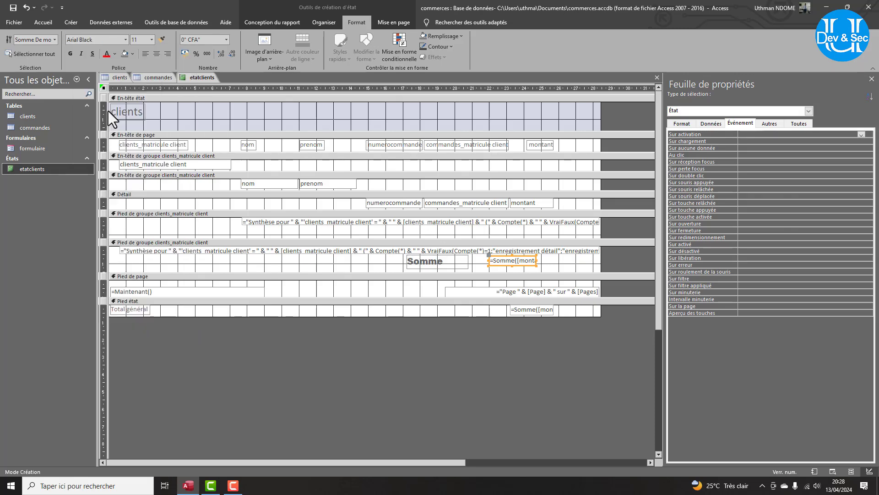
pyautogui.click(151, 40)
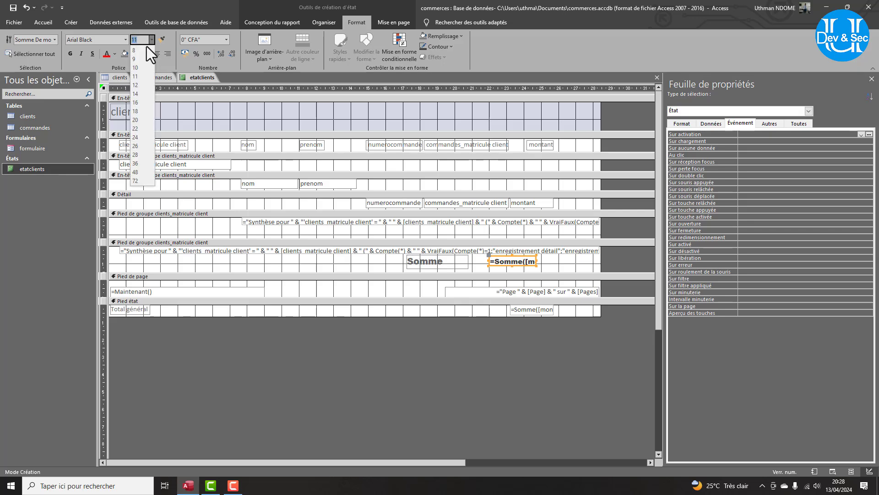
pyautogui.click(139, 94)
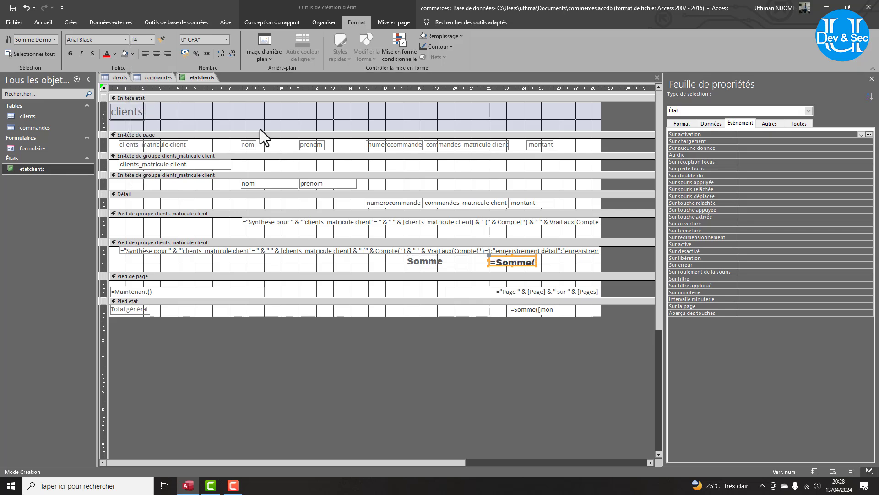
pyautogui.click(512, 264)
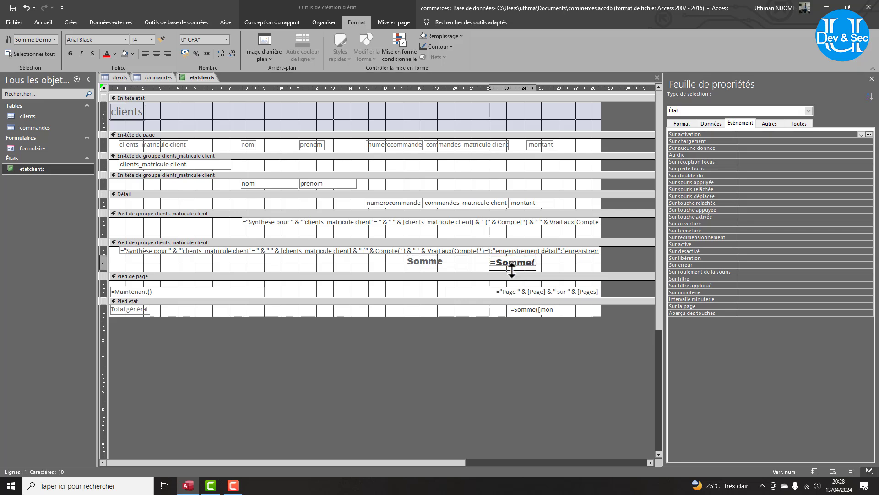
pyautogui.moveTo(512, 270); pyautogui.dragTo(545, 261)
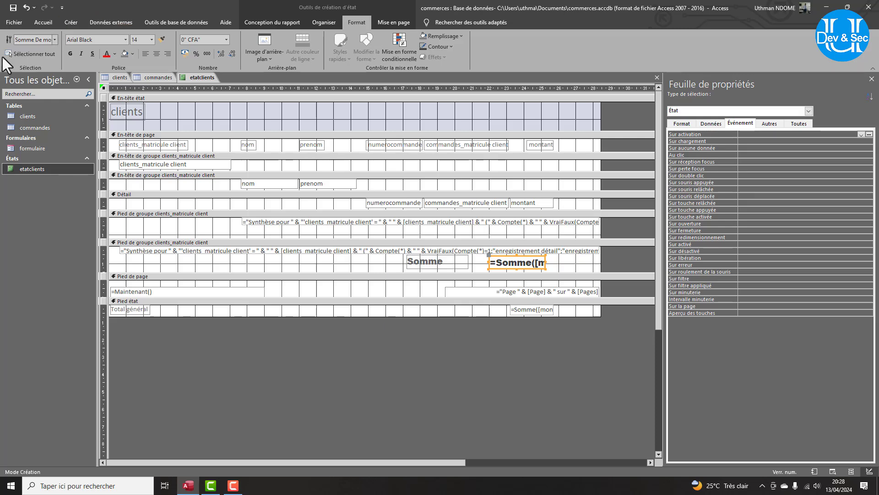
pyautogui.click(266, 23)
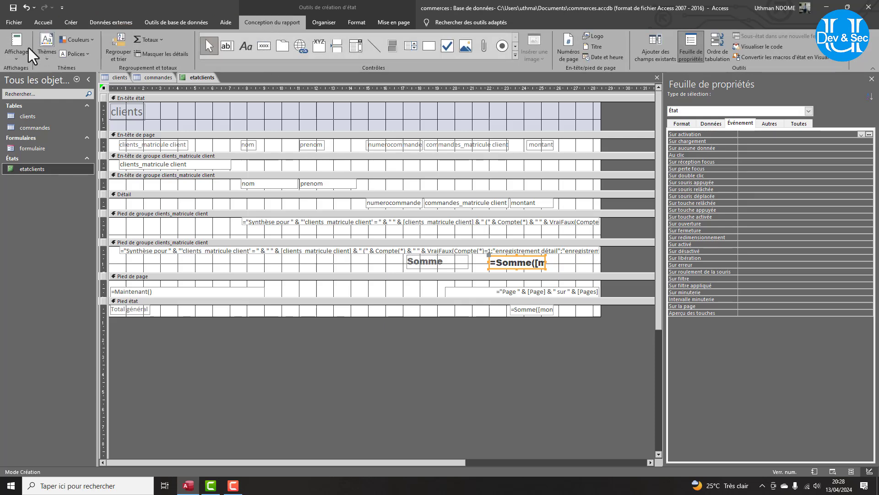
pyautogui.click(17, 53)
# Delete both 'Synthèse pour…' summary boxes from the client footers and view the report in Report view.
pyautogui.click(22, 75)
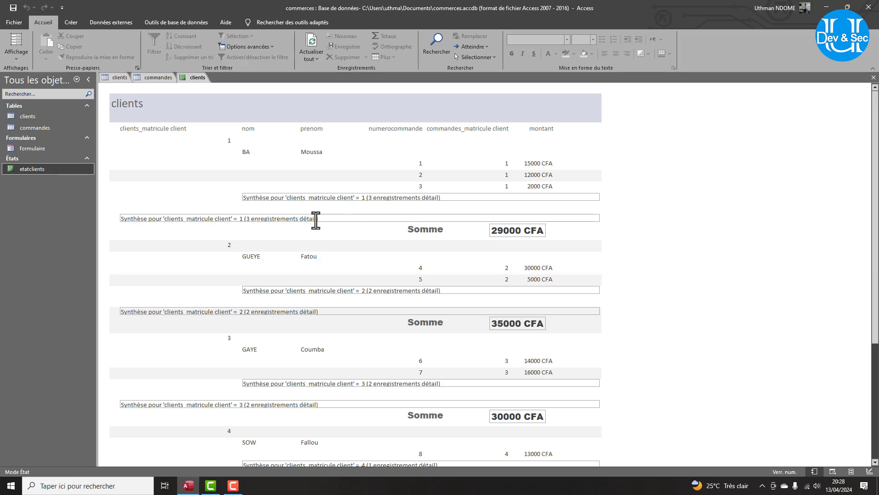
pyautogui.click(18, 51)
pyautogui.click(48, 118)
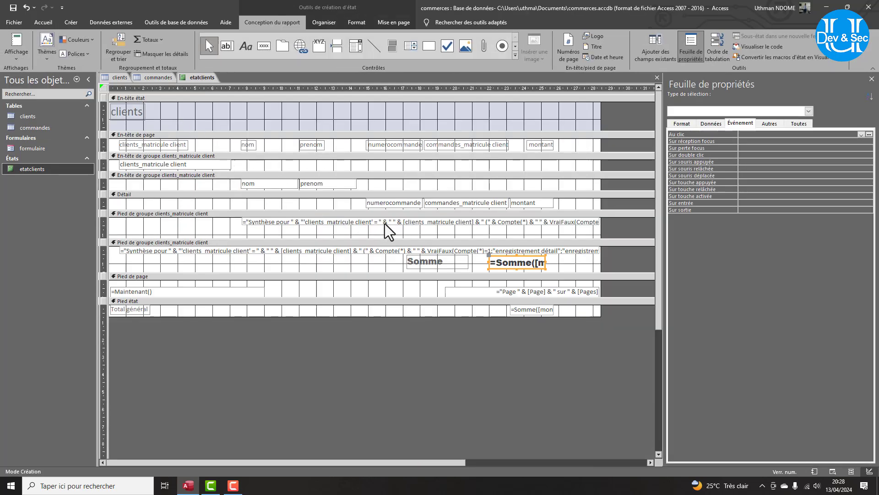
pyautogui.click(384, 223)
pyautogui.press('Delete')
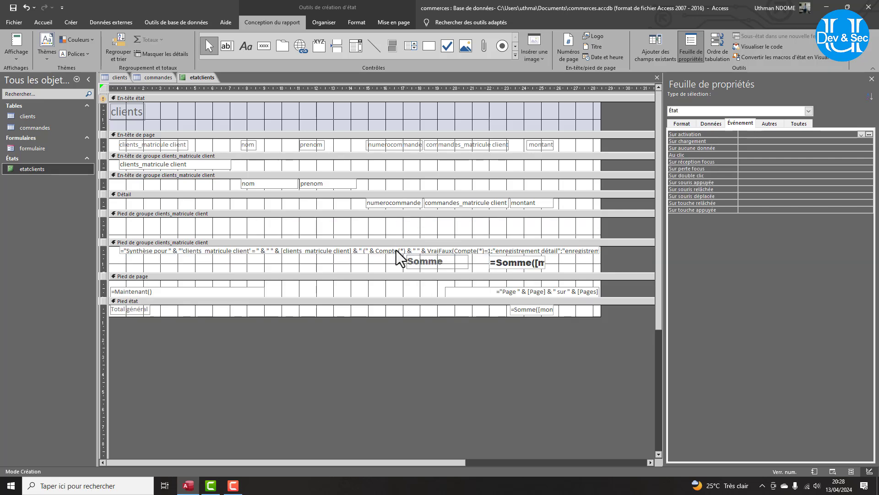
pyautogui.click(397, 250)
pyautogui.press('Delete')
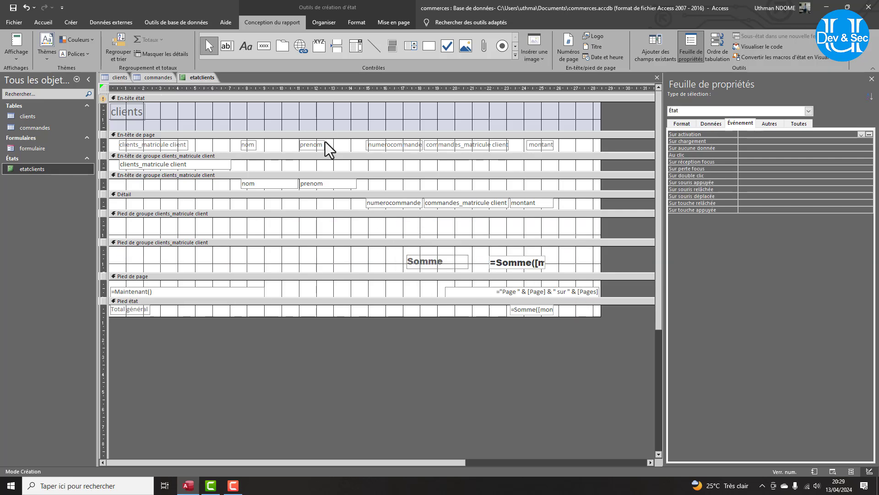
pyautogui.click(16, 44)
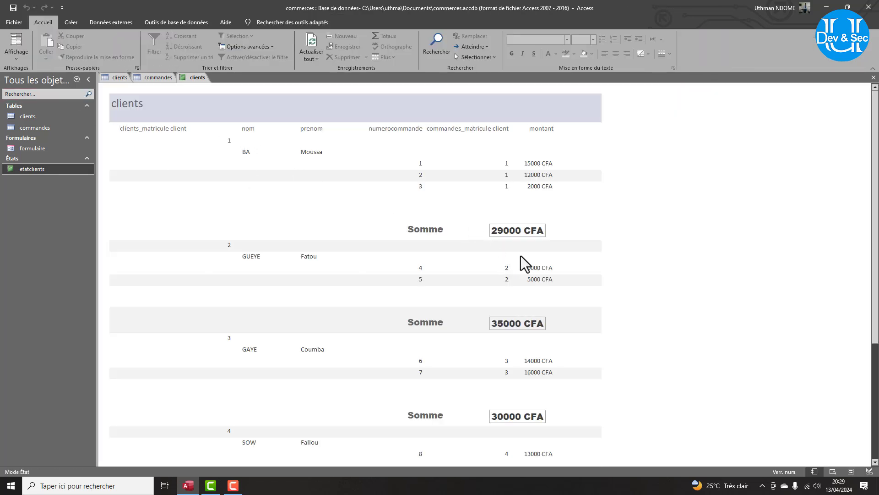
# Review the per-client Somme totals in Report view, then switch etatclients back to Design view.
pyautogui.scroll(-6, 443, 266)
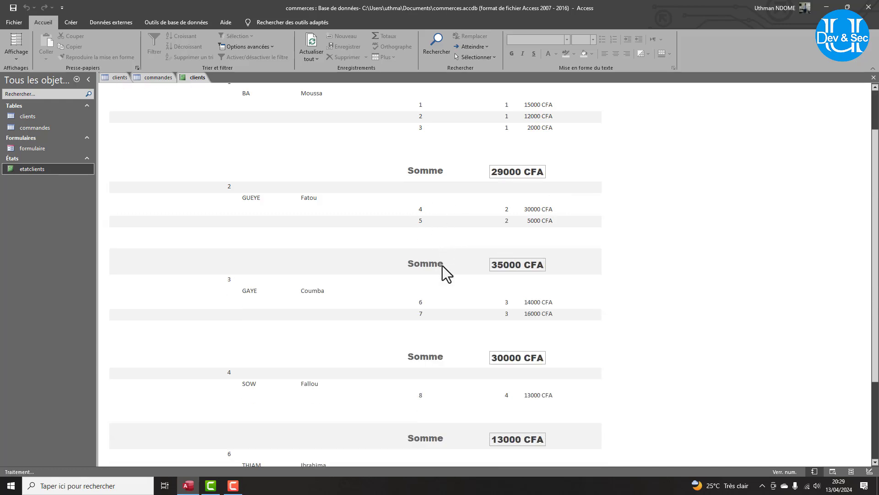
pyautogui.scroll(5, 442, 266)
pyautogui.scroll(-3, 442, 266)
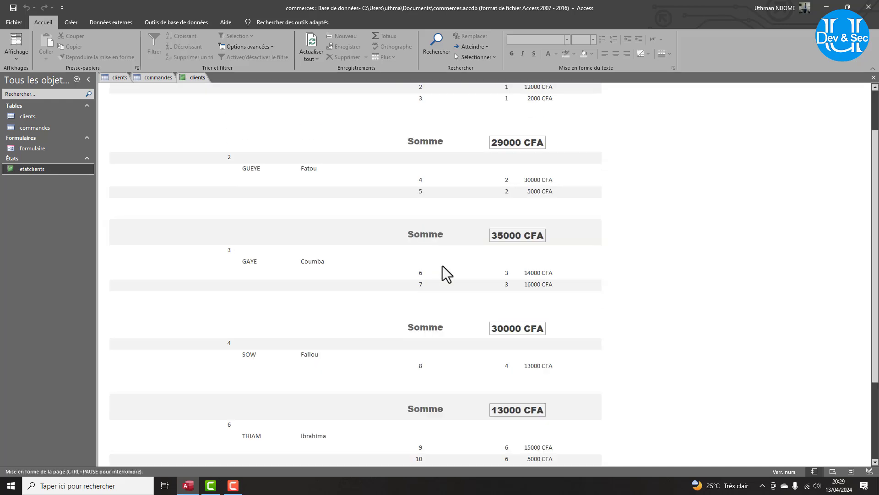
pyautogui.scroll(3, 442, 266)
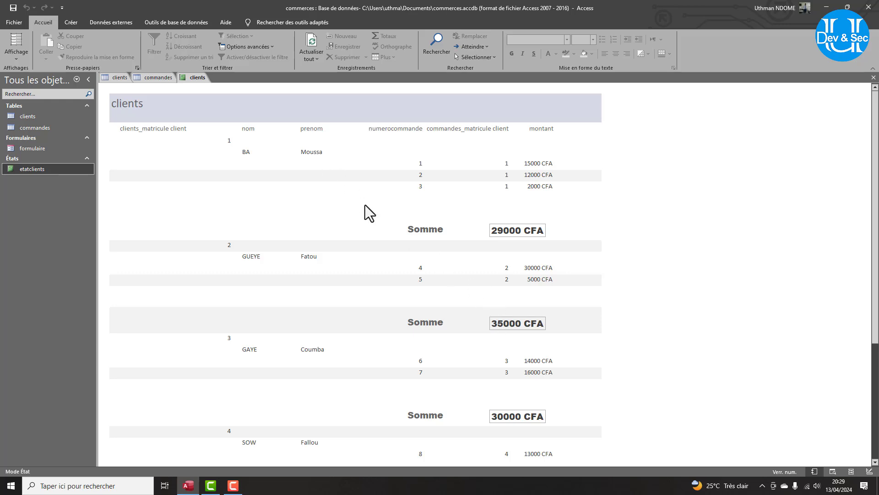
pyautogui.scroll(-2, 371, 208)
pyautogui.scroll(2, 378, 212)
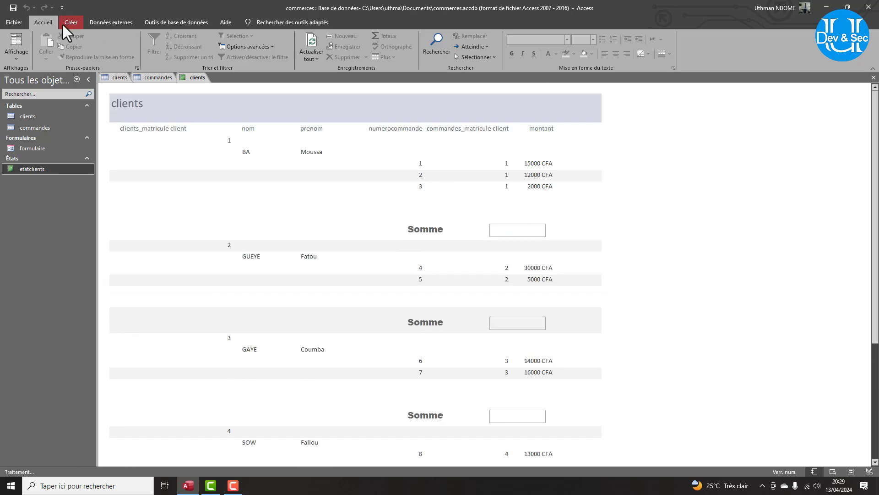
pyautogui.click(18, 56)
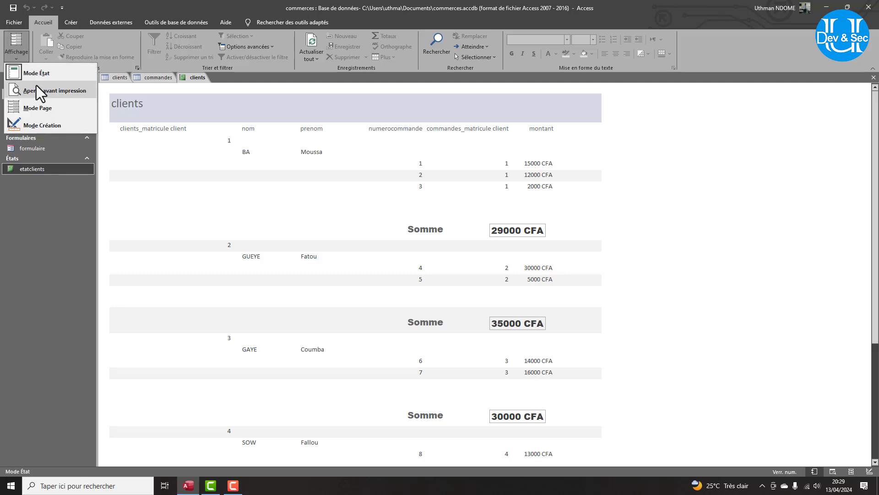
pyautogui.click(40, 128)
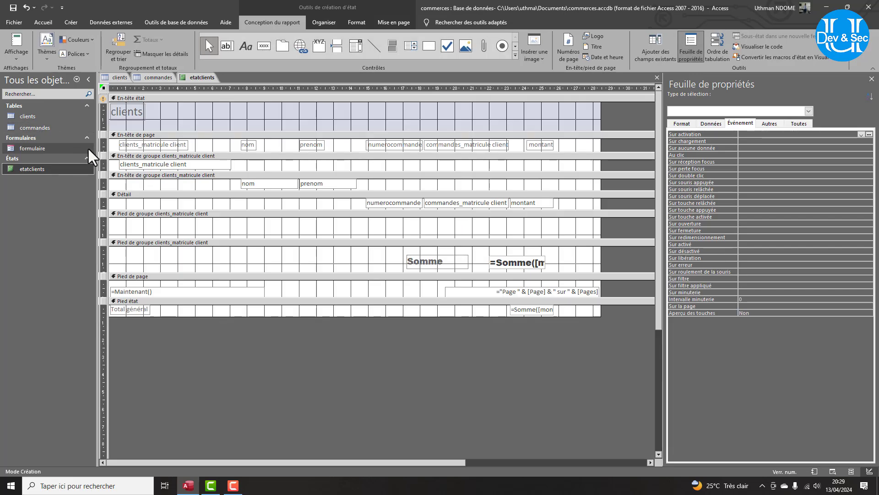
# Check the client group header's page break setting, then show etatclients in print preview.
pyautogui.click(126, 156)
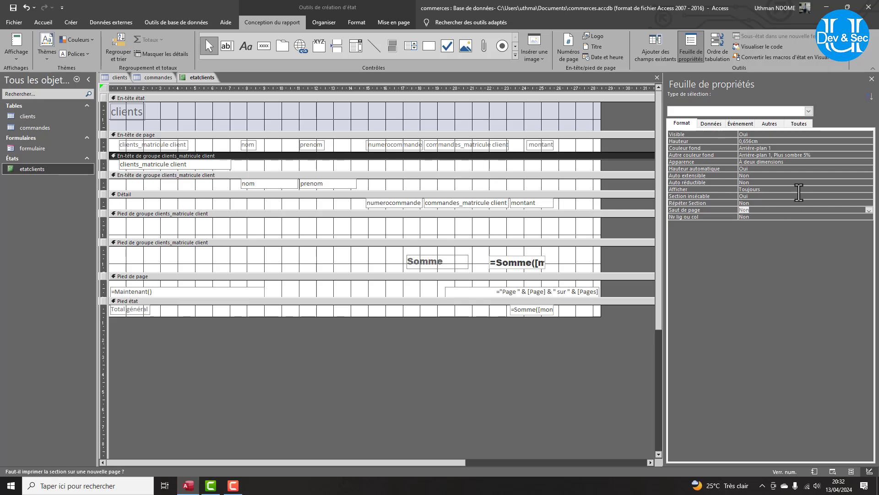
pyautogui.click(869, 211)
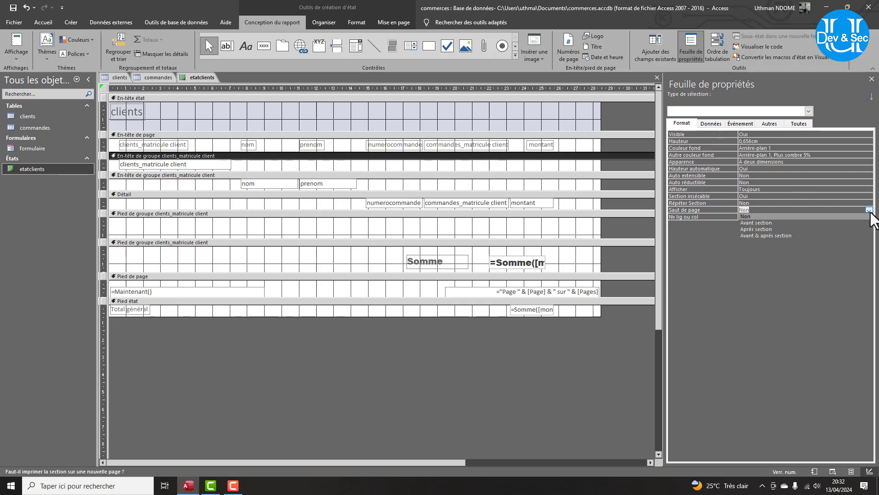
pyautogui.click(764, 223)
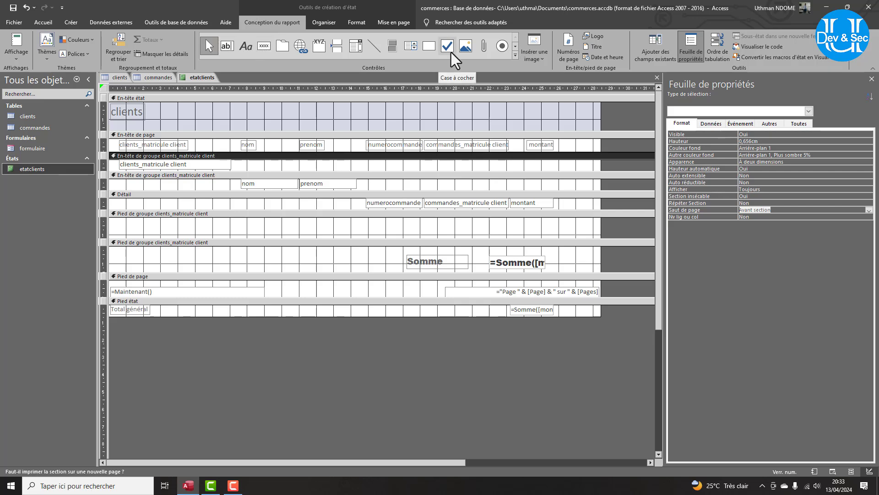
pyautogui.click(16, 54)
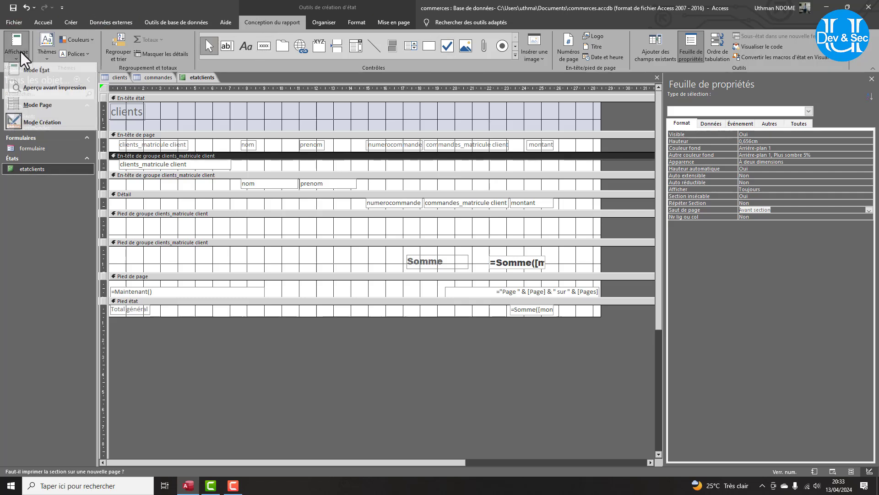
pyautogui.click(30, 91)
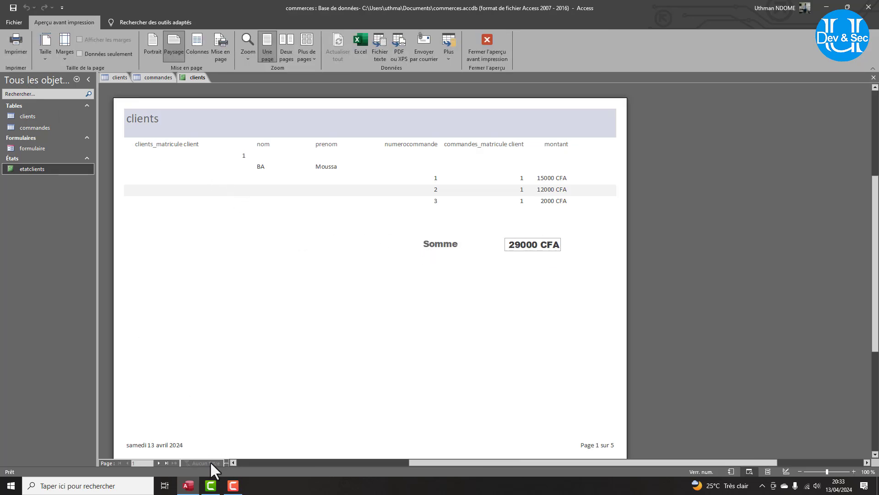
pyautogui.click(157, 462)
pyautogui.click(157, 462)
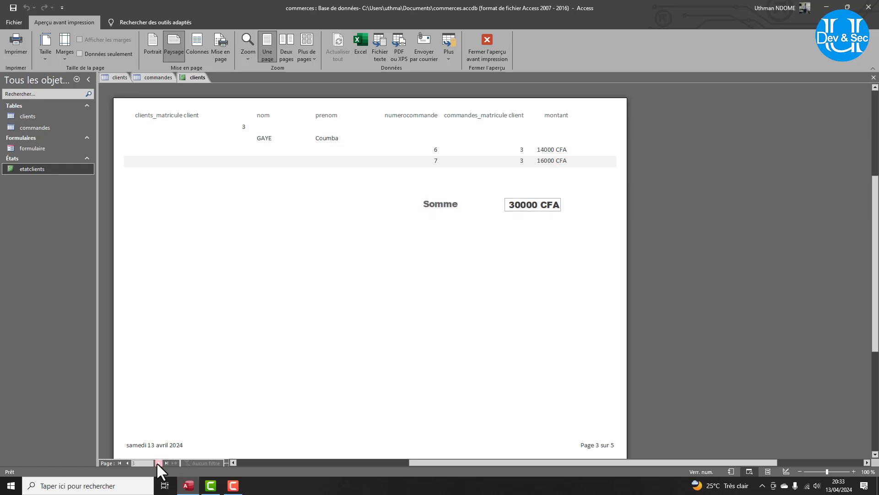
pyautogui.click(157, 462)
pyautogui.click(157, 462)
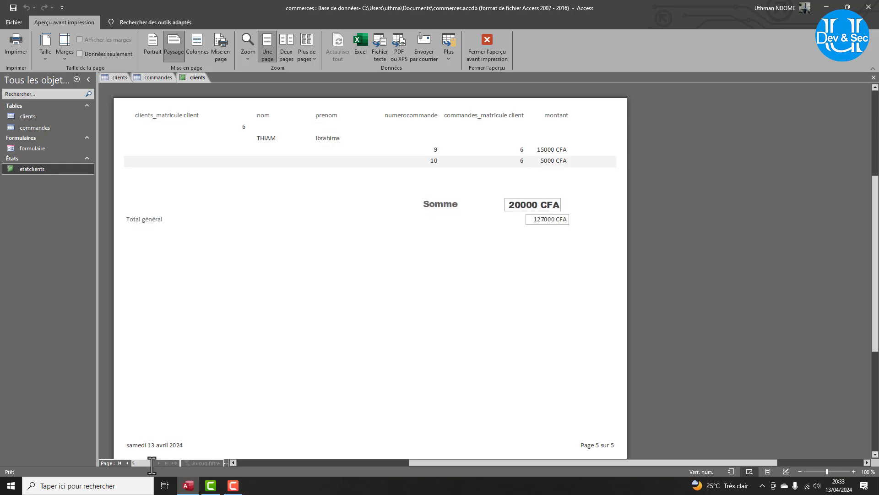
pyautogui.click(126, 463)
pyautogui.click(127, 464)
pyautogui.click(126, 464)
pyautogui.click(126, 464)
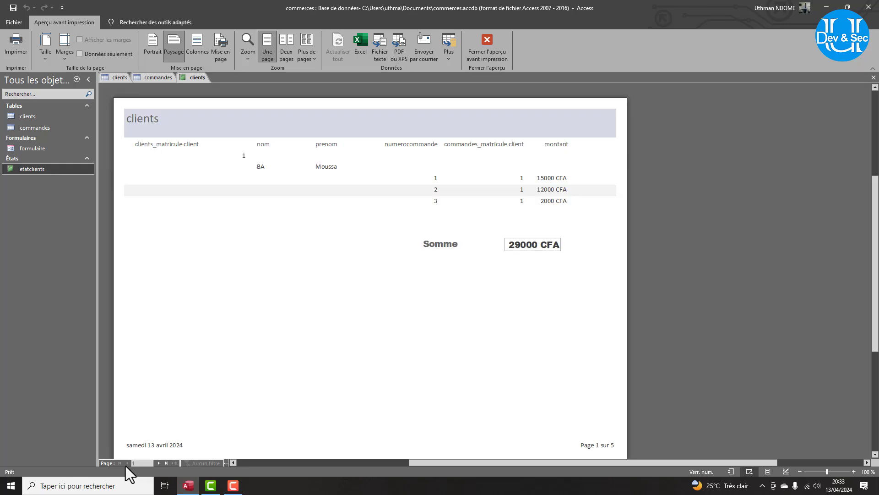
pyautogui.click(157, 462)
pyautogui.click(157, 462)
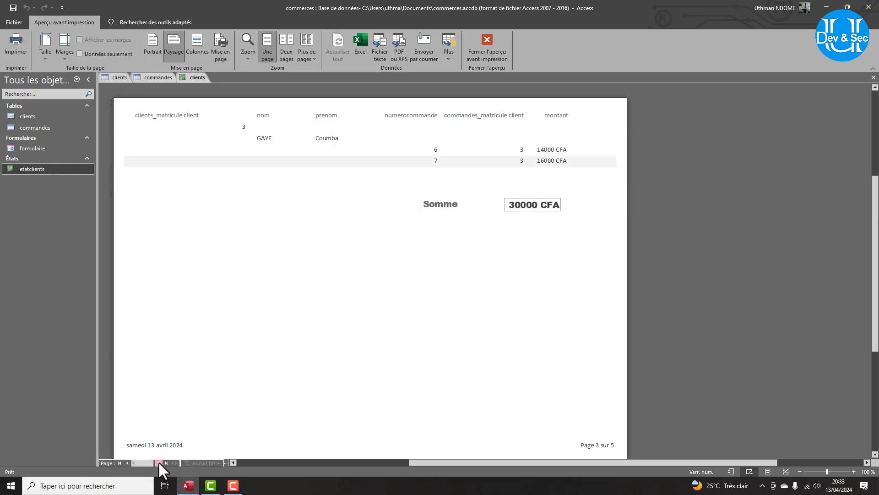
pyautogui.click(158, 462)
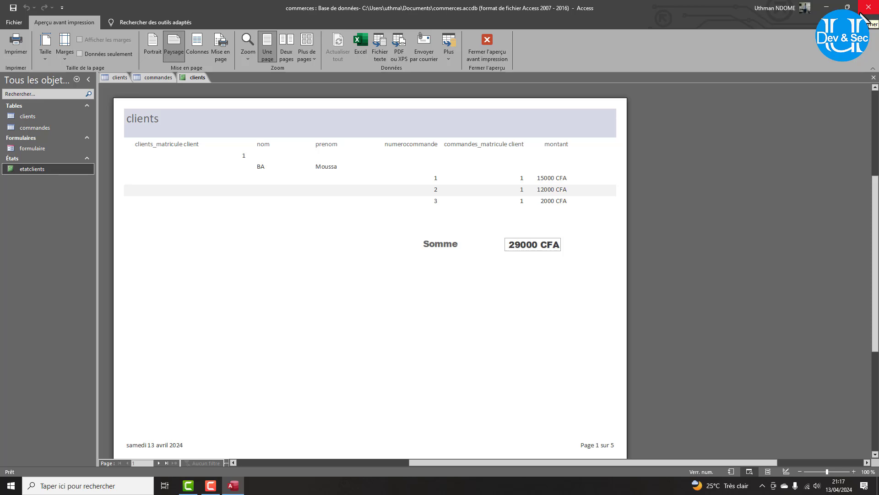
# Export the clients table to Excel as clientsexcel.xlsx without saving the export steps.
pyautogui.doubleClick(28, 117)
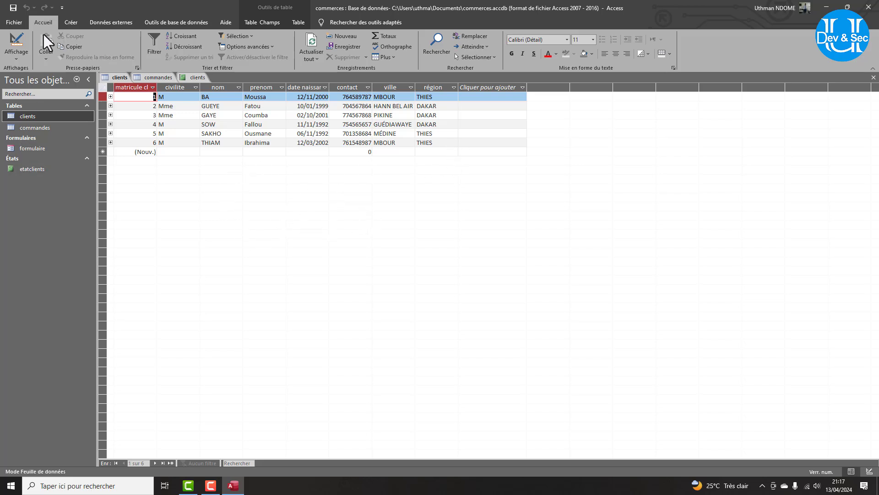
pyautogui.click(110, 21)
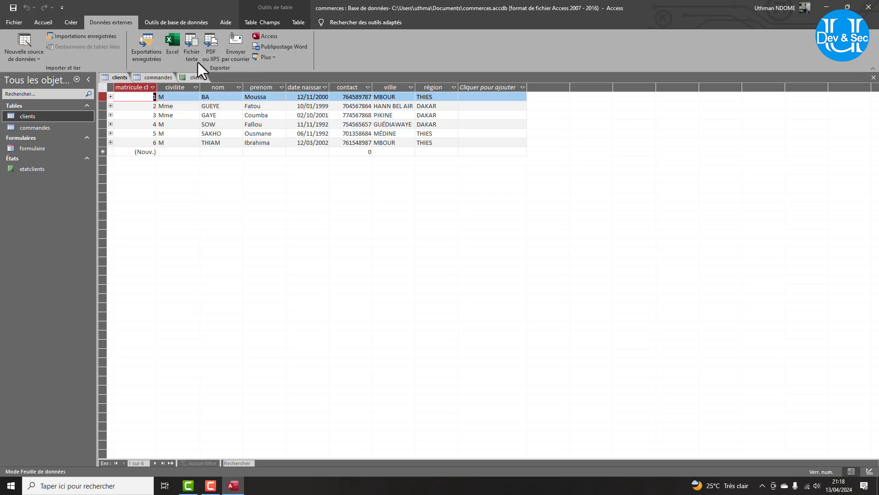
pyautogui.click(174, 39)
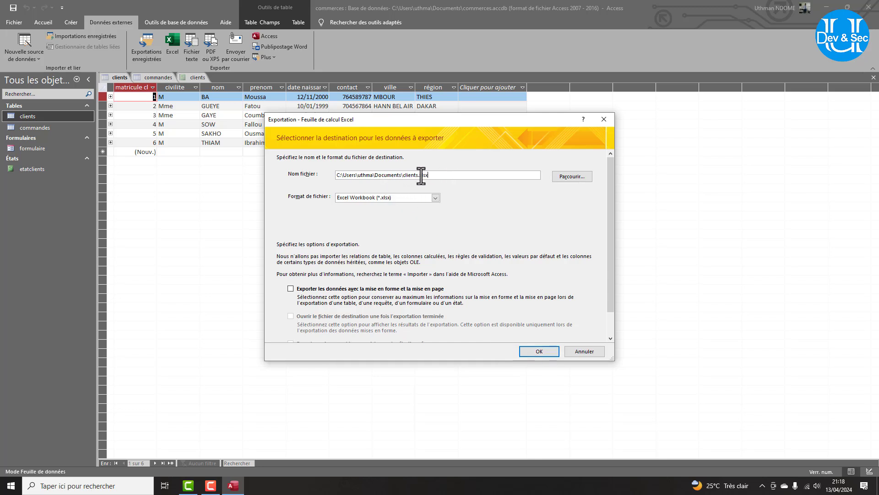
pyautogui.moveTo(418, 175); pyautogui.dragTo(404, 176)
pyautogui.click(415, 177)
pyautogui.click(543, 353)
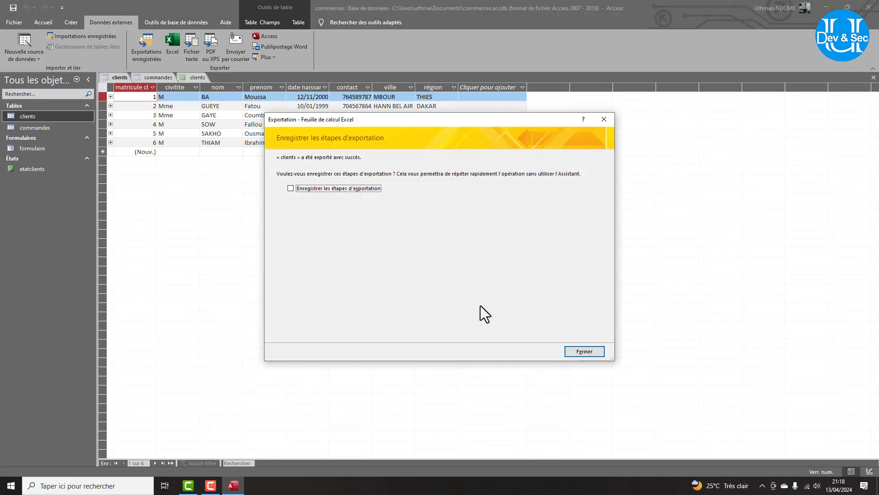
pyautogui.click(580, 352)
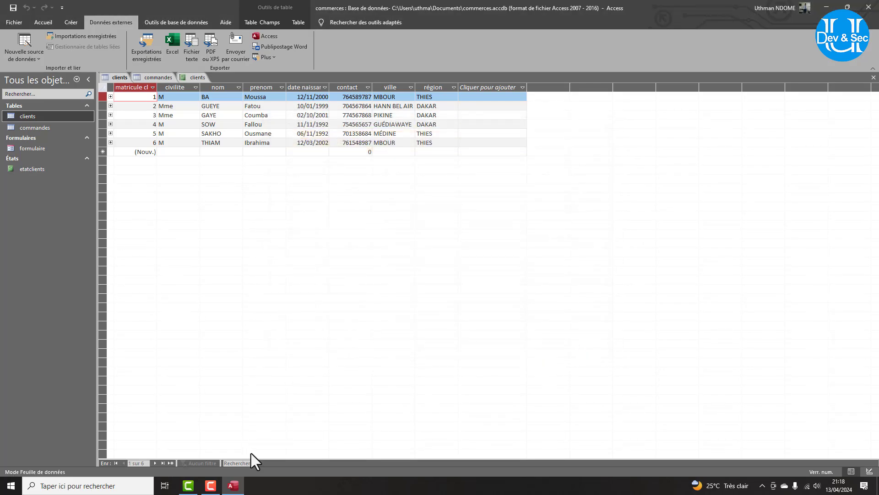
# Open clientsexcel.xlsx from the Documents folder in File Explorer.
pyautogui.press('super+e')
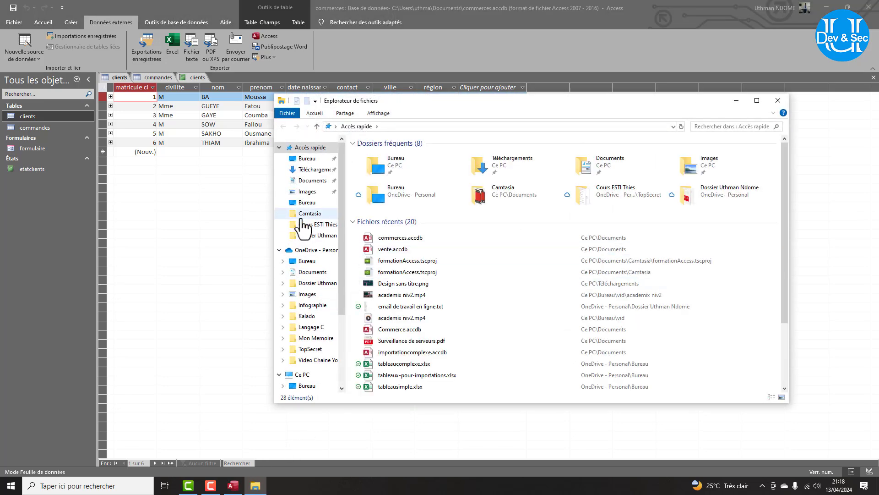
pyautogui.click(313, 180)
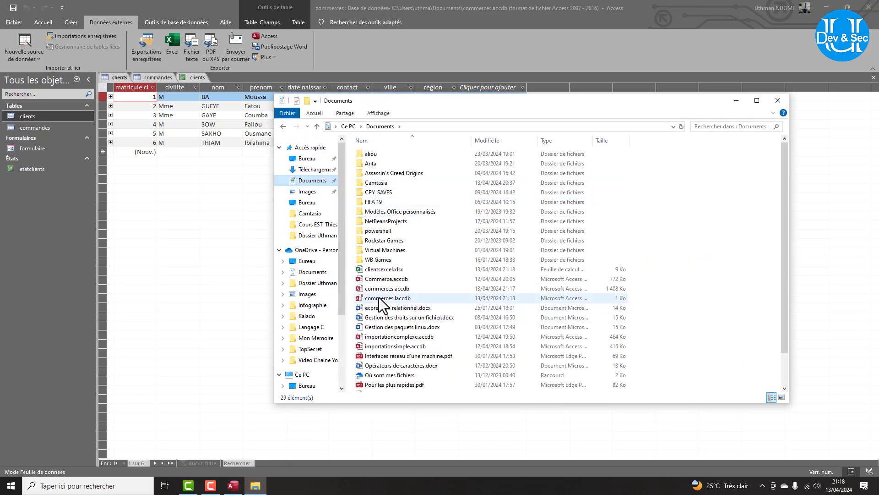
pyautogui.doubleClick(377, 272)
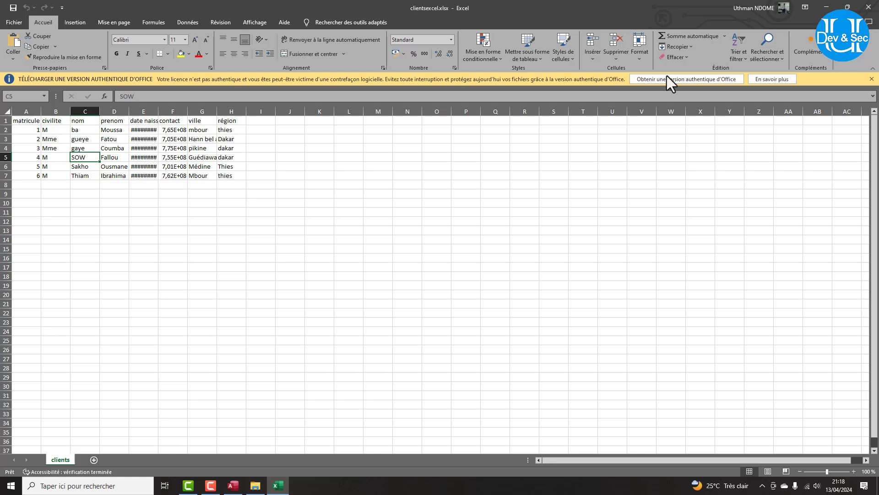
# Dismiss the licence warning, widen column F, and inspect the birth dates in column E.
pyautogui.click(871, 79)
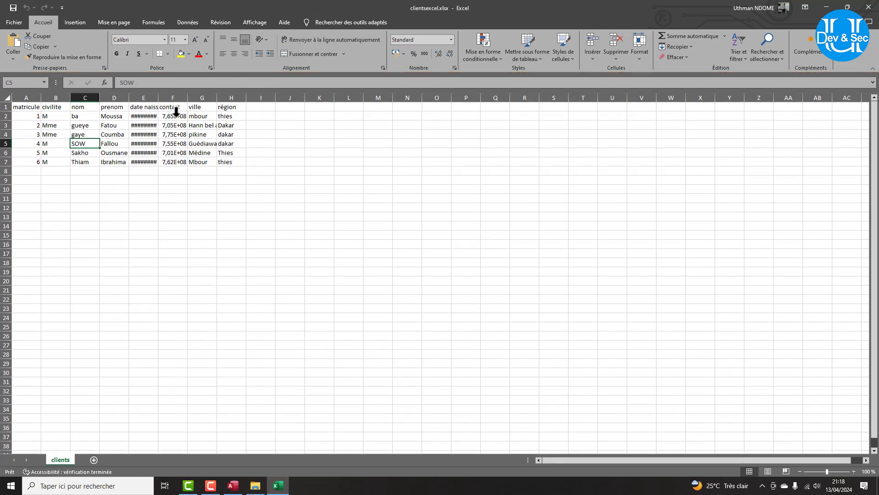
pyautogui.moveTo(188, 98); pyautogui.dragTo(218, 96)
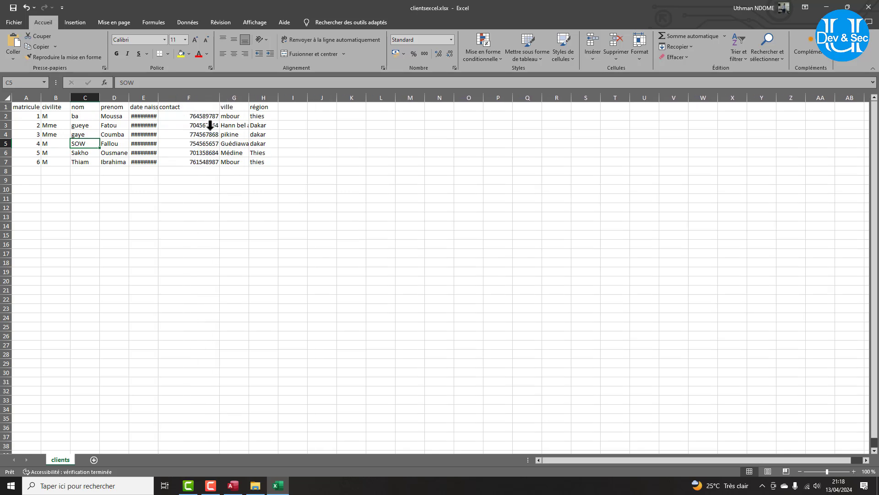
pyautogui.click(139, 117)
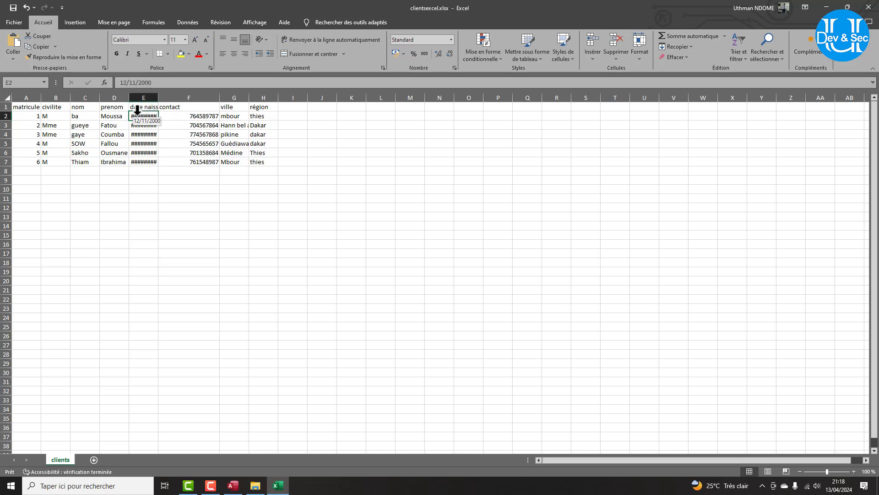
pyautogui.click(142, 125)
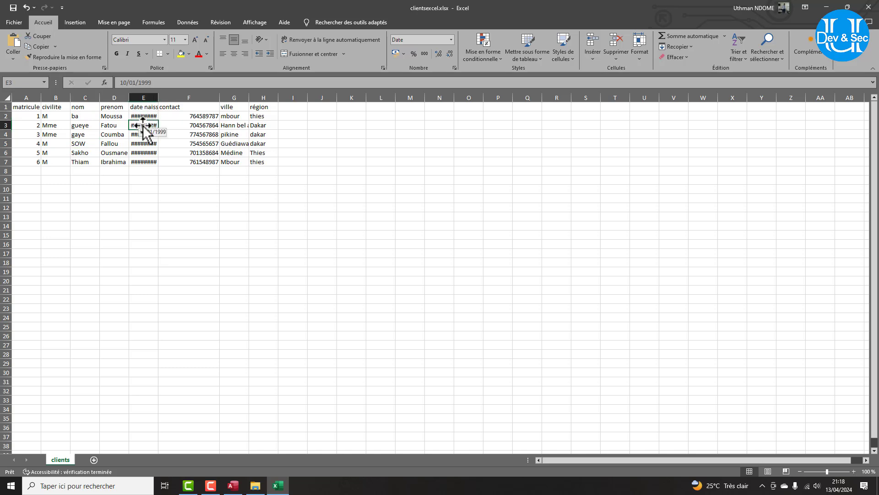
pyautogui.click(145, 134)
# Format birth dates E2:E7 as Date courte so they read like 12/11/2000.
pyautogui.moveTo(143, 117); pyautogui.dragTo(144, 163)
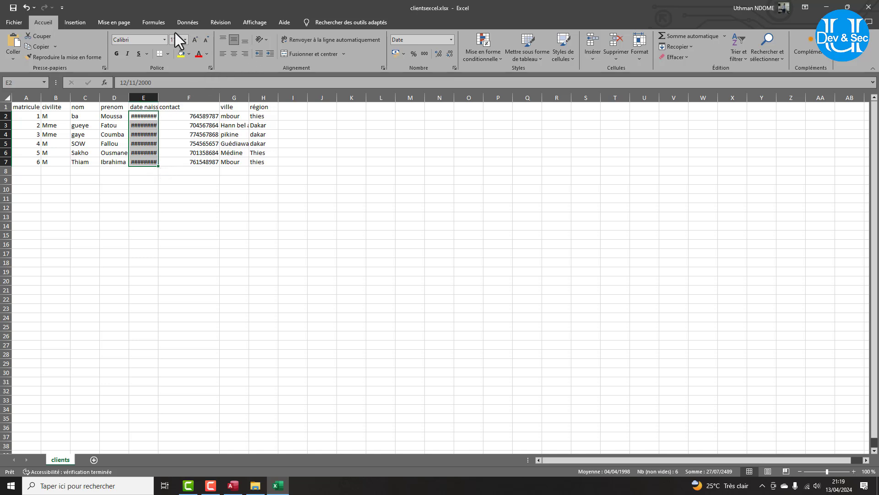
pyautogui.click(156, 23)
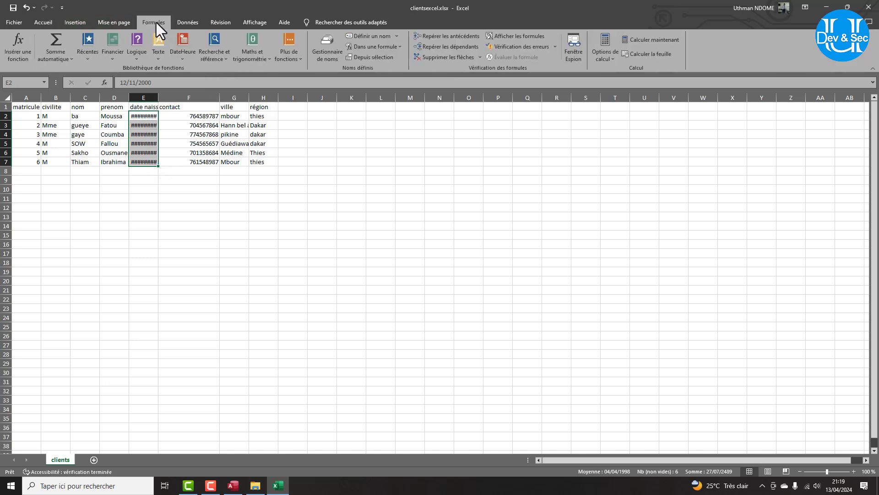
pyautogui.click(76, 22)
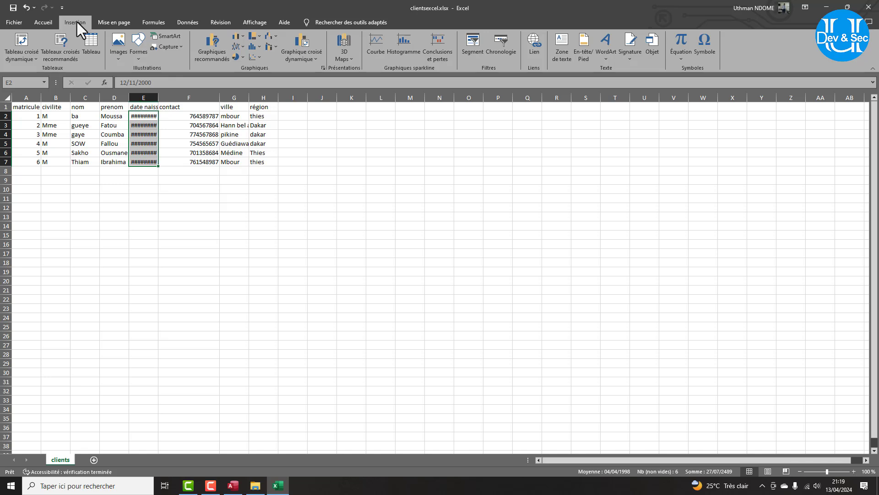
pyautogui.click(43, 23)
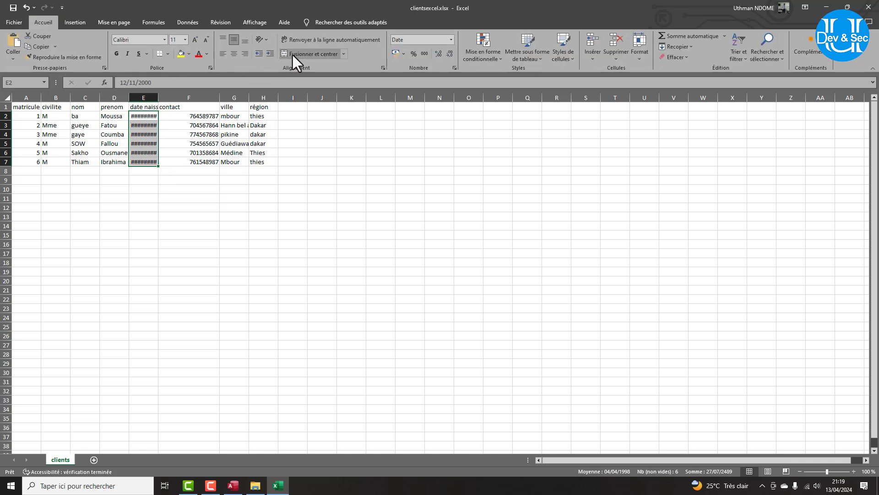
pyautogui.click(451, 40)
pyautogui.click(422, 59)
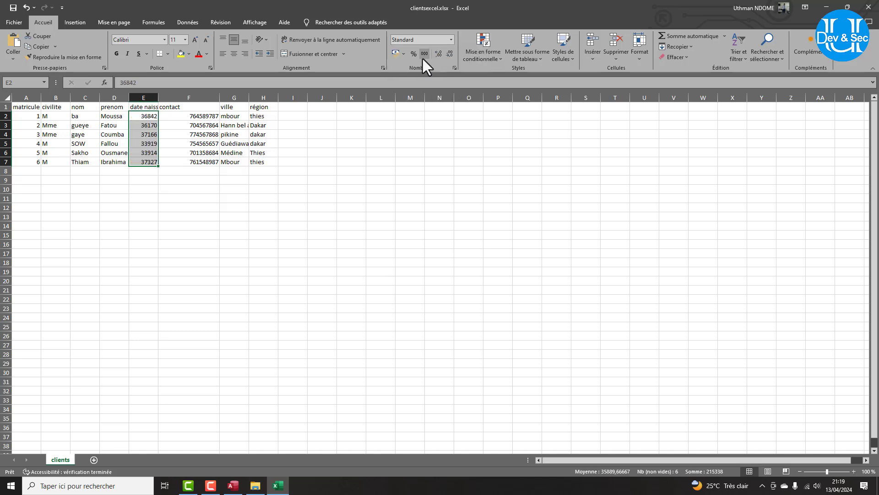
pyautogui.click(451, 40)
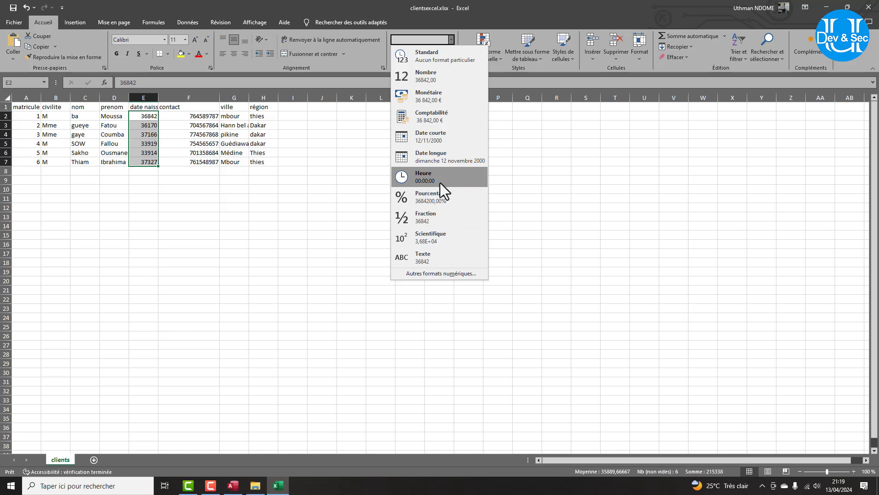
pyautogui.click(431, 138)
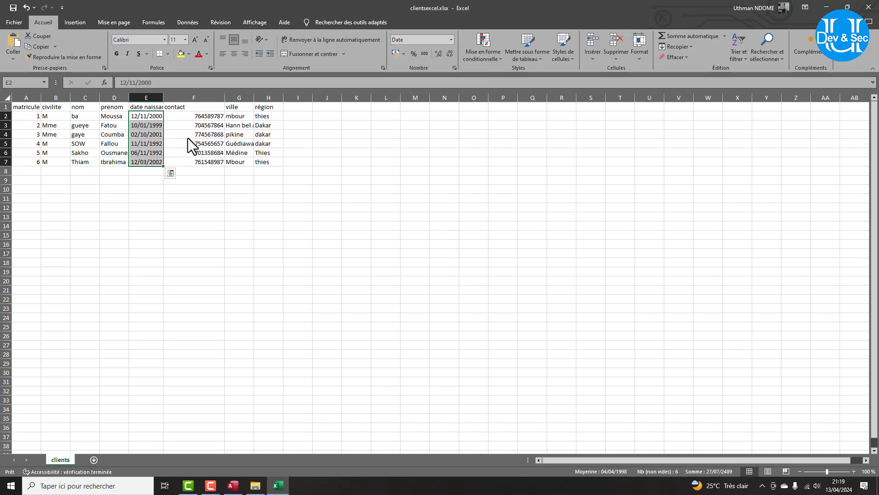
pyautogui.click(50, 119)
pyautogui.moveTo(149, 117); pyautogui.dragTo(159, 166)
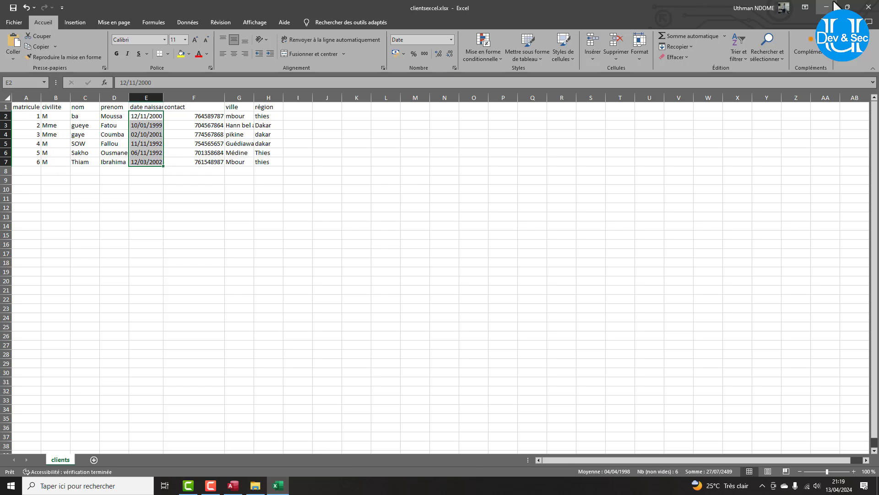
# Close Excel and create a new blank Access database named simple.
pyautogui.click(876, 14)
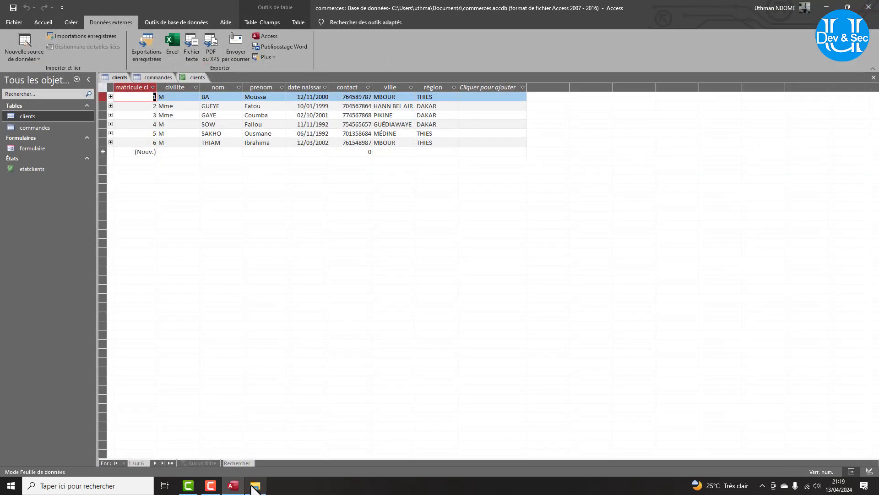
pyautogui.click(12, 22)
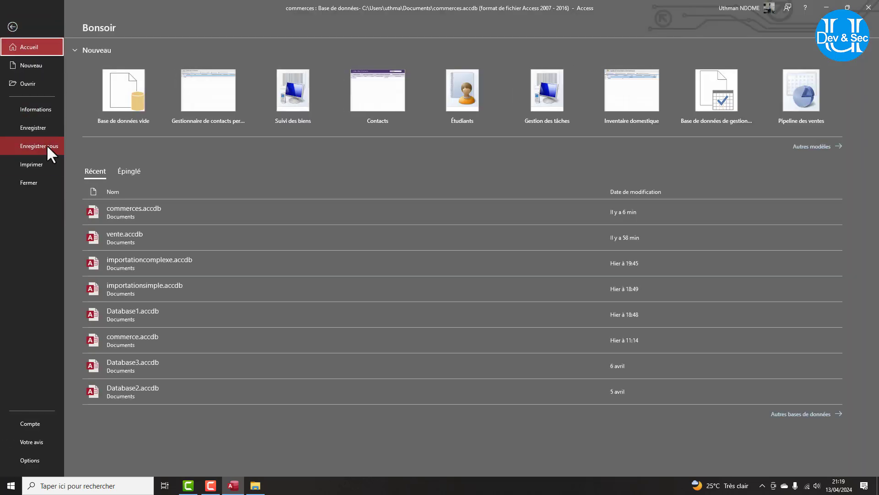
pyautogui.click(115, 94)
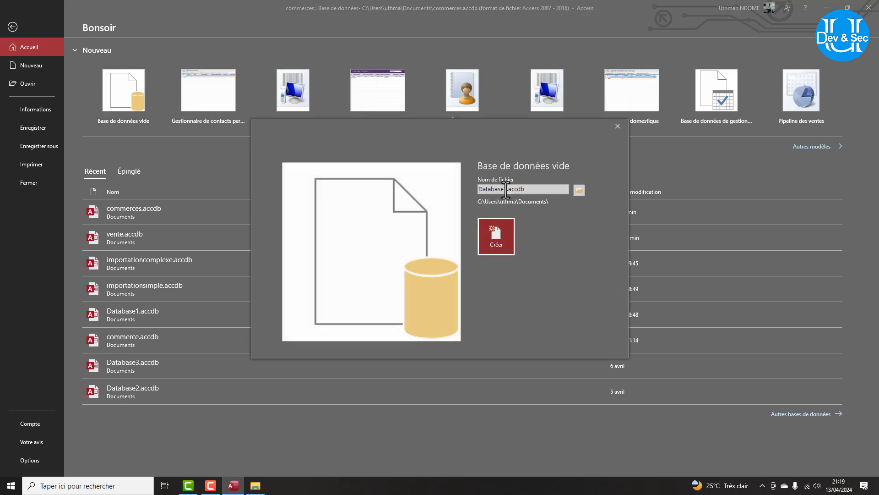
pyautogui.click(508, 189)
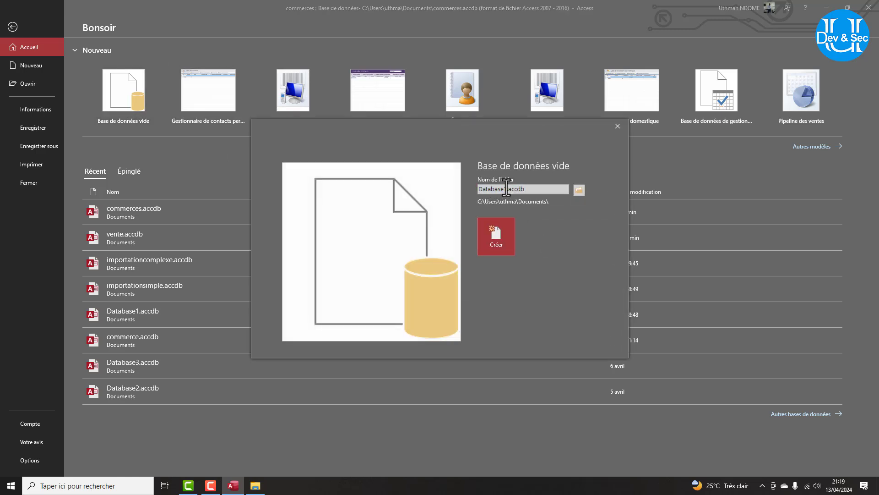
pyautogui.moveTo(507, 189); pyautogui.dragTo(477, 189)
pyautogui.write('simple')
pyautogui.press('Return')
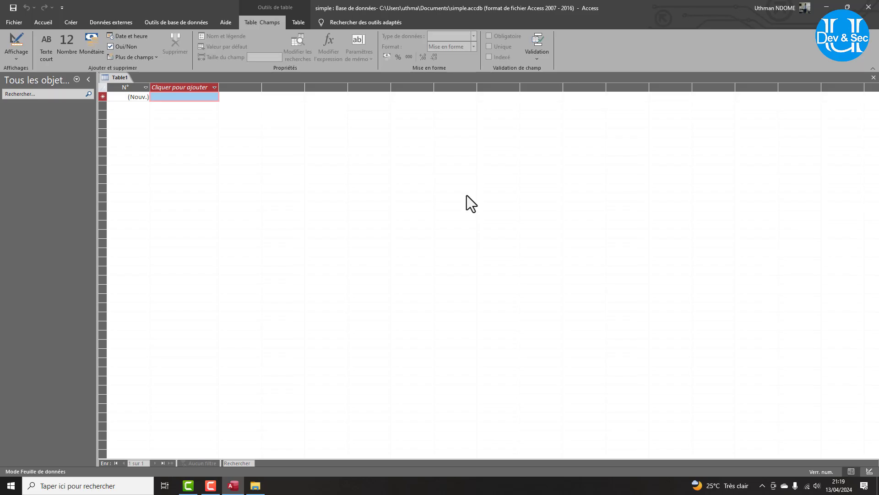
# Open tableausimple.xlsx from OneDrive > Bureau and select its Nom, Prénom and Ville data.
pyautogui.click(255, 485)
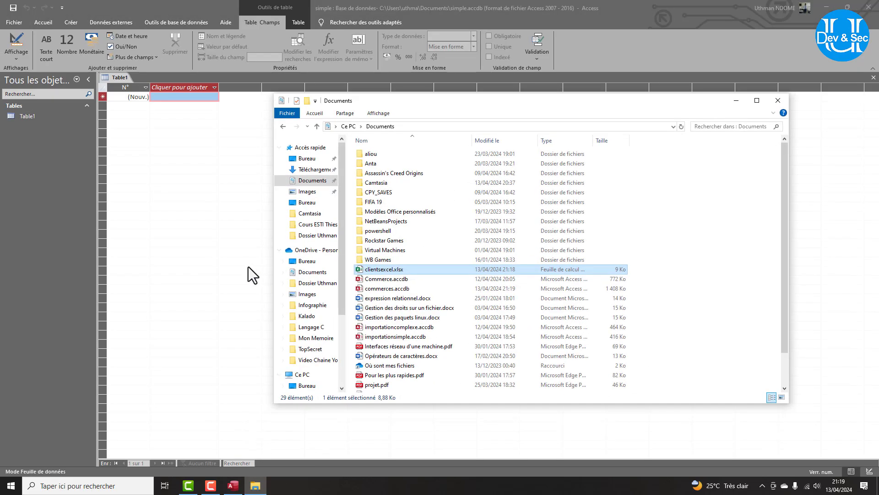
pyautogui.click(305, 260)
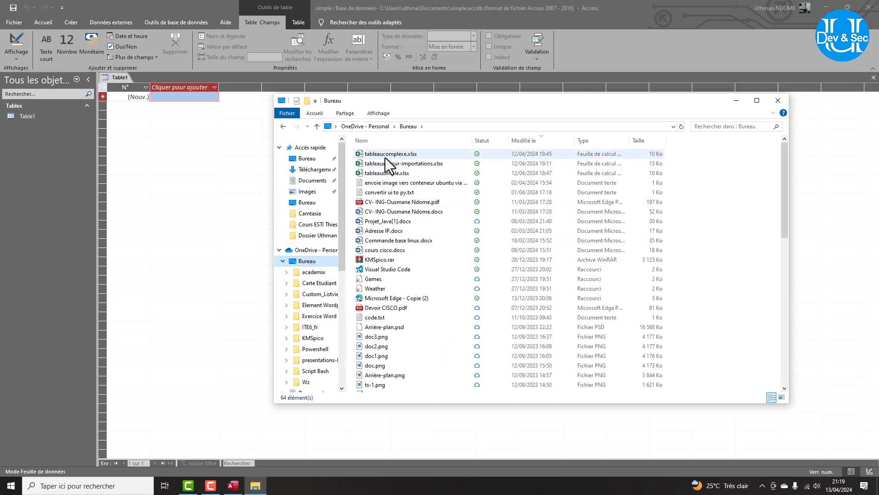
pyautogui.doubleClick(389, 175)
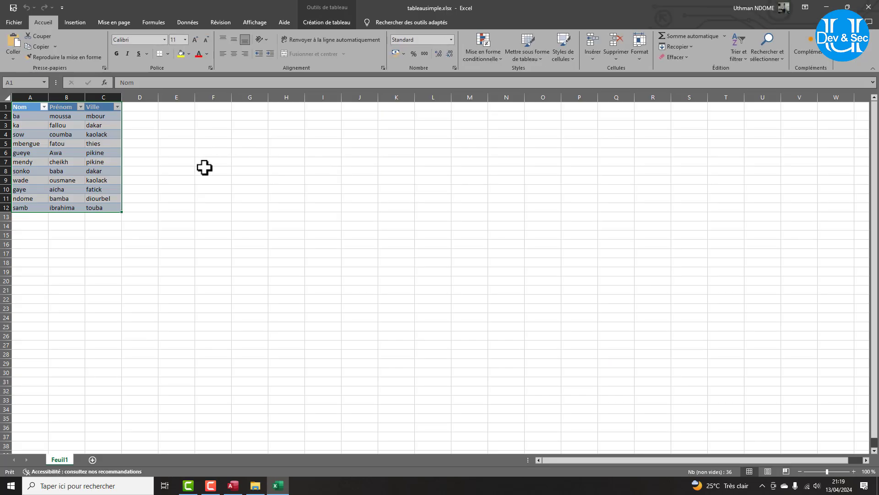
pyautogui.moveTo(186, 225); pyautogui.dragTo(181, 217)
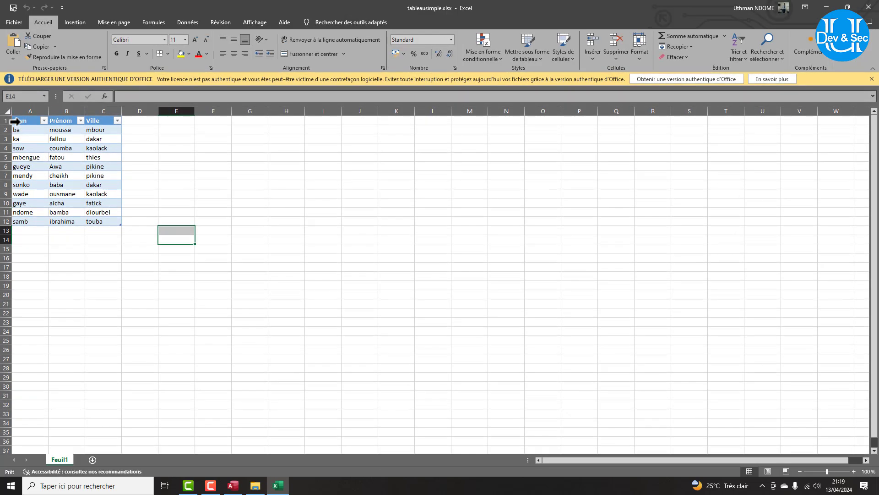
pyautogui.moveTo(17, 120); pyautogui.dragTo(89, 219)
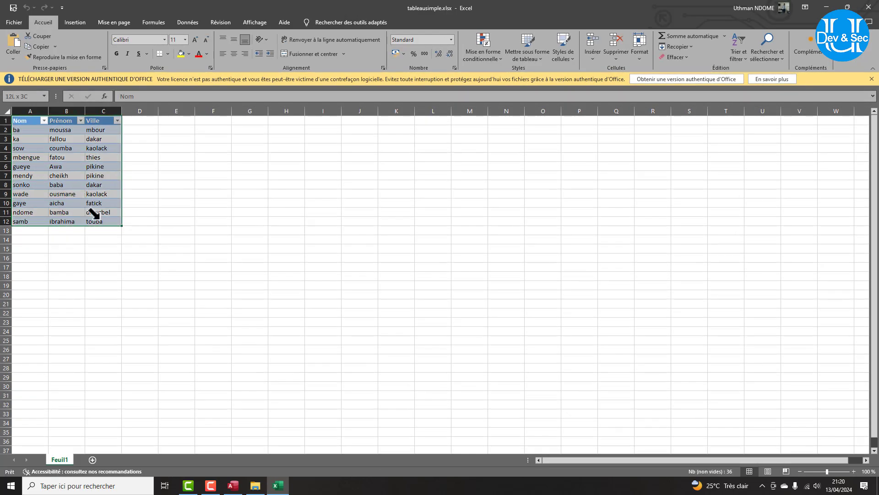
pyautogui.click(19, 107)
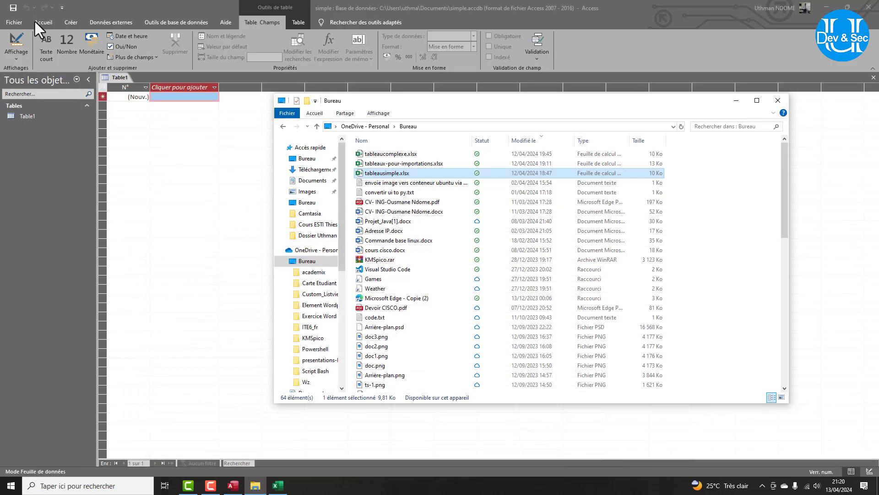
# Start a new Excel import from Données externes in the simple database.
pyautogui.click(92, 12)
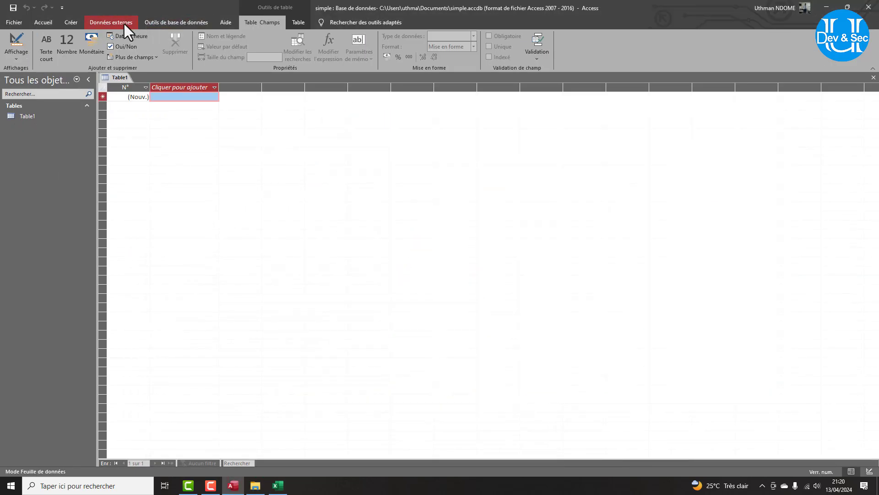
pyautogui.click(124, 24)
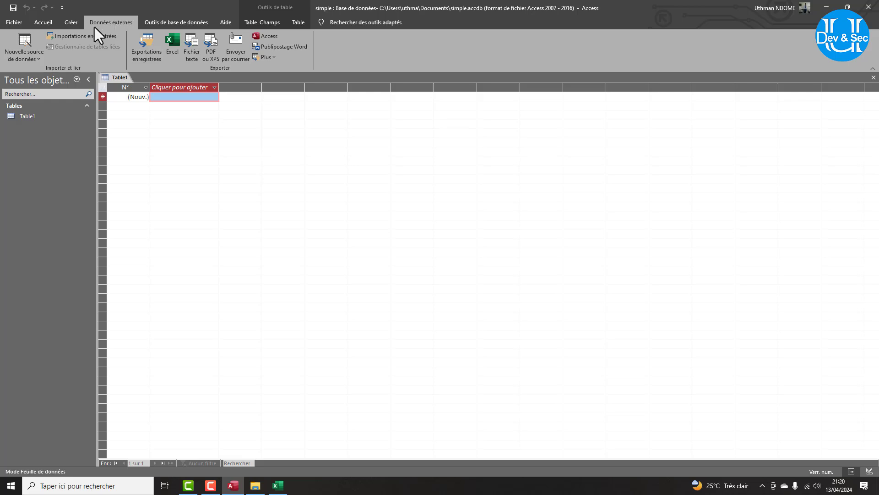
pyautogui.click(26, 54)
pyautogui.moveTo(19, 73)
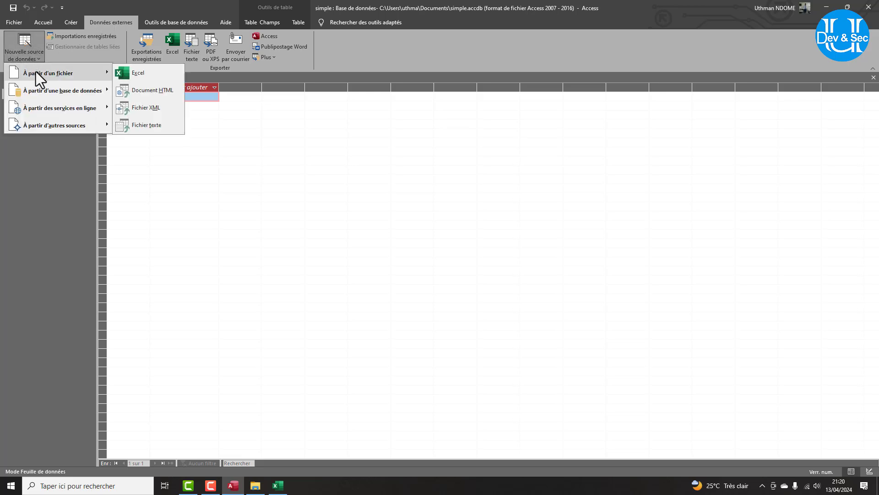
pyautogui.click(147, 72)
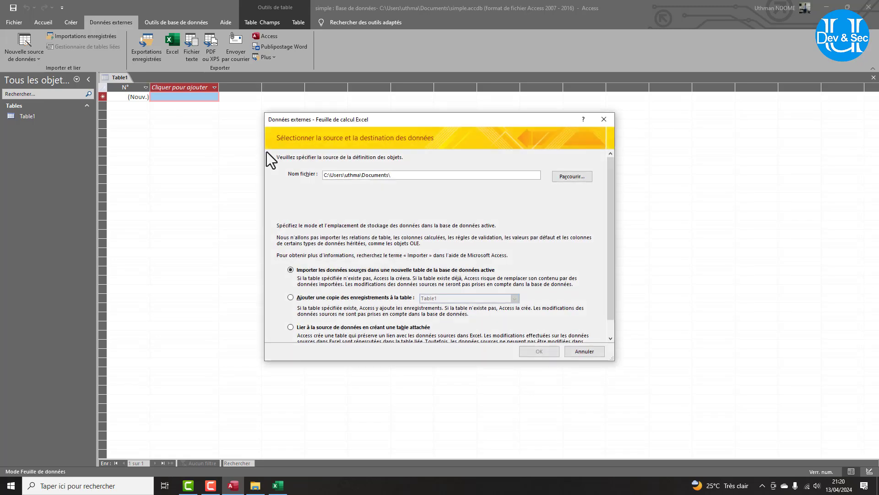
# Browse to the OneDrive Bureau folder and pick tableausimple.xlsx.
pyautogui.click(572, 177)
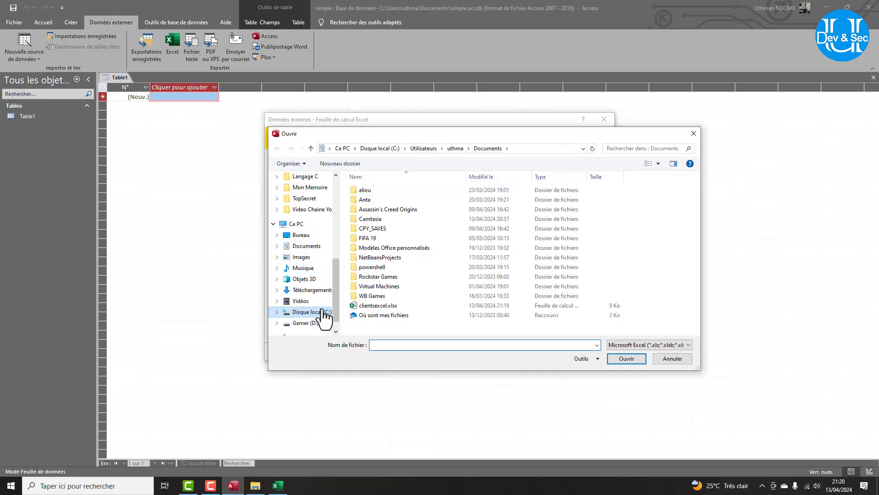
pyautogui.scroll(-1, 309, 314)
pyautogui.scroll(5, 302, 284)
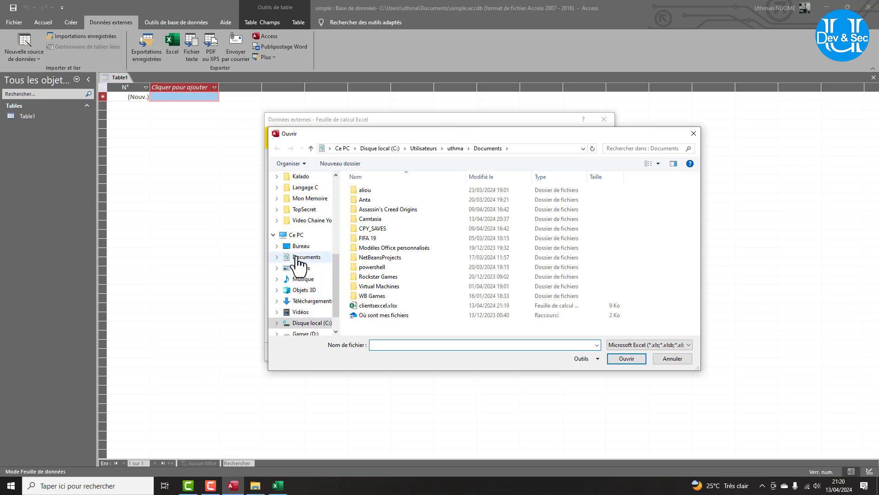
pyautogui.click(306, 240)
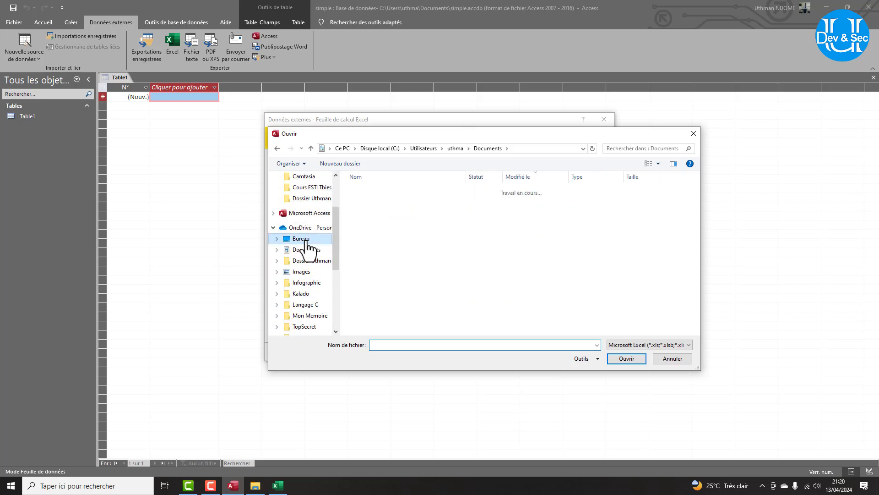
pyautogui.doubleClick(386, 211)
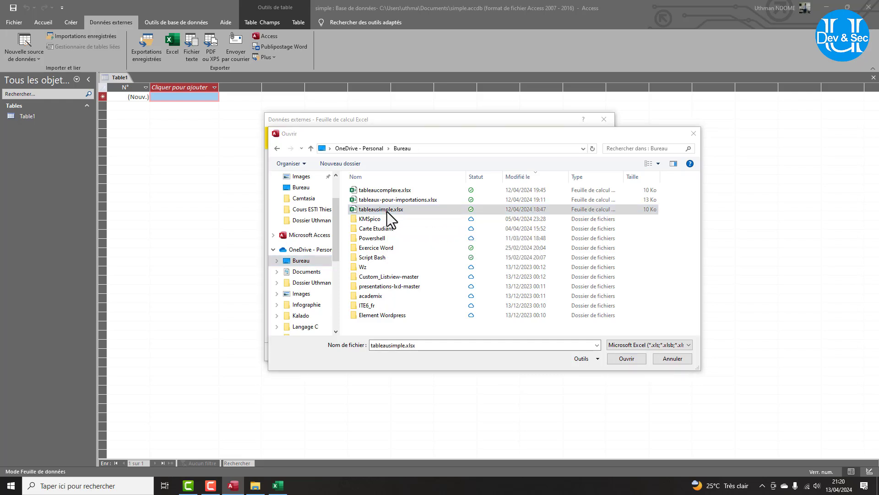
# Close Excel to release the in-use file and confirm tableausimple.xlsx as the source.
pyautogui.click(531, 247)
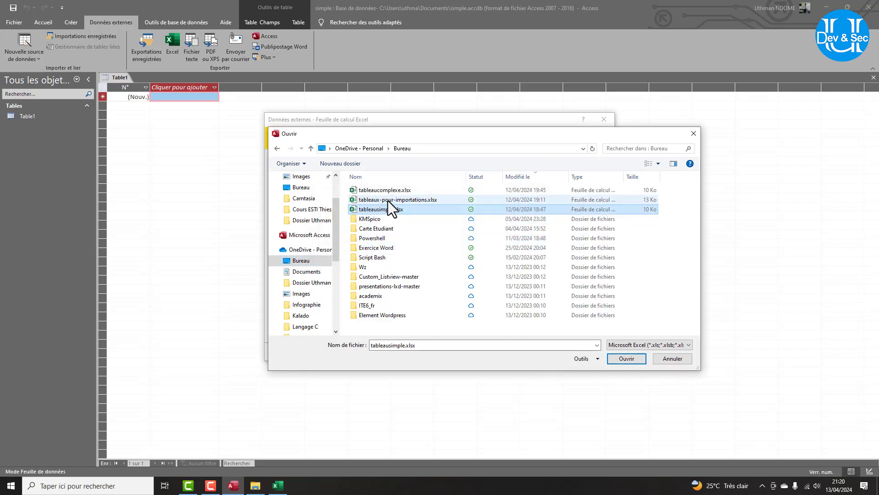
pyautogui.click(614, 360)
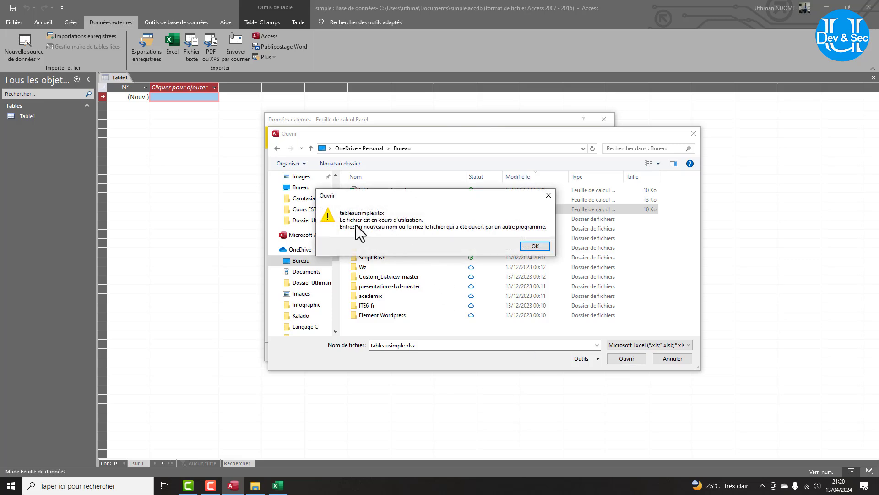
pyautogui.click(532, 247)
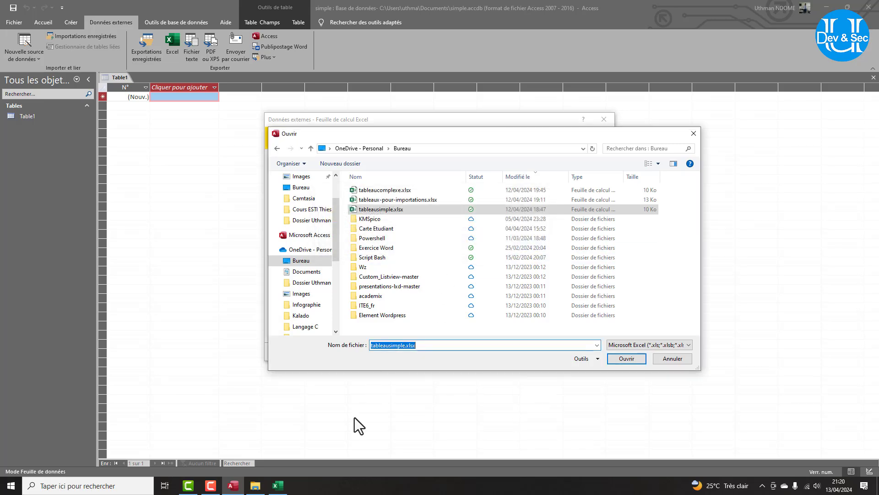
pyautogui.click(277, 485)
pyautogui.click(868, 6)
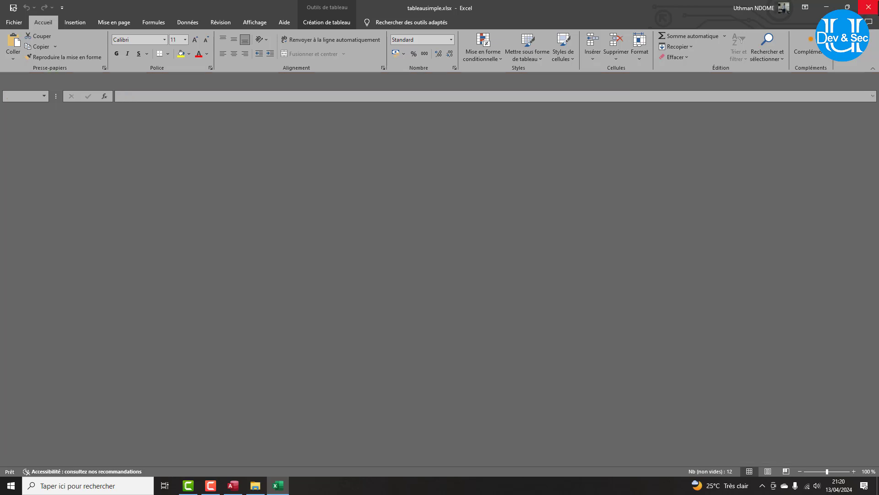
pyautogui.click(436, 208)
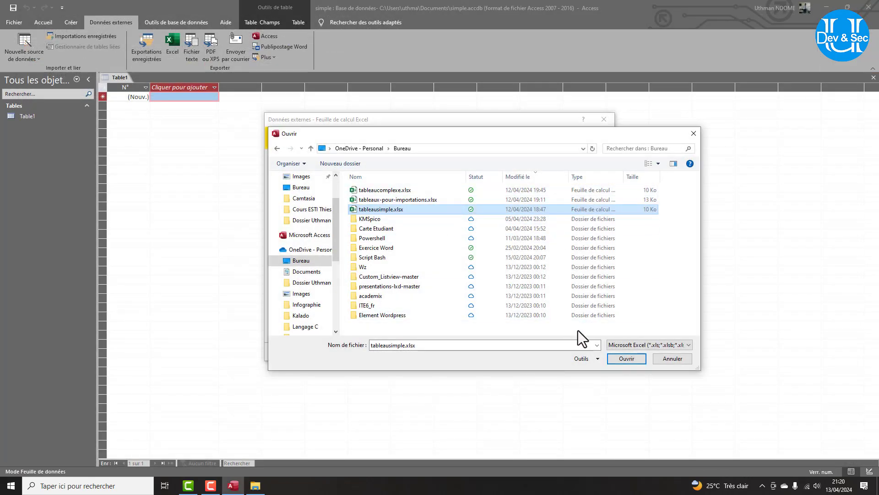
pyautogui.click(619, 360)
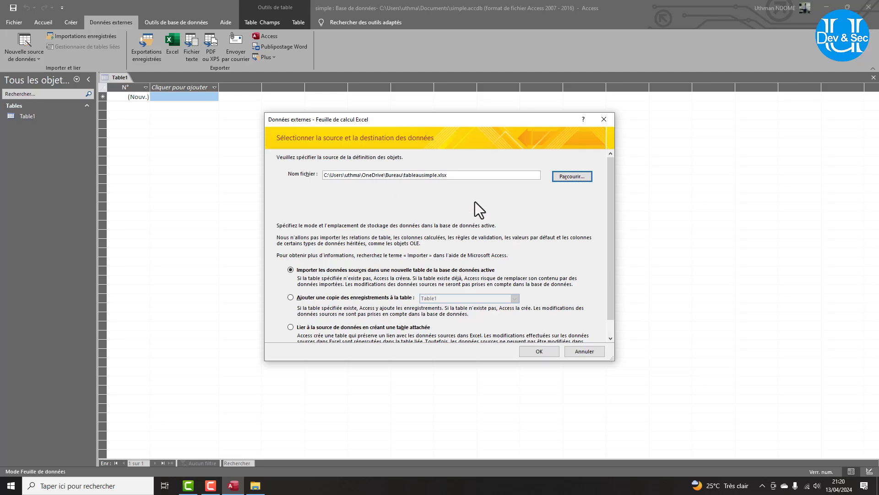
# Start the import wizard, use the first row as Nom/Prénom/Ville headers, and reach the primary key step.
pyautogui.click(539, 352)
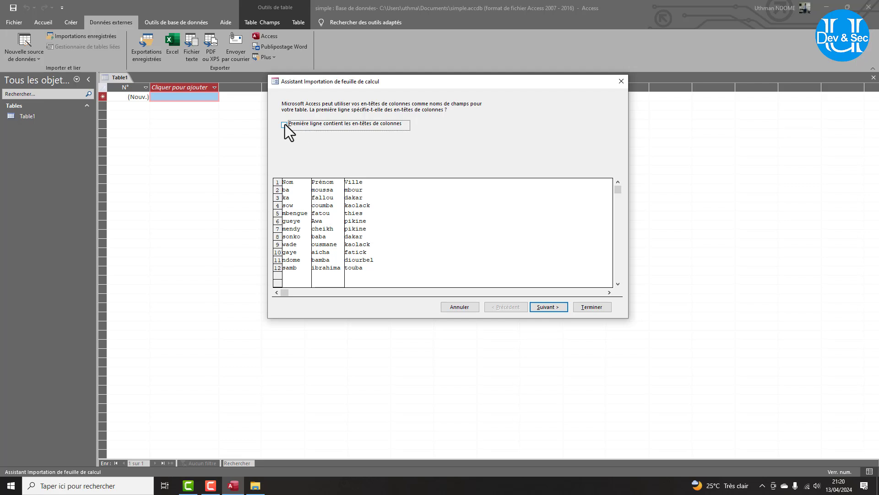
pyautogui.click(284, 124)
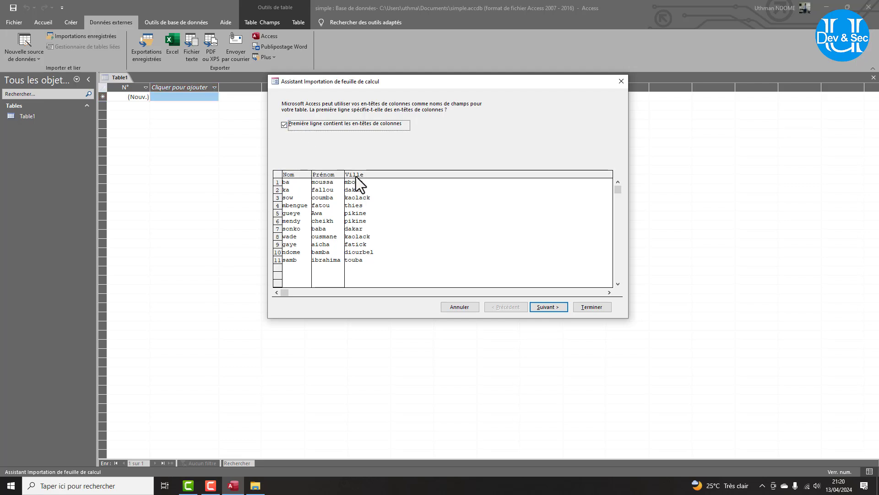
pyautogui.click(552, 308)
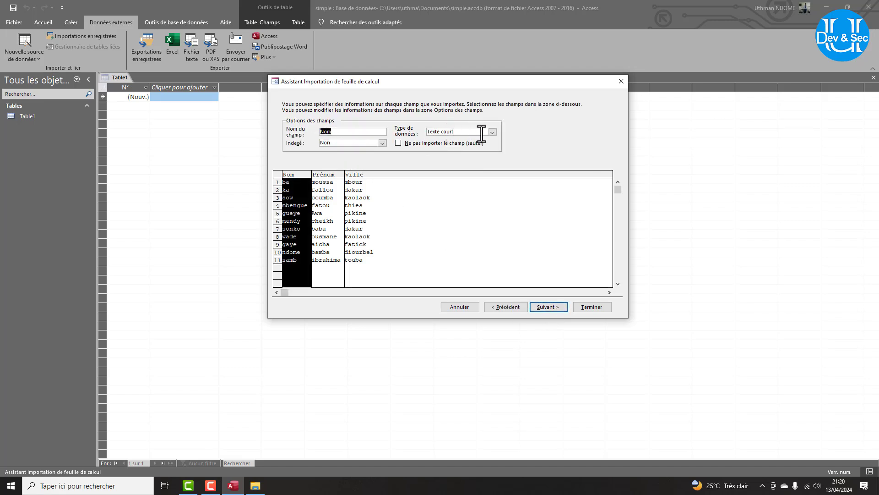
pyautogui.click(554, 308)
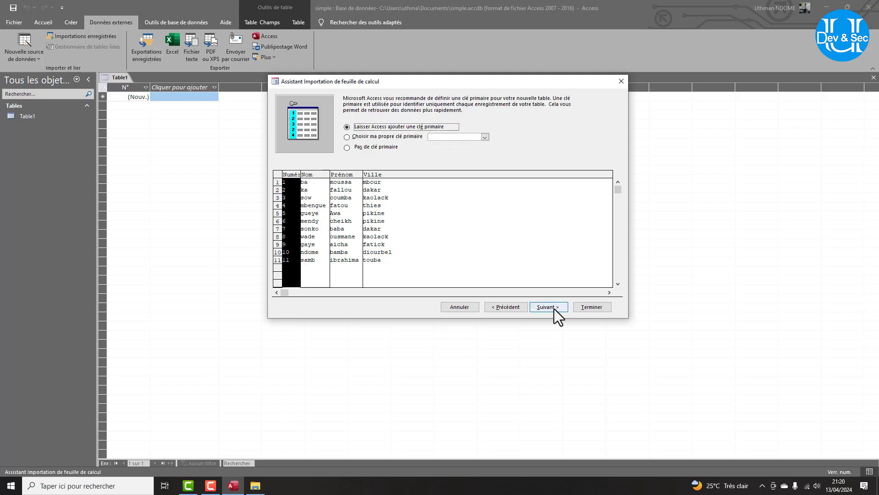
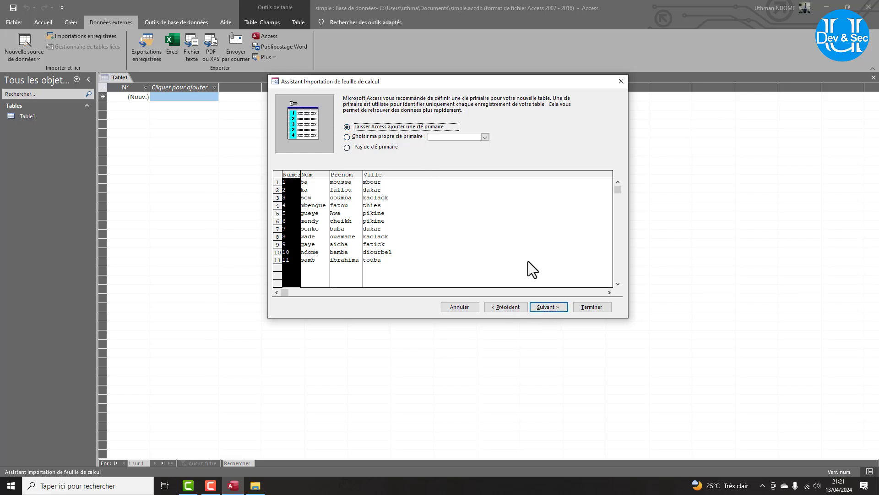
# Import the sheet as table 'clients', open it to check its 11 records, then bring up File Explorer.
pyautogui.click(546, 305)
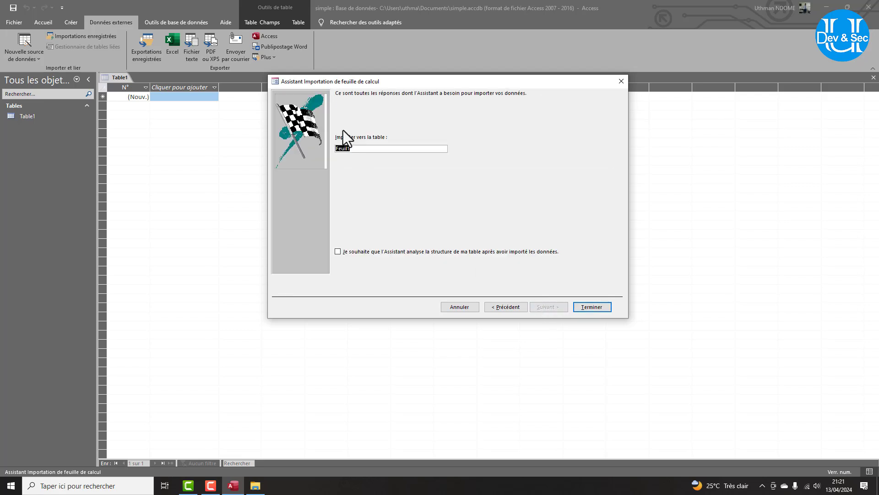
pyautogui.write('clients')
pyautogui.click(599, 305)
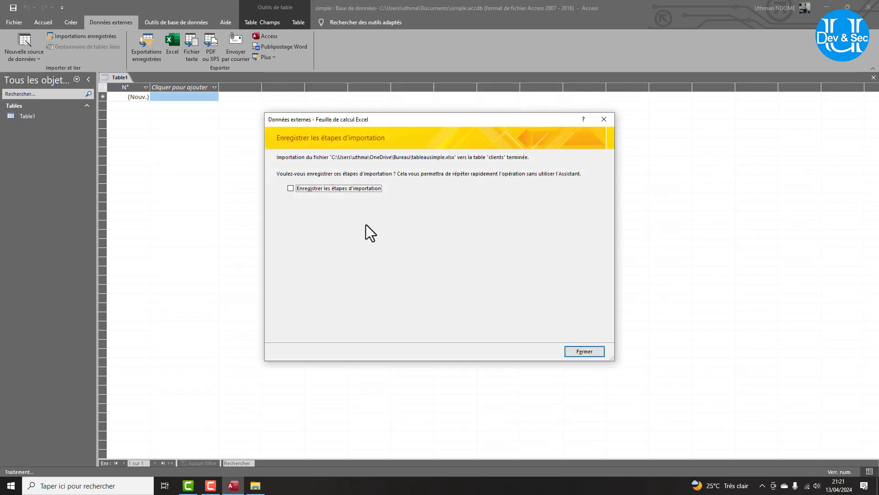
pyautogui.click(591, 350)
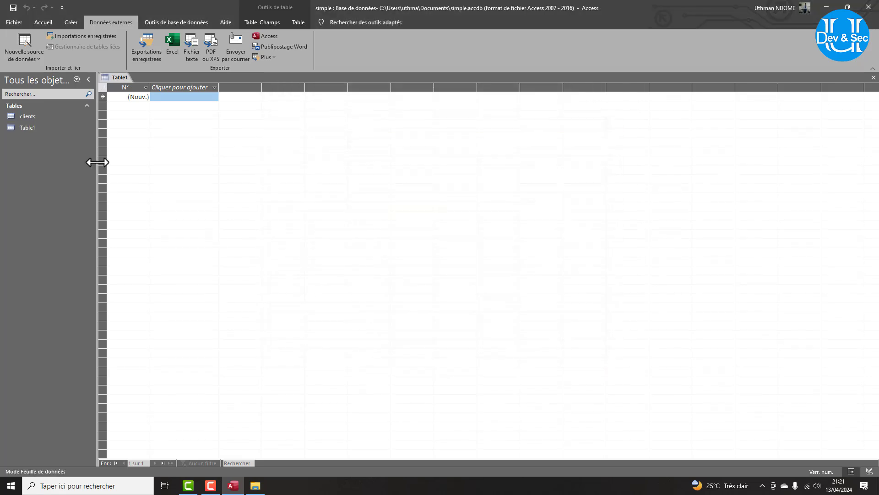
pyautogui.doubleClick(44, 116)
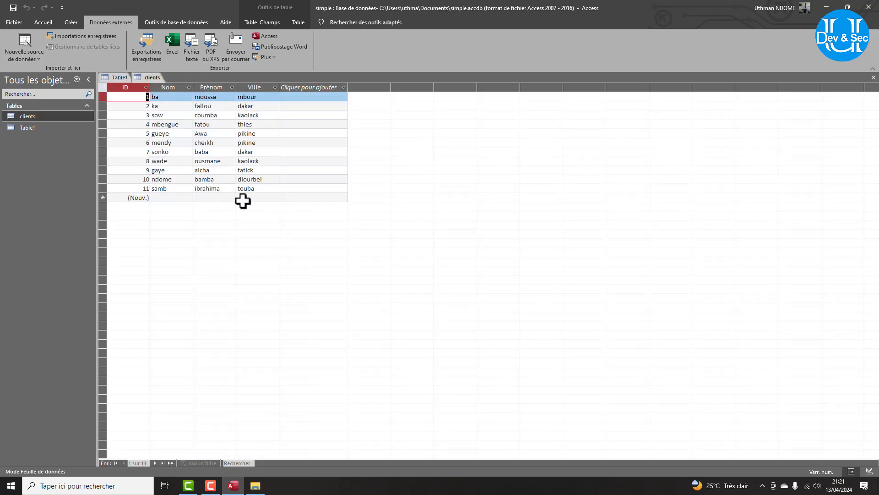
pyautogui.click(255, 485)
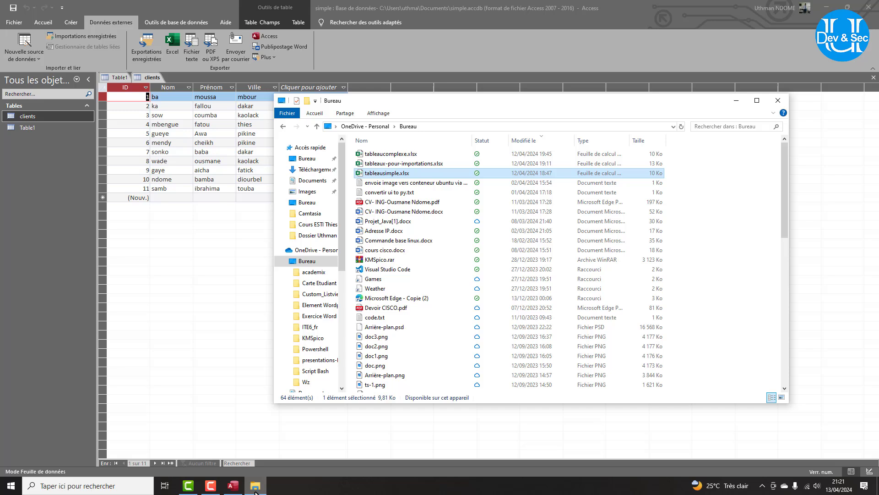
pyautogui.doubleClick(386, 156)
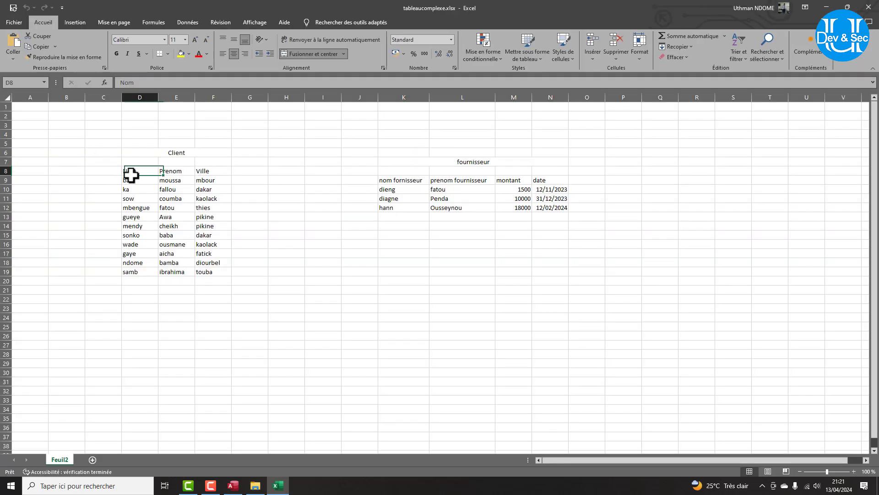
pyautogui.moveTo(131, 174); pyautogui.dragTo(210, 273)
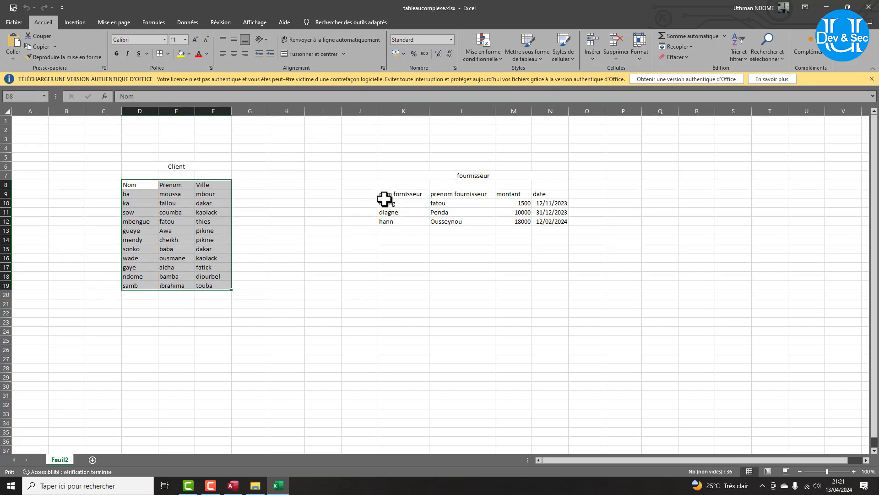
pyautogui.moveTo(387, 192); pyautogui.dragTo(540, 221)
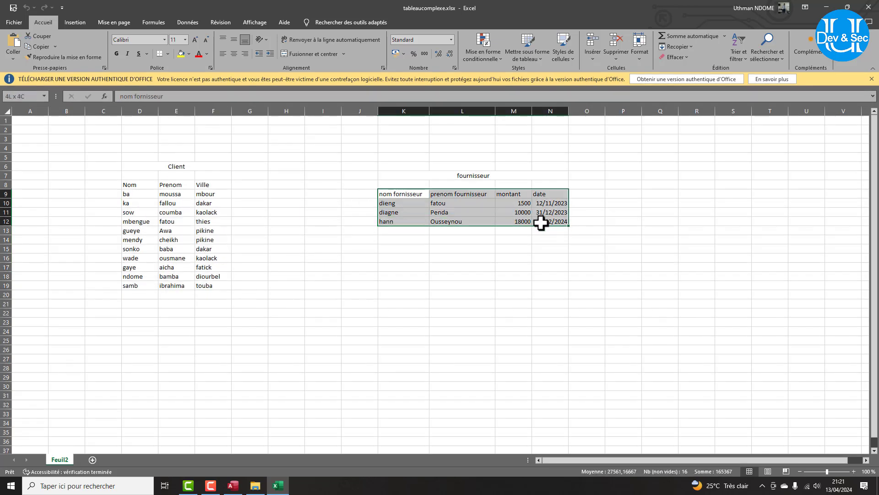
pyautogui.click(867, 7)
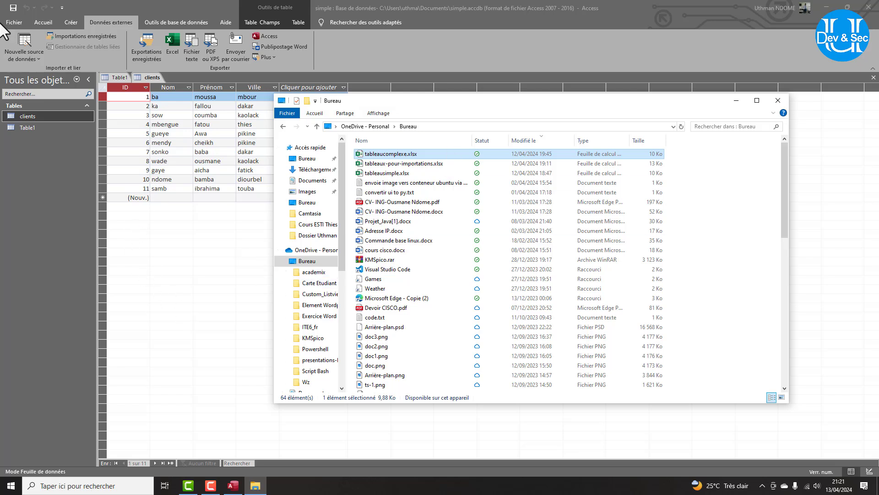
pyautogui.click(14, 22)
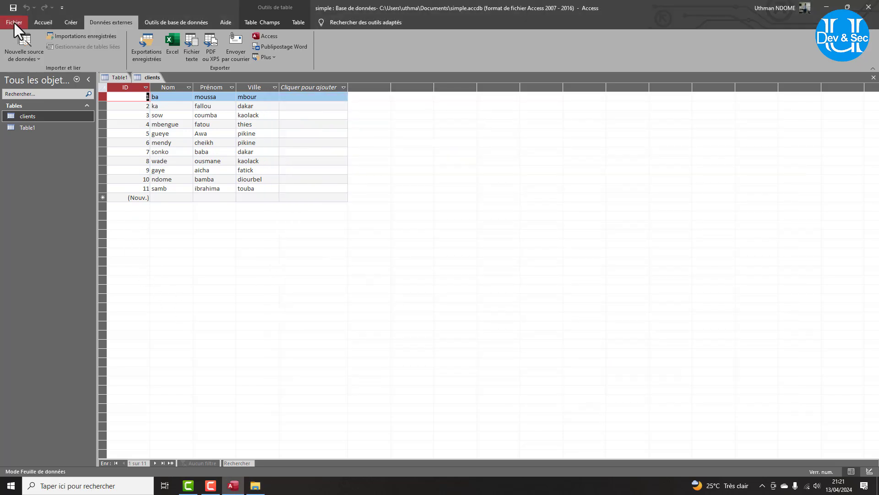
pyautogui.click(18, 48)
pyautogui.moveTo(45, 75)
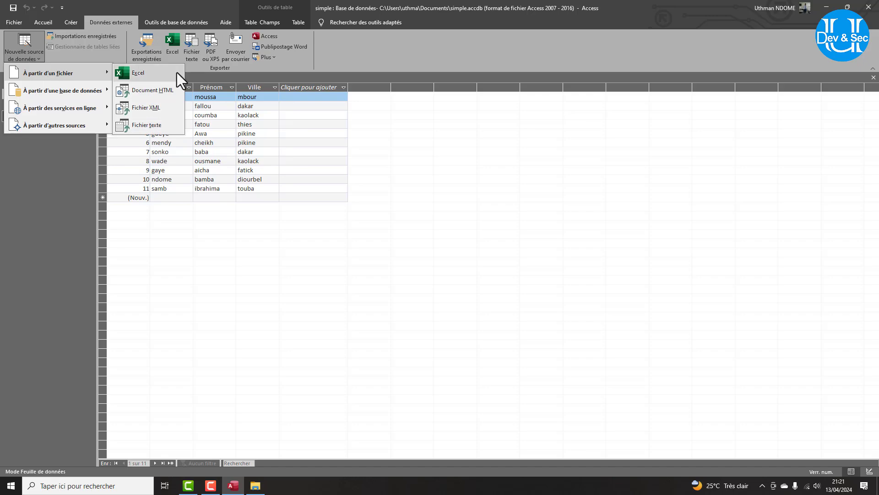
pyautogui.click(156, 72)
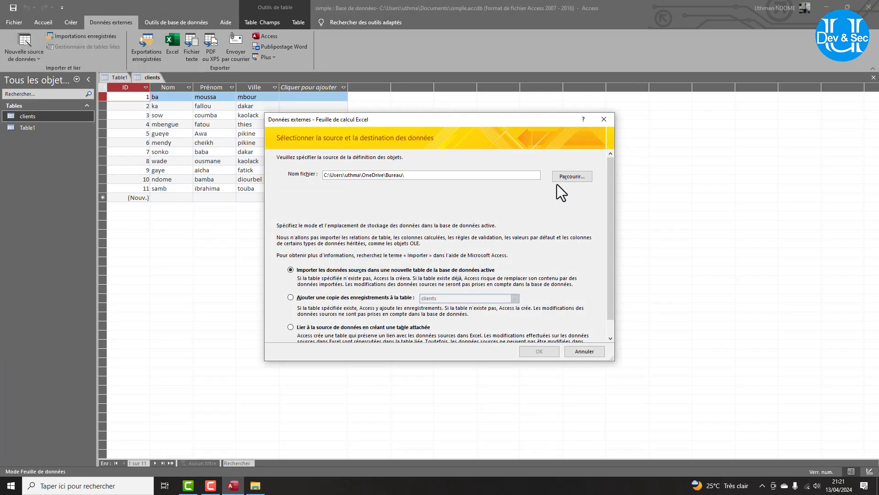
pyautogui.click(560, 178)
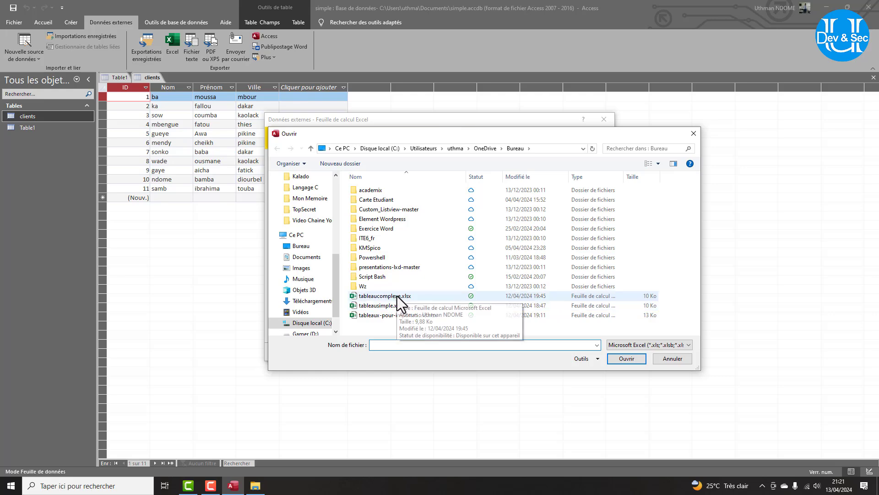
pyautogui.click(395, 296)
pyautogui.click(637, 361)
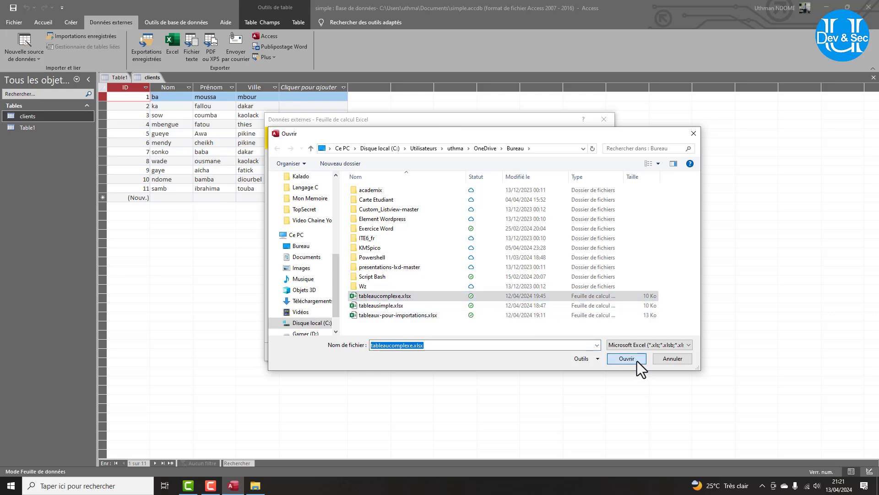
pyautogui.click(549, 354)
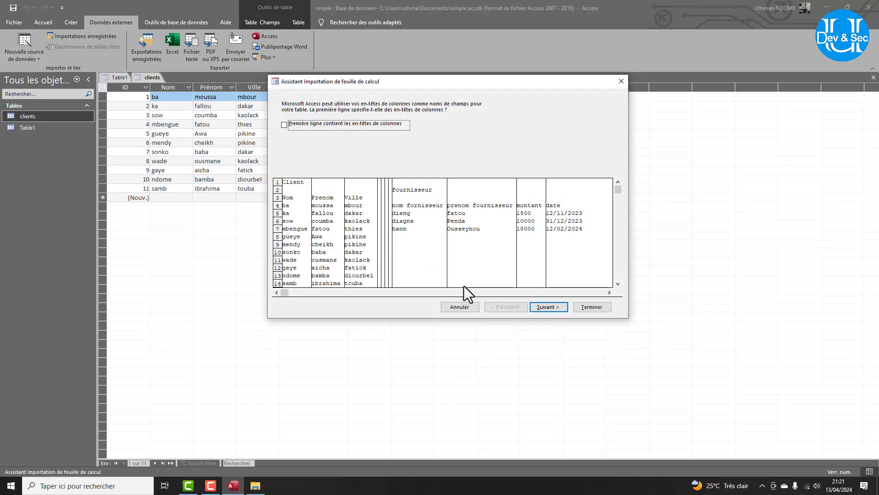
pyautogui.click(540, 308)
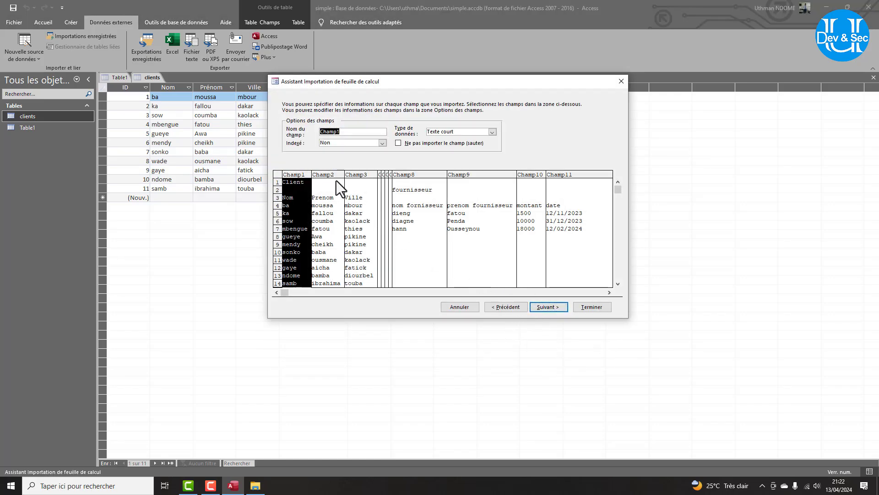
pyautogui.click(468, 307)
# Open tableaucomplexe.xlsx from the desktop and name the Client table's cells 'client'.
pyautogui.click(255, 485)
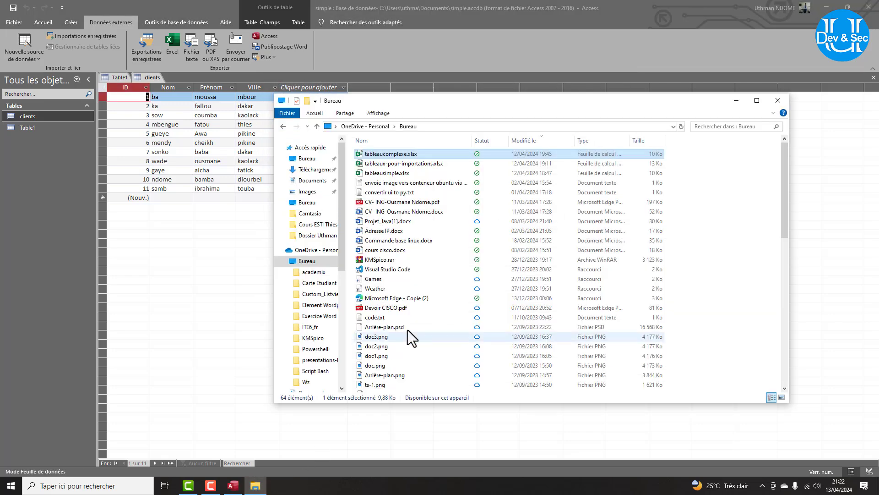
pyautogui.doubleClick(386, 155)
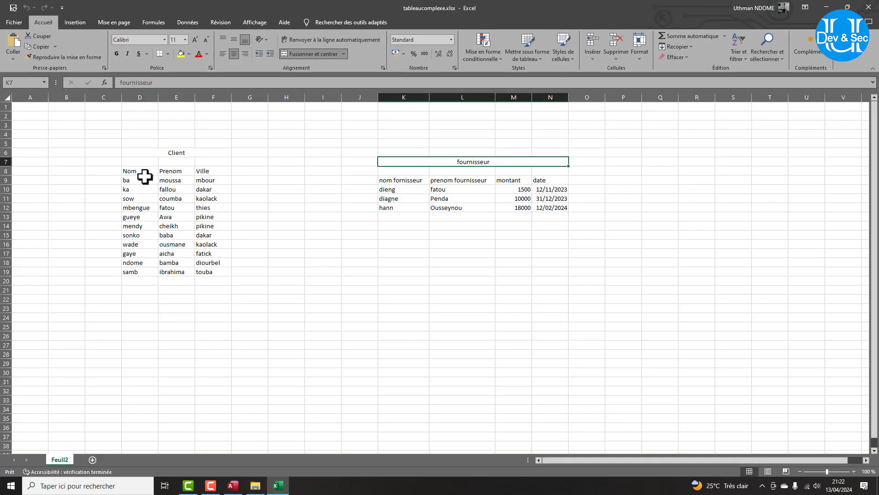
pyautogui.moveTo(134, 173); pyautogui.dragTo(210, 273)
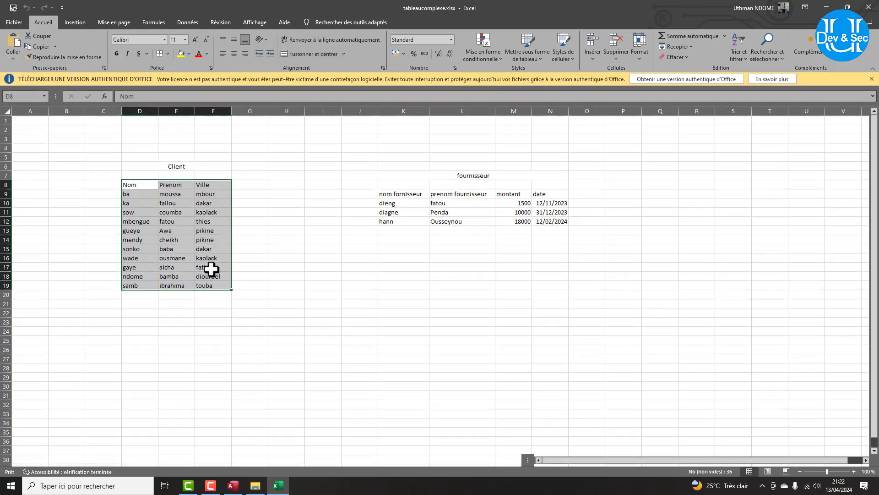
pyautogui.click(15, 97)
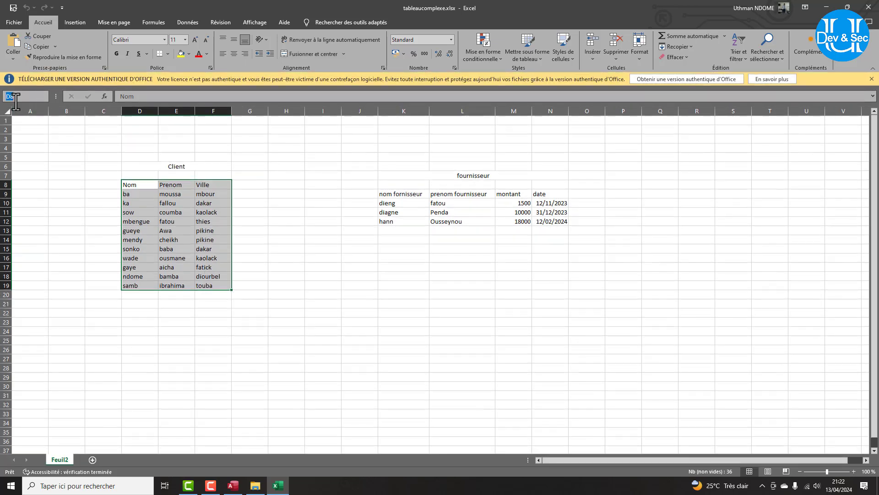
pyautogui.write('cli')
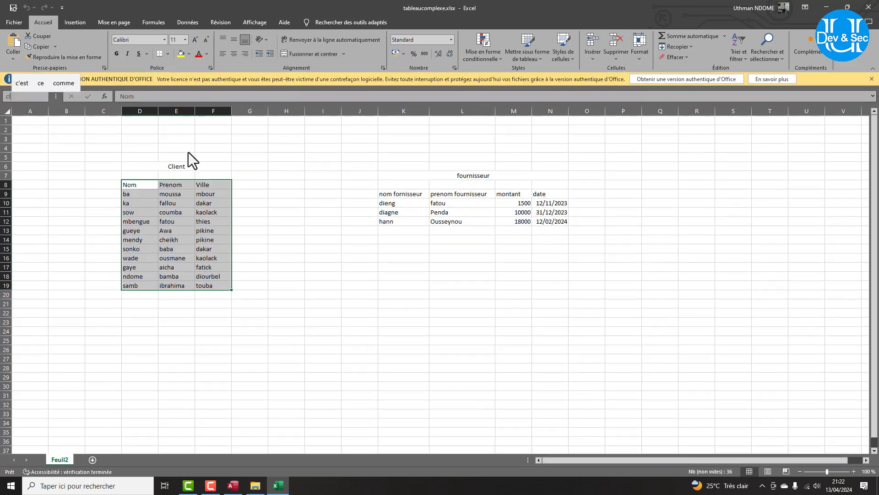
pyautogui.write('ent')
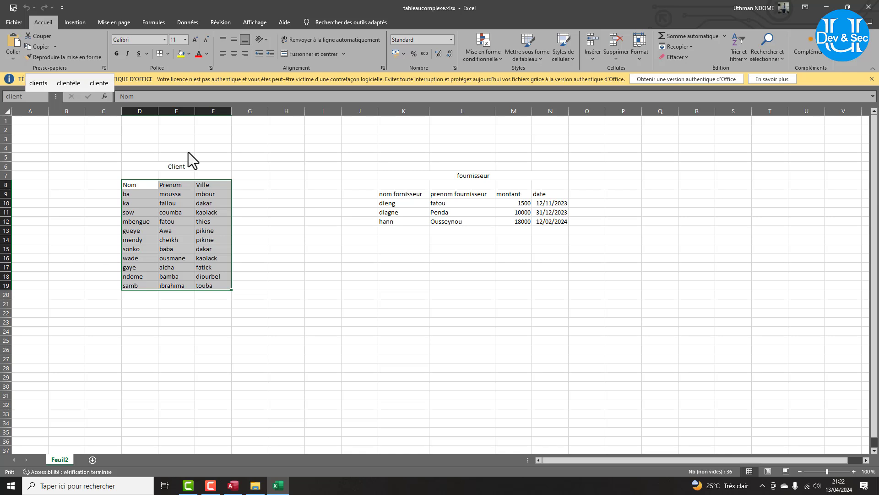
pyautogui.press('Return')
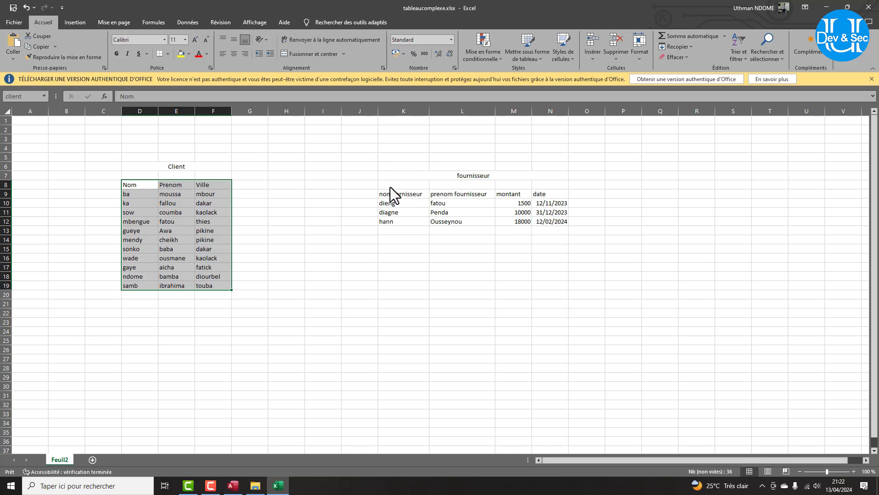
# Name the fournisseur cells K9:N12 'fournisseur', then save and close the workbook.
pyautogui.moveTo(389, 192); pyautogui.dragTo(553, 221)
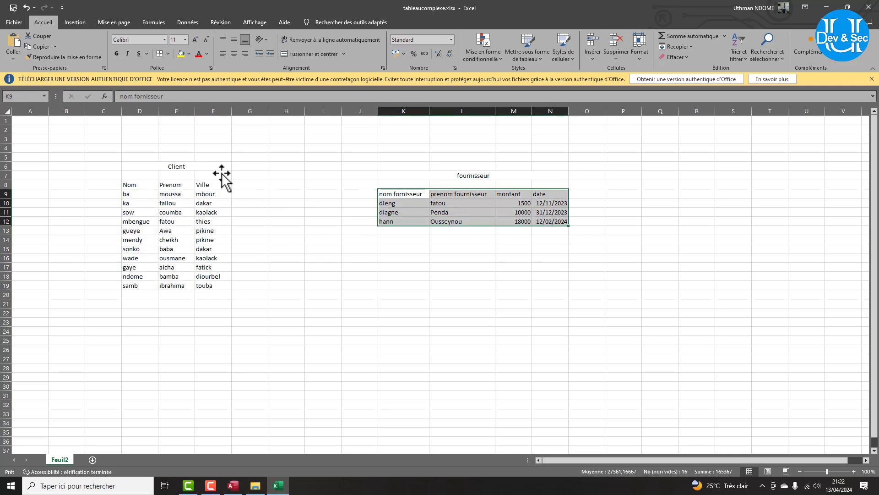
pyautogui.click(6, 97)
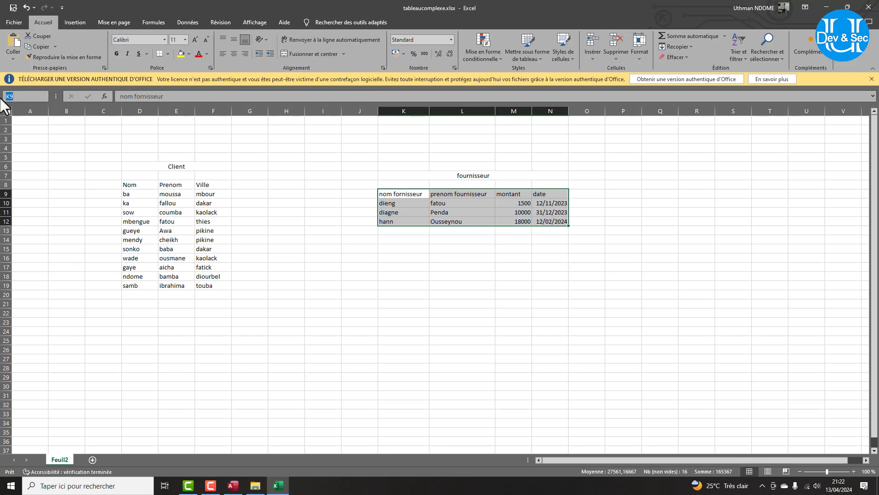
pyautogui.write('for')
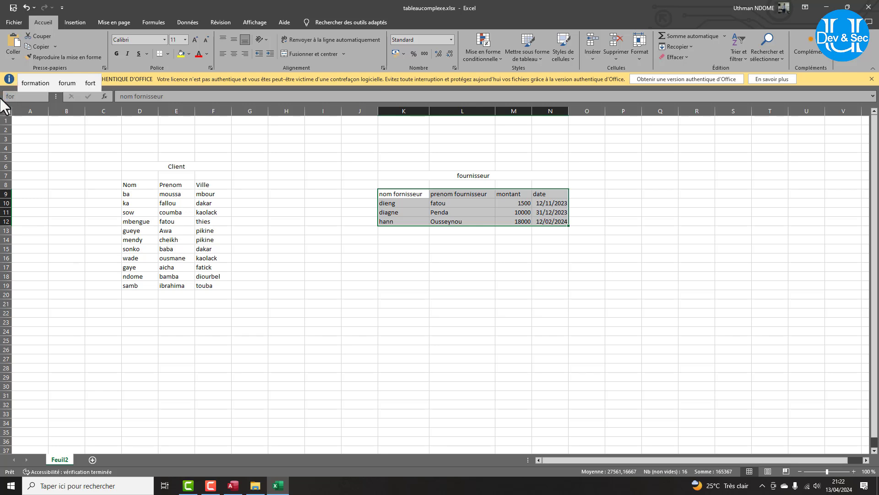
pyautogui.press('BackSpace')
pyautogui.write('urnisse')
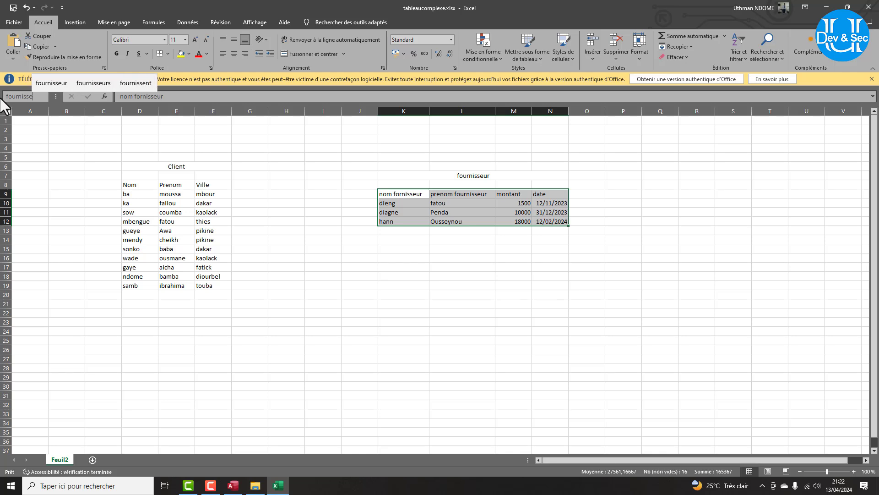
pyautogui.write('ur')
pyautogui.press('Return')
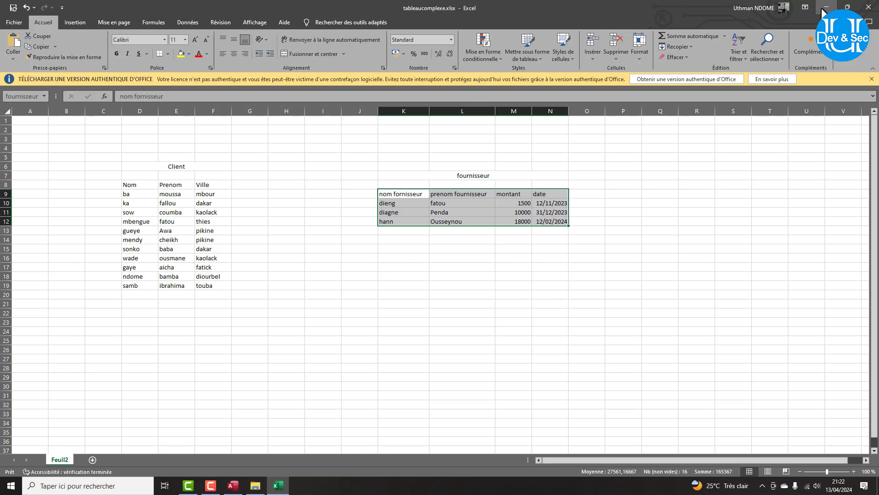
pyautogui.click(868, 7)
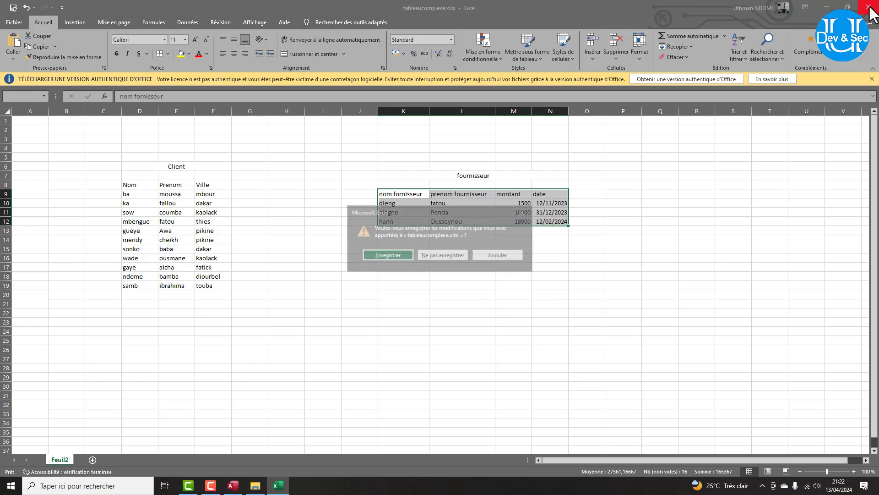
pyautogui.click(386, 255)
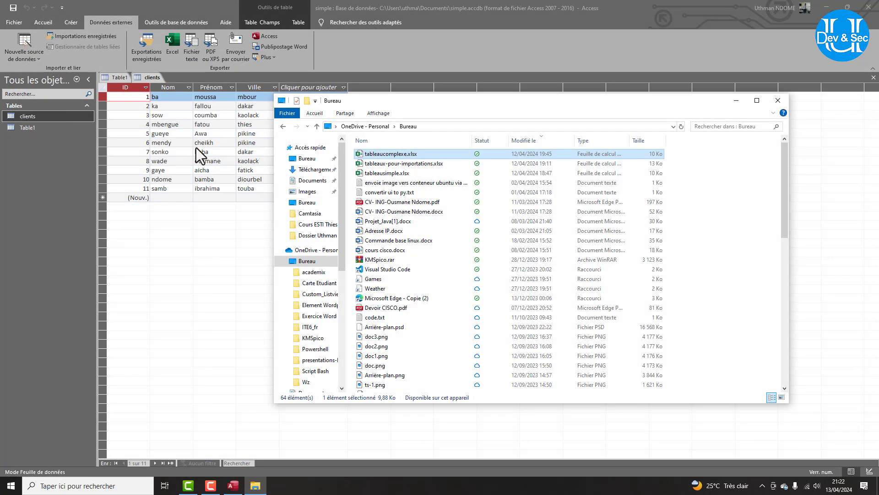
# Start an Excel import with tableaucomplexe.xlsx as the source file.
pyautogui.click(27, 51)
pyautogui.click(26, 51)
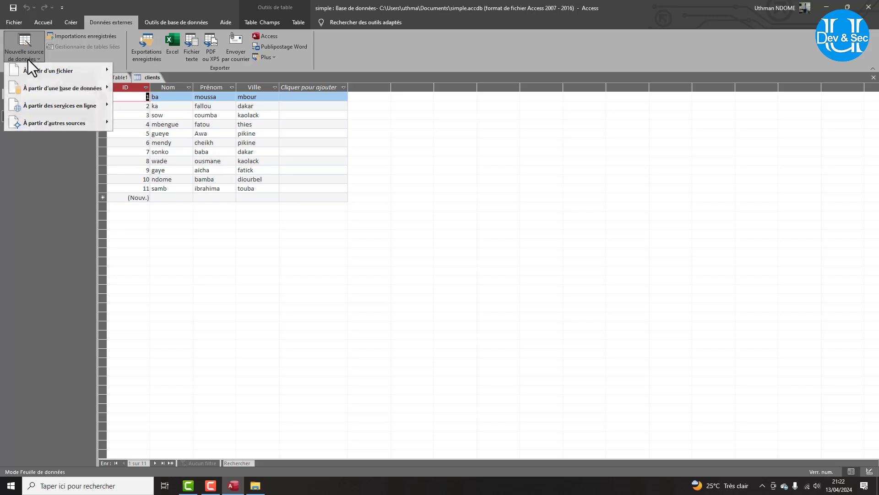
pyautogui.moveTo(34, 73)
pyautogui.click(145, 73)
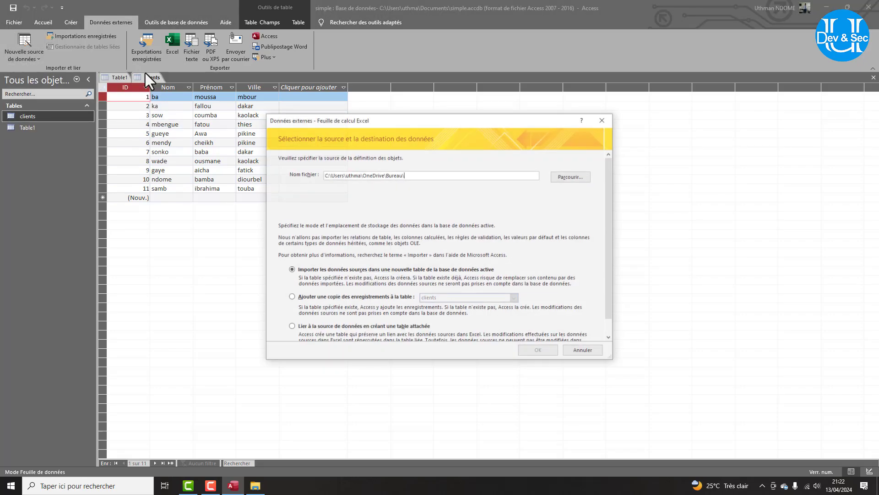
pyautogui.click(568, 176)
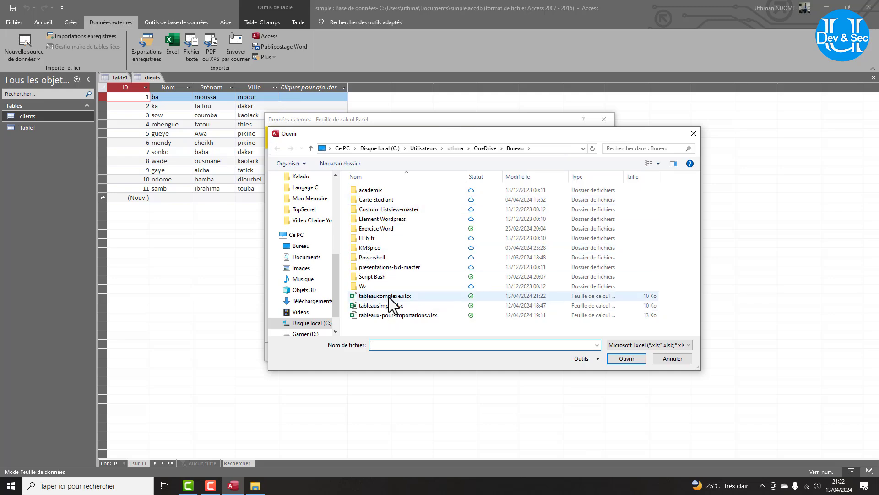
pyautogui.doubleClick(388, 296)
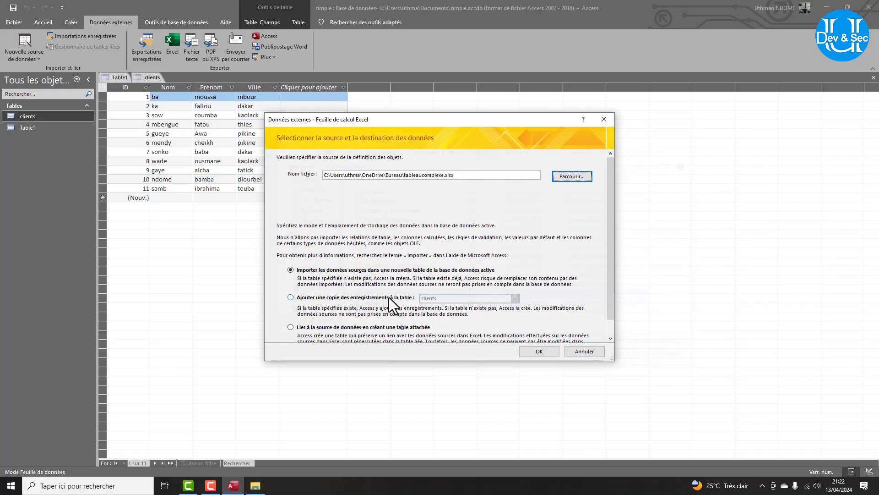
pyautogui.click(554, 349)
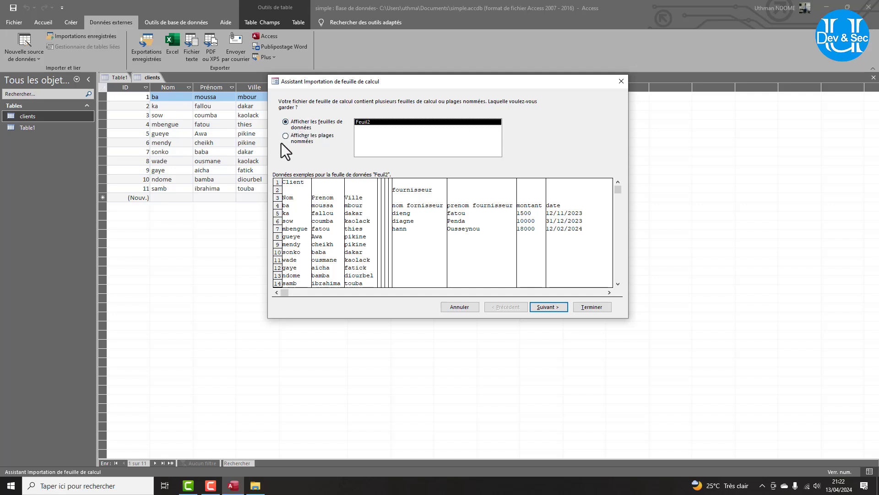
# Show the named ranges and pick the client range after comparing it with fournisseur.
pyautogui.click(285, 136)
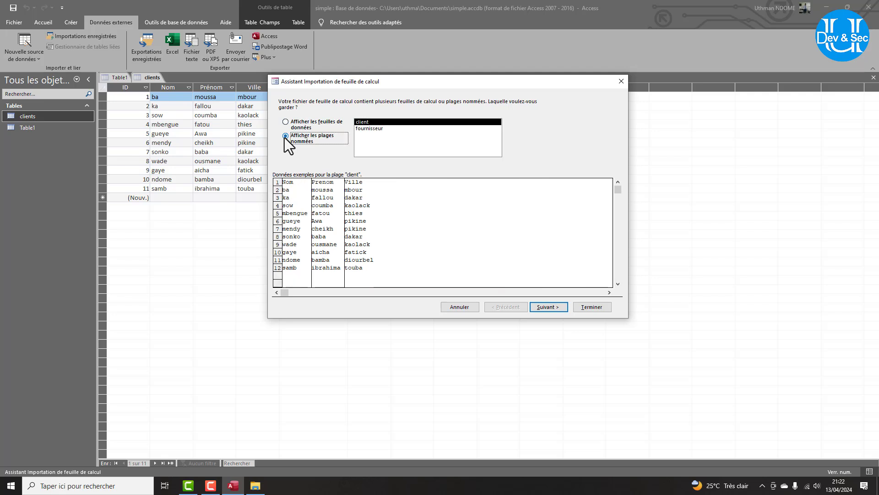
pyautogui.click(367, 128)
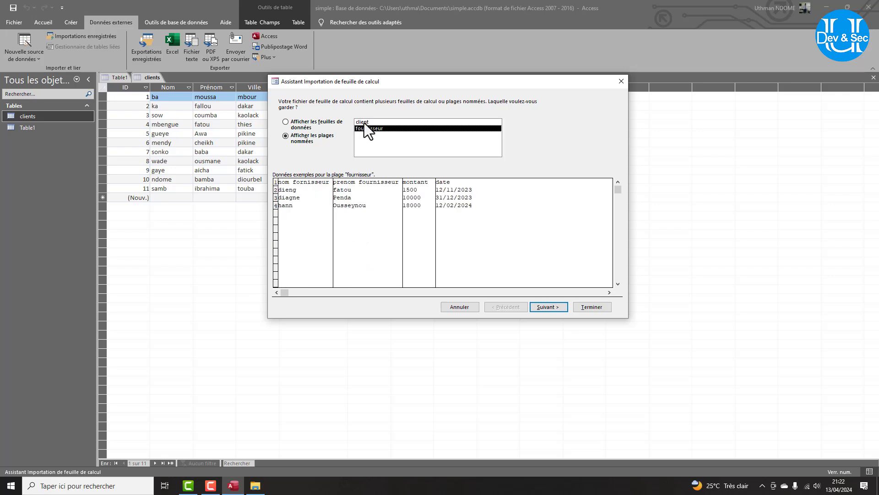
pyautogui.click(364, 122)
pyautogui.click(364, 127)
pyautogui.click(362, 122)
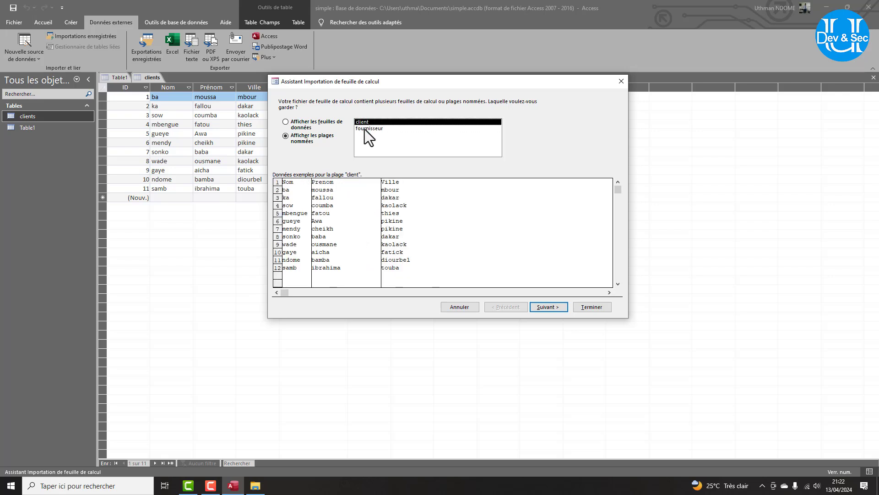
pyautogui.click(364, 129)
pyautogui.click(361, 122)
pyautogui.click(549, 307)
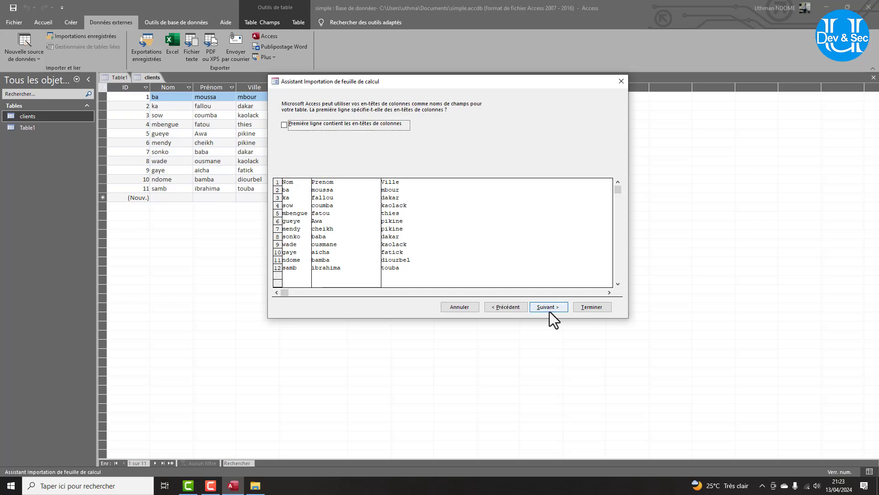
# Use the first row as headers, let Access add a primary key, and finish importing as client.
pyautogui.click(285, 124)
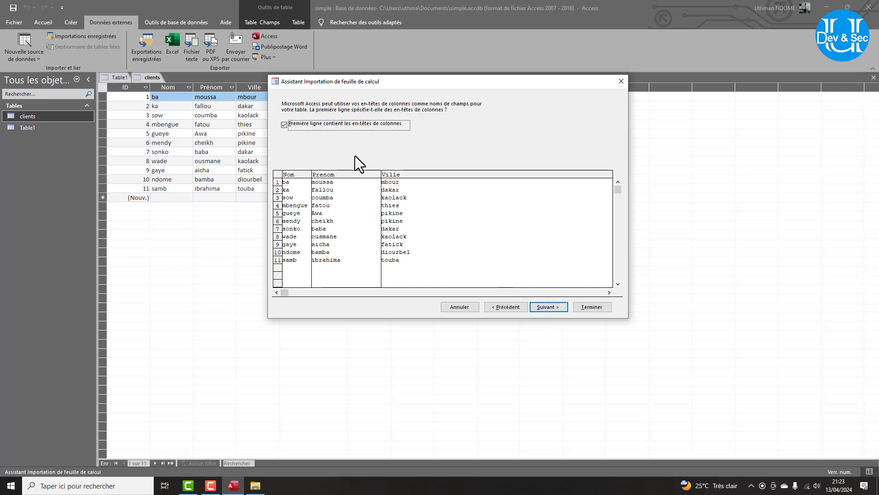
pyautogui.click(546, 306)
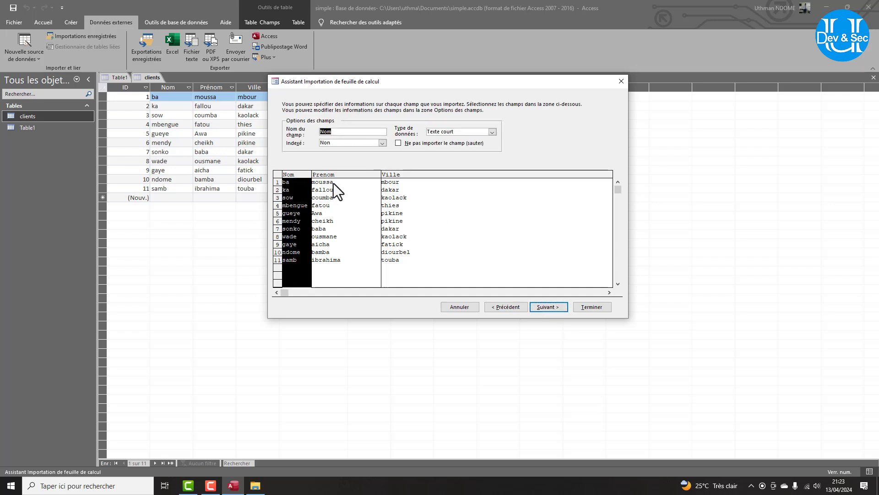
pyautogui.click(545, 308)
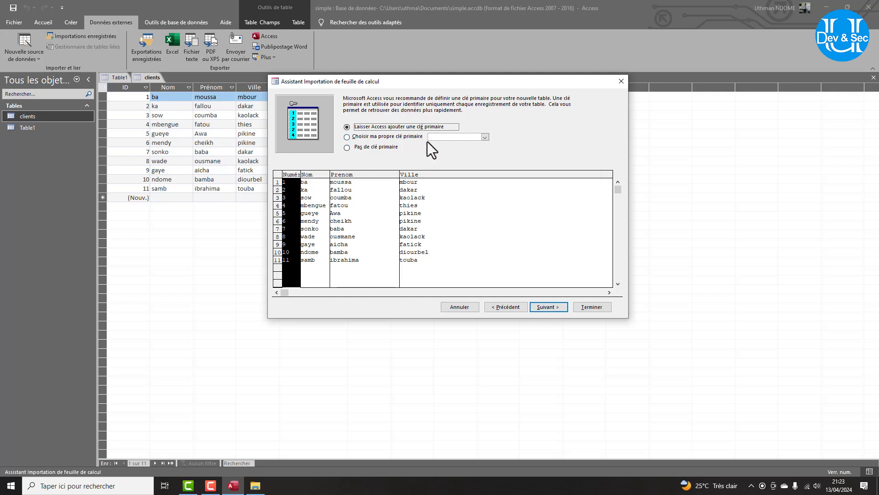
pyautogui.click(545, 306)
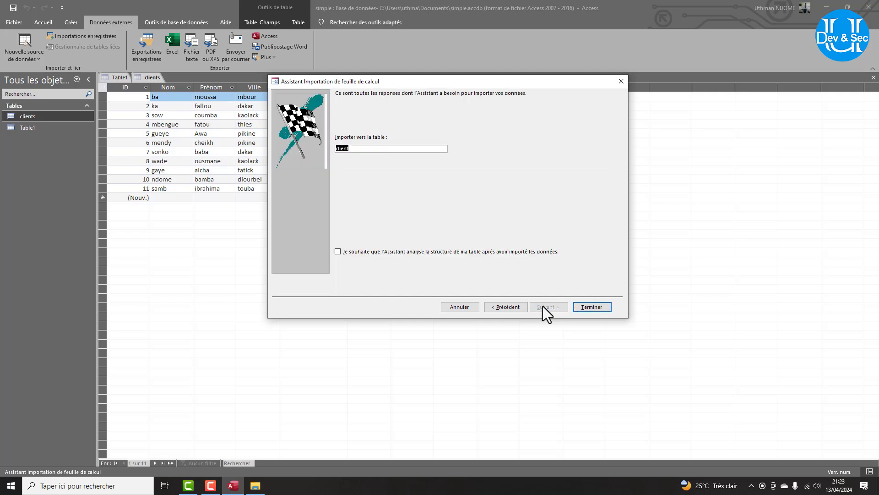
pyautogui.click(590, 305)
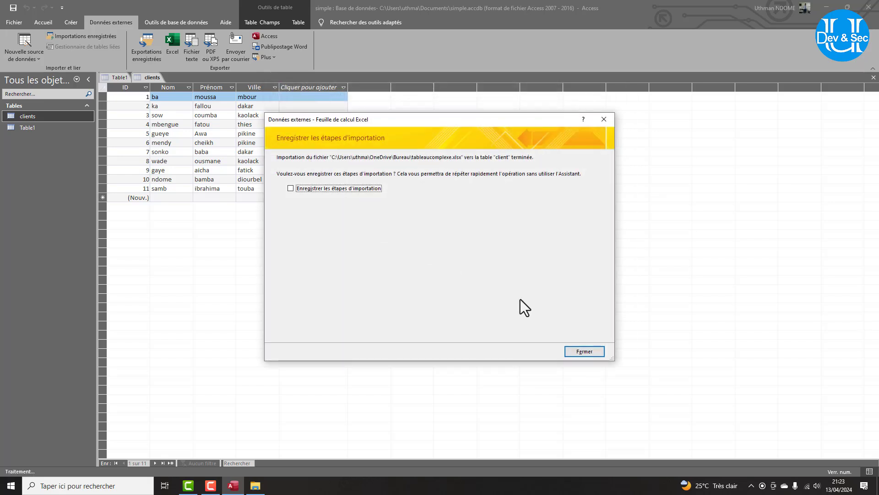
pyautogui.click(575, 348)
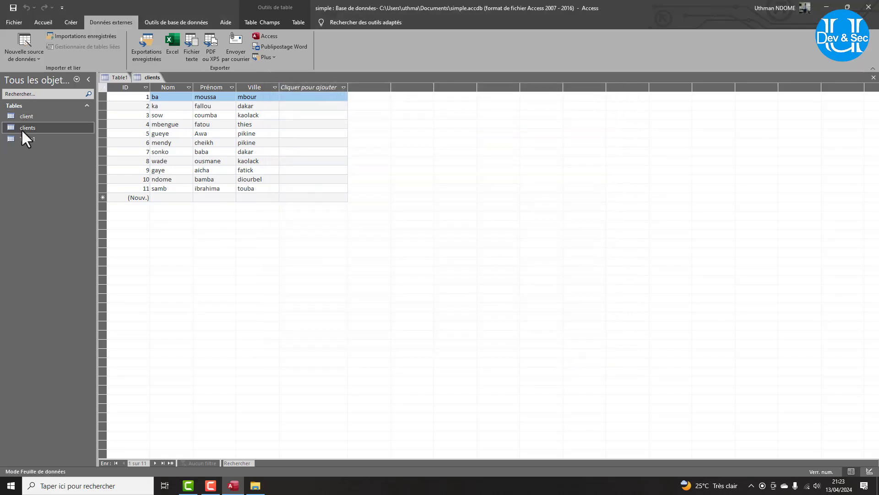
# Open the imported client table and compare it with the clients table.
pyautogui.click(28, 116)
pyautogui.doubleClick(27, 114)
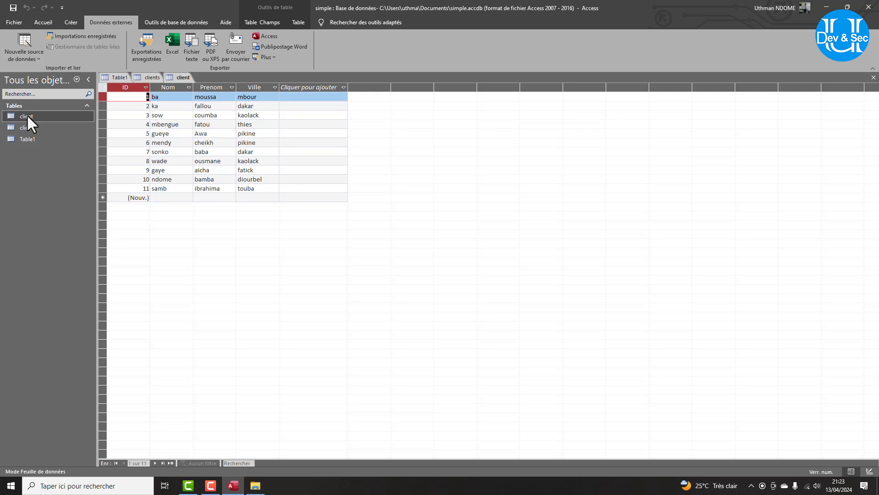
pyautogui.doubleClick(34, 128)
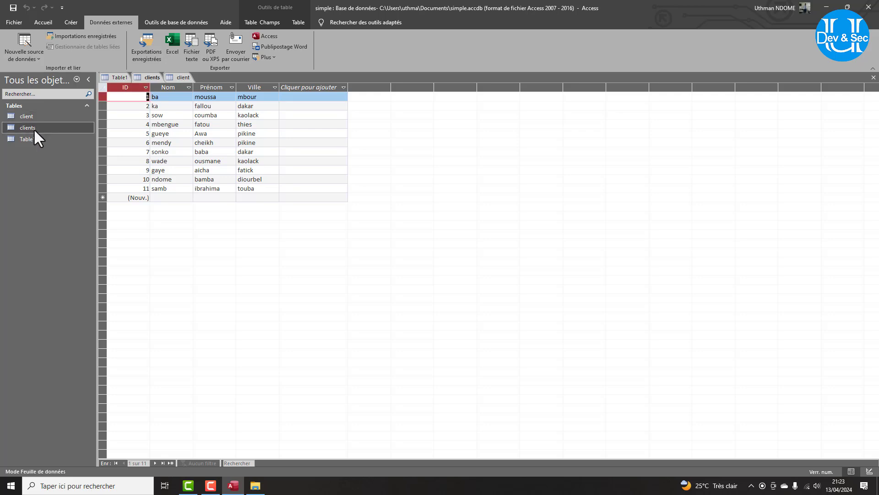
pyautogui.click(24, 57)
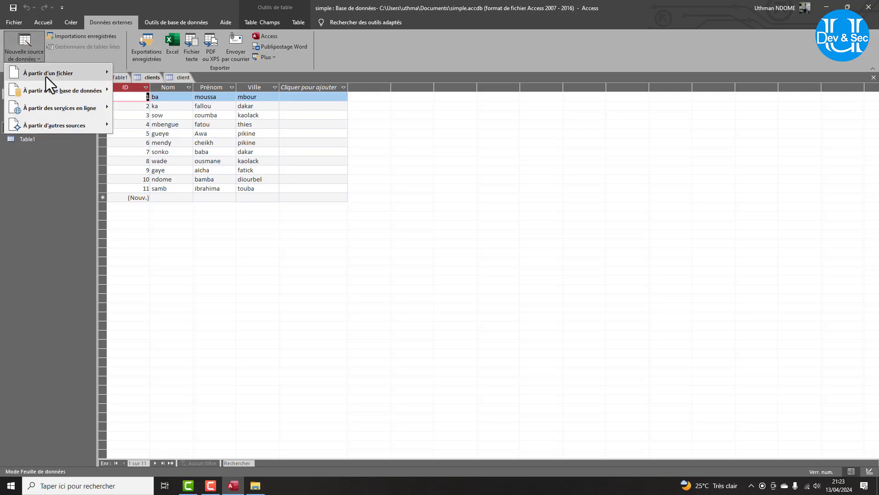
# Start another Excel import with tableaucomplexe.xlsx as the source file.
pyautogui.moveTo(50, 73)
pyautogui.click(136, 74)
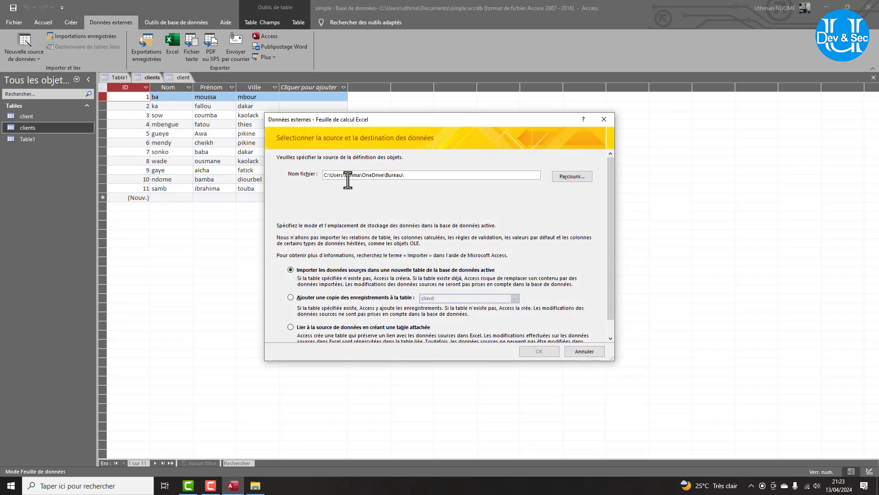
pyautogui.click(571, 176)
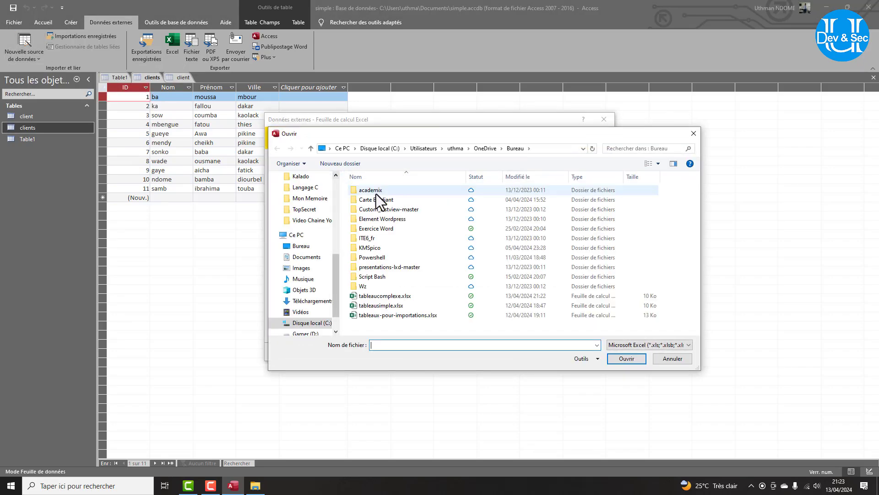
pyautogui.click(389, 296)
pyautogui.doubleClick(390, 297)
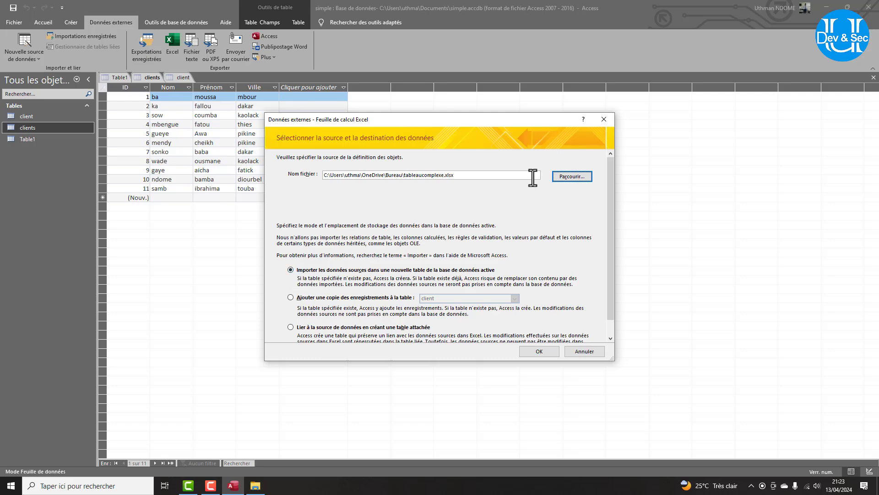
pyautogui.click(543, 351)
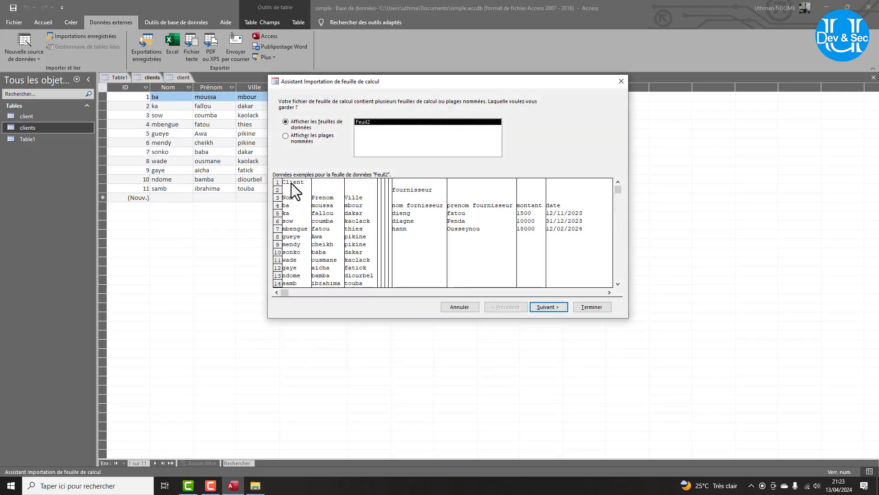
# Pick the fournisseur named range and keep Date et heure as the date field's type.
pyautogui.click(286, 135)
pyautogui.click(372, 130)
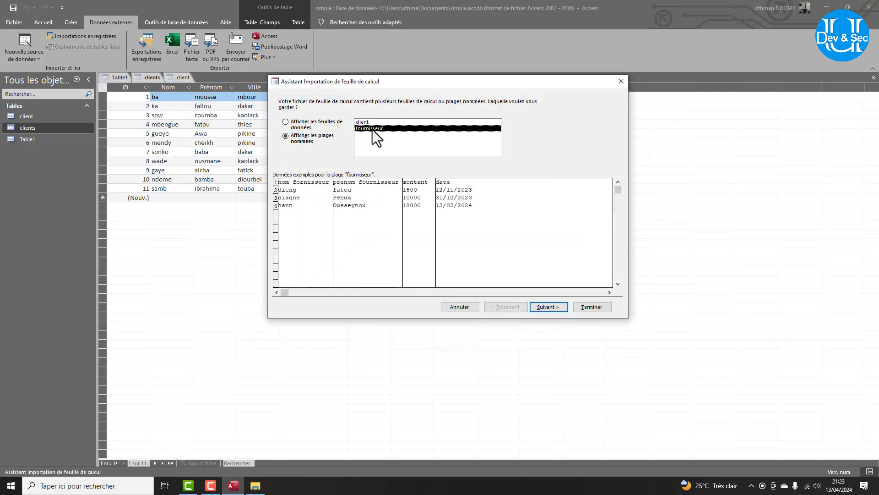
pyautogui.click(538, 306)
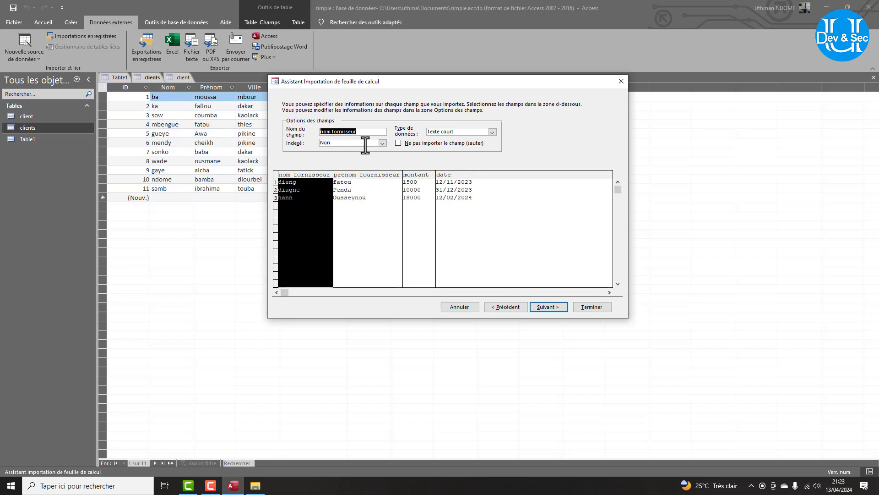
pyautogui.click(454, 175)
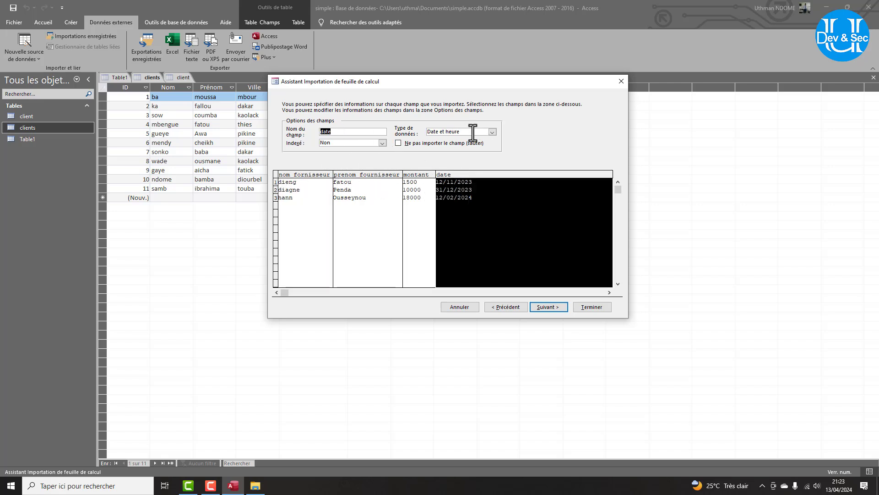
pyautogui.click(491, 132)
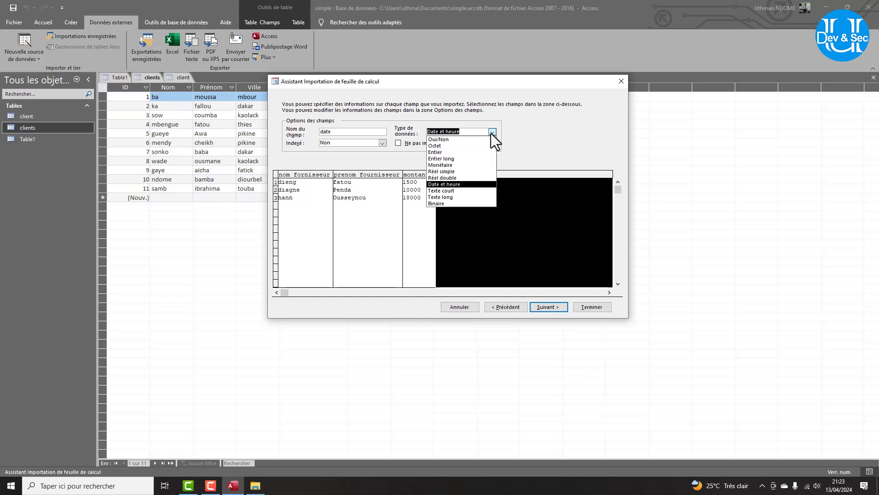
pyautogui.click(491, 133)
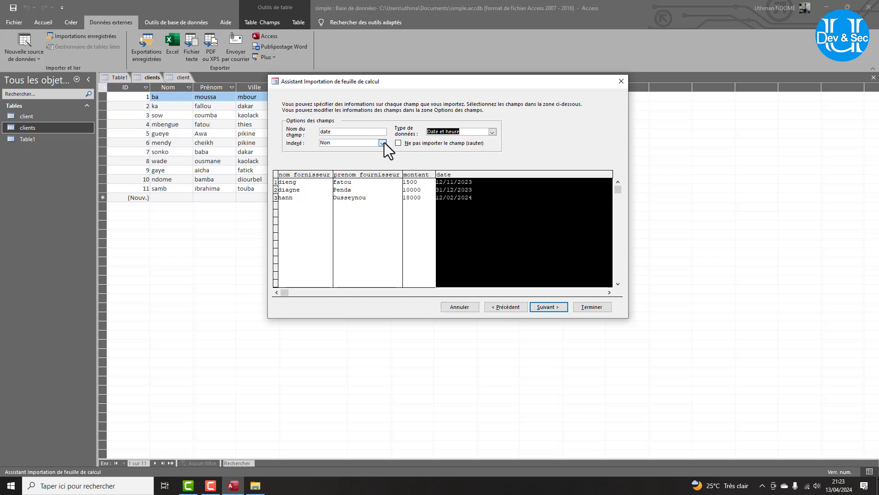
# Let Access add a primary key and finish the import as table fournisseur.
pyautogui.click(542, 307)
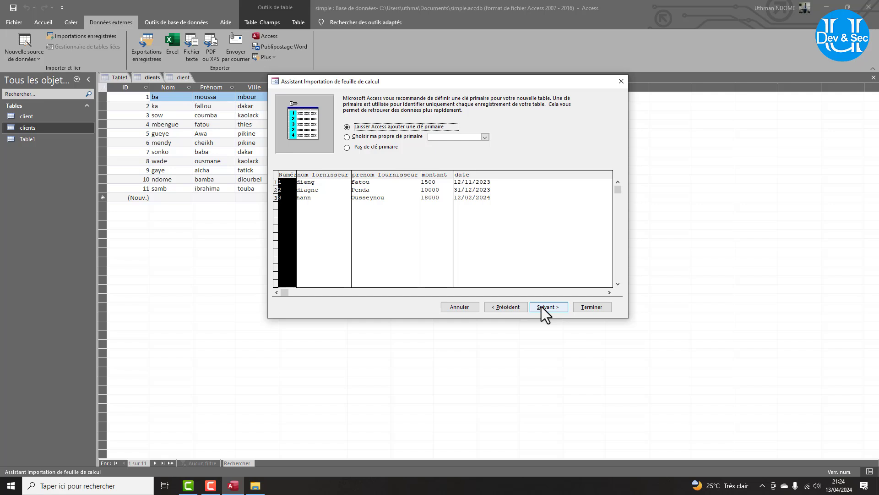
pyautogui.click(541, 306)
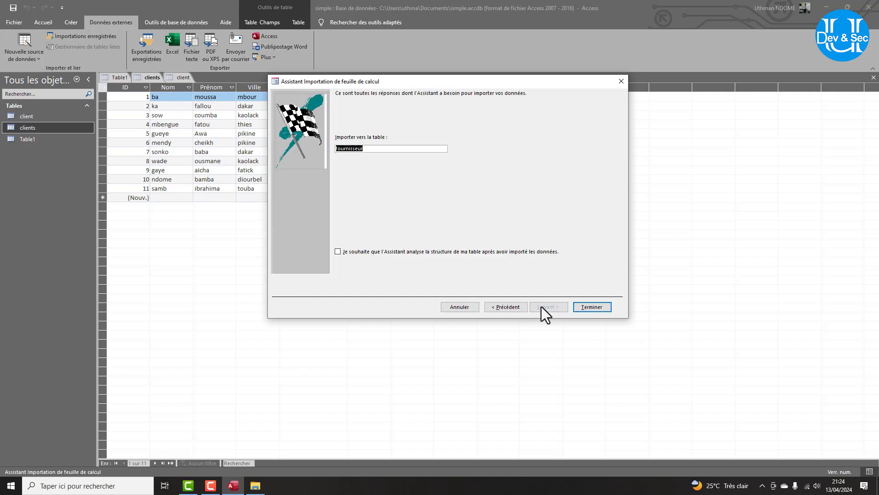
pyautogui.click(587, 305)
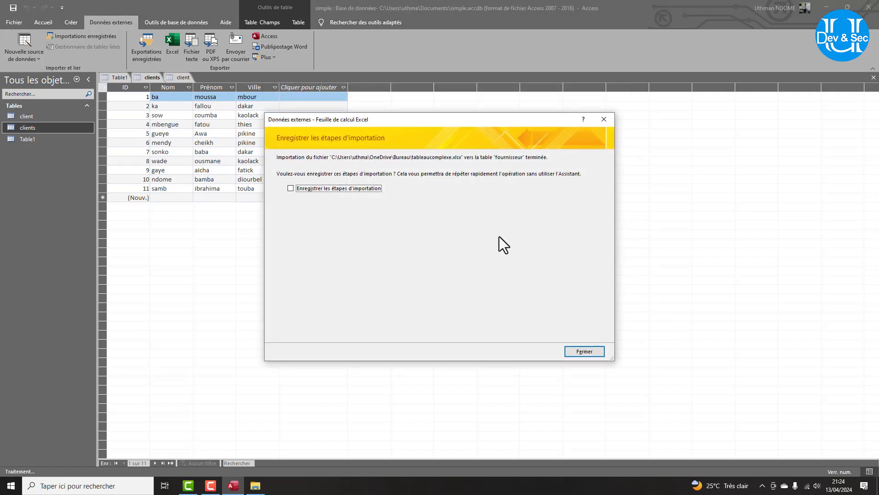
pyautogui.click(585, 351)
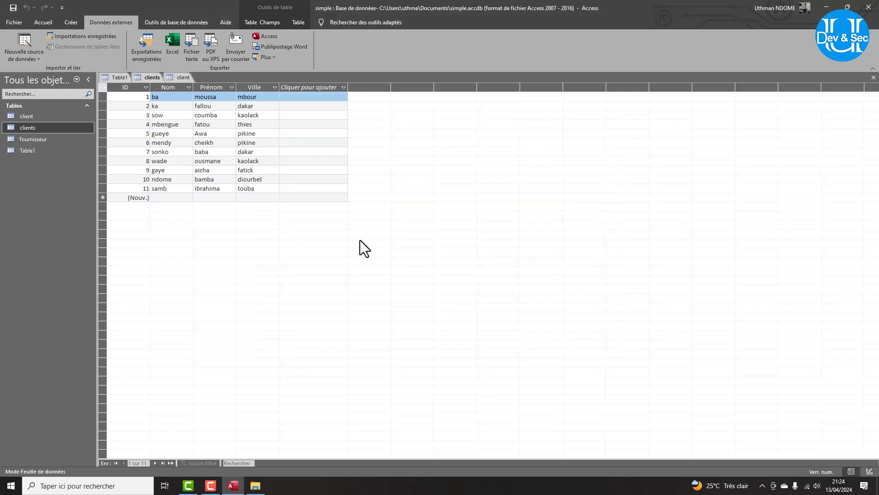
# Open the fournisseur table to check its three supplier rows, then show the Fichier start page.
pyautogui.doubleClick(44, 140)
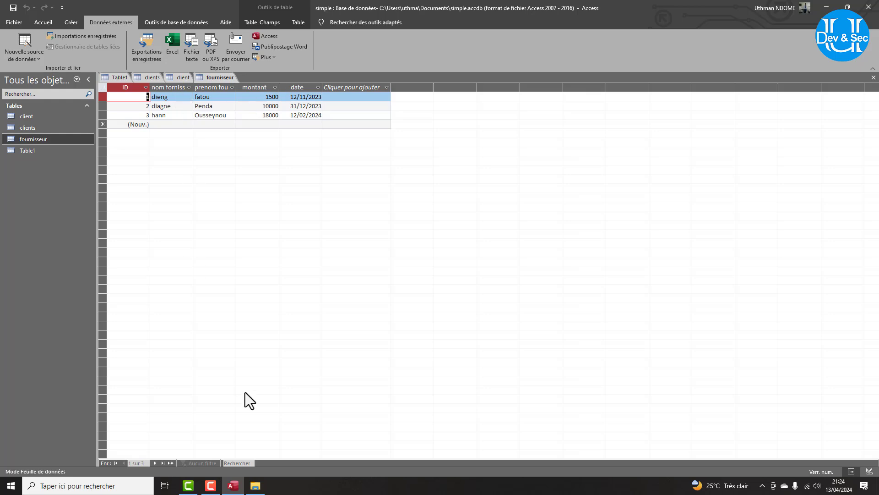
pyautogui.moveTo(255, 485)
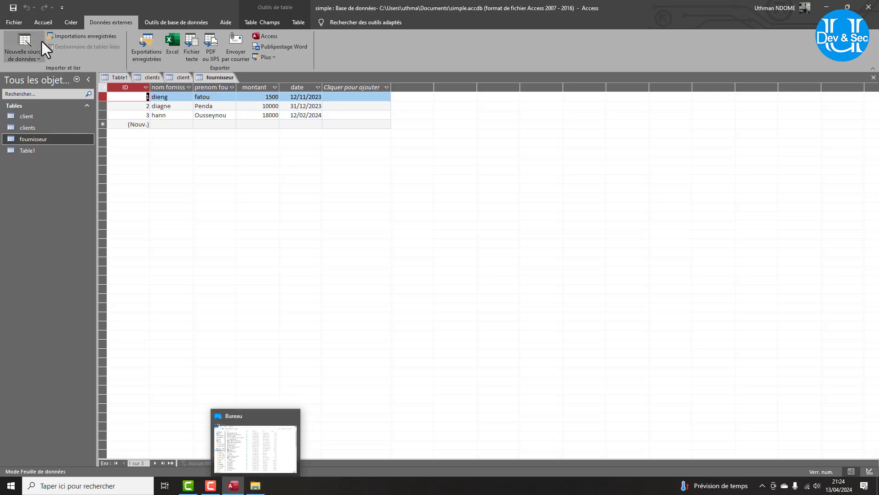
pyautogui.click(15, 23)
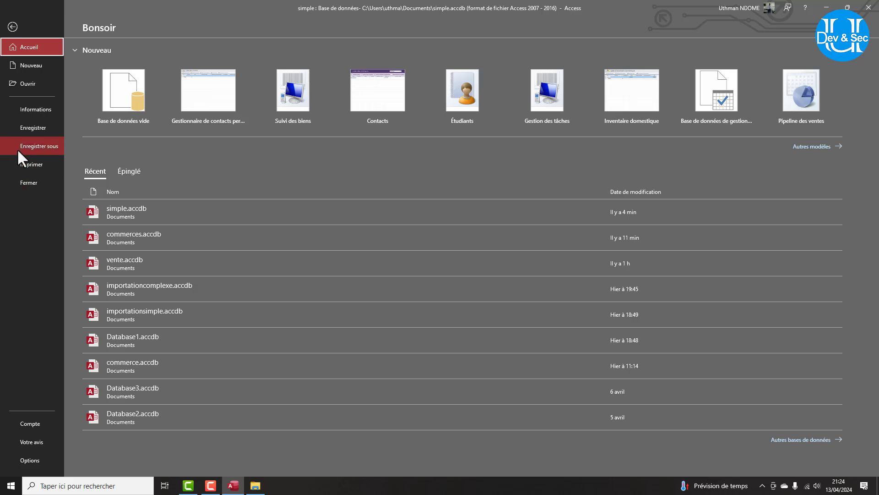
# Browse to Documents and open commerces.accdb using Ouvrir en exclusif.
pyautogui.click(25, 79)
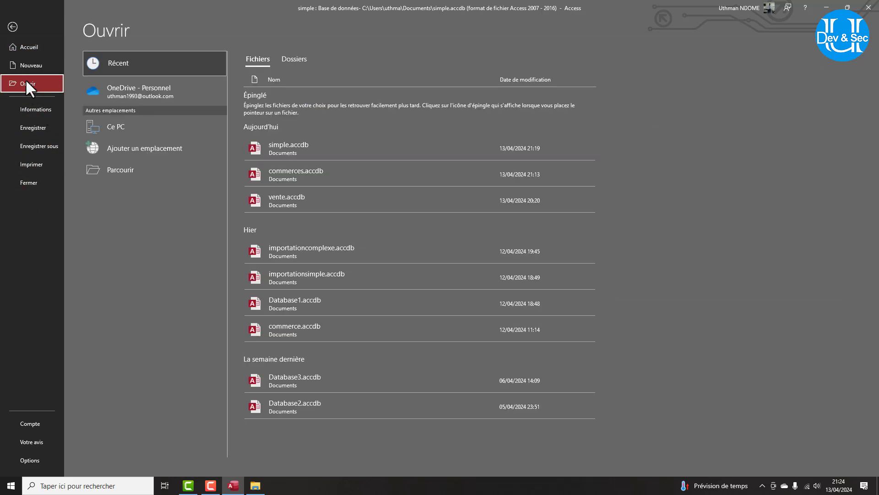
pyautogui.click(127, 170)
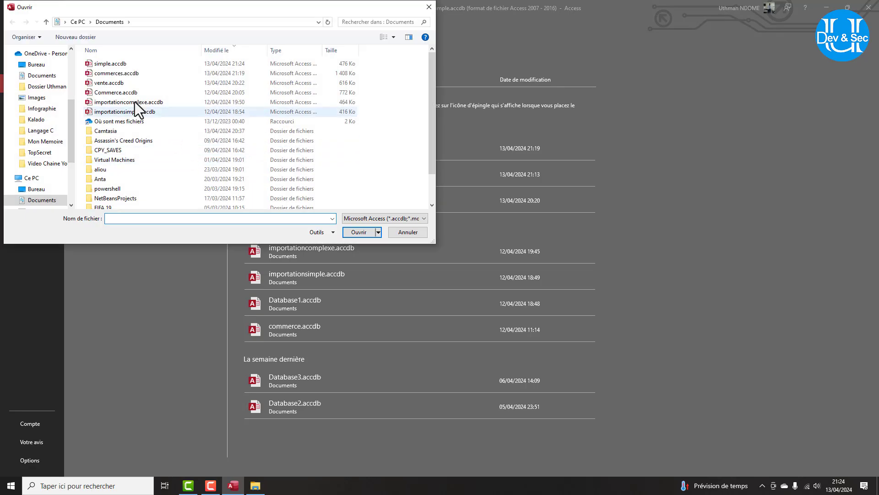
pyautogui.click(112, 83)
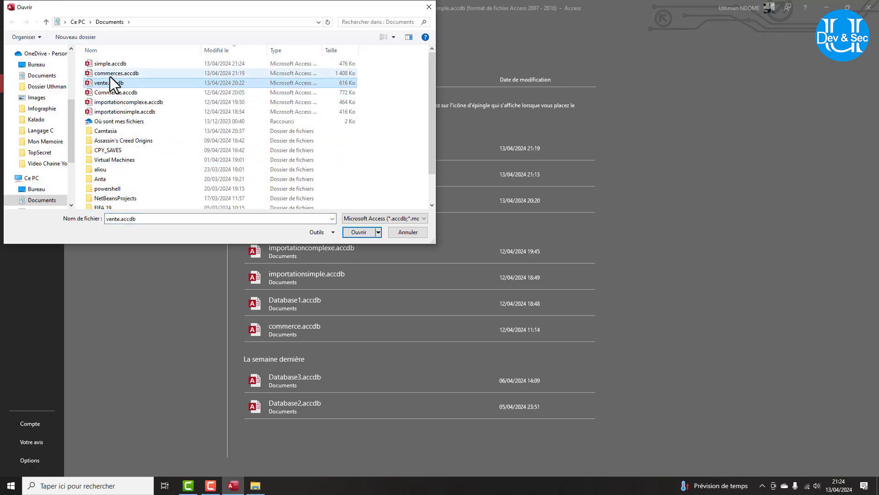
pyautogui.click(108, 72)
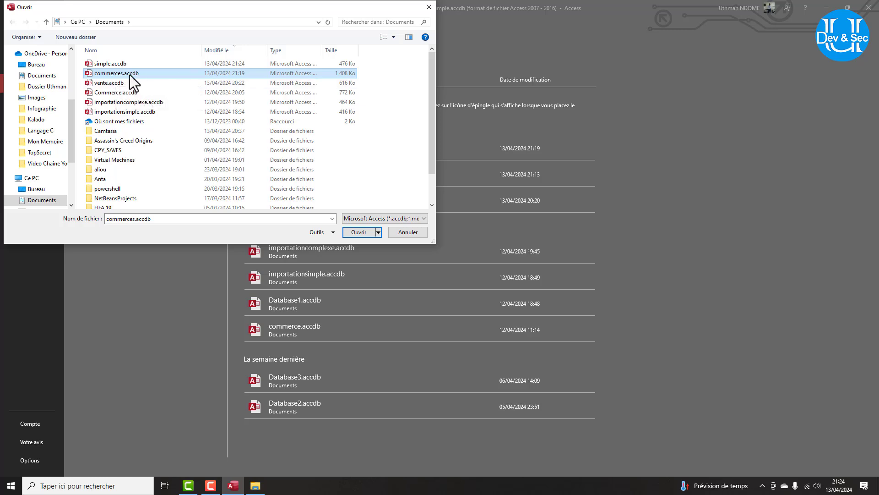
pyautogui.click(378, 232)
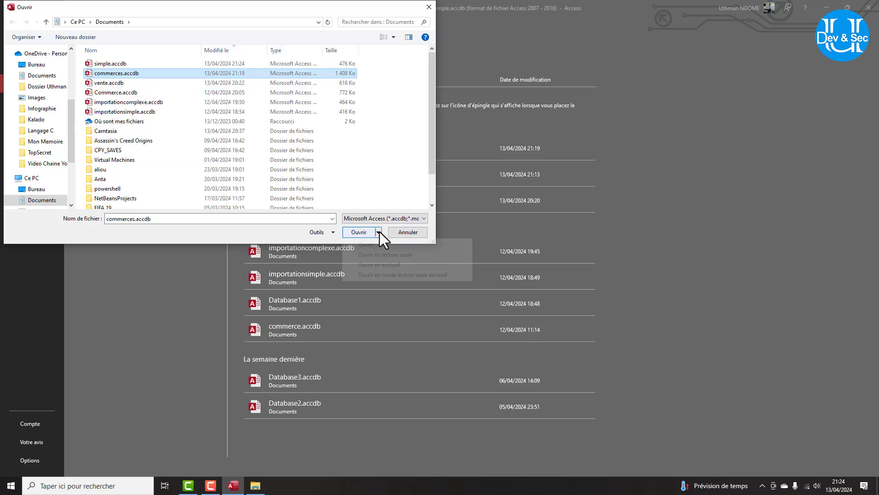
pyautogui.click(384, 265)
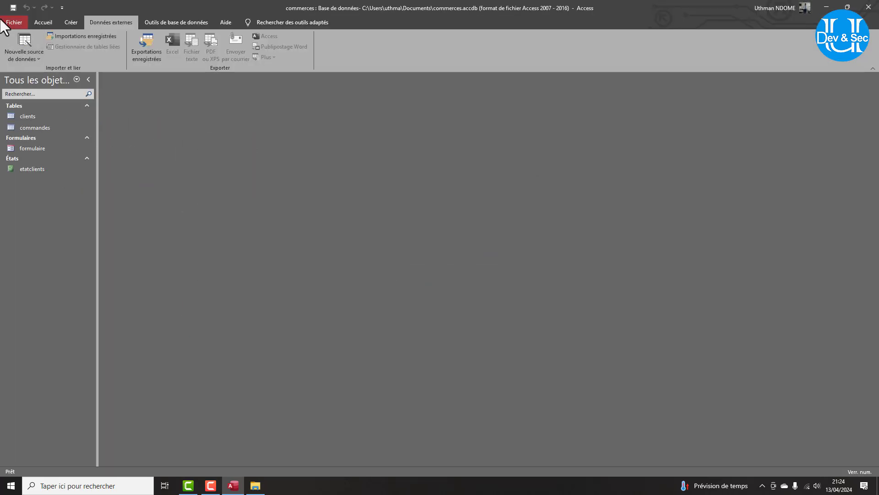
# Encrypt commerces.accdb with a database password via Chiffrer avec mot de passe, then close Access.
pyautogui.click(8, 23)
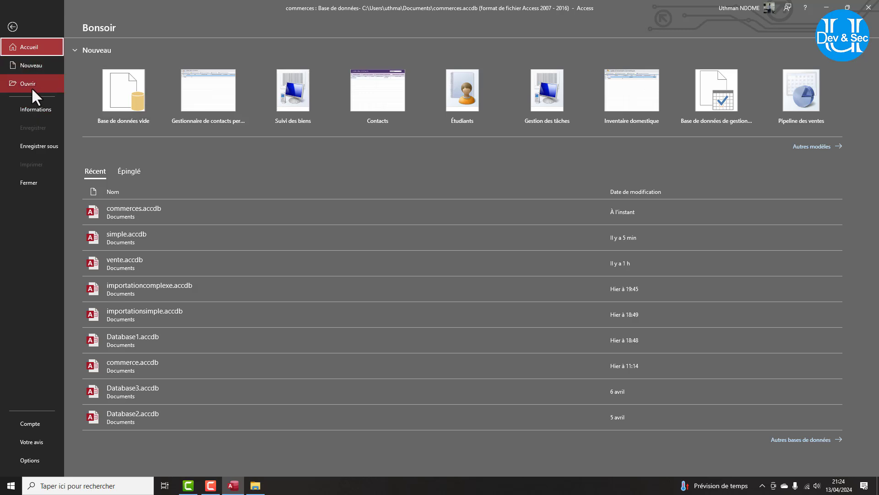
pyautogui.click(29, 107)
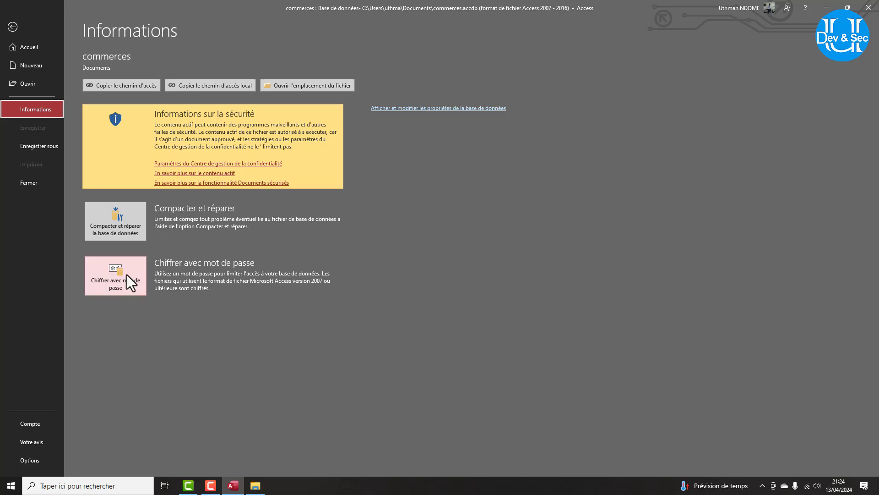
pyautogui.click(120, 274)
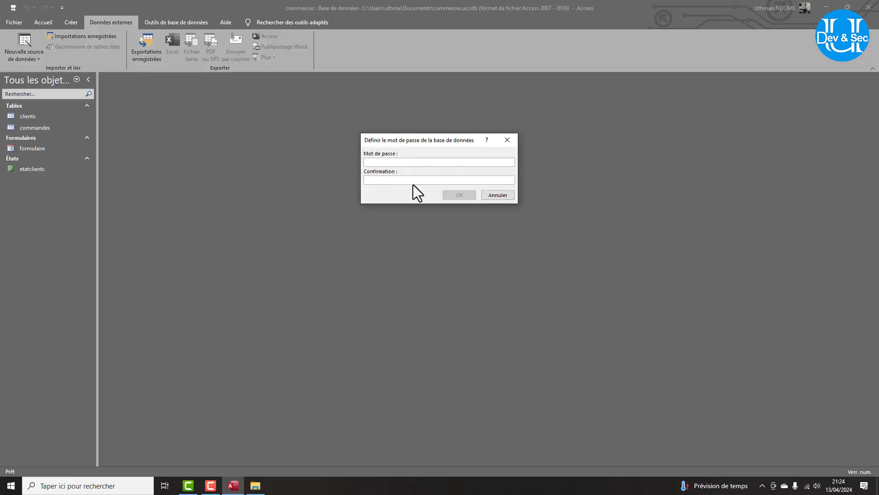
pyautogui.write('********')
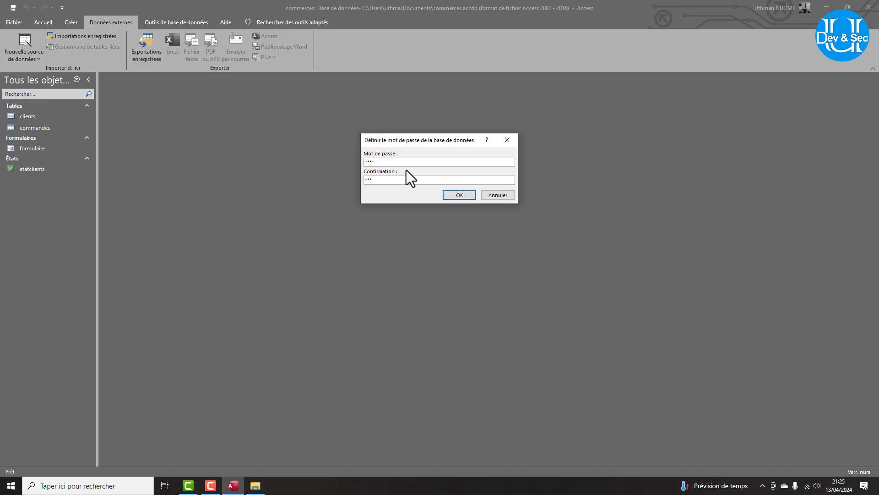
pyautogui.click(463, 196)
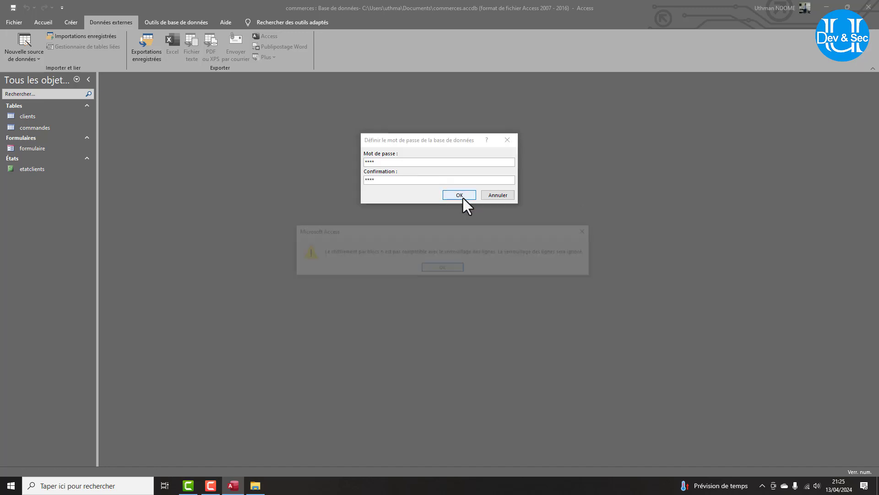
pyautogui.click(450, 267)
pyautogui.click(872, 7)
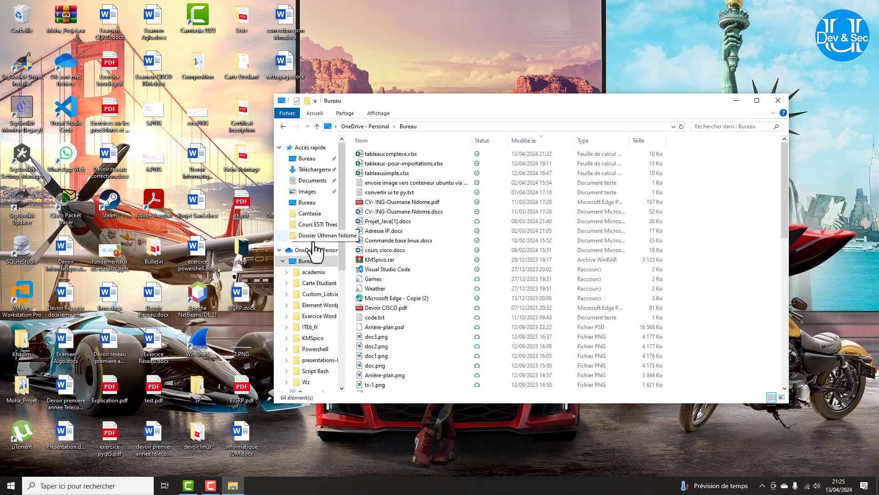
# Switch to Documents, open Commerce.accdb to see its password prompt, and close it.
pyautogui.click(312, 180)
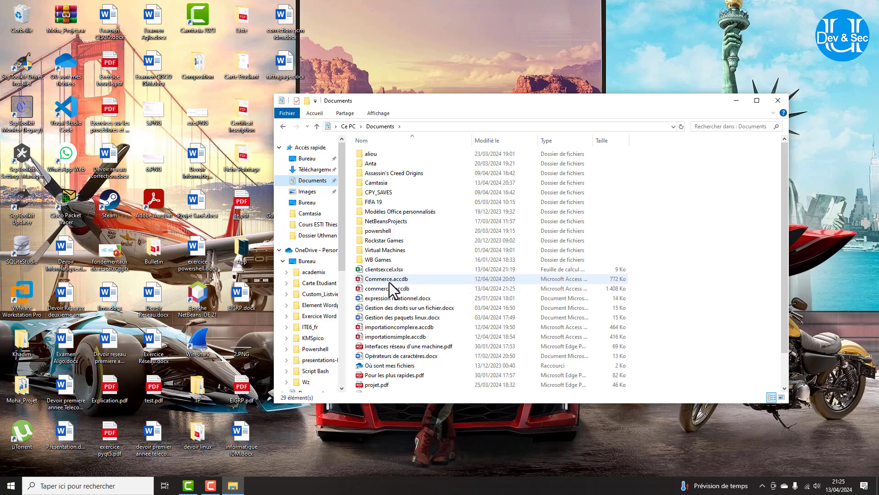
pyautogui.doubleClick(391, 279)
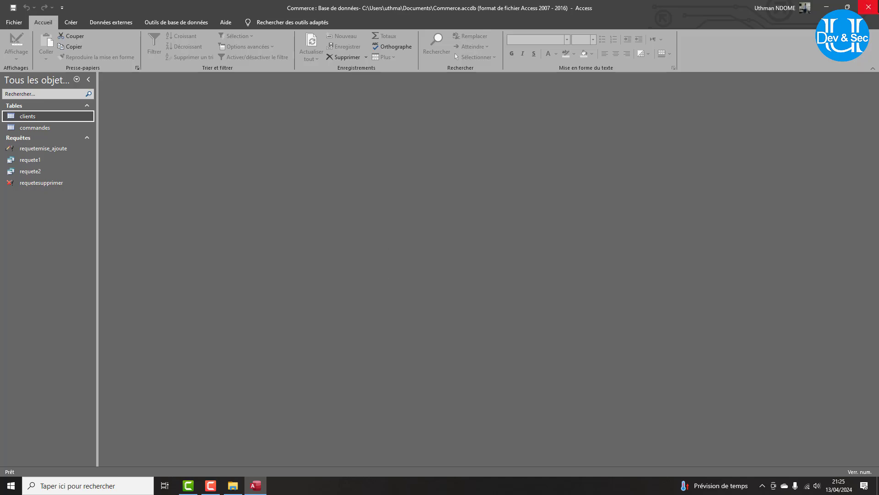
pyautogui.click(868, 7)
# Open commerces.accdb and enter the database password in the Mot de passe requis box.
pyautogui.doubleClick(421, 289)
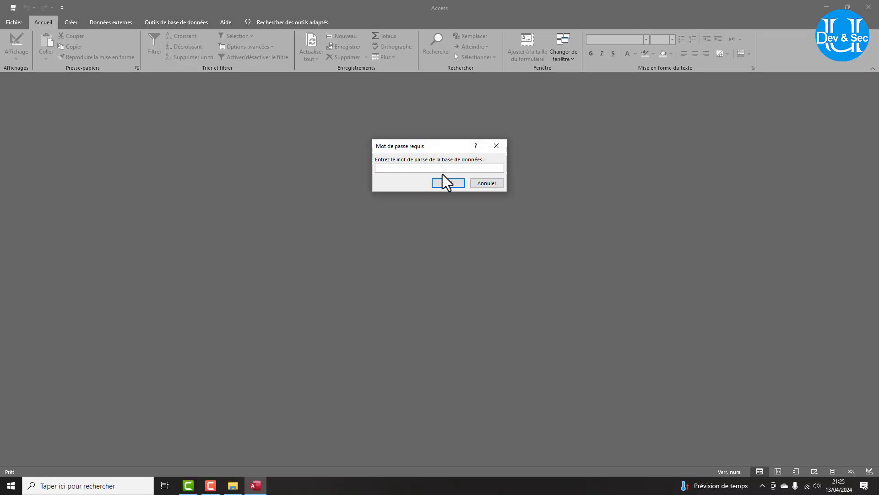
pyautogui.write('***')
pyautogui.click(446, 183)
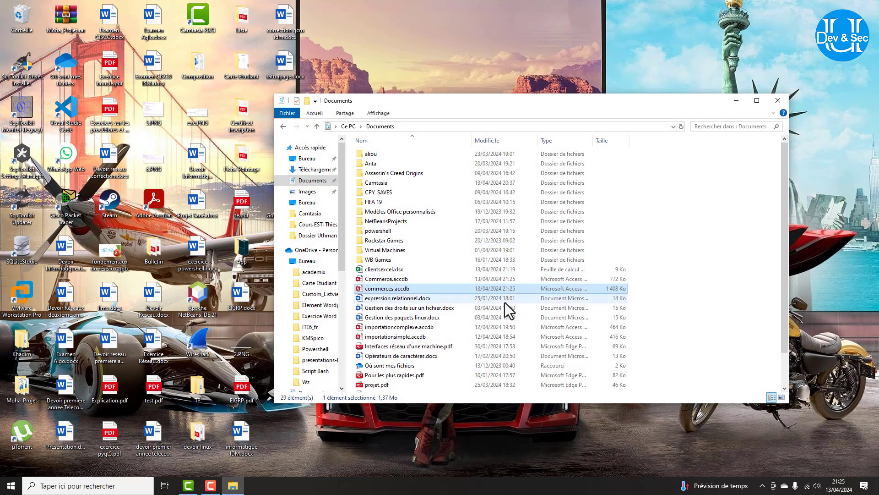
# Reopen commerces.accdb, dismiss the invalid-password error, and enter the correct database password.
pyautogui.doubleClick(585, 325)
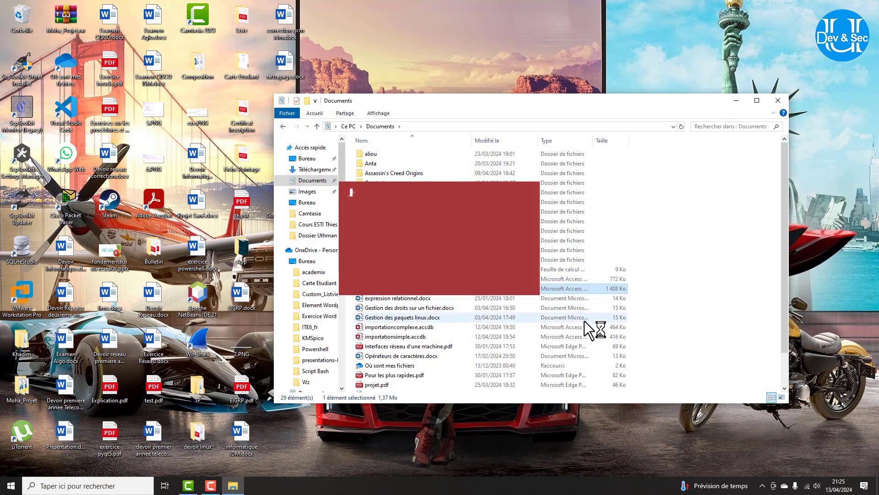
pyautogui.write('**************')
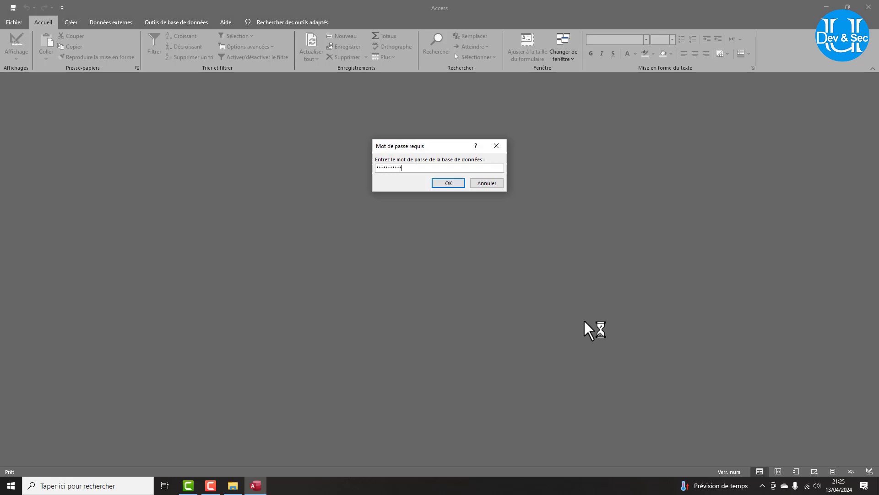
pyautogui.press('Return')
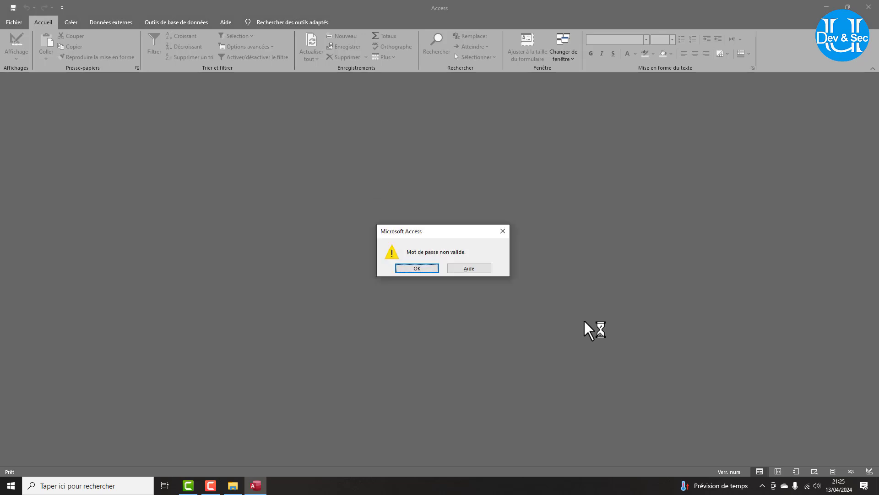
pyautogui.press('Return')
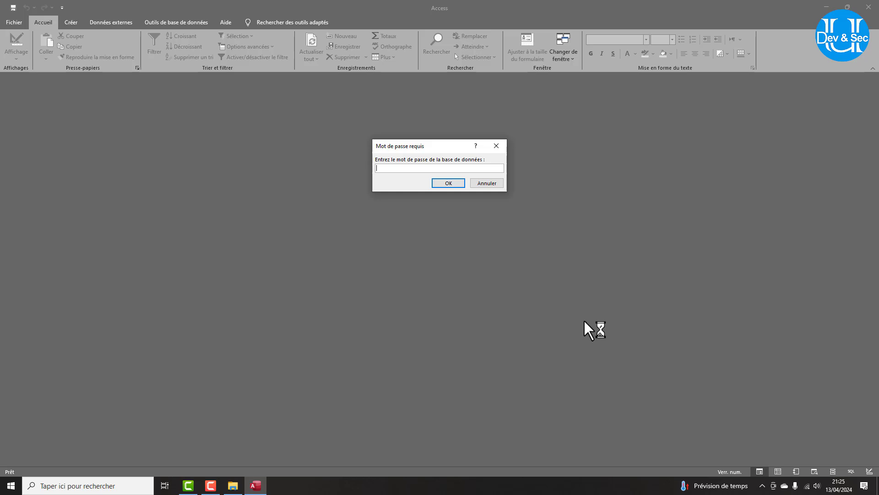
pyautogui.write('**')
pyautogui.press('Return')
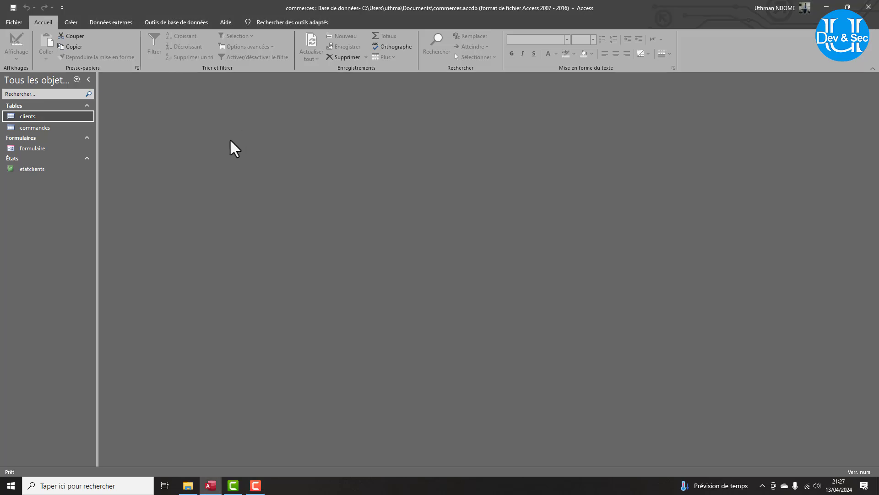